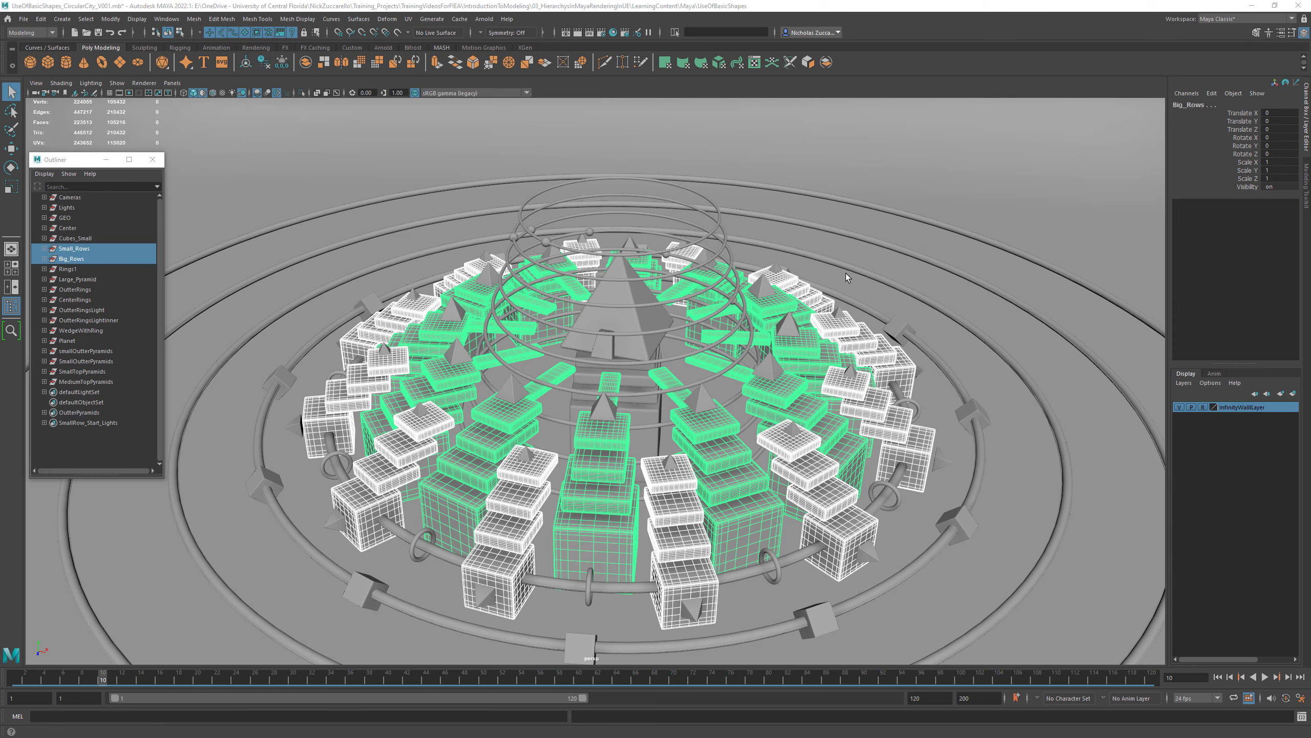
- Inspect the circular city from above and from underneath, comparing shaded and wireframe display
left_click_drag(846, 273, 854, 224, "alt")
right_click_drag(854, 223, 884, 278, "alt")
left_click_drag(884, 277, 877, 293, "alt")
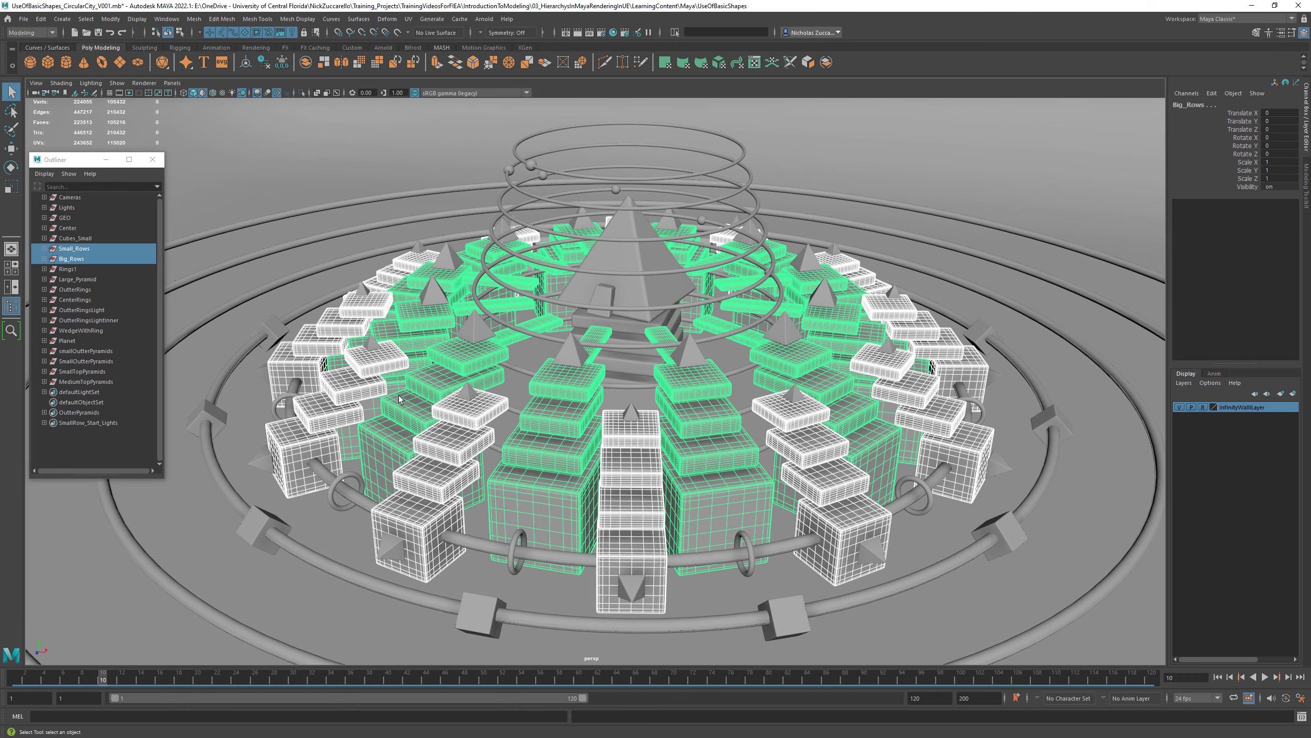
mouse_move(558, 380)
left_mouse_down("alt")
mouse_move(553, 424)
mouse_move(564, 386)
left_mouse_up("alt")
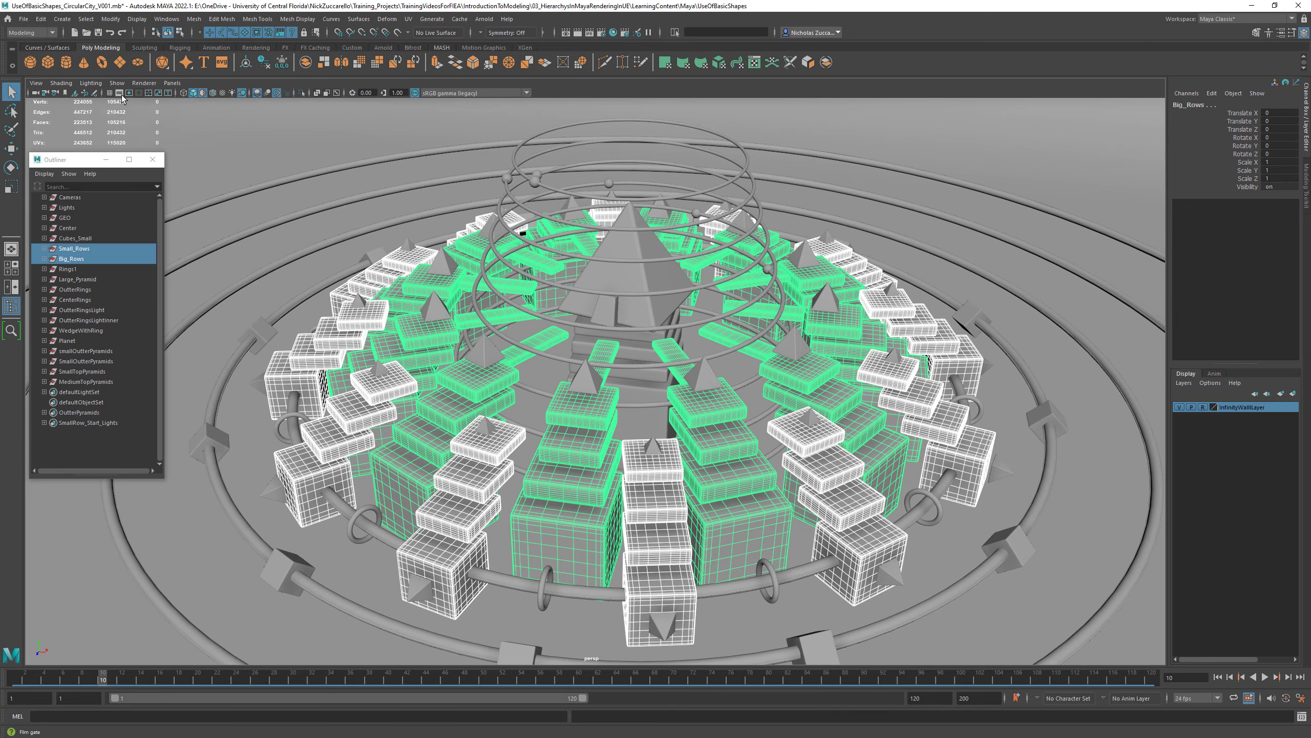
left_click_drag(230, 214, 280, 242, "alt")
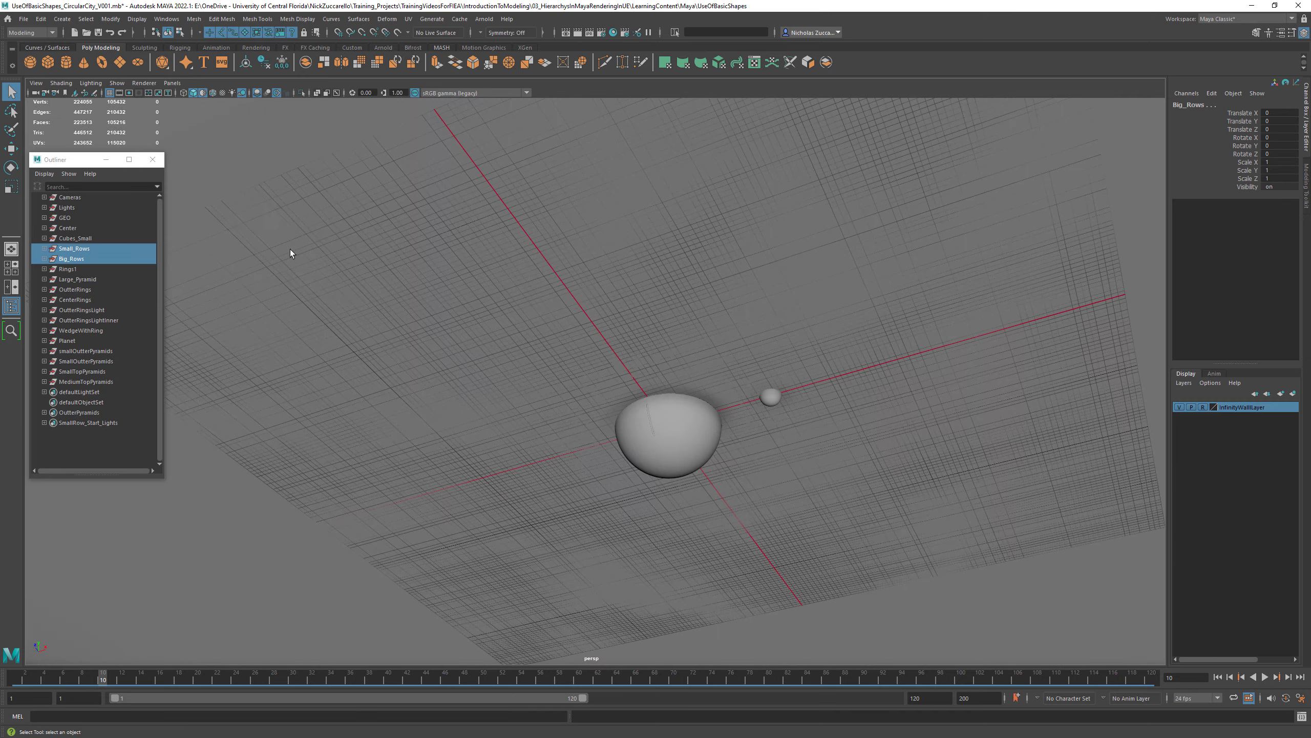
key("4")
mouse_move(367, 306)
left_mouse_down("alt")
mouse_move(521, 388)
mouse_move(523, 428)
mouse_move(520, 382)
mouse_move(635, 439)
mouse_move(576, 419)
mouse_move(617, 459)
mouse_move(638, 451)
mouse_move(620, 387)
mouse_move(717, 433)
mouse_move(702, 366)
mouse_move(740, 413)
mouse_move(629, 434)
mouse_move(624, 371)
mouse_move(577, 388)
left_mouse_up("alt")
key("5")
key("4")
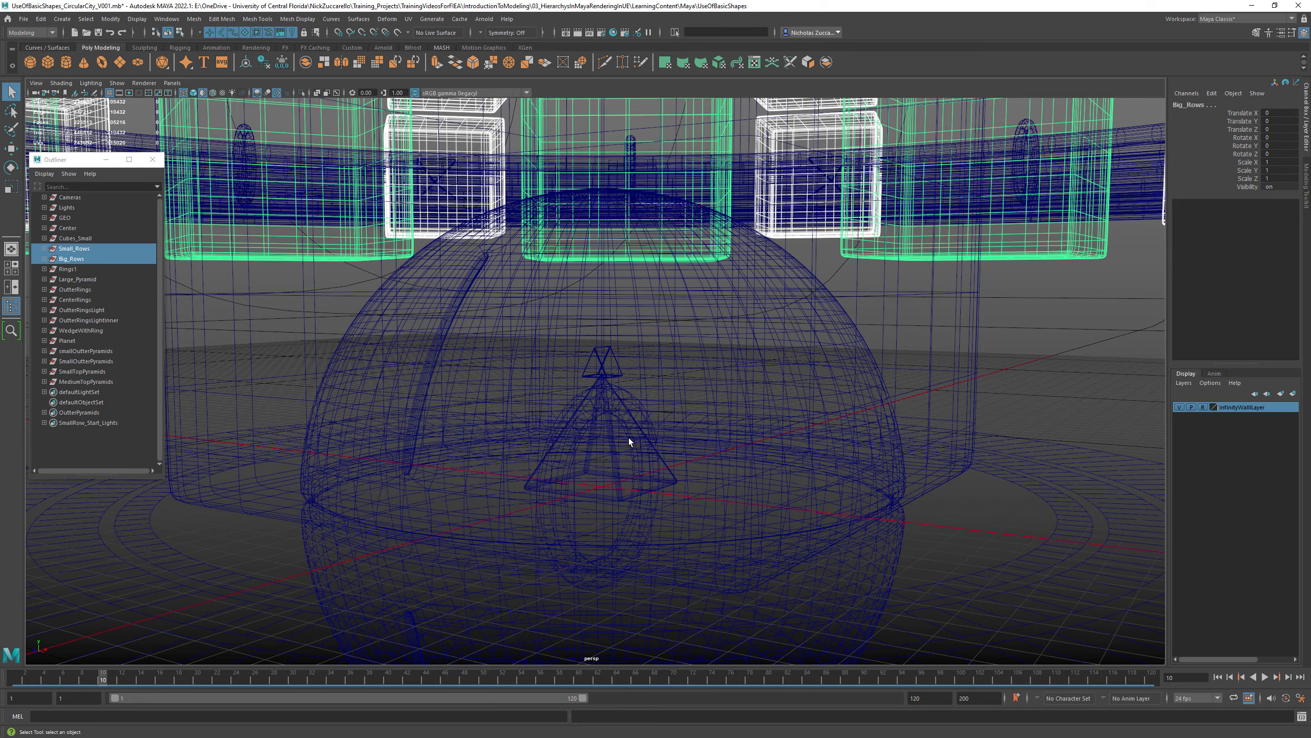
- In wireframe, select the planet sphere together with its flat ring, and pick the small moon on its own
right_click_drag(690, 423, 647, 375, "alt")
left_click(454, 485)
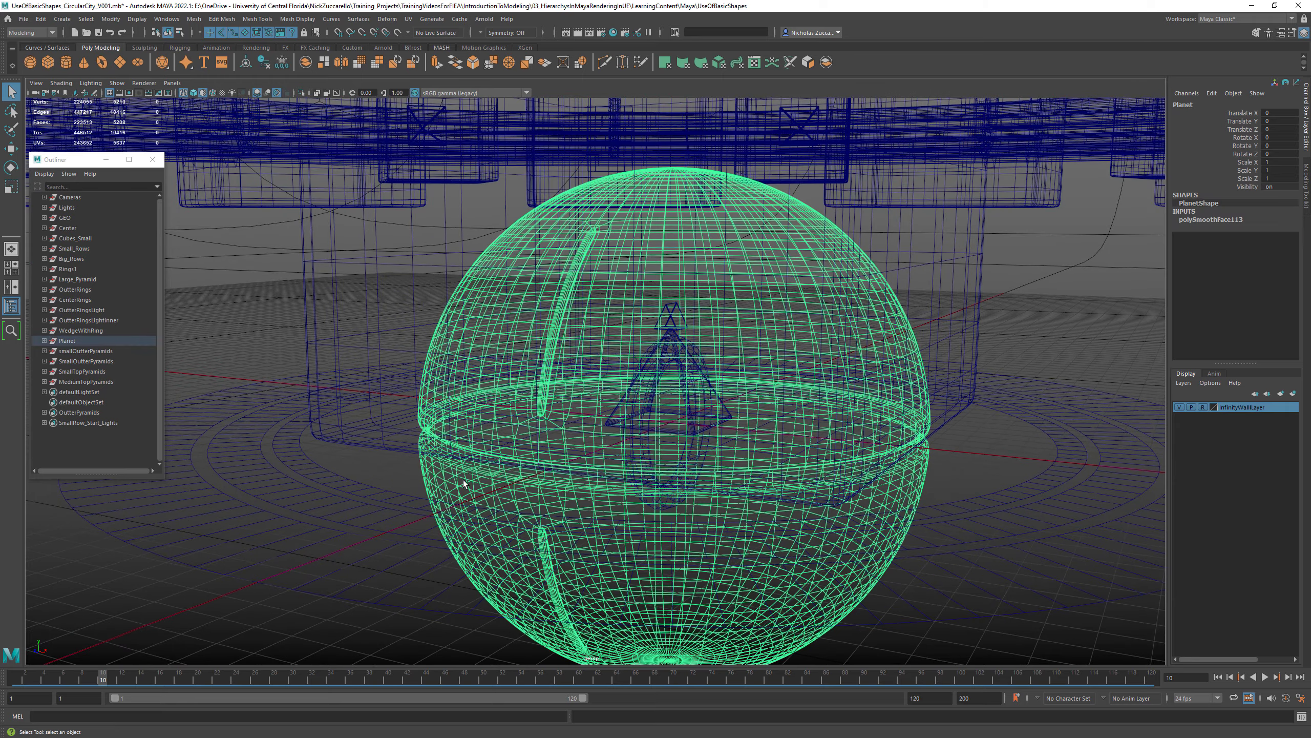
left_click(355, 492, "shift")
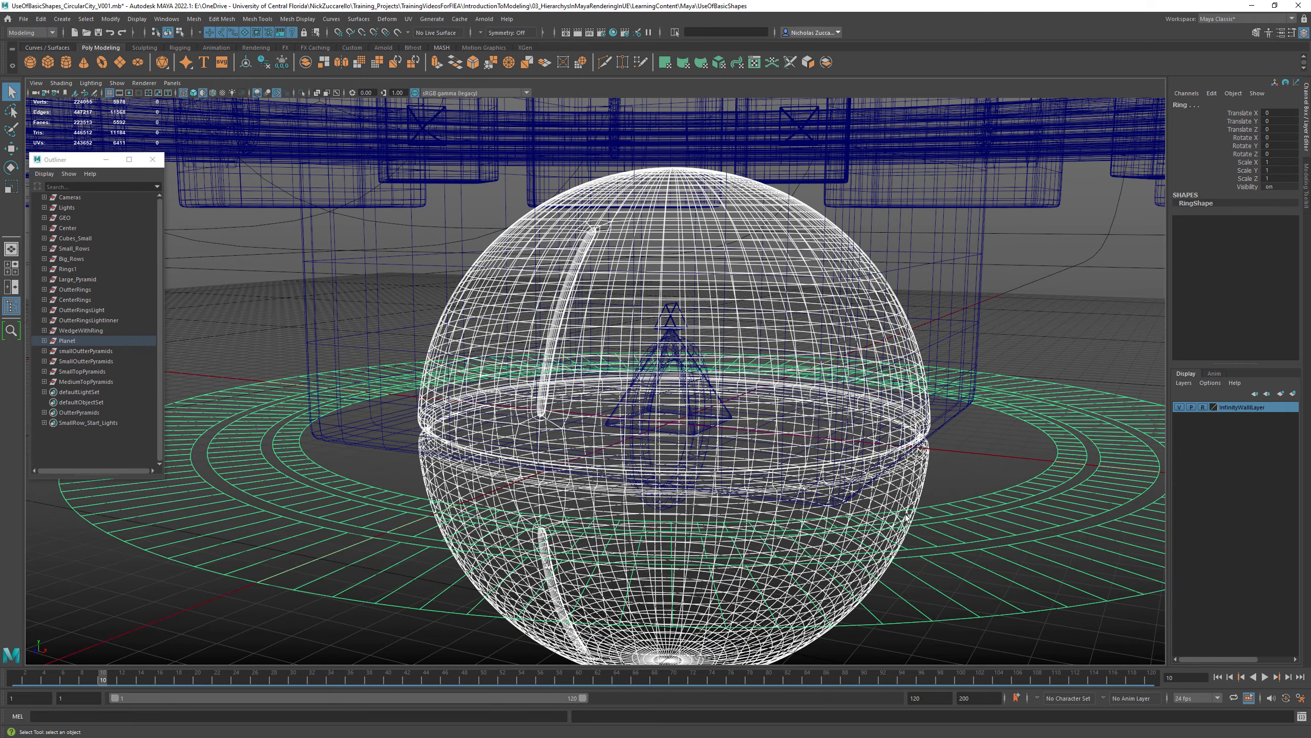
middle_click_drag(907, 517, 796, 501, "alt")
left_click_drag(796, 501, 800, 510, "alt")
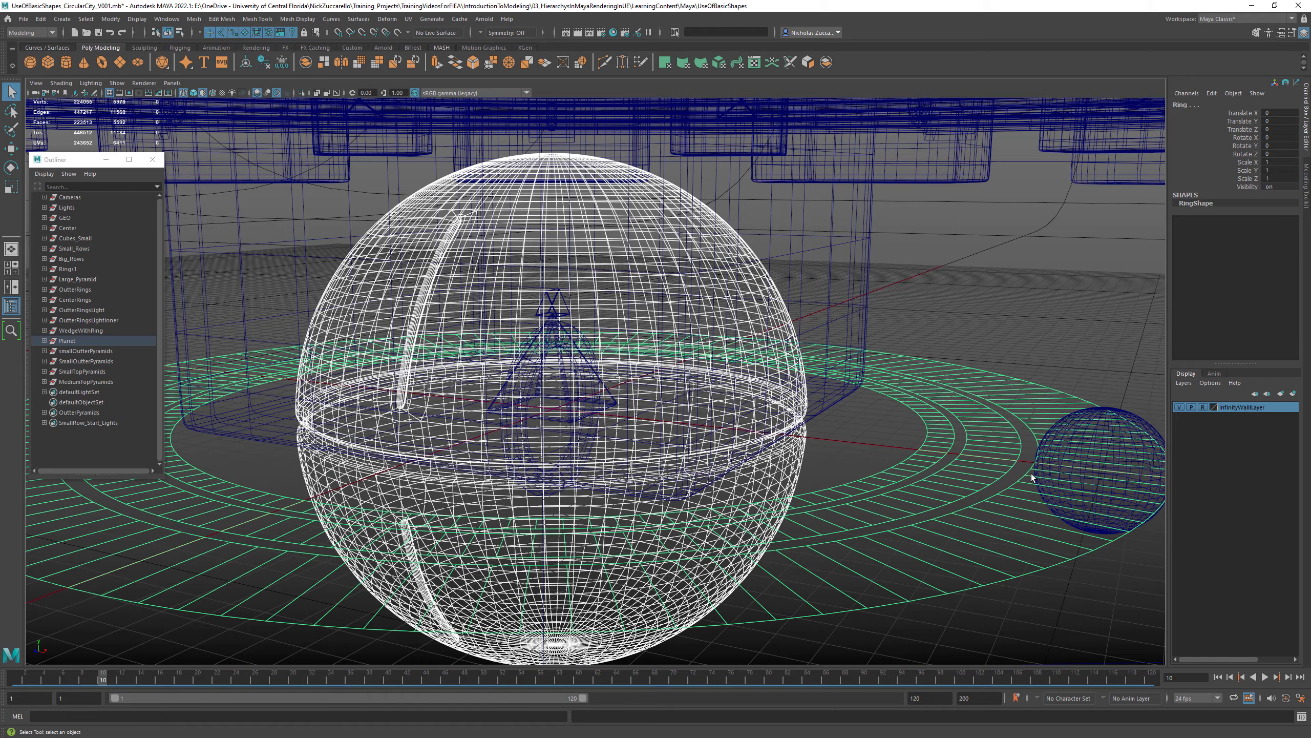
left_click_drag(1032, 478, 969, 474, "alt")
left_click(1086, 443)
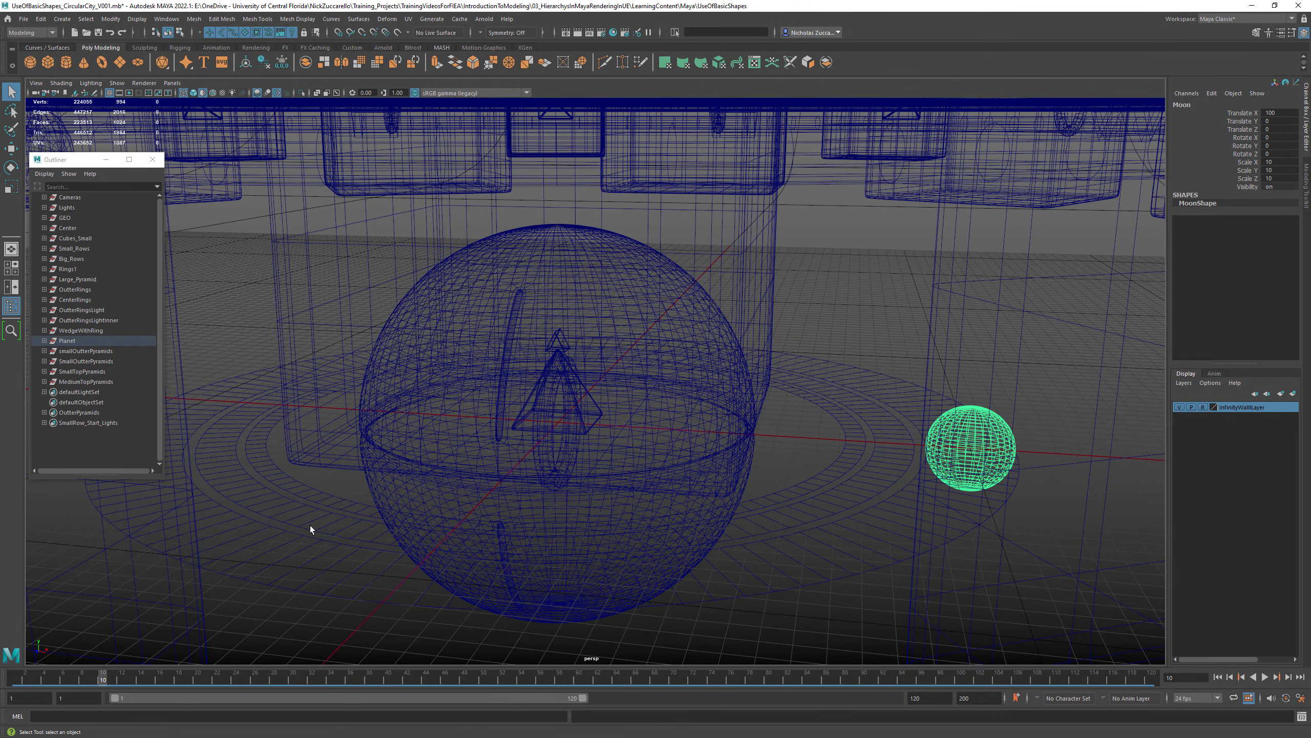
- Return to shaded display and look over the whole city from low and high angles
right_click_drag(869, 433, 731, 421, "alt")
left_click_drag(732, 427, 621, 423, "alt")
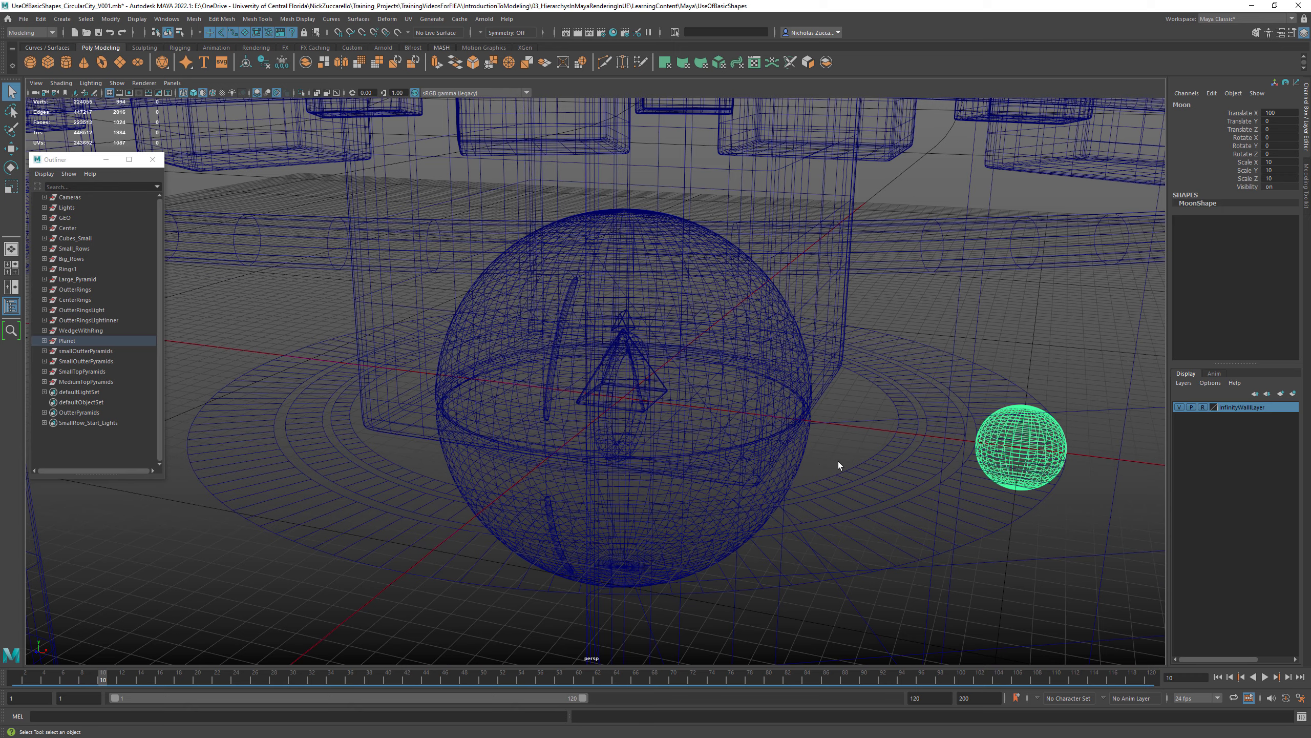
key("5")
scroll(843, 467, "down", 5)
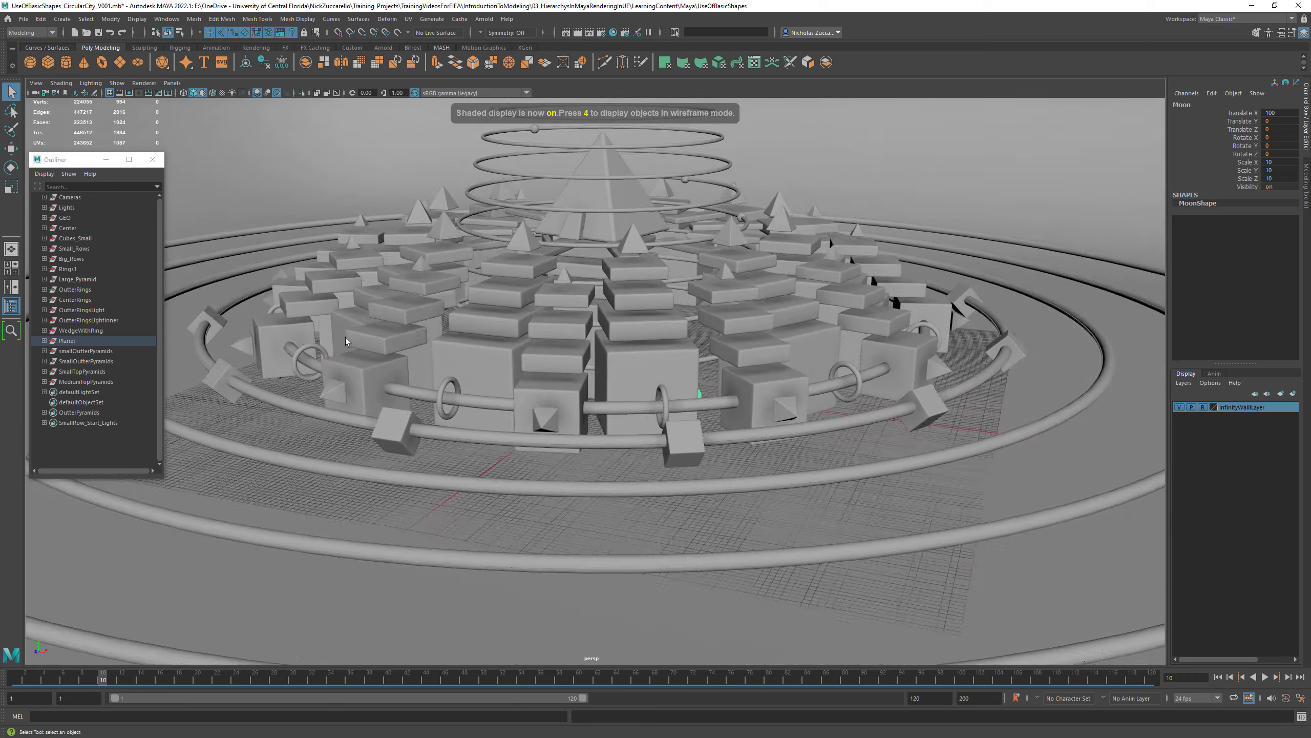
mouse_move(843, 467)
left_mouse_down("alt")
mouse_move(430, 381)
mouse_move(481, 403)
mouse_move(659, 397)
mouse_move(523, 417)
left_mouse_up("alt")
left_click_drag(627, 412, 618, 293, "alt")
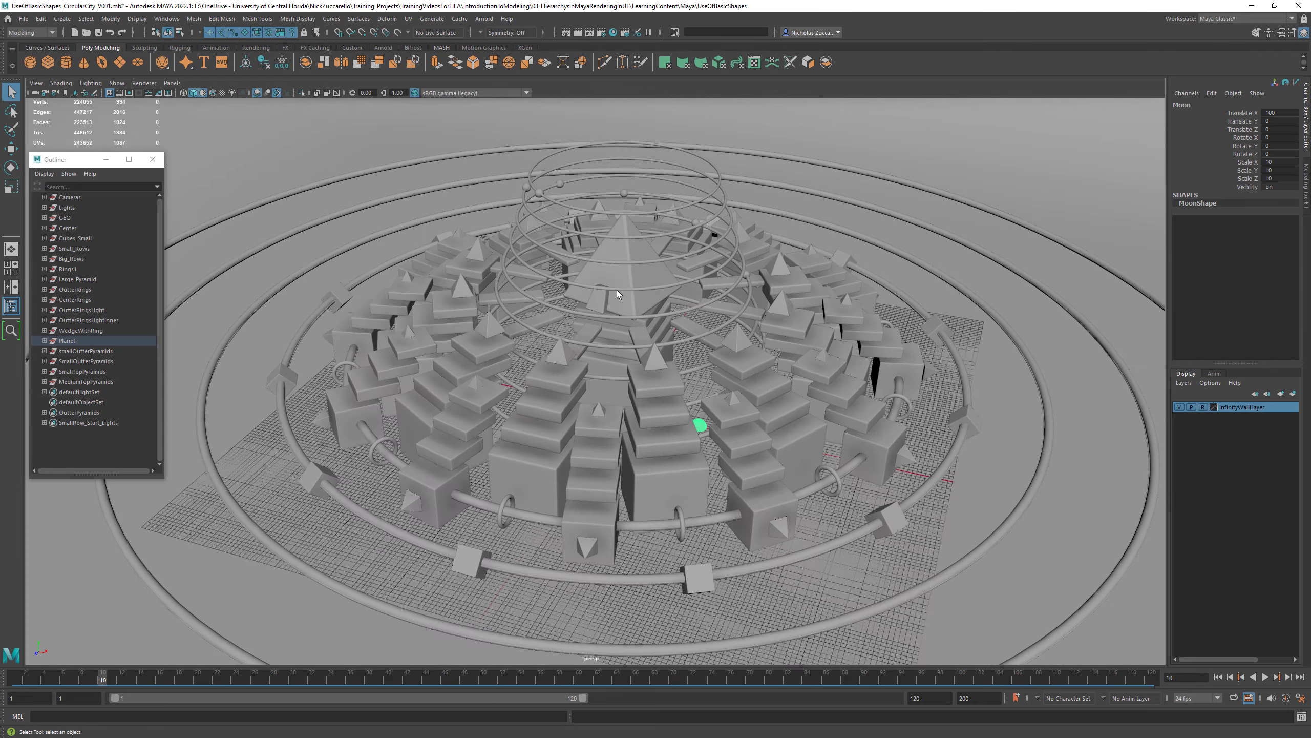
left_click_drag(595, 383, 624, 414, "alt")
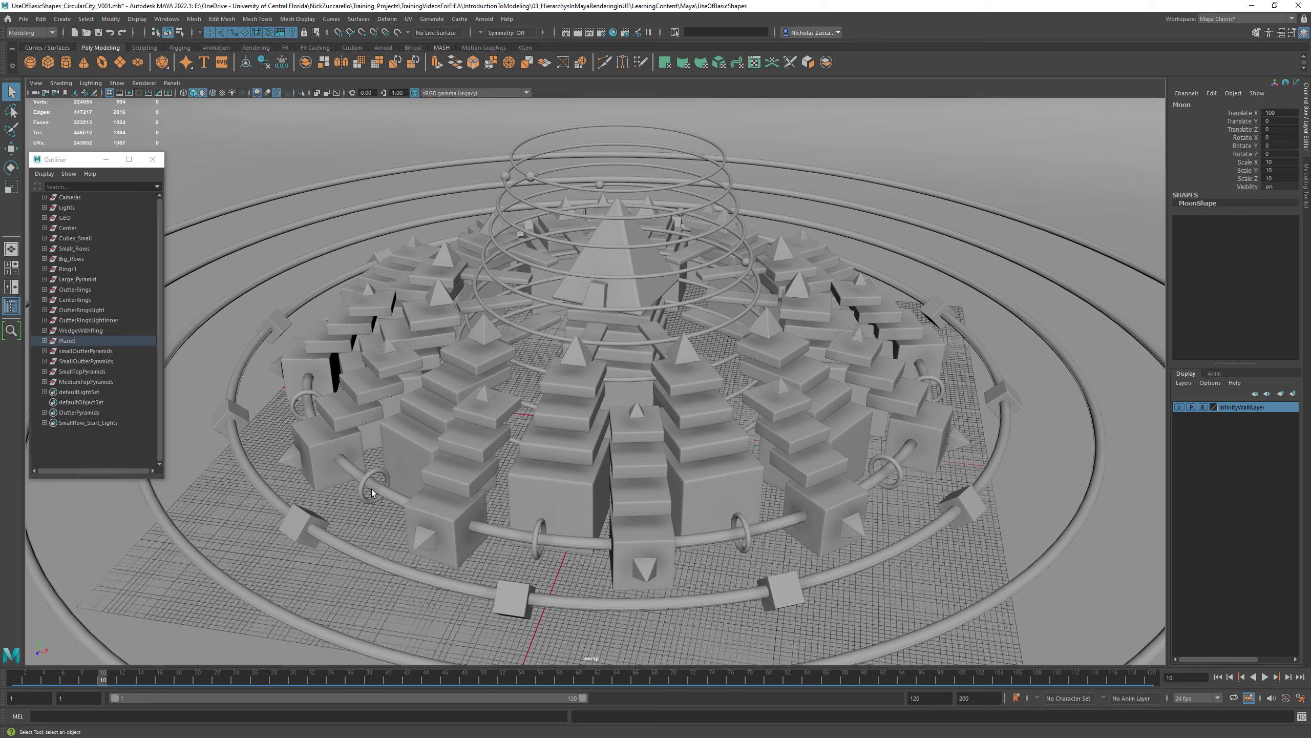
- Select the torus running through the outer cubes, select its whole OutterRings group, and inspect the rings around the city
left_click(387, 494)
key("w")
left_click_drag(552, 460, 679, 417, "alt")
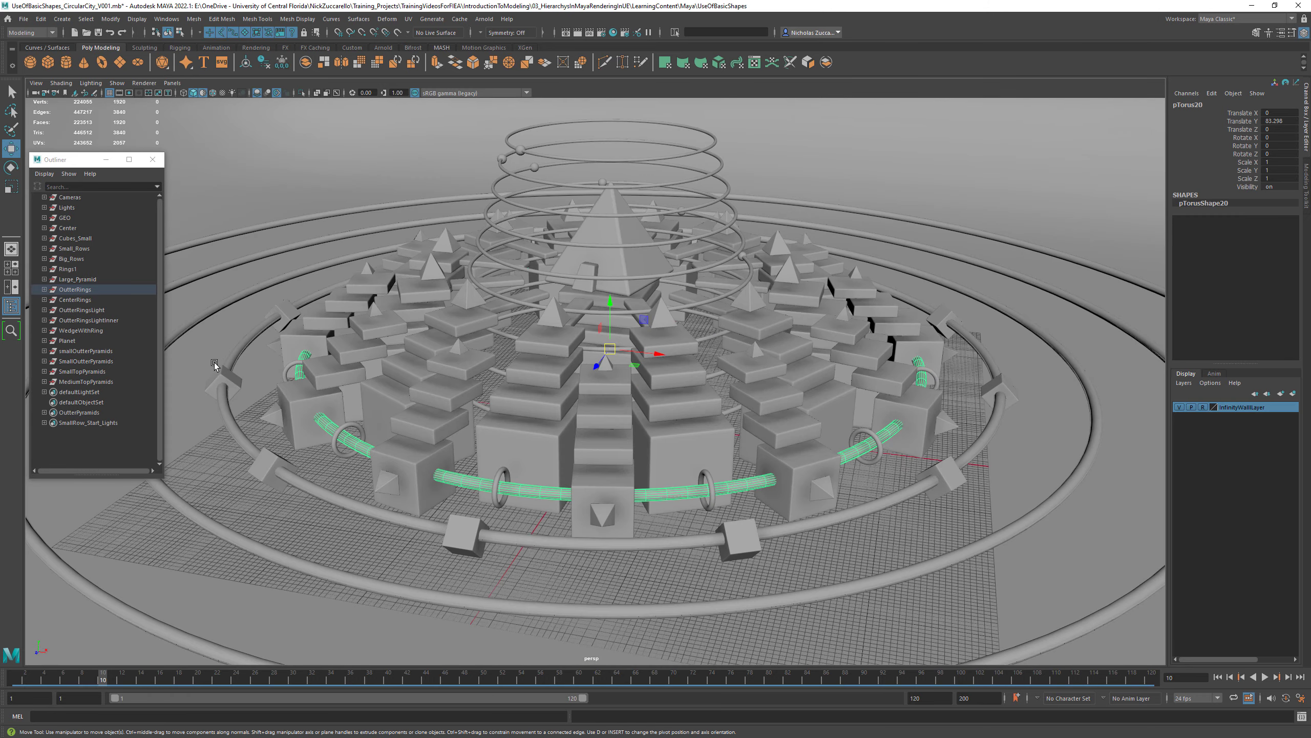
left_click(82, 290)
left_click_drag(435, 417, 603, 418, "alt")
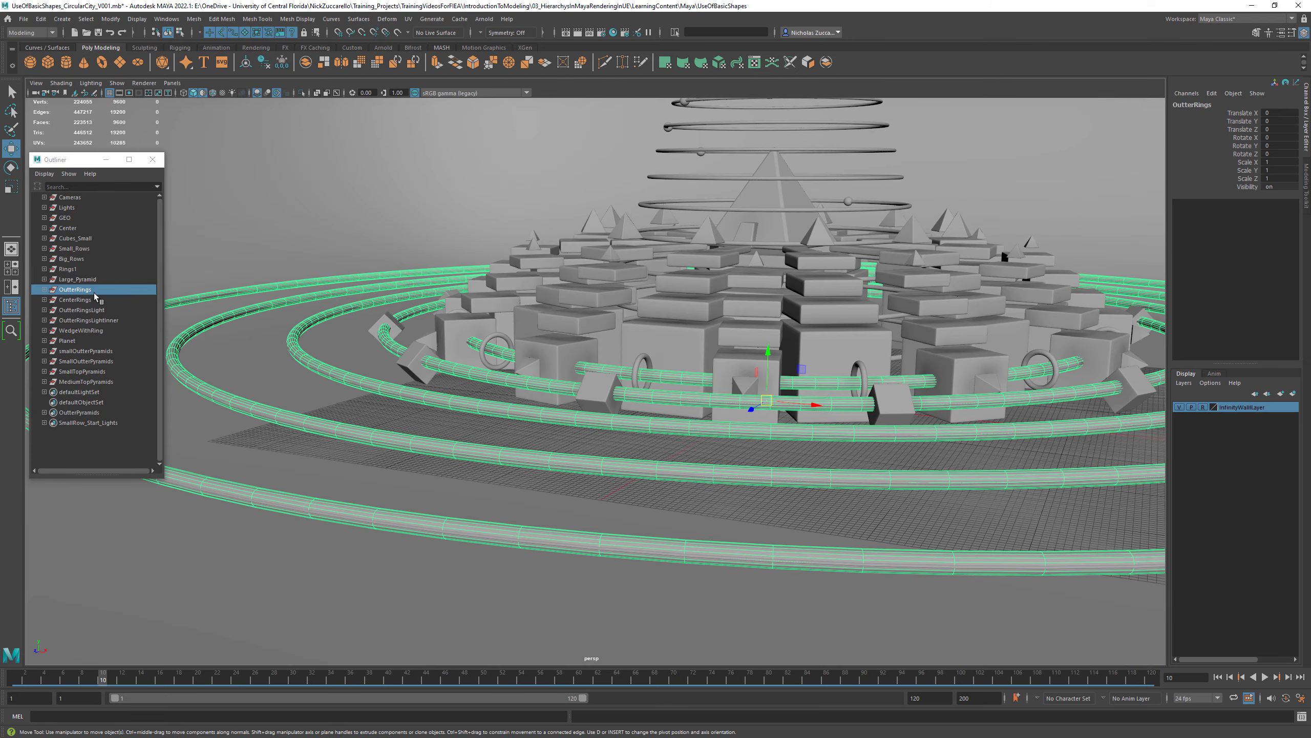
left_click_drag(569, 415, 709, 441, "alt")
left_click_drag(900, 428, 792, 421, "alt")
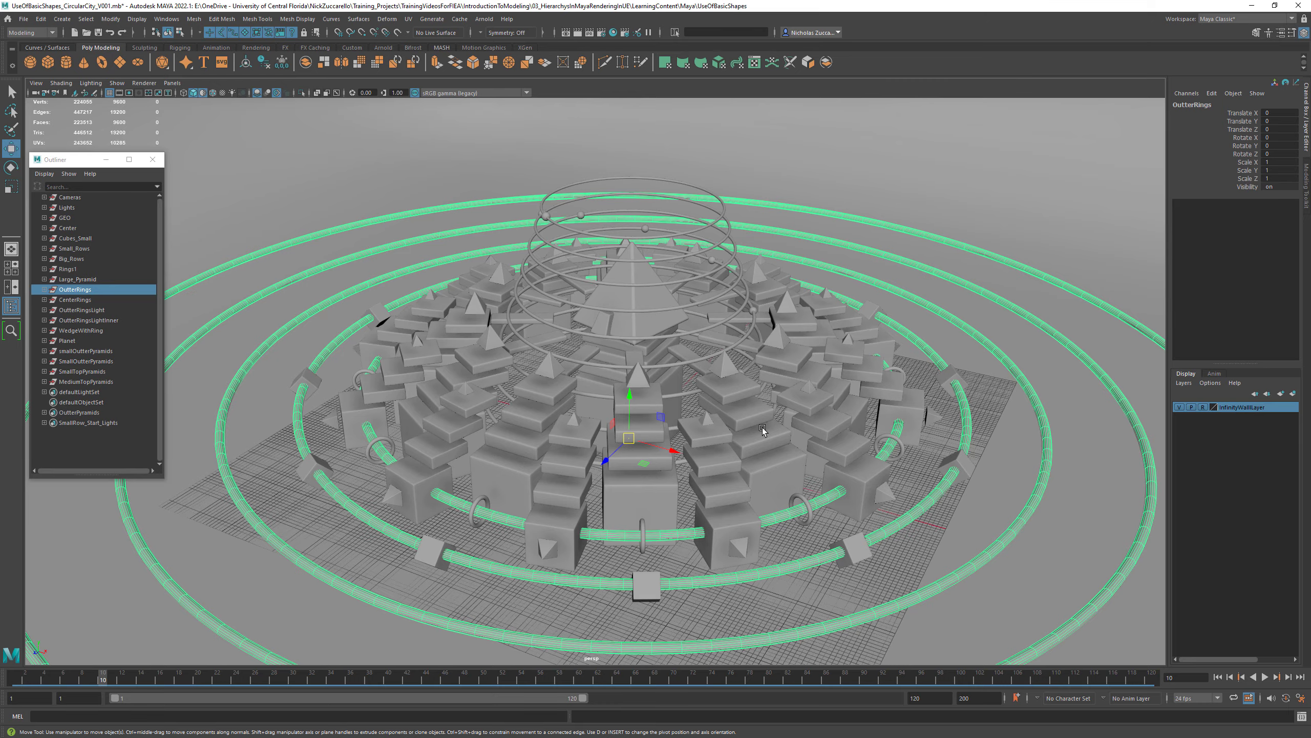
left_click_drag(759, 425, 792, 475, "alt")
scroll(845, 459, "up", 4)
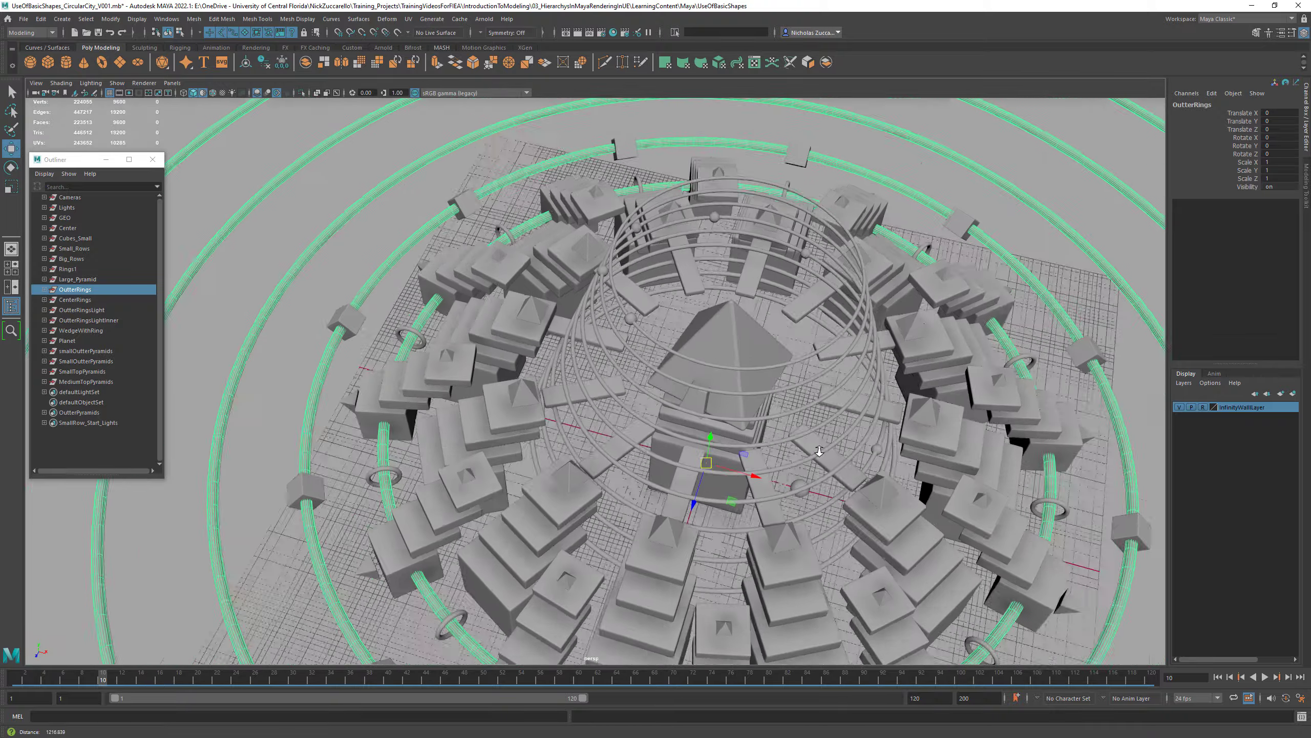
- Select the central pyramid and its entrance door individually, and then their parent group Large_Pyramid
left_click(731, 325)
left_click_drag(731, 325, 677, 361, "alt")
right_click_drag(687, 381, 795, 398, "alt")
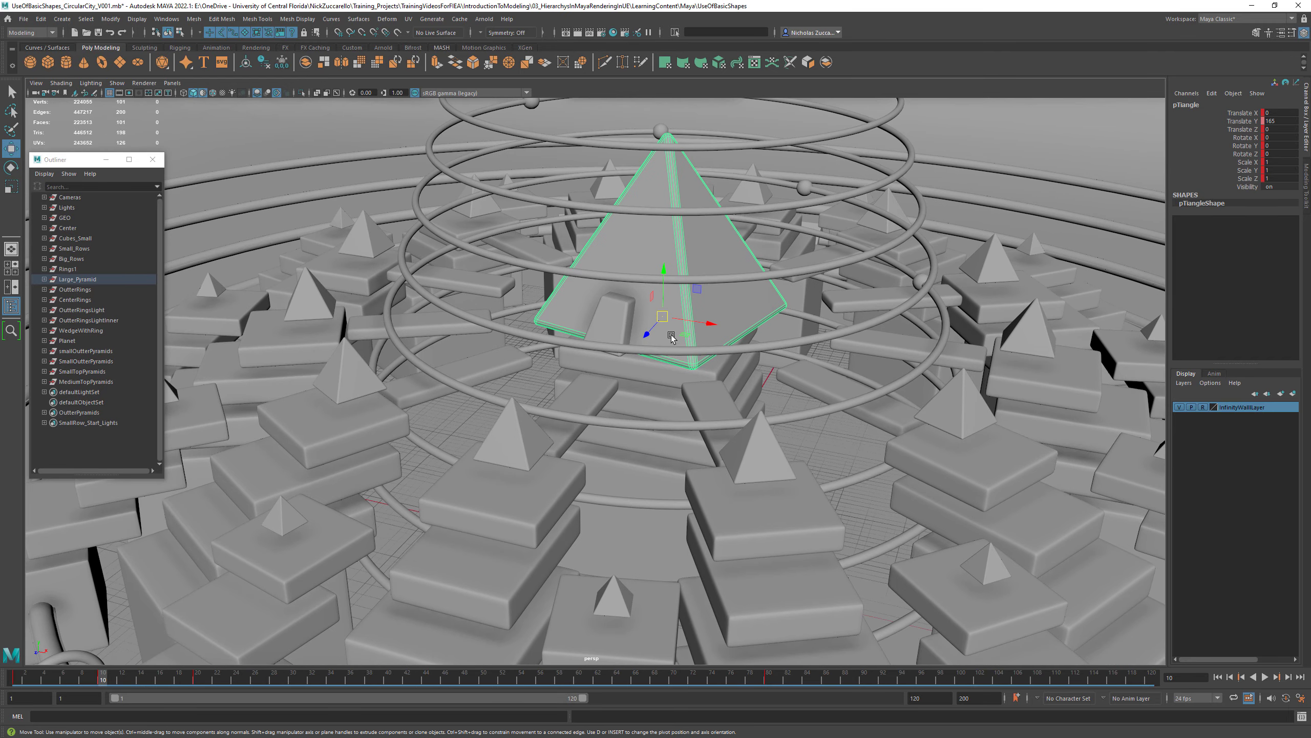
left_click_drag(671, 334, 620, 347, "alt")
left_click(621, 347)
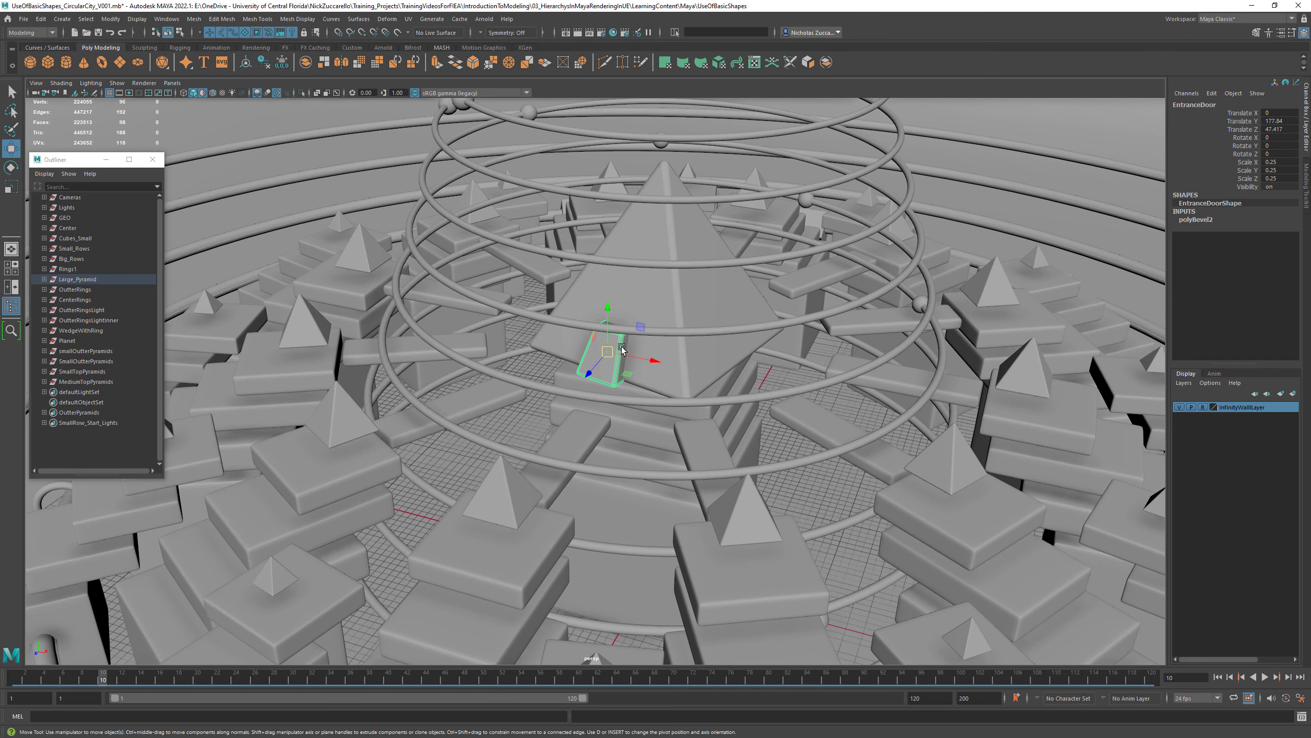
left_click(644, 294)
left_click(82, 280)
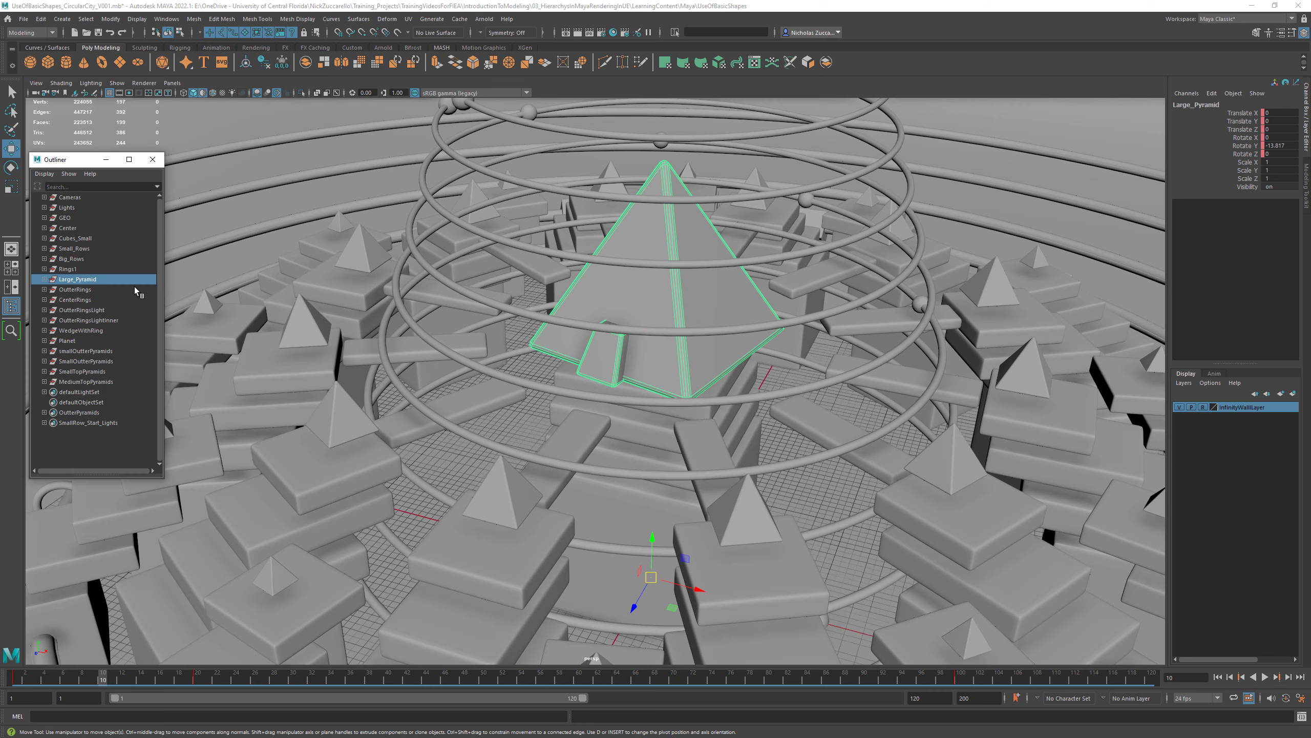
- Compare the Planet and Large_Pyramid groups by selecting each, and pick just the central pyramid mesh for a closer look
left_click(152, 341)
left_click(89, 281)
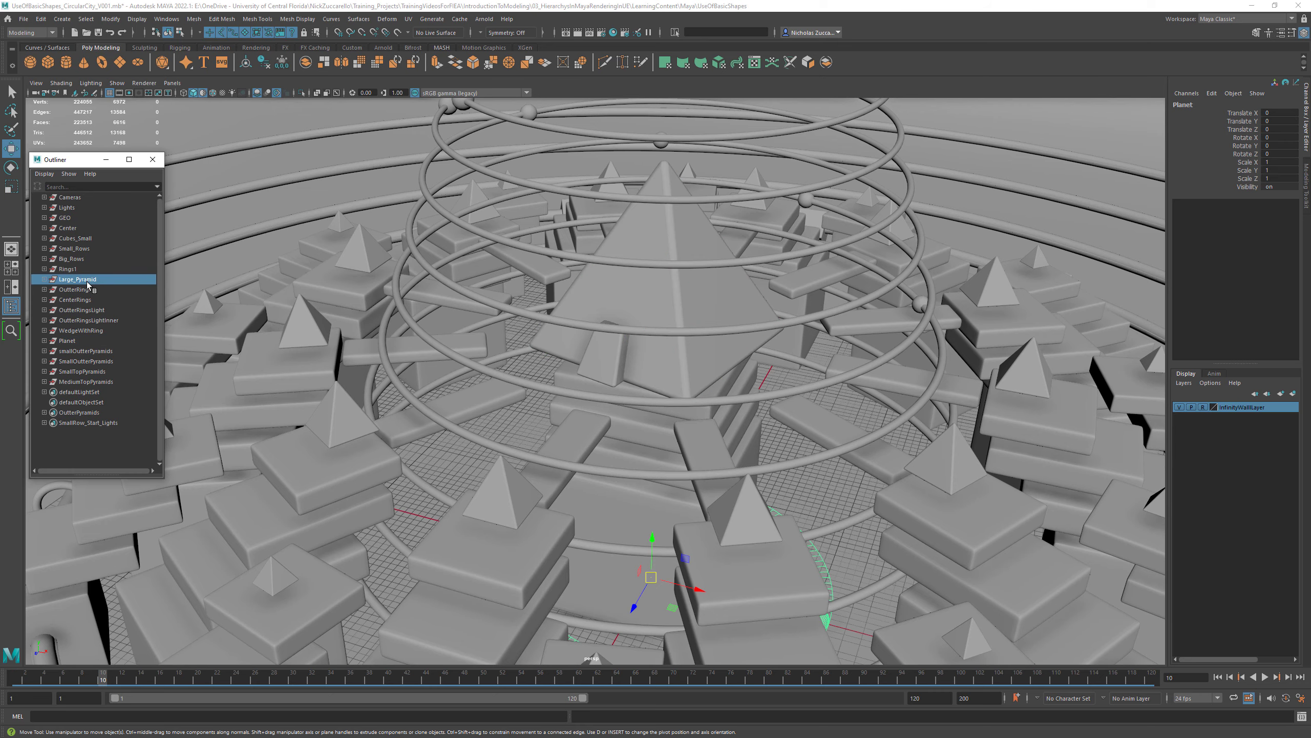
left_click(653, 305)
scroll(695, 345, "up", 4)
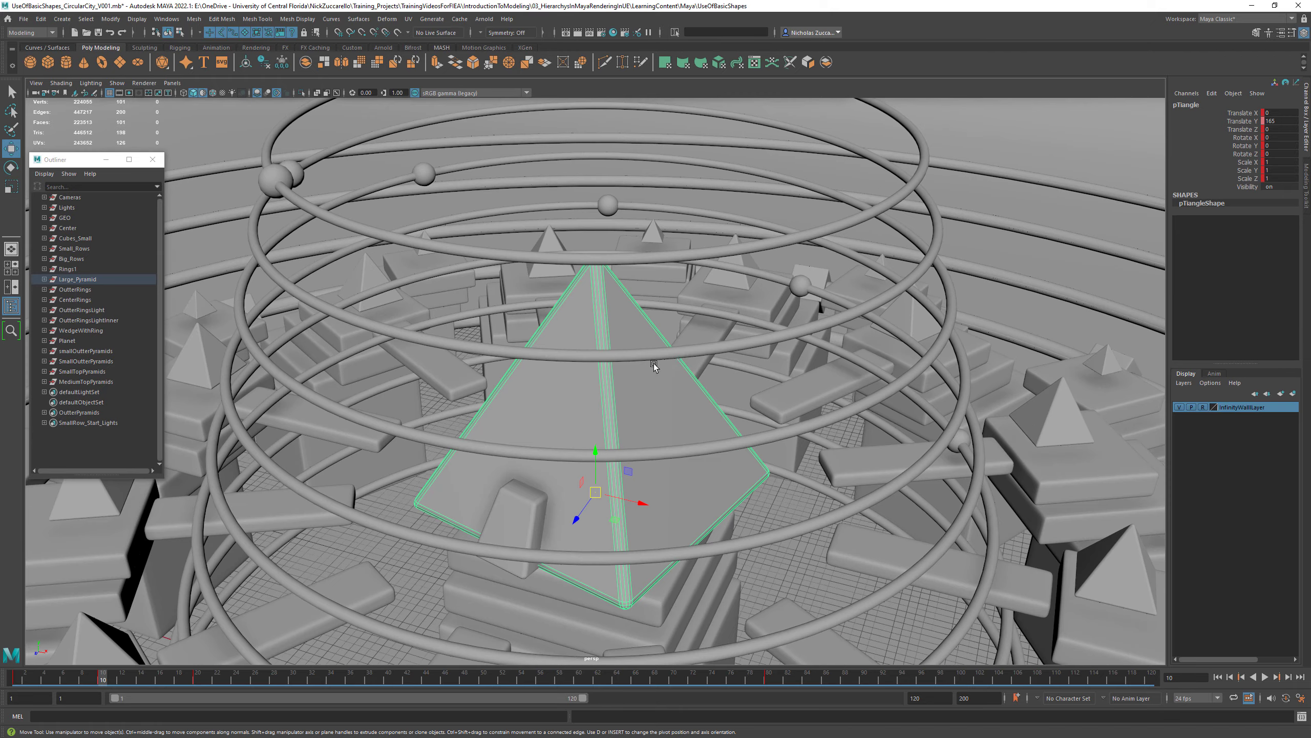
left_click_drag(653, 364, 717, 341, "alt")
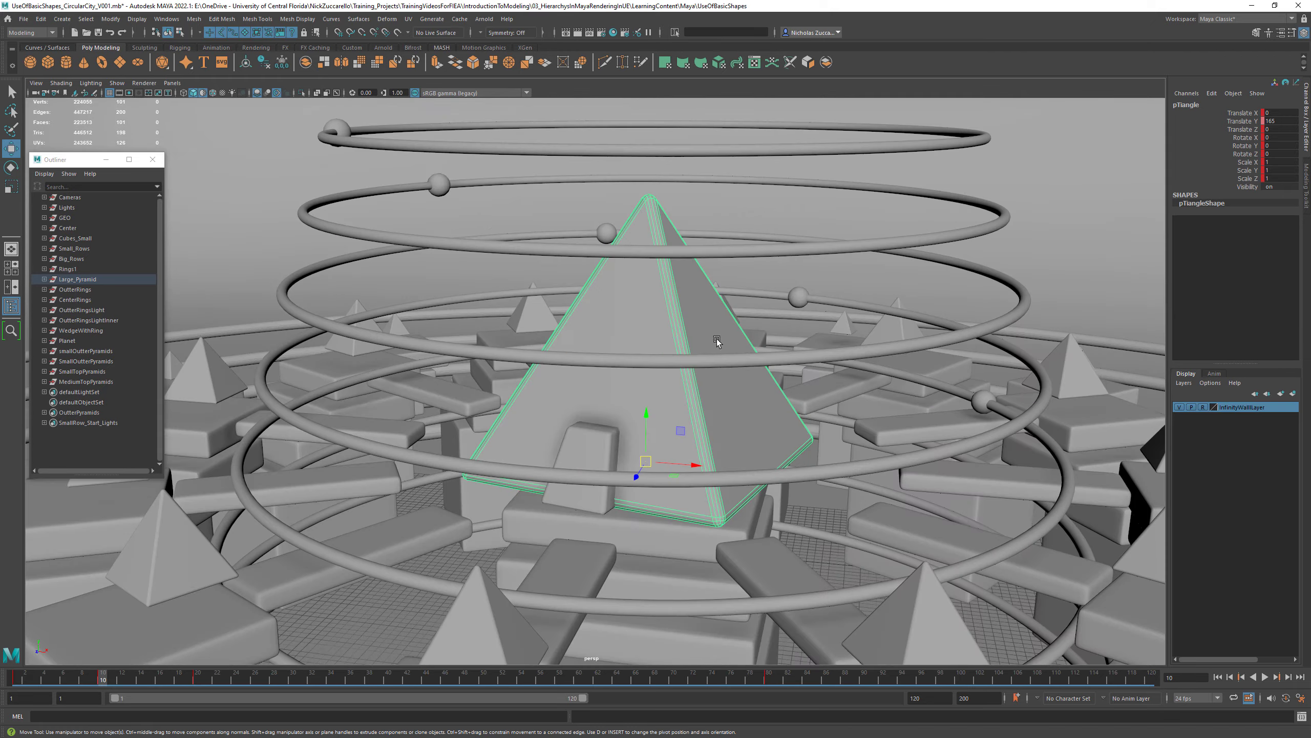
- Select the pyramid's entrance door and set the Move tool's axis orientation to Object
left_click(595, 442)
left_click_drag(595, 442, 466, 374, "alt")
key("e")
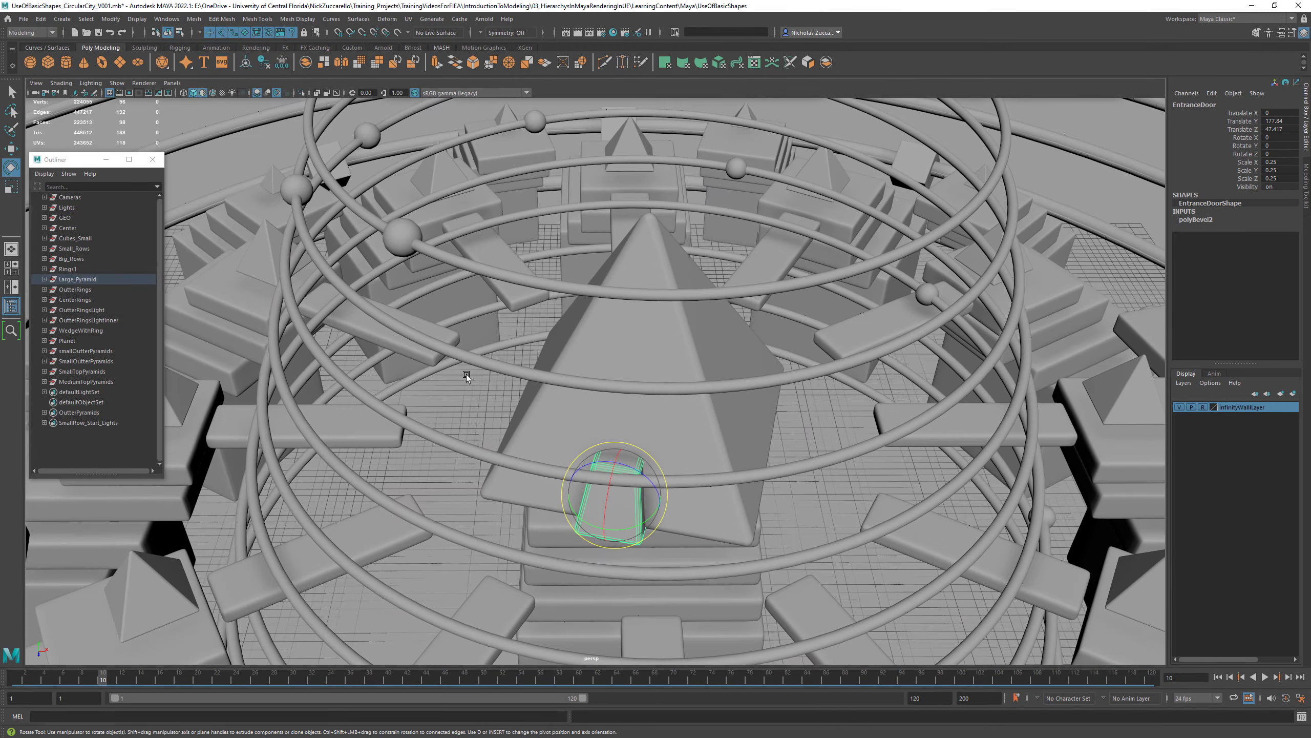
double_click(11, 149)
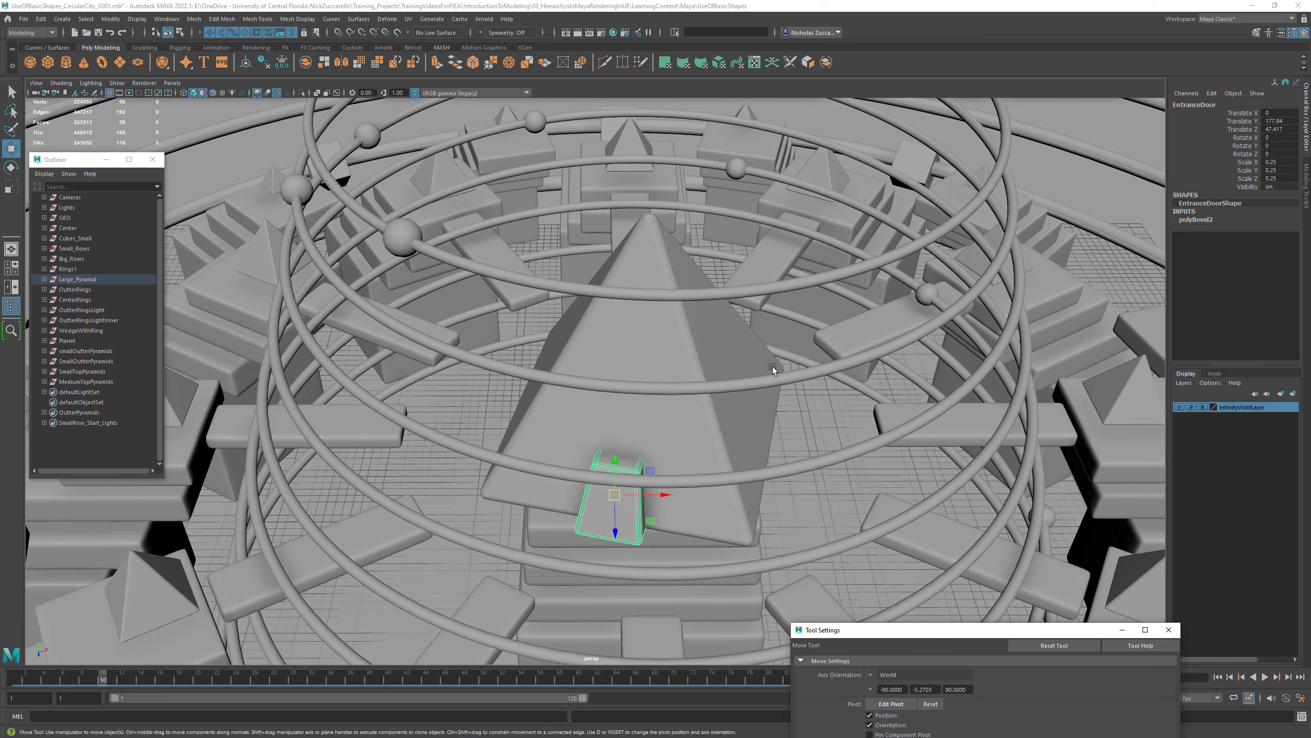
left_click_drag(939, 634, 929, 285)
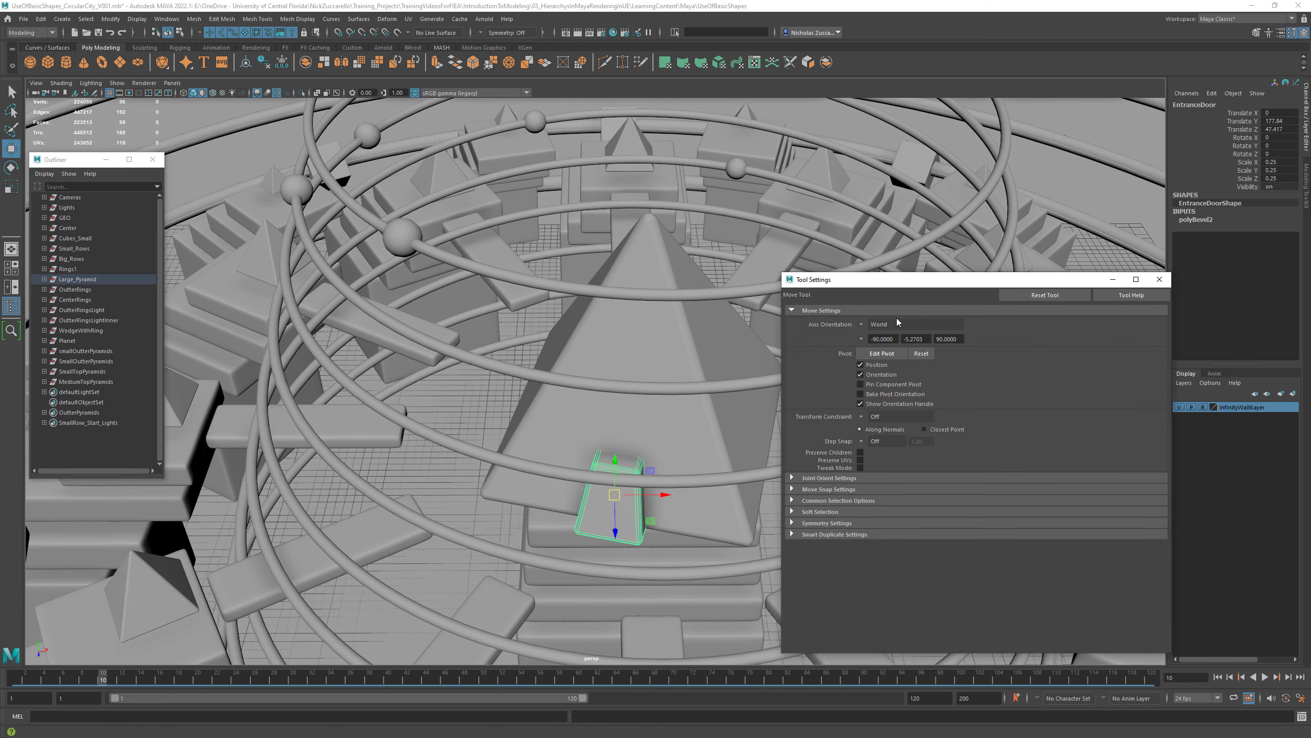
left_click(862, 324)
left_click(869, 332)
- Select the pyramid mesh and its Large_Pyramid group, and play the animation briefly to watch the group rotate
left_click_drag(653, 410, 735, 381, "alt")
left_click(641, 408)
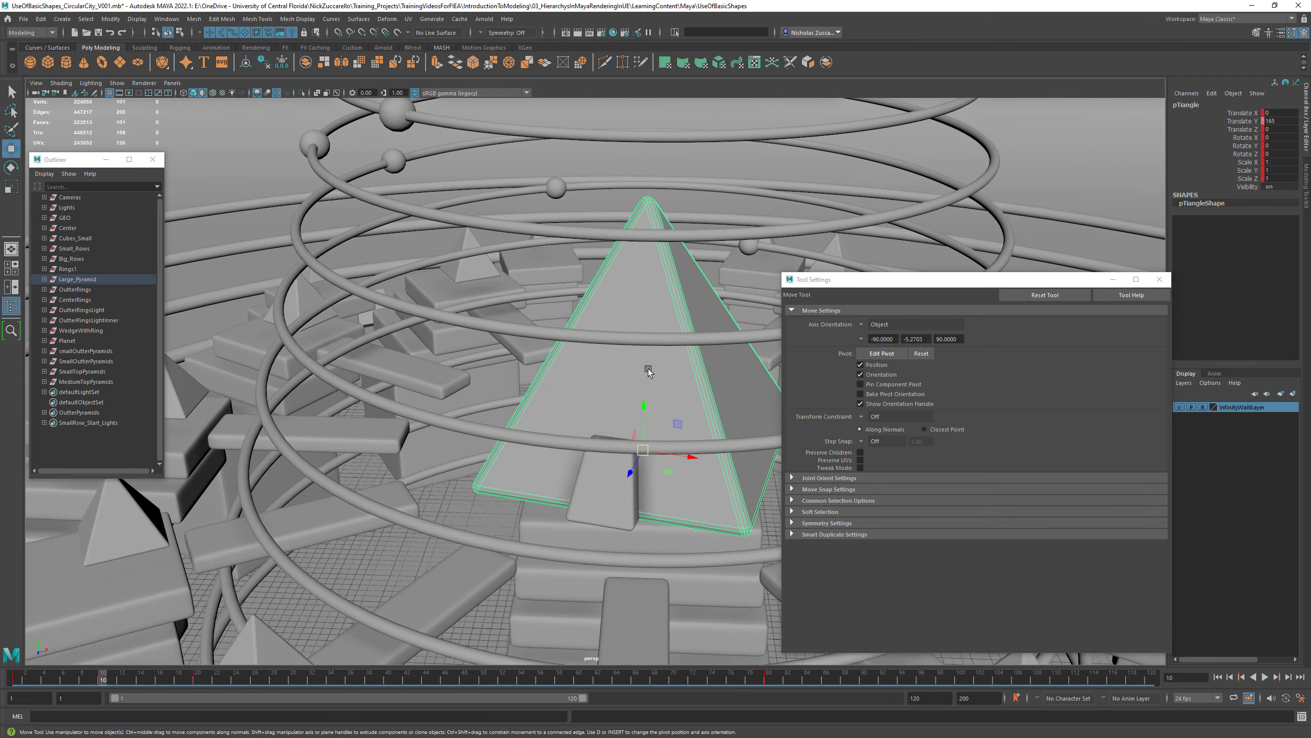
left_click(78, 279)
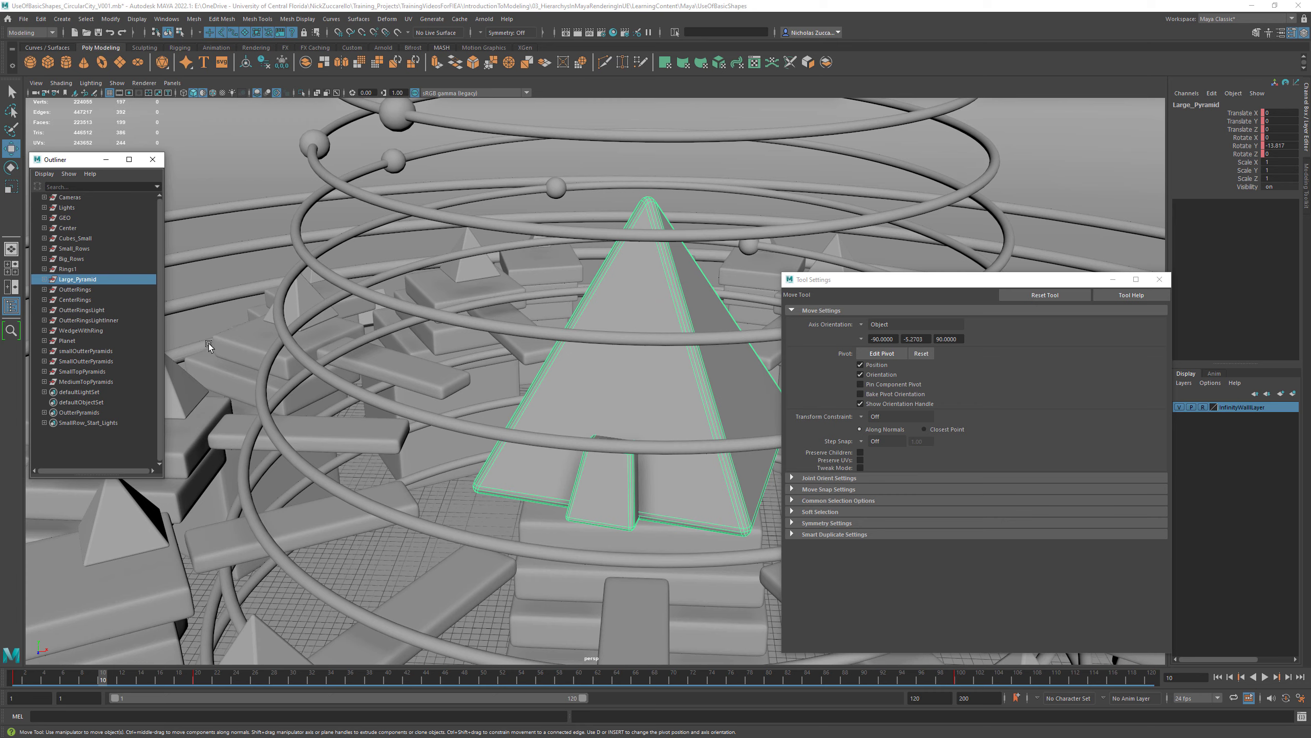
right_click_drag(659, 426, 583, 433, "alt")
middle_click_drag(583, 433, 517, 395, "alt")
left_click_drag(518, 394, 526, 427, "alt")
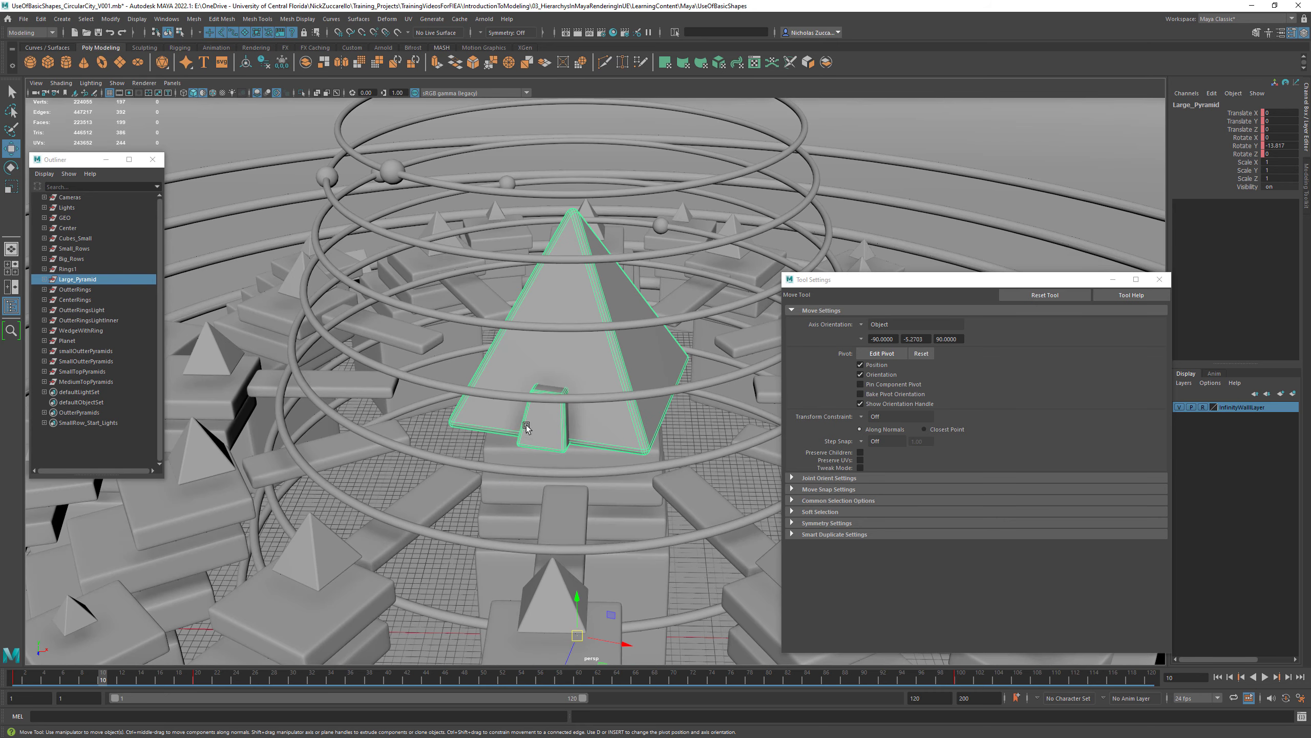
key("alt+v")
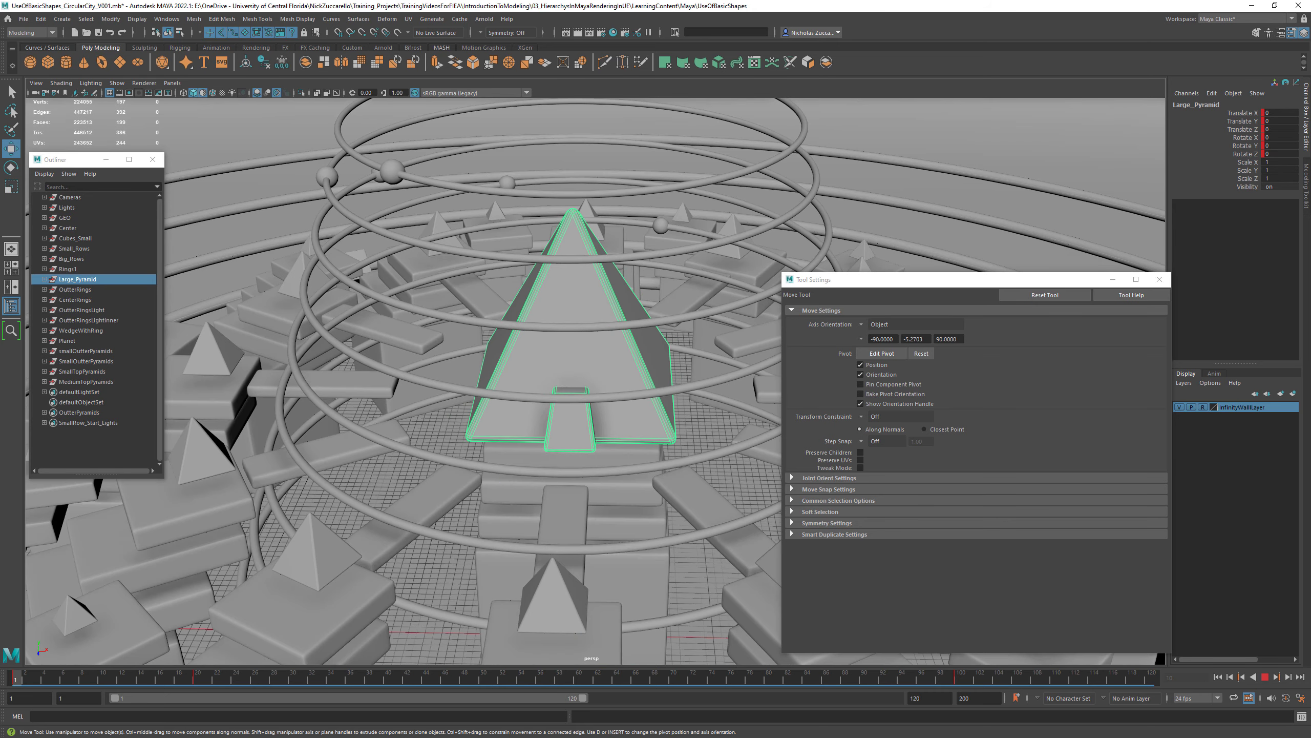
key("alt+v")
- Select the large cube beneath the central pyramid, and then the whole Center group it belongs to
mouse_move(592, 424)
left_mouse_down("alt")
mouse_move(572, 402)
mouse_move(614, 379)
mouse_move(591, 405)
mouse_move(609, 421)
left_mouse_up("alt")
middle_click_drag(609, 421, 627, 377, "alt")
left_click_drag(628, 377, 527, 382, "alt")
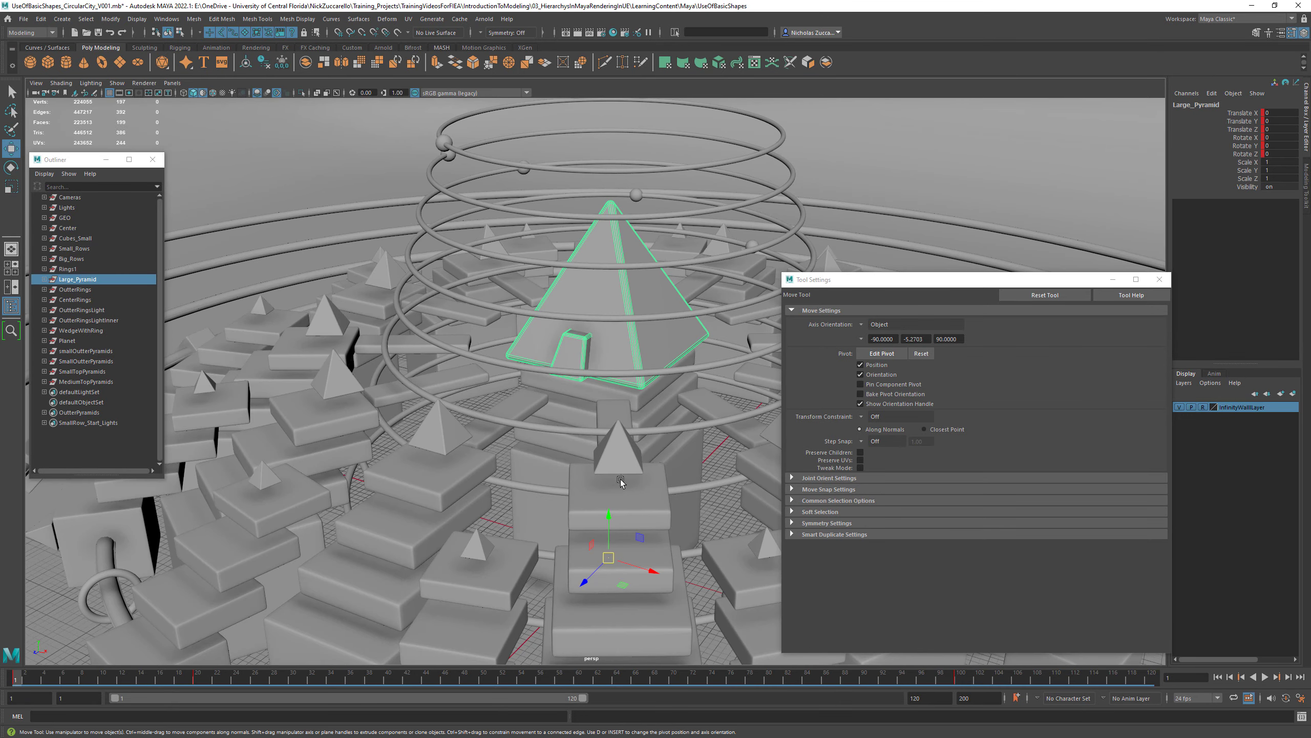
left_click_drag(616, 363, 547, 483, "alt")
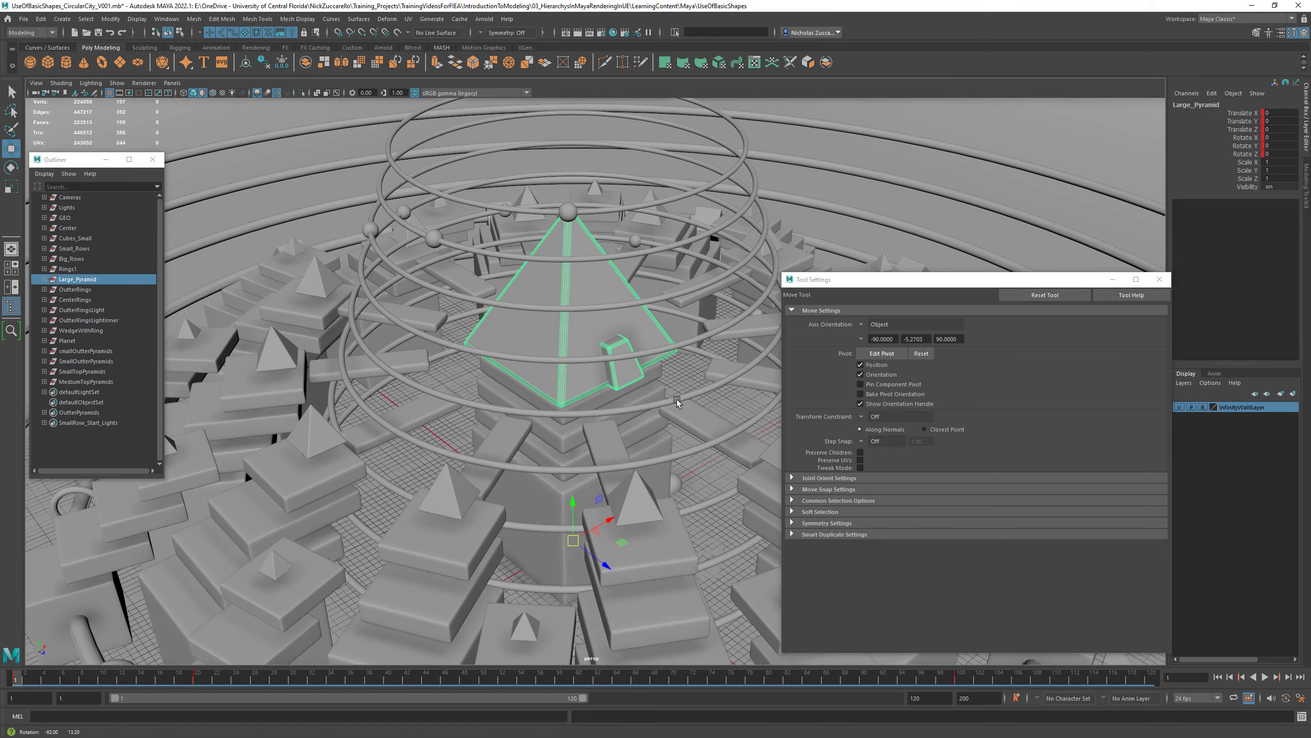
left_click(540, 494)
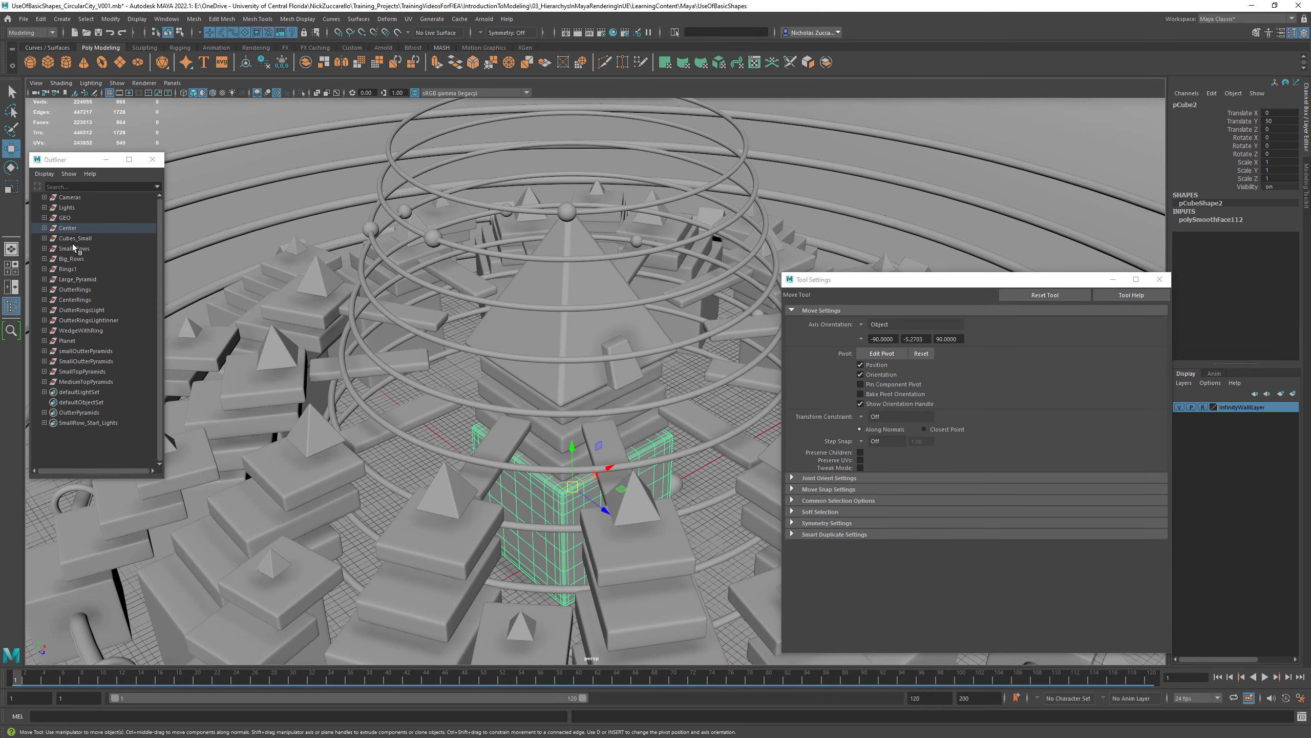
left_click(73, 229)
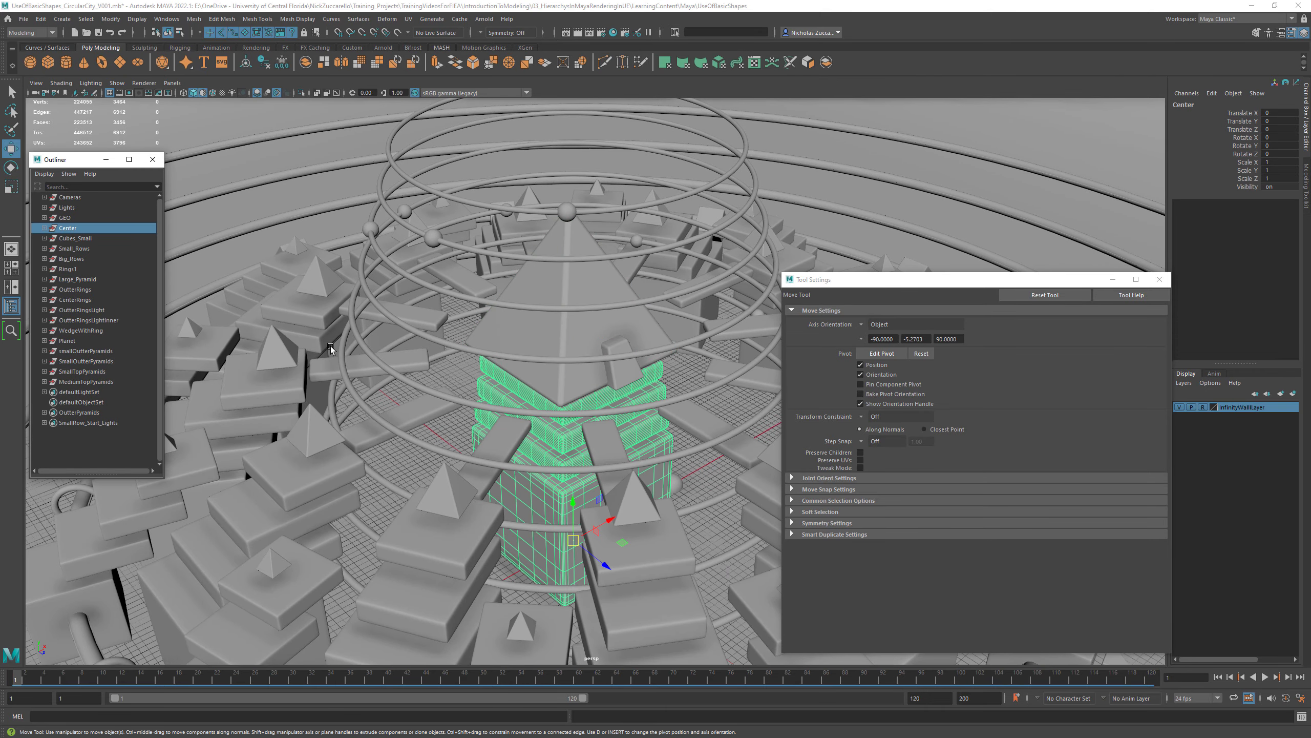
- Select single blocks of the stepped rows, and then the entire Big_Rows group
left_click_drag(571, 474, 502, 431, "alt")
left_click(502, 430)
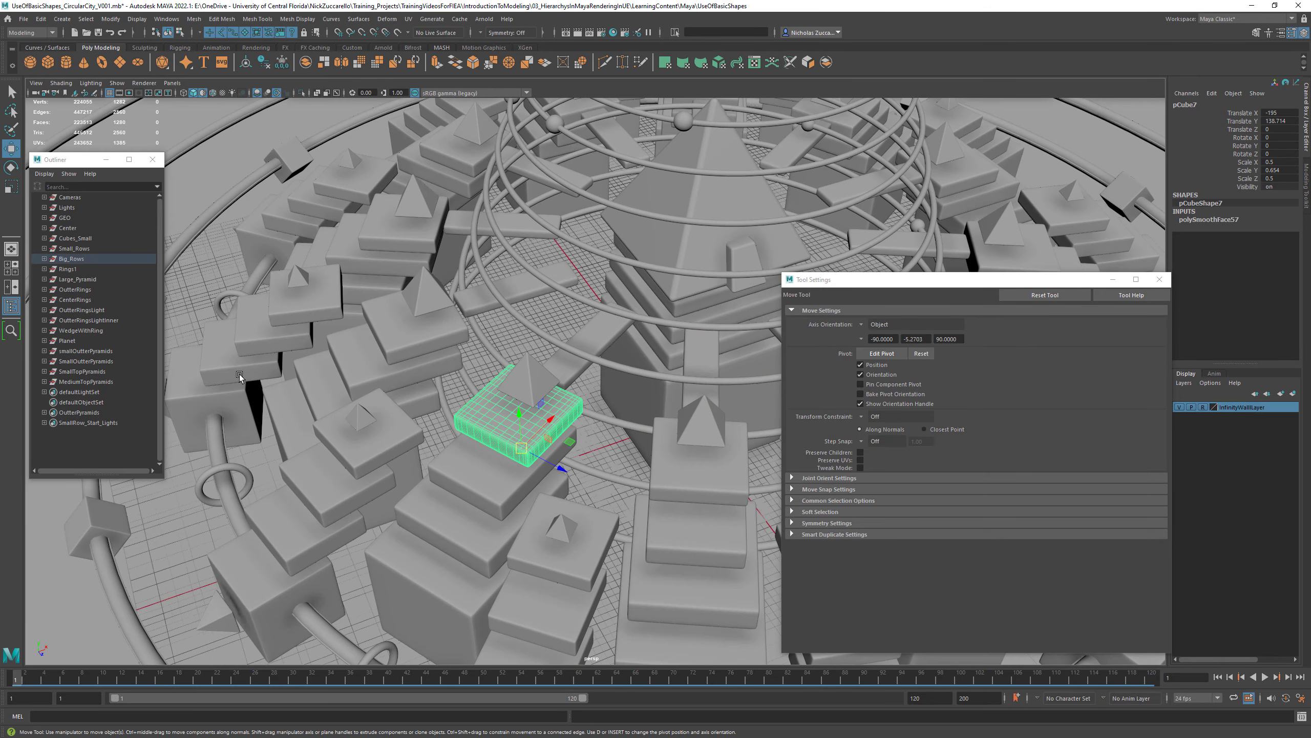
left_click(401, 351)
left_click(72, 259)
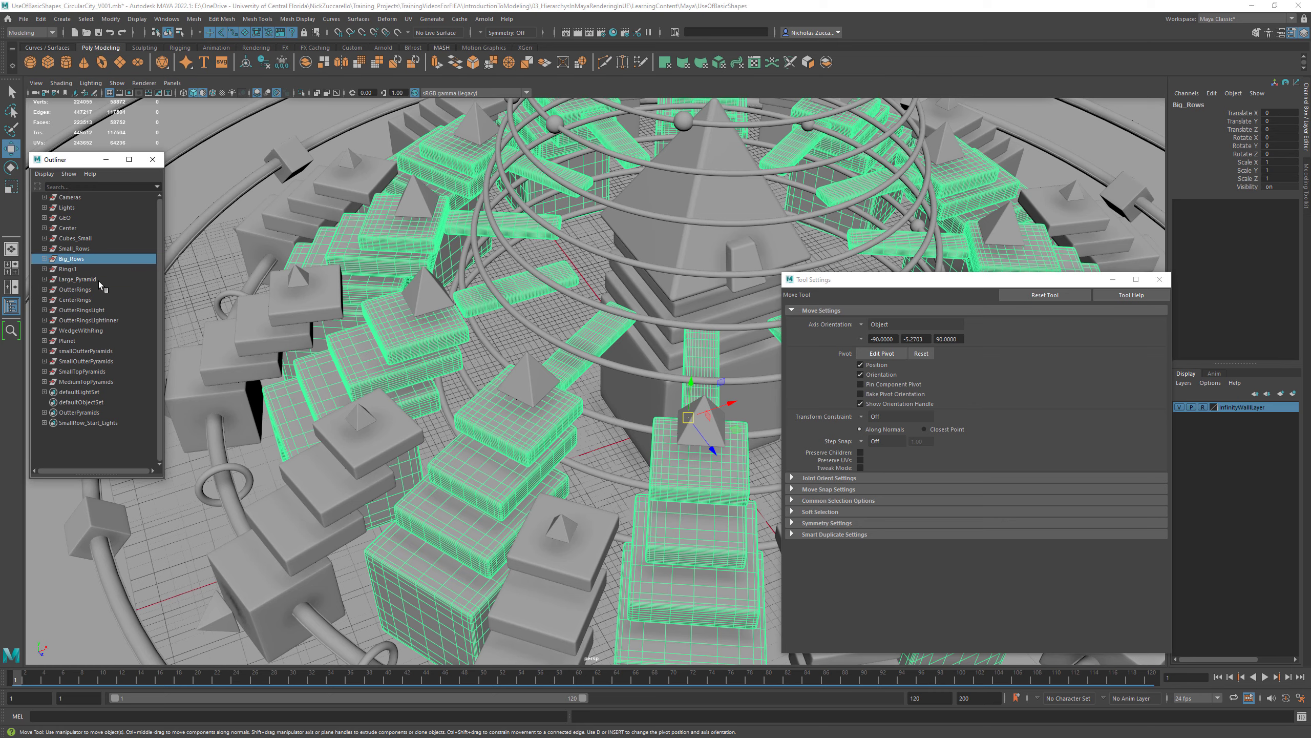
- Add the Small_Rows group to the Big_Rows selection, and then select only the small pyramid on an outer cube's face
left_click(75, 248, "shift")
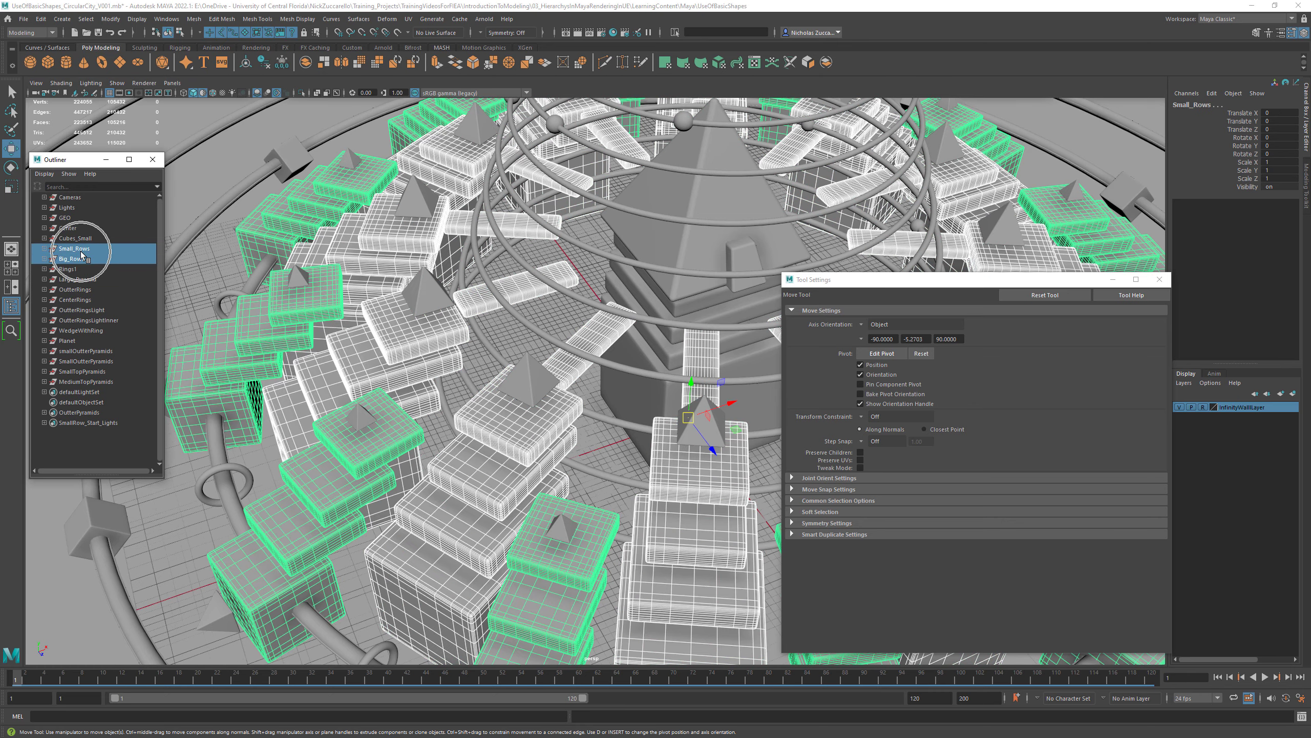
left_click_drag(457, 385, 504, 483, "alt")
left_click(490, 482)
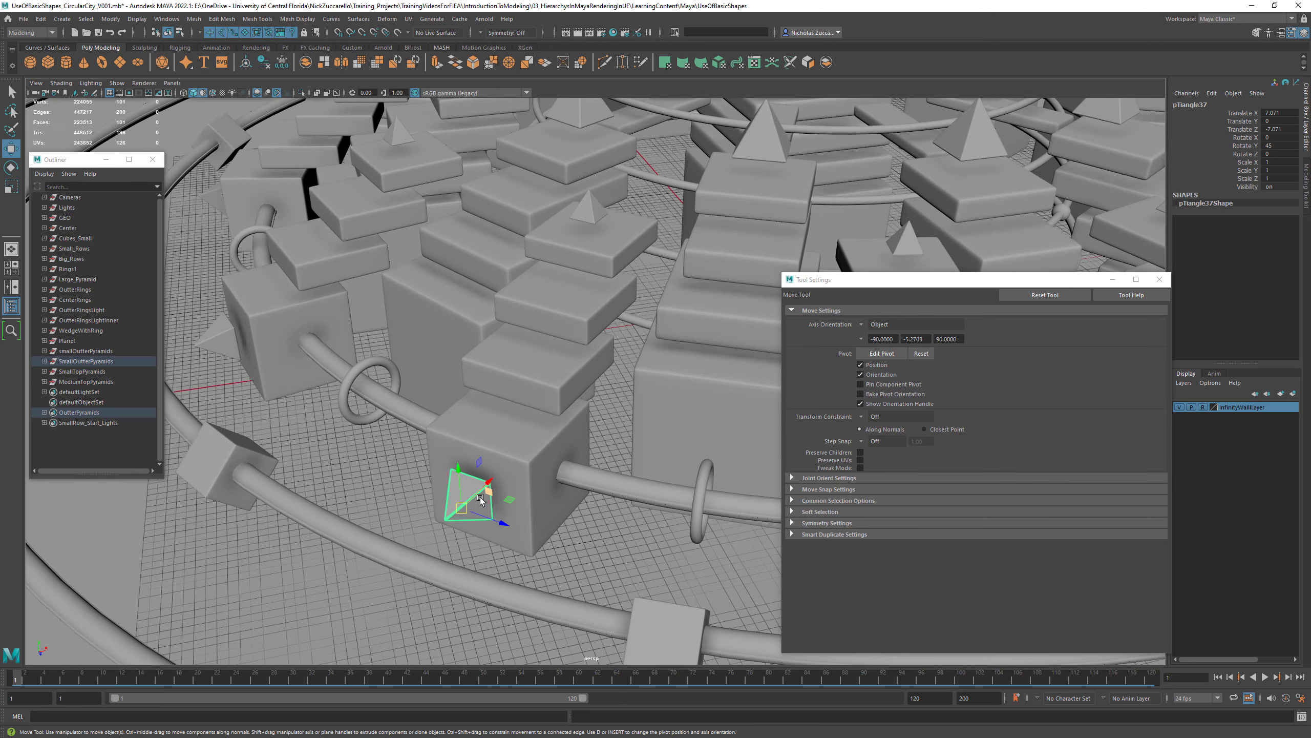
- Select the small pyramid on top of one of the small stepped rows to see which SmallTopPyramids group holds it
left_click_drag(613, 458, 578, 493, "alt")
left_click_drag(626, 397, 486, 439, "alt")
left_click_drag(398, 498, 414, 504, "alt")
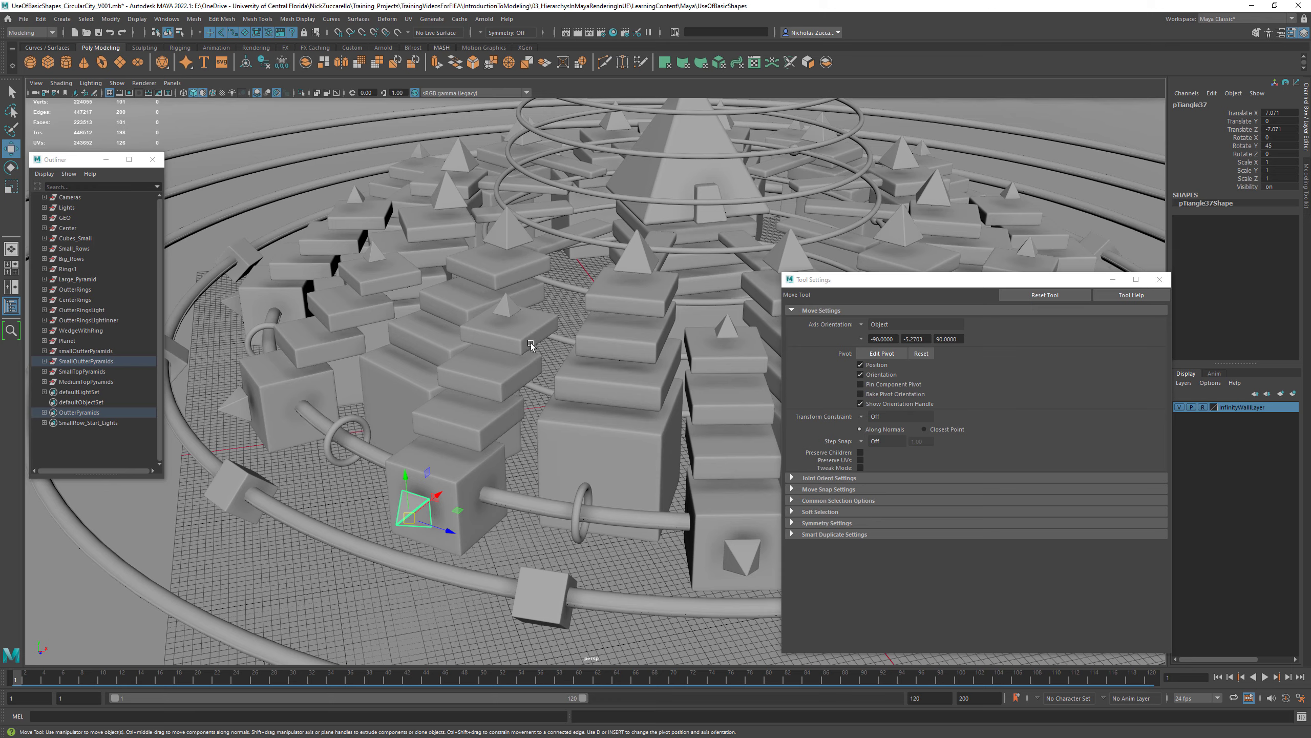
left_click_drag(504, 310, 537, 353, "alt")
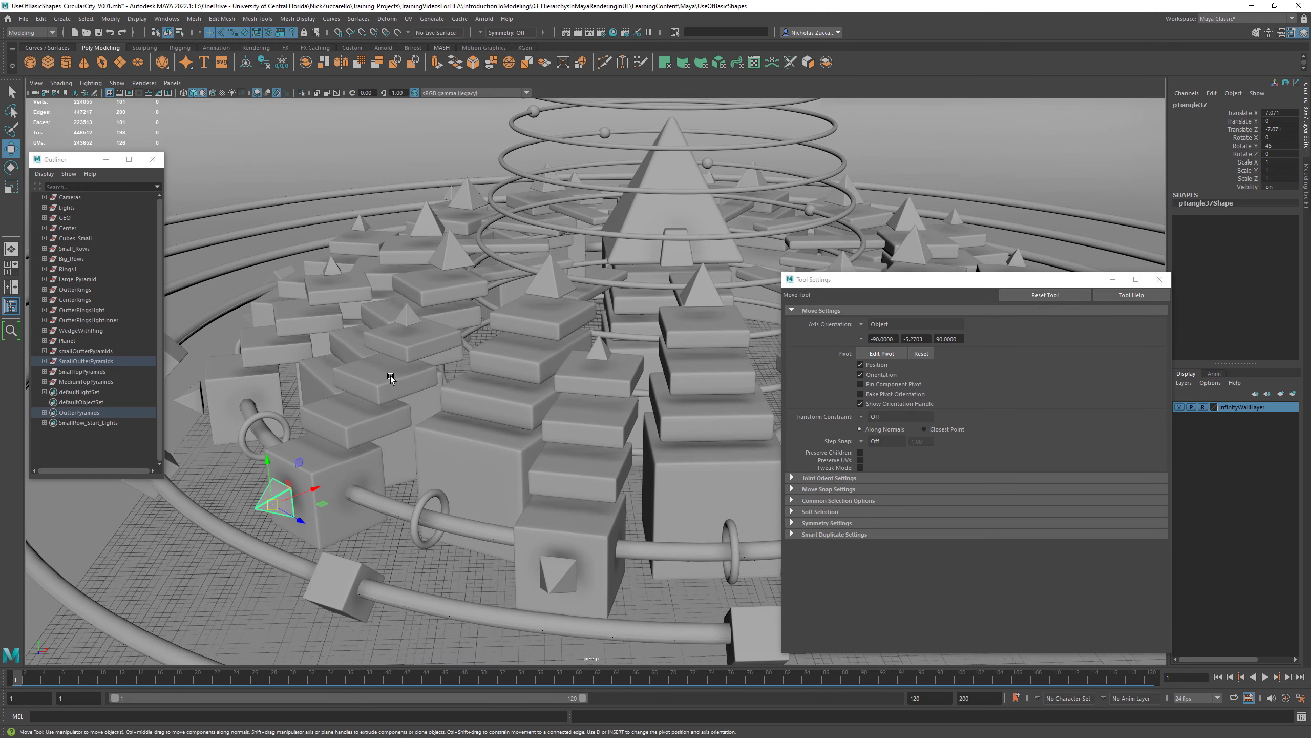
left_click(411, 316)
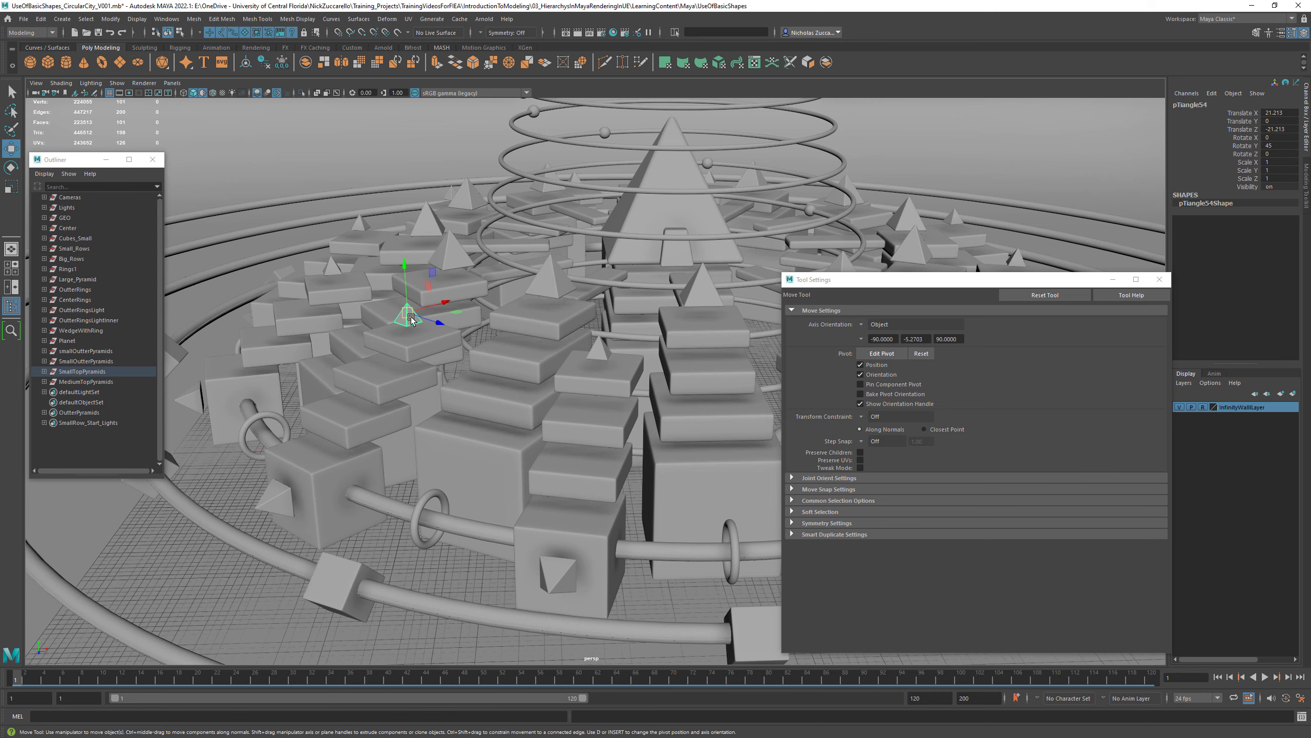
- Examine the stepped rows and the whole circular city from several angles, closing the Move tool's settings window
mouse_move(474, 348)
left_mouse_down("alt")
mouse_move(512, 347)
mouse_move(460, 351)
left_mouse_up("alt")
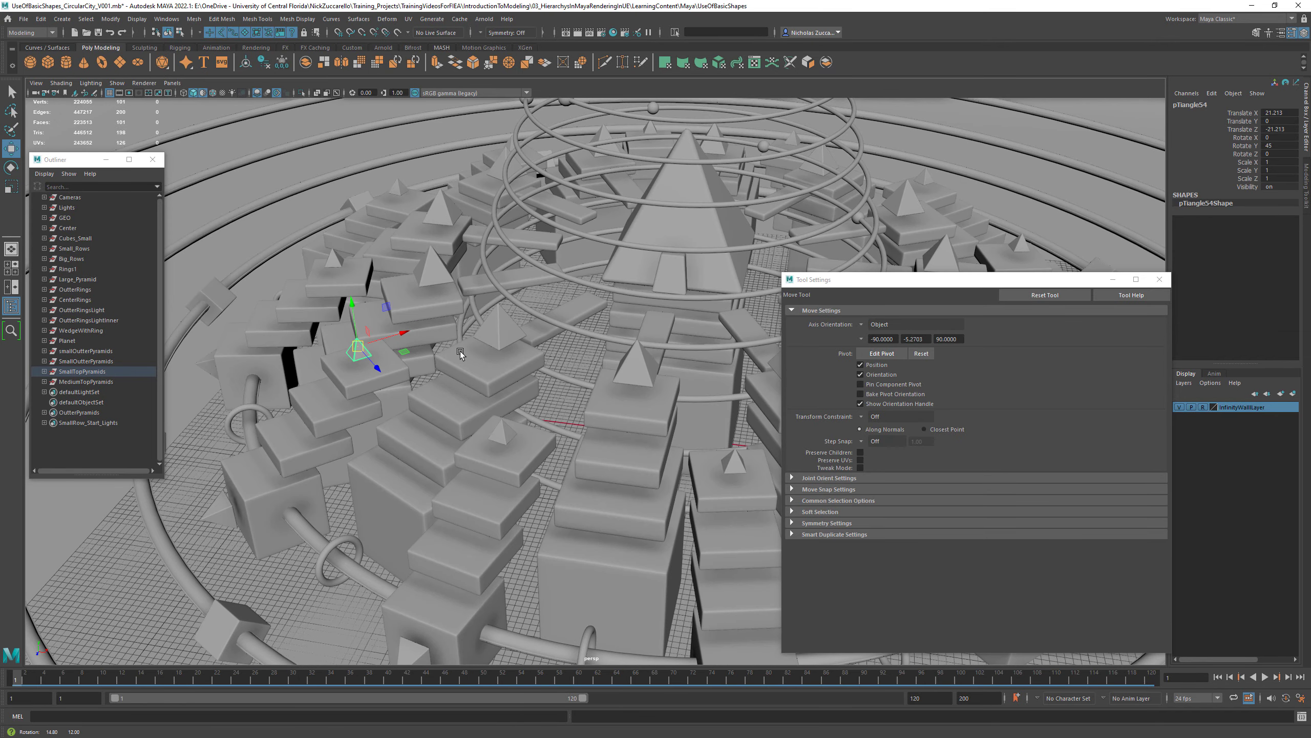
left_click_drag(460, 351, 473, 347, "alt")
middle_click_drag(469, 387, 516, 307, "alt")
left_click_drag(516, 307, 441, 401, "alt")
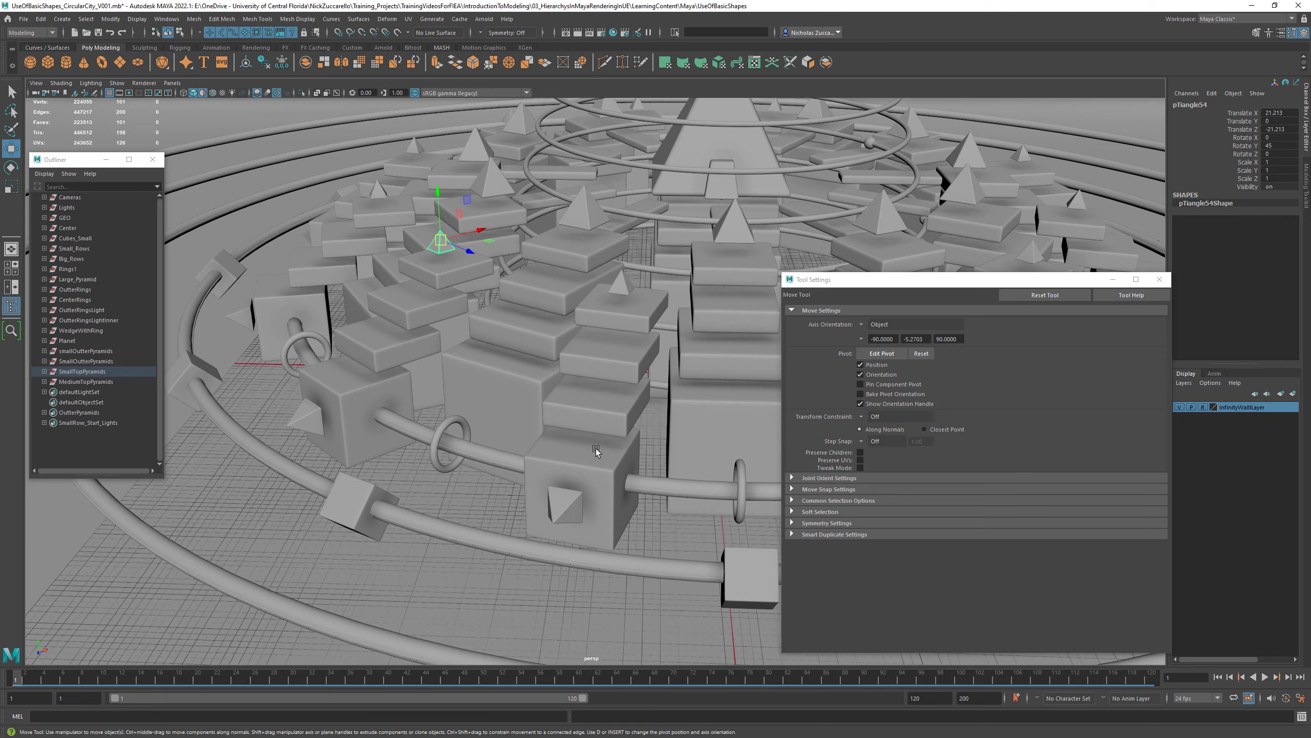
left_click_drag(627, 440, 650, 455, "alt")
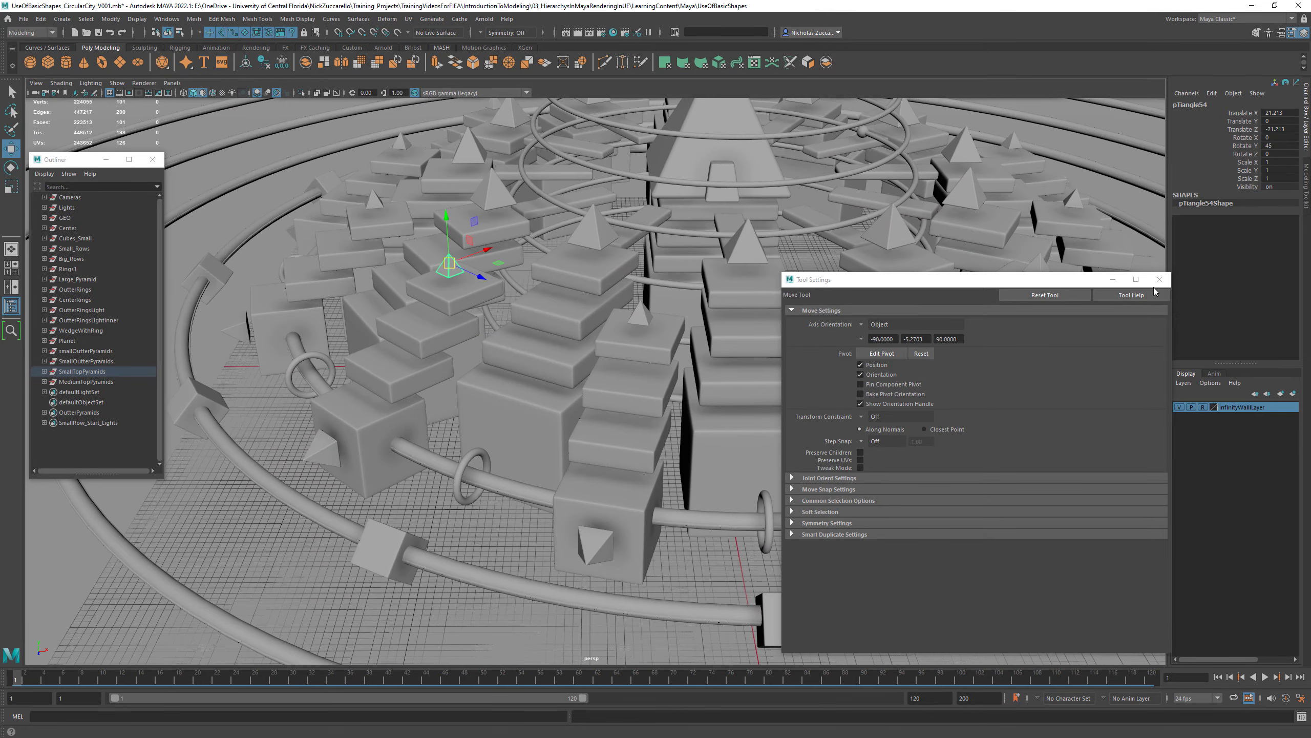
left_click(1159, 280)
middle_click_drag(628, 387, 668, 437, "alt")
right_click_drag(667, 437, 601, 396, "alt")
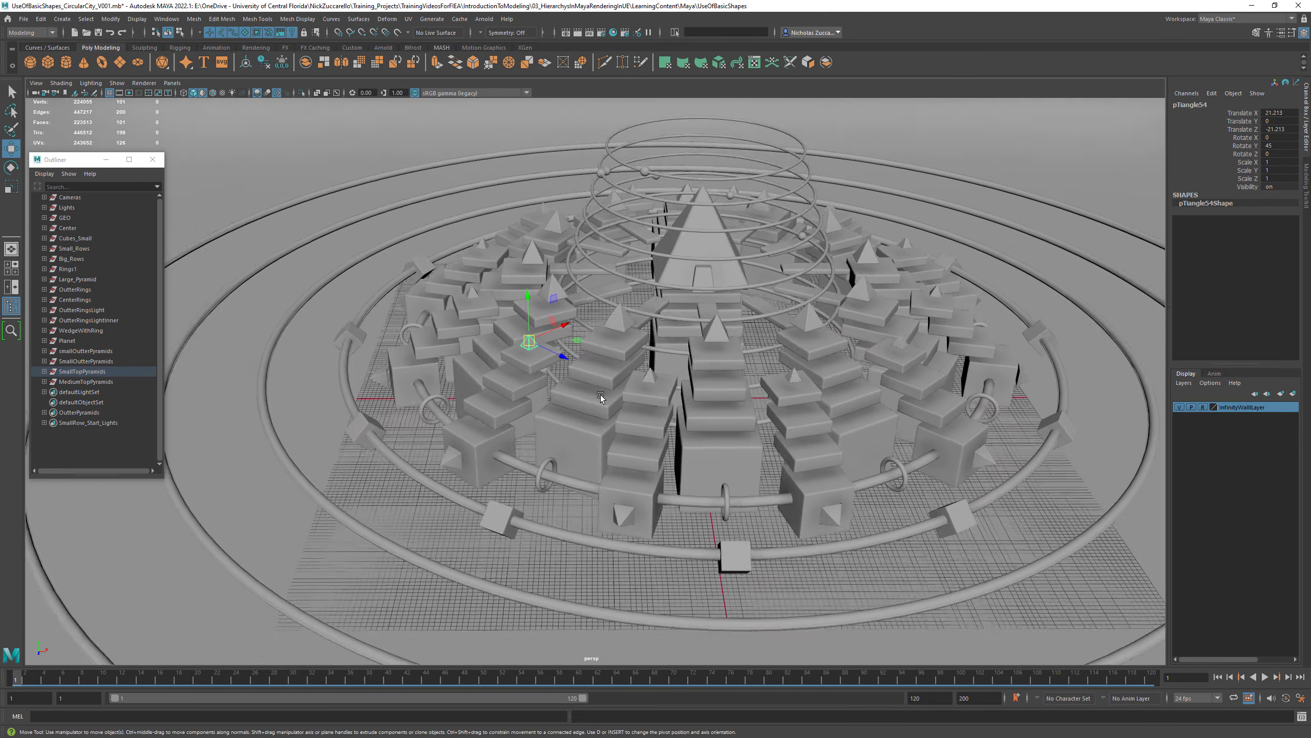
middle_click_drag(600, 396, 571, 425, "alt")
left_click_drag(572, 425, 549, 415, "alt")
middle_click_drag(621, 405, 584, 425, "alt")
left_click_drag(583, 425, 598, 431, "alt")
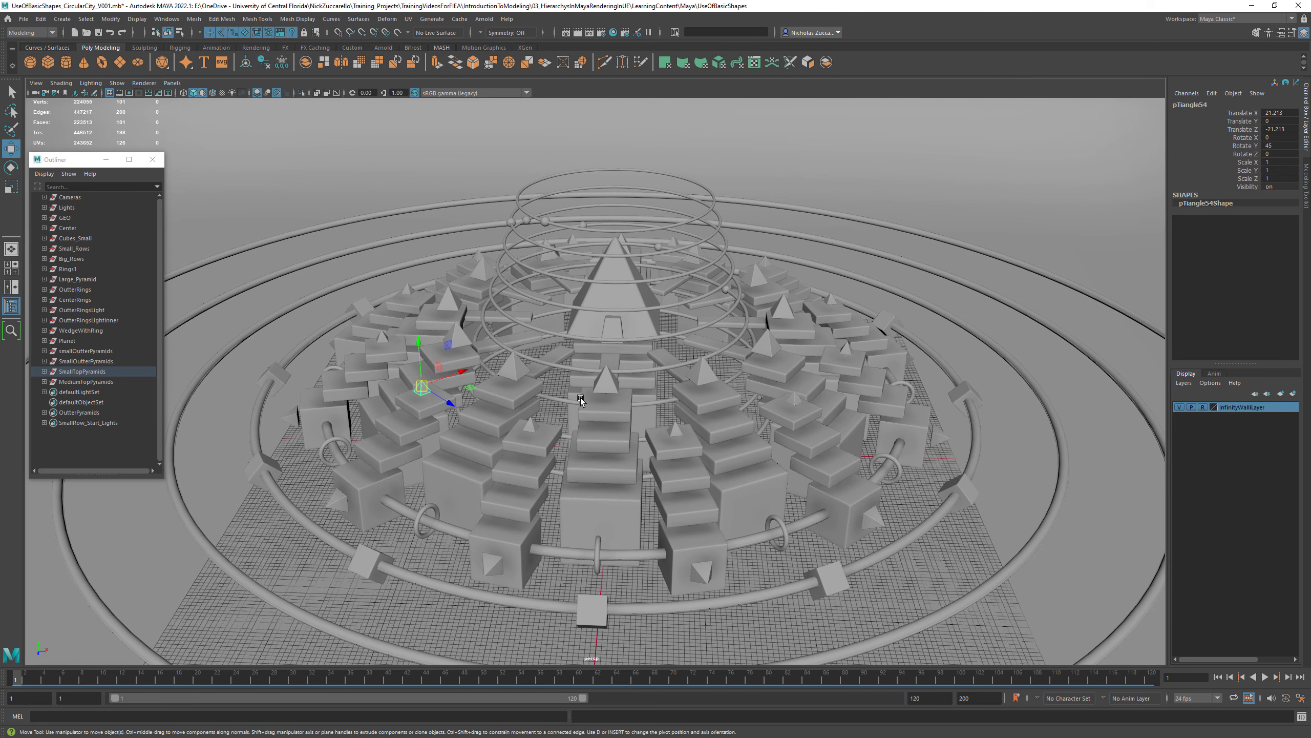
middle_click_drag(586, 388, 576, 396, "alt")
- Switch to Unreal Editor and open the BP_CenterRings blueprint
key("super")
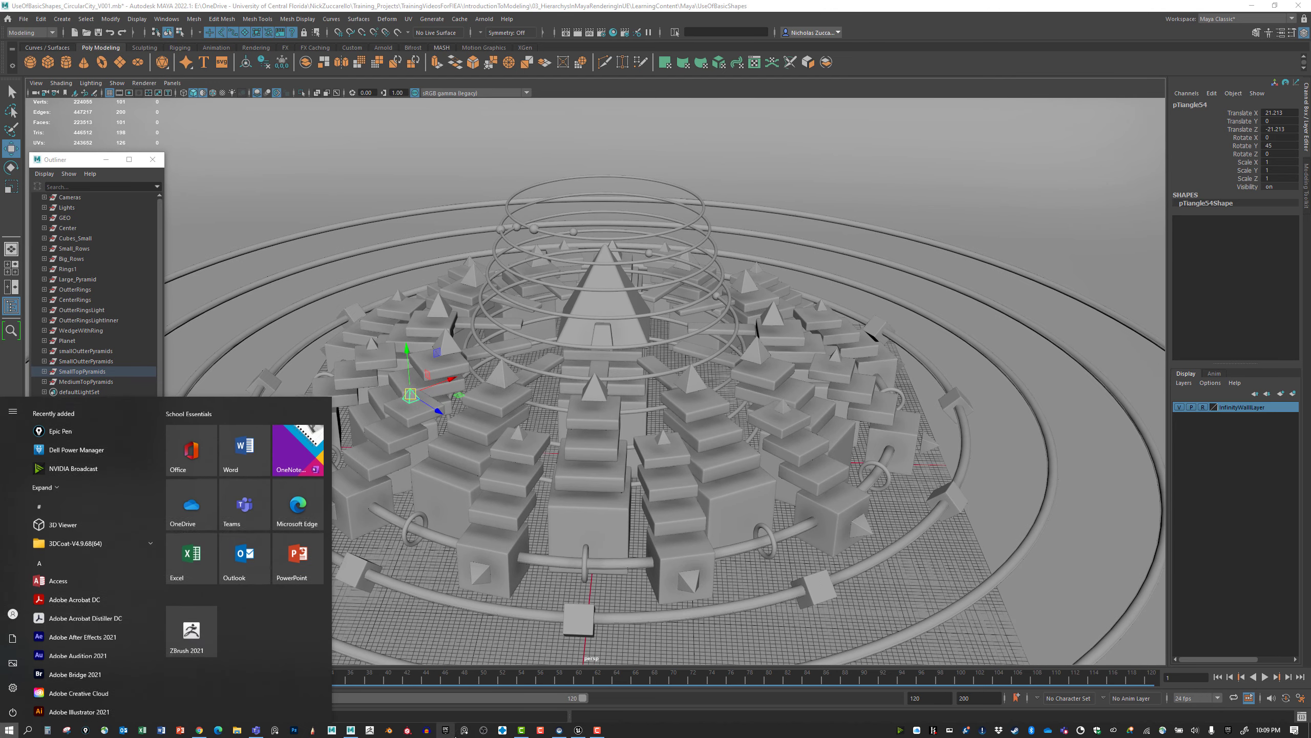
left_click(577, 730)
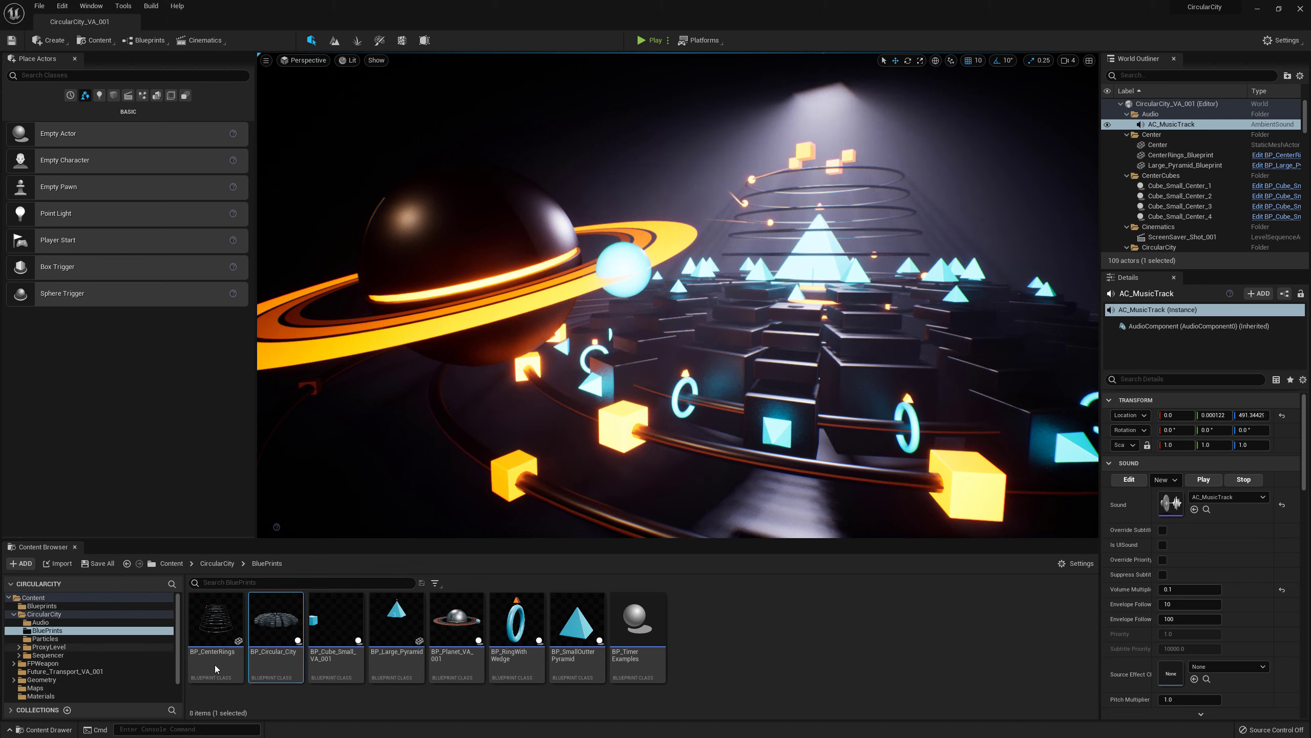
left_click(223, 620)
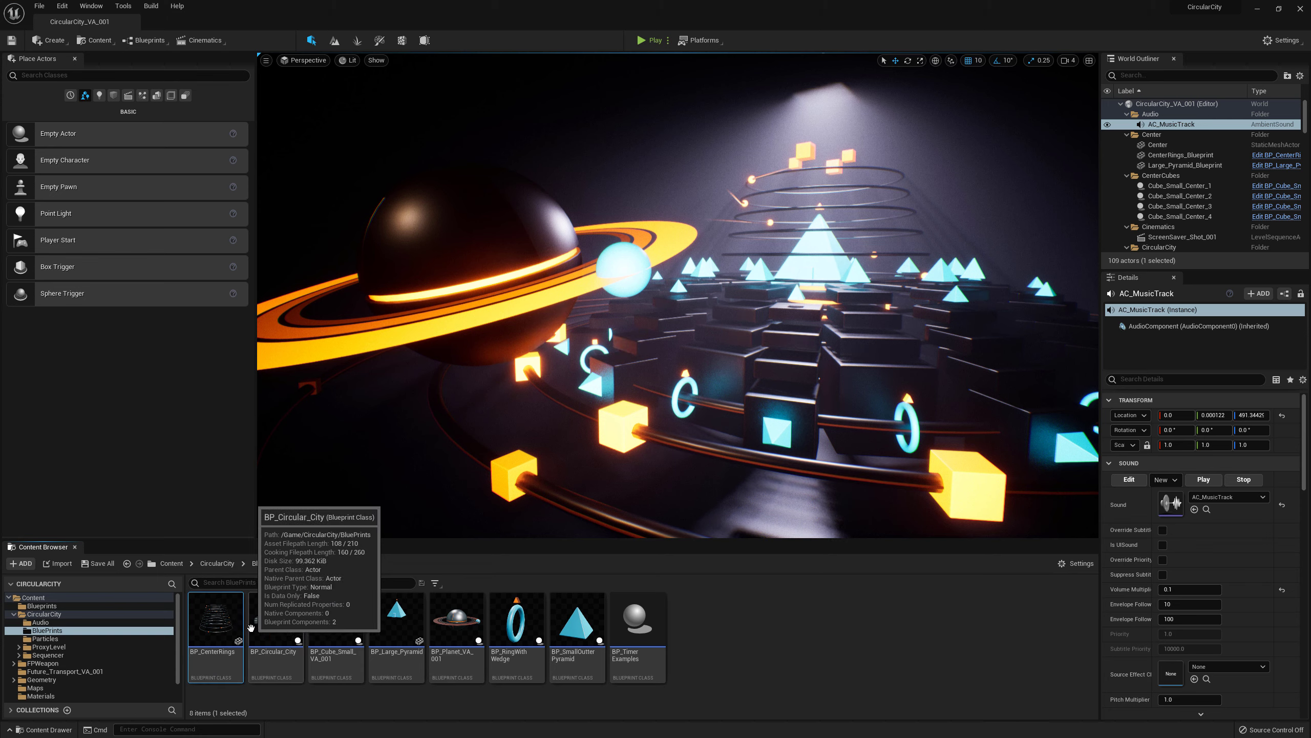
double_click(202, 625)
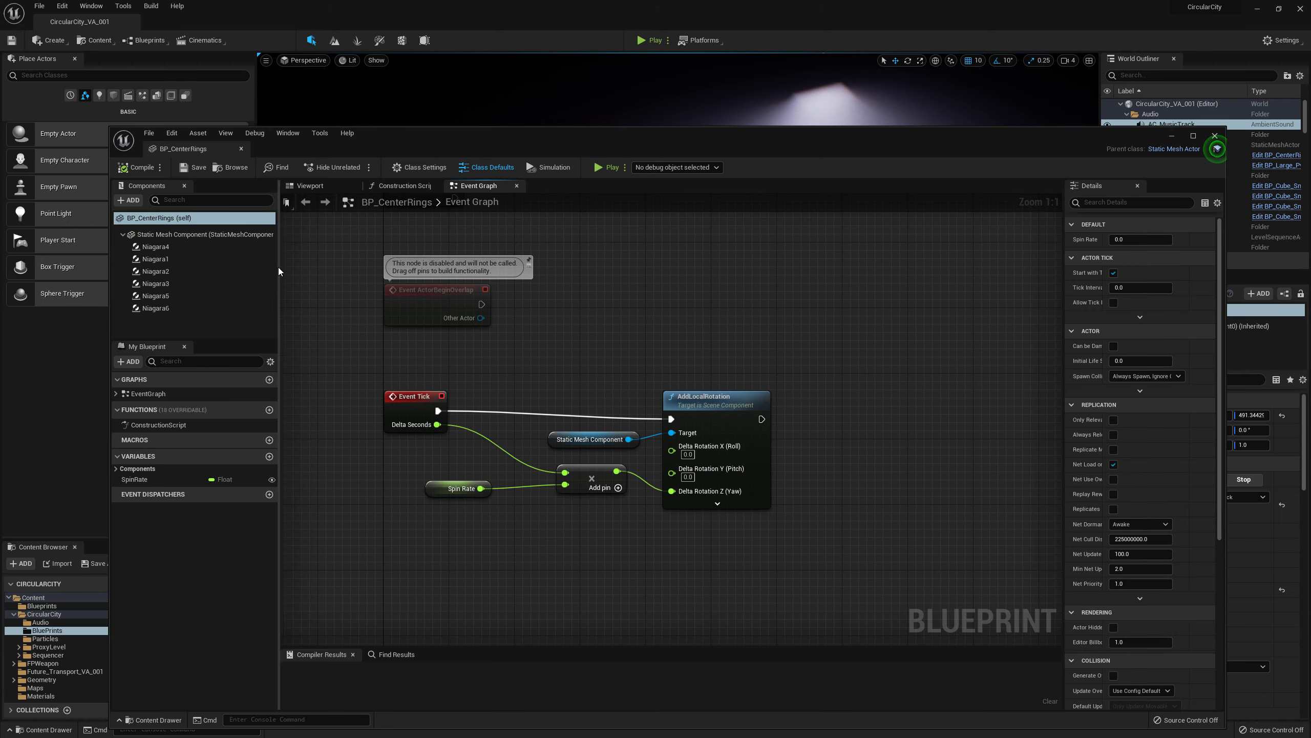
- Show the BP_CenterRings rings in the blueprint's 3D viewport so that the whole stack fits in view
left_click(312, 186)
scroll(503, 424, "down", 10)
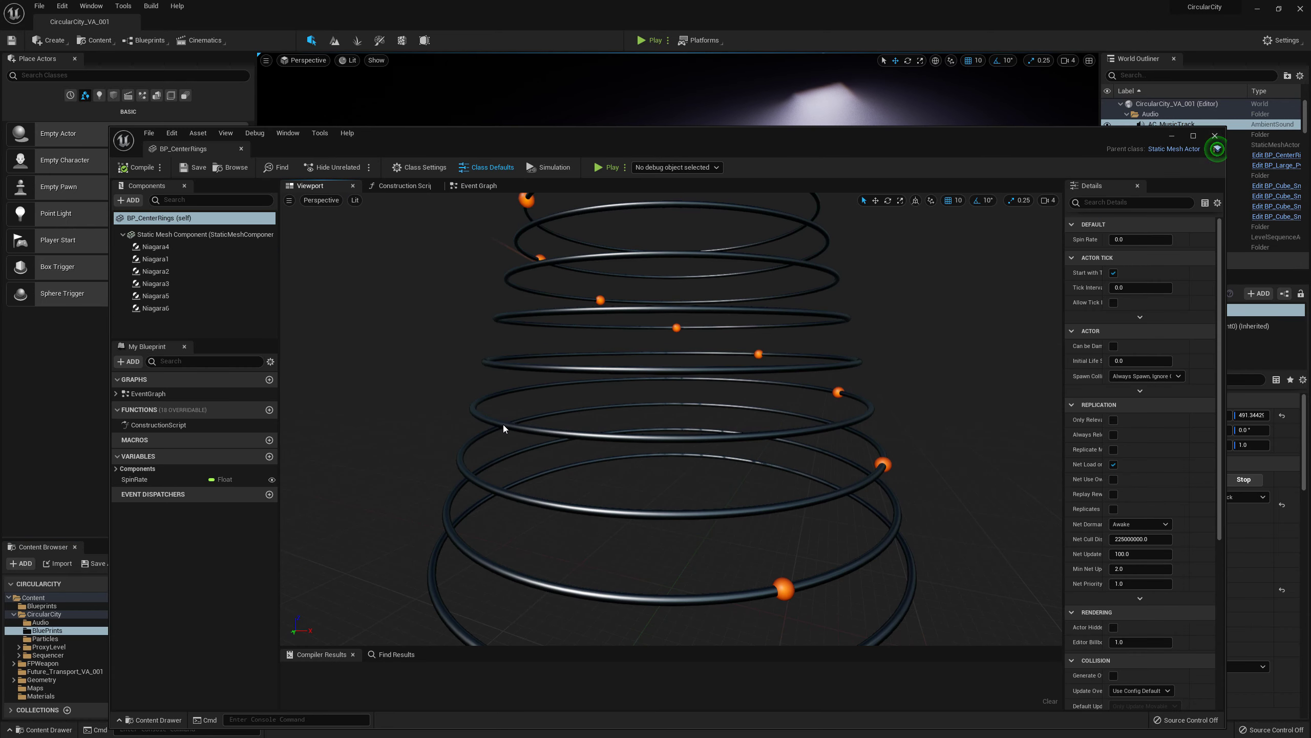
right_click_drag(503, 425, 547, 439)
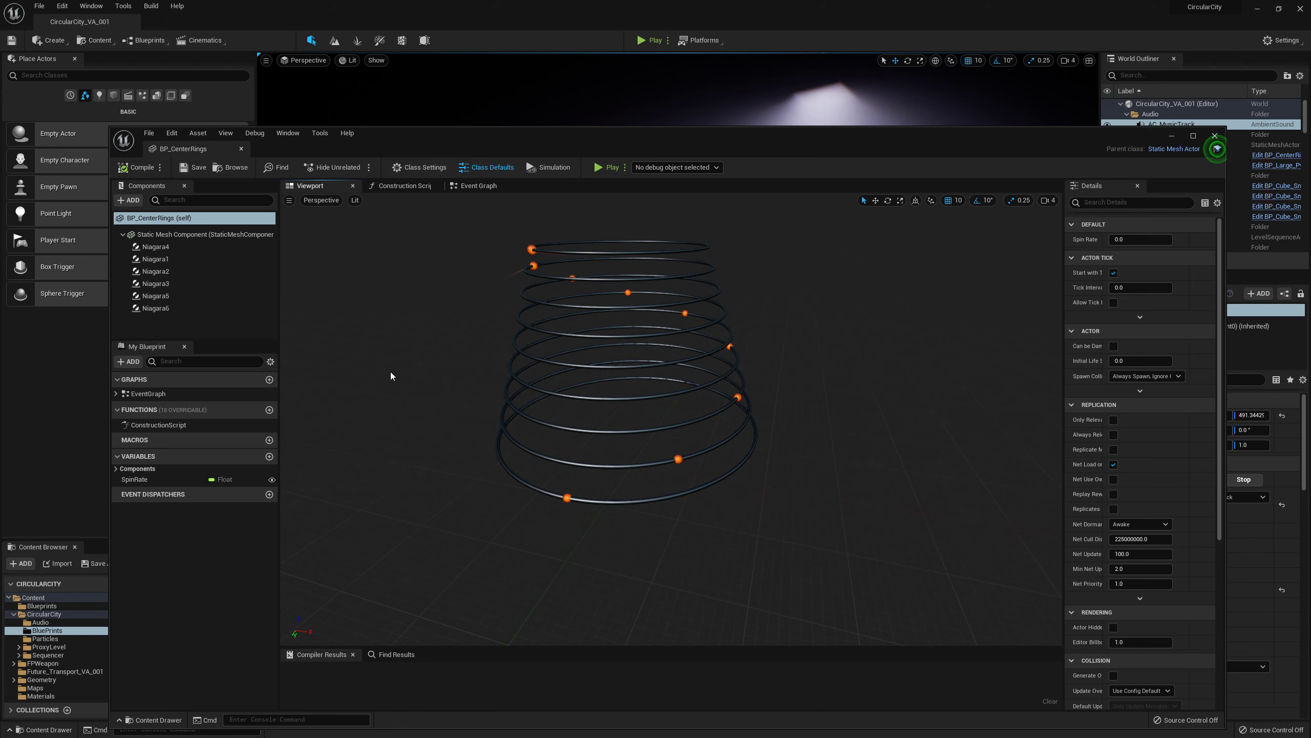
- Locate the CenterRings mesh used by the Static Mesh Component in the project's content, and minimise the blueprint editor
left_click(186, 233)
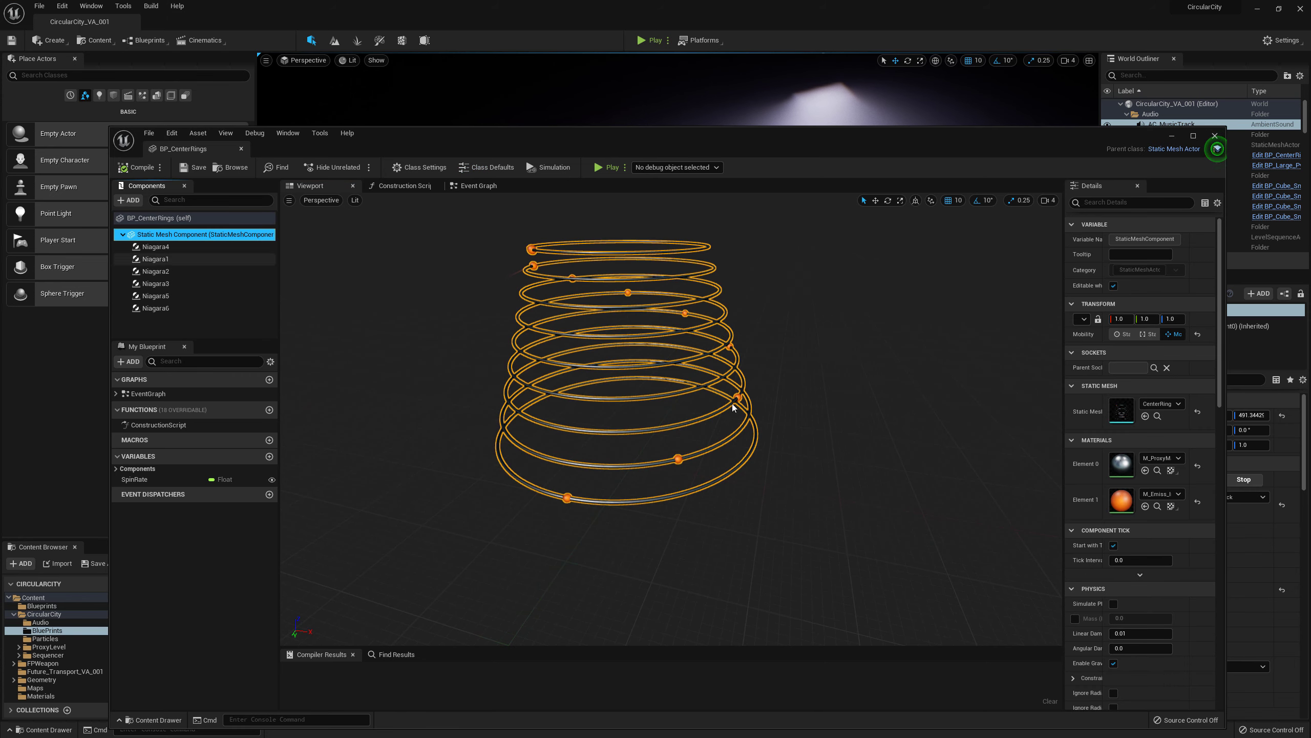
left_click(1157, 417)
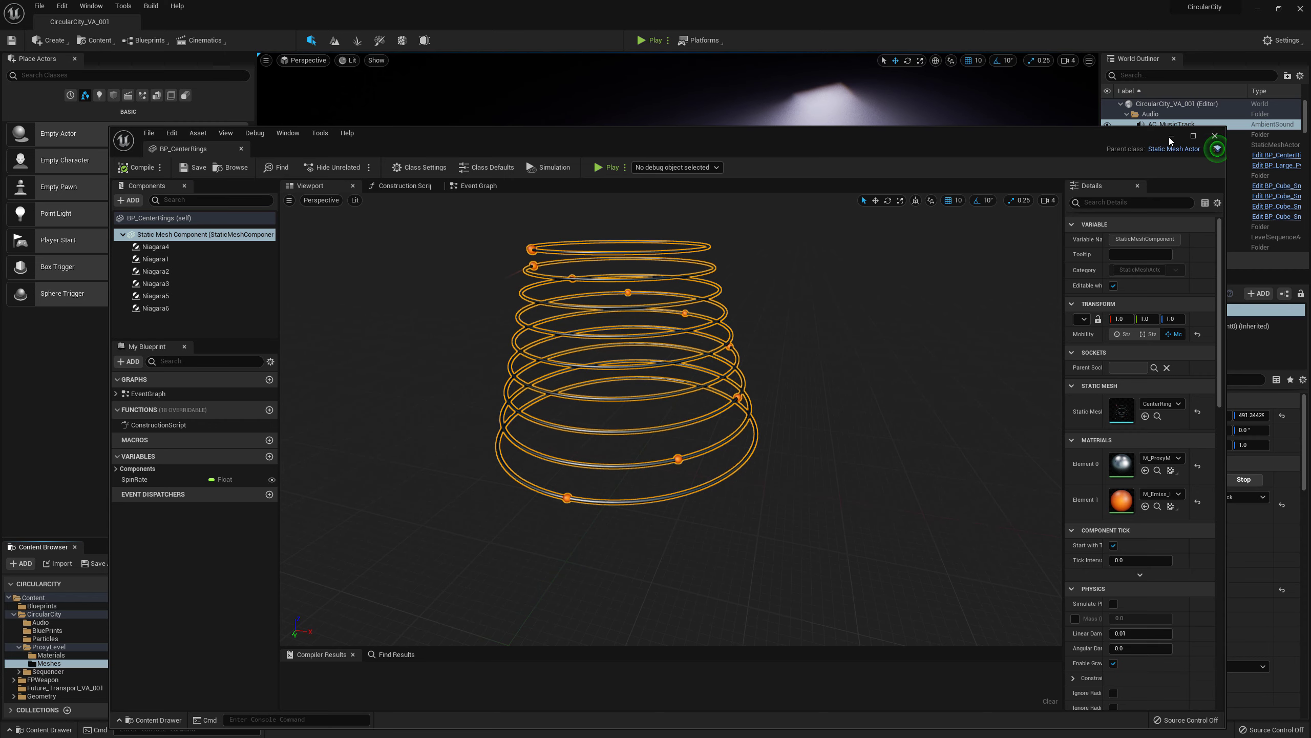
left_click_drag(779, 145, 804, 204)
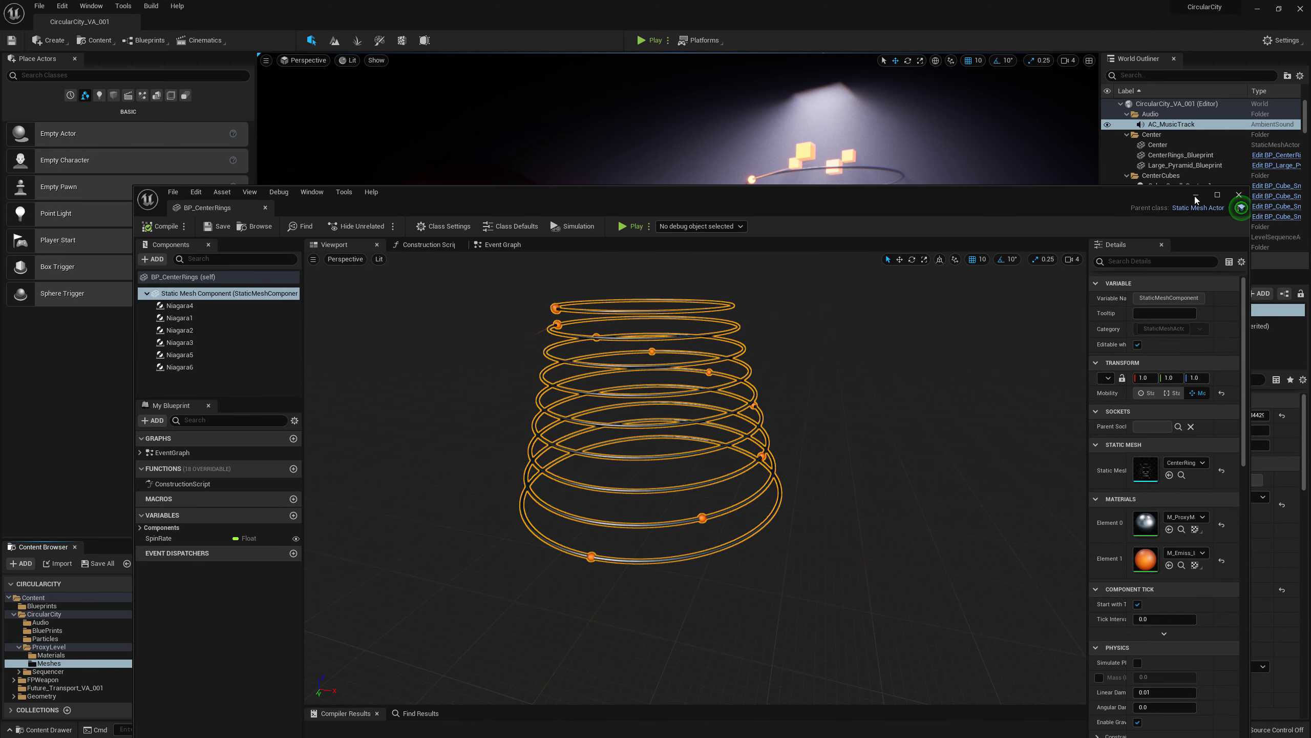
left_click(1196, 195)
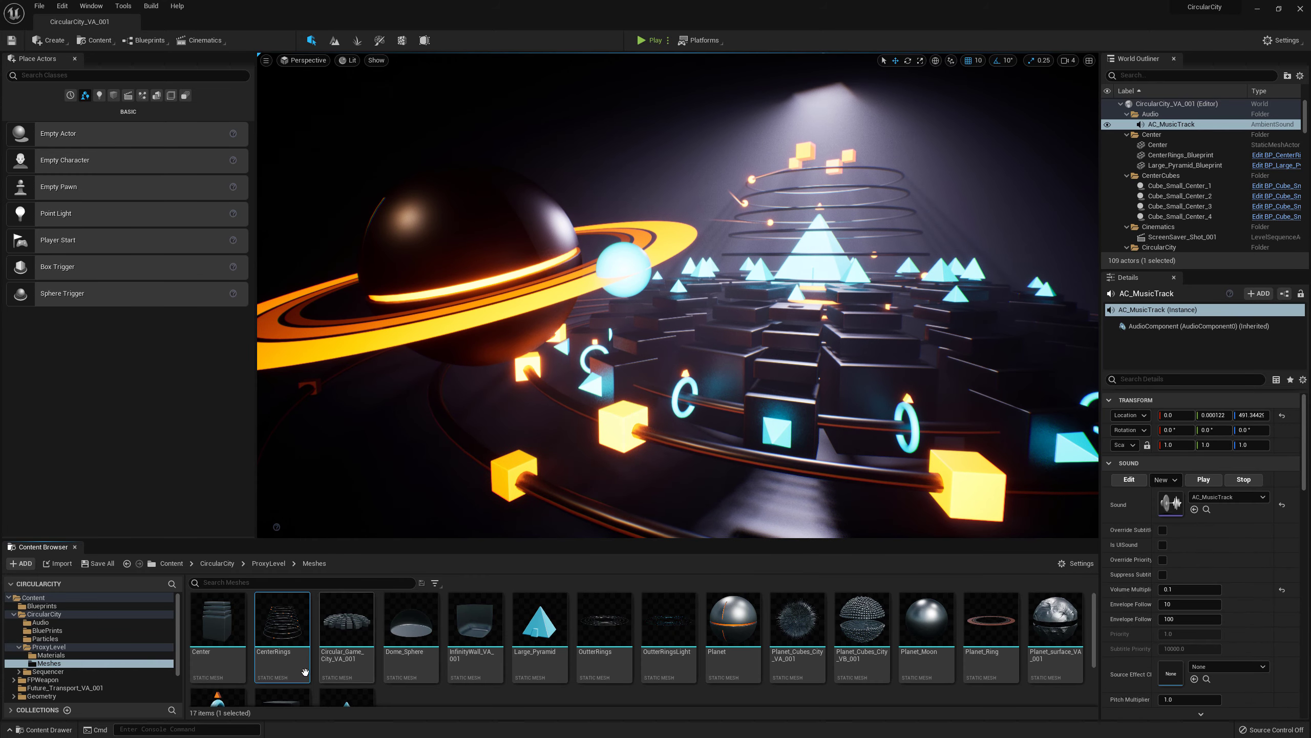
- Open the Center, Circular_Game_City_VA_001 and Dome_Sphere static meshes for inspection, keeping the mesh thumbnails accessible
left_click(227, 631)
double_click(230, 634)
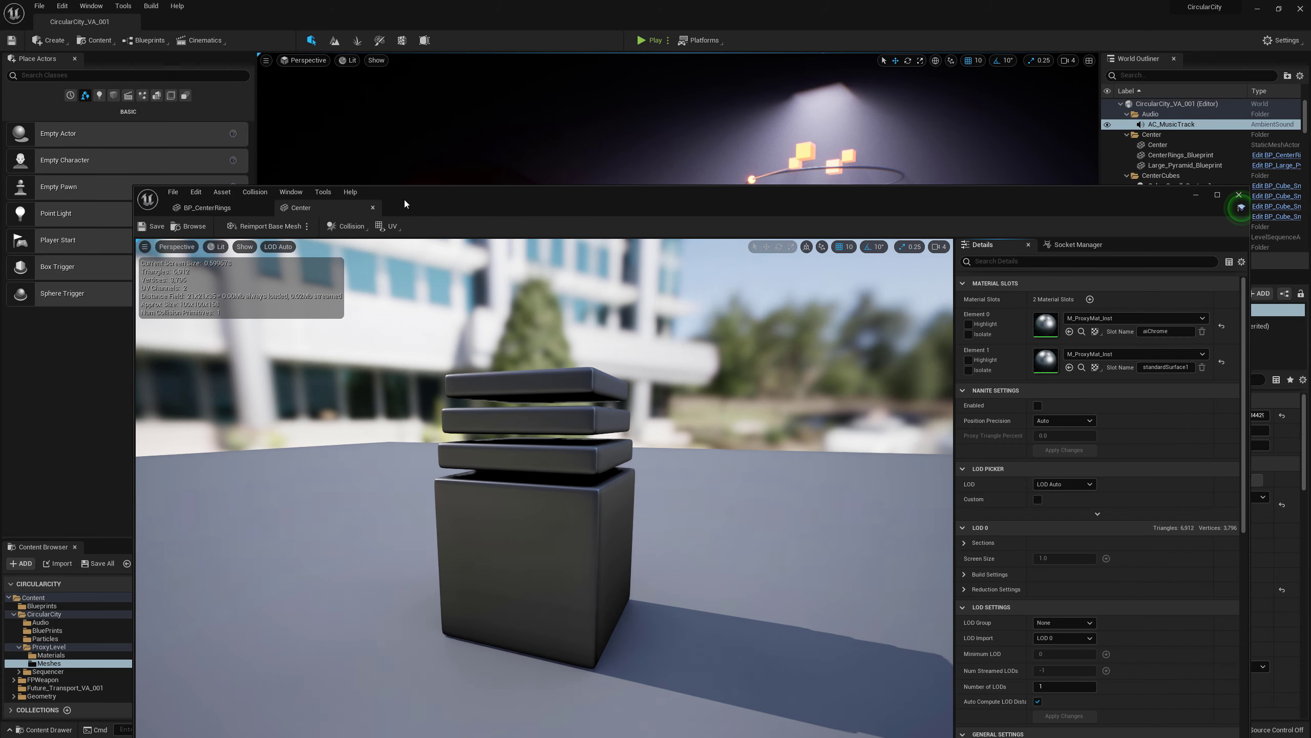
left_click_drag(405, 201, 783, 191)
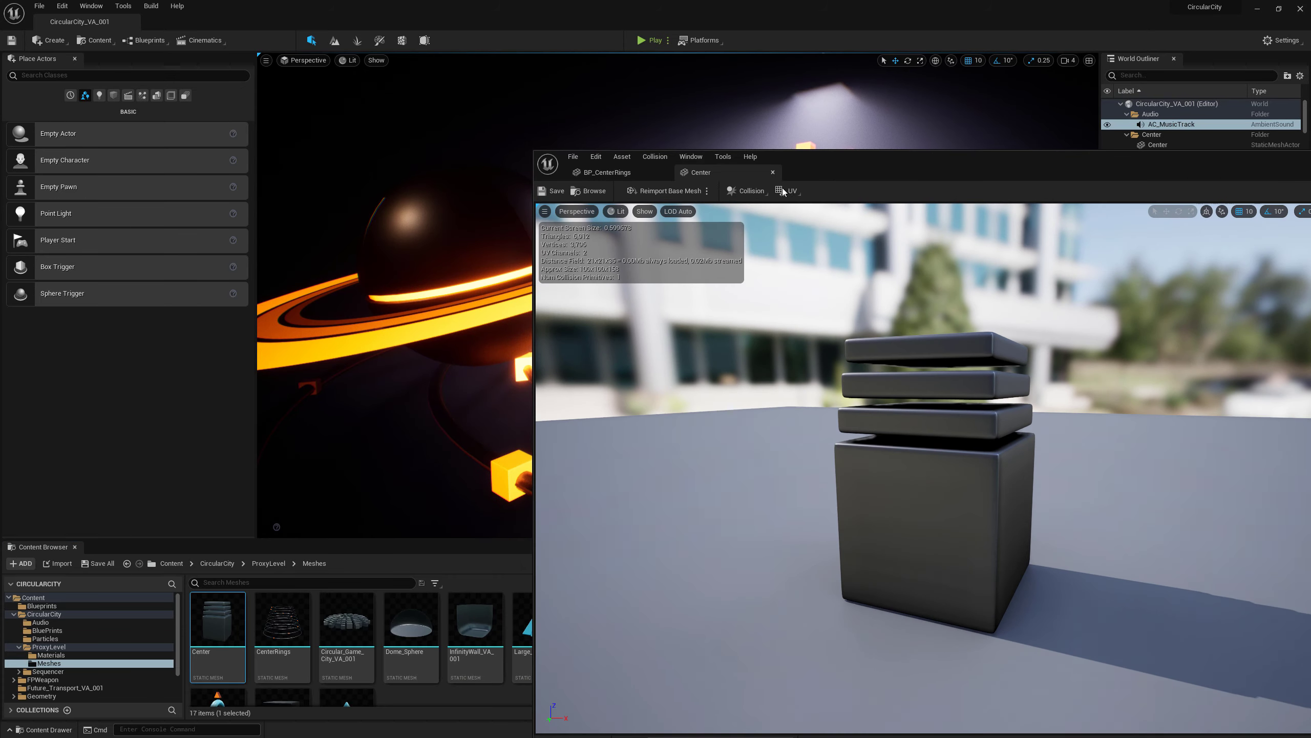
double_click(346, 620)
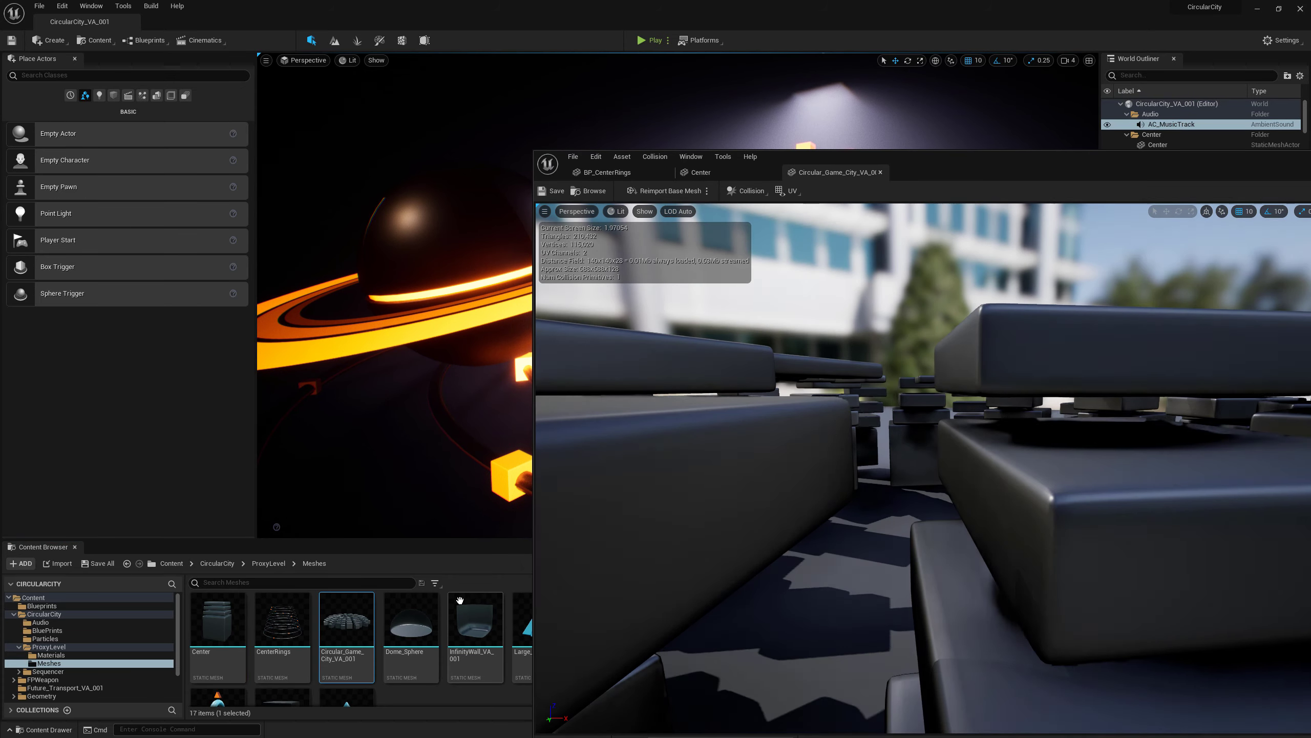
double_click(425, 634)
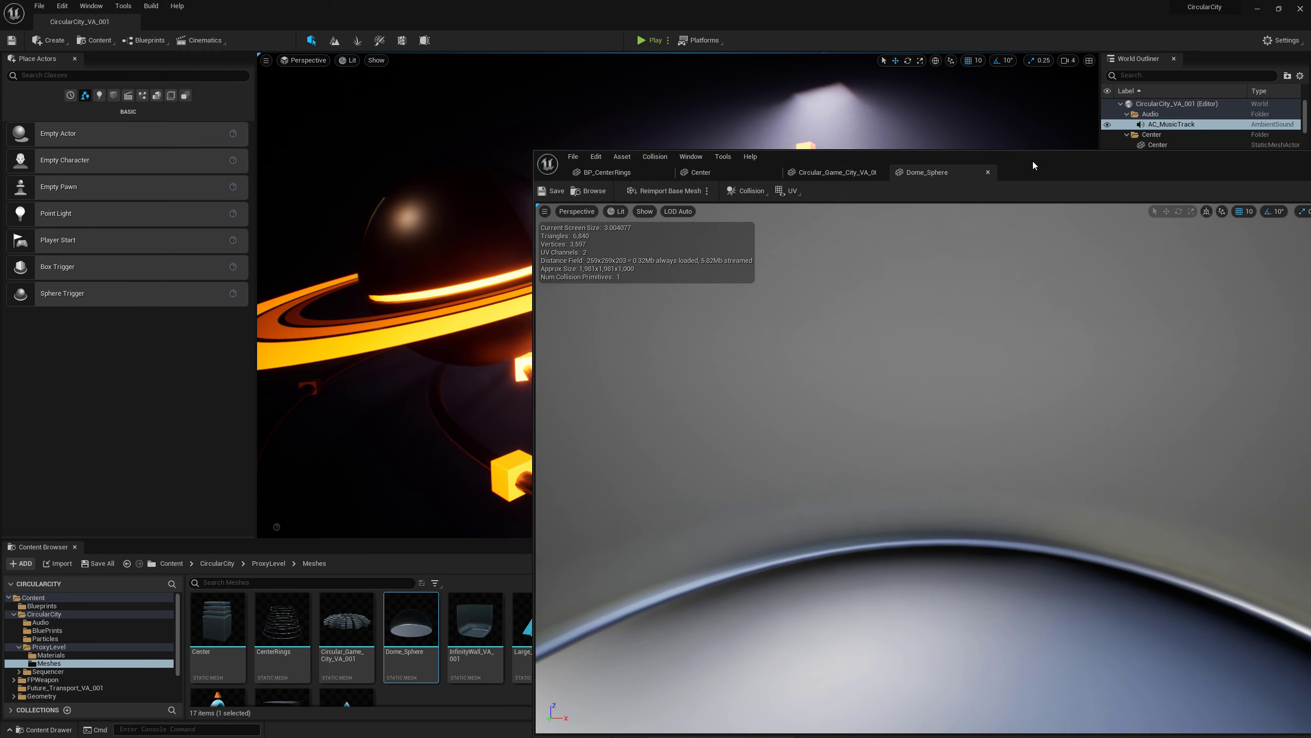
- Open the Large_Pyramid, OutterRings and OutterRingsLight static meshes for inspection
left_click_drag(1035, 165, 1194, 173)
double_click(542, 617)
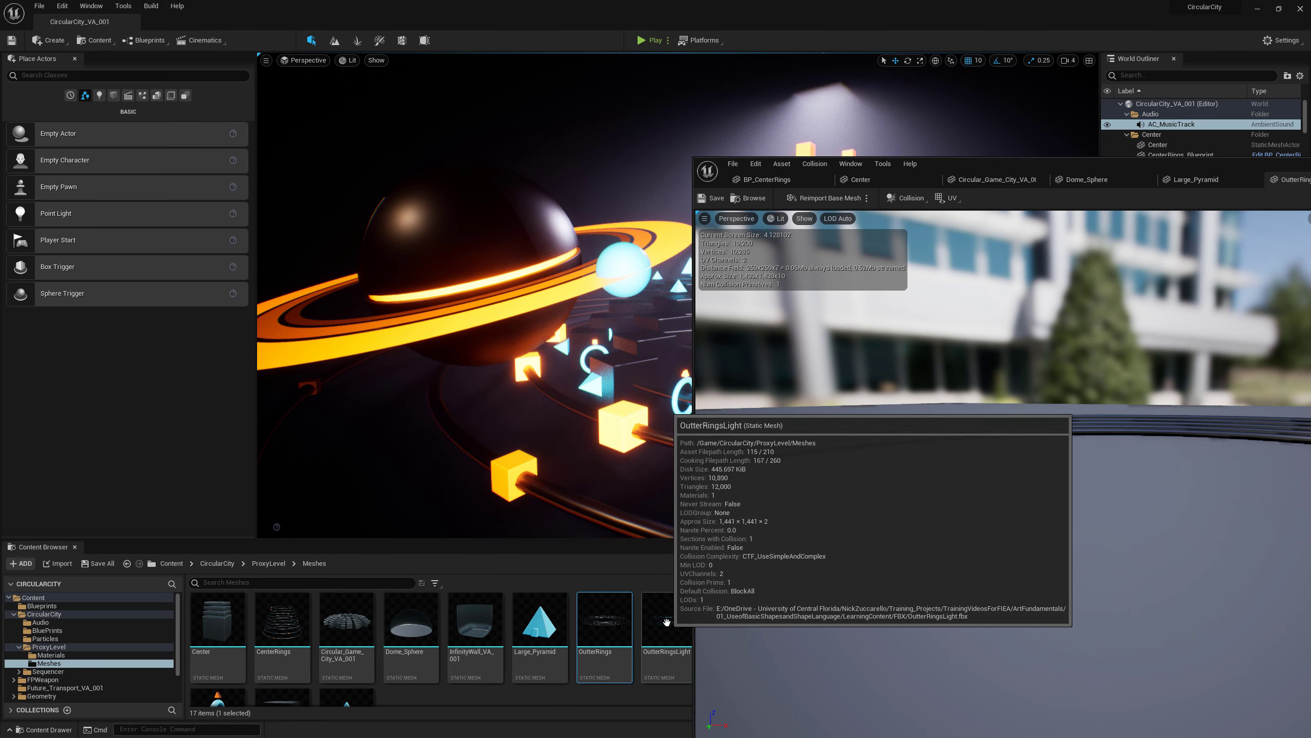
double_click(666, 622)
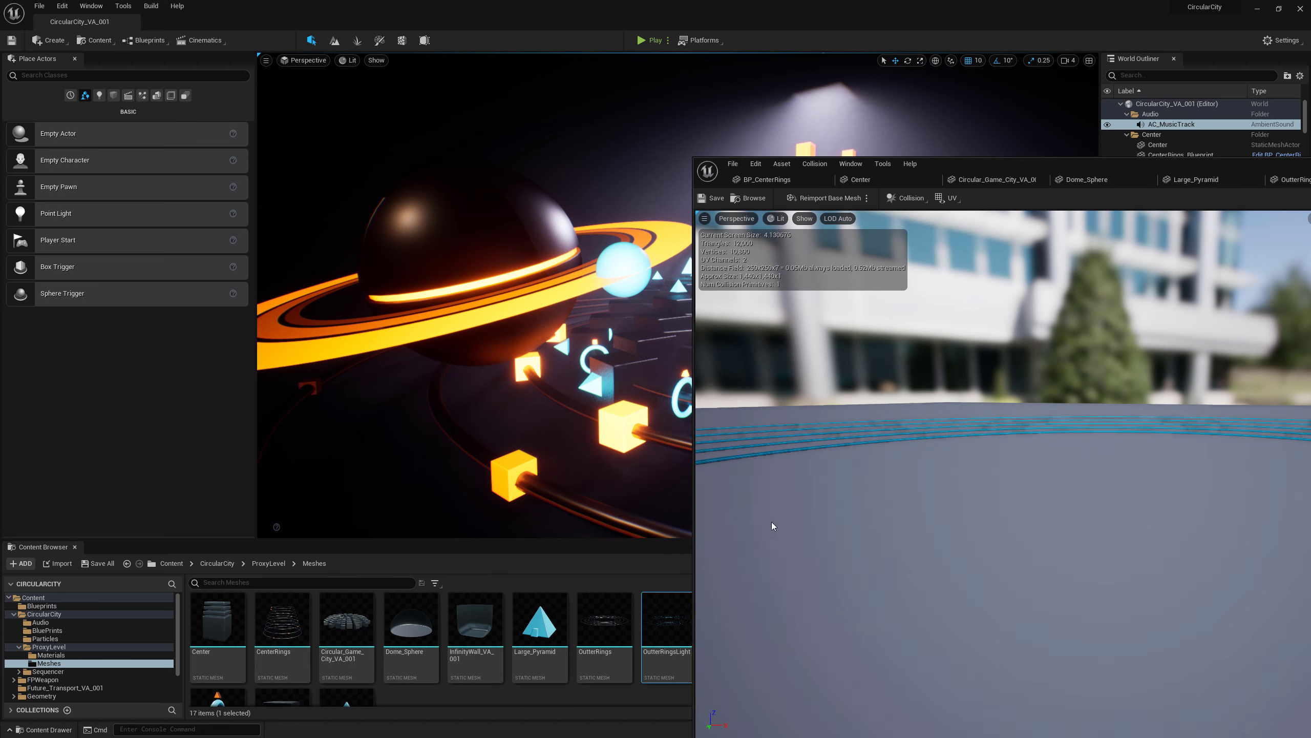
- Open the Planet, Planet_Moon and Planet_Ring static meshes, fitting the mesh editor window above the asset thumbnails
left_click_drag(1006, 164, 1181, 142)
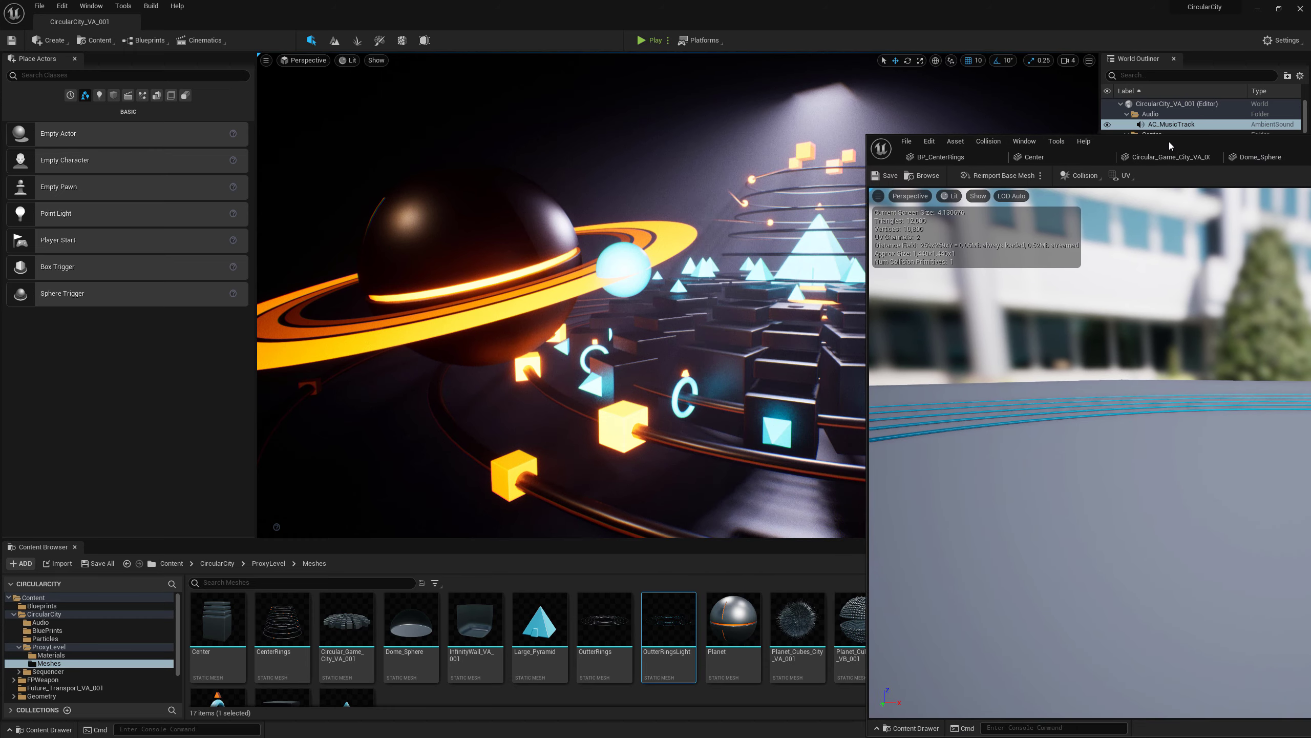
double_click(746, 632)
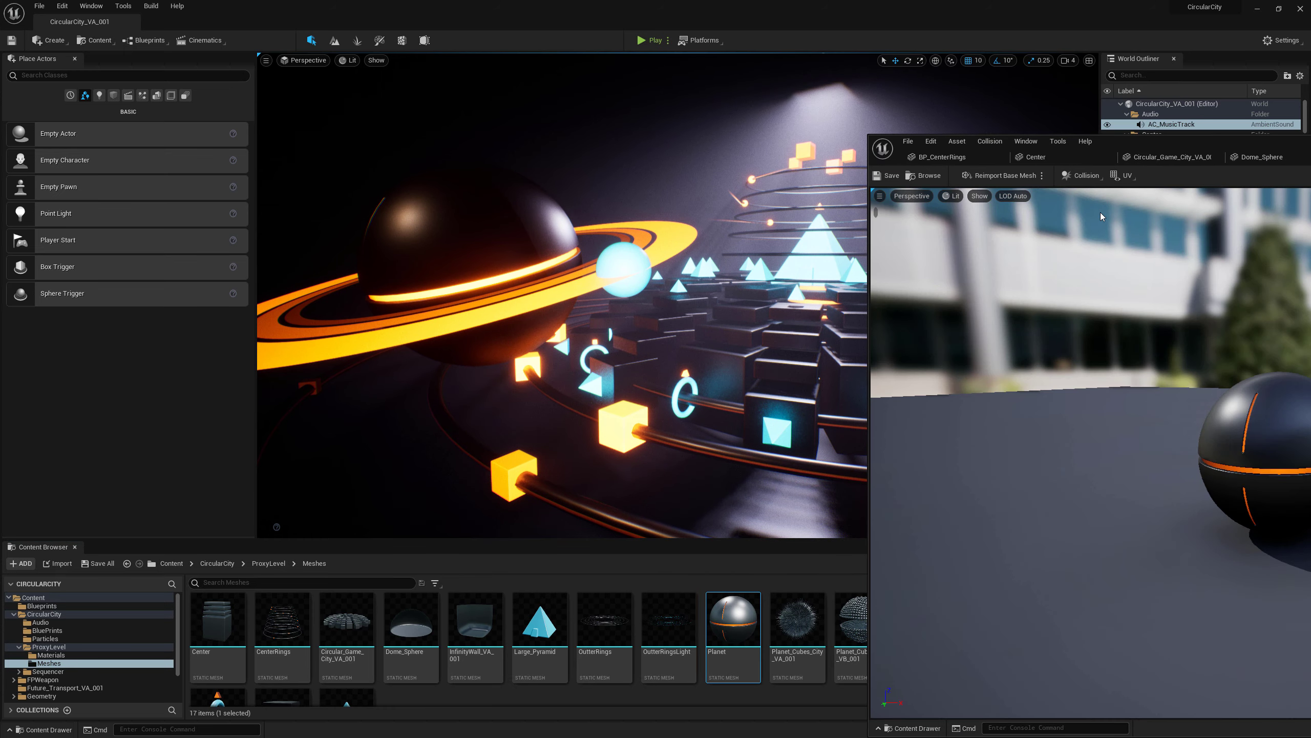
left_click_drag(1212, 143, 507, 44)
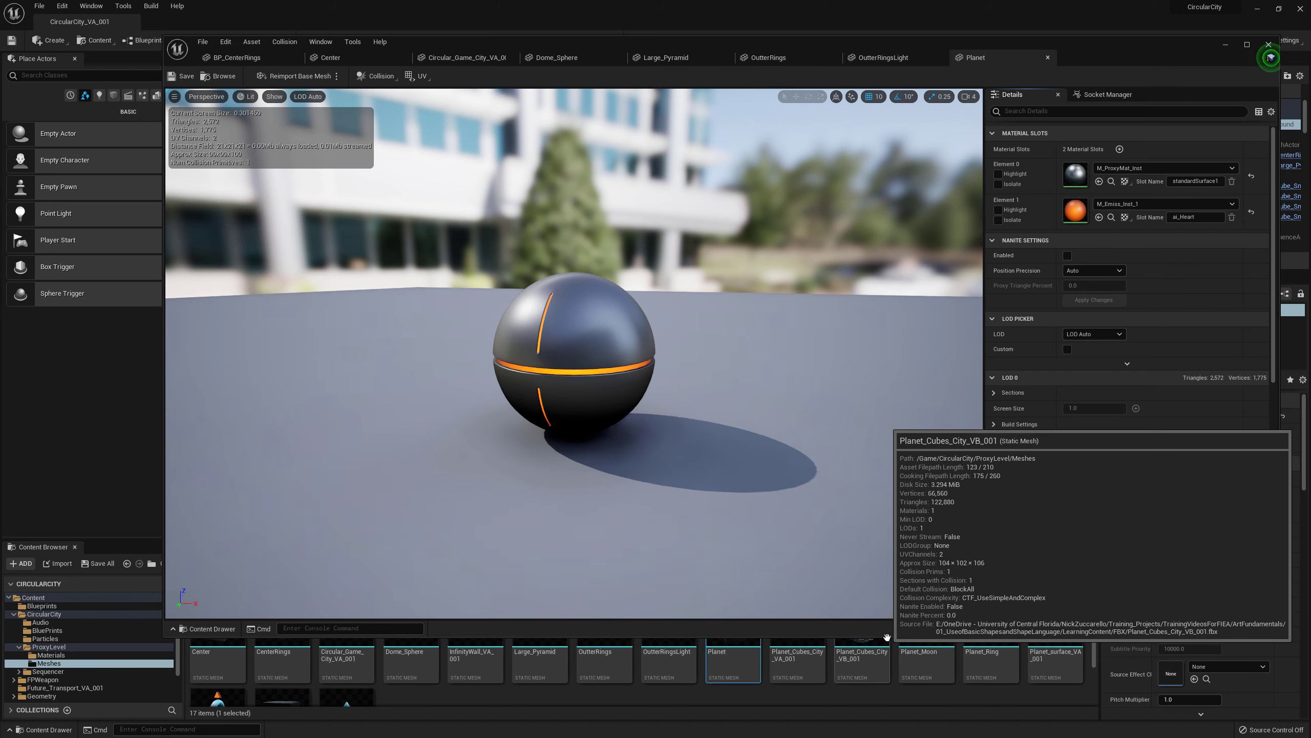
left_click_drag(878, 638, 874, 516)
double_click(928, 616)
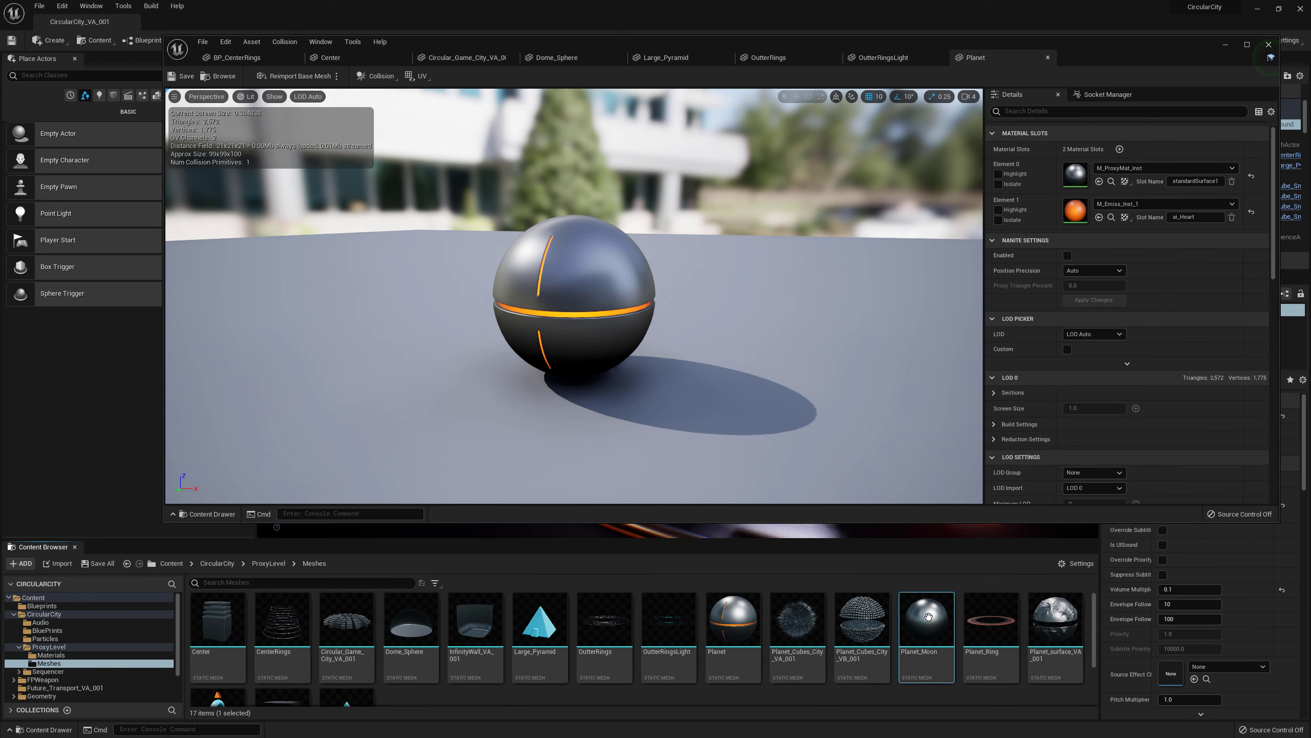
double_click(979, 621)
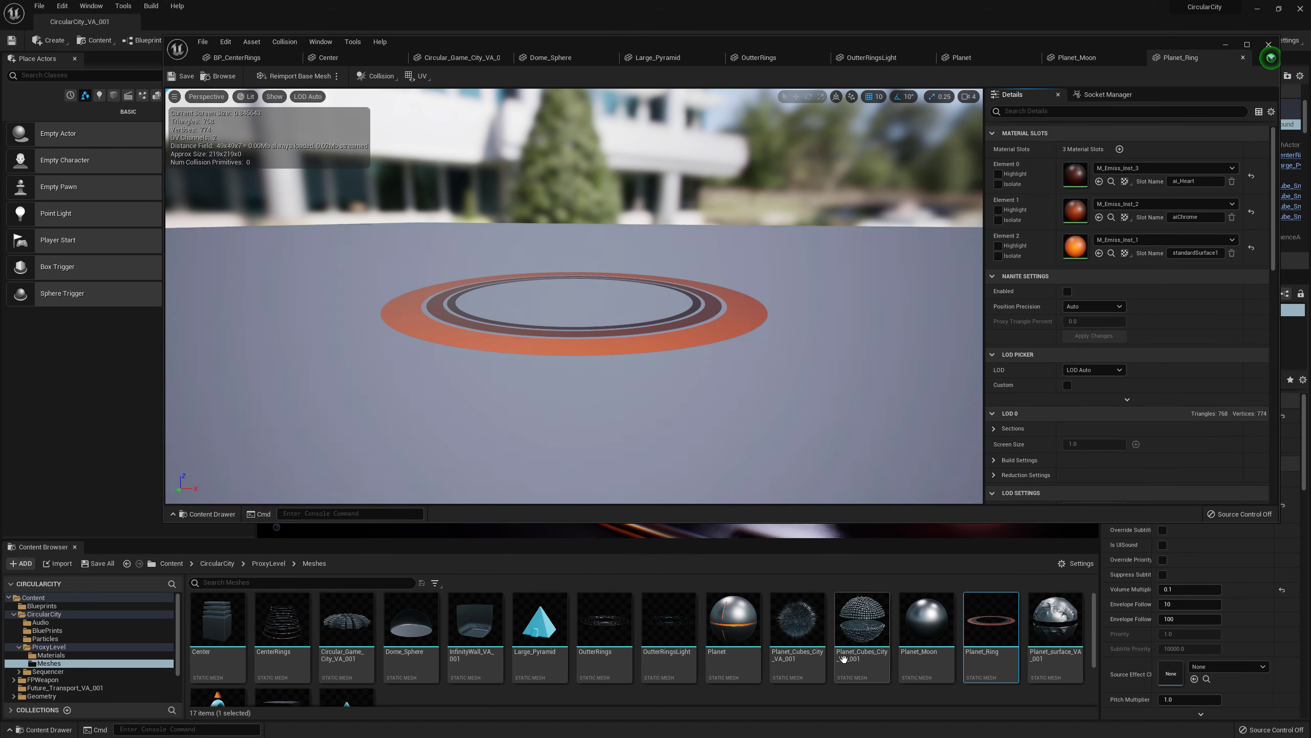
- Open the remaining RingWithWedge, SM_Cube_Small_VA_001 and smallOutterPyramid static meshes for inspection
scroll(586, 683, "down", 1)
scroll(399, 659, "down", 1)
scroll(400, 658, "up", 1)
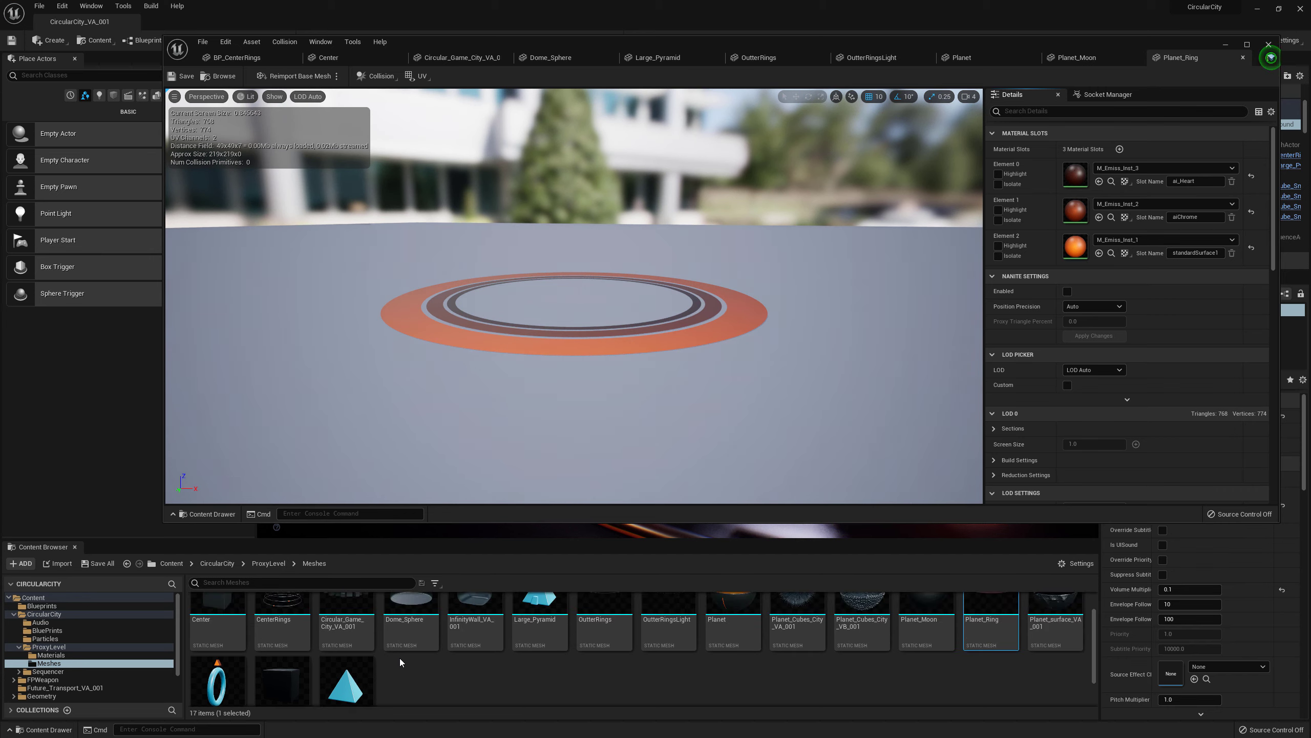
scroll(400, 658, "down", 1)
double_click(209, 654)
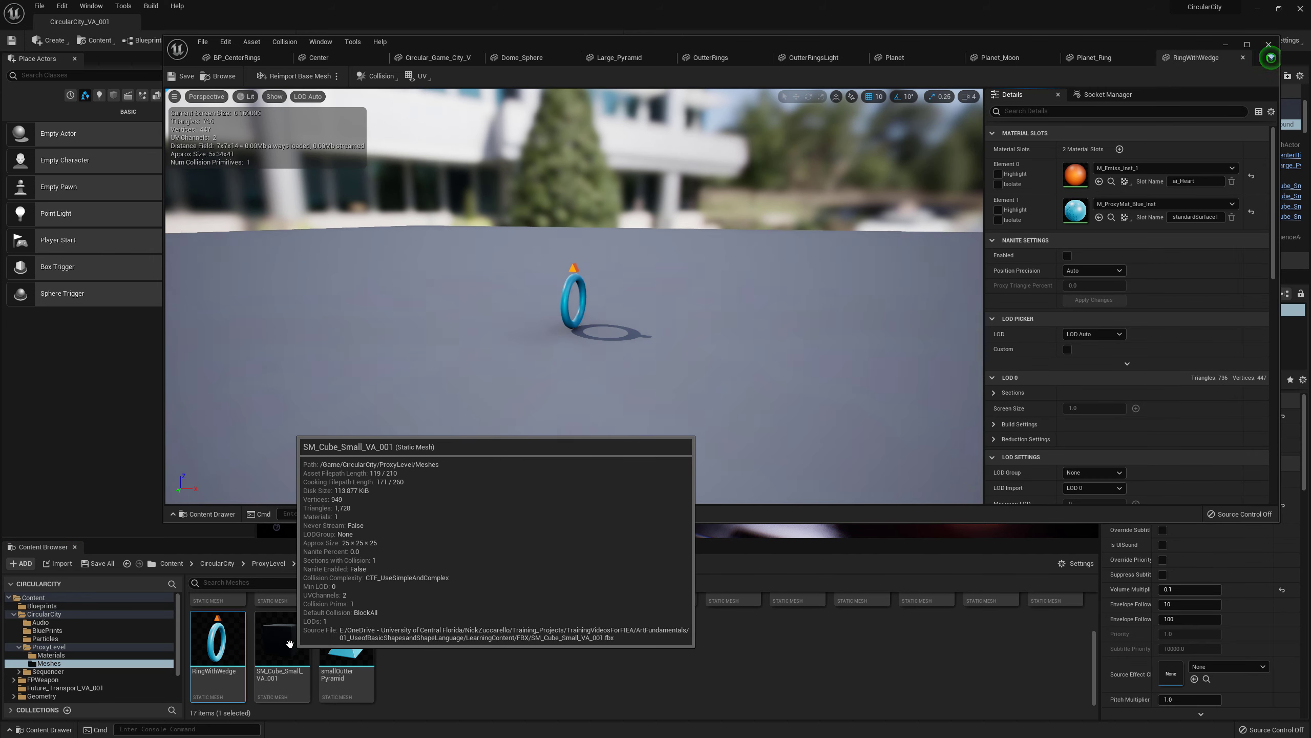
double_click(289, 642)
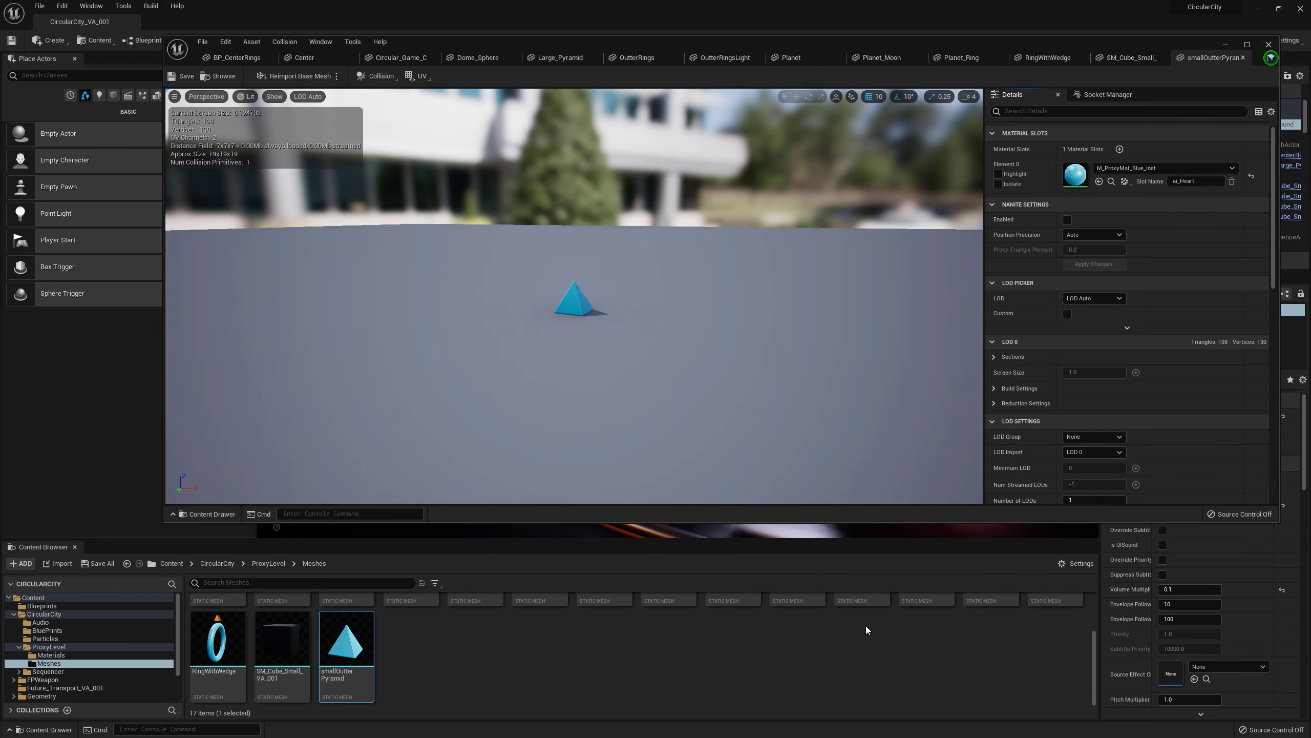
scroll(862, 626, "up", 2)
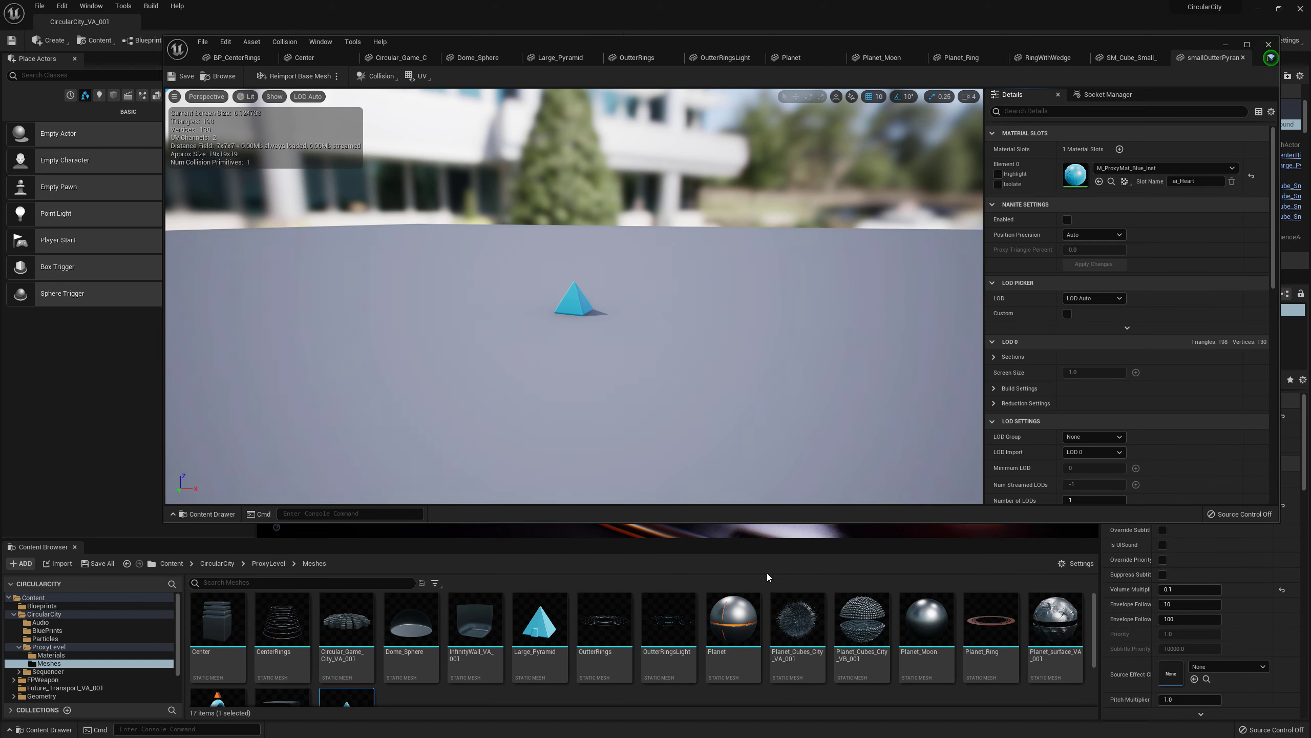
- Maximize the asset editor window and examine the BP_CenterRings blueprint's stacked rings and Niagara components from a higher angle
left_click(235, 57)
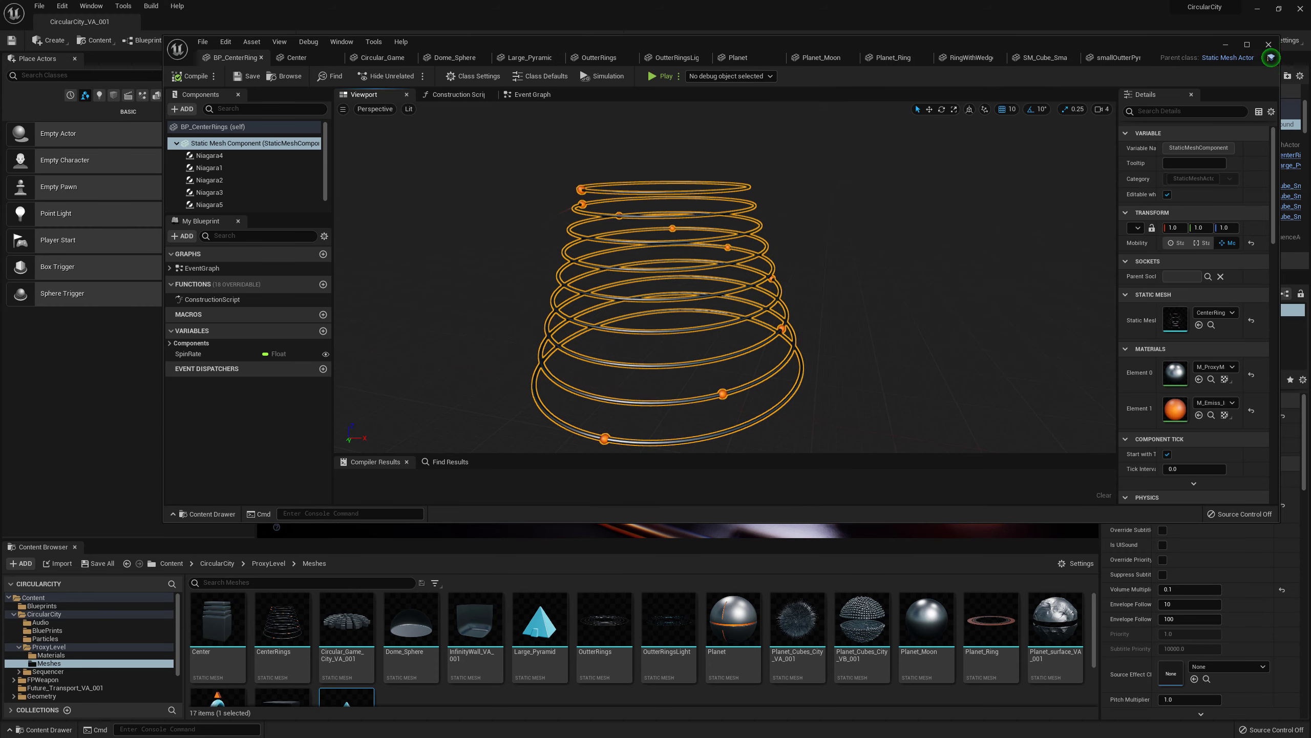
left_click(1247, 44)
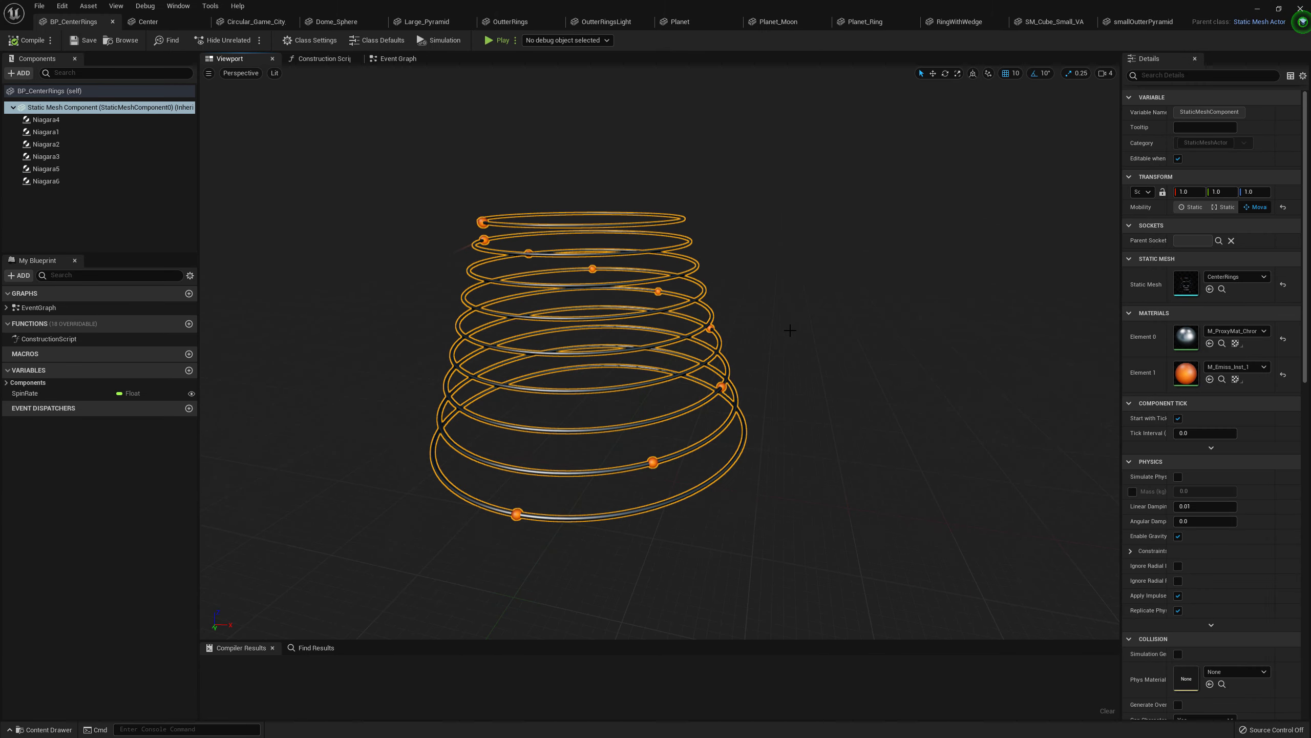
left_click(158, 233)
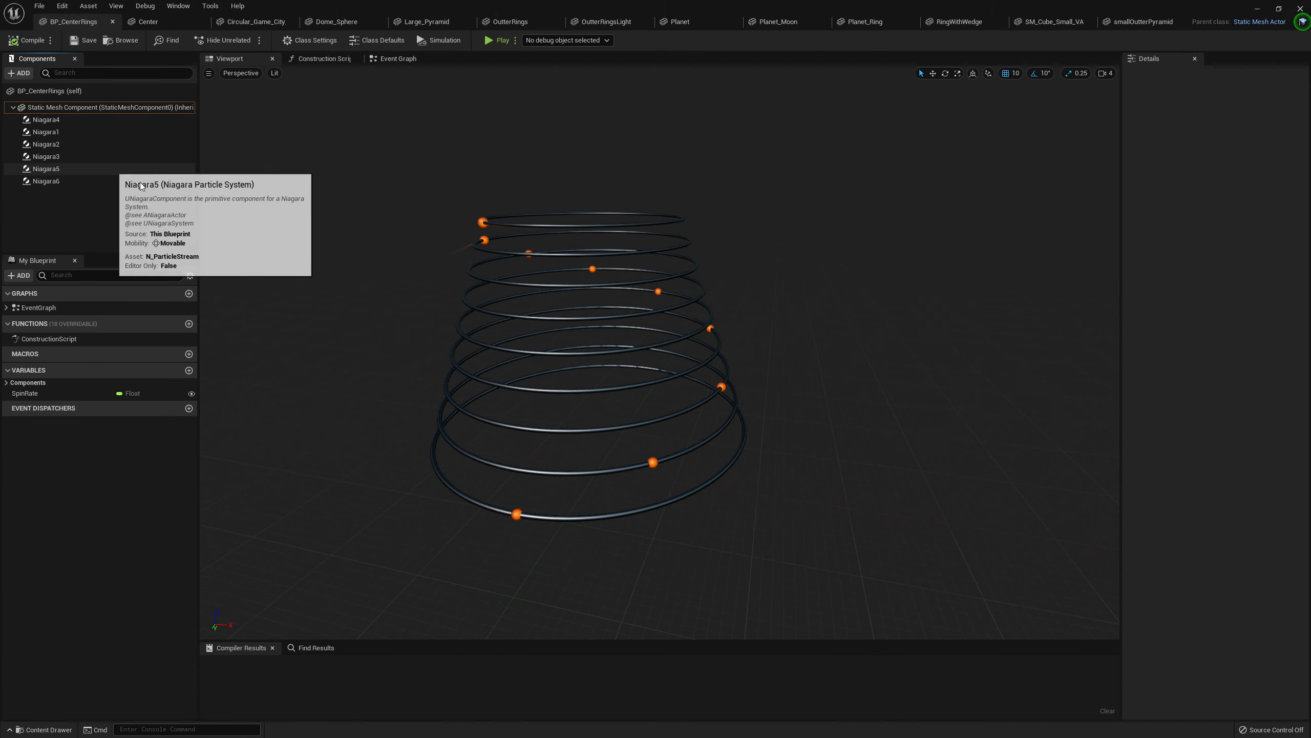
right_click_drag(423, 248, 491, 347)
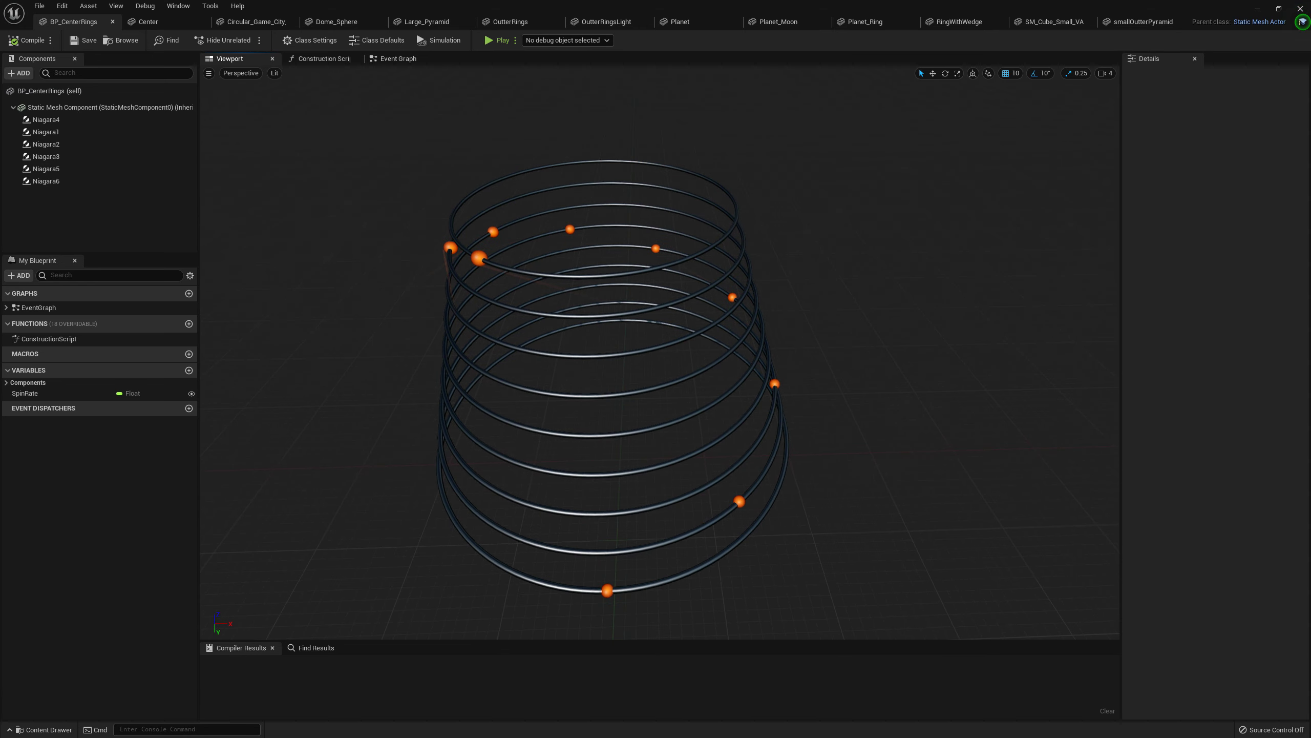
- Inspect the Center mesh, and view the whole Circular_Game_City_VA_001 mesh from above
left_click(158, 25)
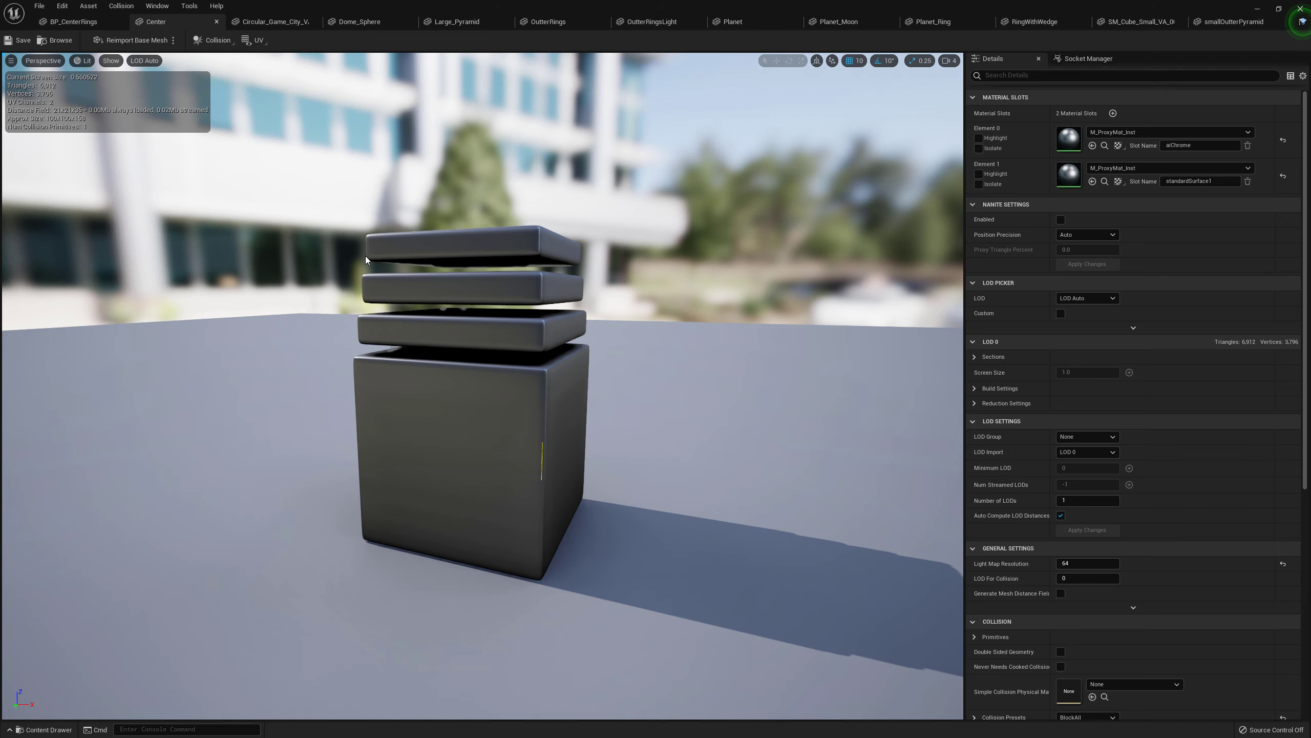
left_click_drag(483, 385, 471, 408)
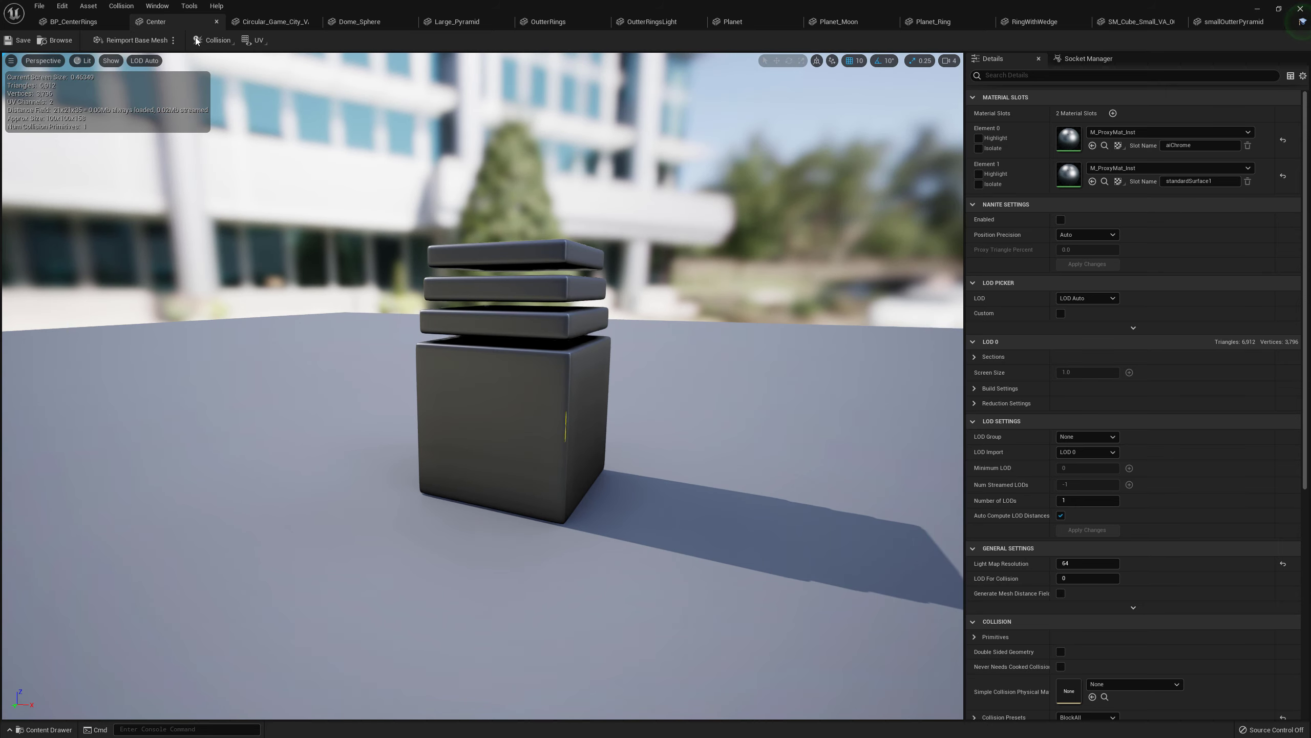
left_click(273, 21)
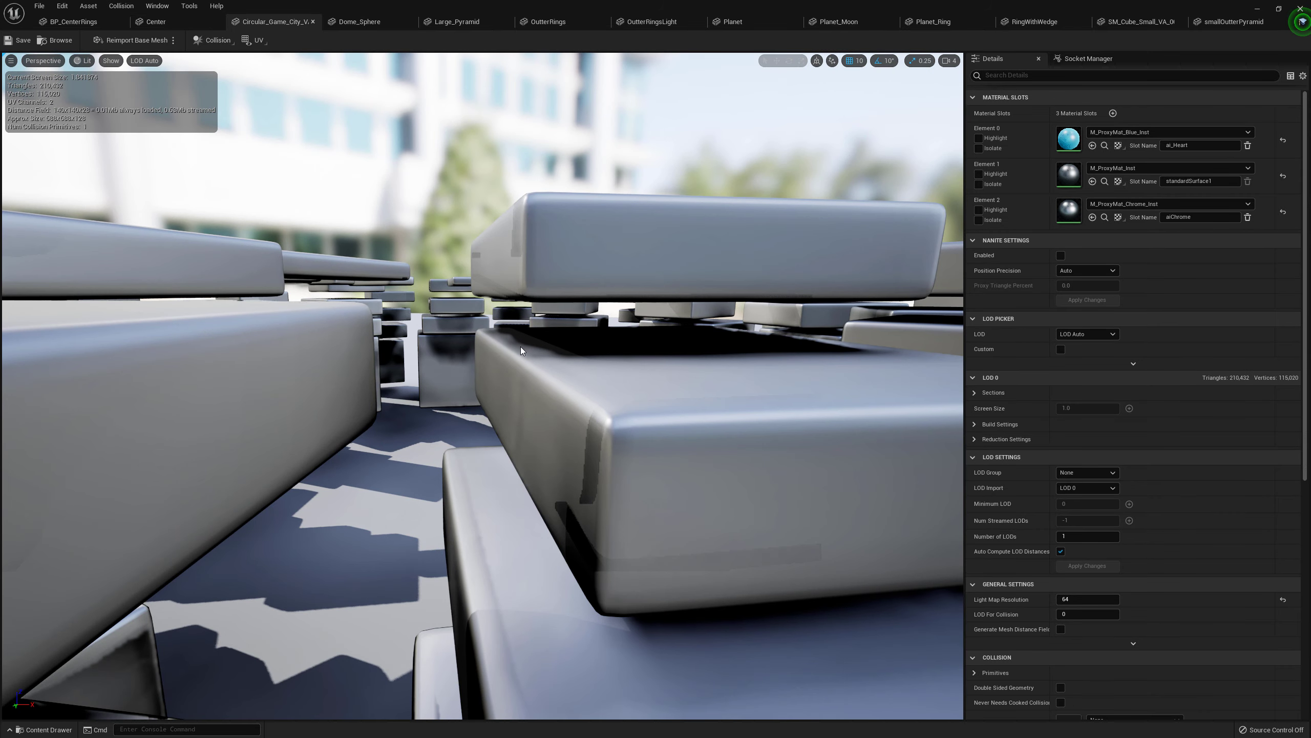
scroll(520, 346, "down", 8)
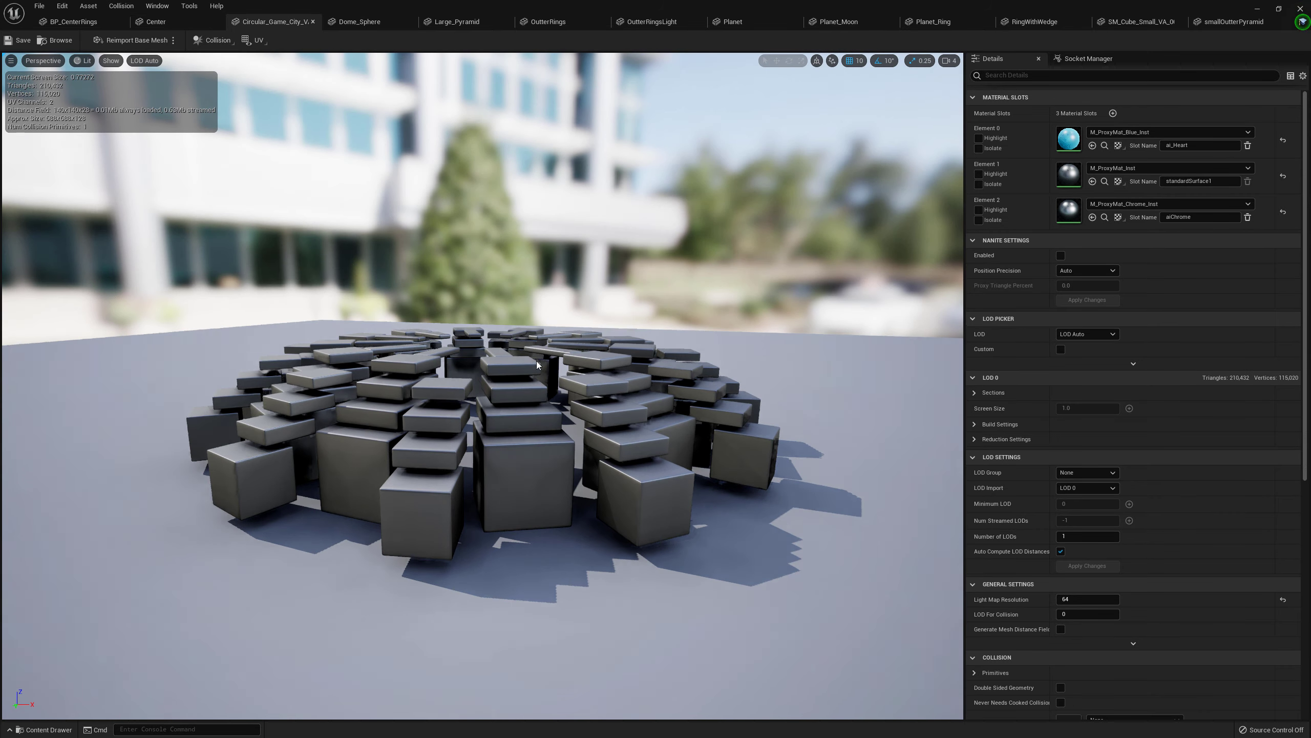
right_click_drag(537, 361, 549, 395)
key("e")
key("a")
left_click_drag(506, 341, 497, 294)
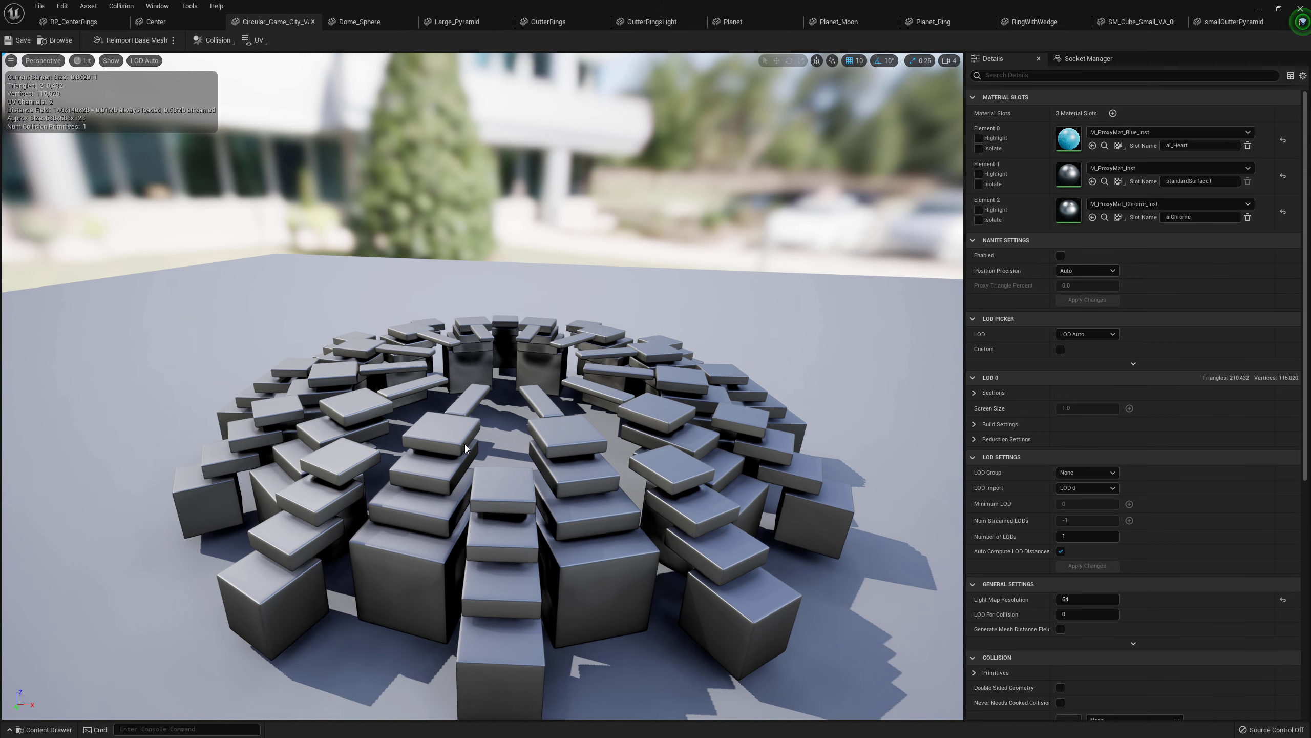
- Examine the Dome_Sphere static mesh from farther back, viewing its outer shell and open underside
left_click(350, 27)
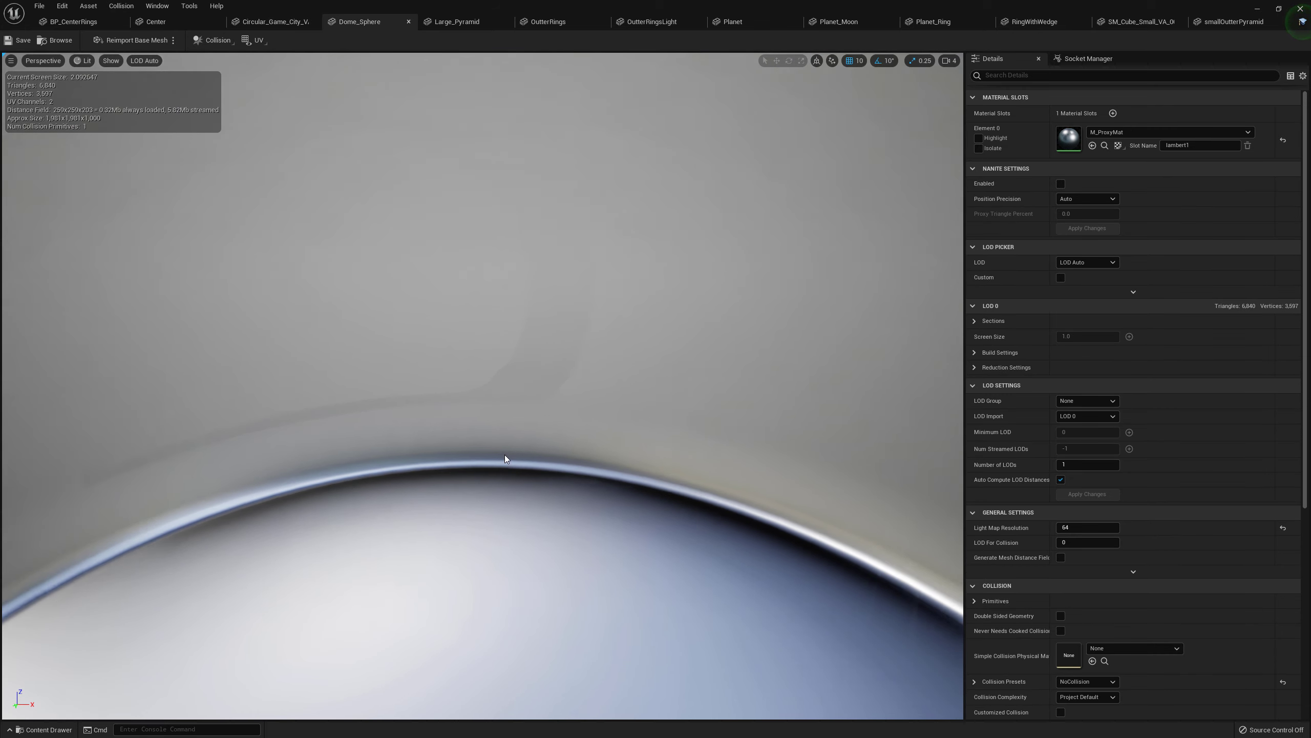
scroll(504, 457, "down", 5)
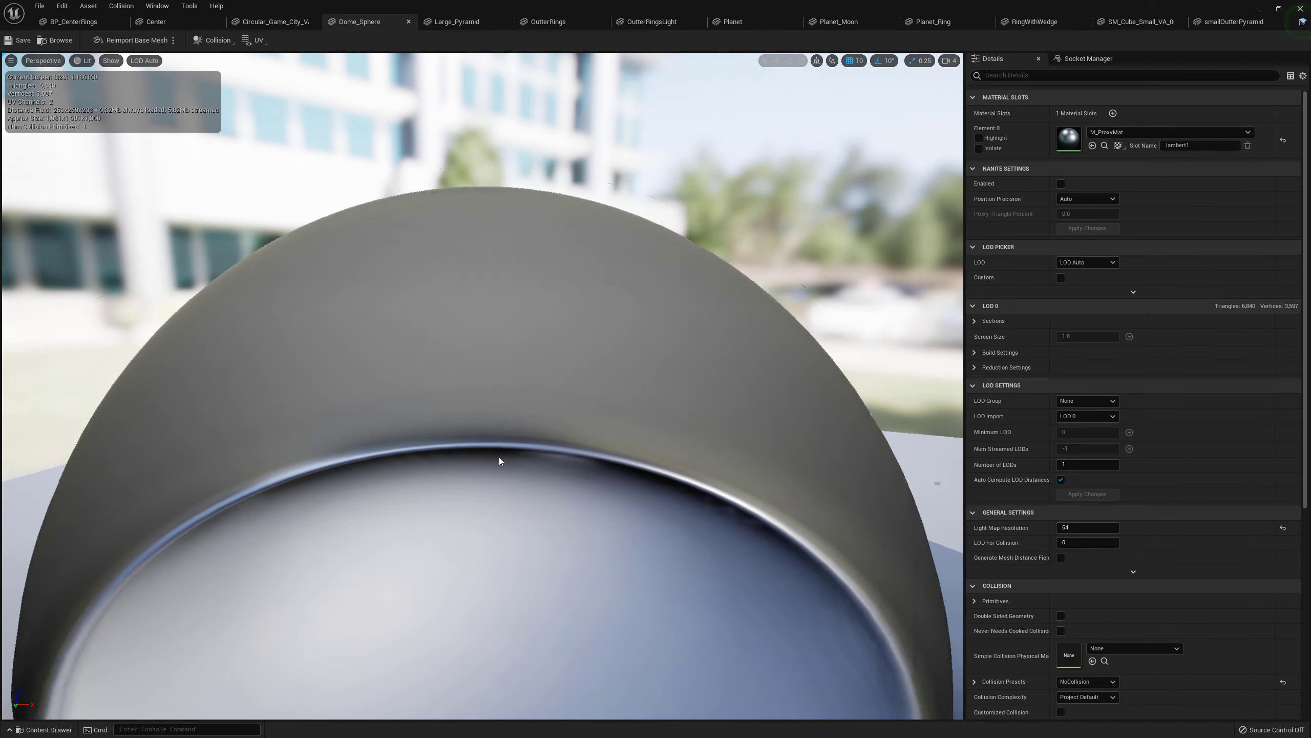
scroll(499, 457, "down", 2)
mouse_move(524, 481)
right_mouse_down()
mouse_move(537, 436)
mouse_move(535, 457)
right_mouse_up()
key("q")
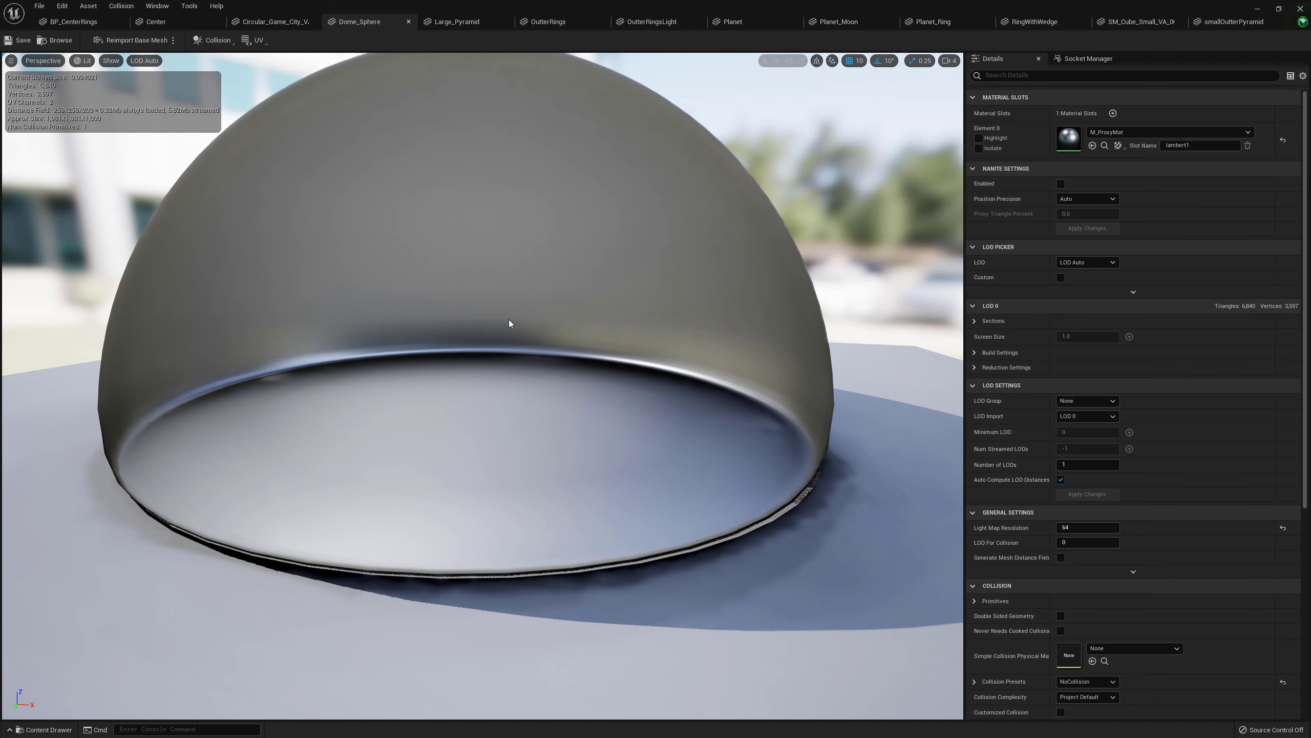
left_click_drag(583, 396, 575, 373)
right_click_drag(412, 211, 427, 175)
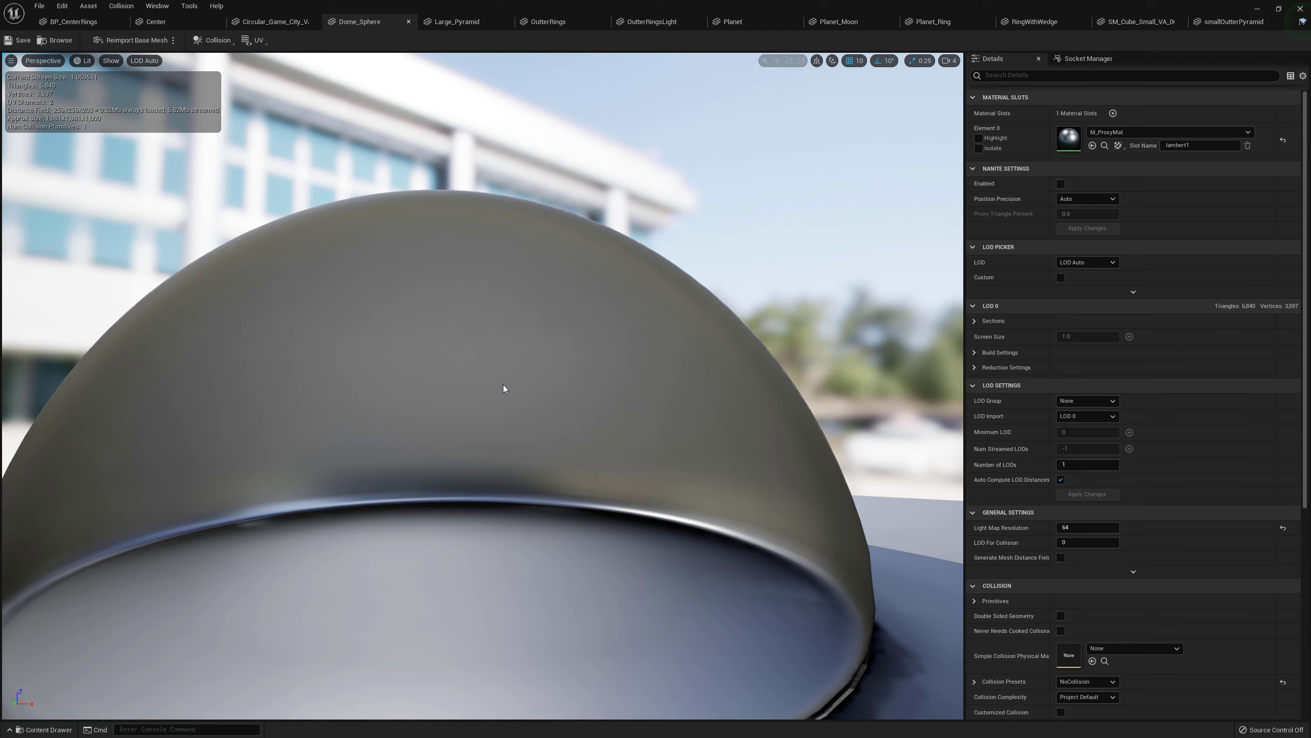
- Inspect the Large_Pyramid static mesh and view the concentric rings of the OutterRings mesh from above
left_click(457, 21)
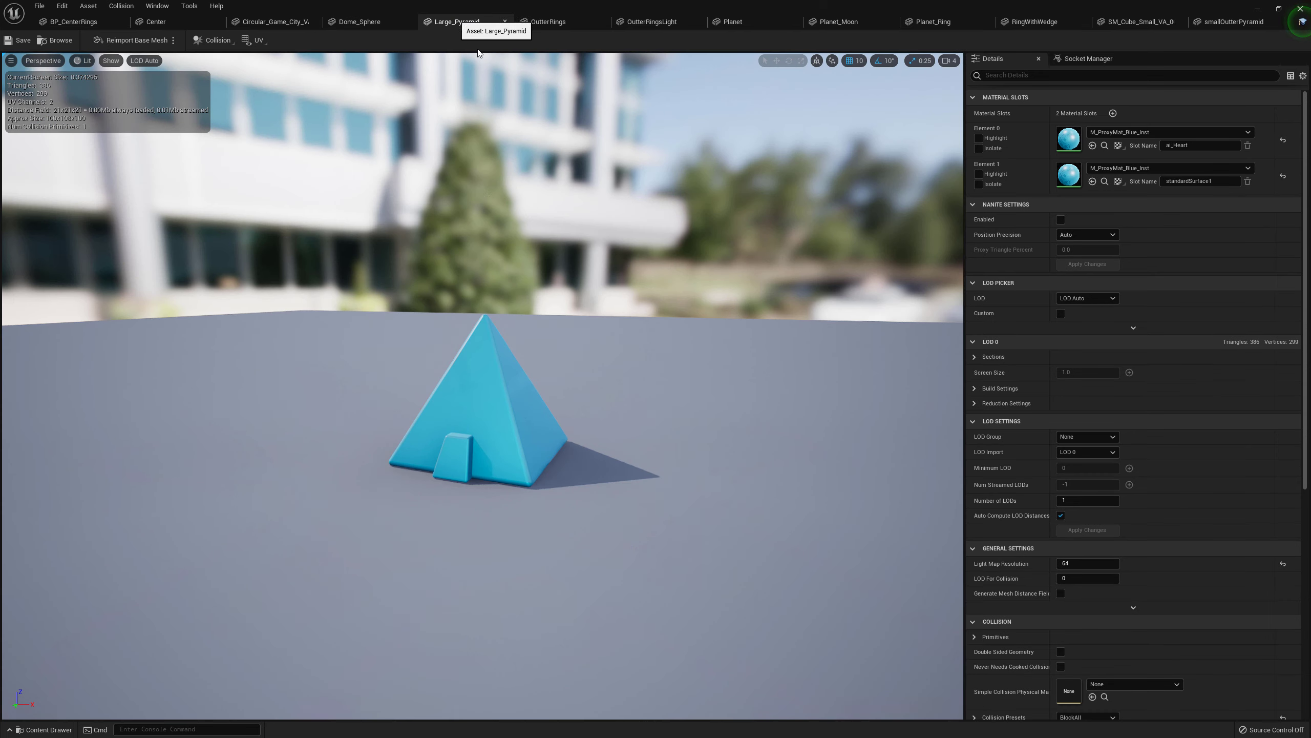
right_click_drag(502, 487, 502, 449)
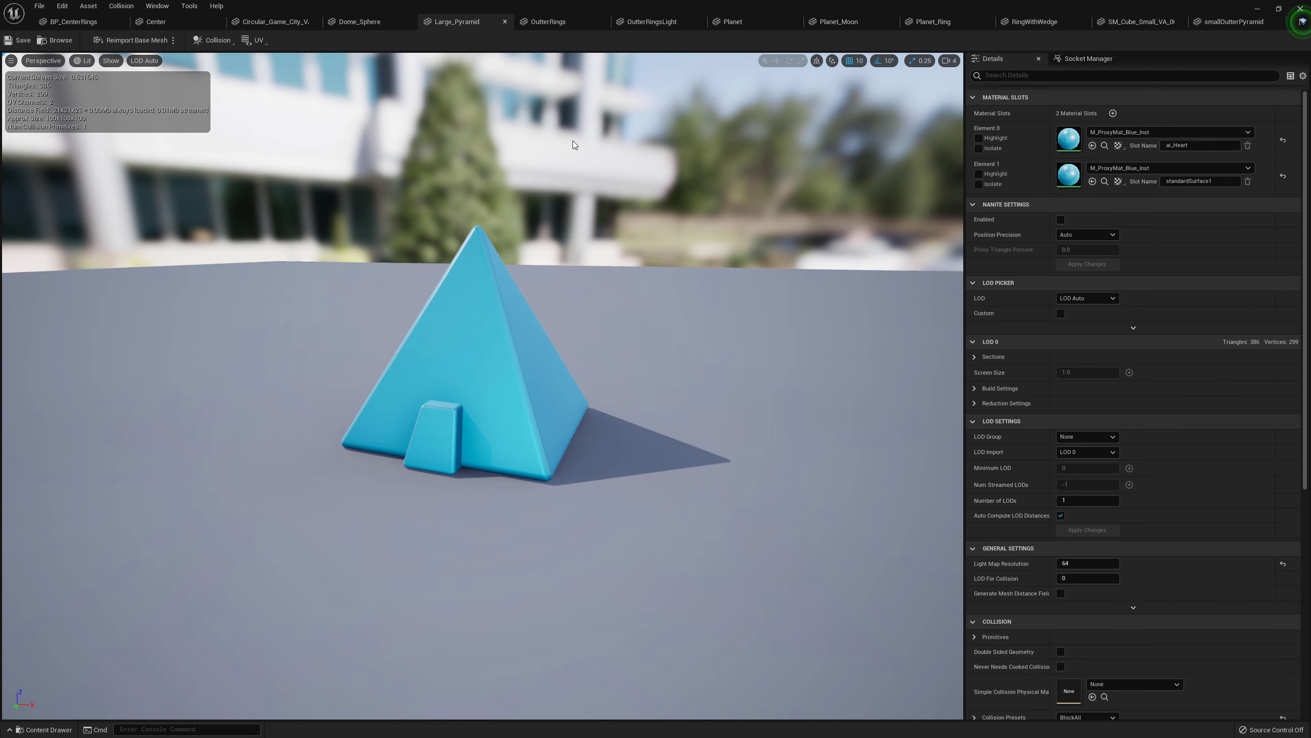
left_click(543, 25)
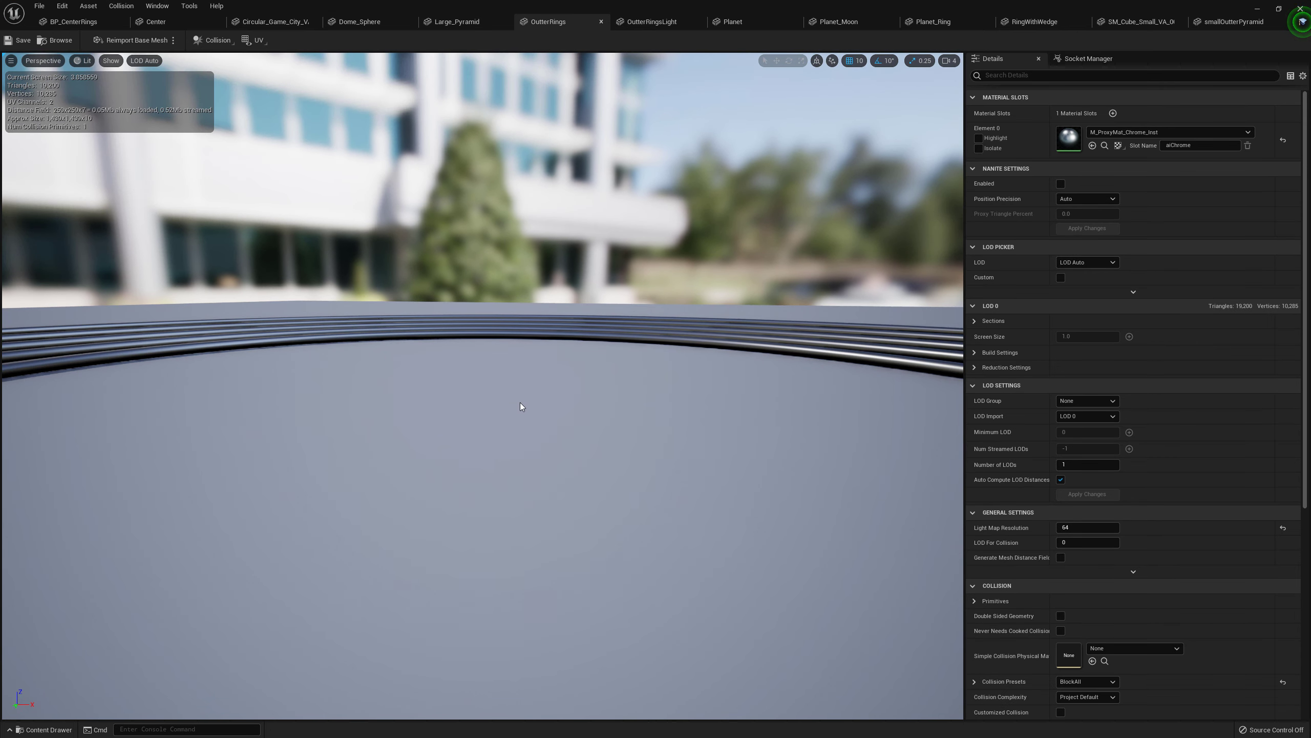
scroll(520, 402, "up", 5)
scroll(520, 402, "down", 3)
right_click_drag(521, 402, 521, 431)
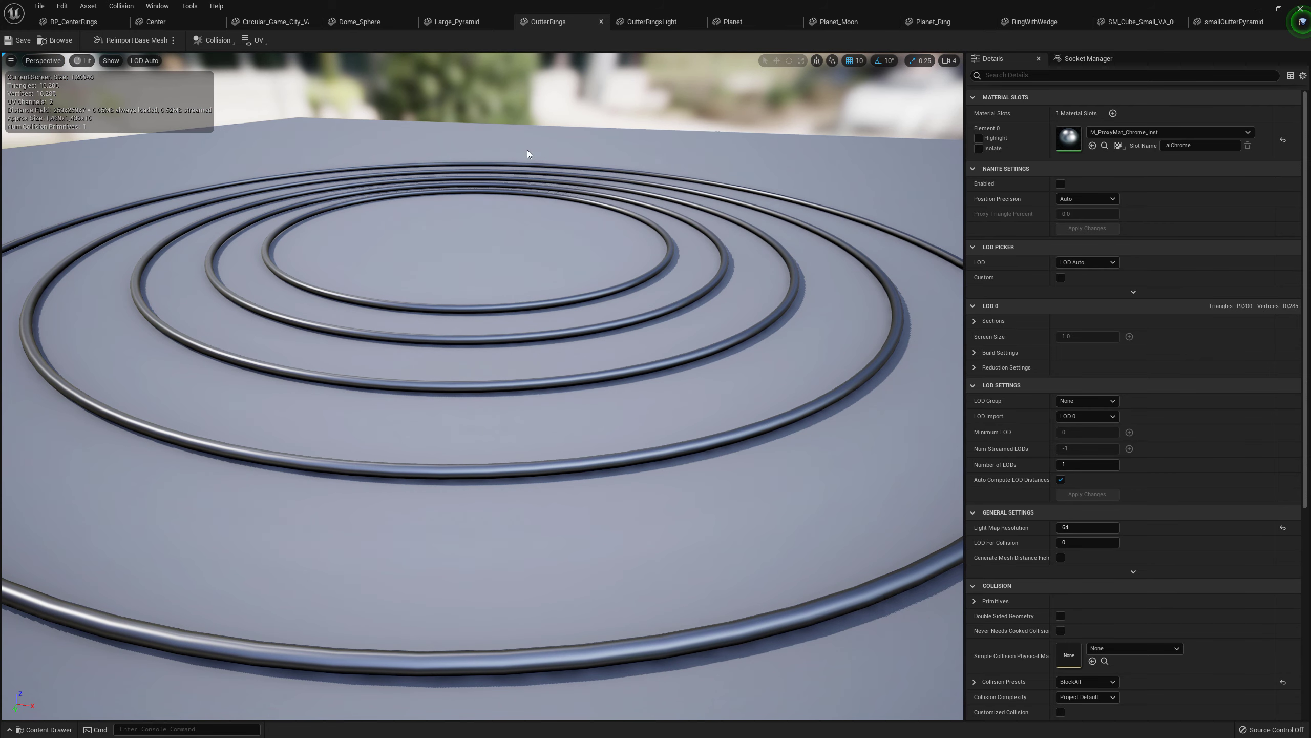
- Inspect the thin light rings of the OutterRingsLight mesh and the glowing seams of the Planet mesh
left_click(651, 26)
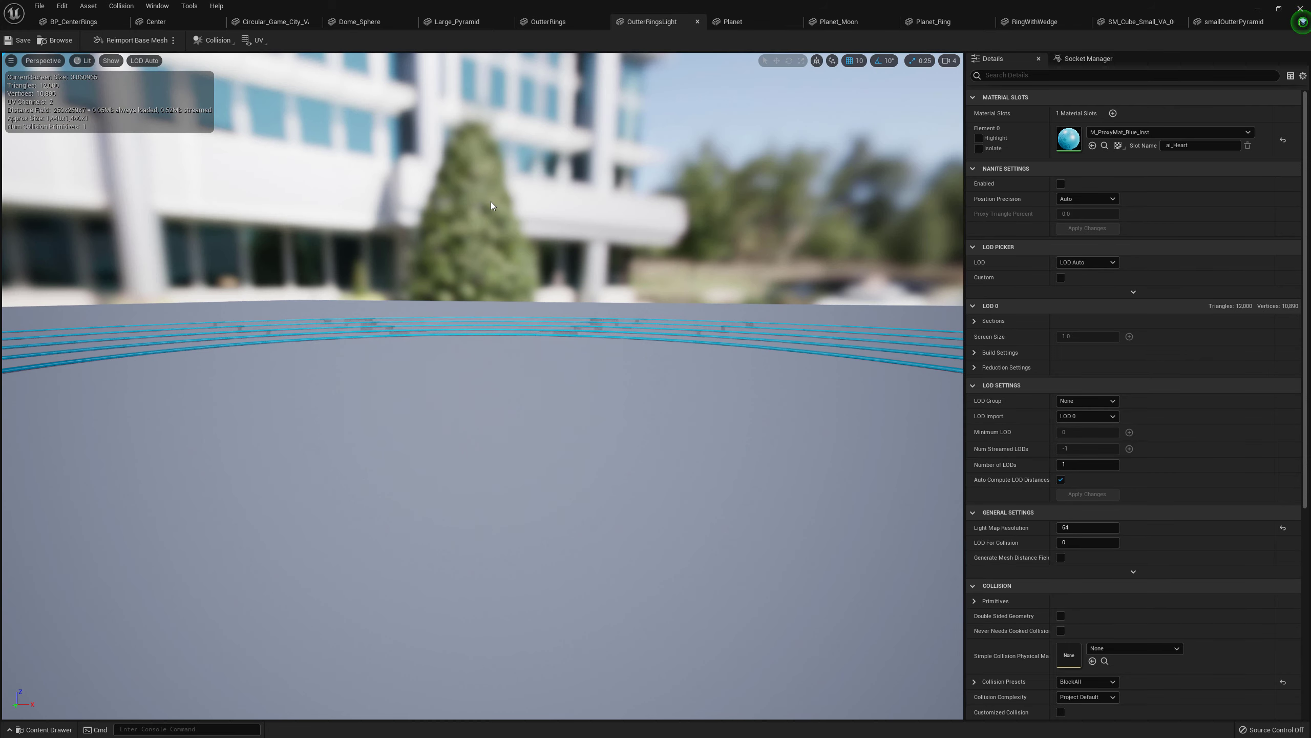
right_click_drag(517, 386, 533, 445)
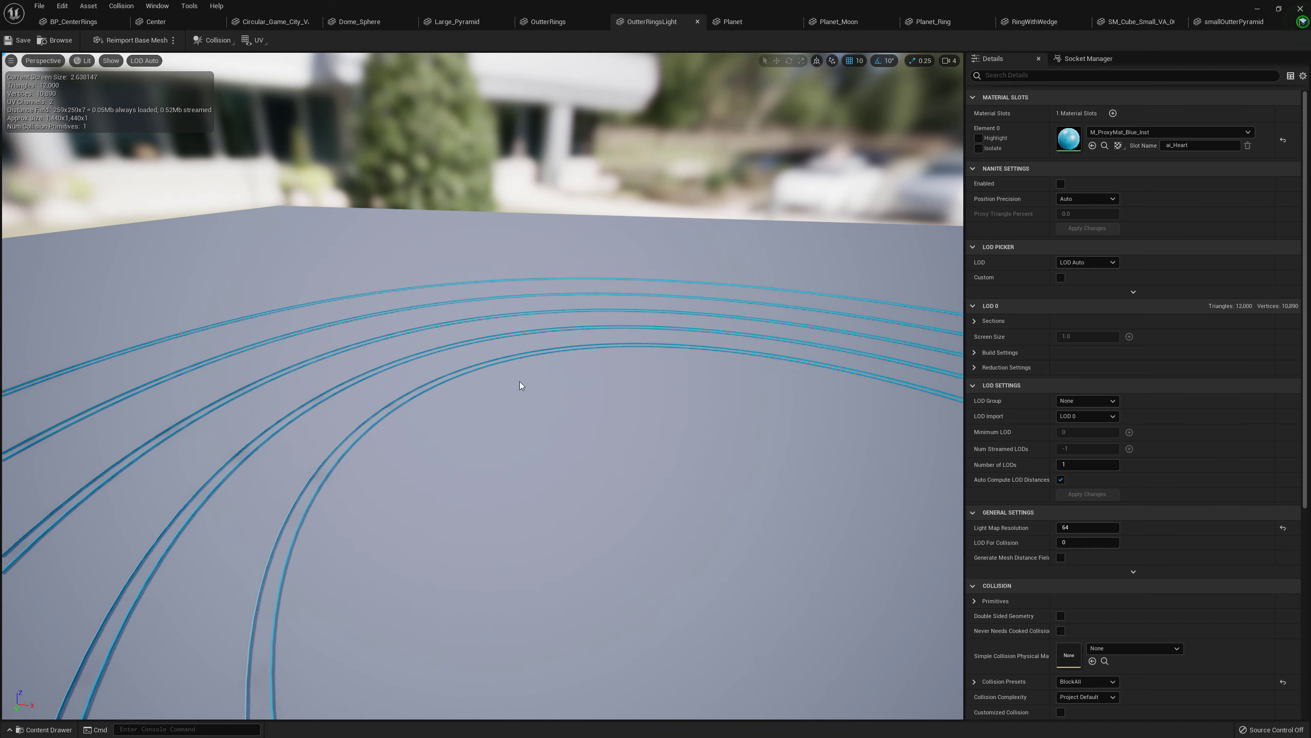
left_click(732, 22)
left_click_drag(558, 424, 529, 427)
right_click_drag(433, 402, 437, 378)
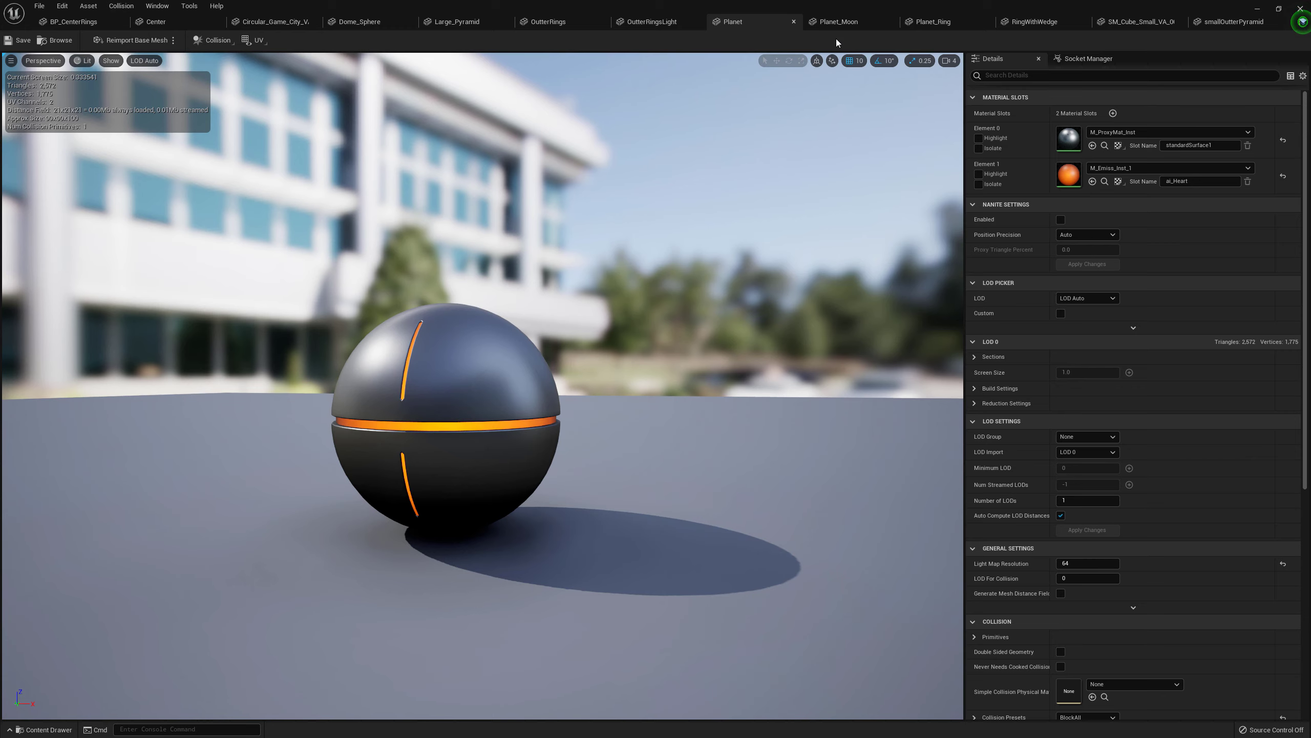
- Inspect the small chrome sphere of the Planet_Moon static mesh from above
left_click(844, 25)
left_click_drag(584, 344, 584, 315)
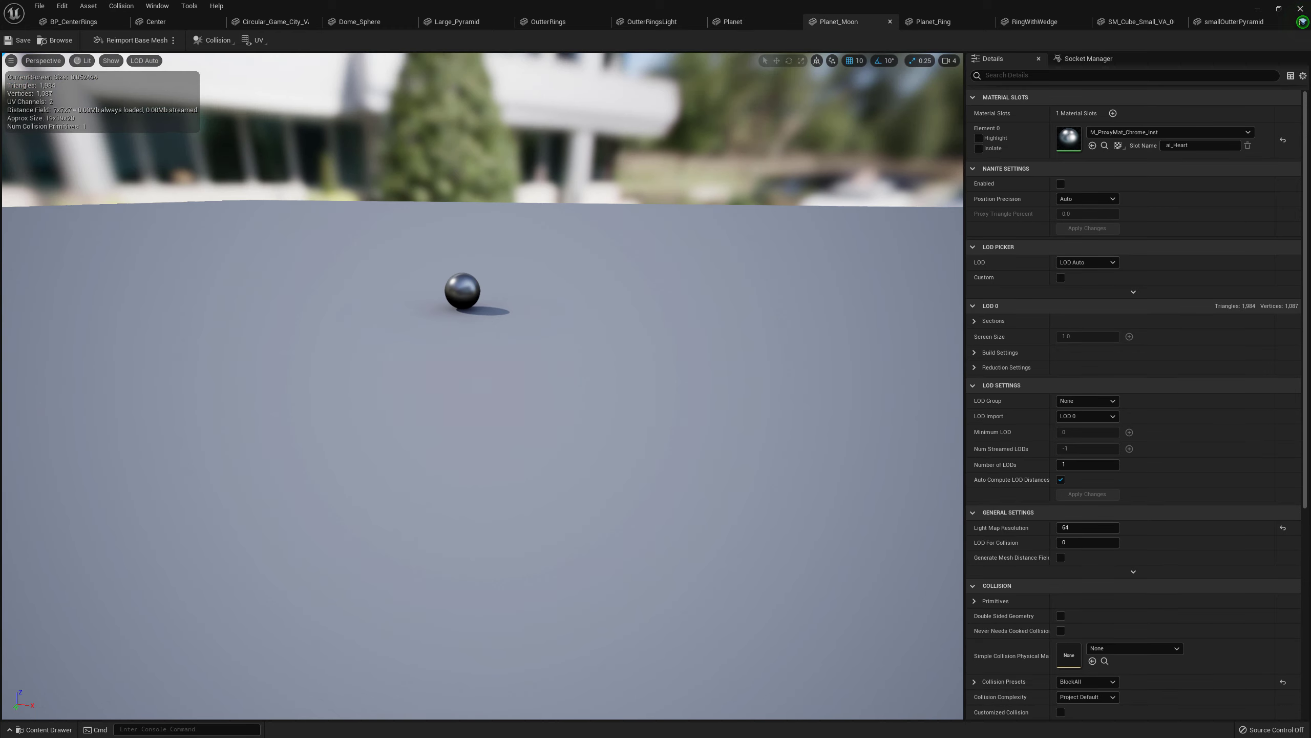
mouse_move(584, 315)
right_mouse_down()
mouse_move(590, 333)
mouse_move(567, 296)
right_mouse_up()
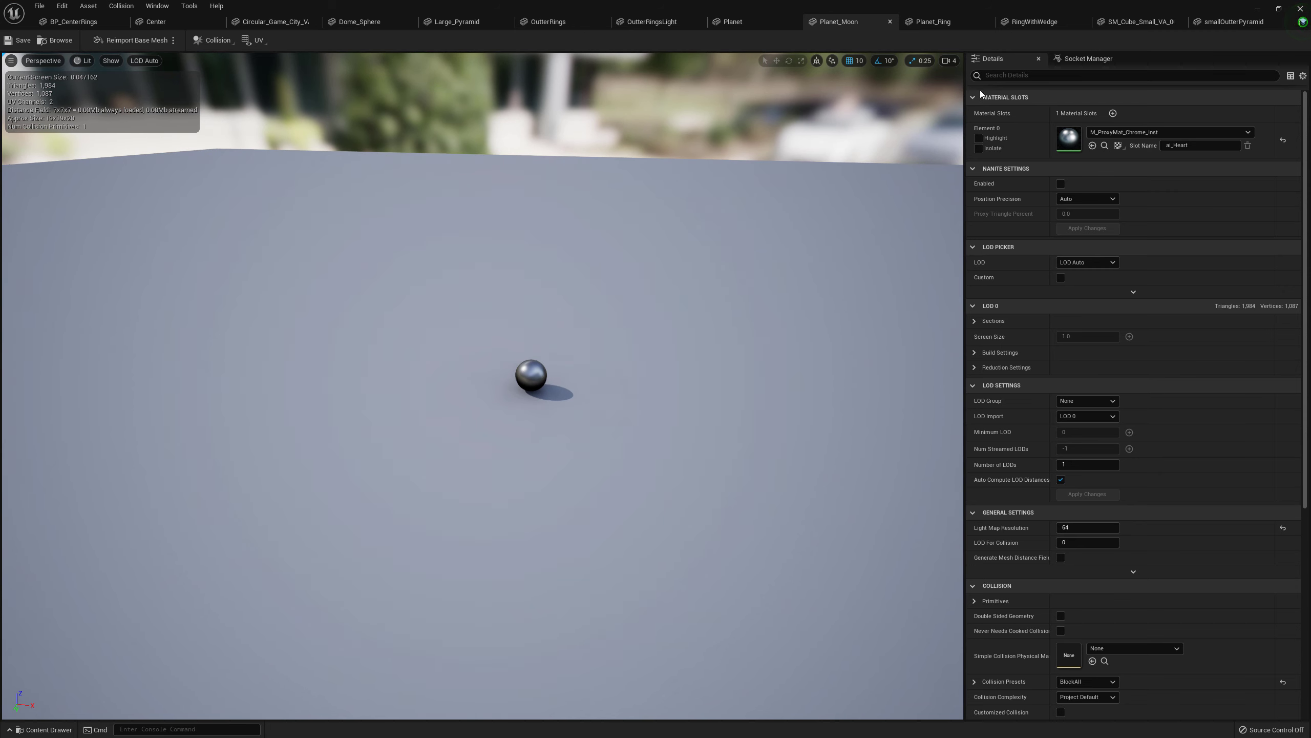
- View the Planet_Ring mesh from above and highlight its material Elements 0, 1 and 2 in turn to identify each band
left_click(933, 22)
right_click_drag(627, 435, 639, 474)
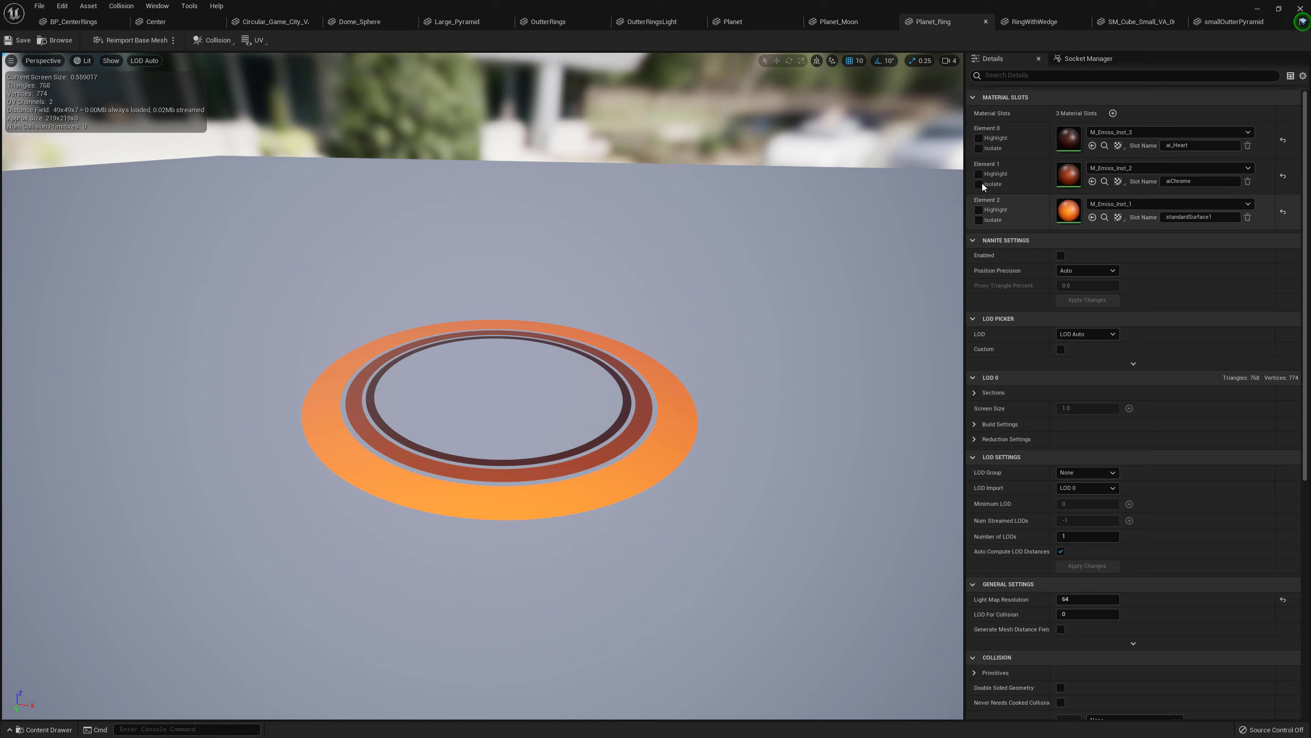
left_click(980, 142)
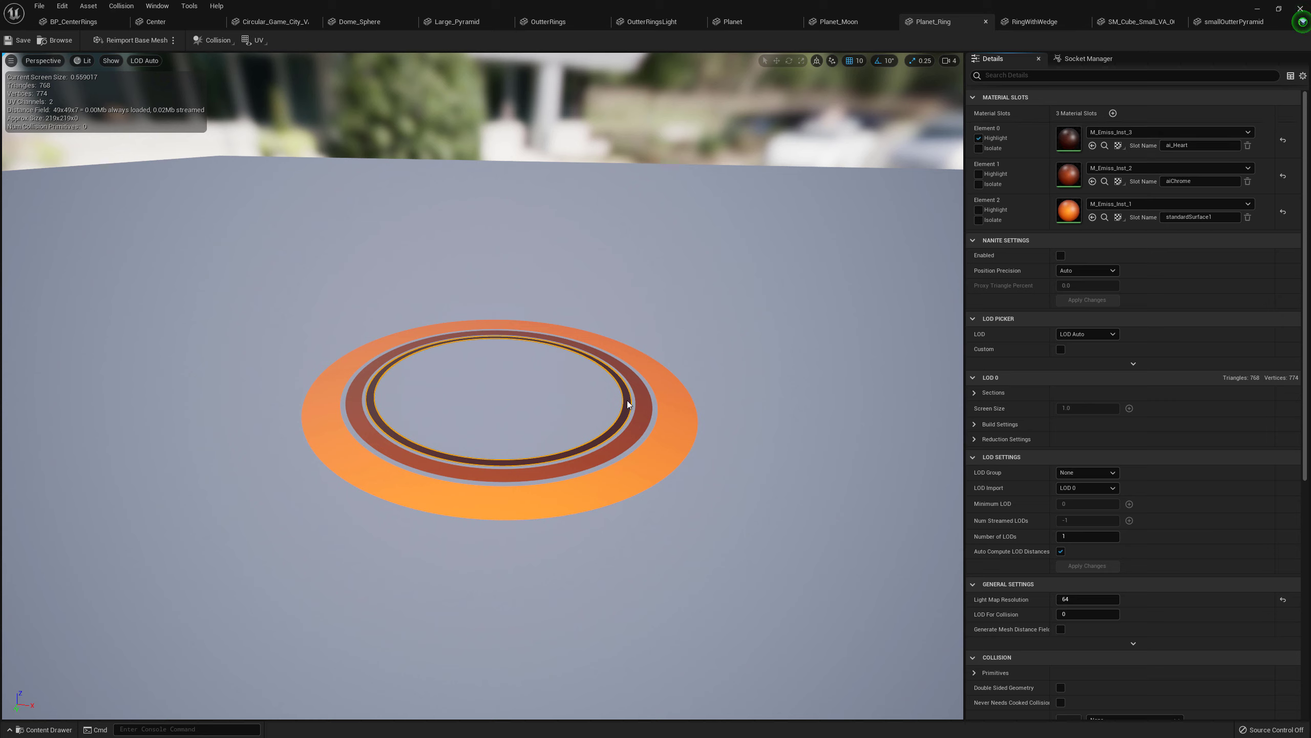
left_click(979, 174)
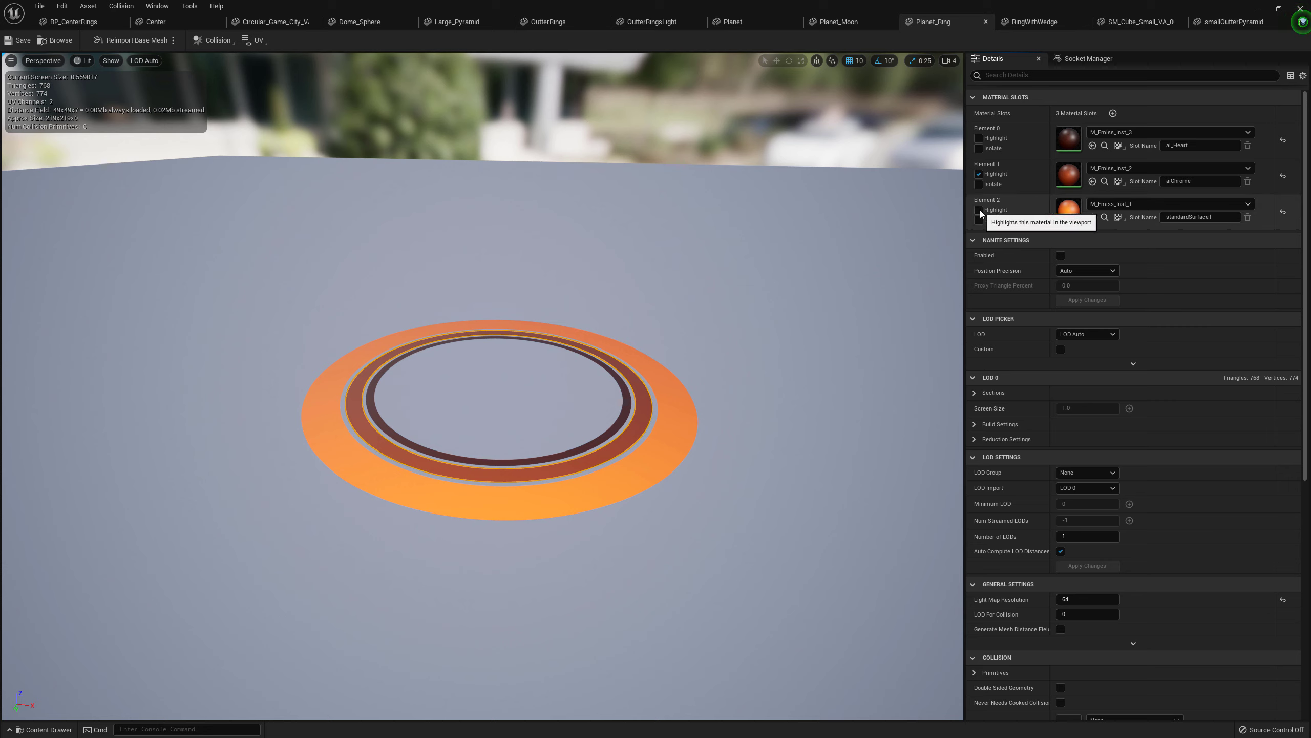
left_click(979, 210)
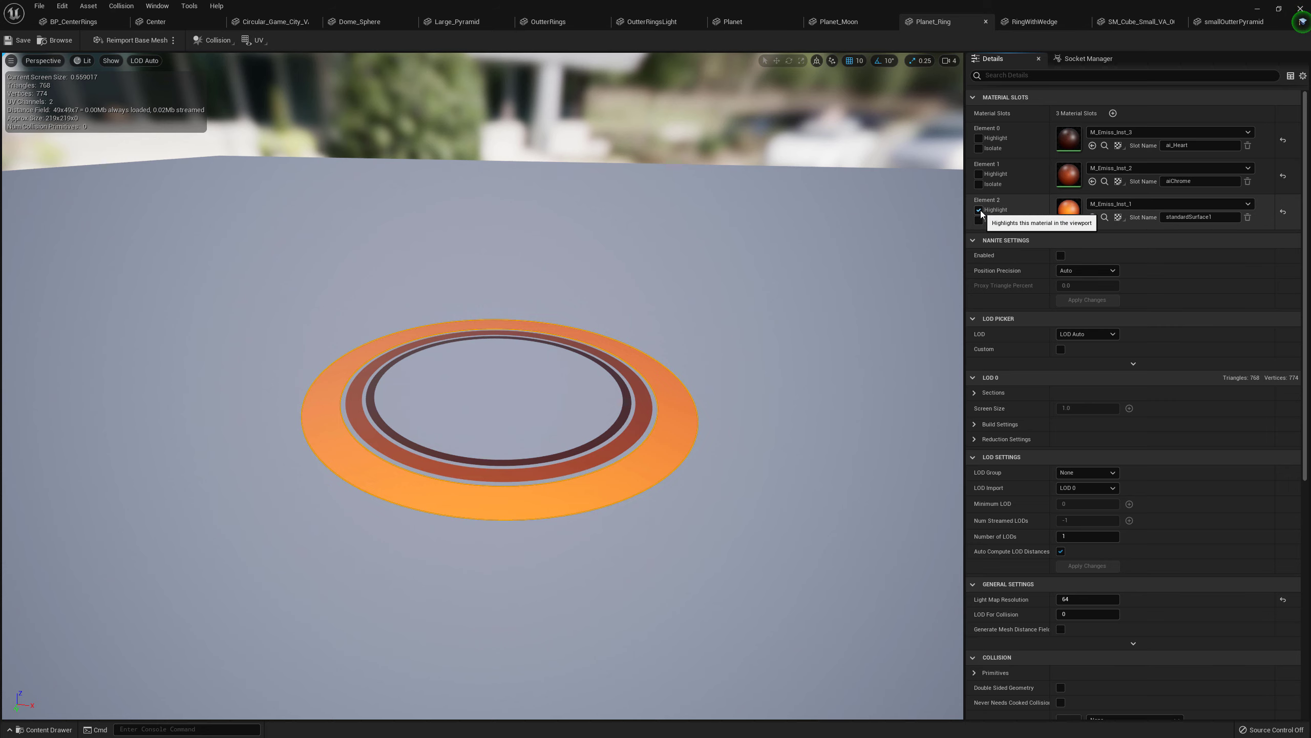
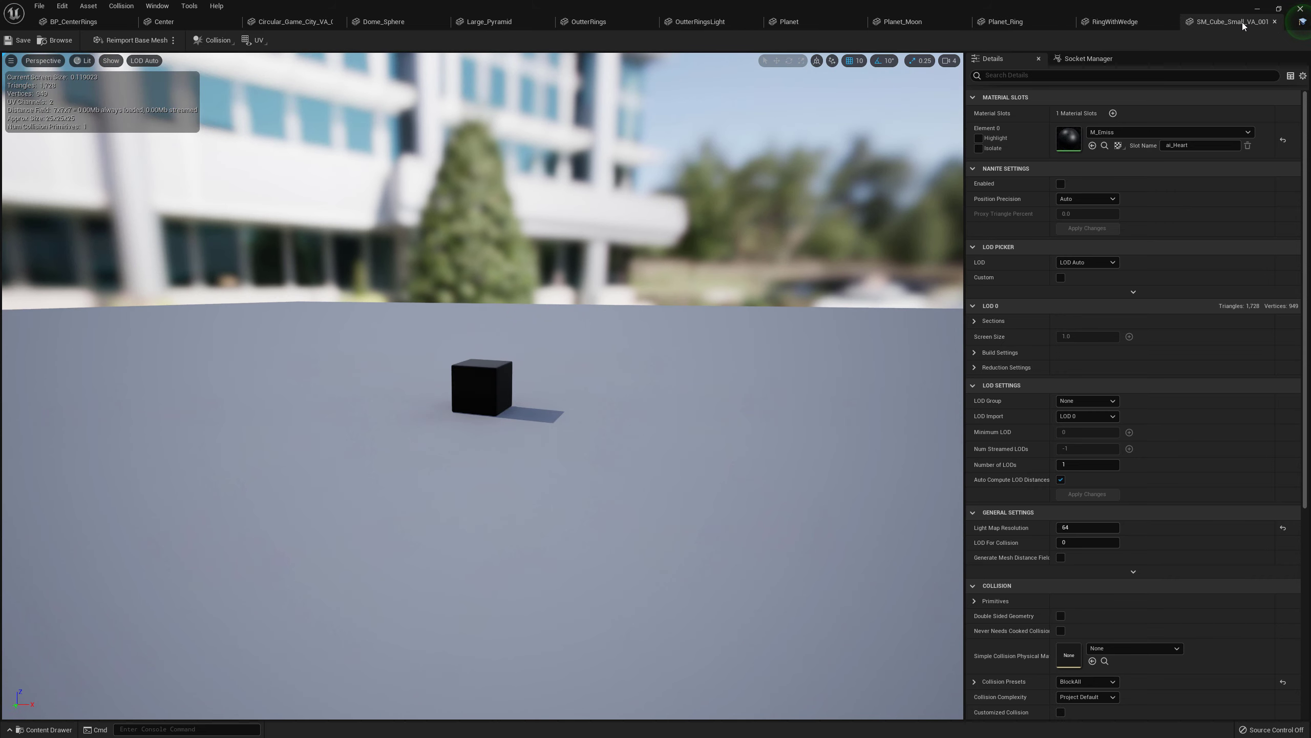
- Close all the open static mesh editors, leaving only BP_CenterRings open, and move its window aside to return to the CircularCity_VA_001 level
left_click(1273, 21)
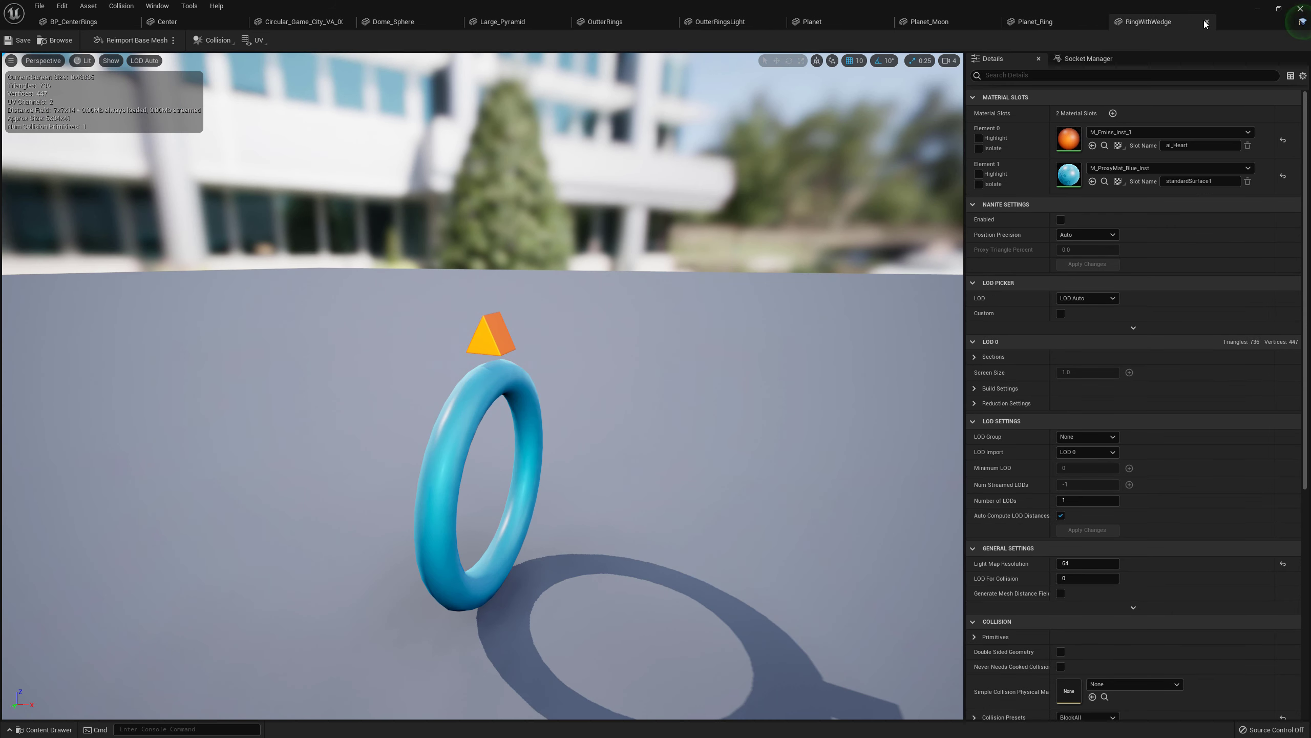
left_click(1206, 22)
left_click(1102, 22)
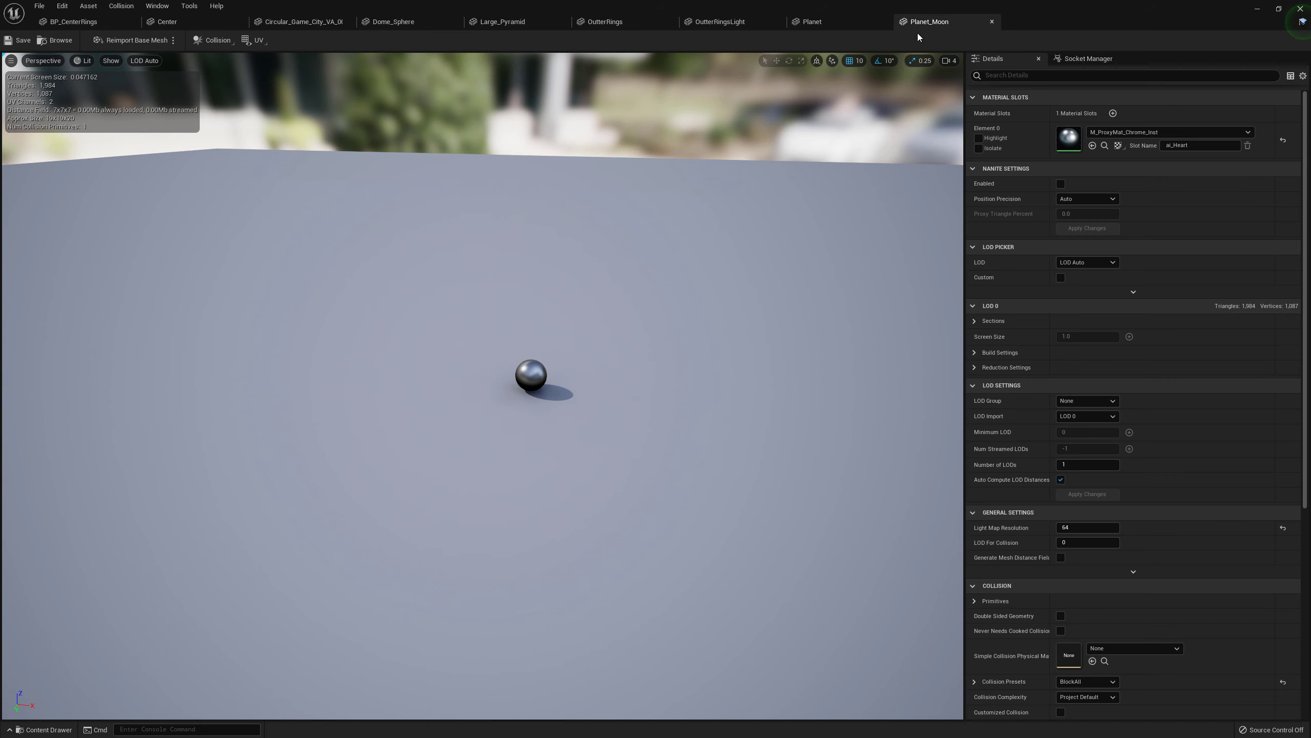
left_click(991, 21)
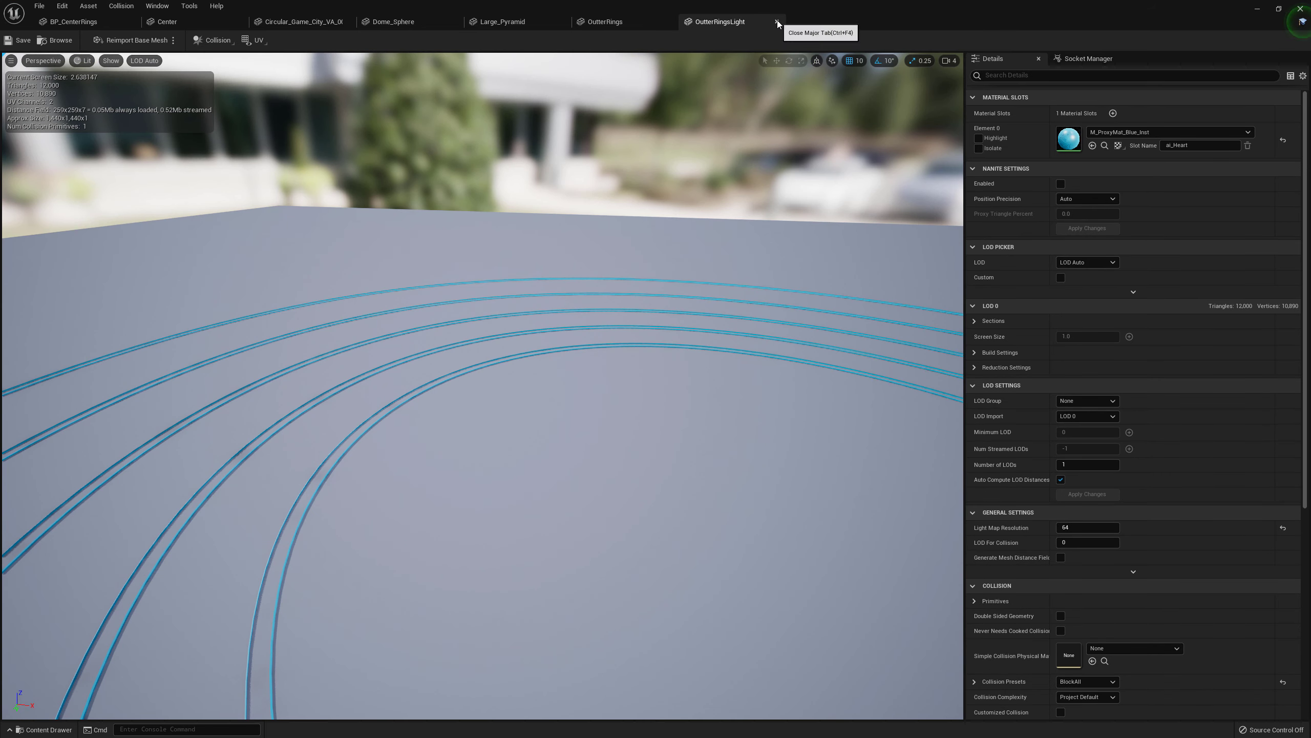
left_click(777, 21)
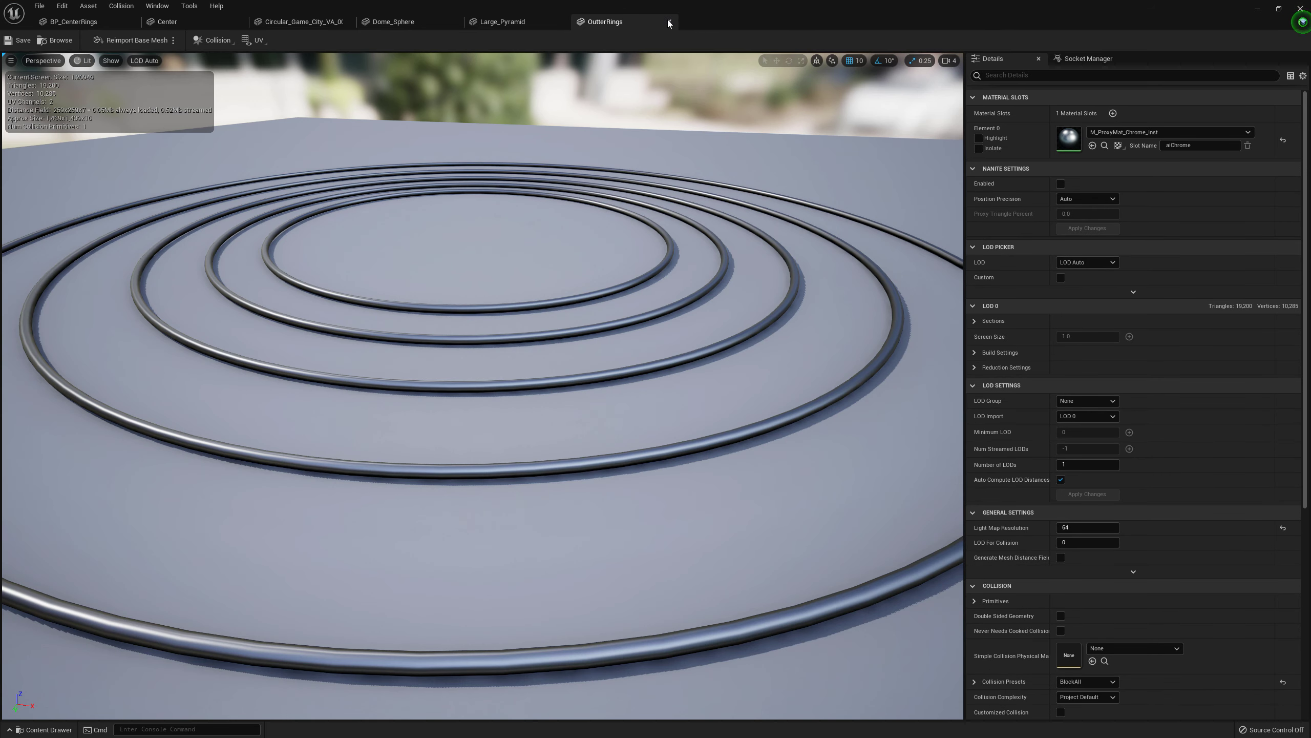
left_click(669, 21)
left_click(563, 20)
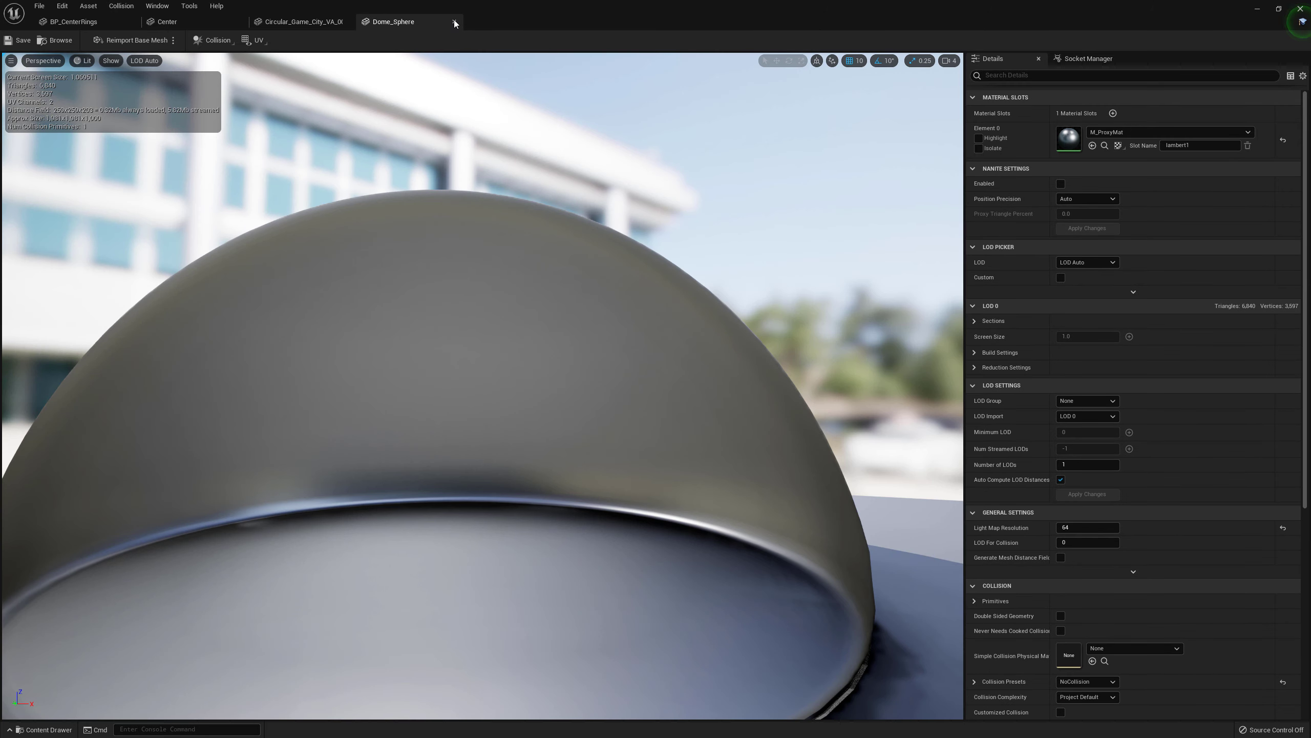
left_click(454, 20)
left_click(347, 22)
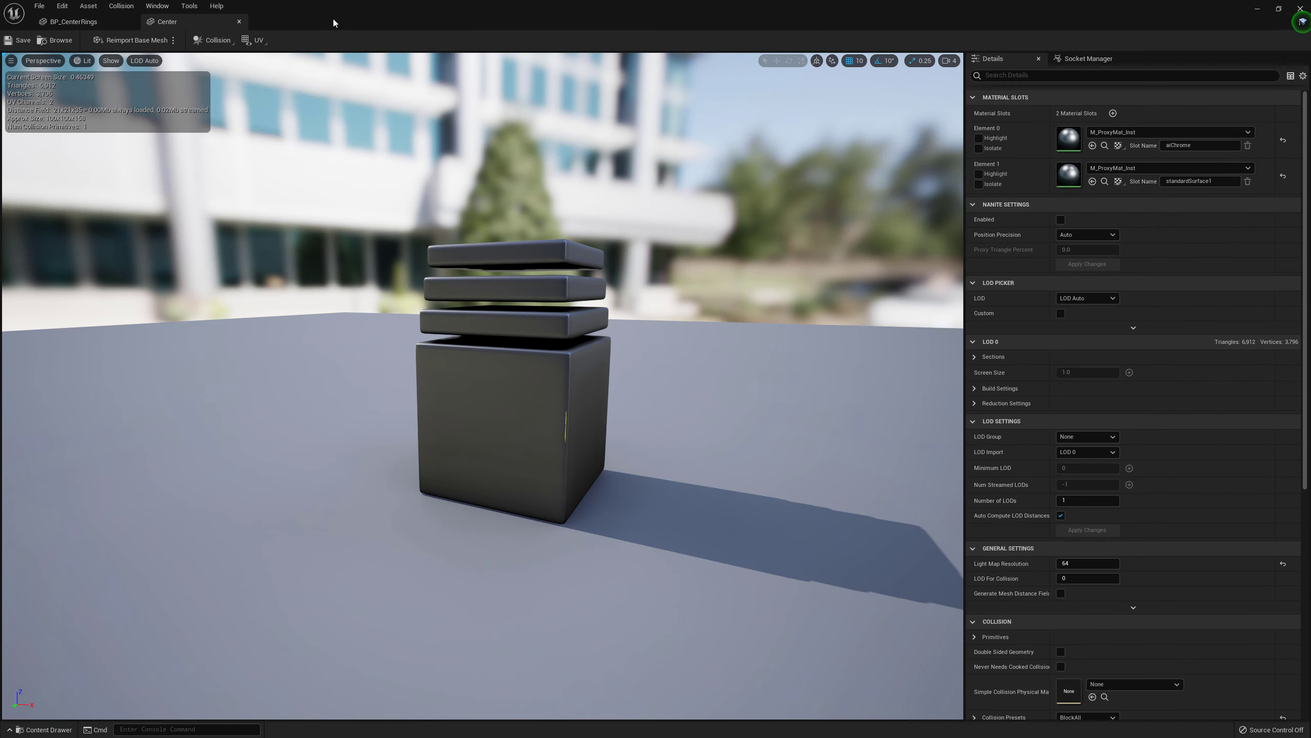
left_click(239, 21)
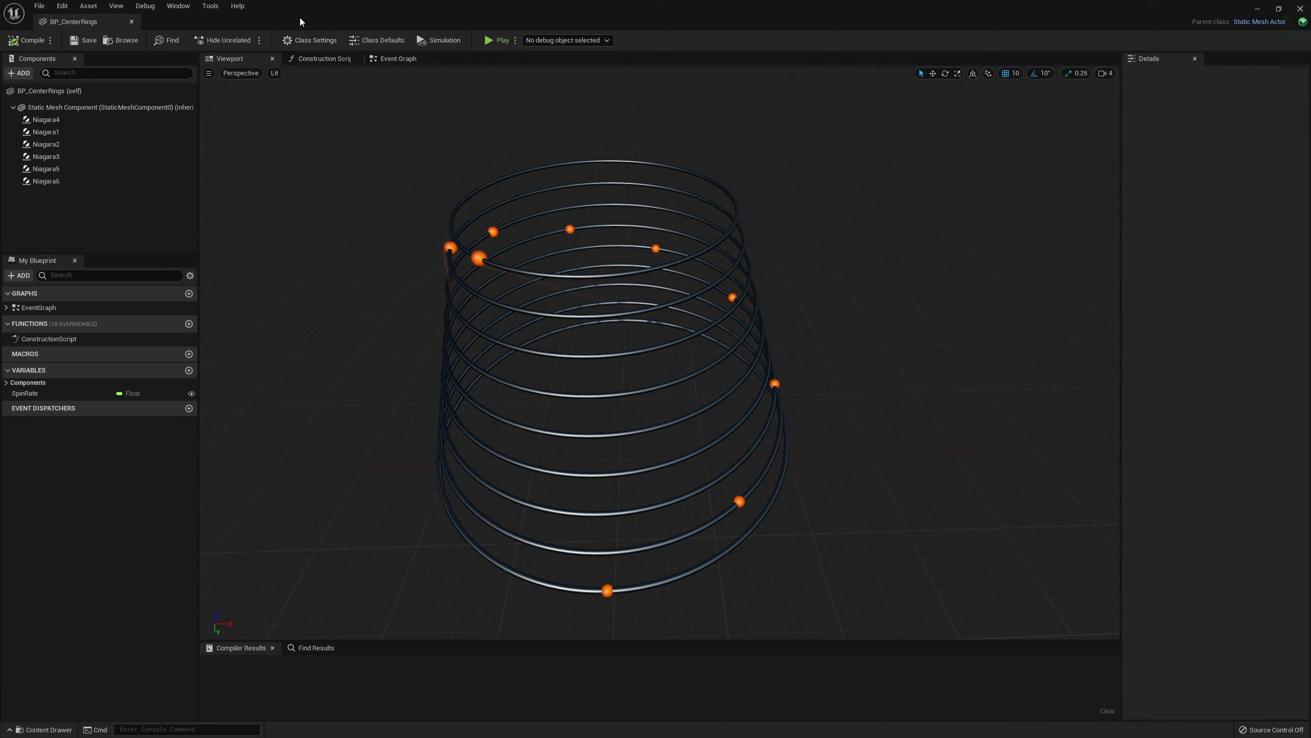
left_click_drag(299, 18, 484, 157)
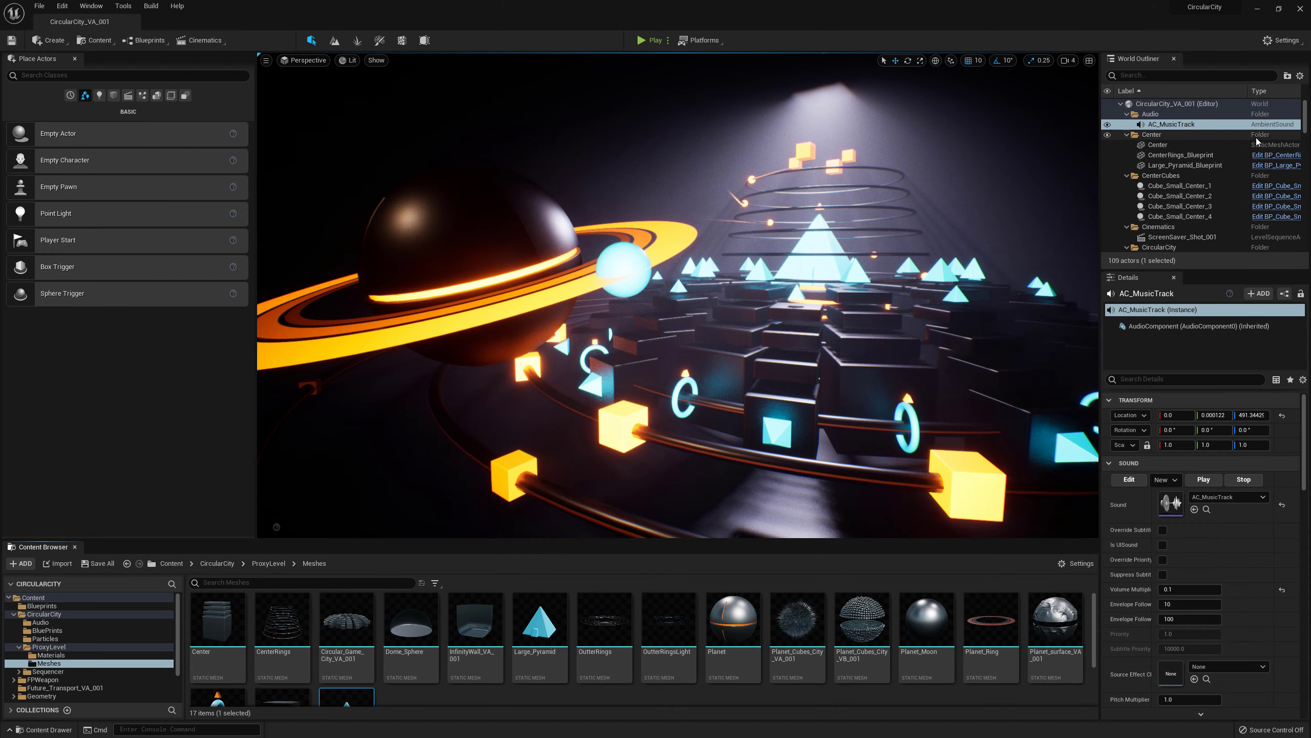
- Close the BP_CenterRings window, locate the city's blueprint from the level in its content folder, and open BP_Circular_City above the Content Browser
left_click(1254, 138)
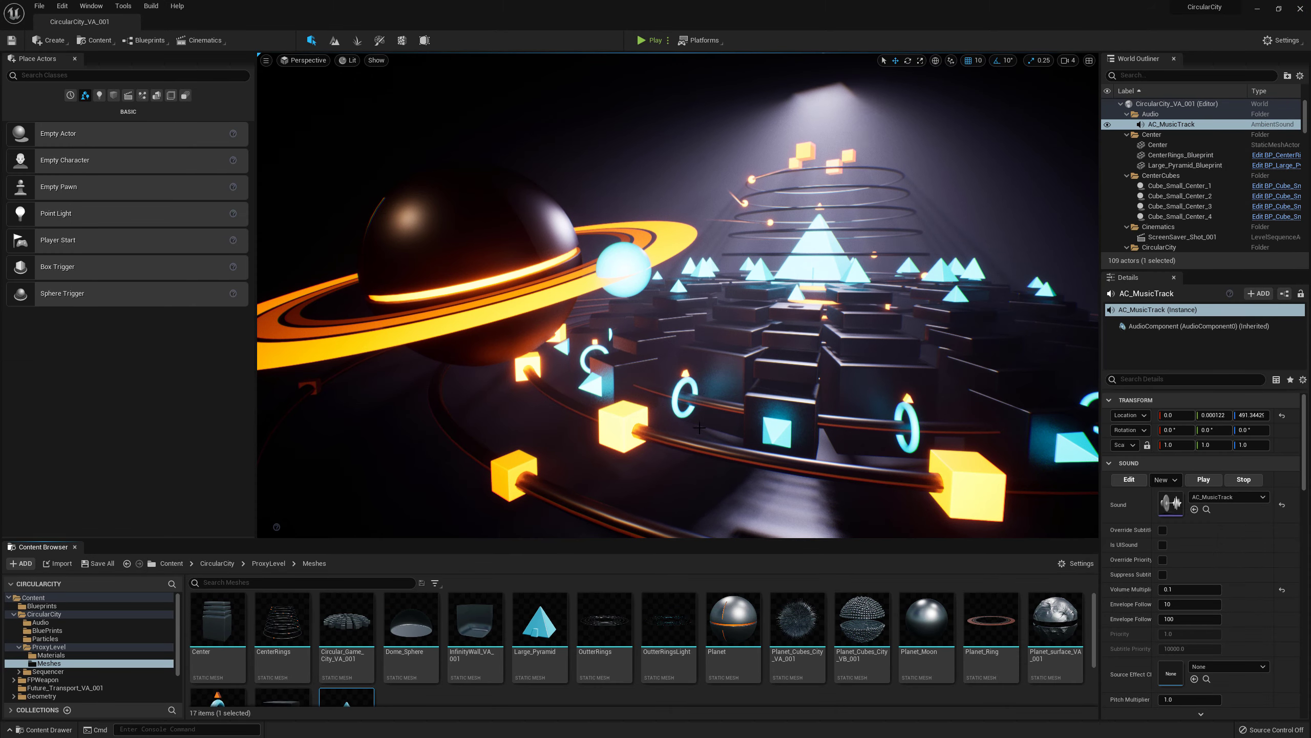
left_click(719, 364)
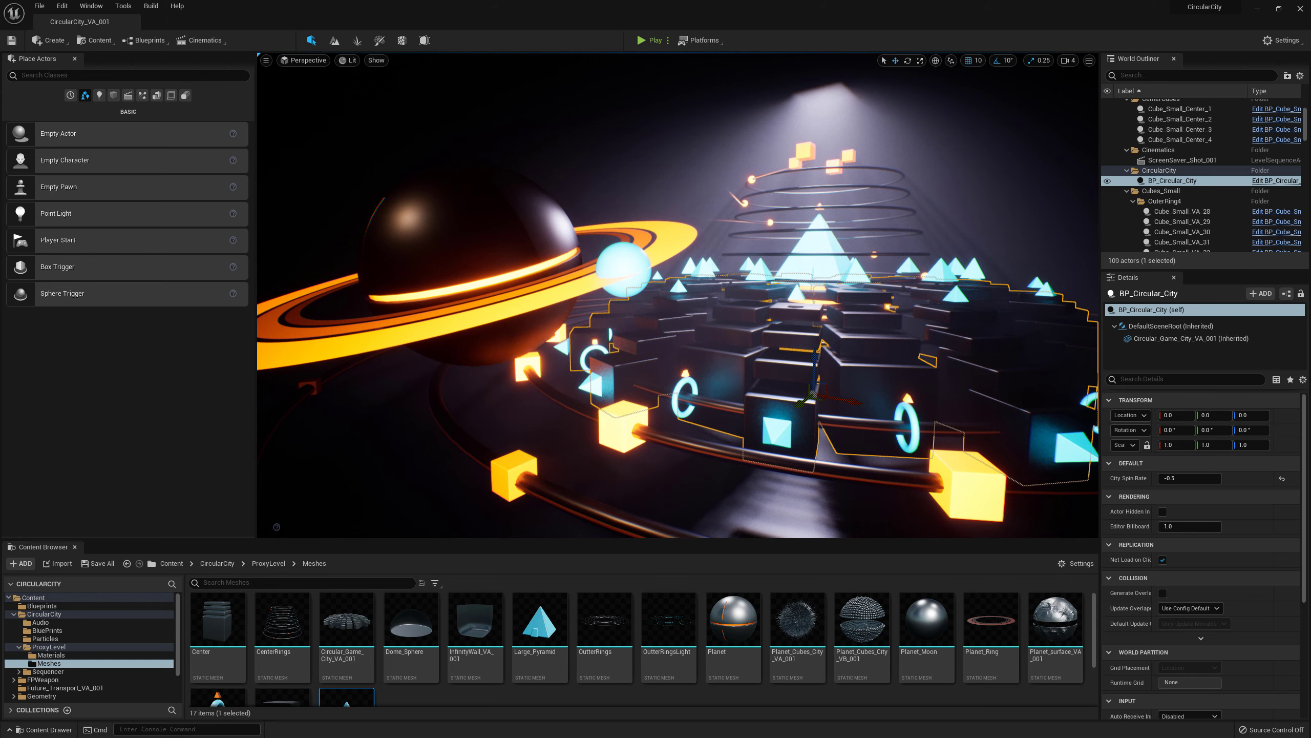
key("ctrl+b")
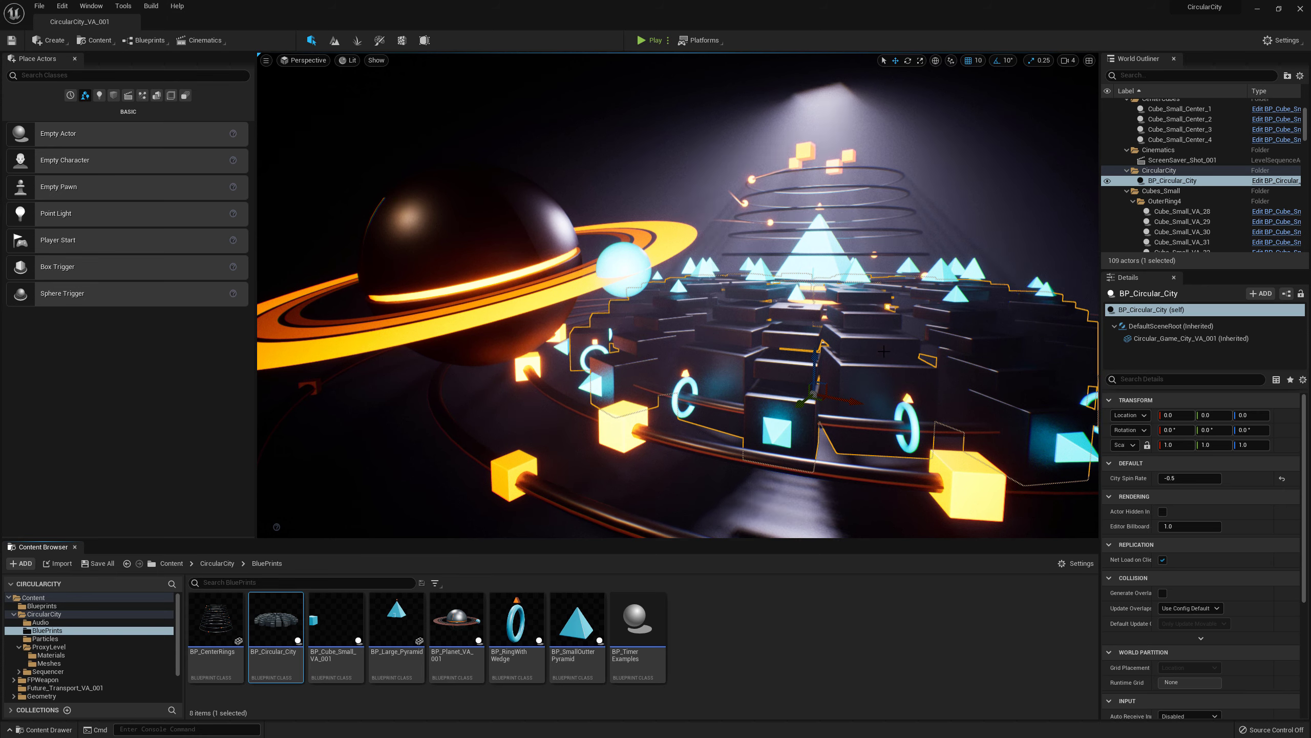
double_click(273, 620)
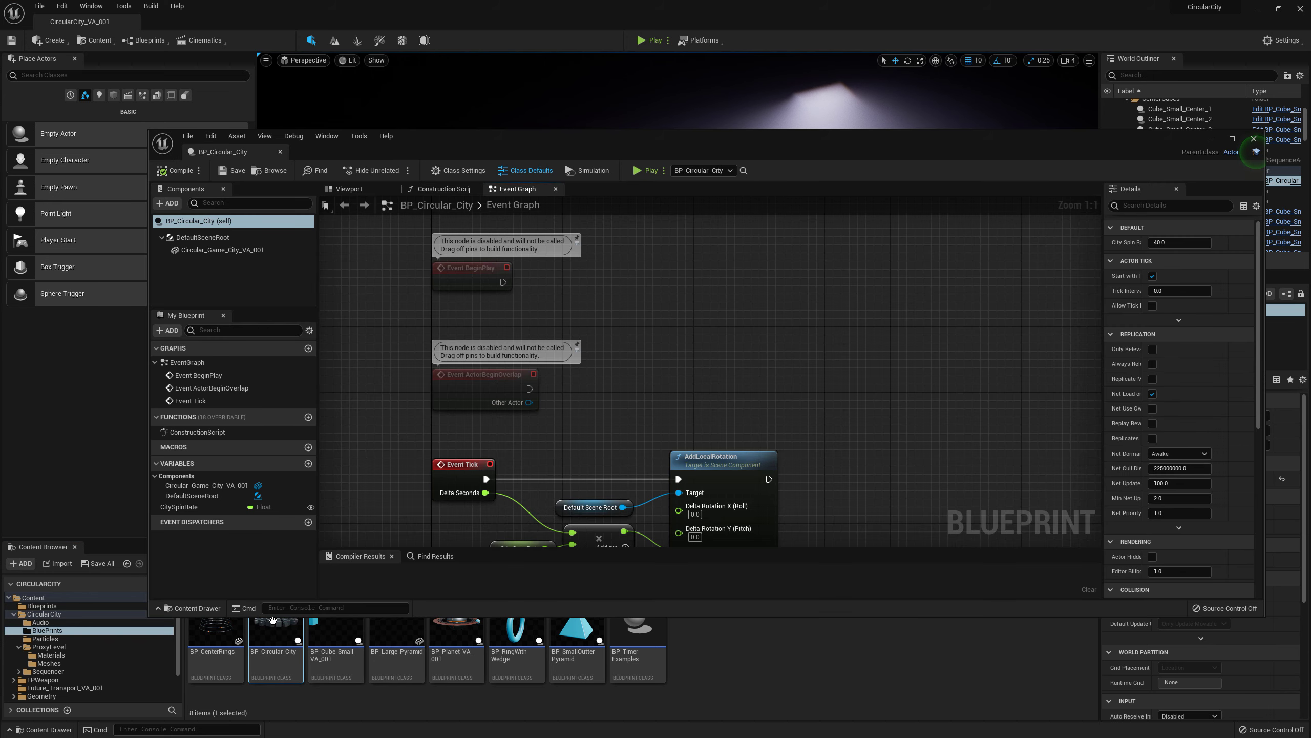
left_click_drag(507, 143, 570, 68)
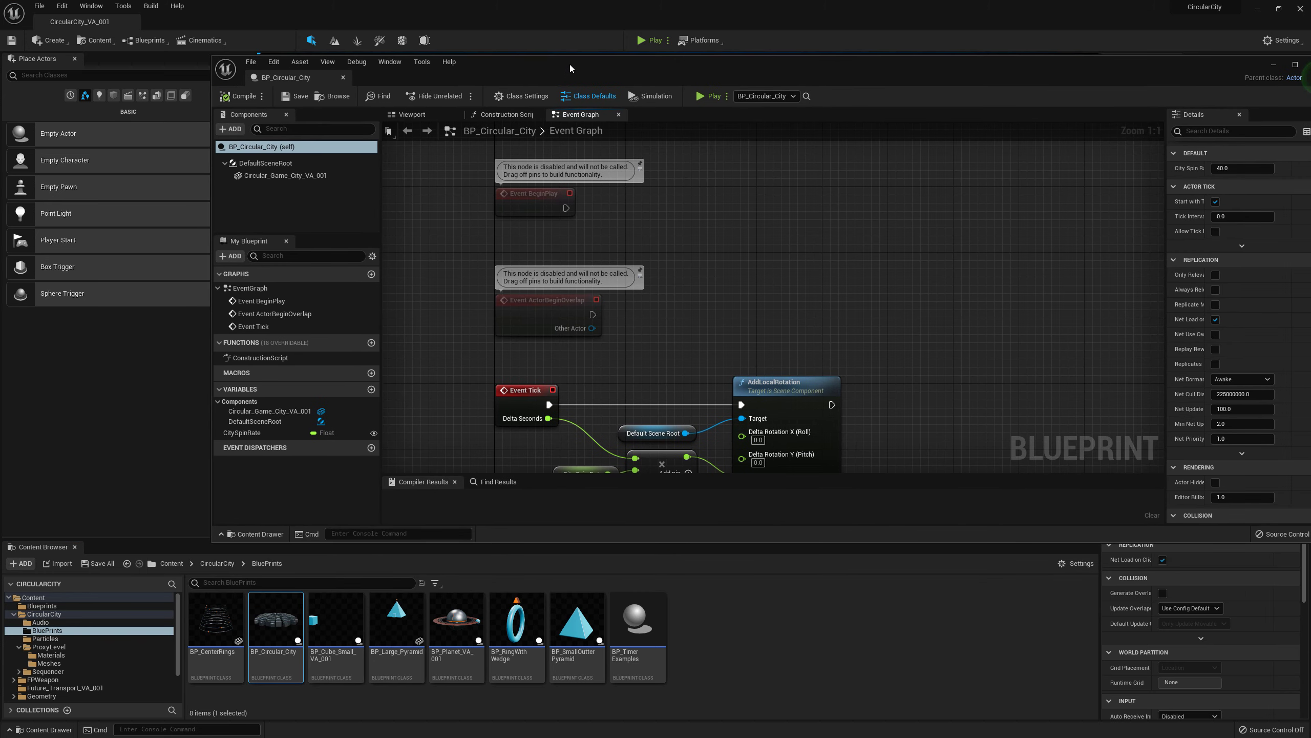
- View the parent class choices for a new Blueprint Class in the BluePrints folder, and cancel without creating one
right_click(712, 615)
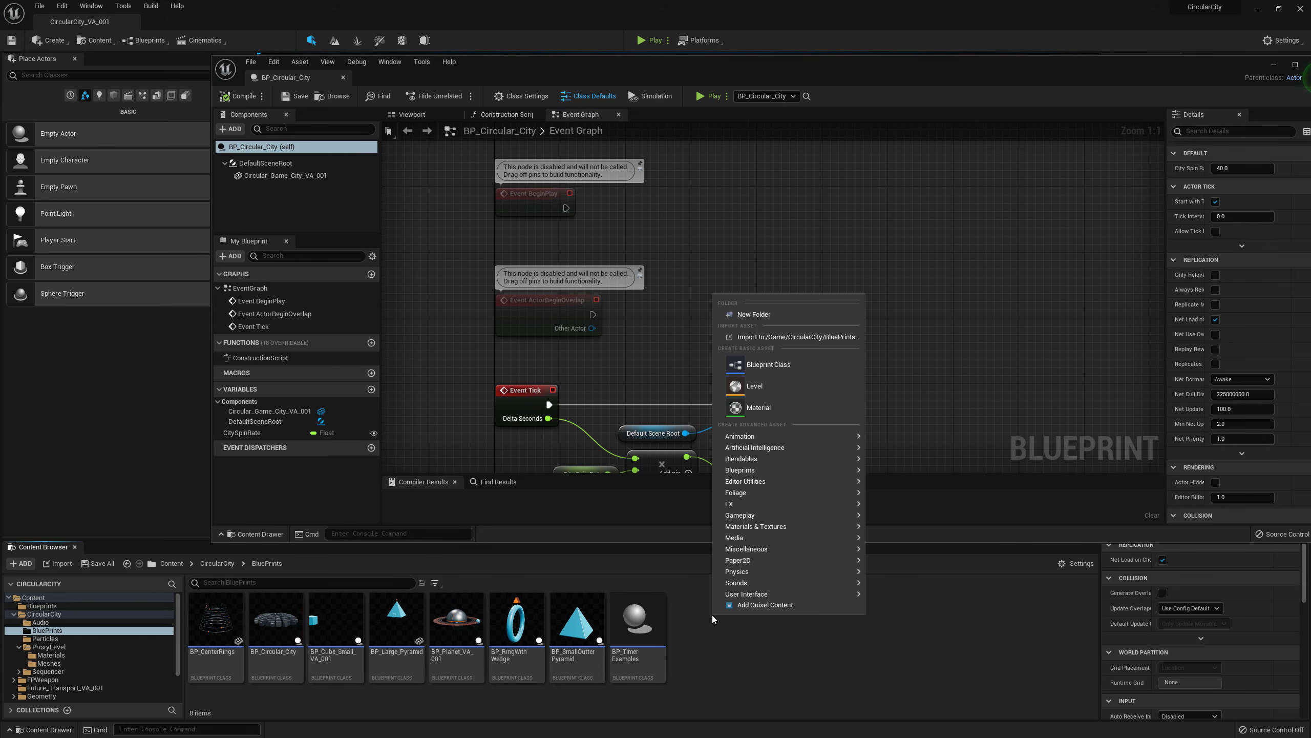
mouse_move(726, 459)
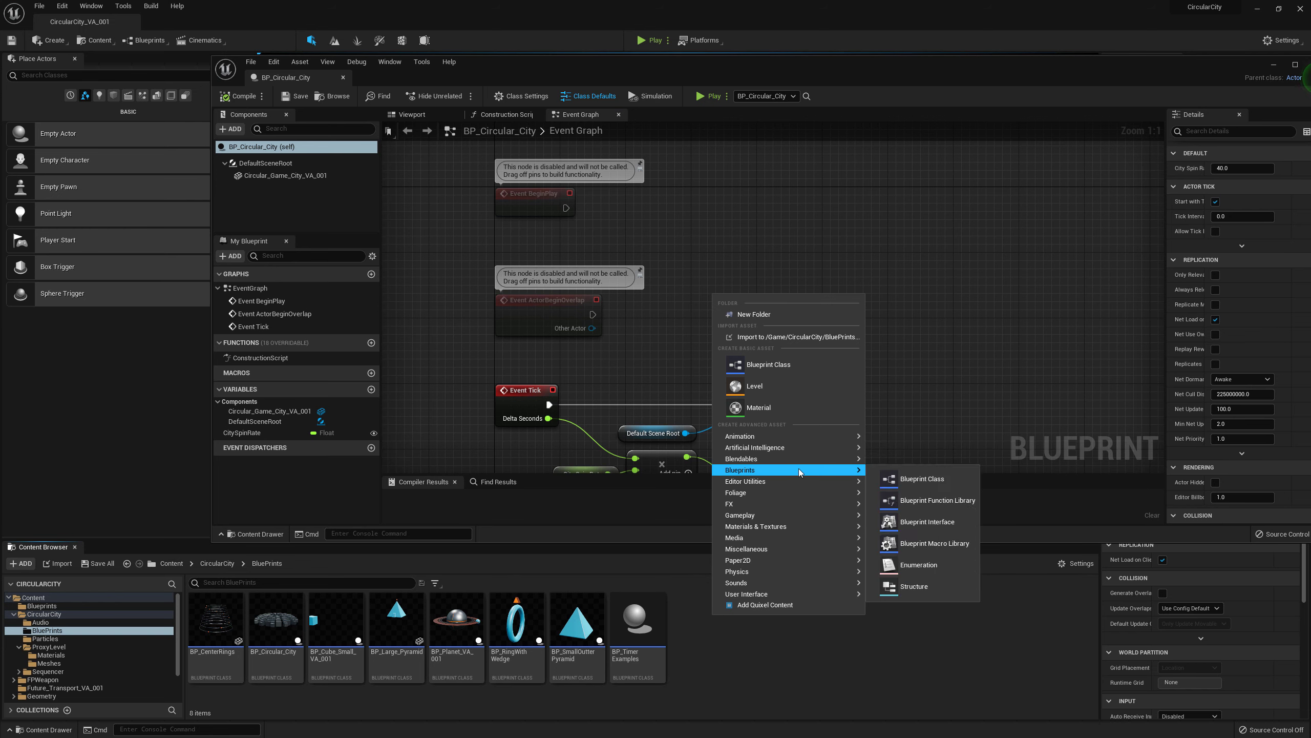
left_click(780, 363)
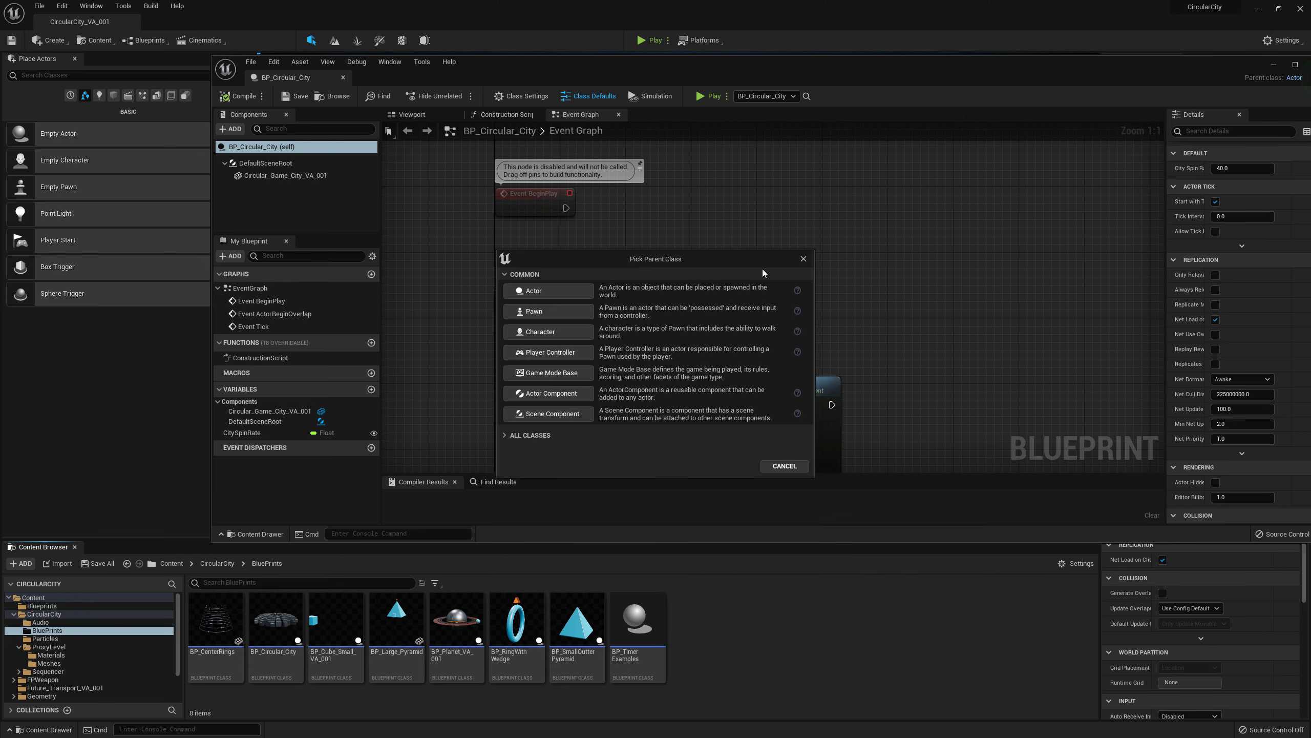
left_click(803, 260)
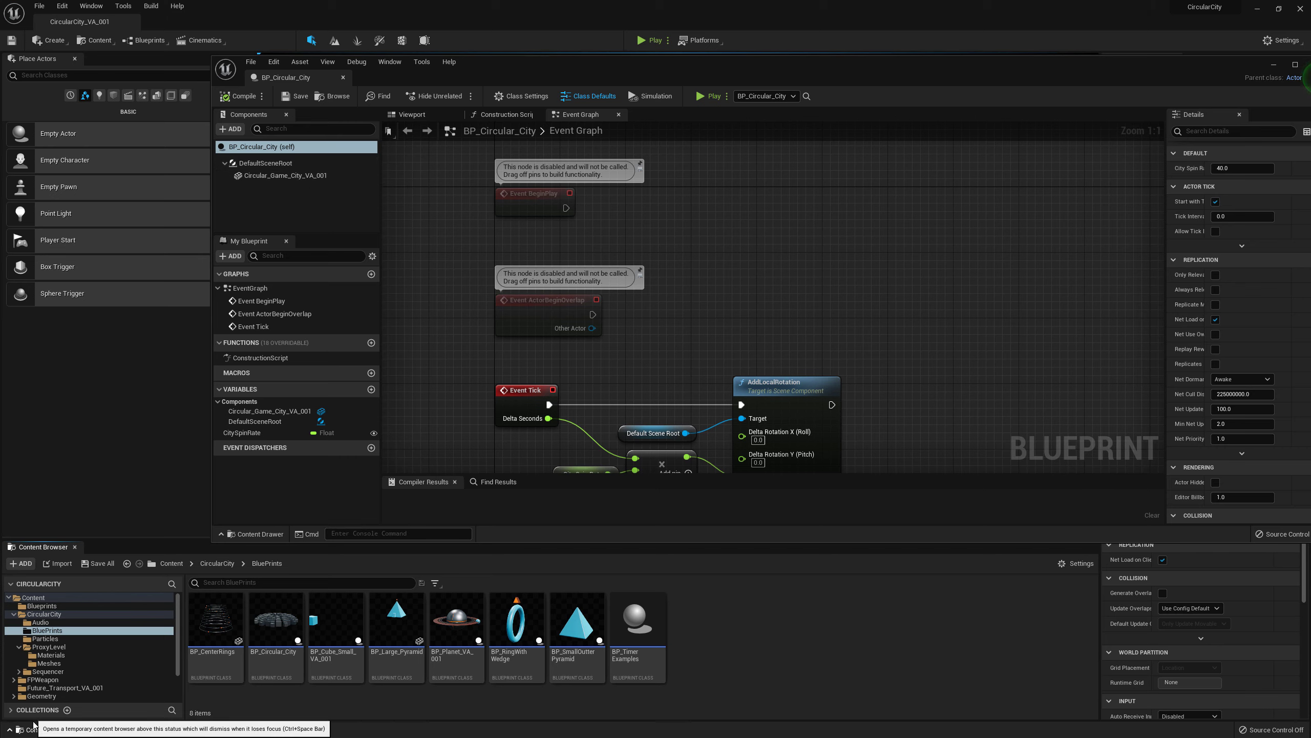
- Add the Center mesh from the ProxyLevel Meshes folder to BP_Circular_City's components, and add the CenterRings mesh nested under Center
left_click(78, 663)
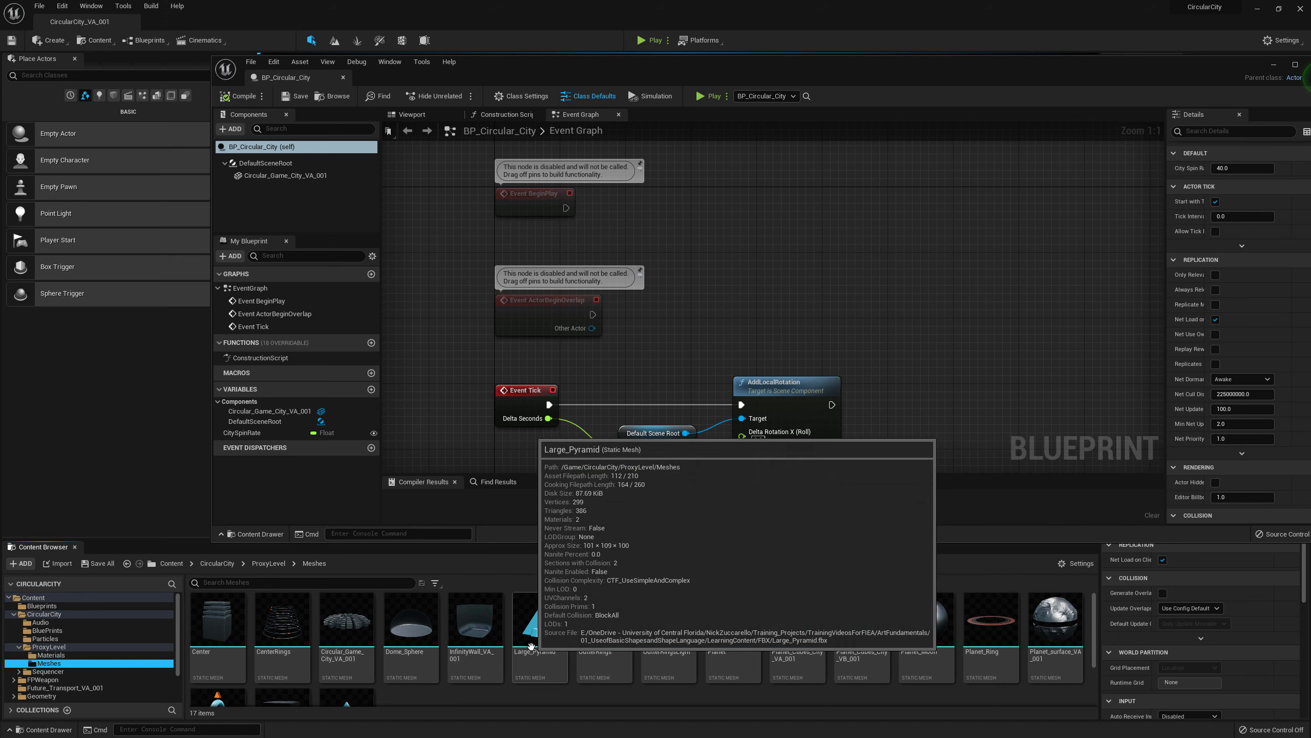
left_click(427, 118)
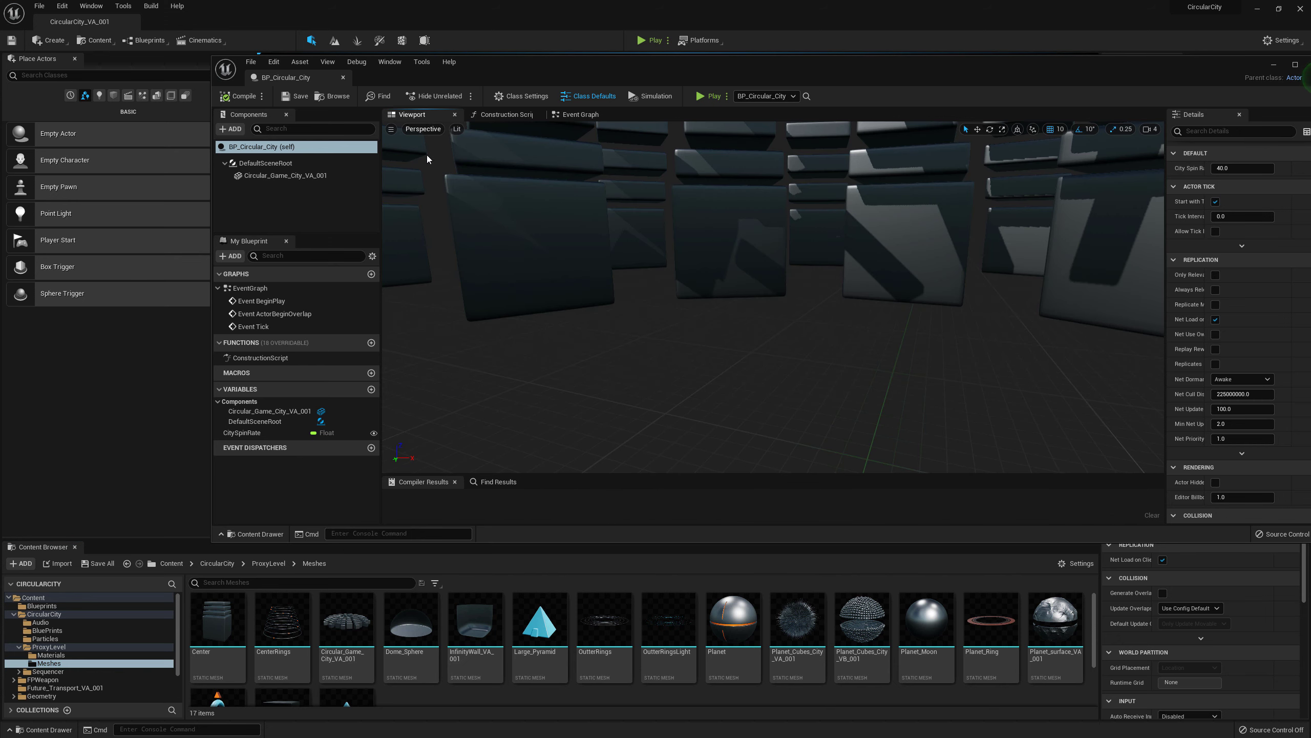
right_click_drag(550, 348, 439, 408)
key("s")
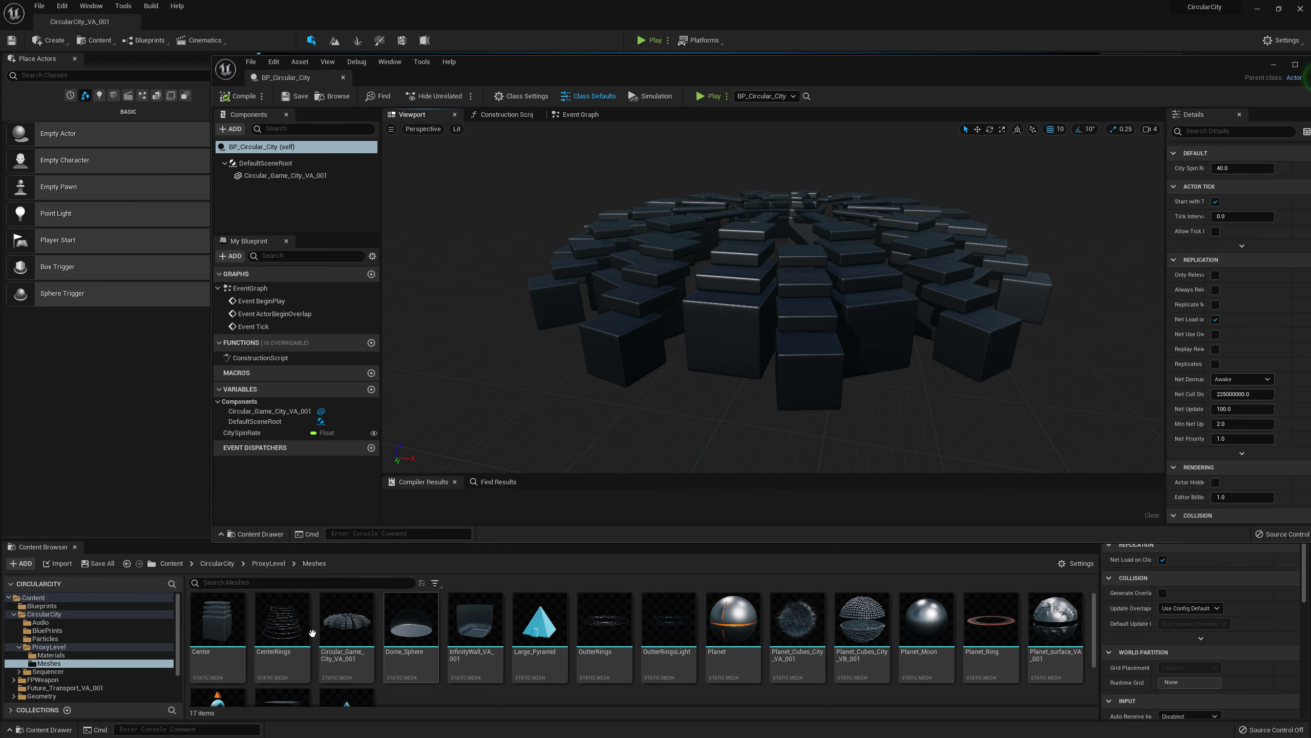
left_click_drag(217, 623, 279, 204)
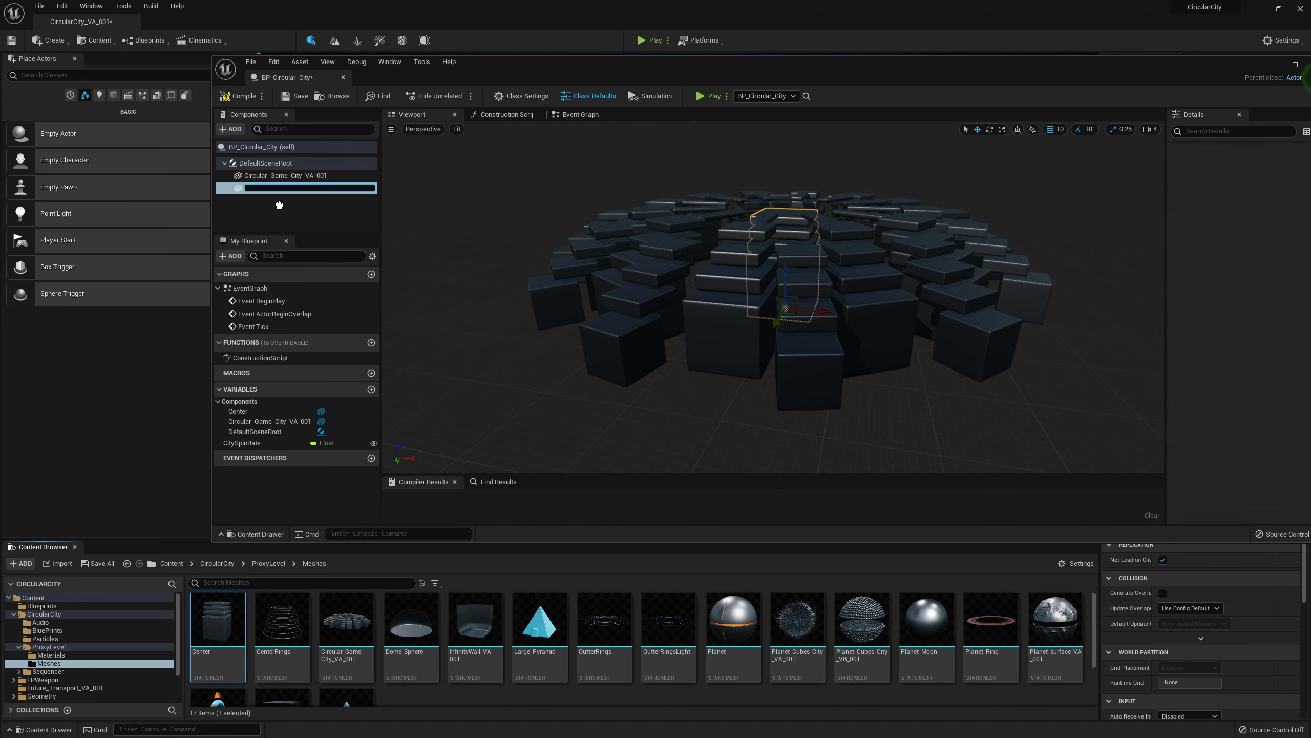
right_click_drag(676, 407, 692, 413)
key("w")
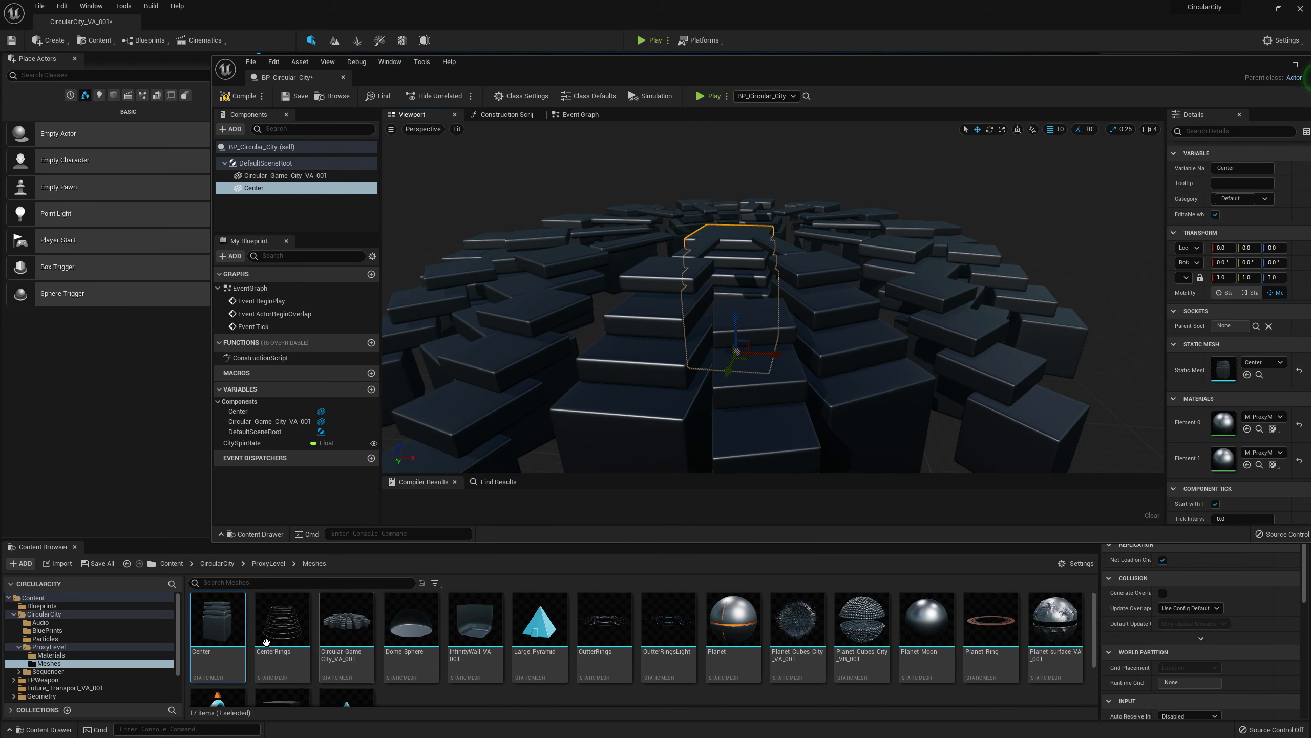
left_click_drag(266, 641, 287, 206)
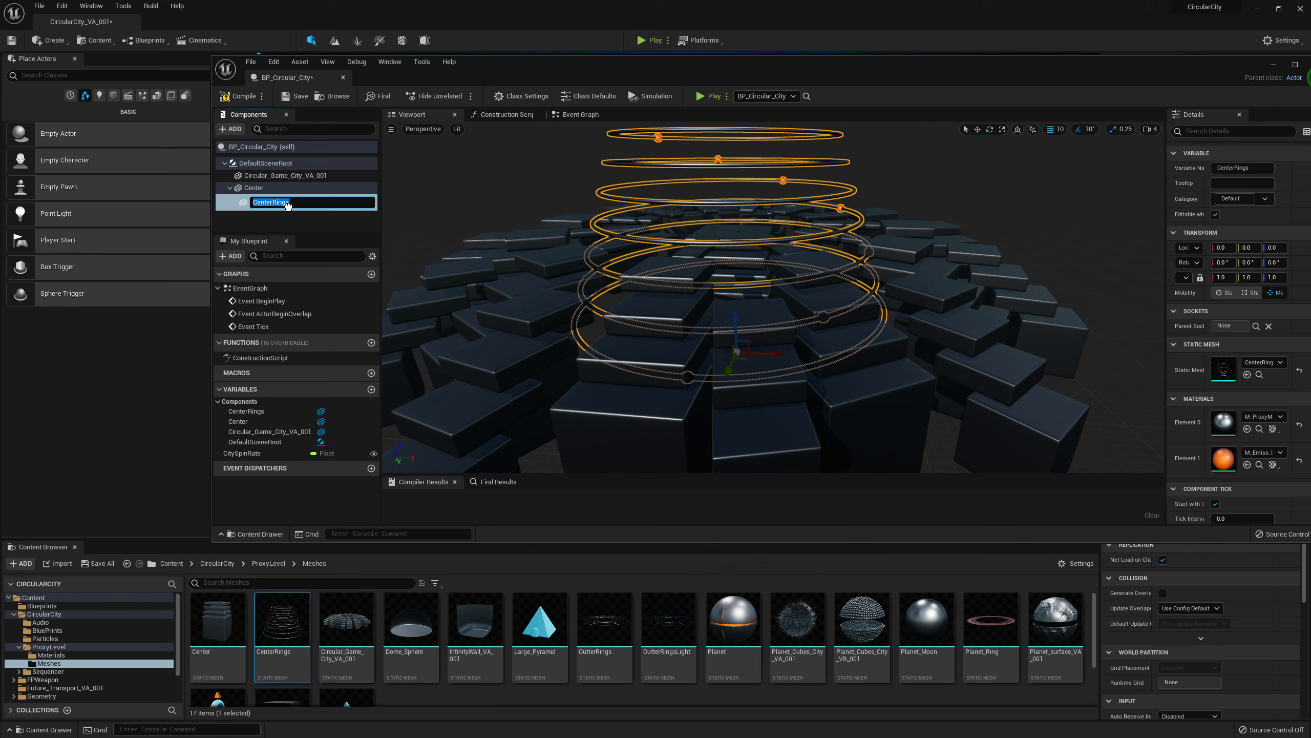
left_click(241, 216)
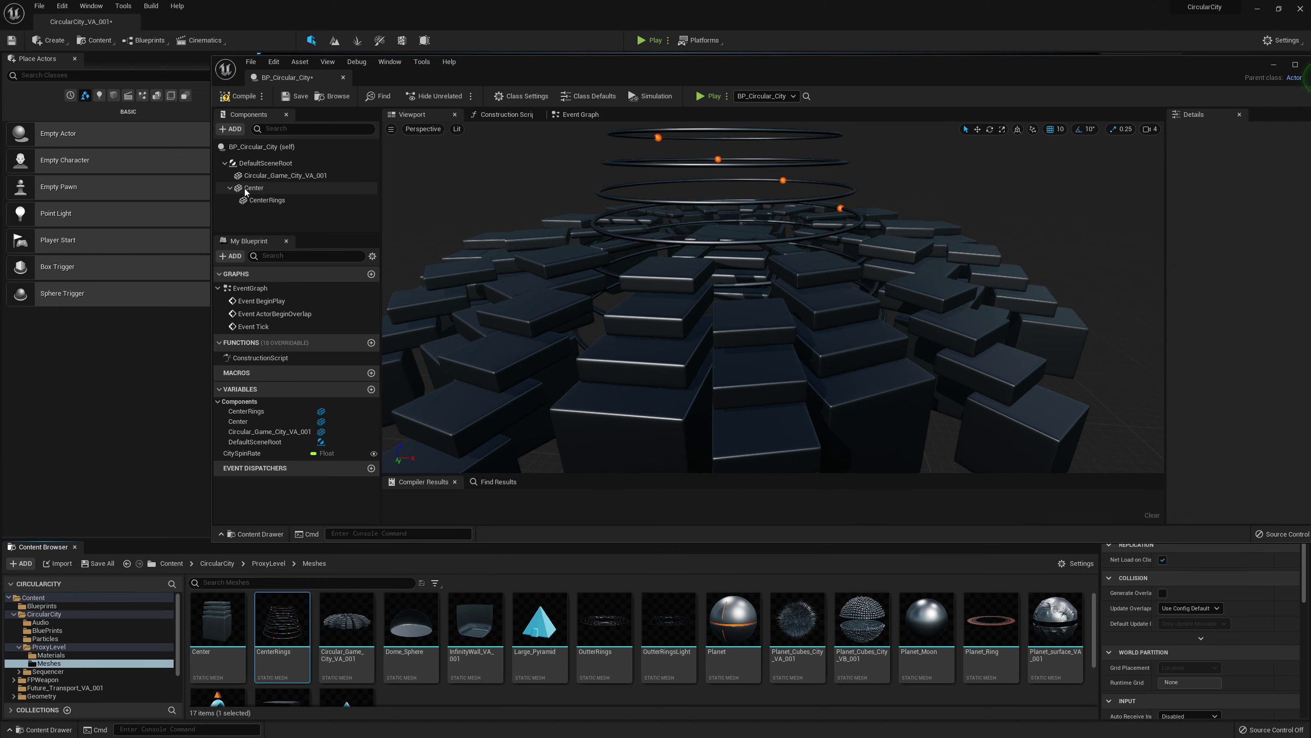
- Try making Center the root component, undo it, and attach CenterRings directly to DefaultSceneRoot
left_click_drag(246, 192, 258, 163)
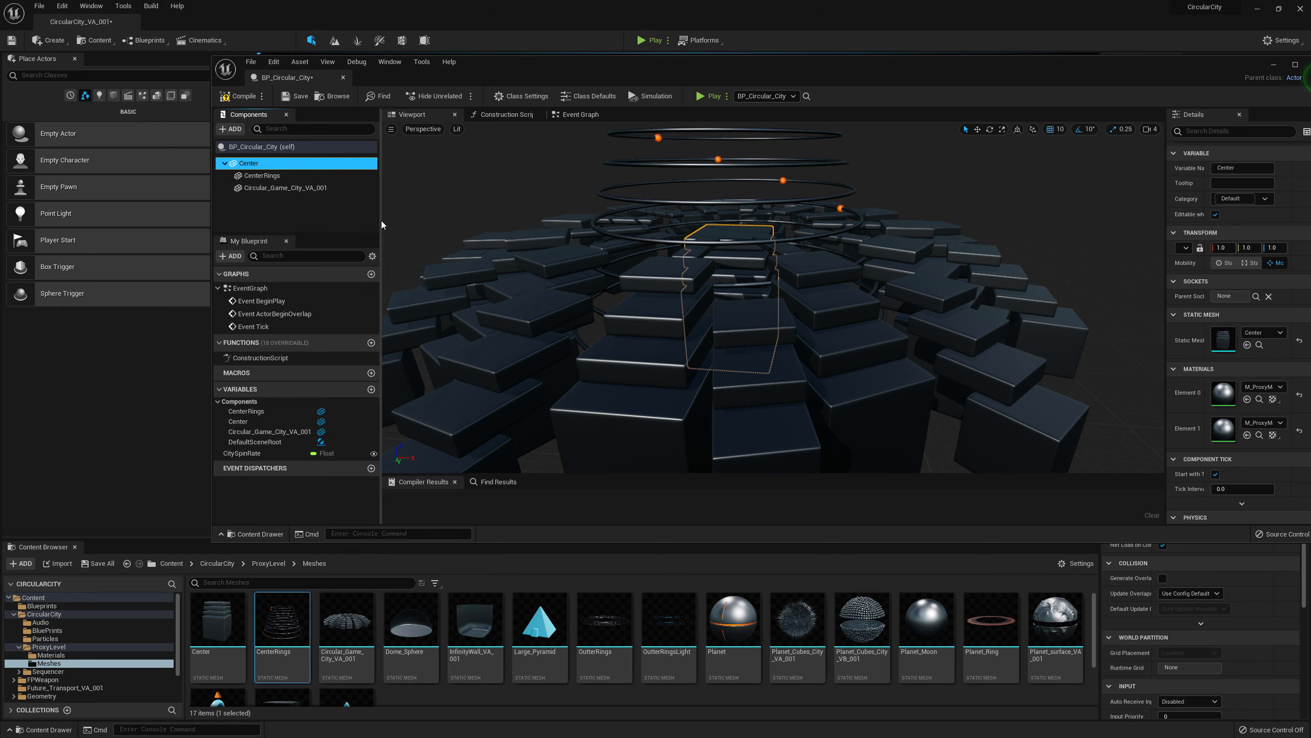
key("ctrl+z")
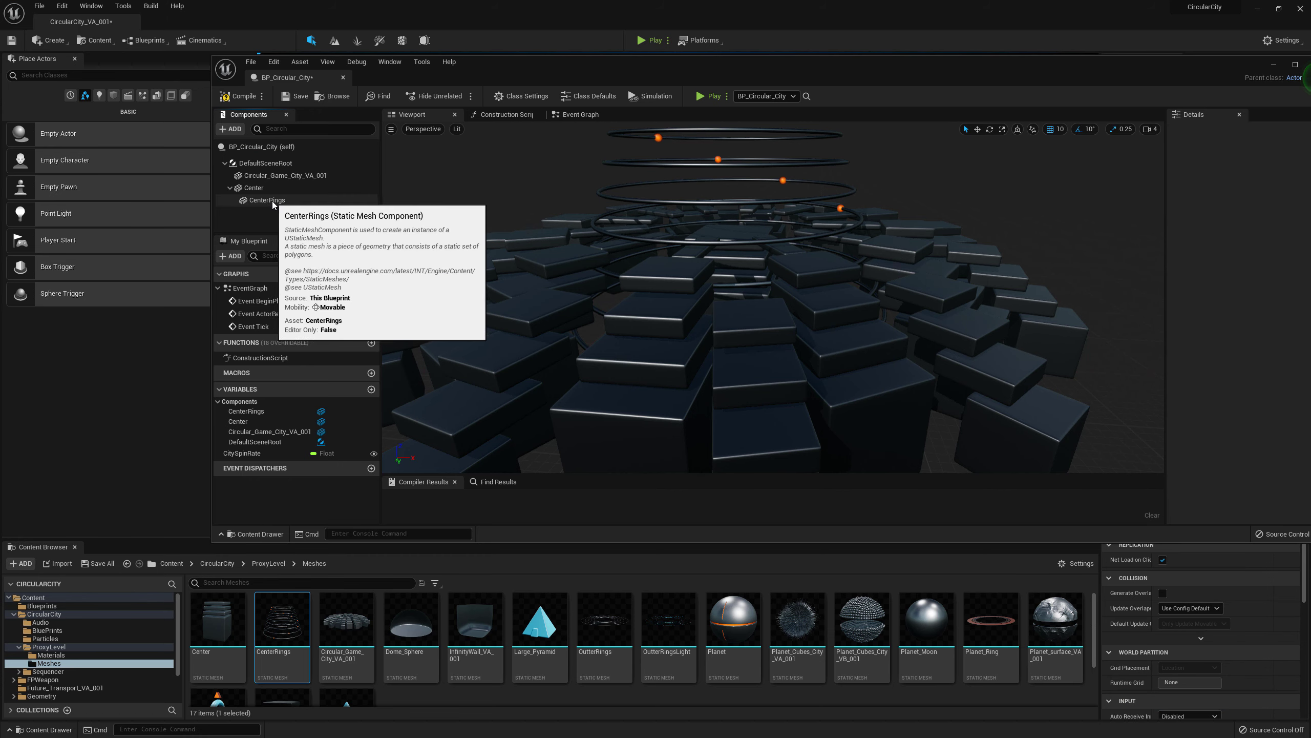
left_click_drag(270, 201, 292, 163)
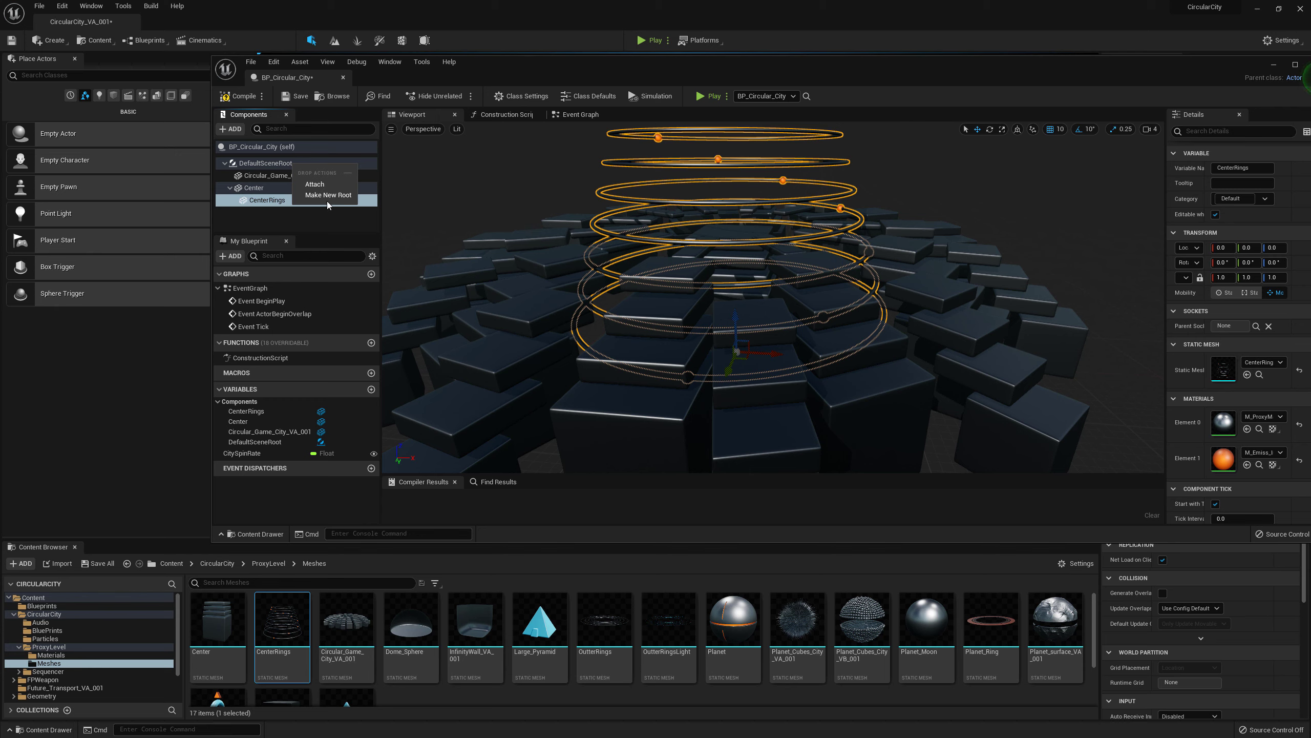
left_click(314, 184)
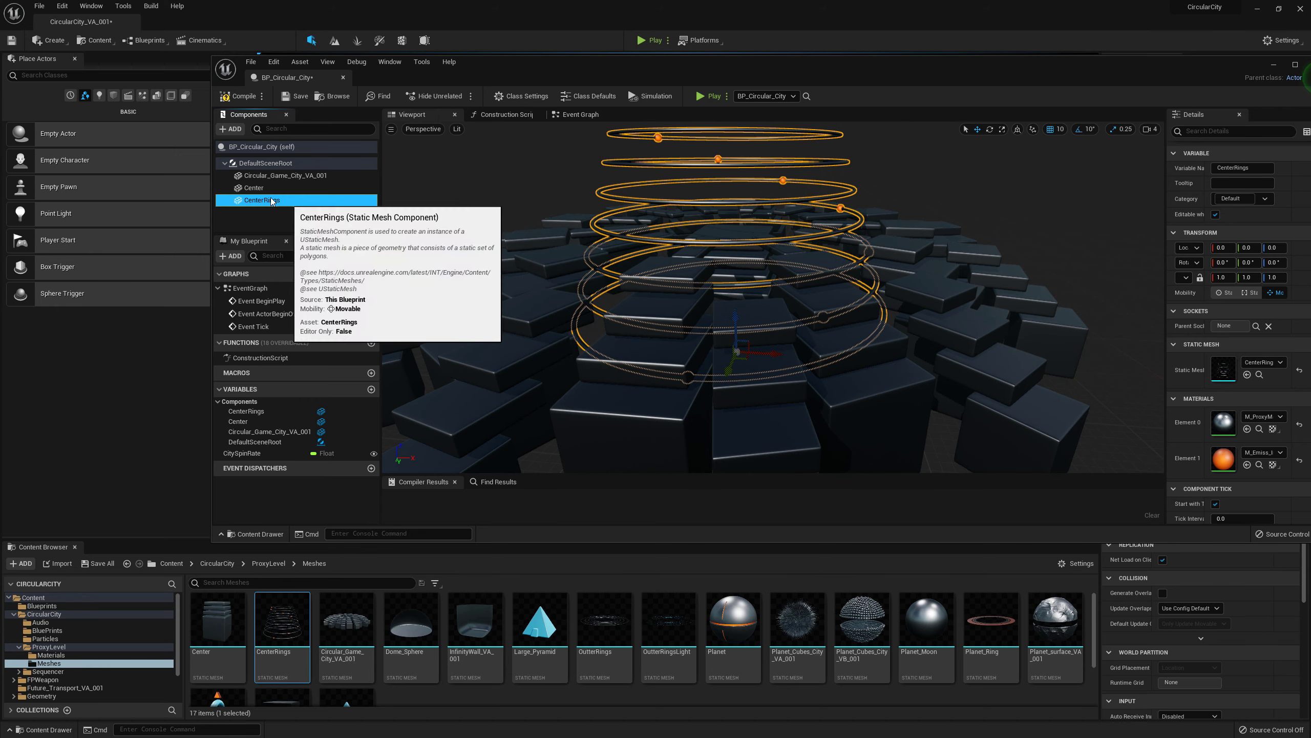
- Compare selecting DefaultSceneRoot with selecting Circular_Game_City_VA_001, and examine the combined city and rings from several angles
left_click(274, 164)
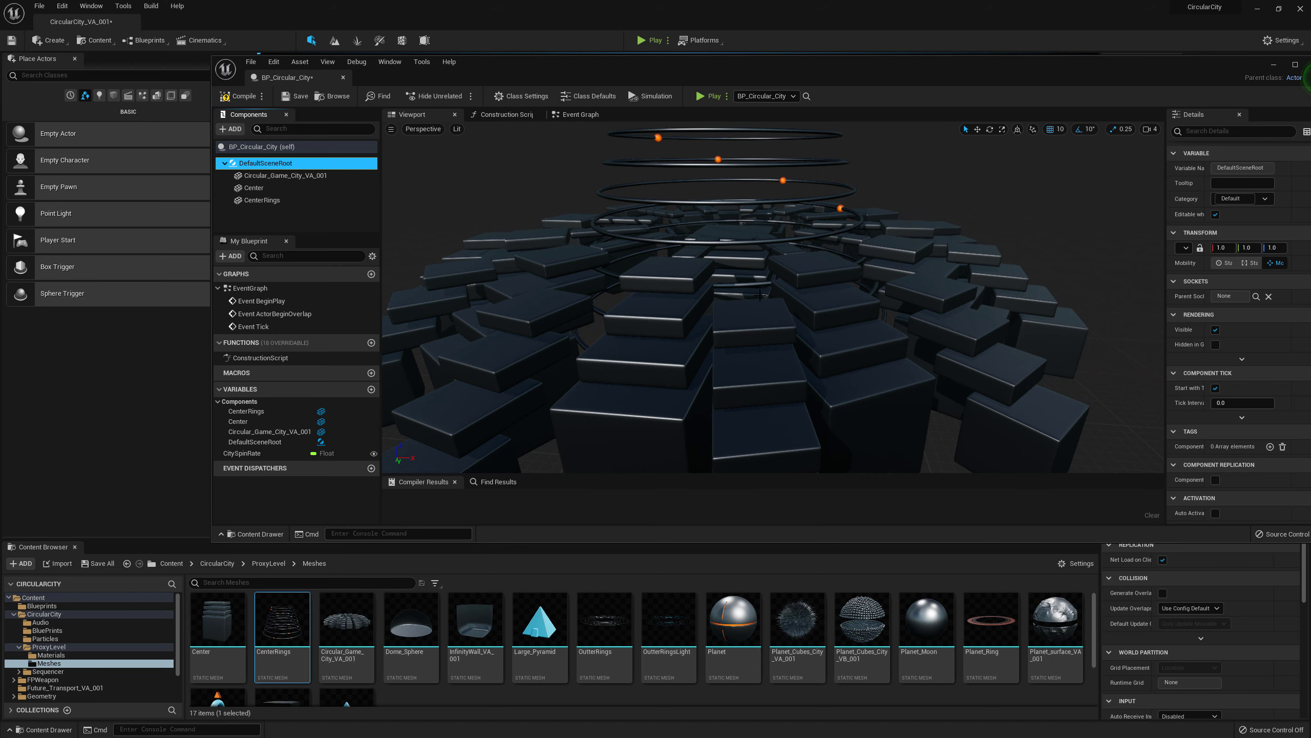
right_click_drag(692, 288, 671, 266)
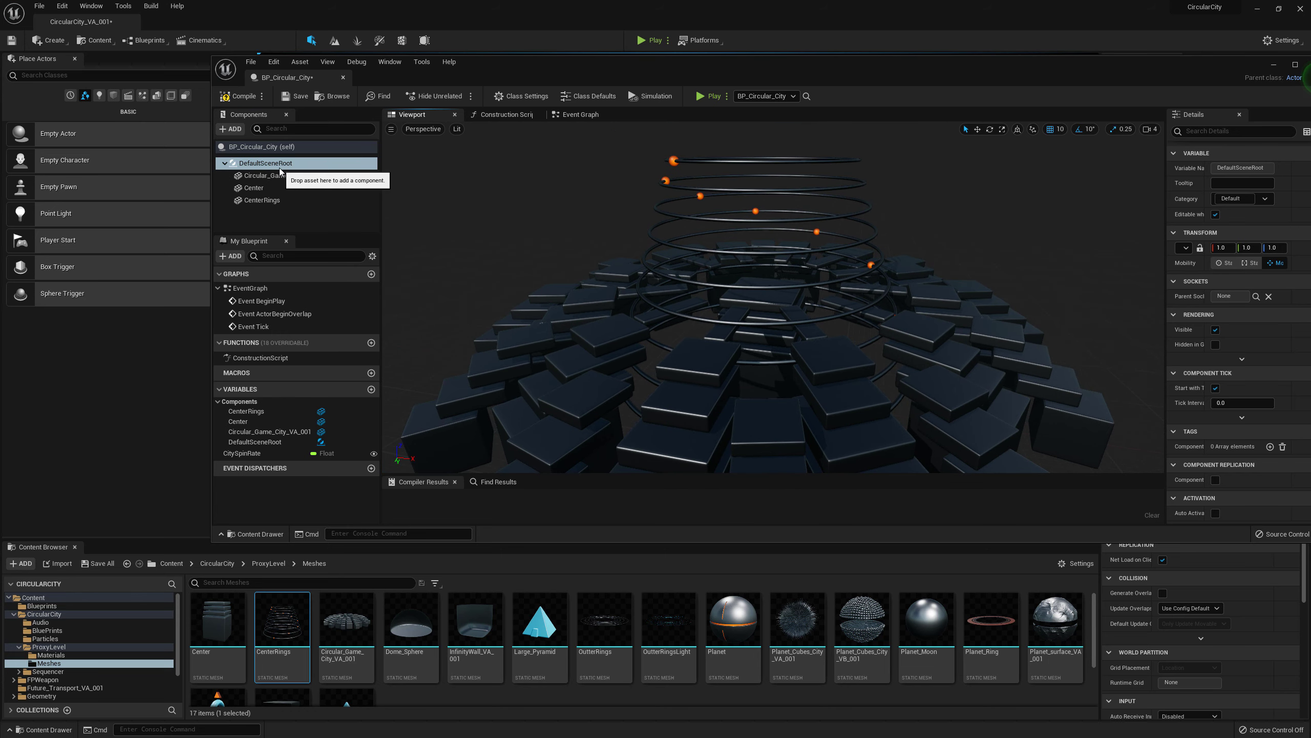
scroll(471, 294, "down", 4)
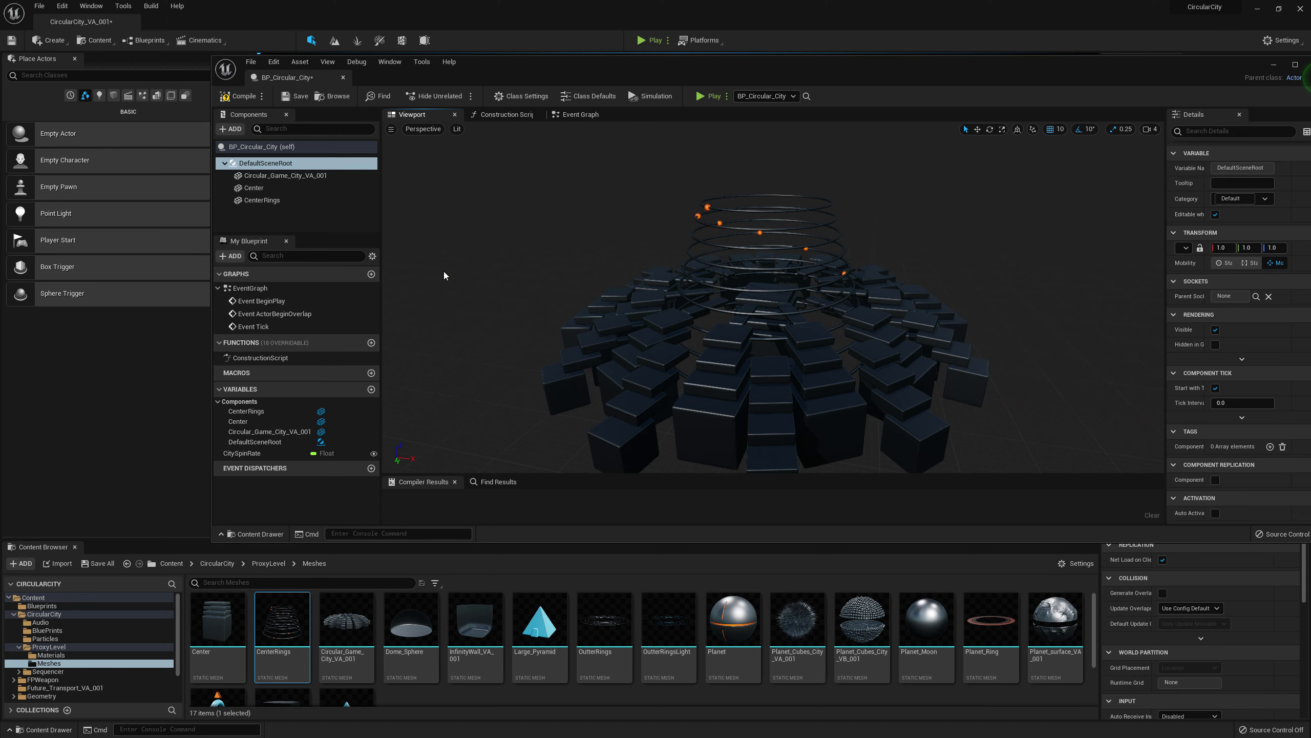
right_click_drag(515, 275, 515, 294)
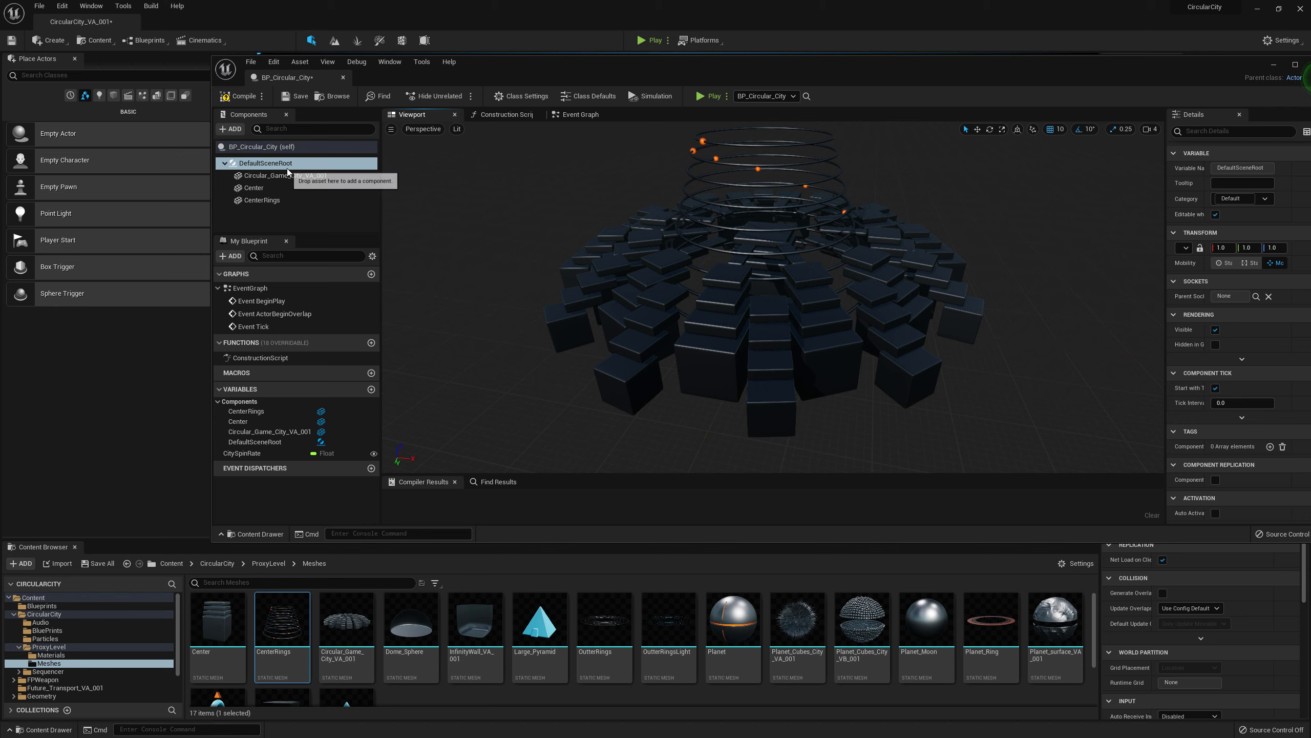
left_click(268, 177)
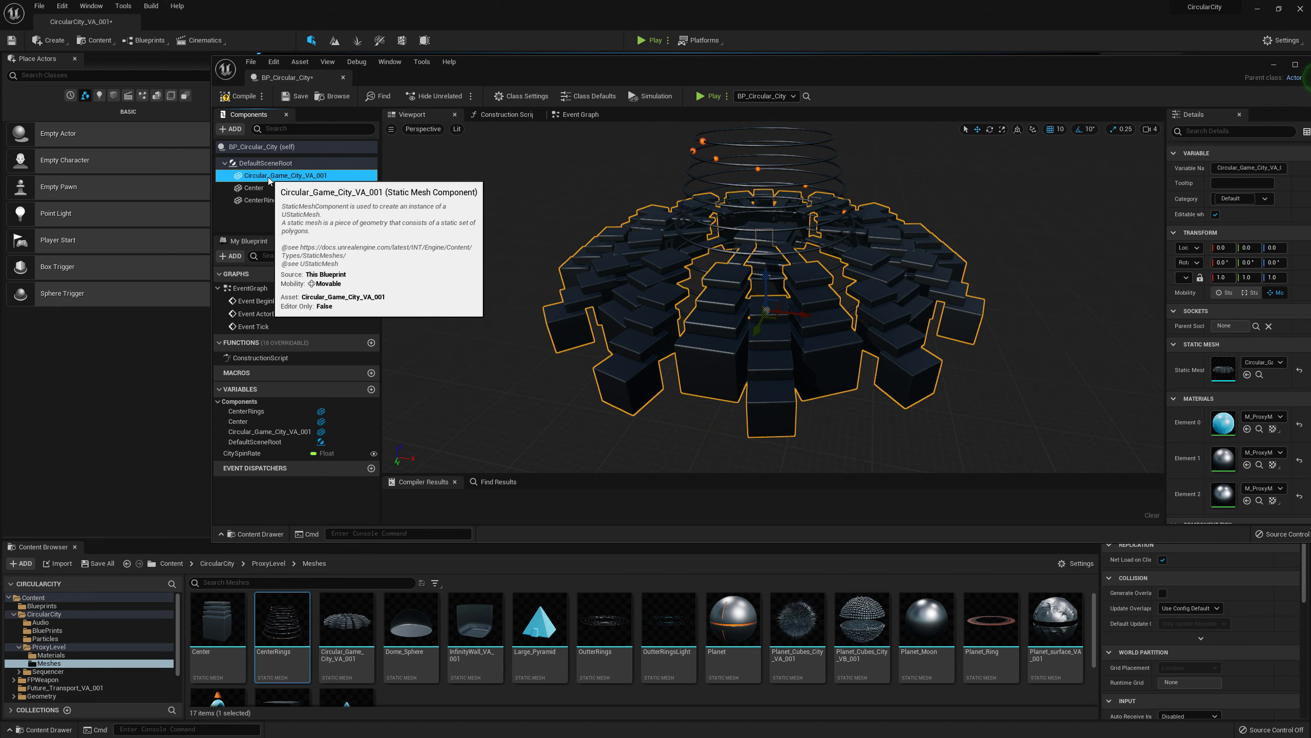
left_click(266, 163)
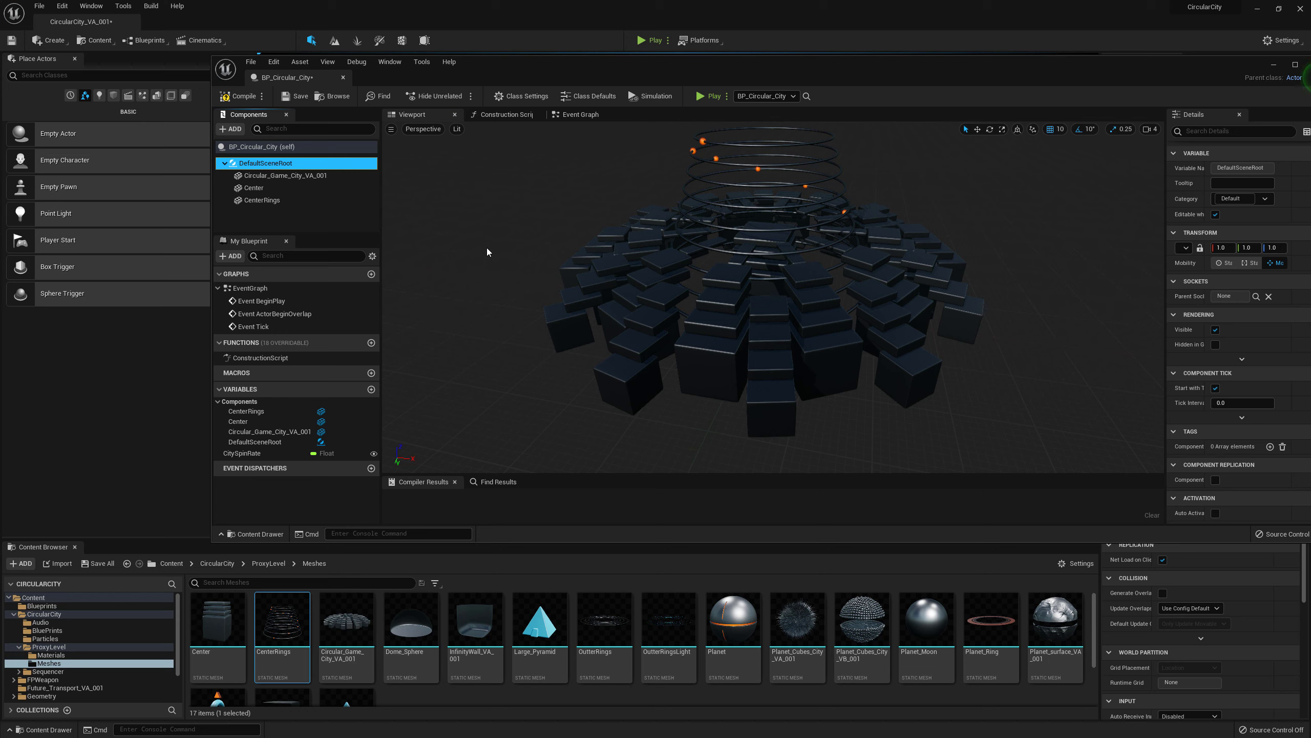
right_click_drag(755, 318, 810, 317)
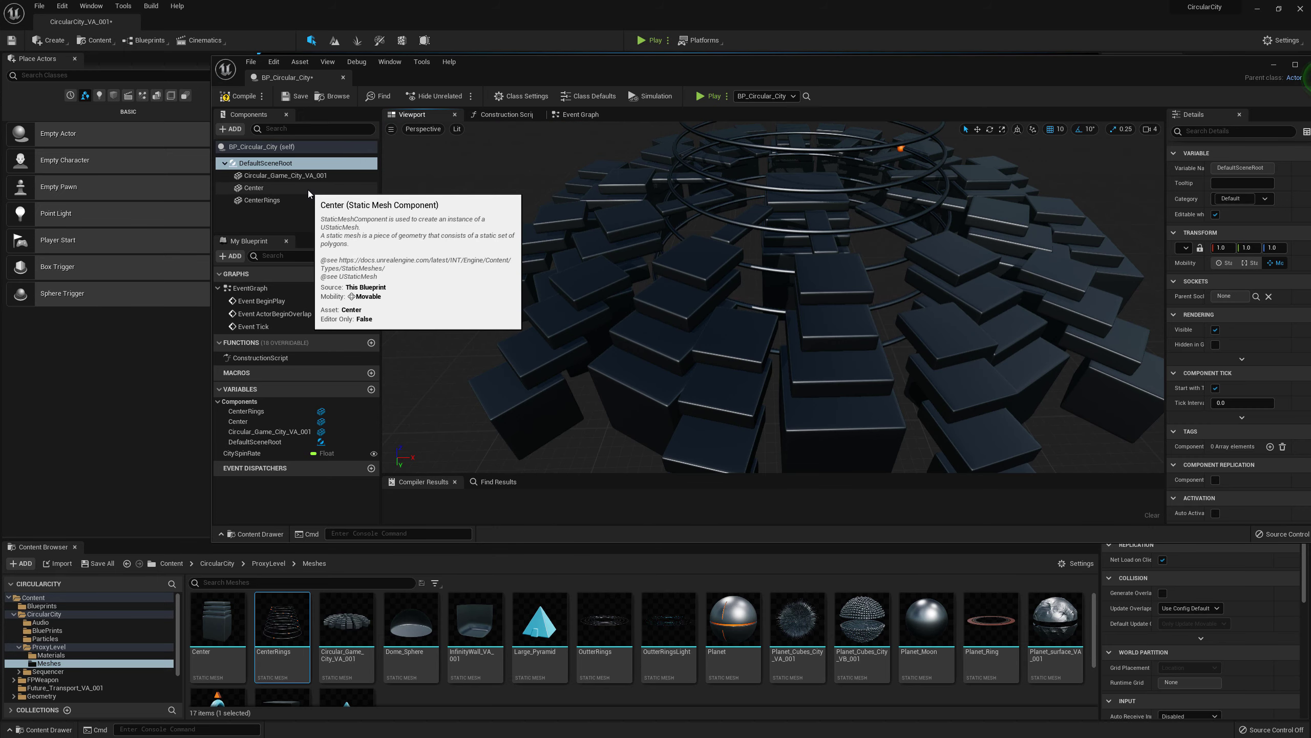
- Add a Scene component beneath the Circular_Game_City_VA_001 mesh component
left_click(285, 178)
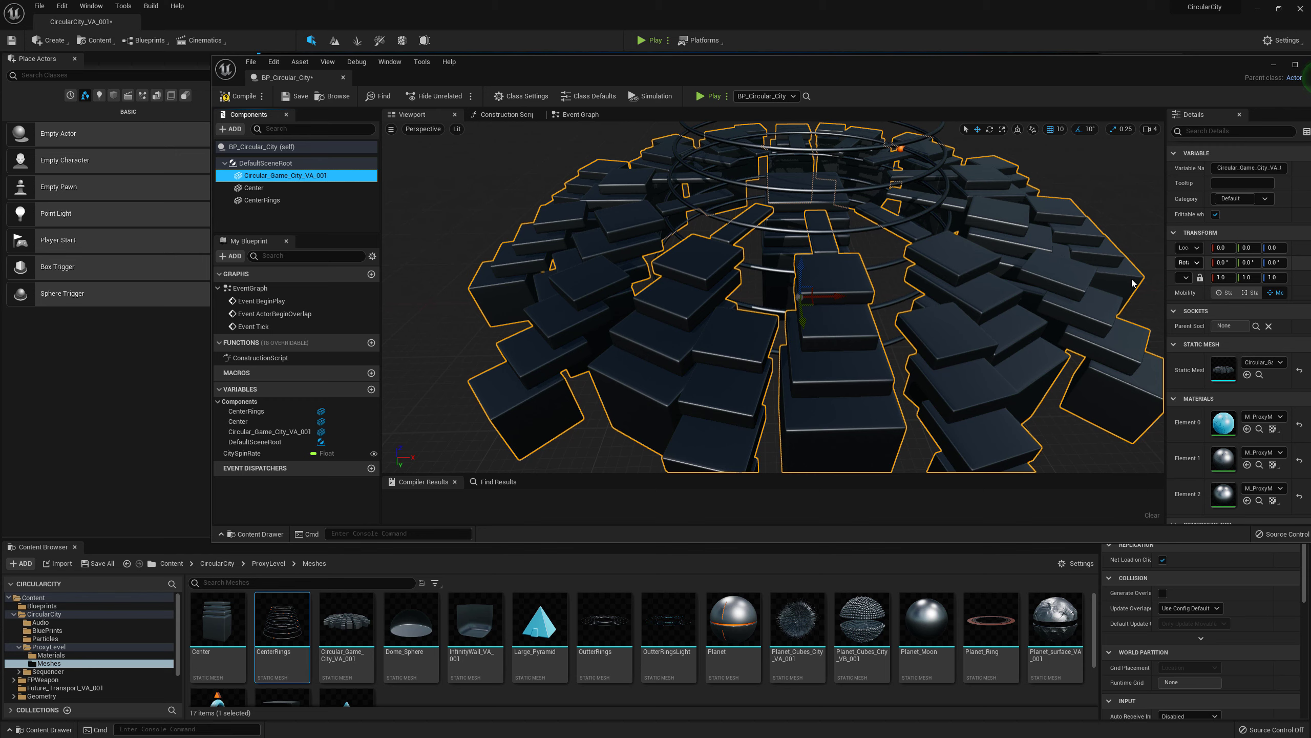
left_click(225, 129)
left_click_drag(344, 178, 349, 337)
scroll(266, 309, "down", 10)
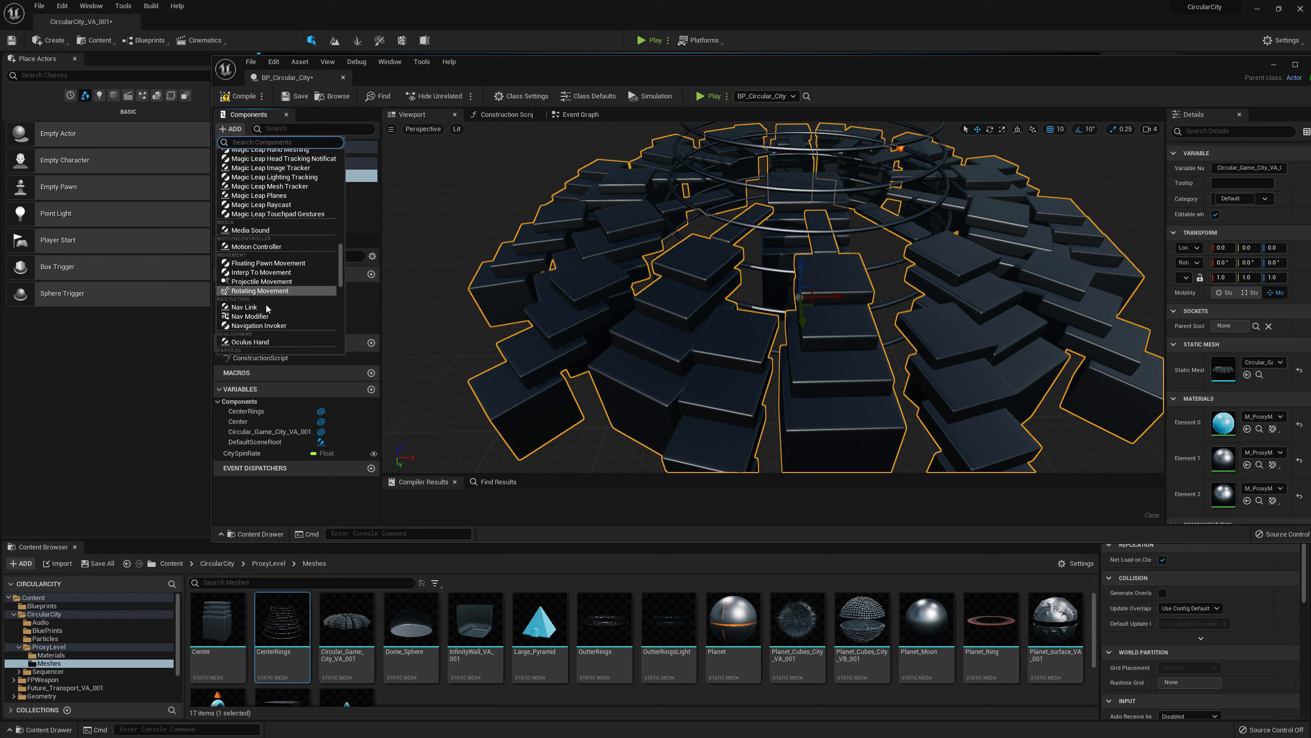
scroll(266, 304, "down", 10)
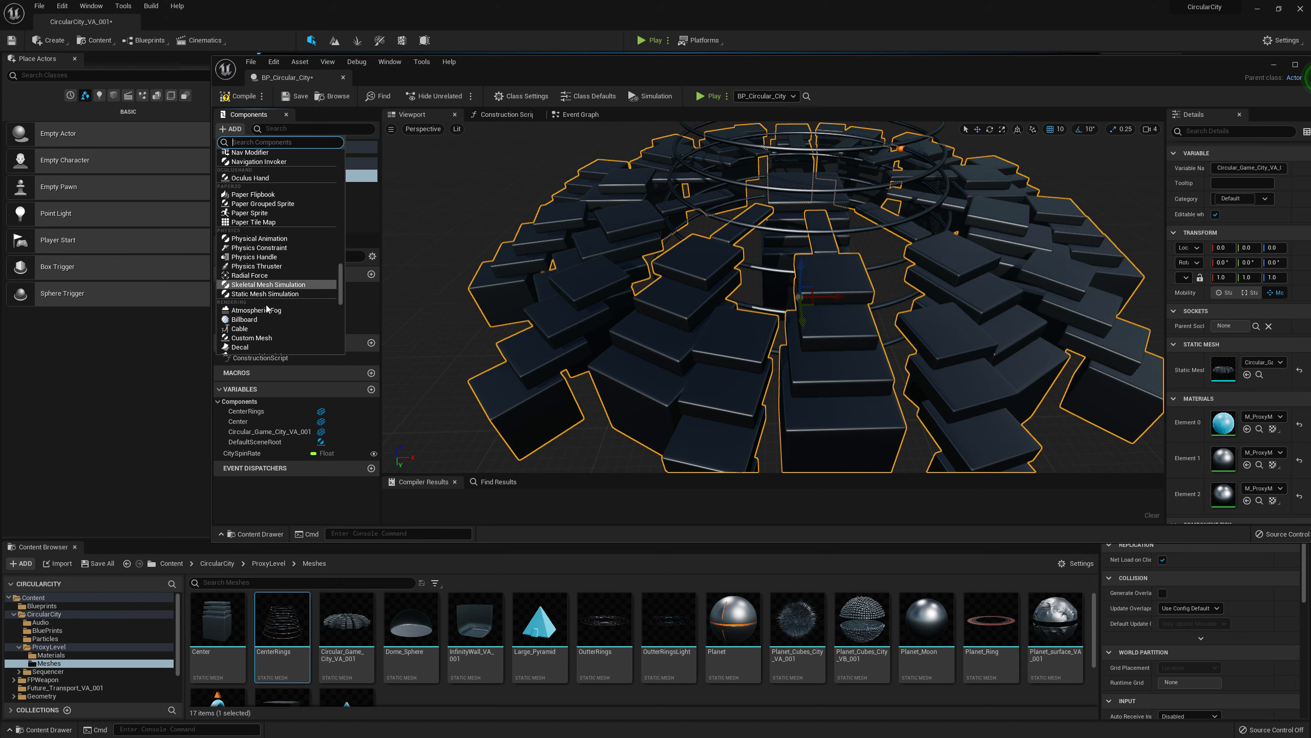
scroll(266, 308, "down", 8)
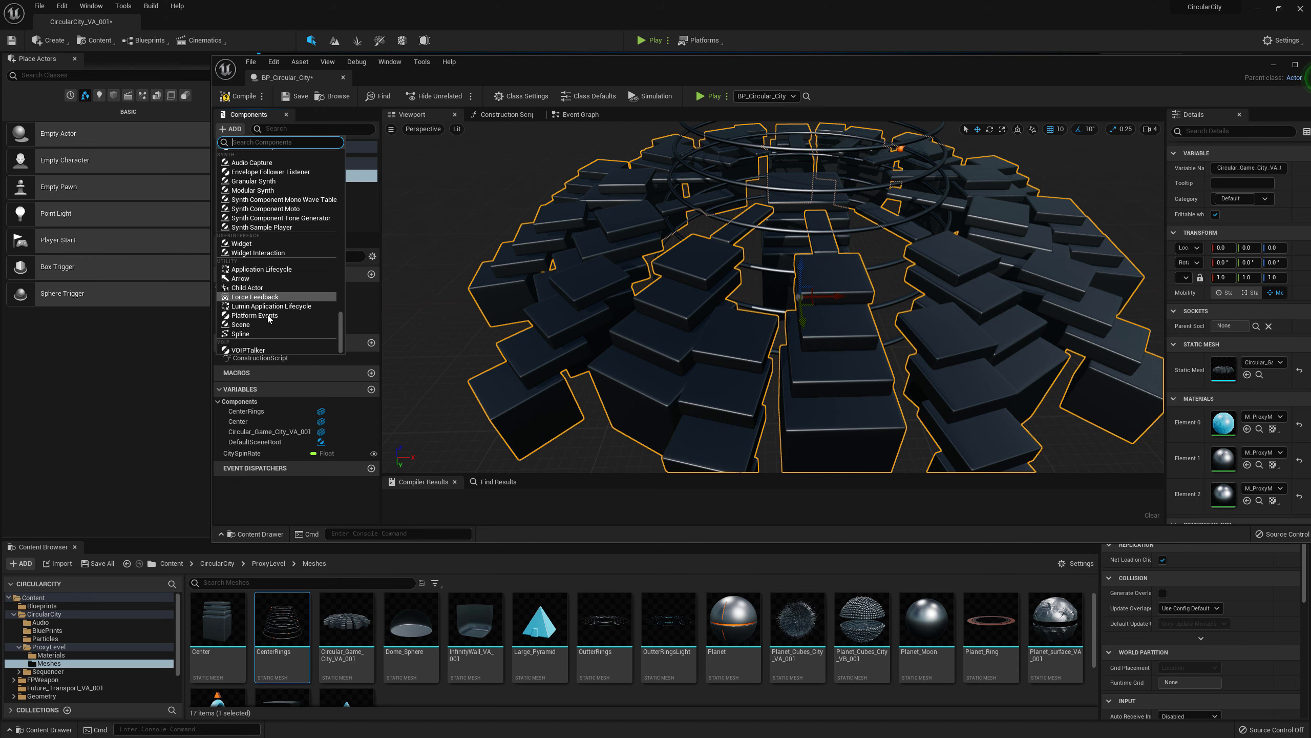
left_click(263, 323)
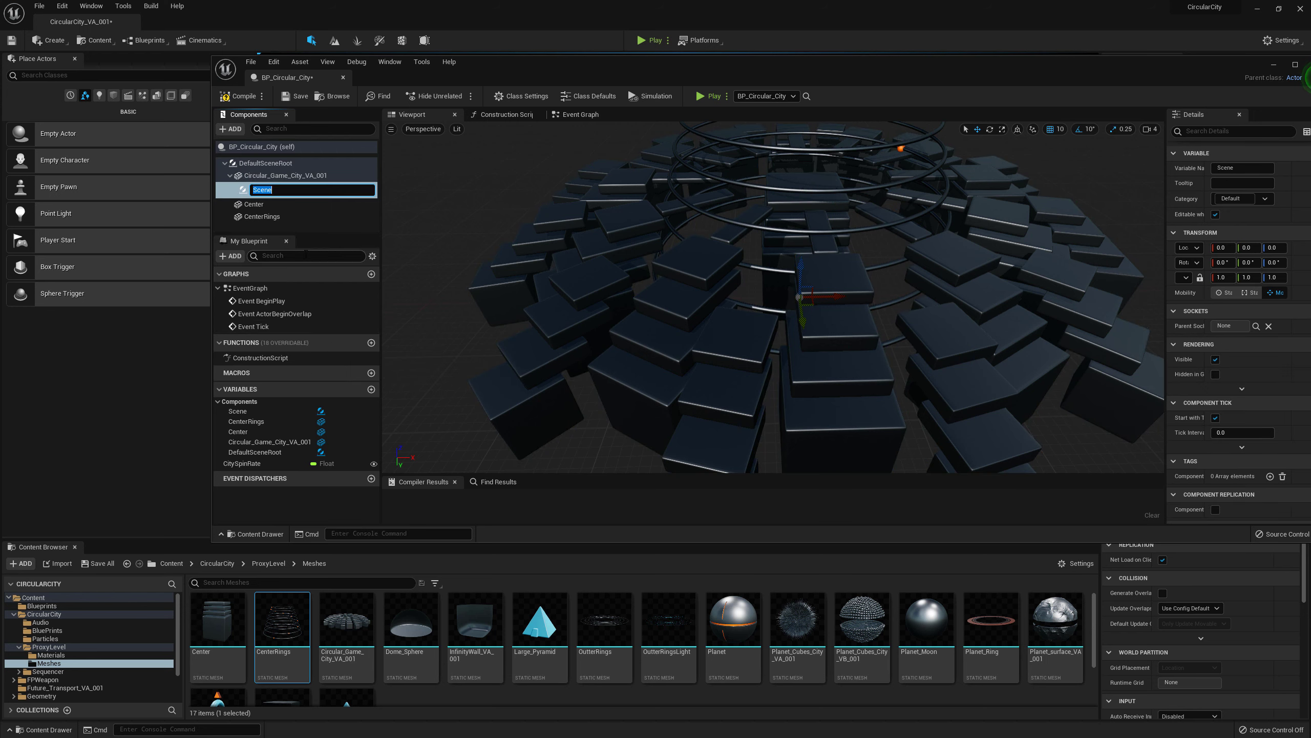
left_click(246, 199)
- Reattach the Scene component directly to DefaultSceneRoot, and select the Circular_Game_City_VA_001 component
left_click(255, 188)
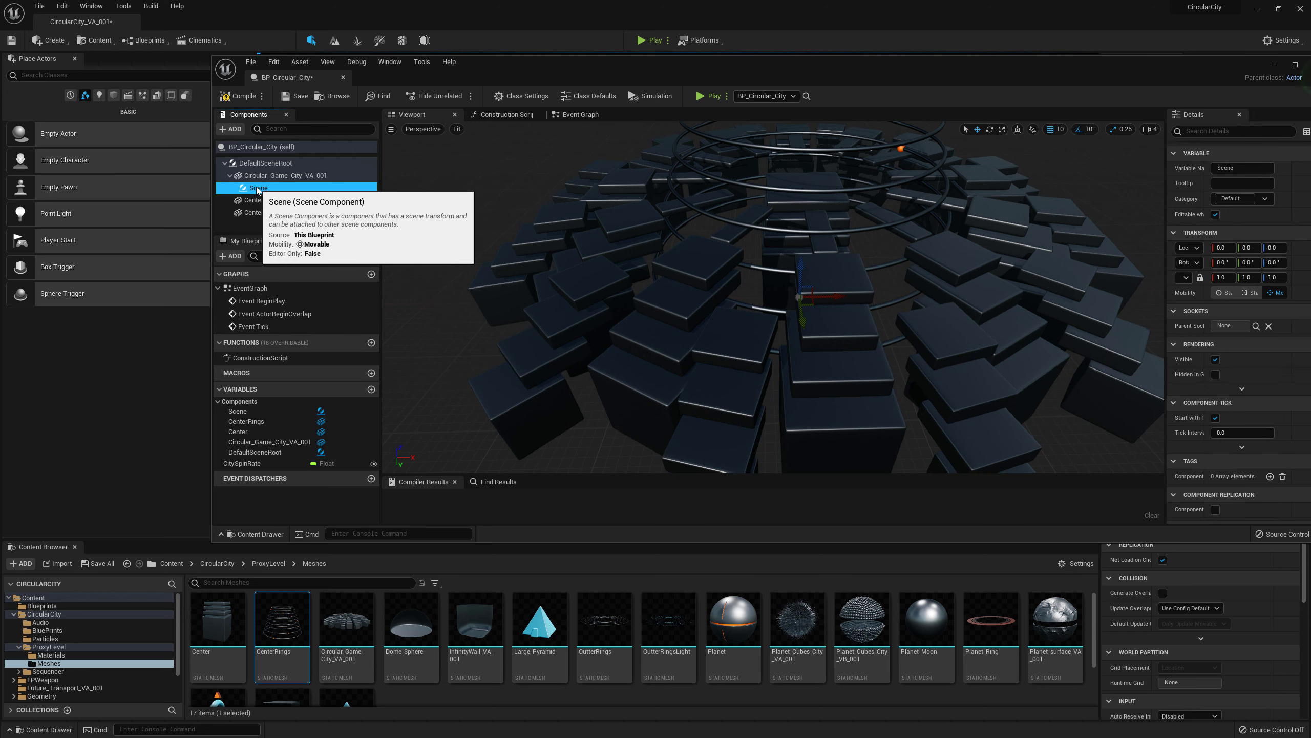
left_click_drag(256, 189, 259, 169)
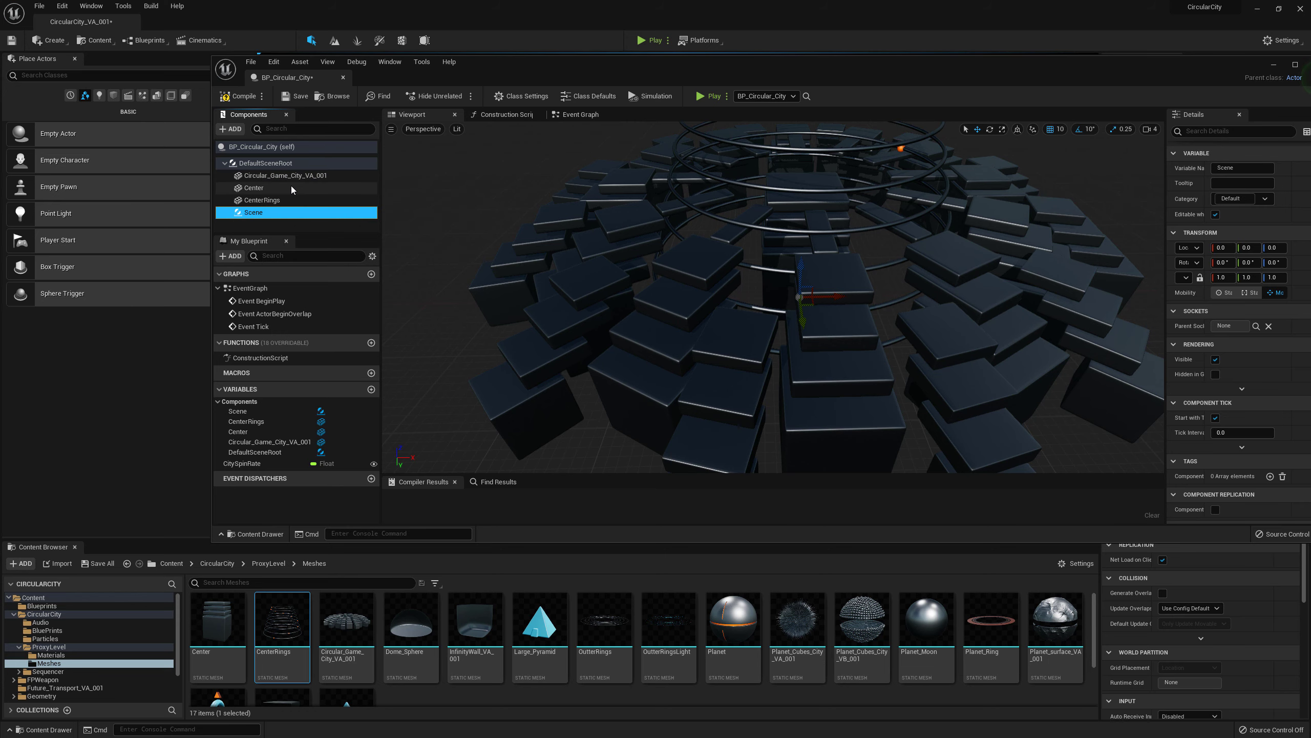
left_click(265, 177)
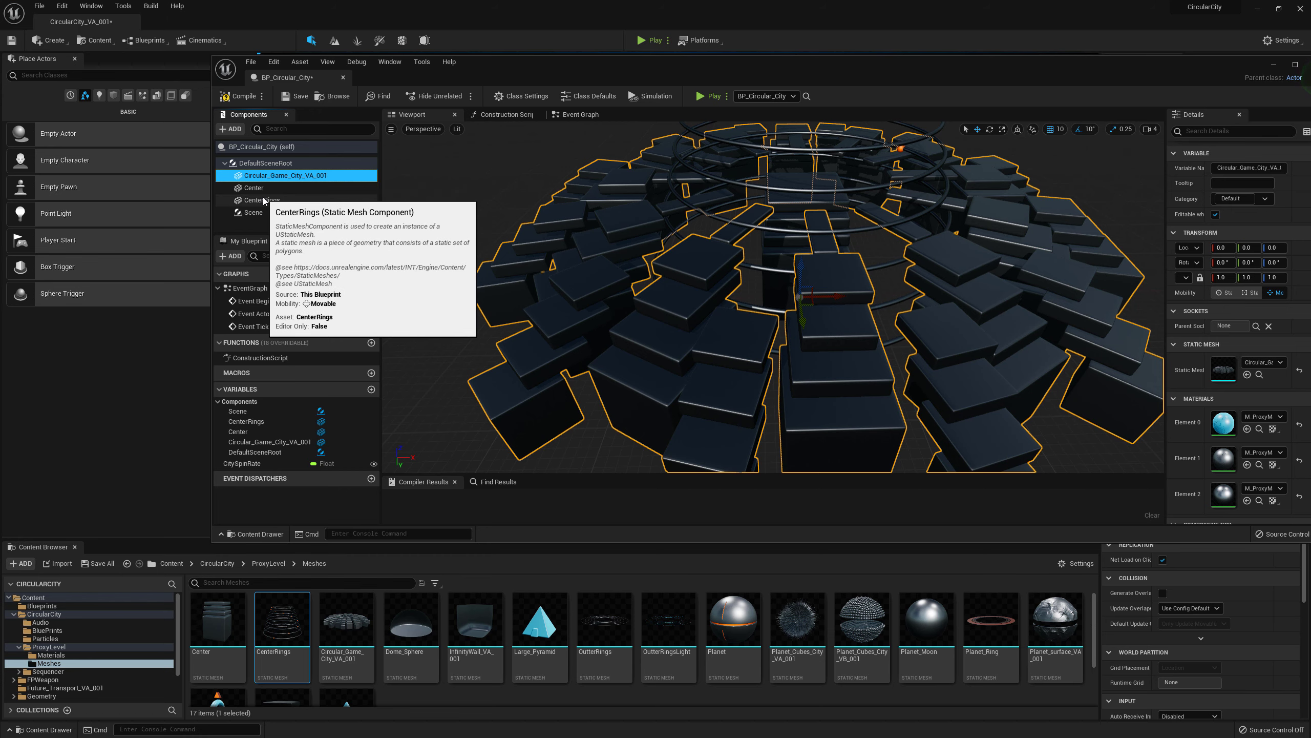
- Attach Center, CenterRings and Circular_Game_City_VA_001 as children of the Scene component
left_click(262, 197, "shift")
left_click_drag(262, 175, 254, 216)
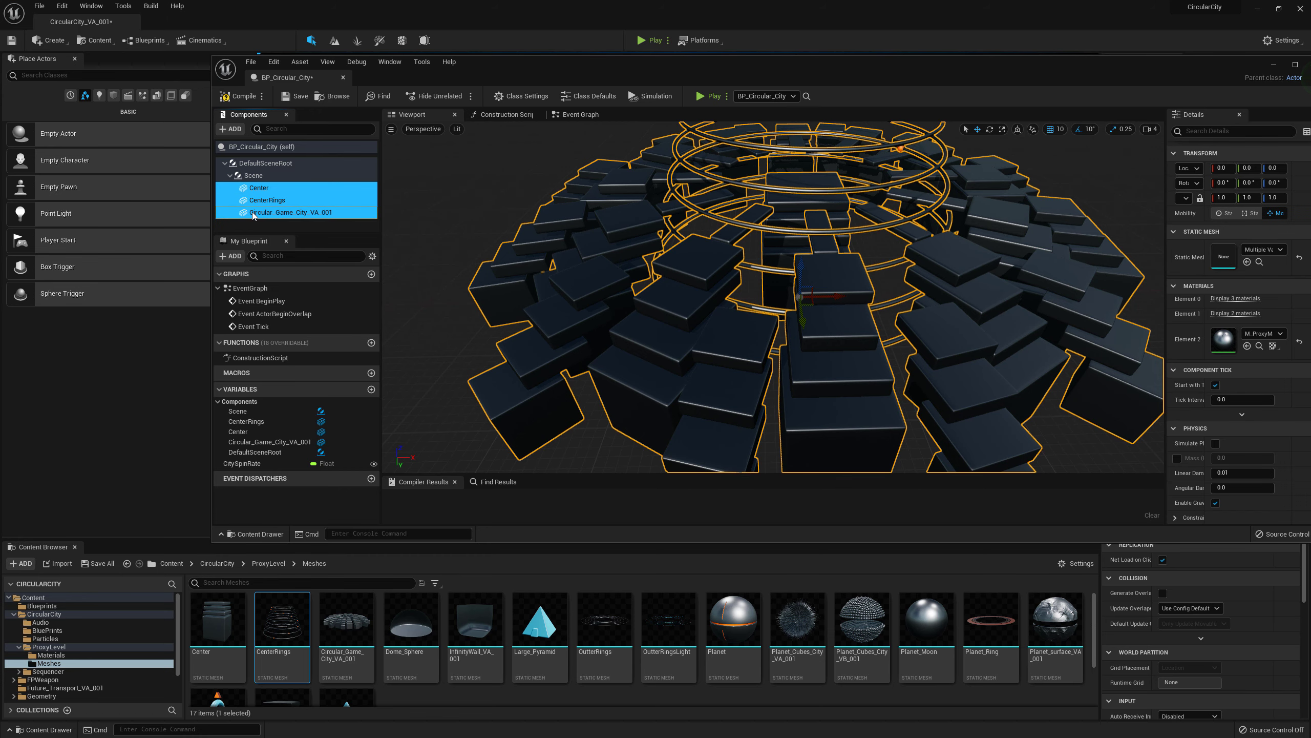
- Try moving the Scene component together with its child meshes, compare it with DefaultSceneRoot, and undo the moves
left_click(254, 176)
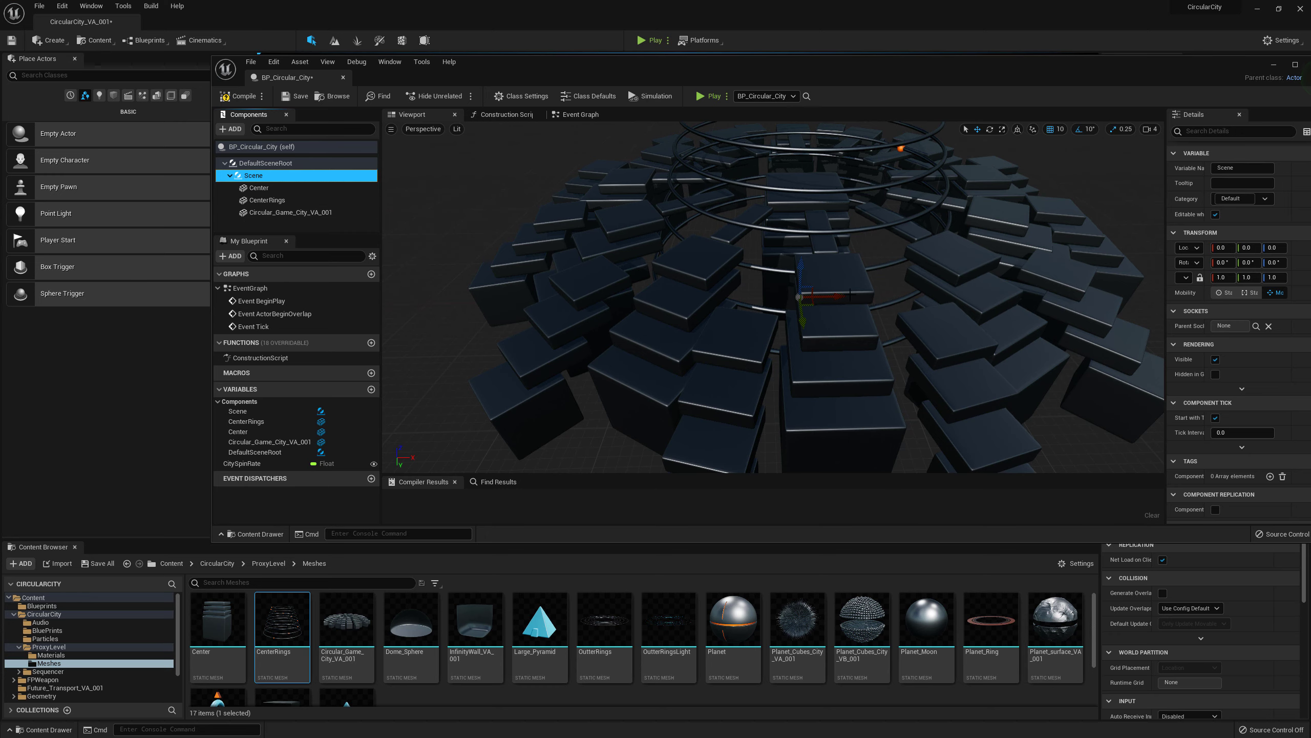
left_click_drag(826, 296, 768, 274)
key("ctrl+z")
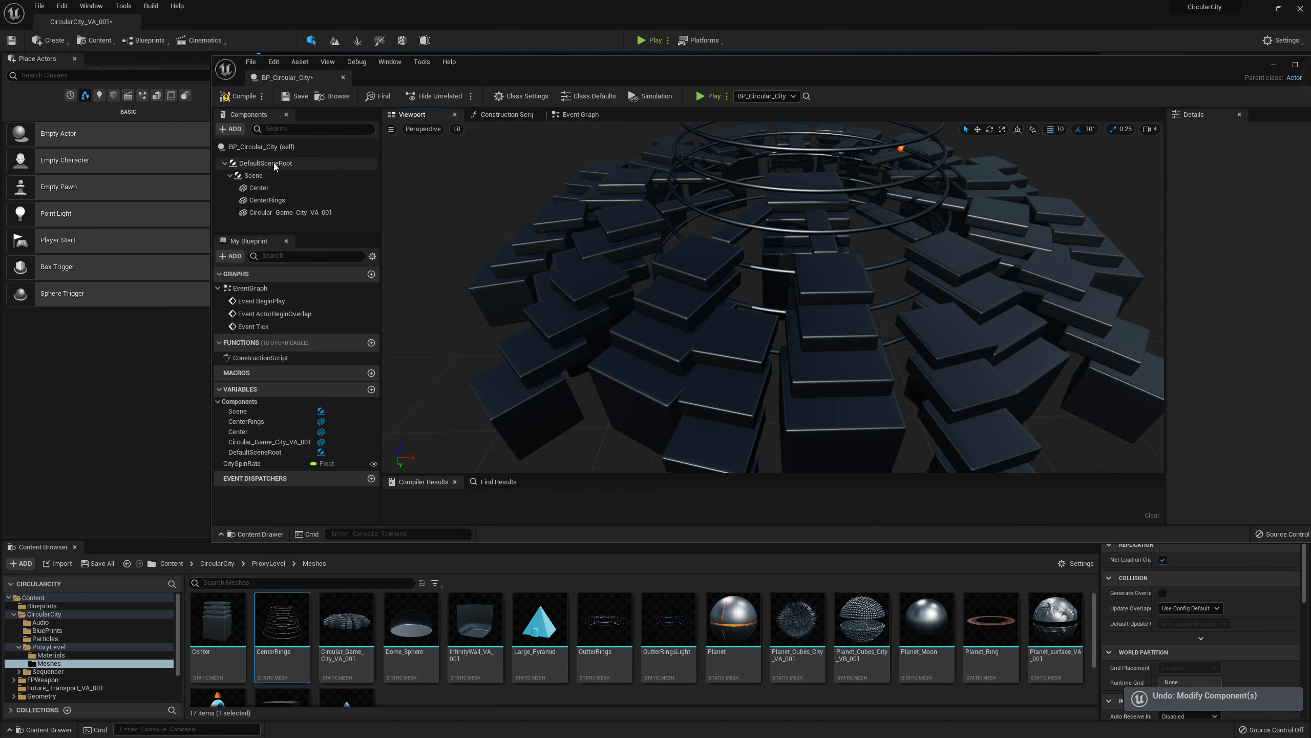
left_click(277, 164)
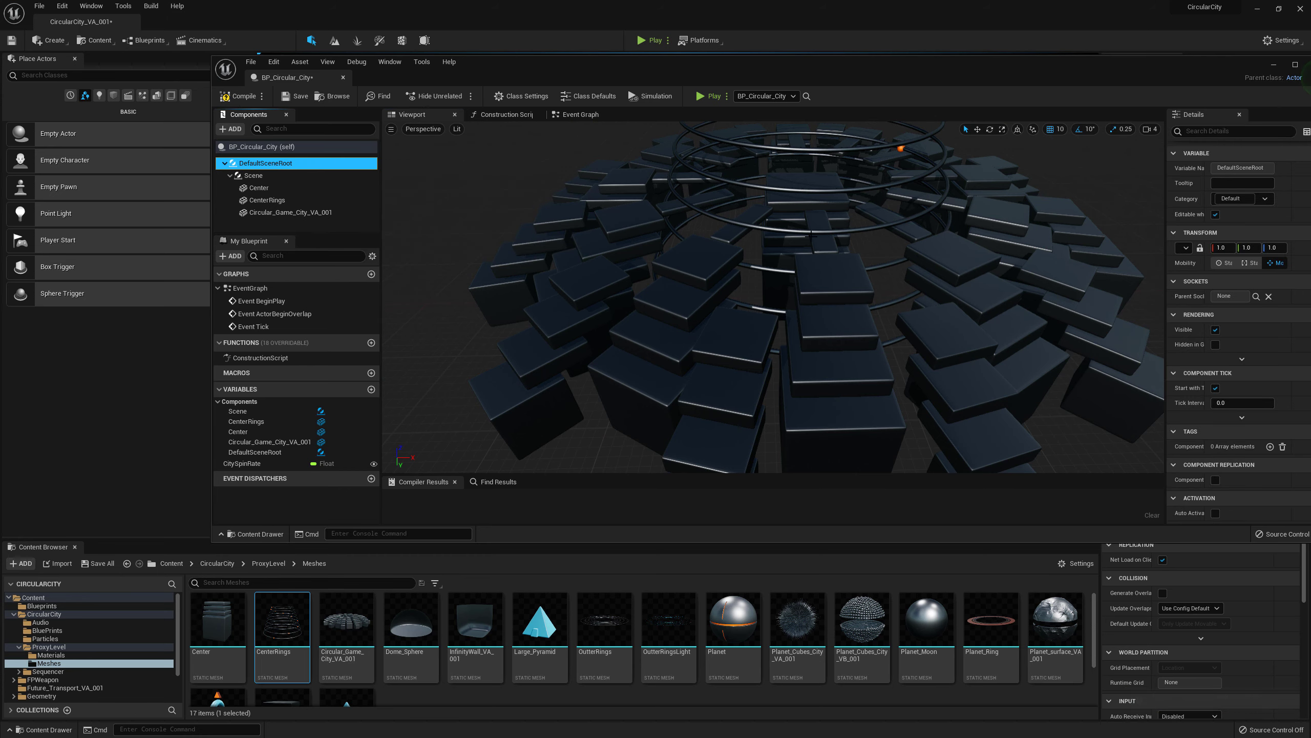
left_click_drag(800, 219, 655, 297, "alt")
left_click(280, 178)
key("ctrl+z")
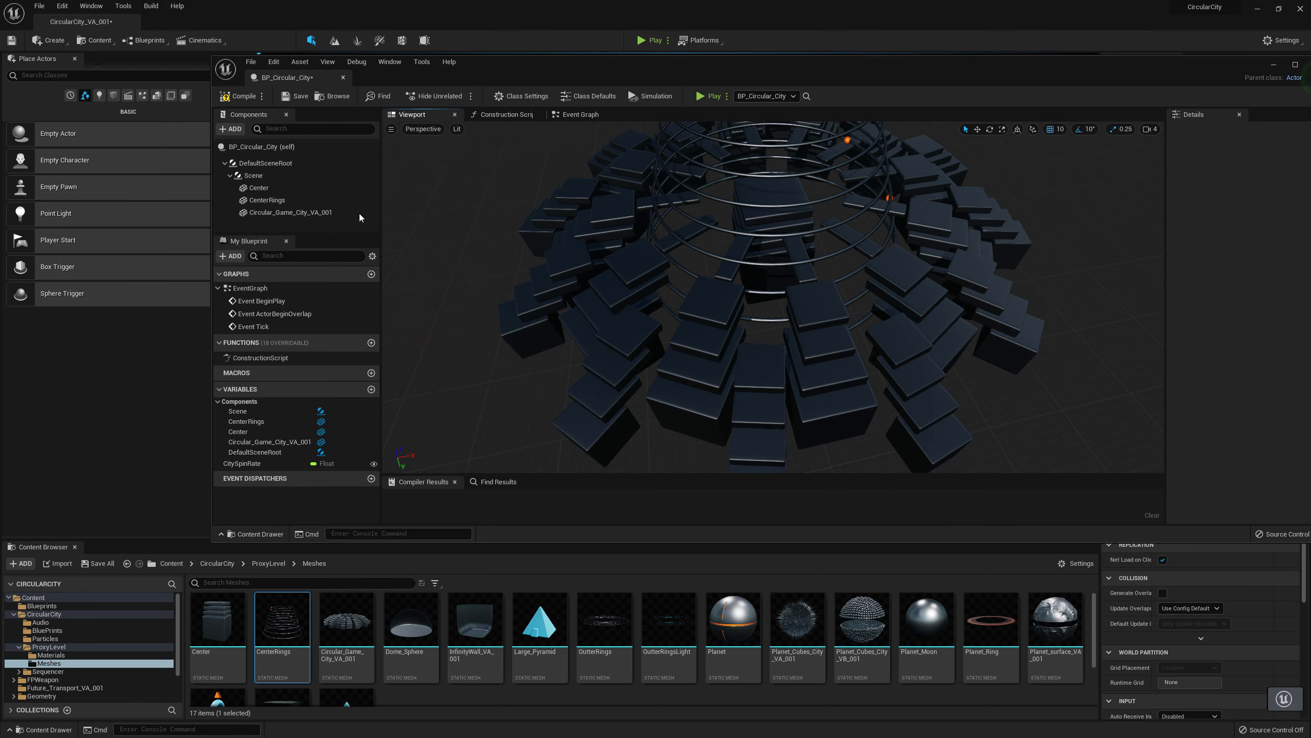
- Rename the Scene component as CenterRotation
left_click(269, 178)
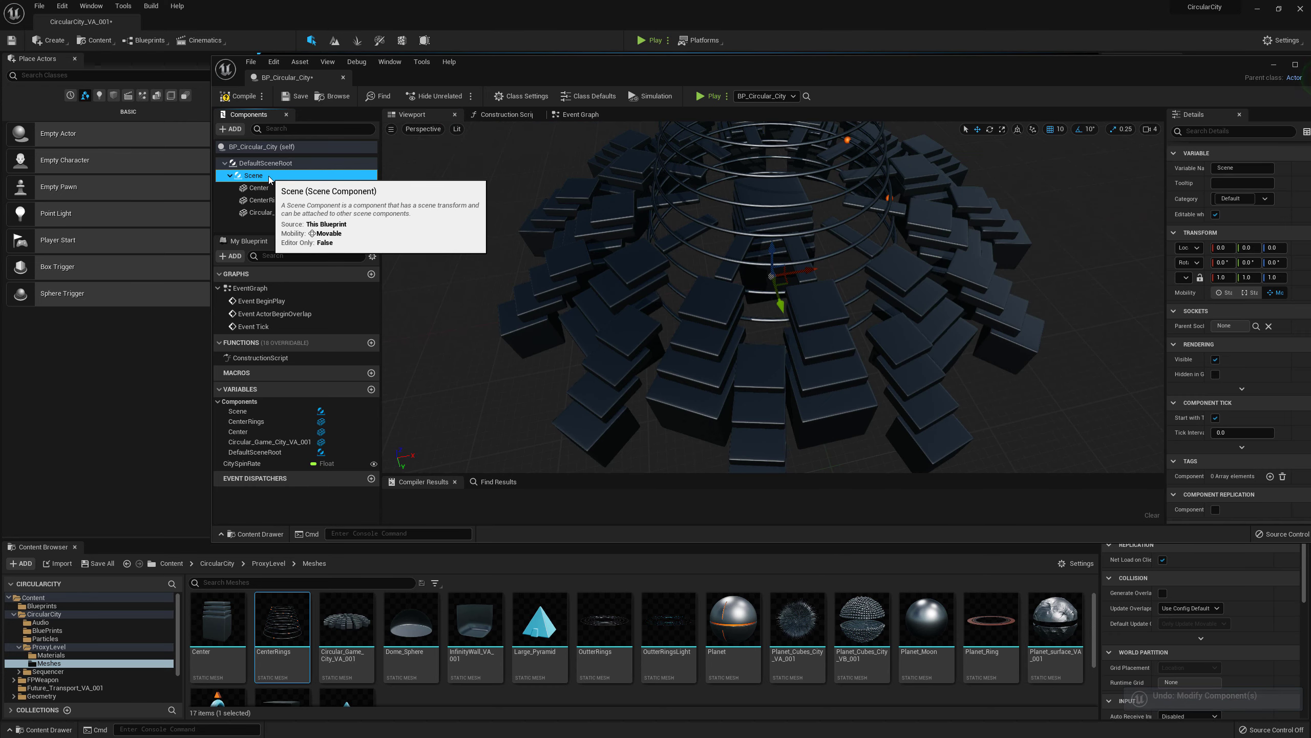
right_click(259, 176)
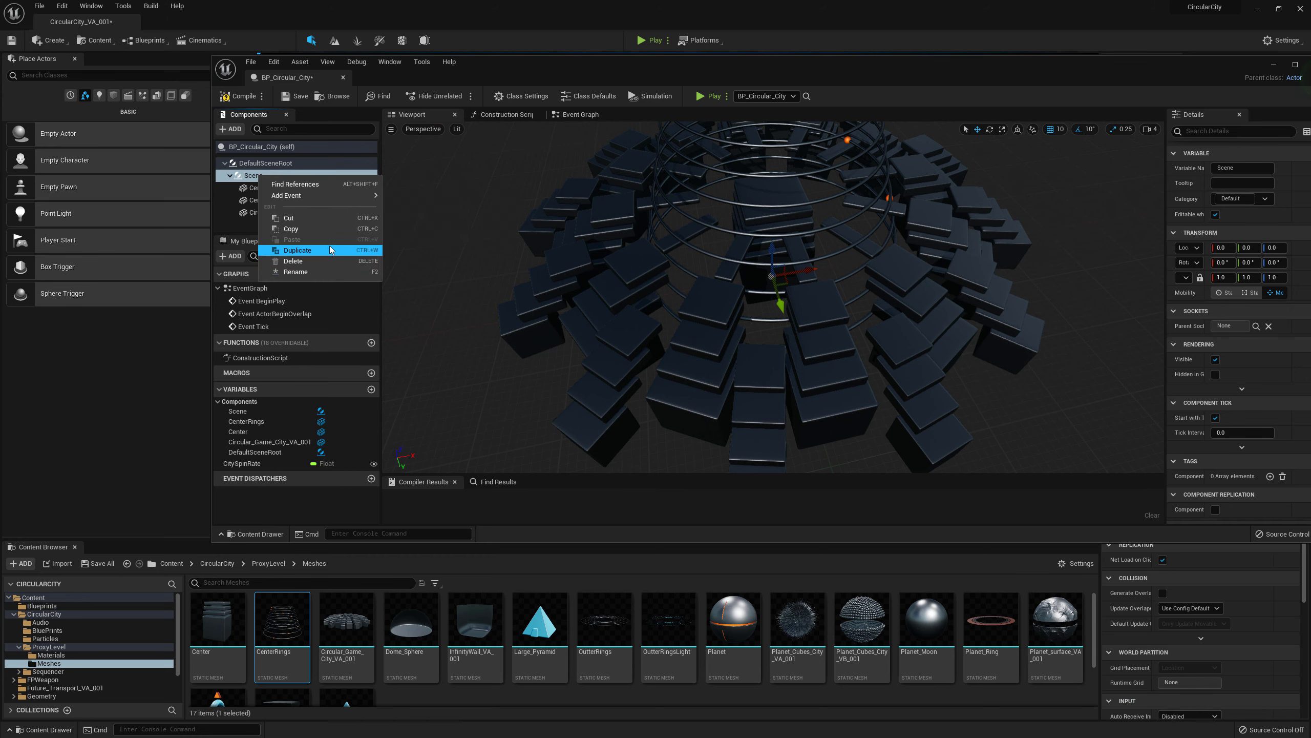
left_click(327, 272)
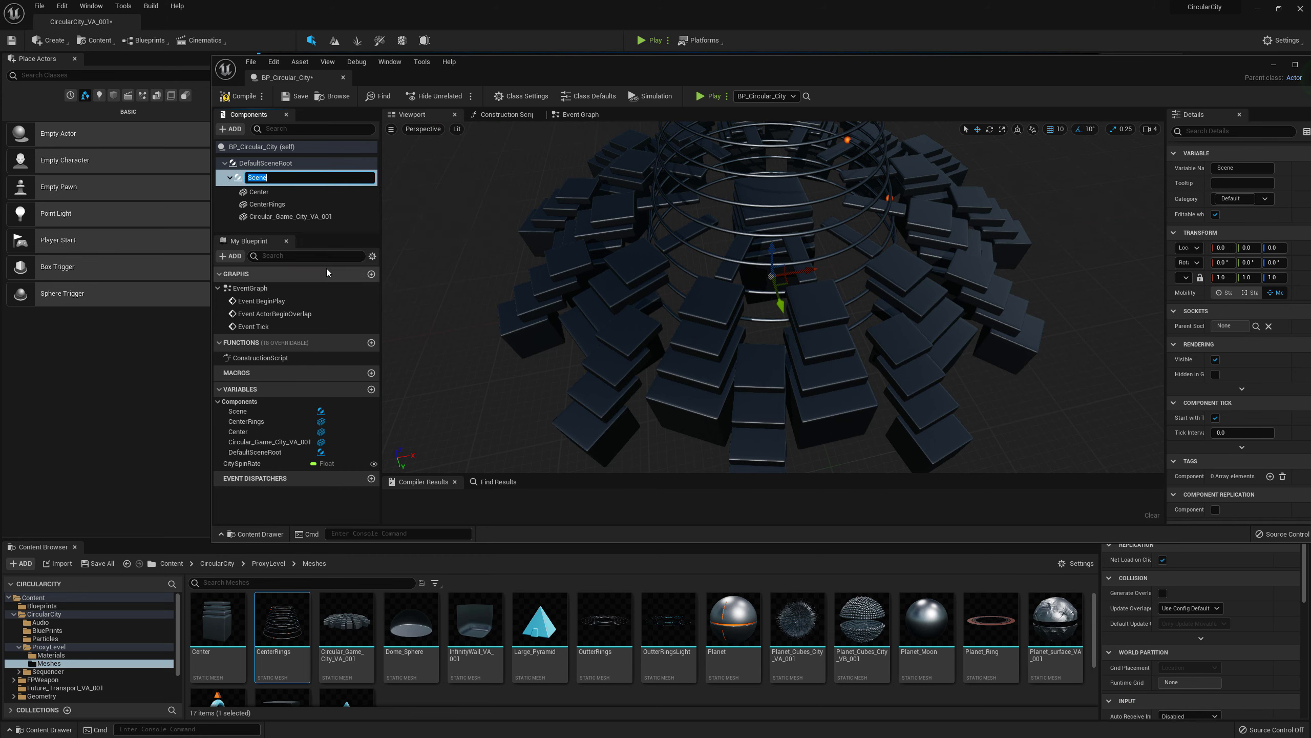
type("Center")
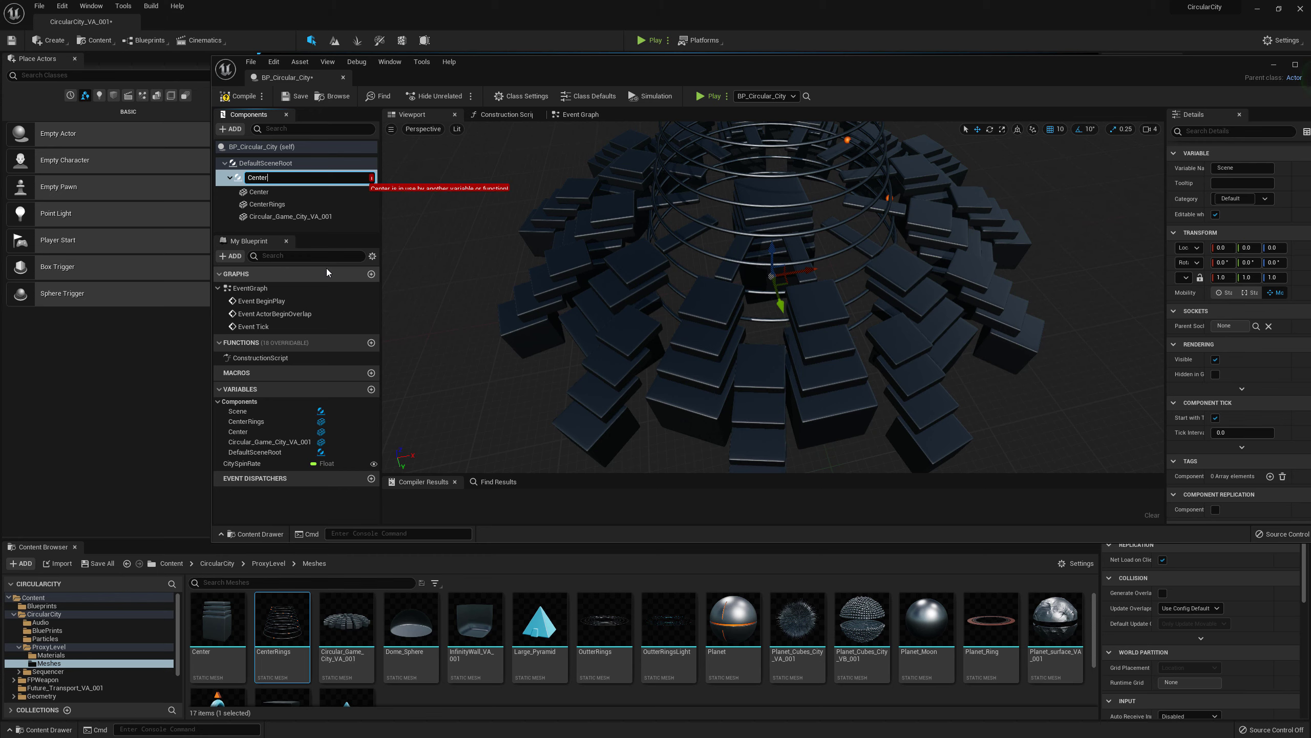
type("R")
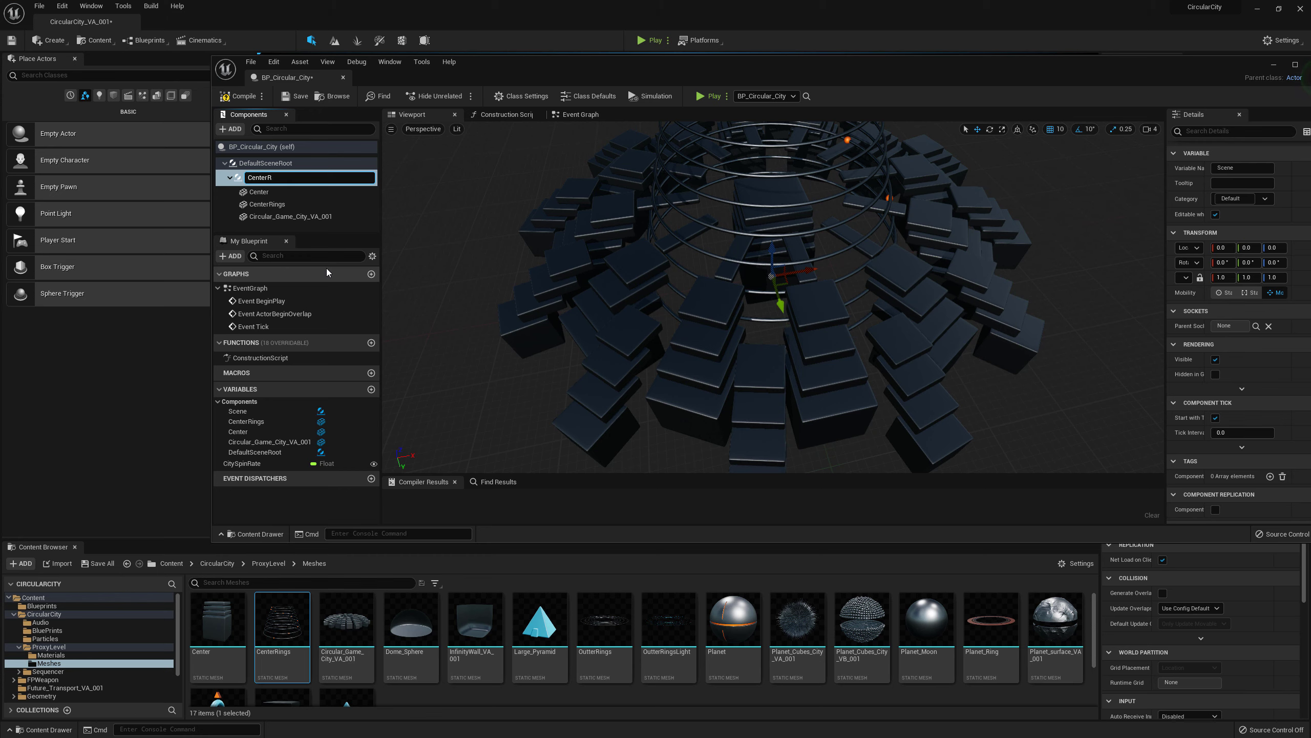
type("otation")
key("Return")
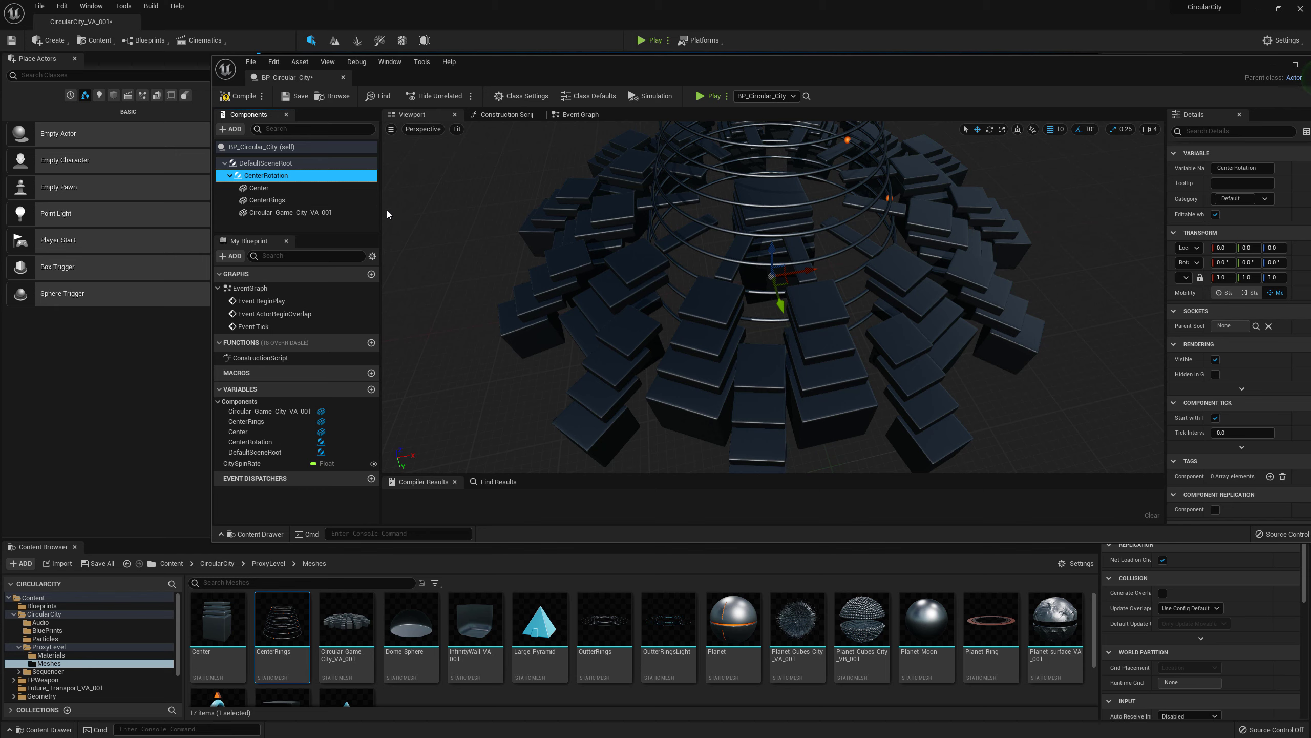
- Reattach the Circular_Game_City_VA_001 component directly to DefaultSceneRoot
left_click(276, 211)
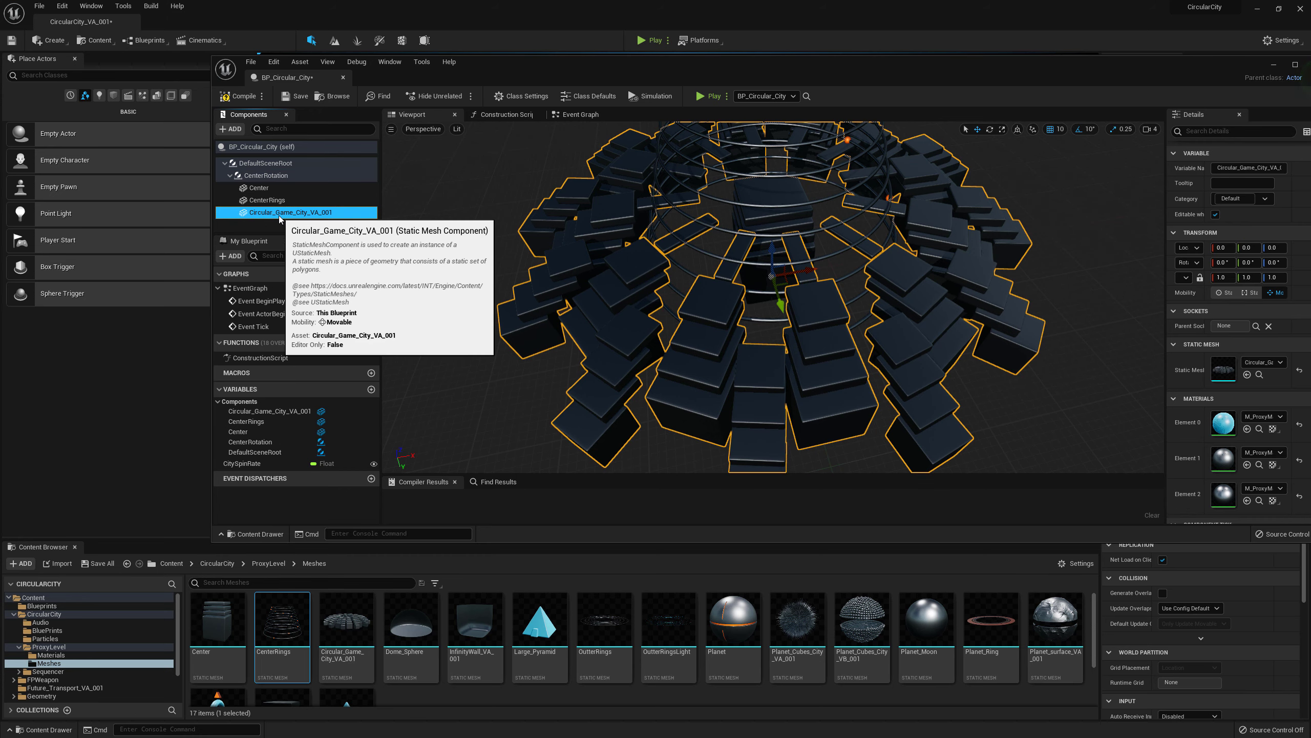
left_click_drag(279, 216, 273, 173)
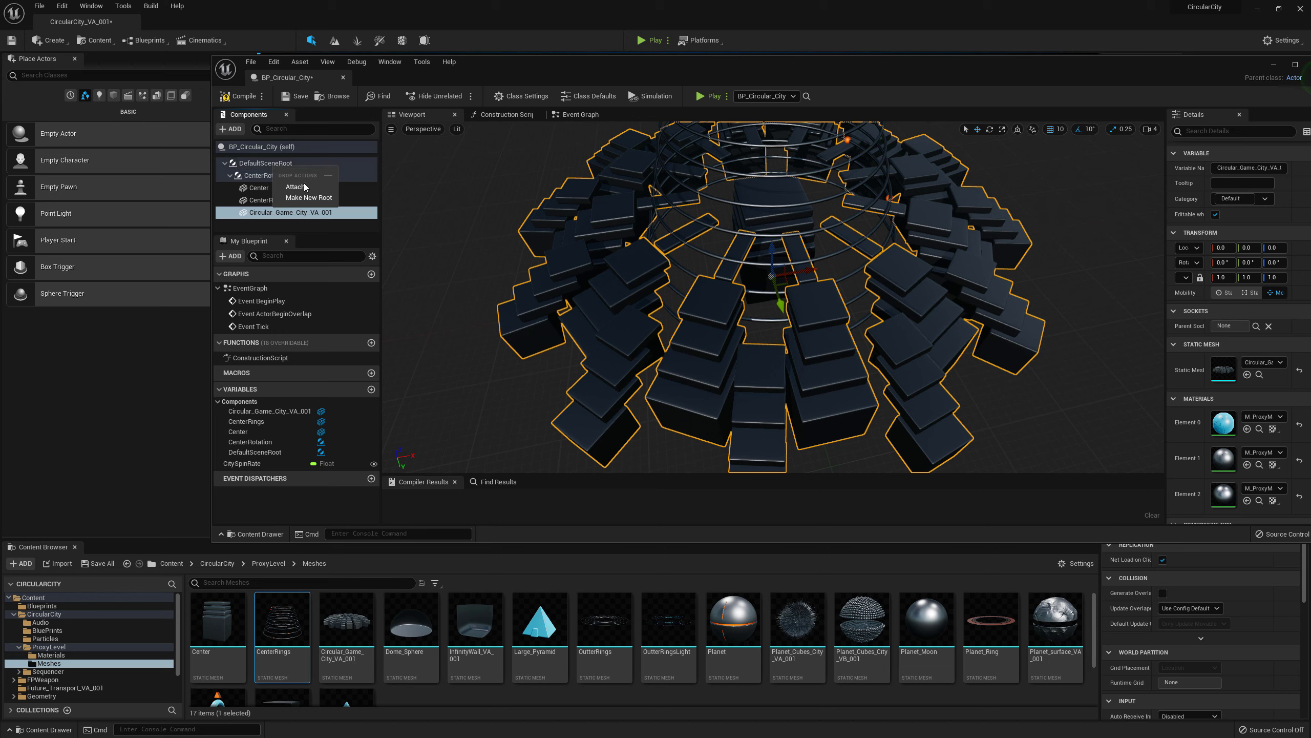
left_click(296, 187)
- Delete the CenterRotation component together with its Center and CenterRings children
left_click(266, 175)
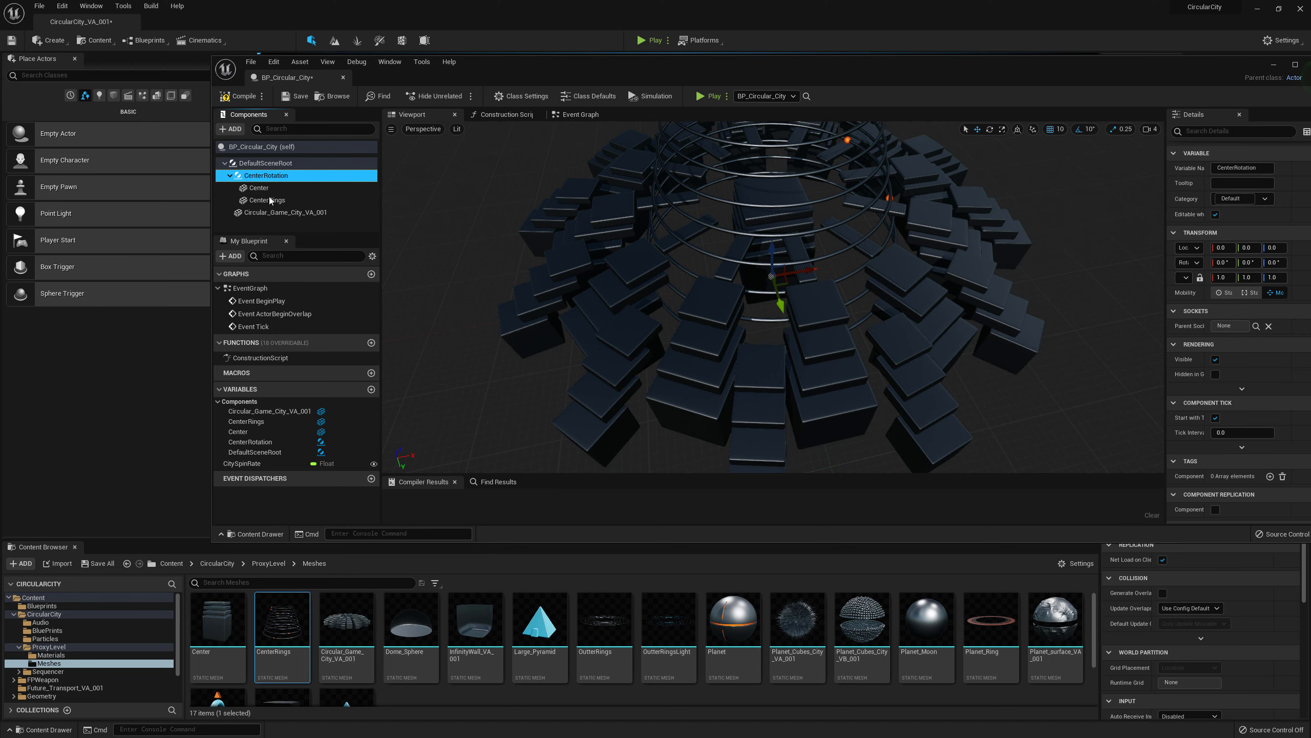
left_click(270, 201, "shift")
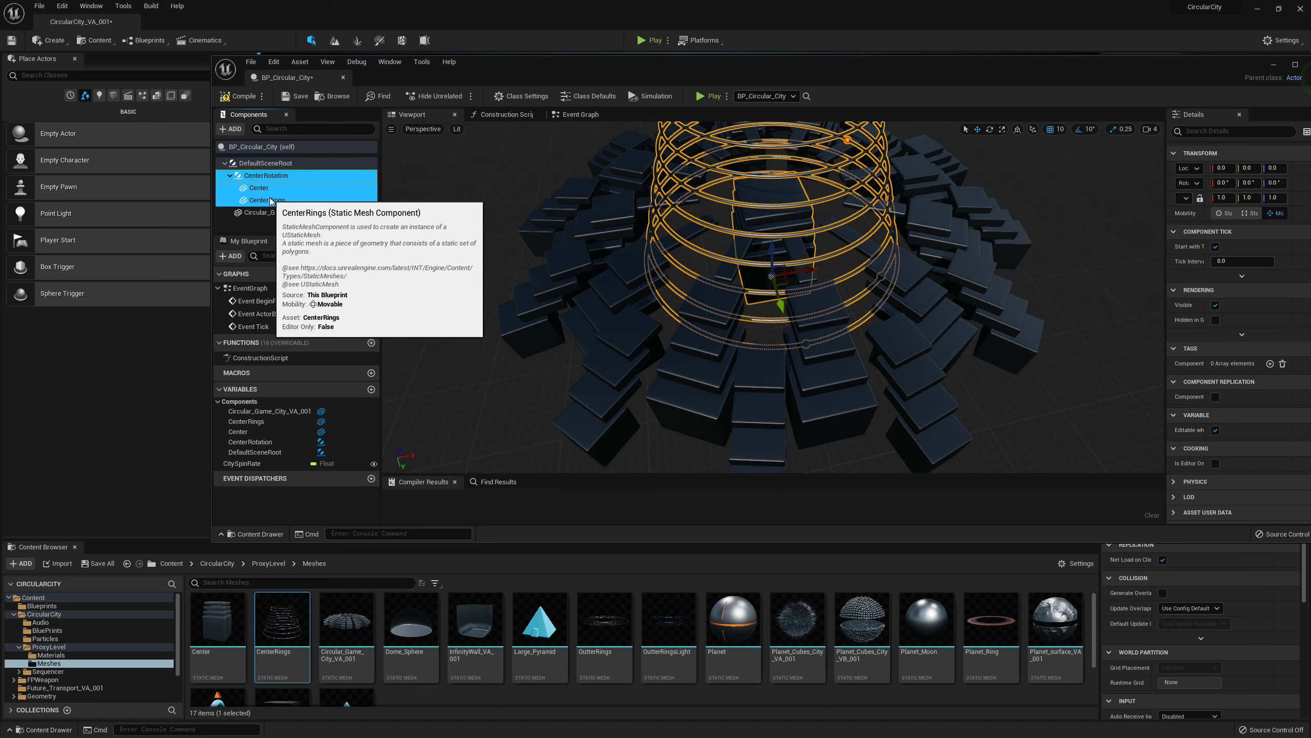
key("Delete")
- Examine the remaining city mesh and the Event Tick rotation nodes in the BP_Circular_City event graph
right_click_drag(753, 317, 723, 276)
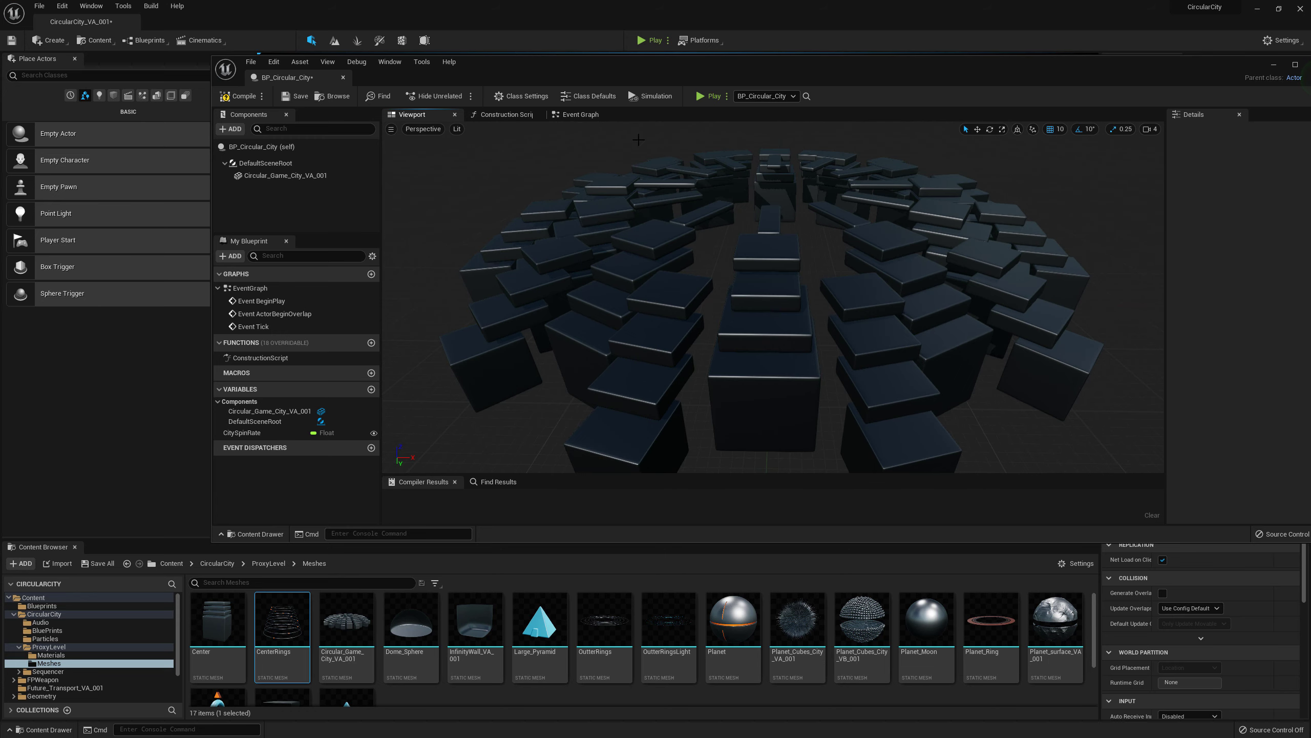
left_click(573, 116)
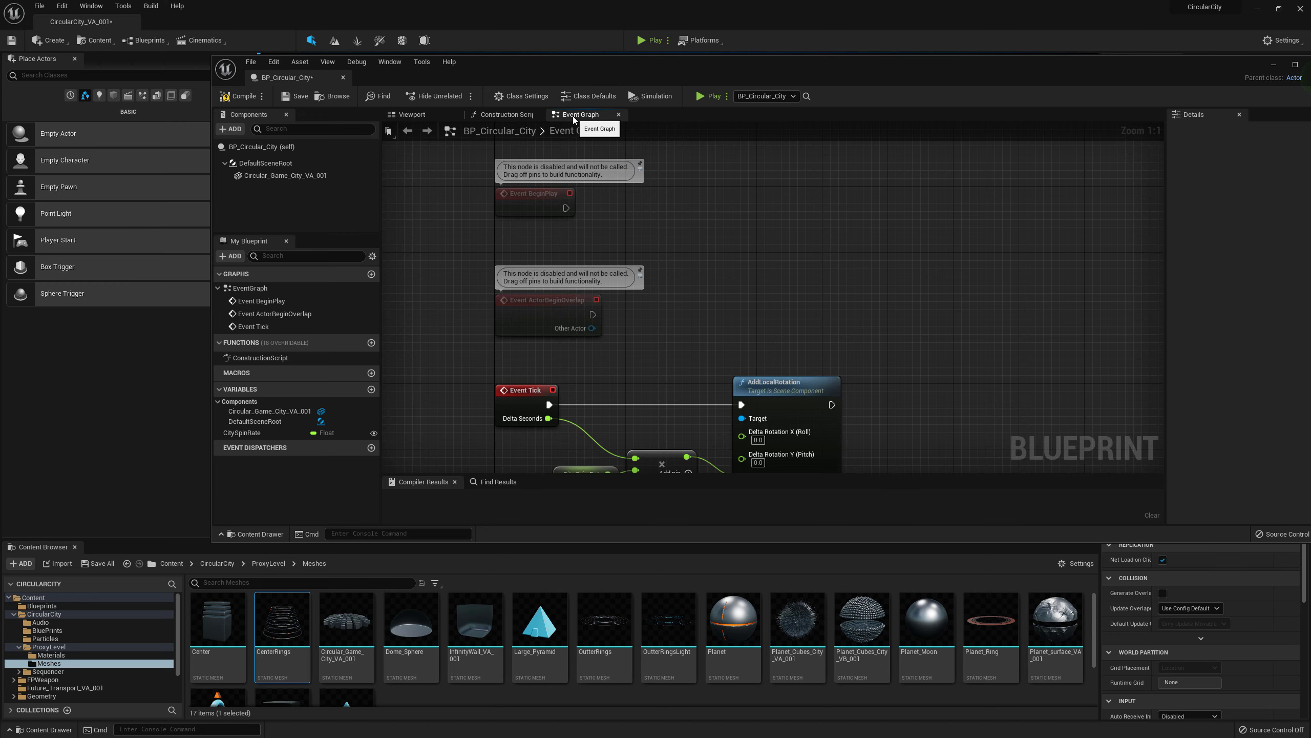
right_click_drag(764, 280, 778, 149)
right_click_drag(696, 200, 700, 236)
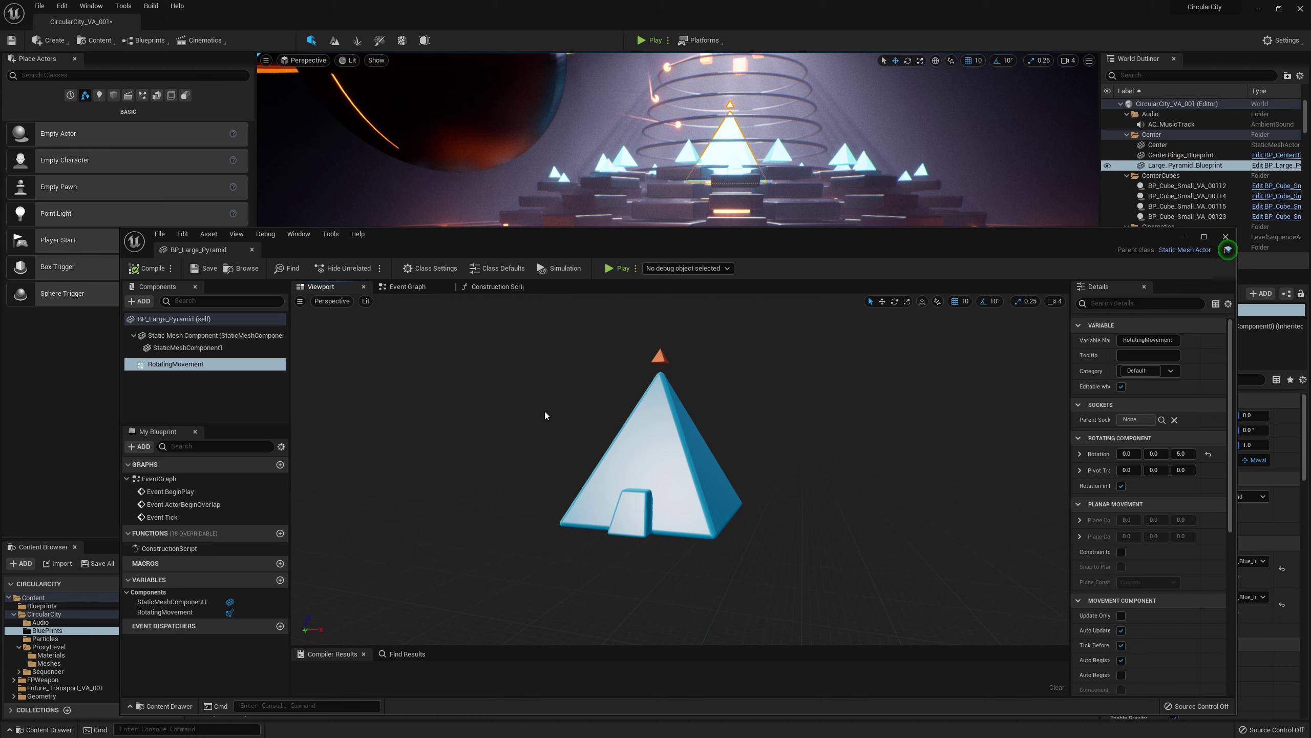
- Inspect the pyramid's main static mesh and its StaticMeshComponent1 child in the BP_Large_Pyramid blueprint
mouse_move(661, 461)
right_mouse_down()
mouse_move(657, 492)
mouse_move(653, 450)
right_mouse_up()
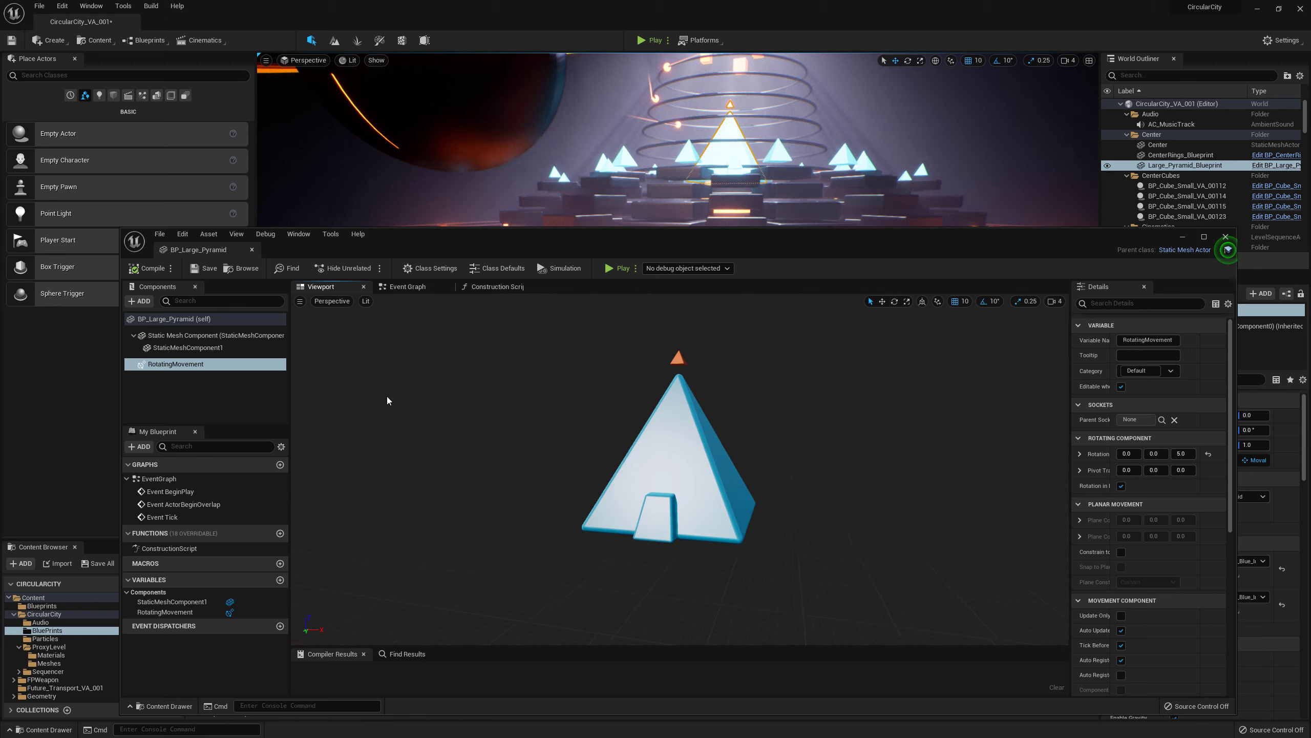
left_click(231, 336)
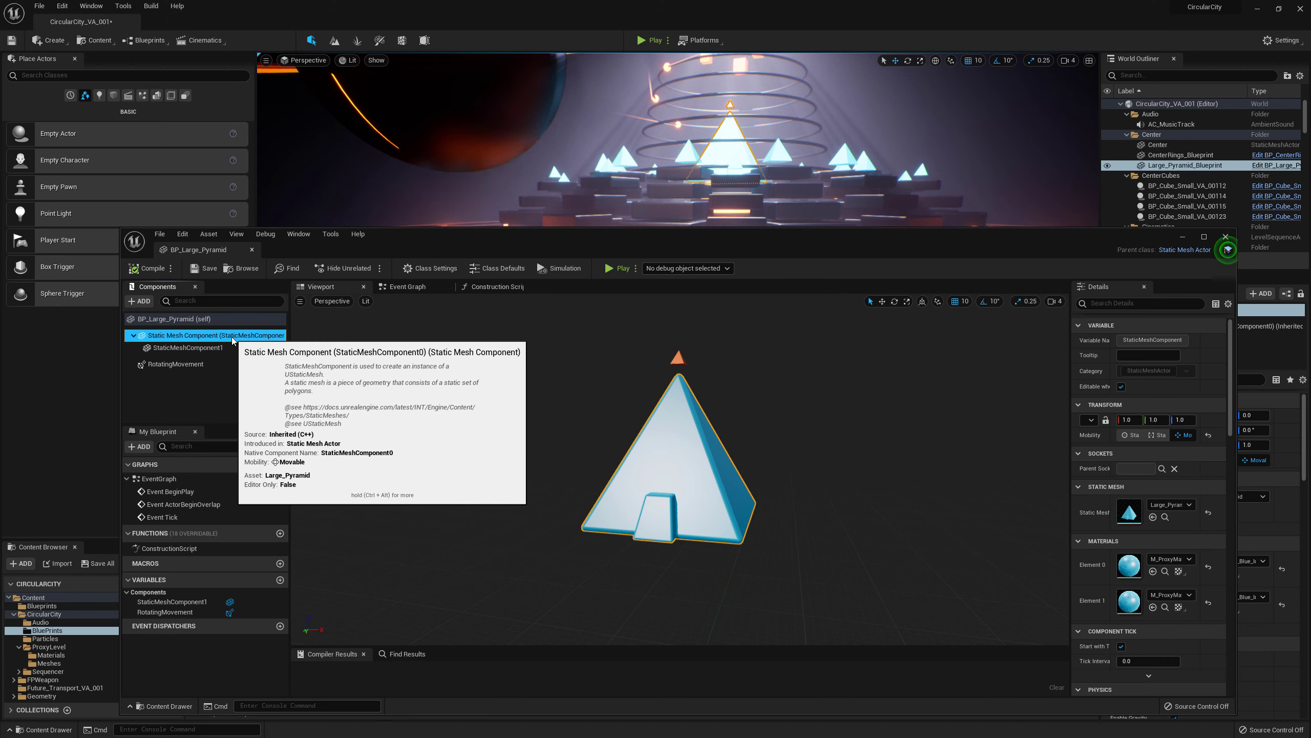
left_click(198, 348)
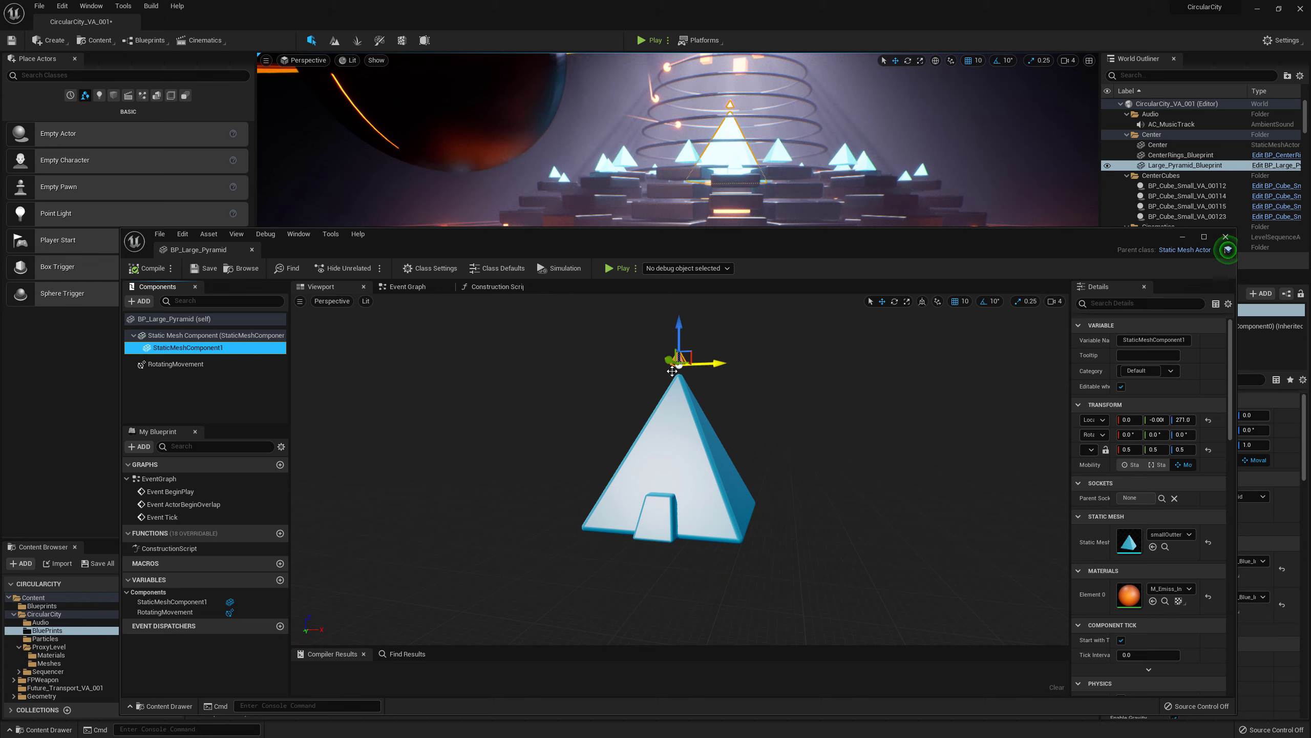
left_click(215, 401)
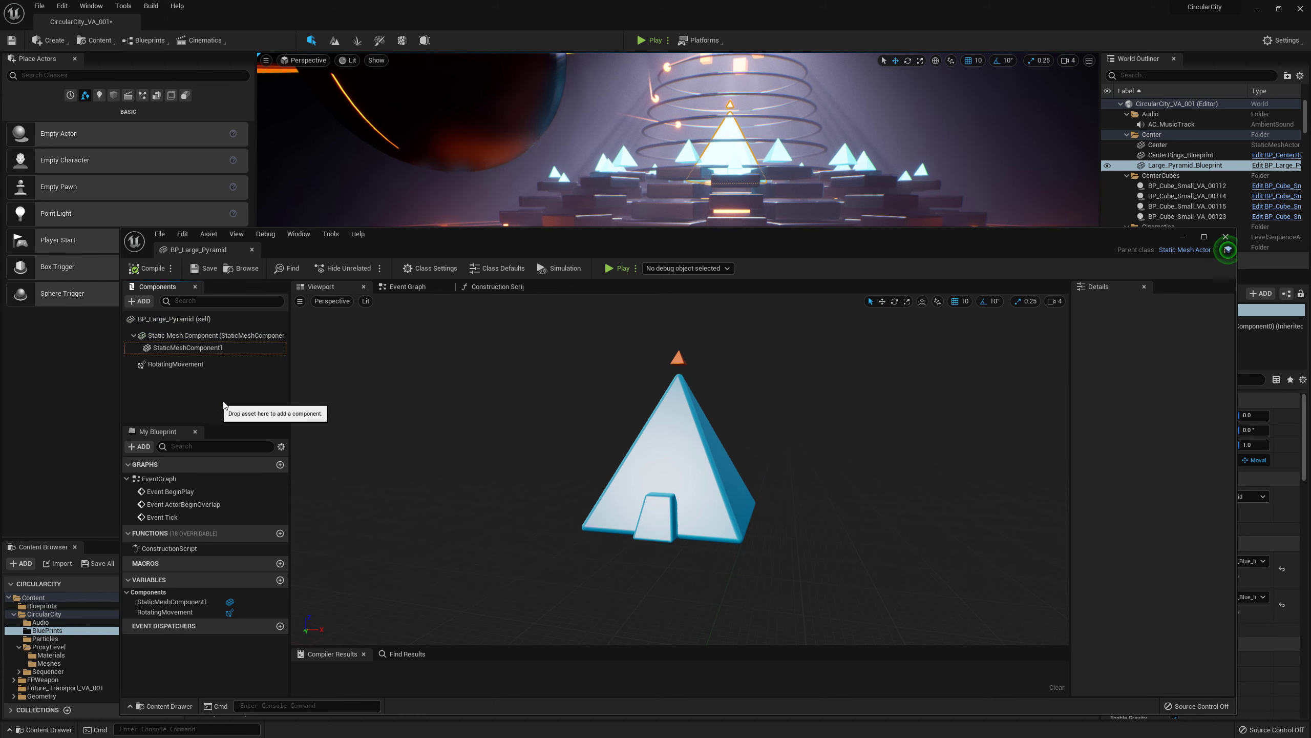
- Search the addable components for "rotat" to locate Rotating Movement, and leave the list without adding it
left_click(139, 301)
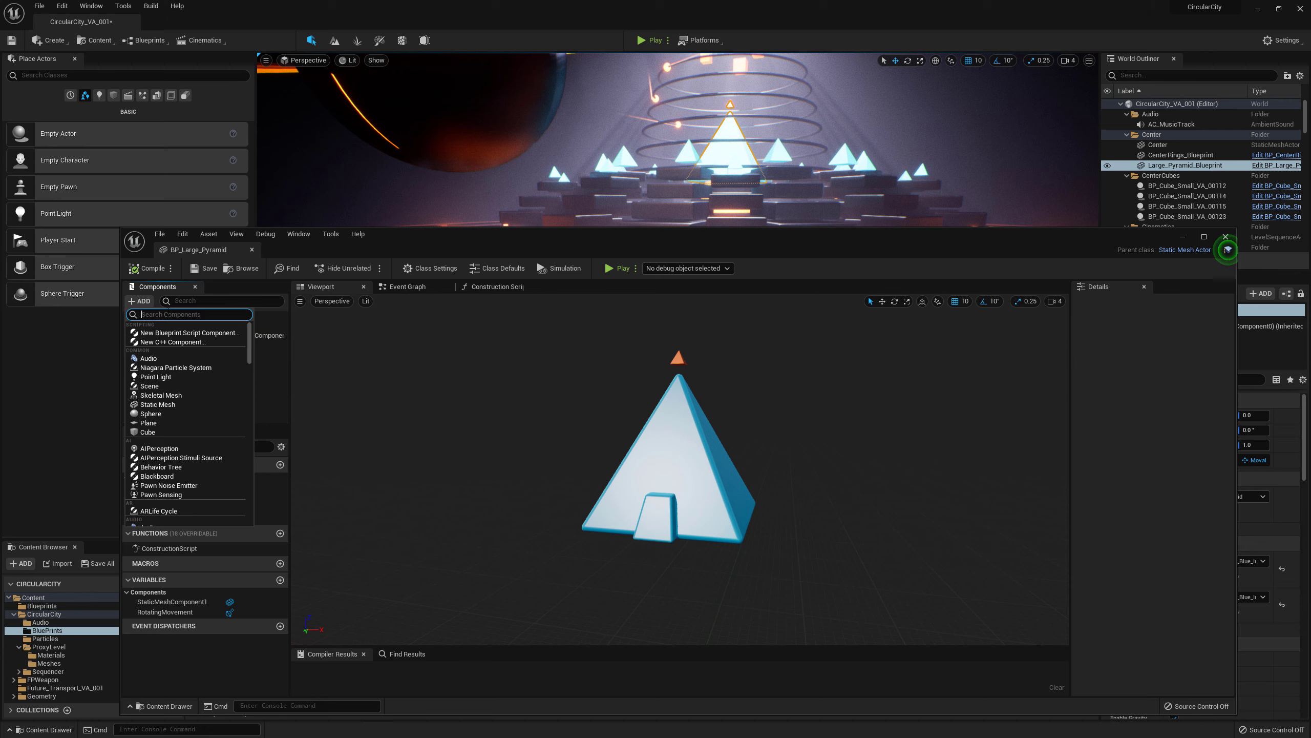
type("rotat")
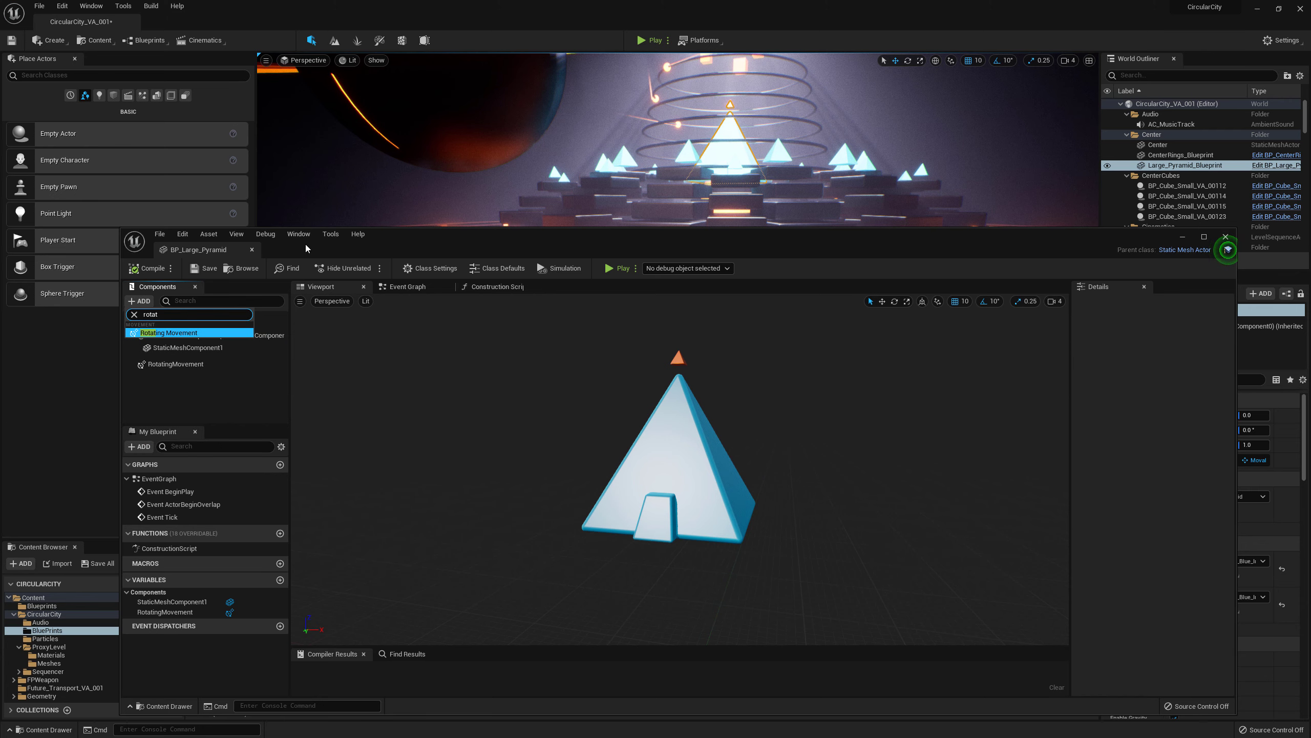
left_click(201, 394)
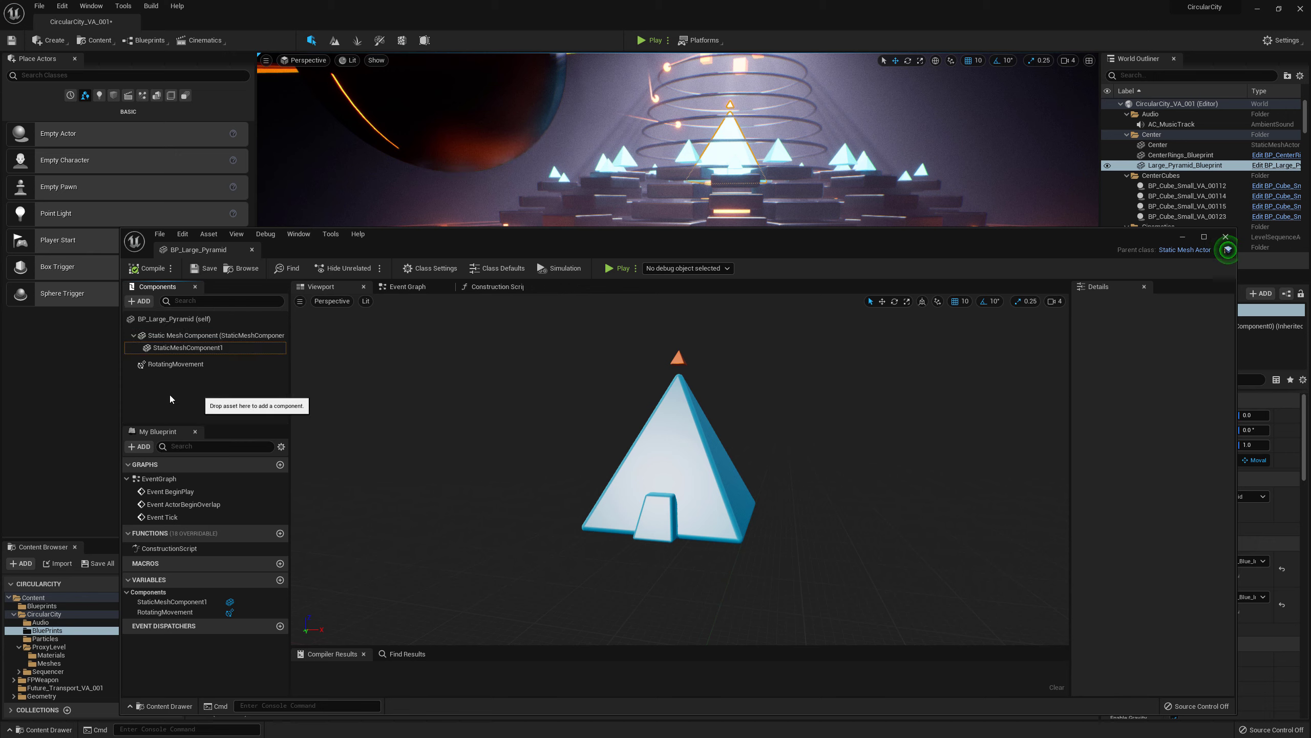
- Inspect the RotatingMovement component's settings, and run and stop the BP_Large_Pyramid simulation to check its rotation
left_click(179, 367)
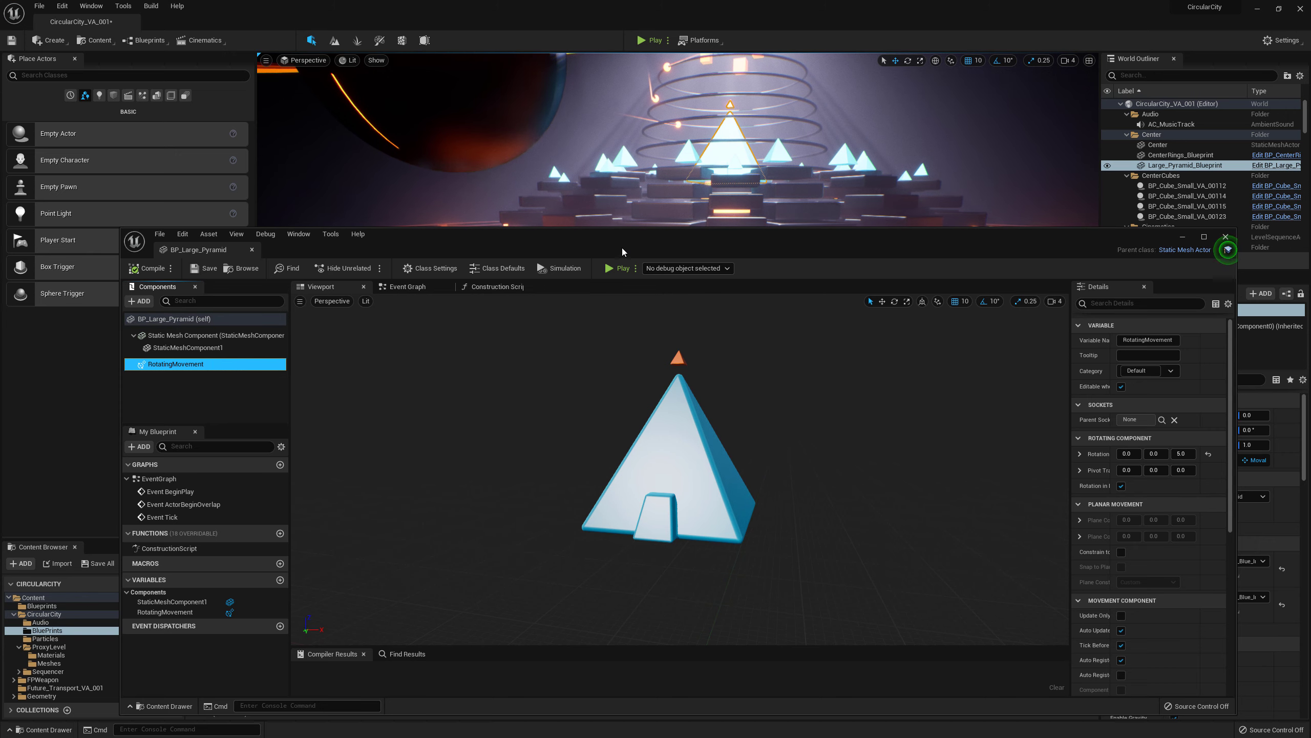
left_click_drag(622, 251, 574, 212)
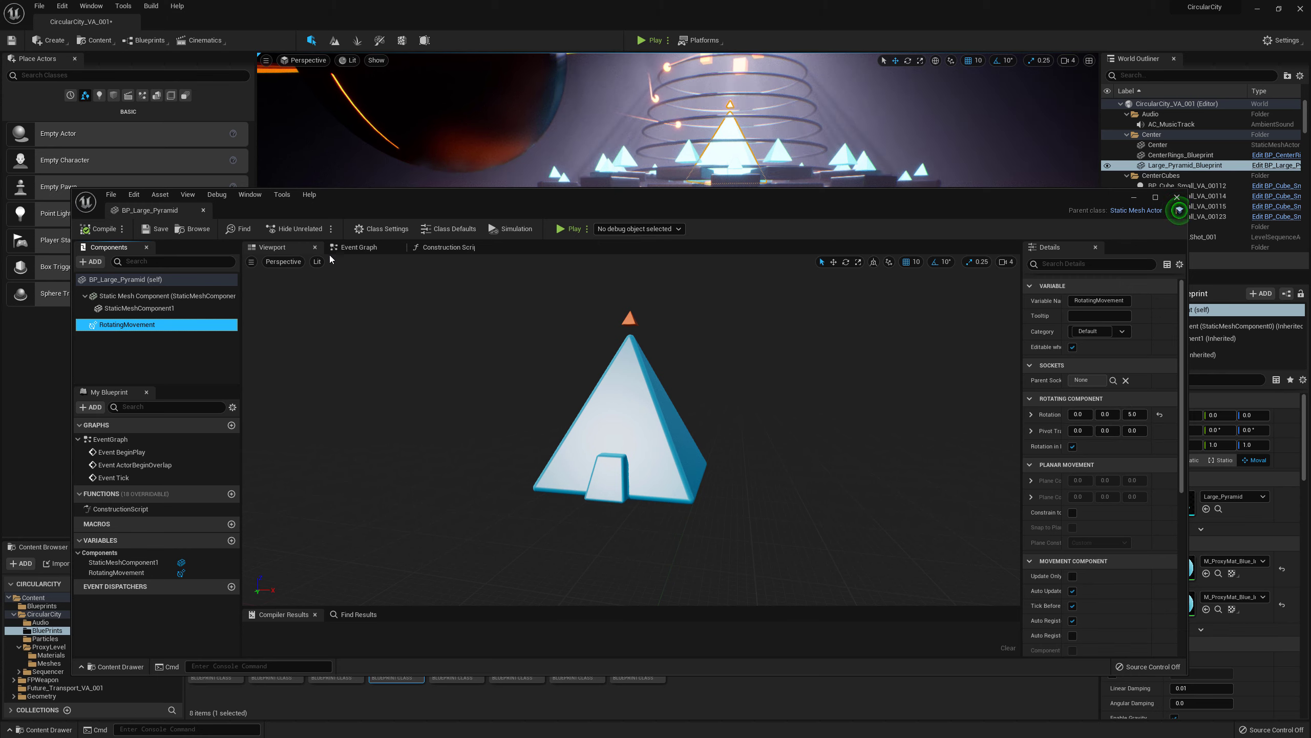
left_click(515, 233)
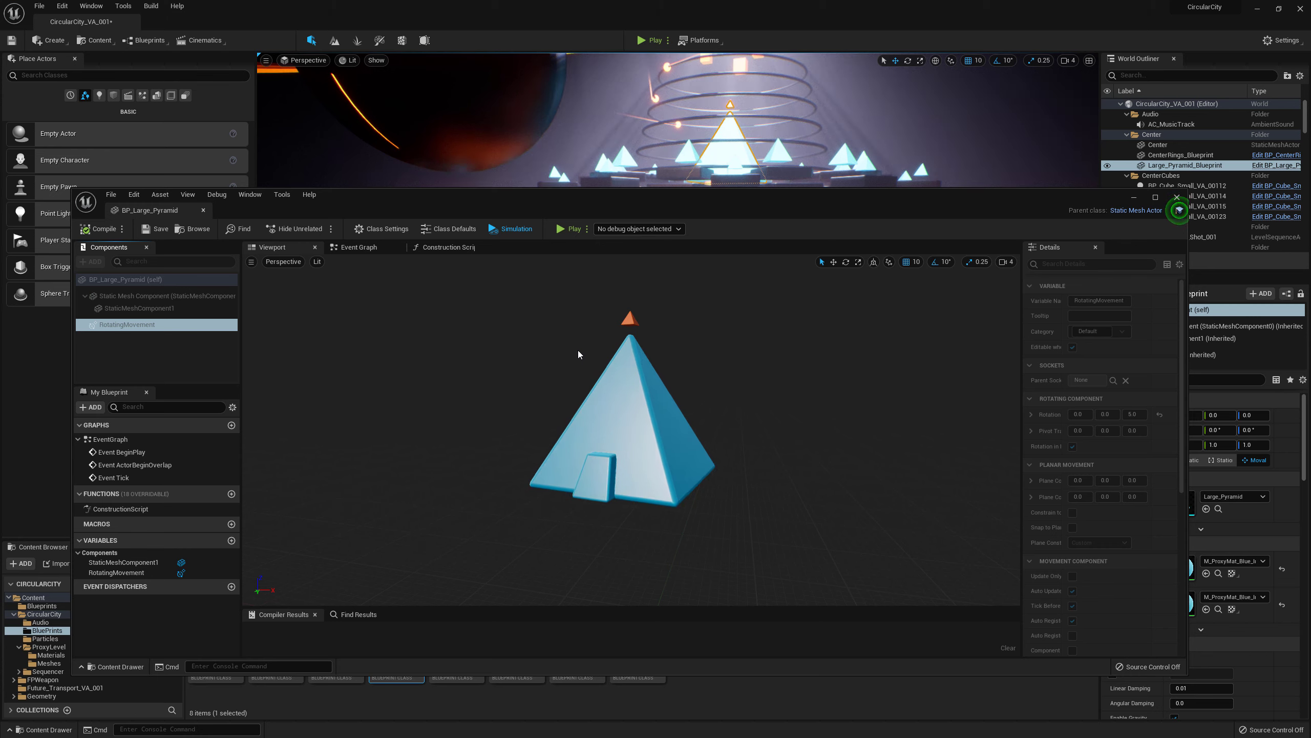
left_click(511, 229)
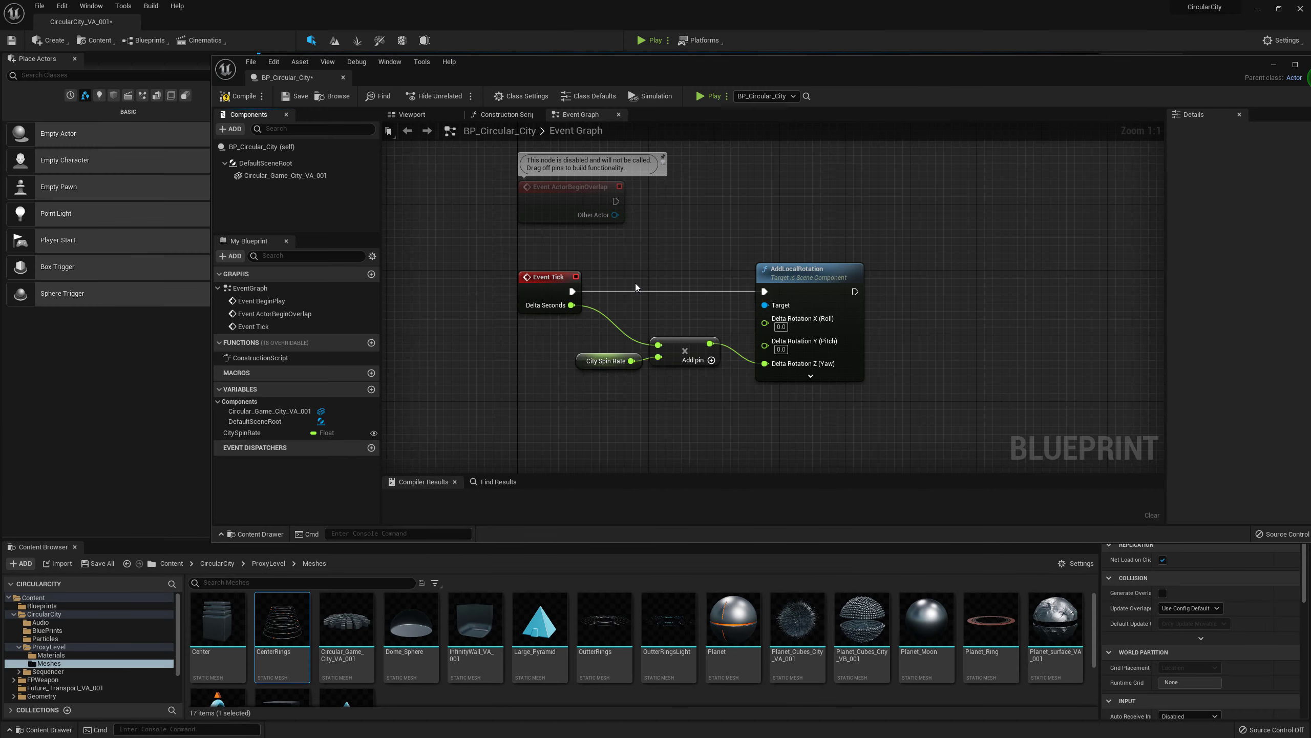
- Trace the execution link from Event Tick to the AddLocalRotation node in the BP_Circular_City event graph
mouse_move(644, 272)
right_mouse_down()
mouse_move(644, 307)
mouse_move(649, 284)
right_mouse_up()
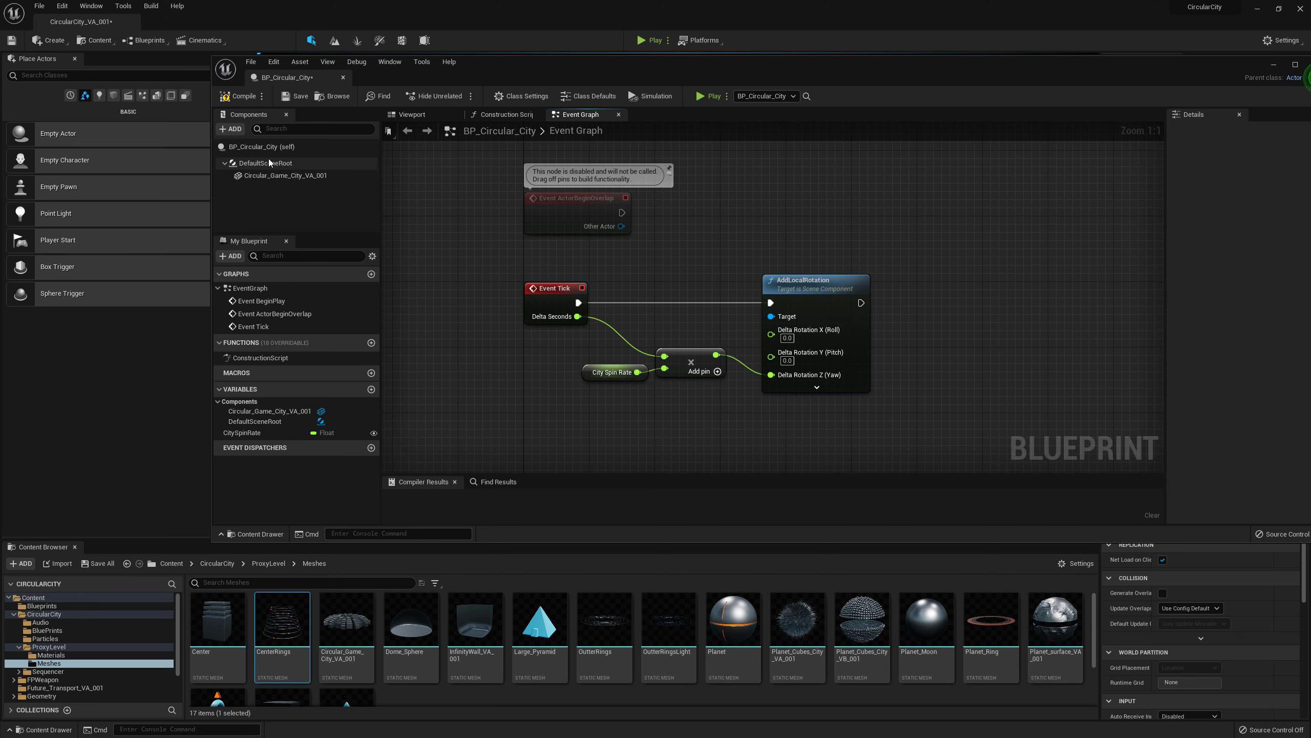
right_click_drag(670, 283, 577, 257)
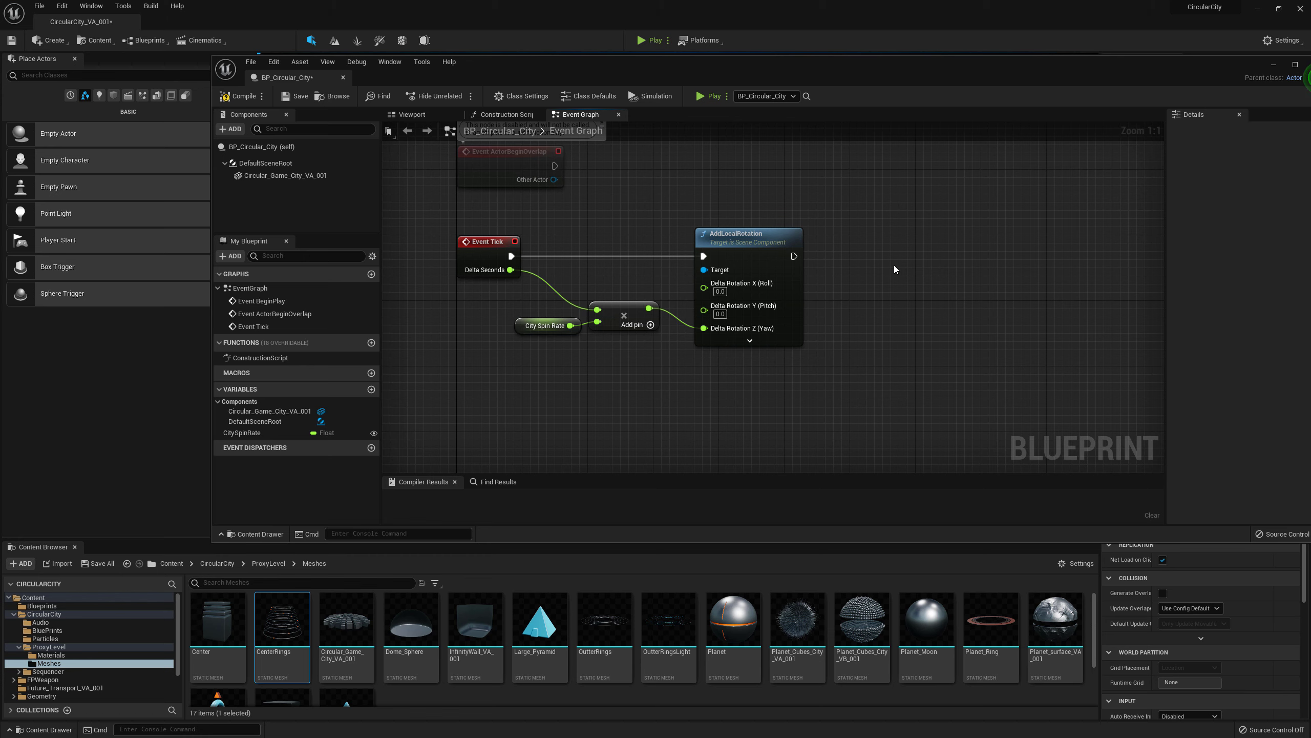
left_click_drag(511, 256, 703, 255)
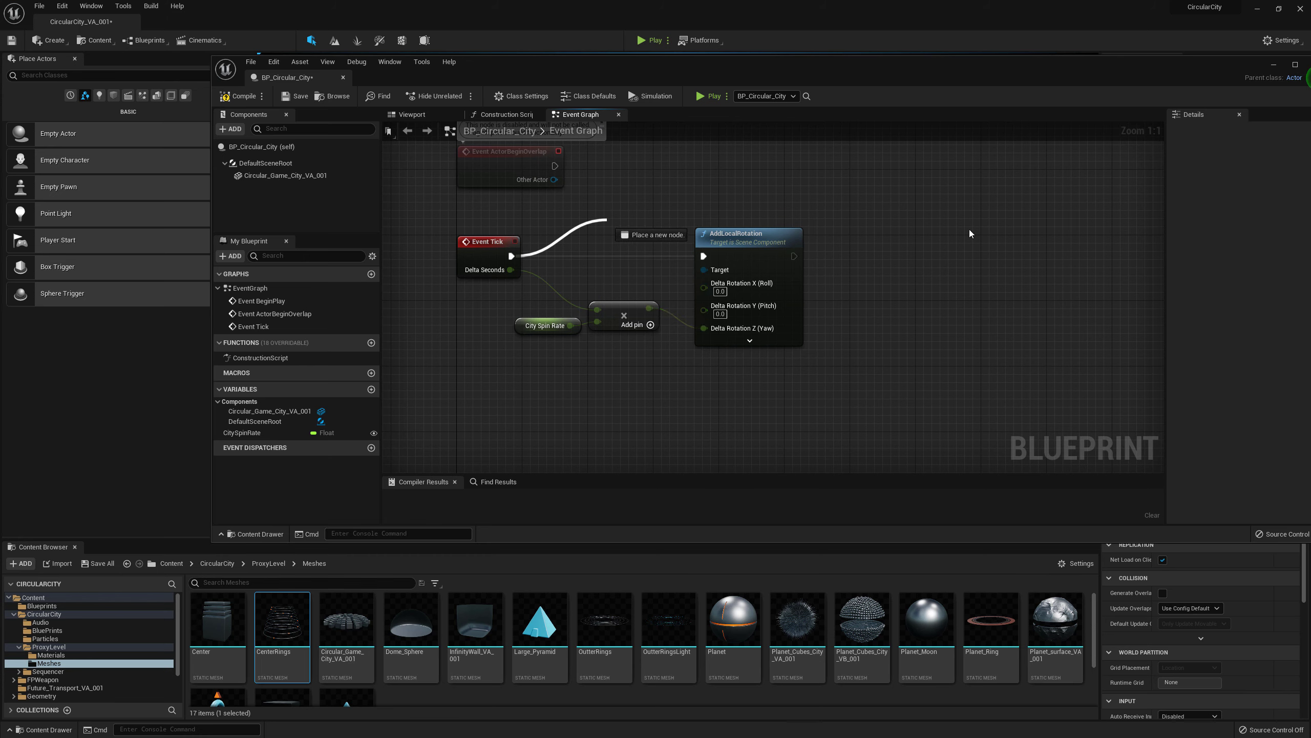
- Search the blueprint's available actions for "add loc rot" to find the local rotation nodes
right_click(870, 244)
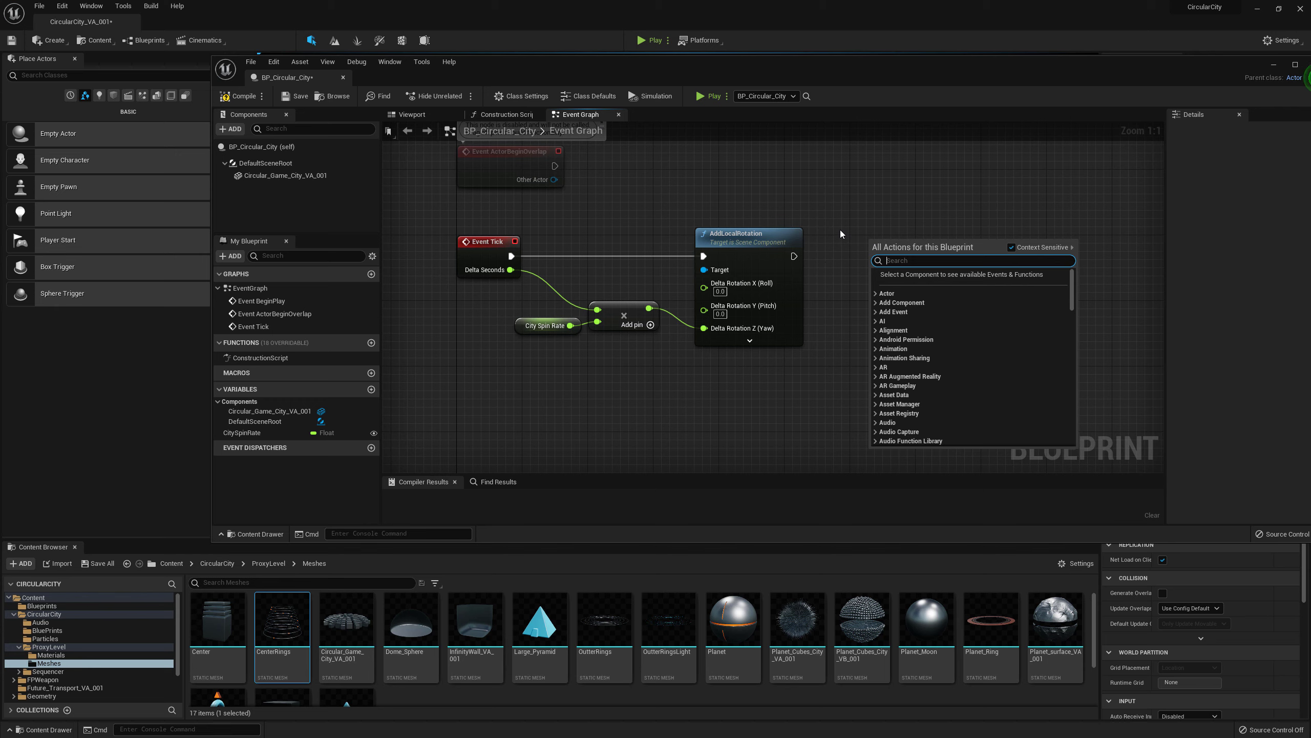
type("a")
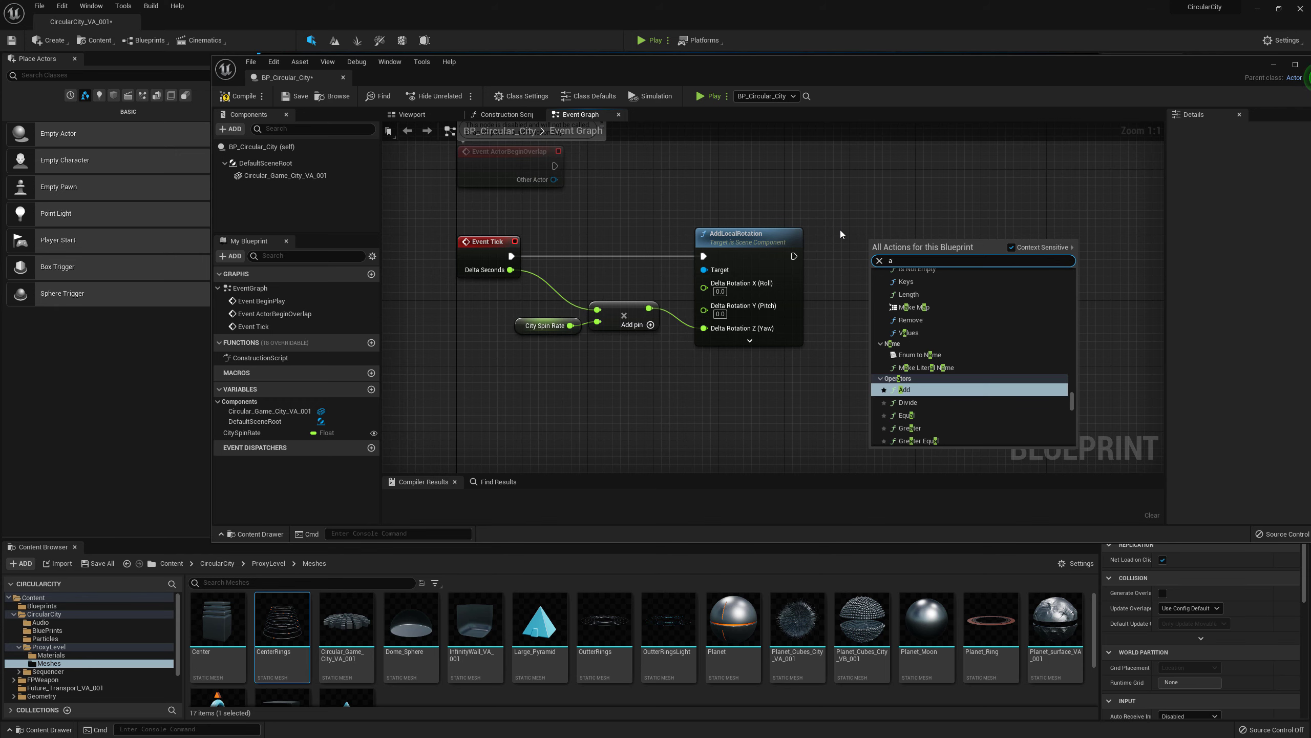
type("dd loc")
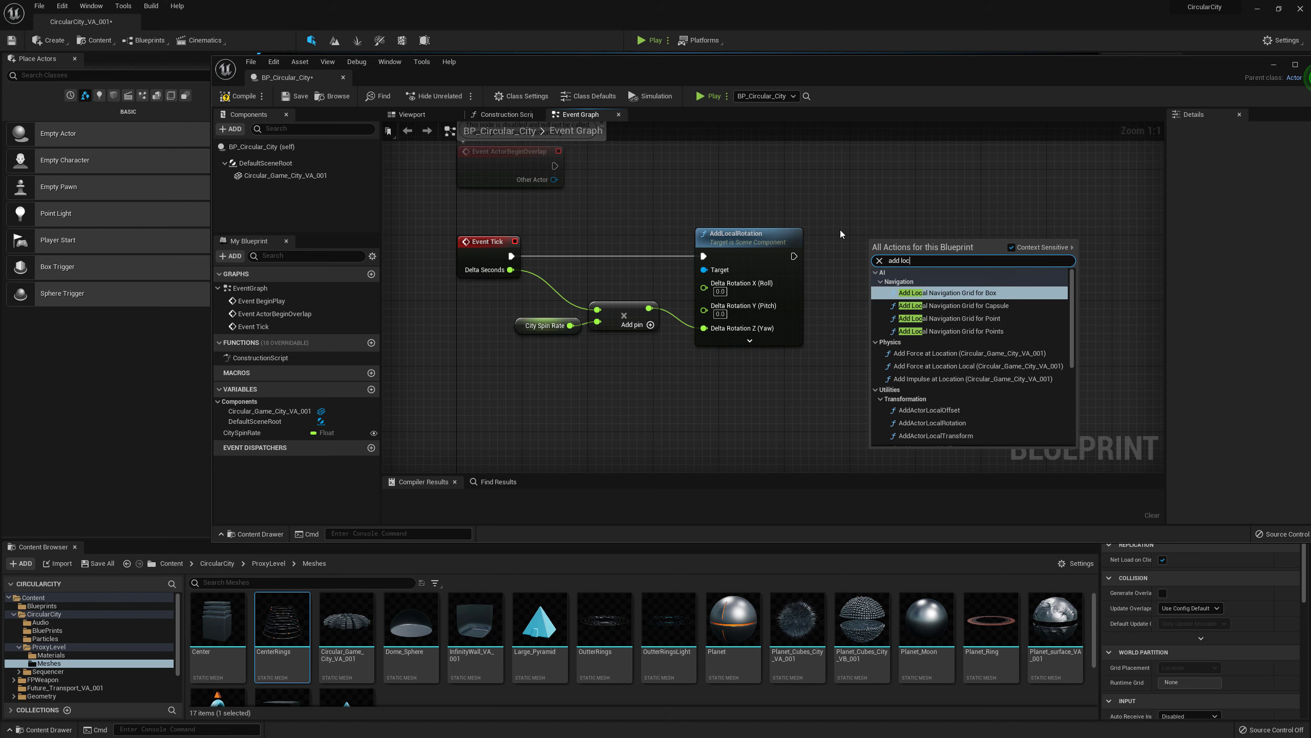
type(" rot")
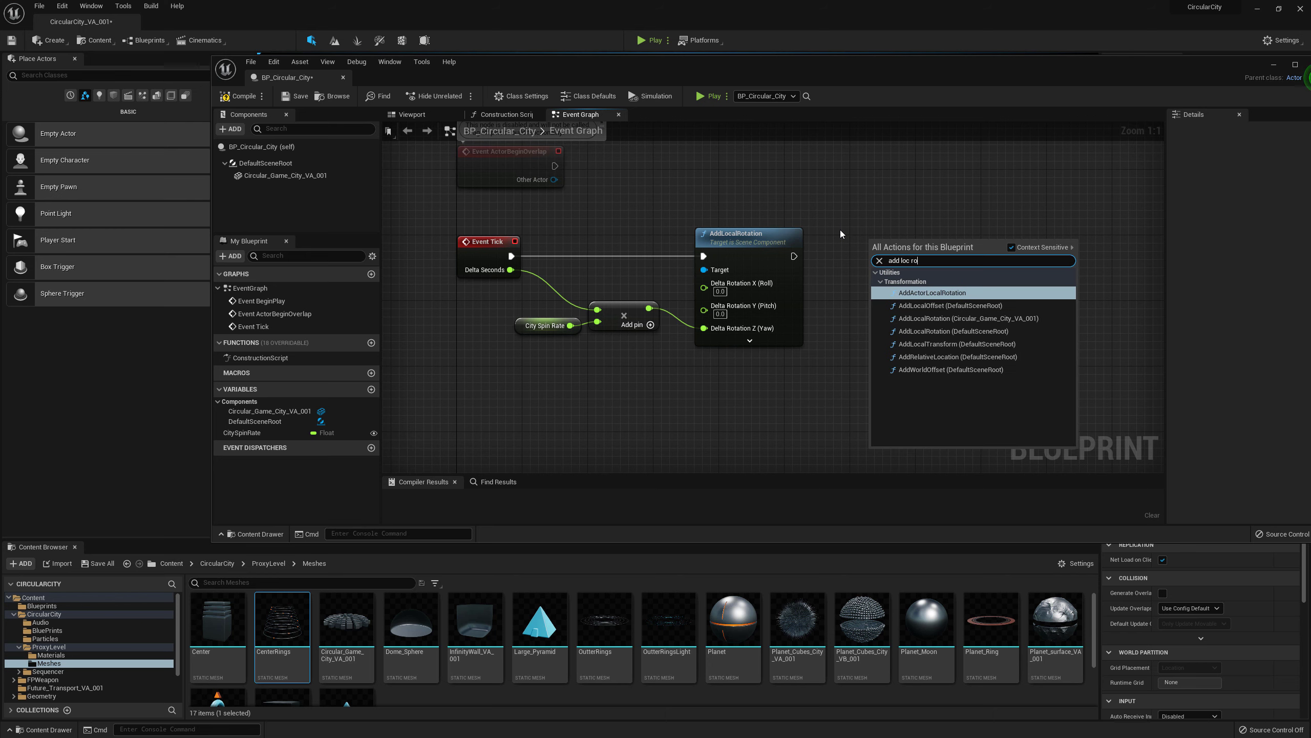
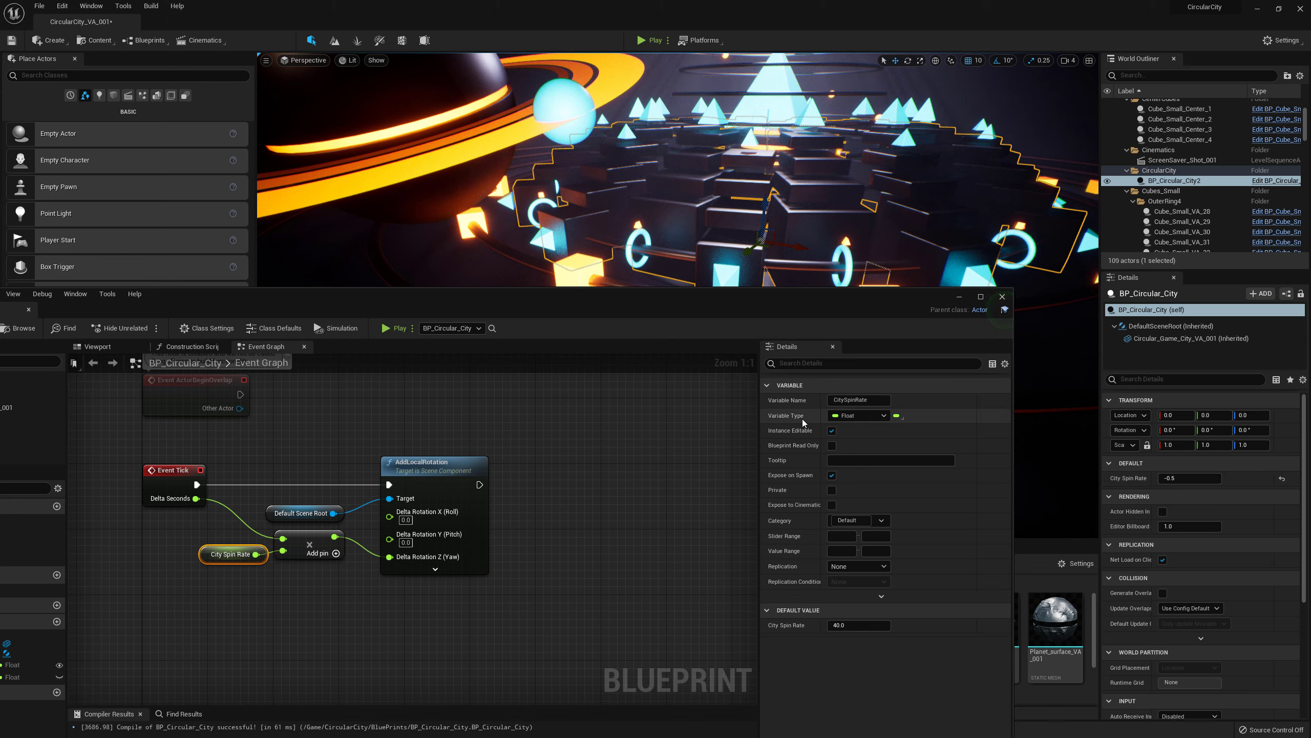
- View the BP_Circular_City mesh in the blueprint's 3D preview and simulate its rotation
left_click_drag(477, 299, 701, 121)
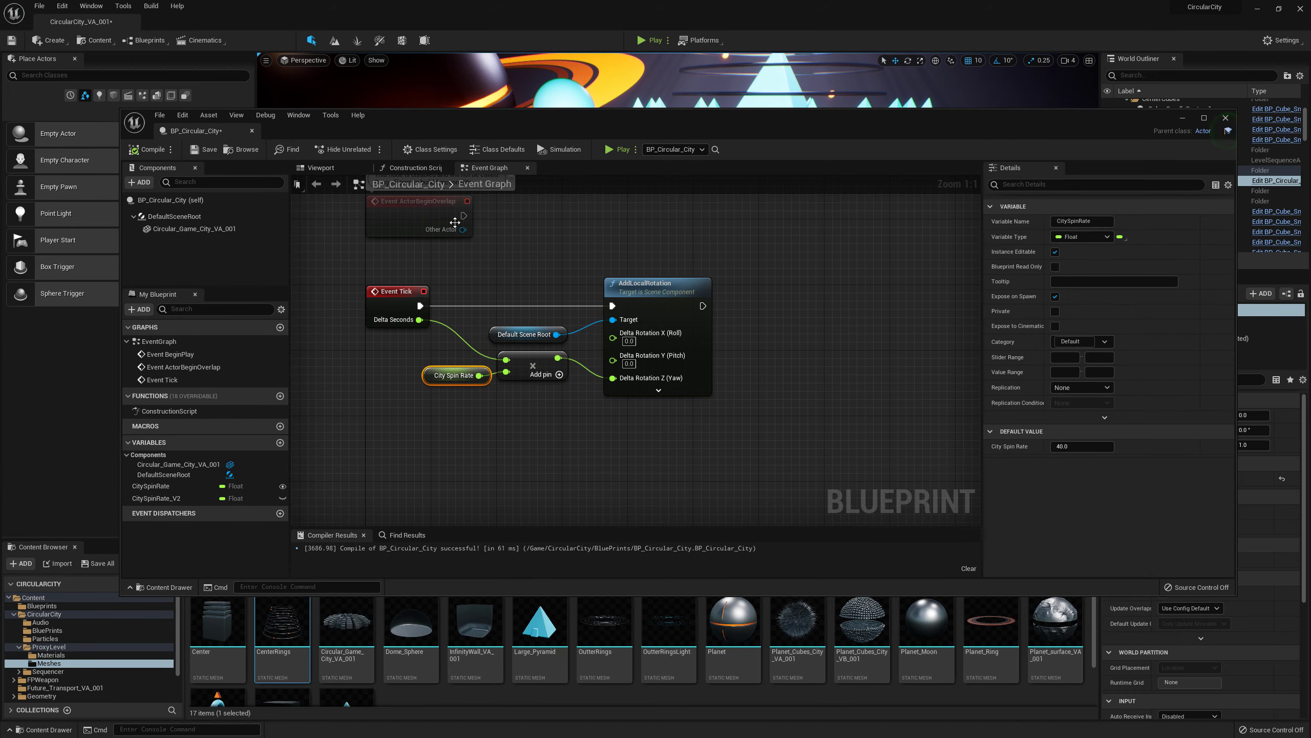
left_click(323, 170)
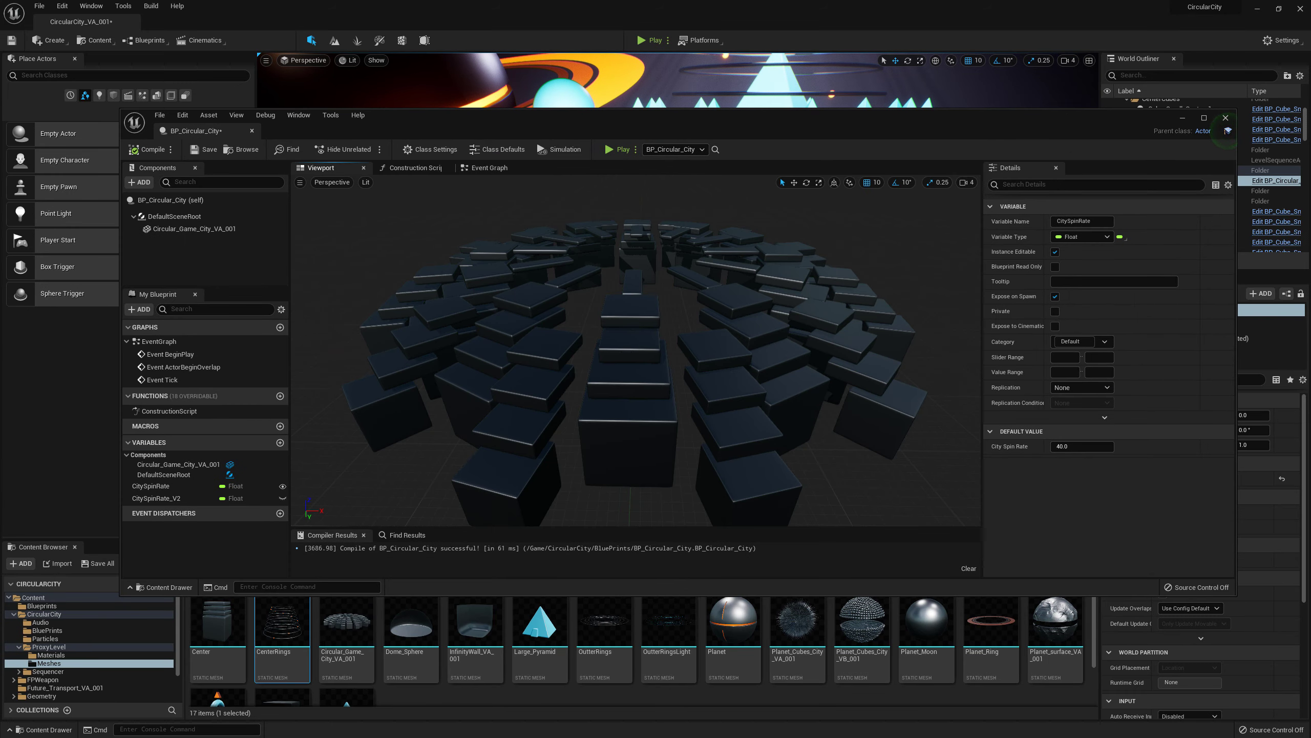
left_click(545, 151)
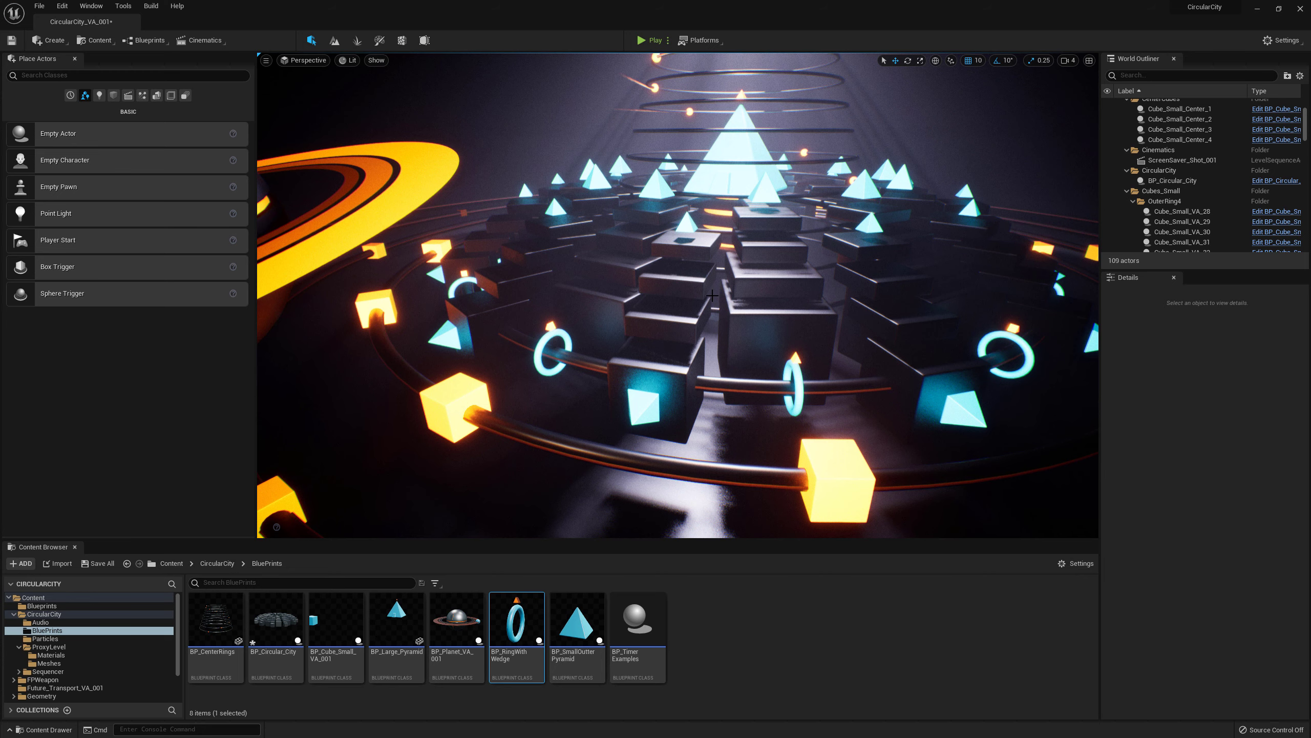
- Try moving BP_Circular_City to X -290 in the level, and play and stop the scene to check its rotation pivot
right_click_drag(713, 308, 722, 307)
left_click(784, 300)
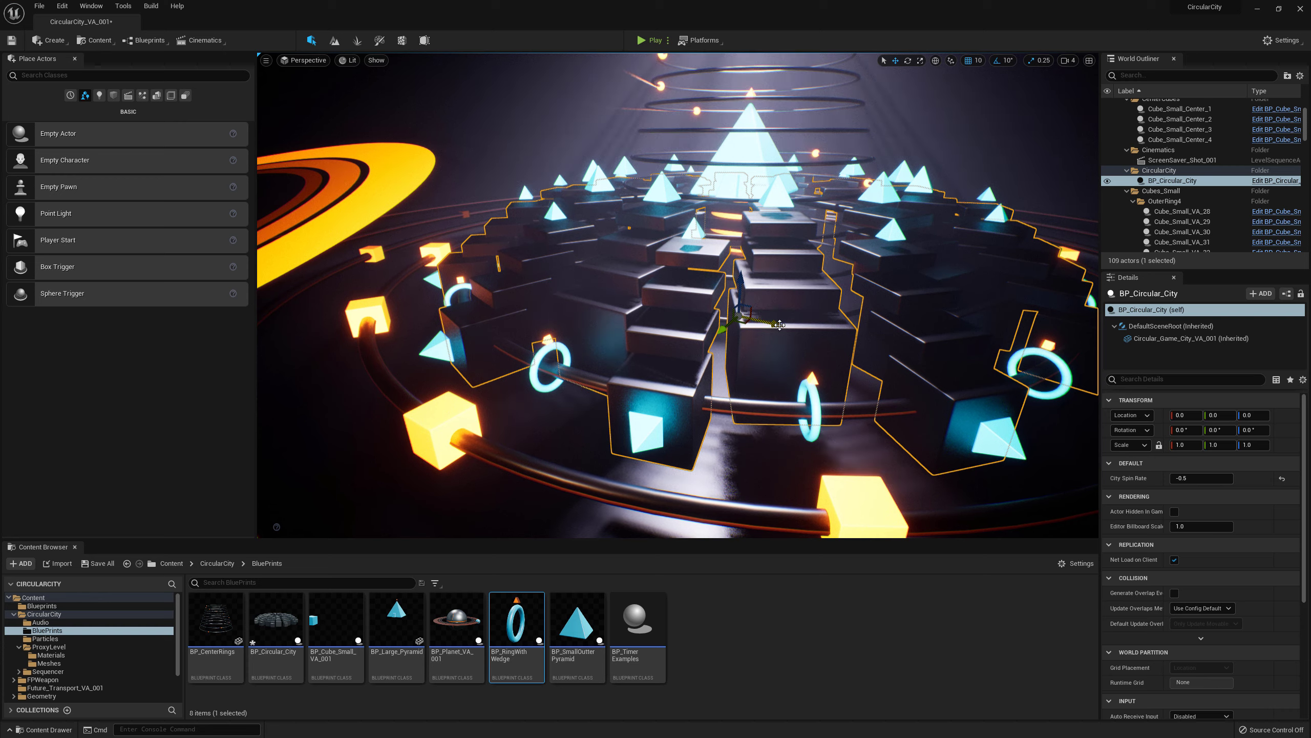
left_click_drag(778, 323, 602, 292)
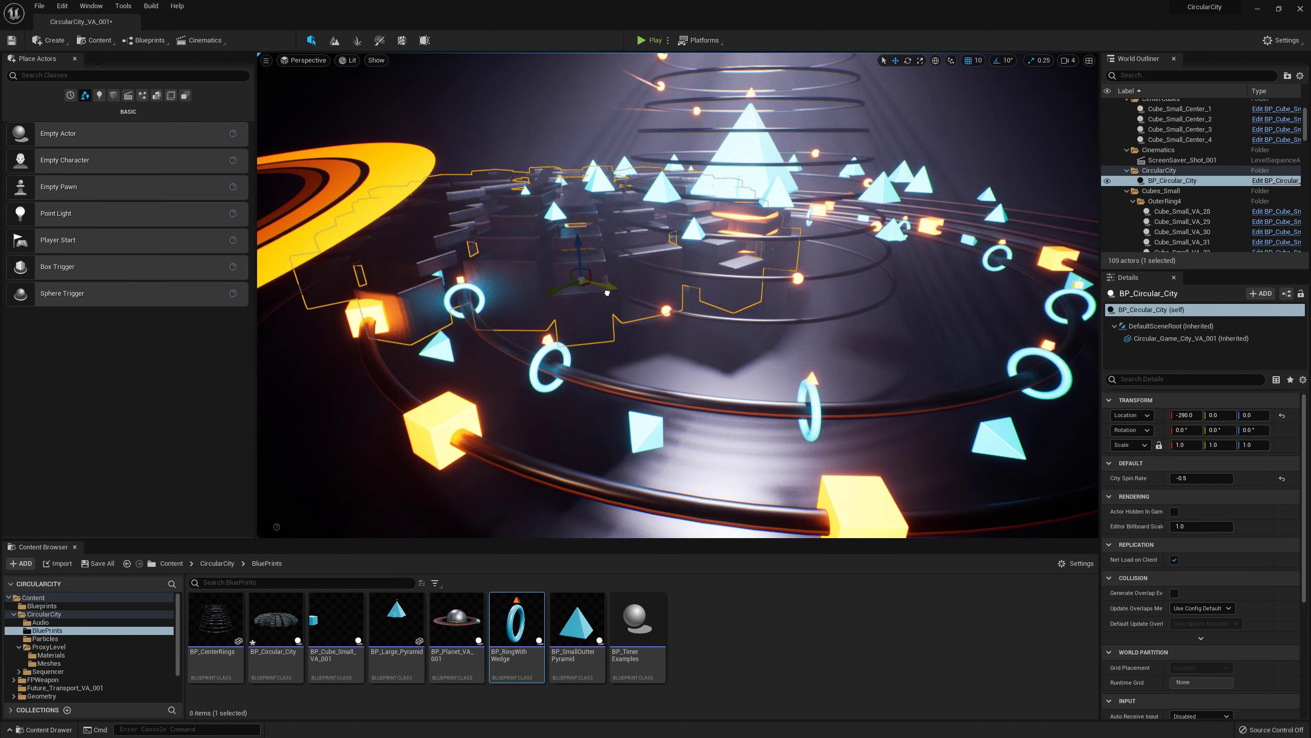
right_click_drag(657, 106, 634, 111)
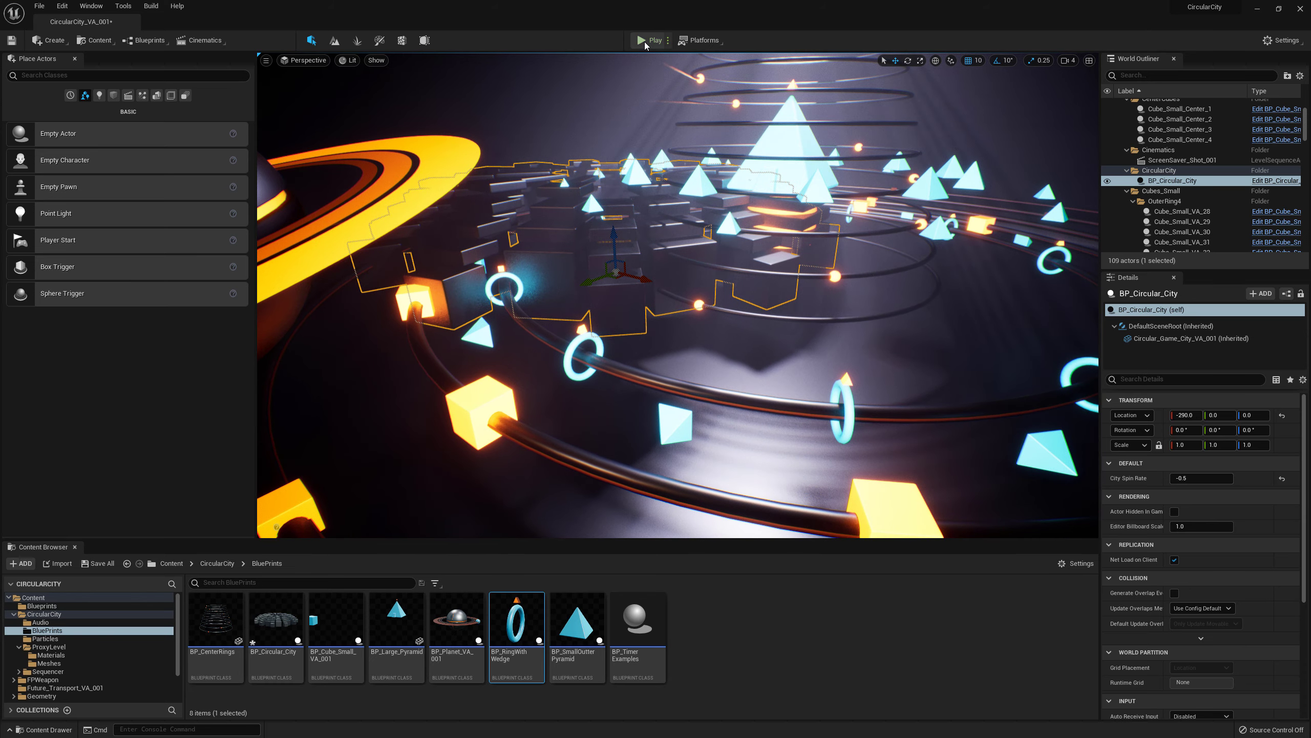
left_click(645, 44)
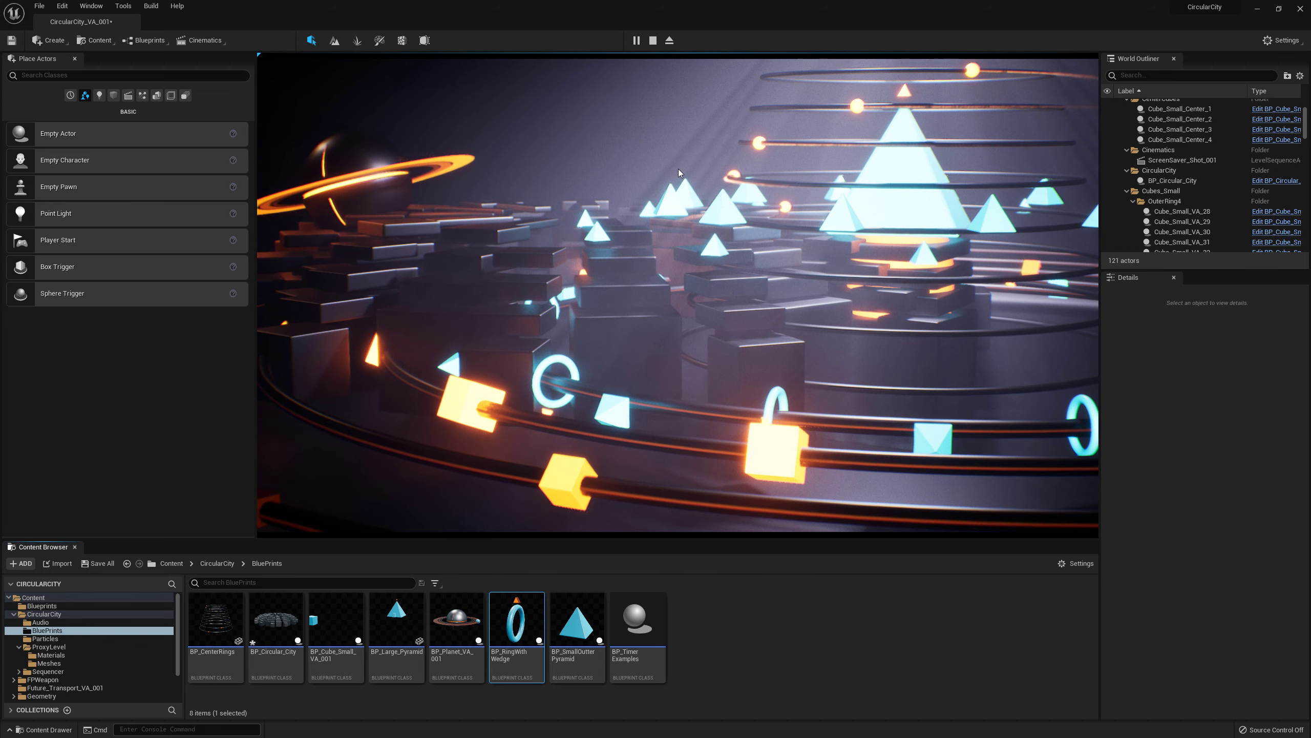
key("Escape")
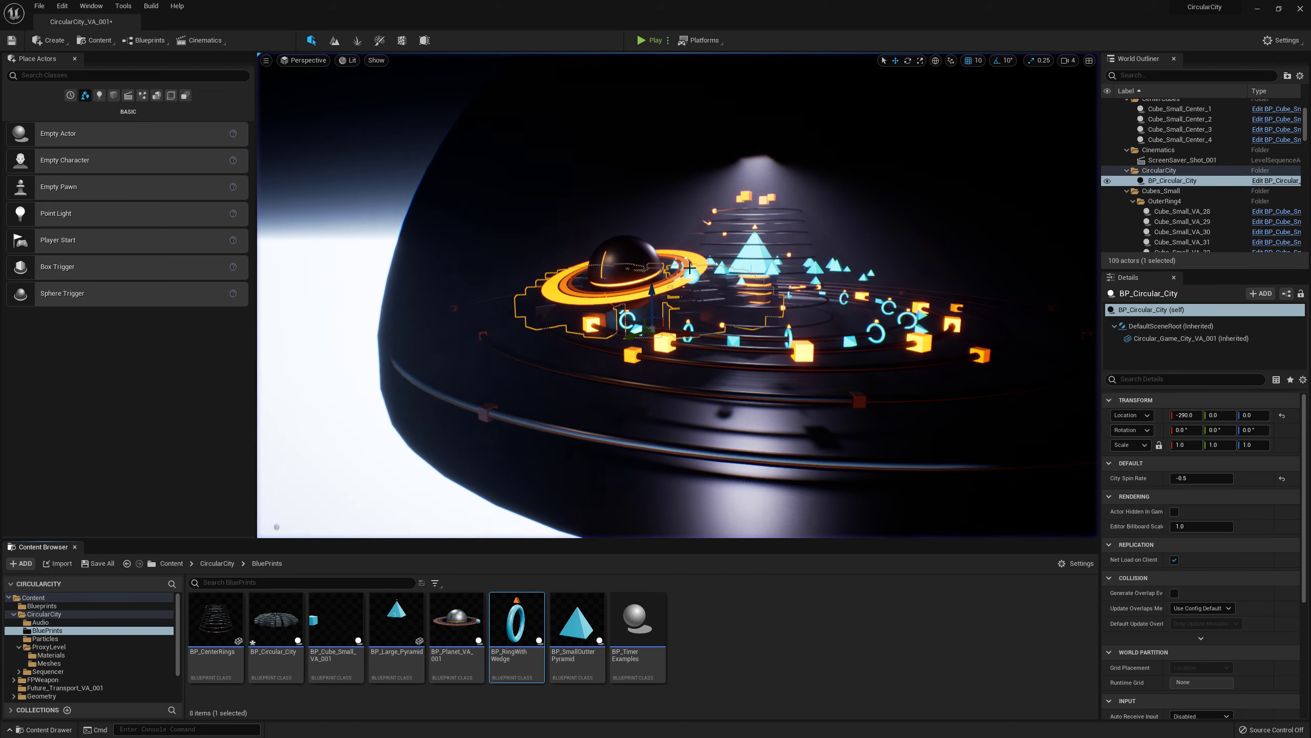
- Try rotating the offset BP_Circular_City actor to -30° around Z, and play and stop the scene to check its spin
key("w")
right_click_drag(681, 349, 661, 373)
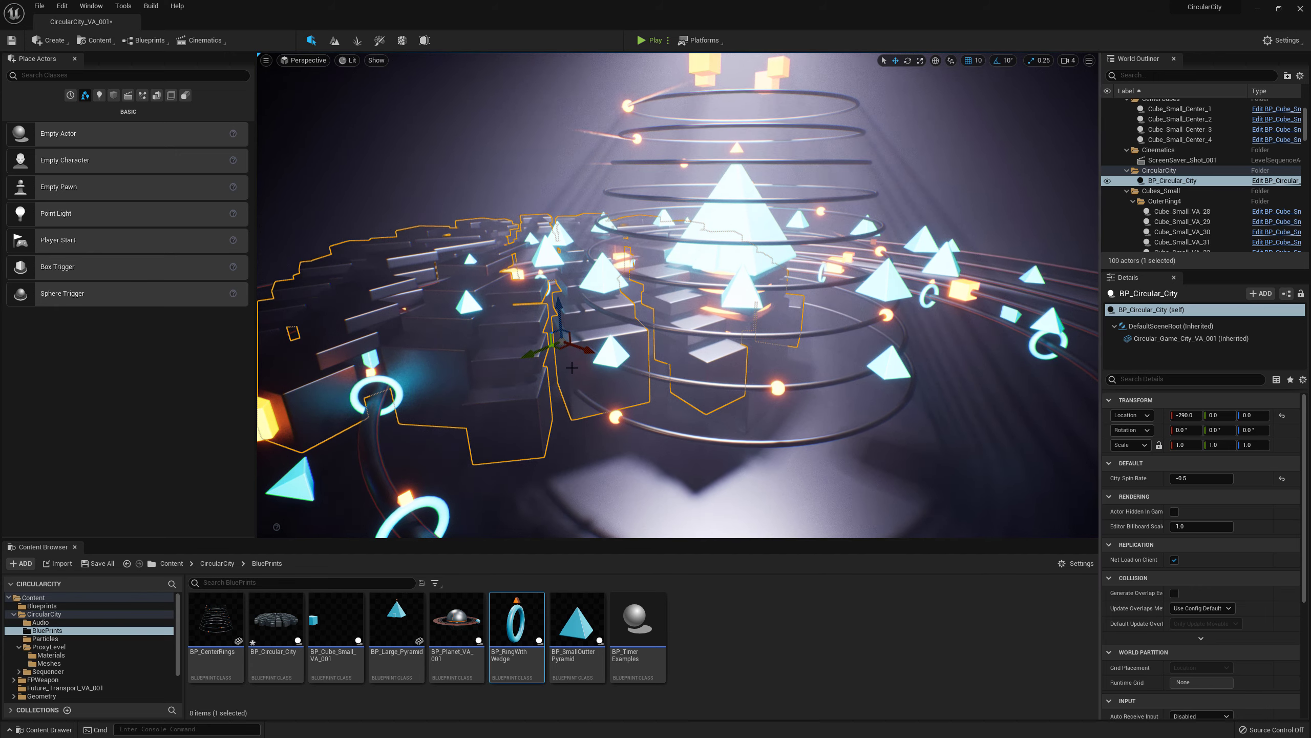
key("e")
left_click_drag(571, 368, 620, 355)
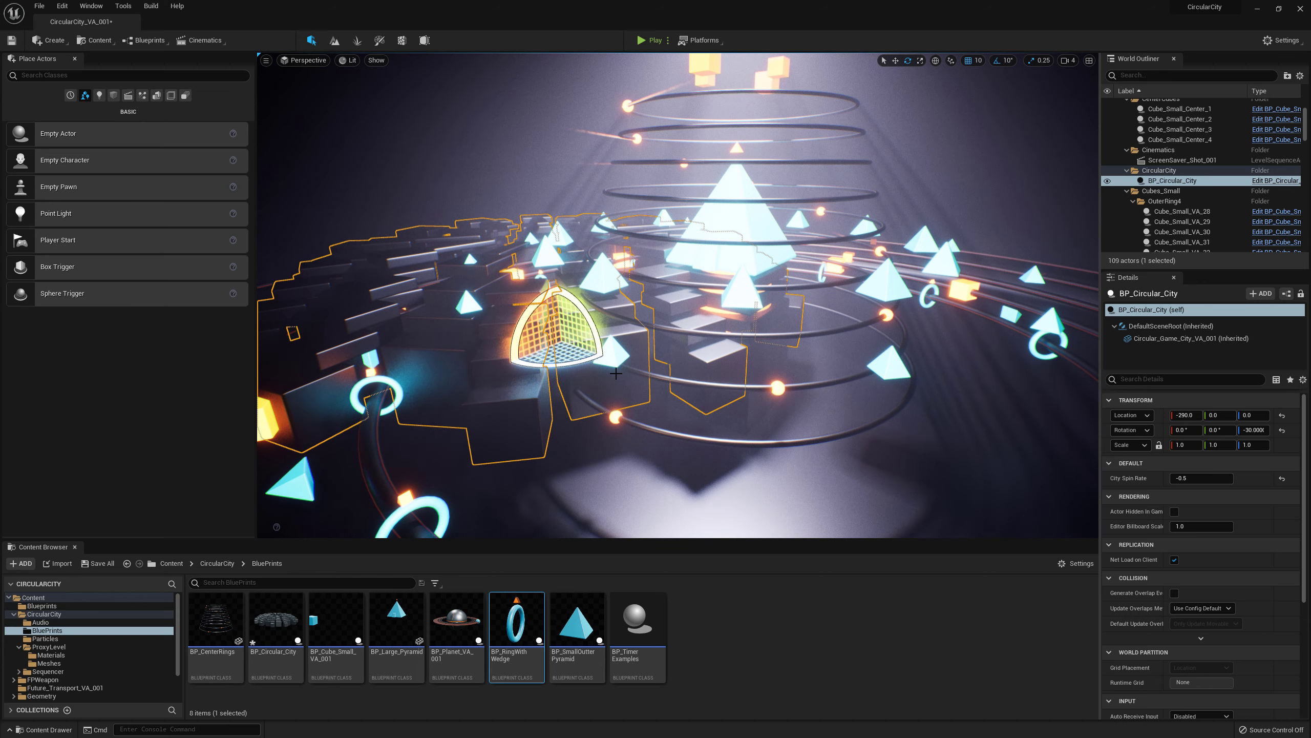
mouse_move(688, 379)
right_mouse_down()
mouse_move(688, 413)
mouse_move(688, 379)
right_mouse_up()
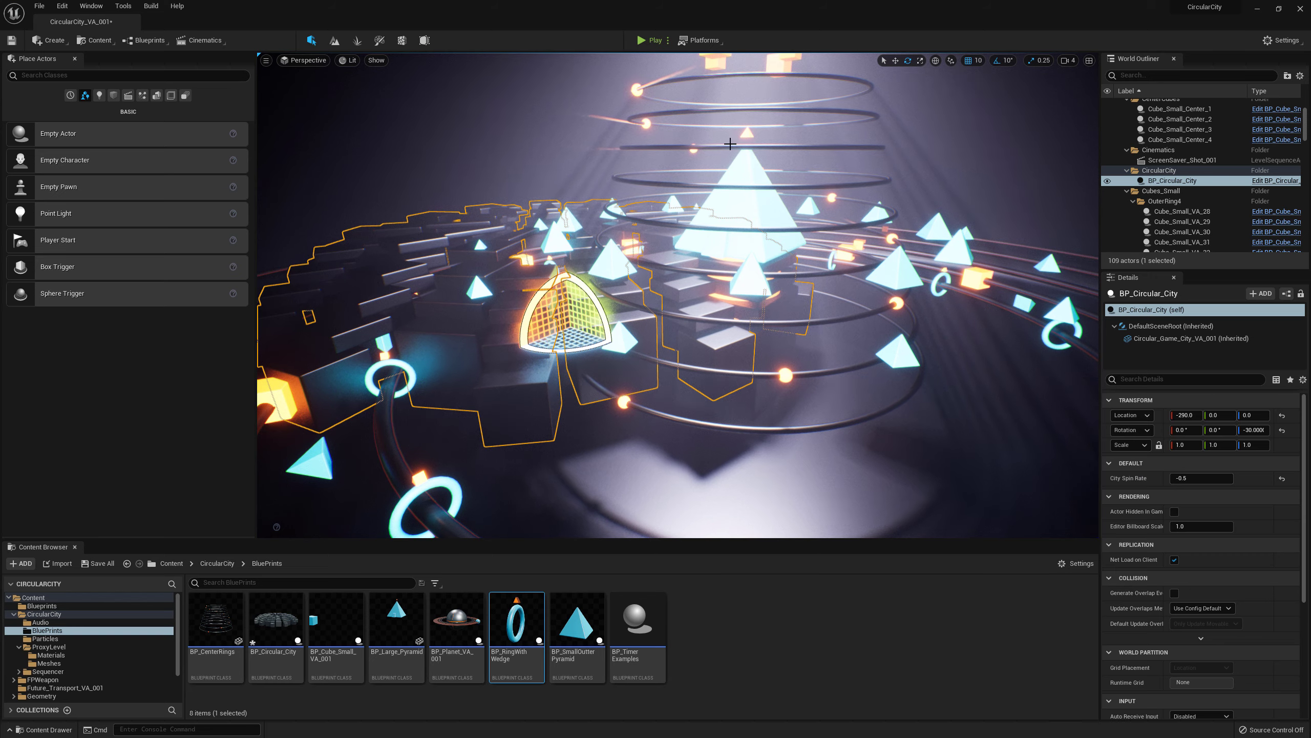
left_click(645, 42)
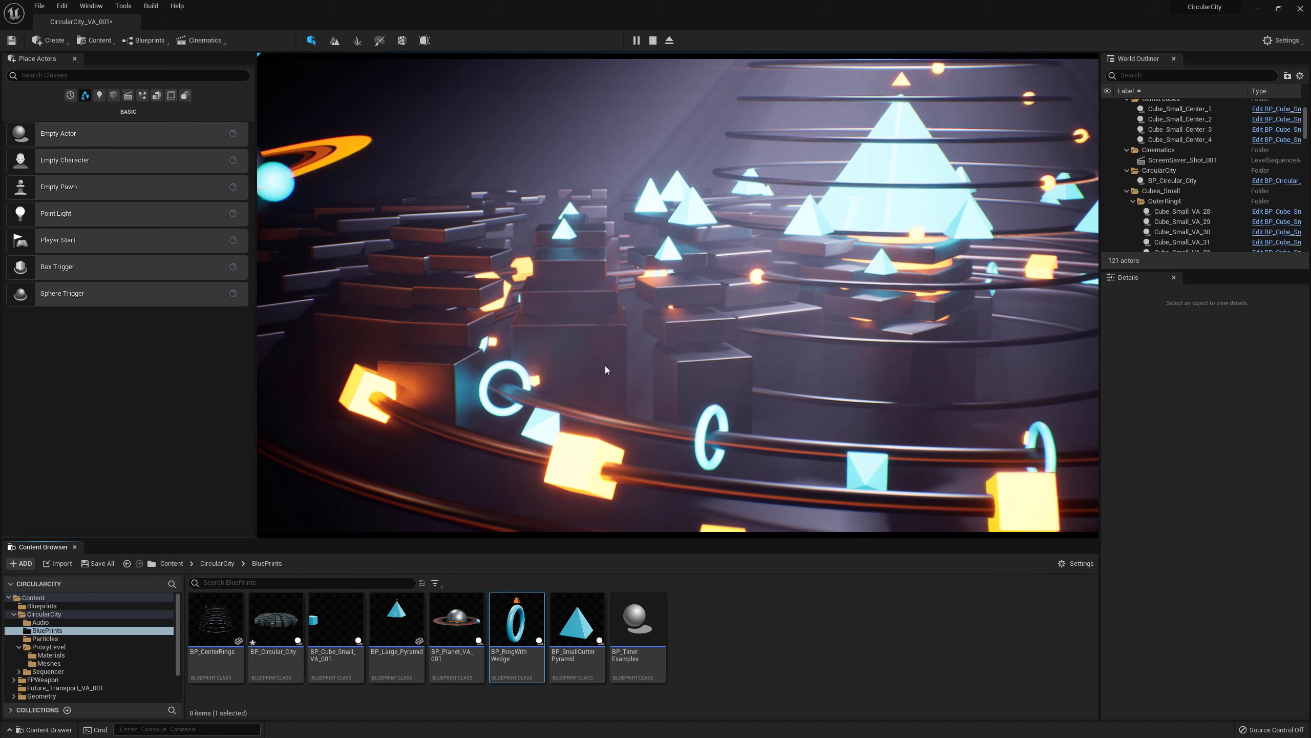
left_click(653, 41)
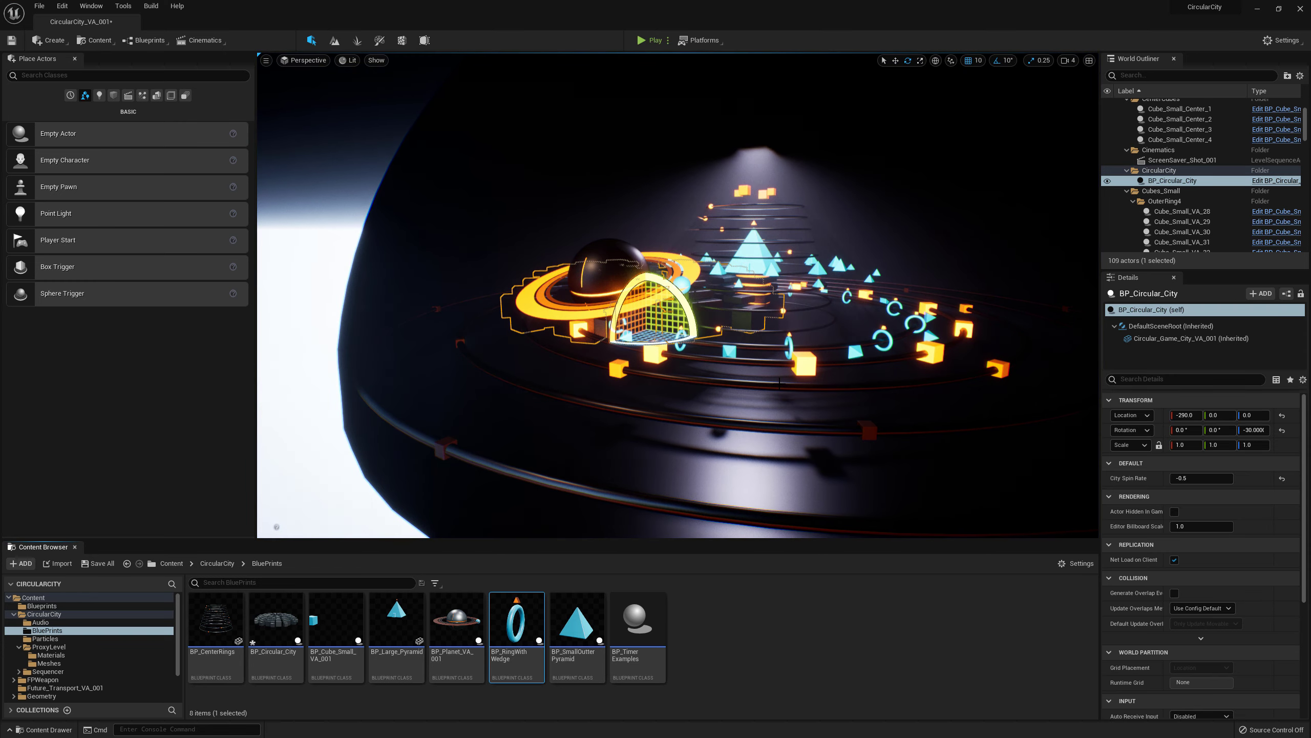
- Reset BP_Circular_City's X location and Z rotation to 0
key("w")
mouse_move(664, 81)
right_mouse_down()
mouse_move(648, 80)
mouse_move(658, 77)
right_mouse_up()
mouse_move(759, 383)
right_mouse_down()
mouse_move(790, 383)
mouse_move(759, 384)
right_mouse_up()
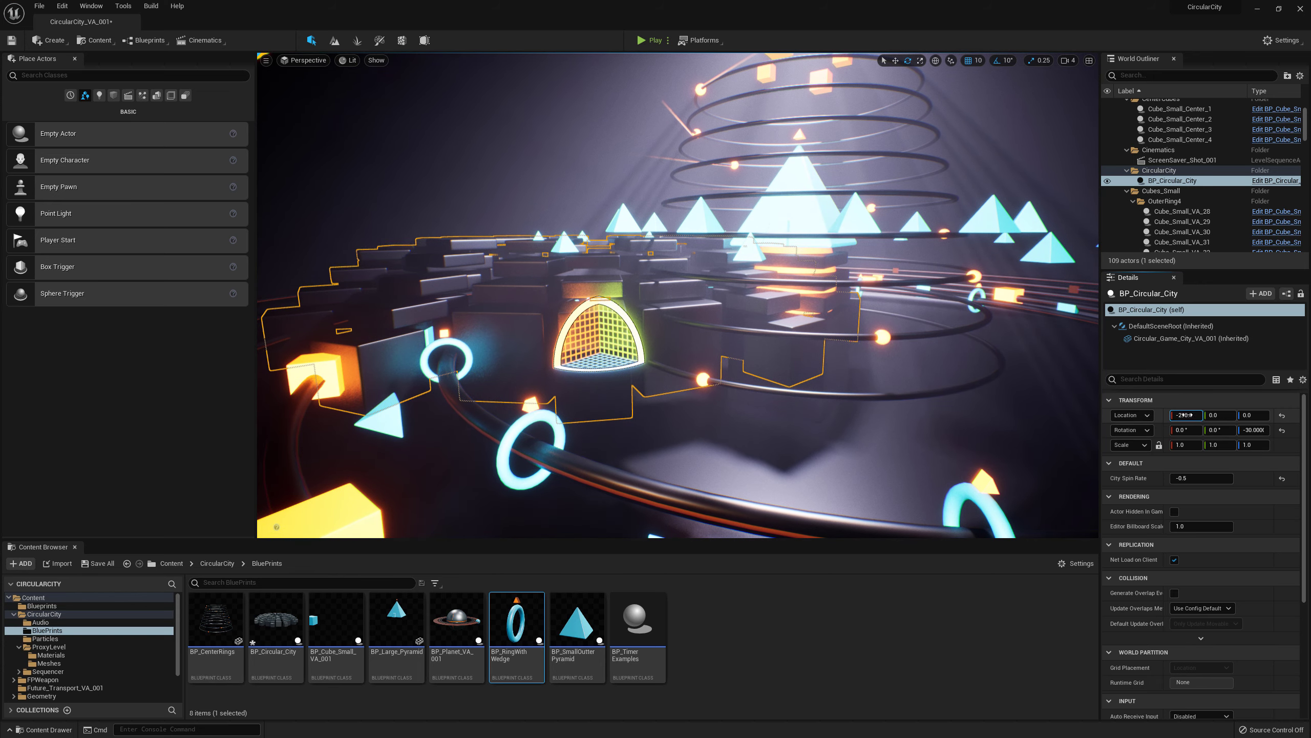
key("Tab")
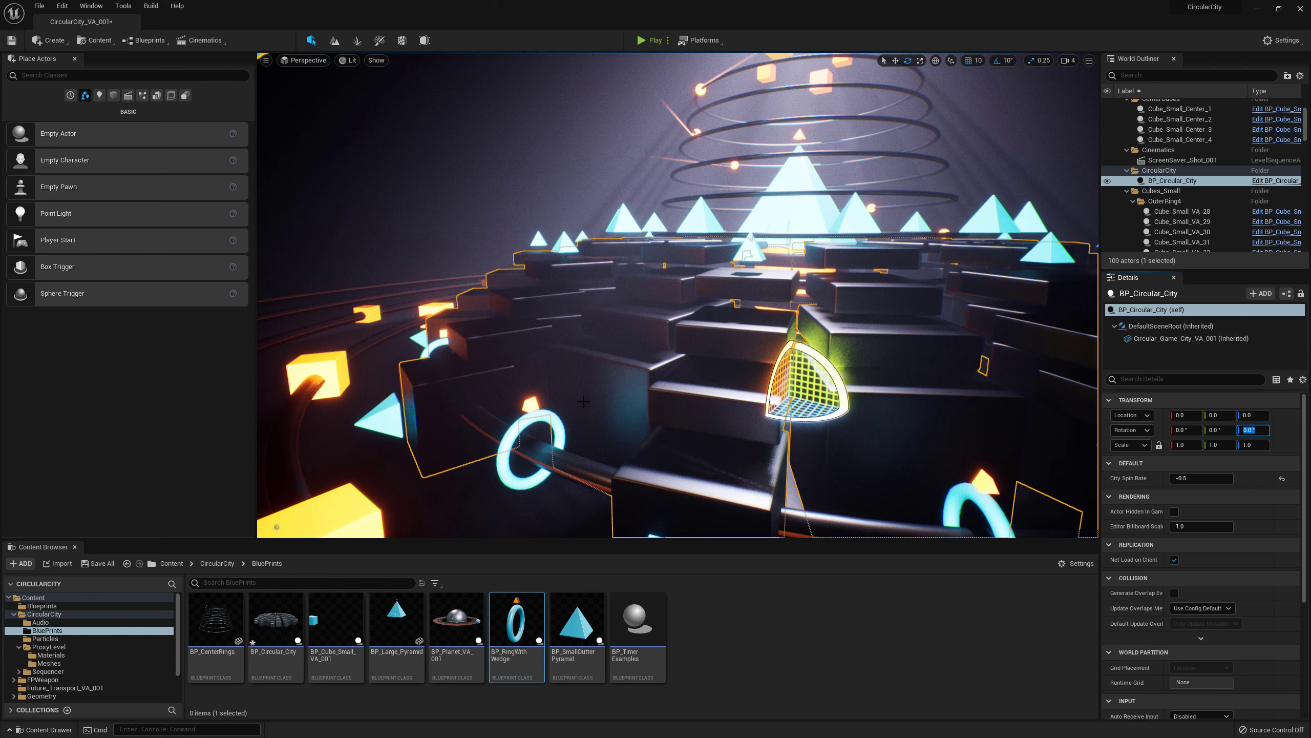
- Try other Y and Z values for BP_RingWithWedge_1's Start Location, with Z about 116, and undo the changes
left_click(560, 423)
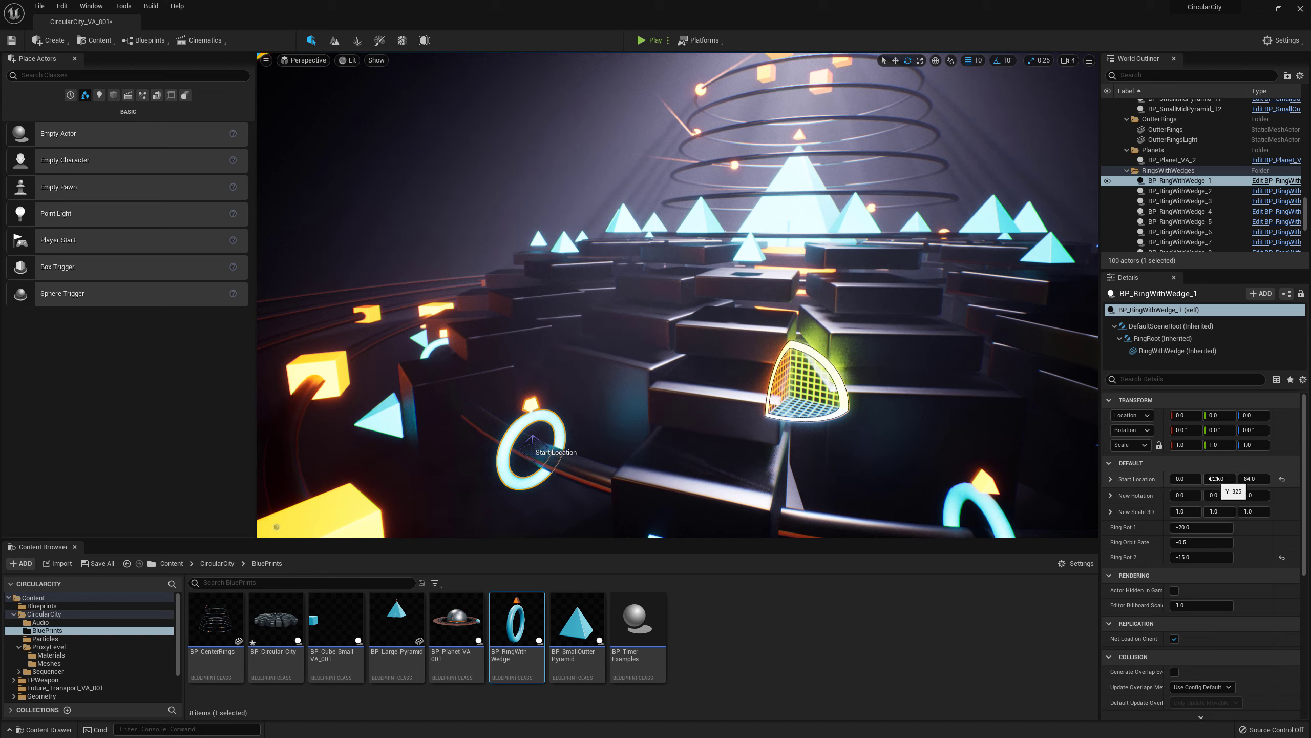
left_click_drag(1217, 478, 1260, 479)
key("ctrl+z")
key("ctrl+z")
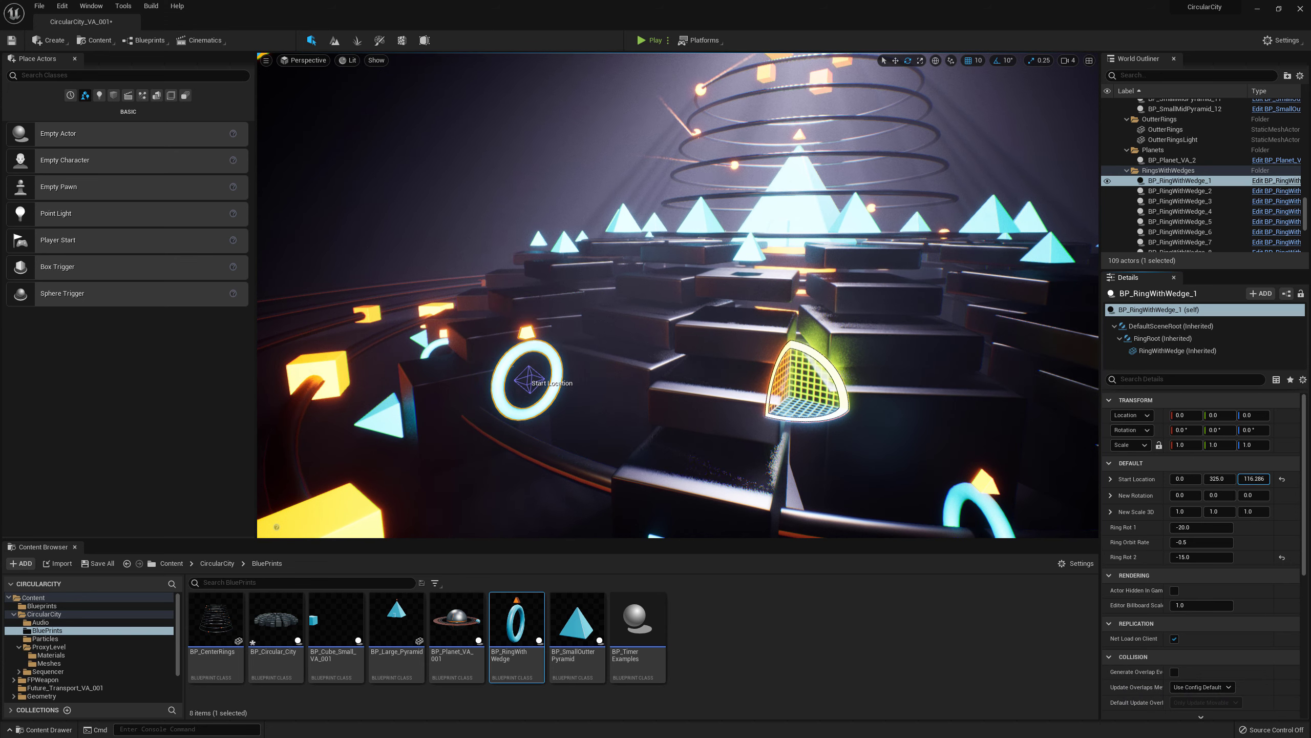
key("ctrl+z")
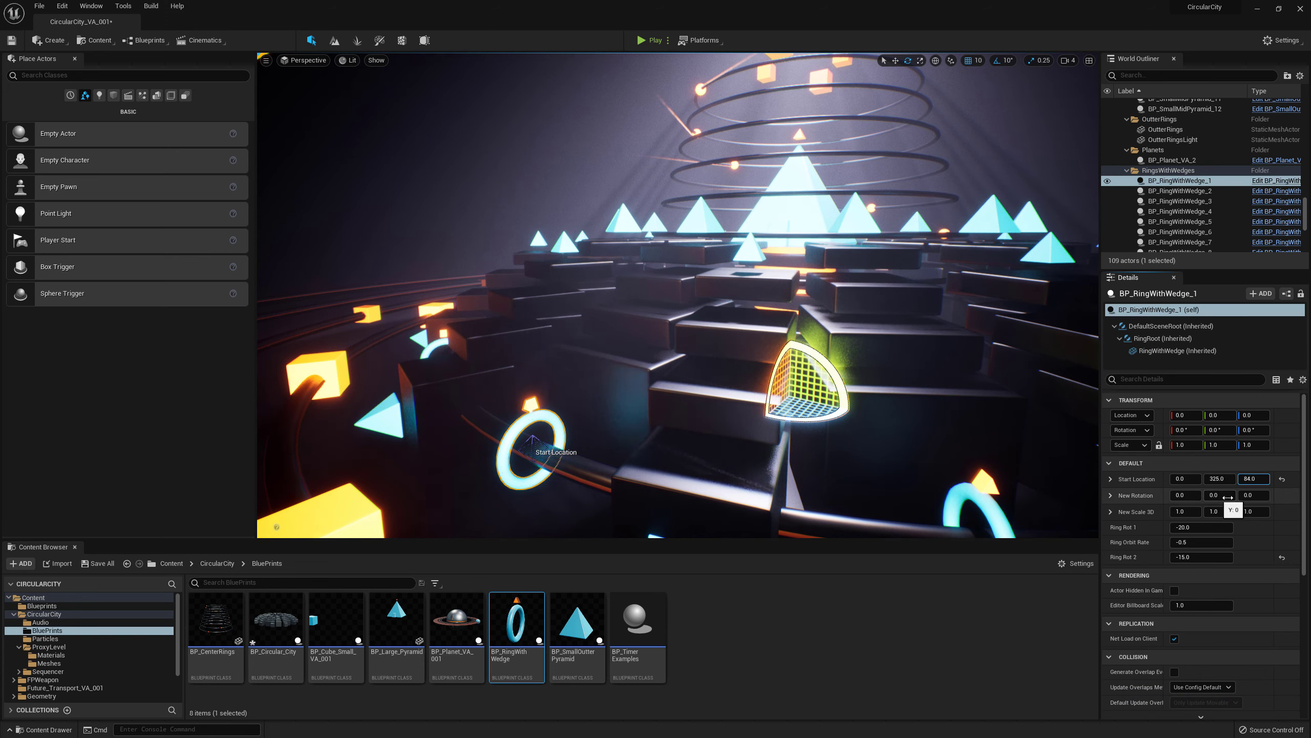
- Try New Rotation values on BP_RingWithWedge_1's Z, Y and X axes, restoring each axis to 0
left_click_drag(1253, 495, 1269, 494)
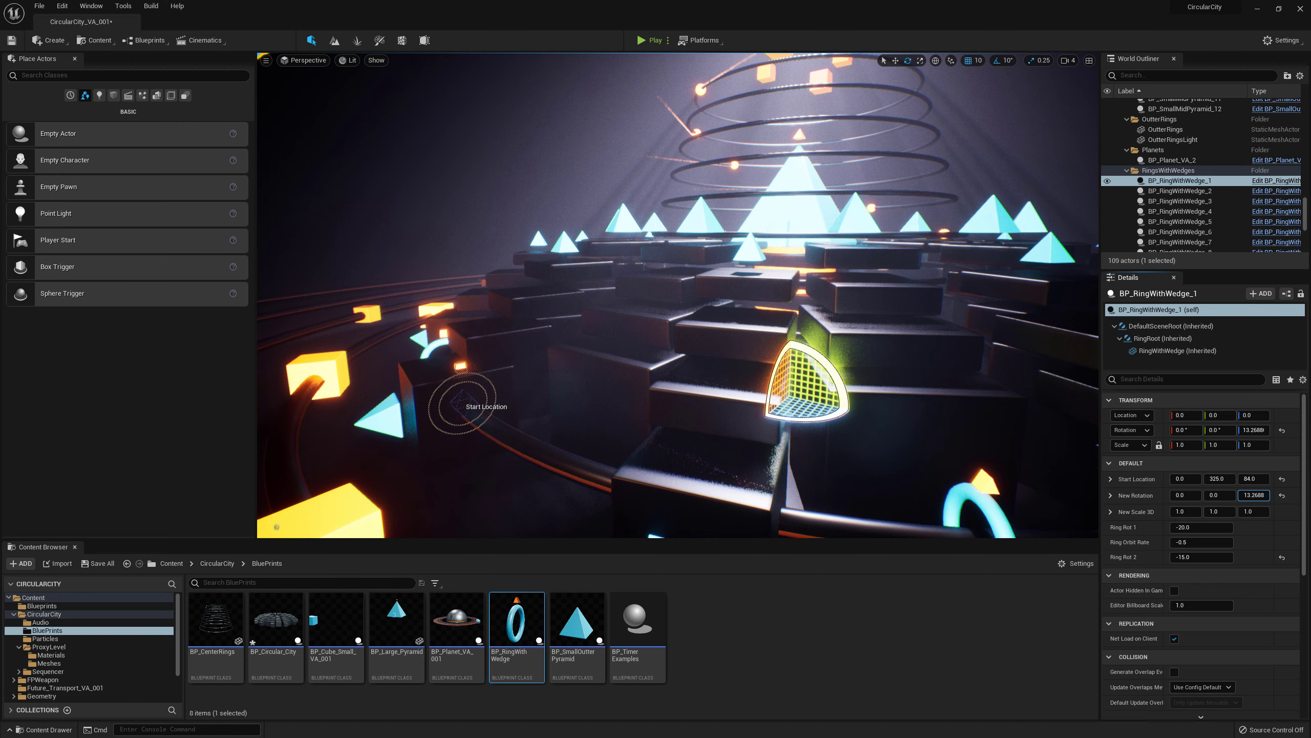
key("ctrl+z")
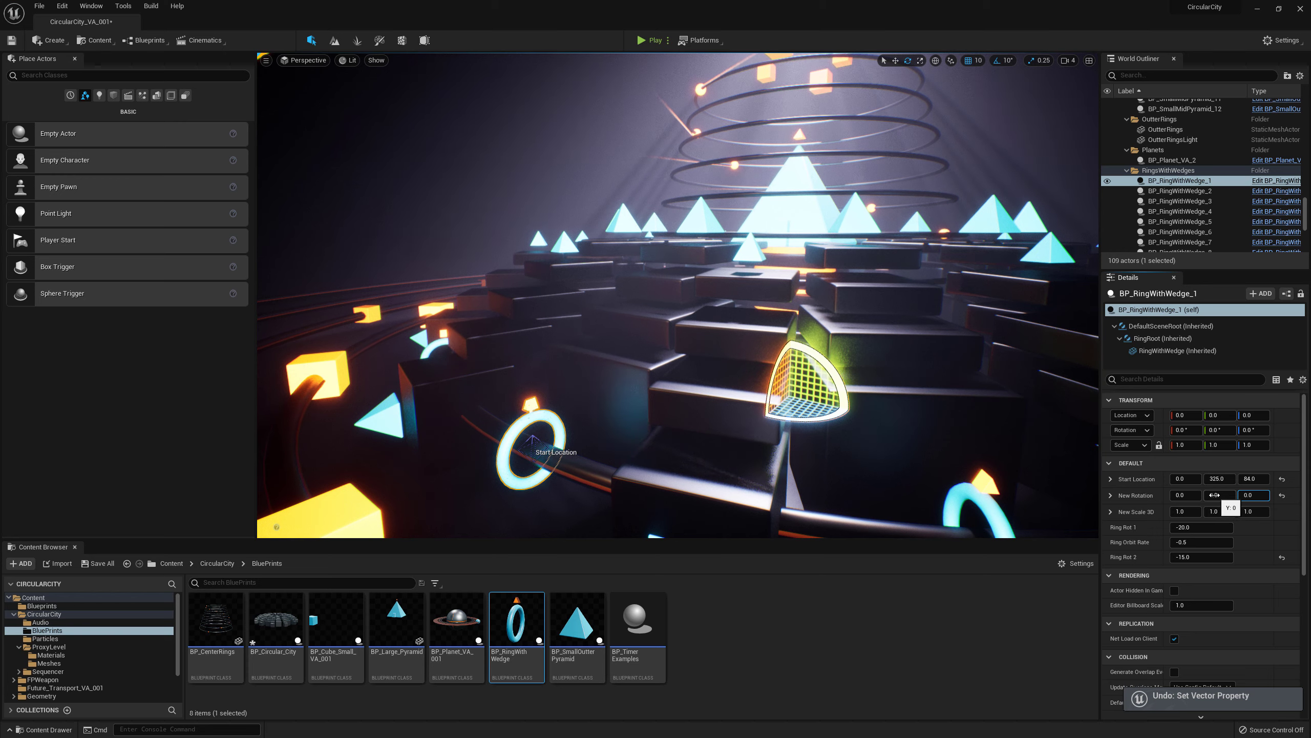
left_click_drag(1217, 495, 1216, 495)
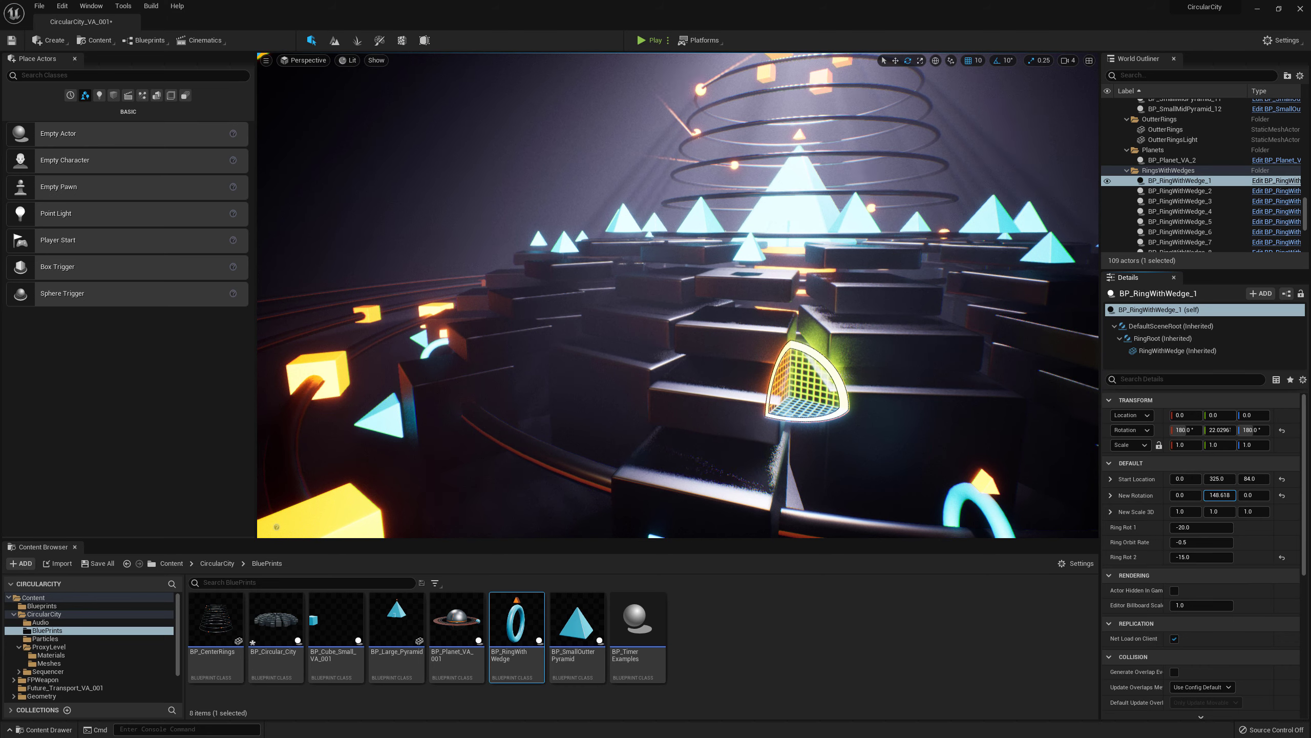
key("ctrl+z")
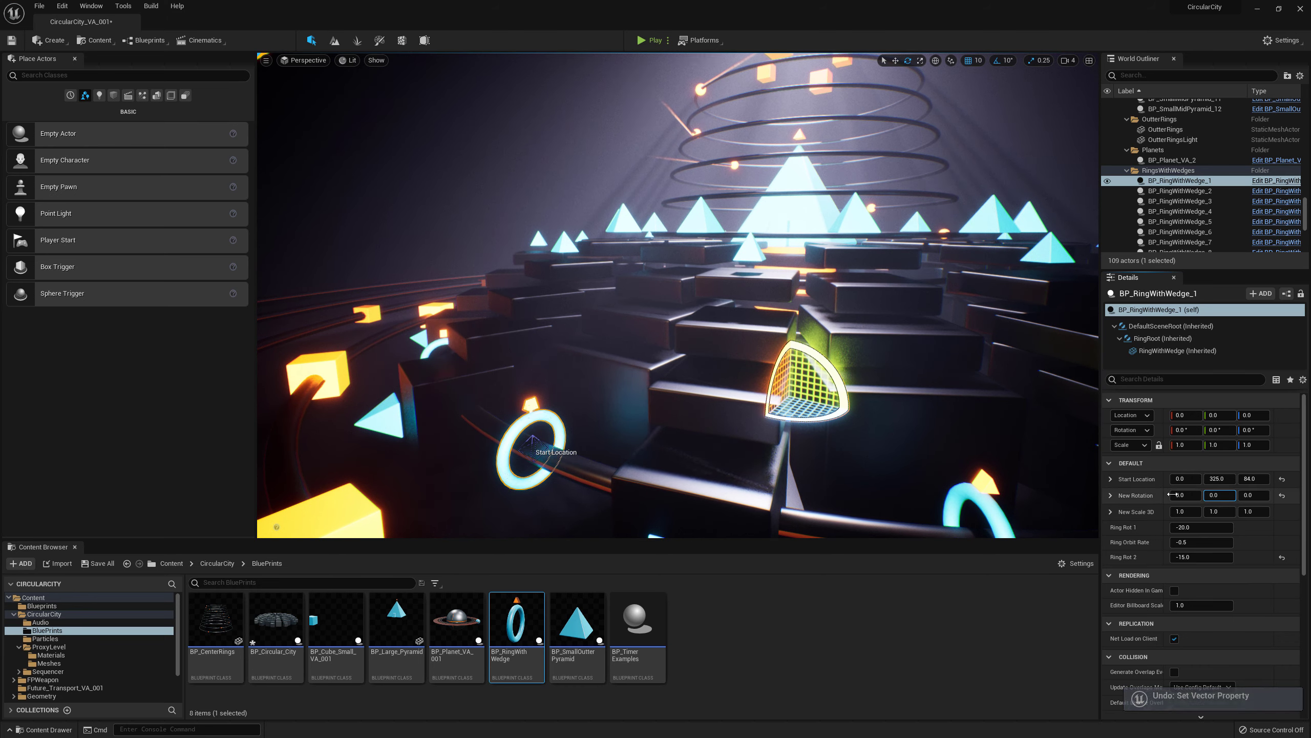
mouse_move(1185, 495)
left_mouse_down()
mouse_move(1159, 495)
mouse_move(1179, 495)
left_mouse_up()
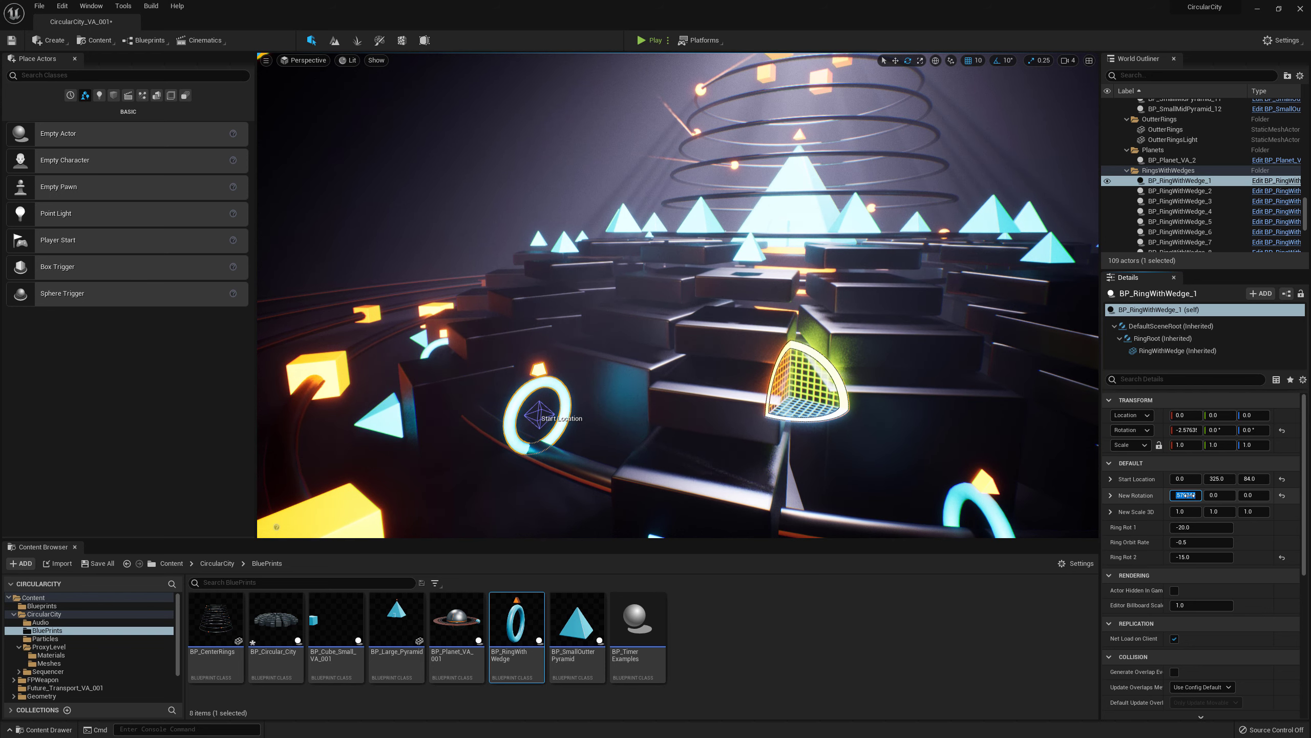
type("0")
key("Return")
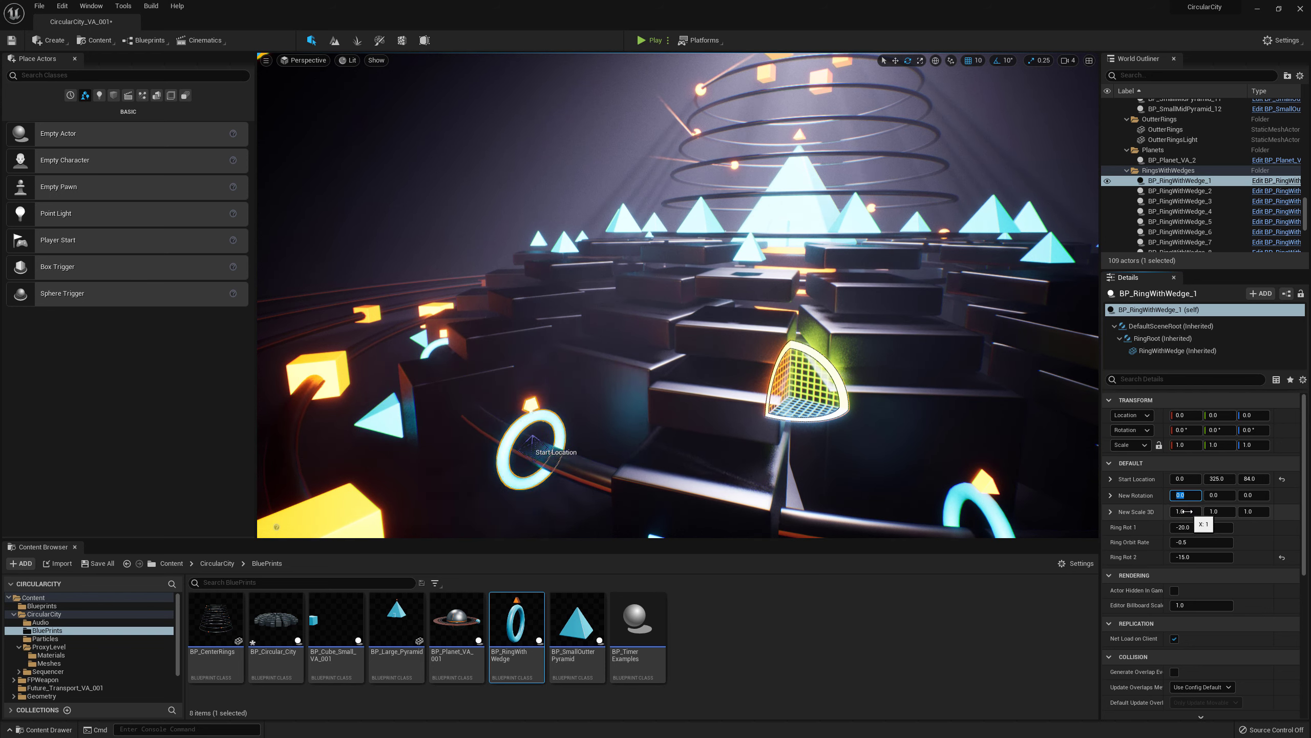
- Set BP_RingWithWedge_1's New Scale 3D to 0.5 on the X, Y and Z axes
left_click(1187, 511)
type(".5")
key("Return")
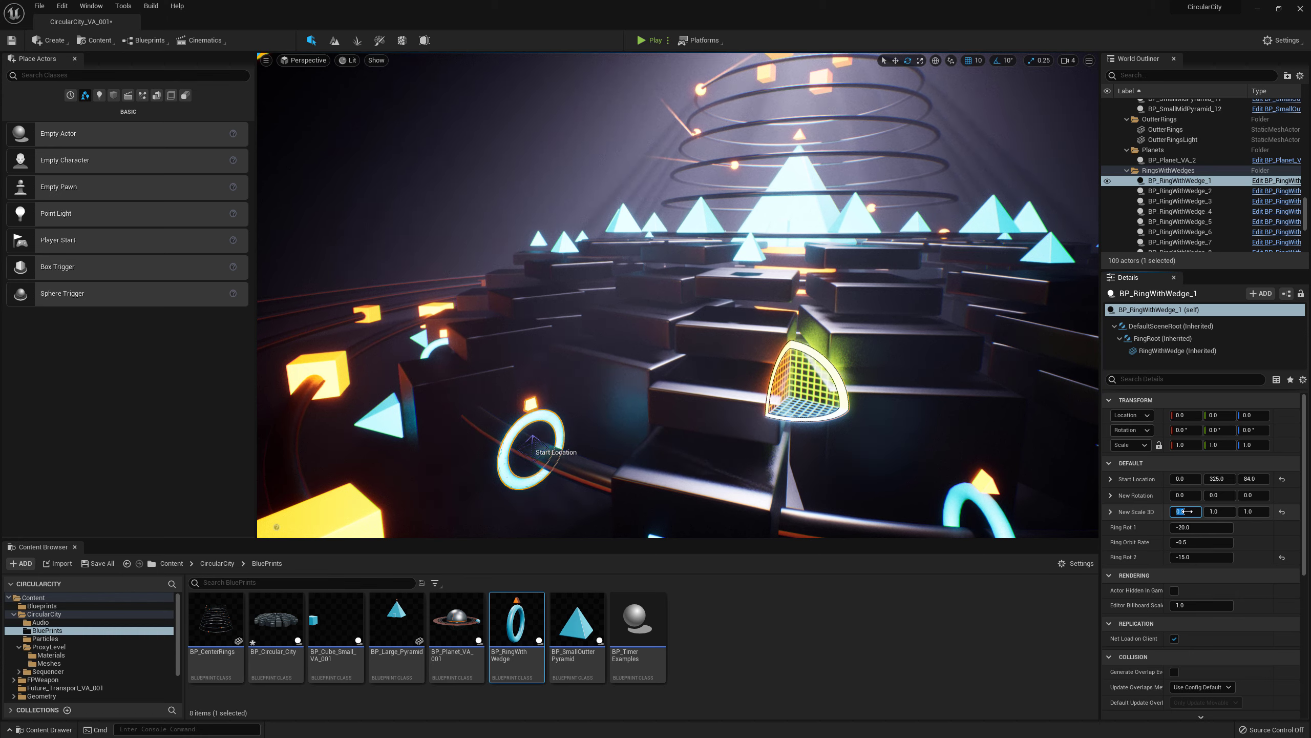
type(".5")
key("Return")
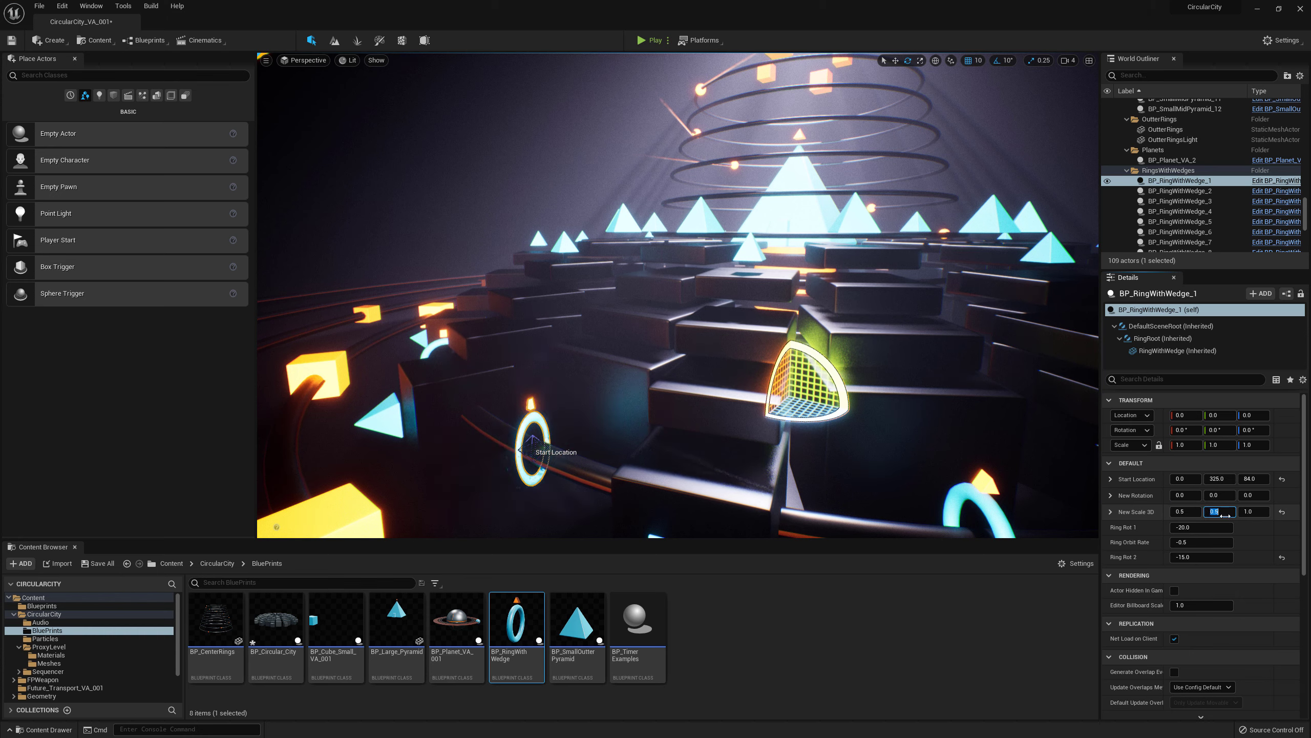
type(".5")
key("Return")
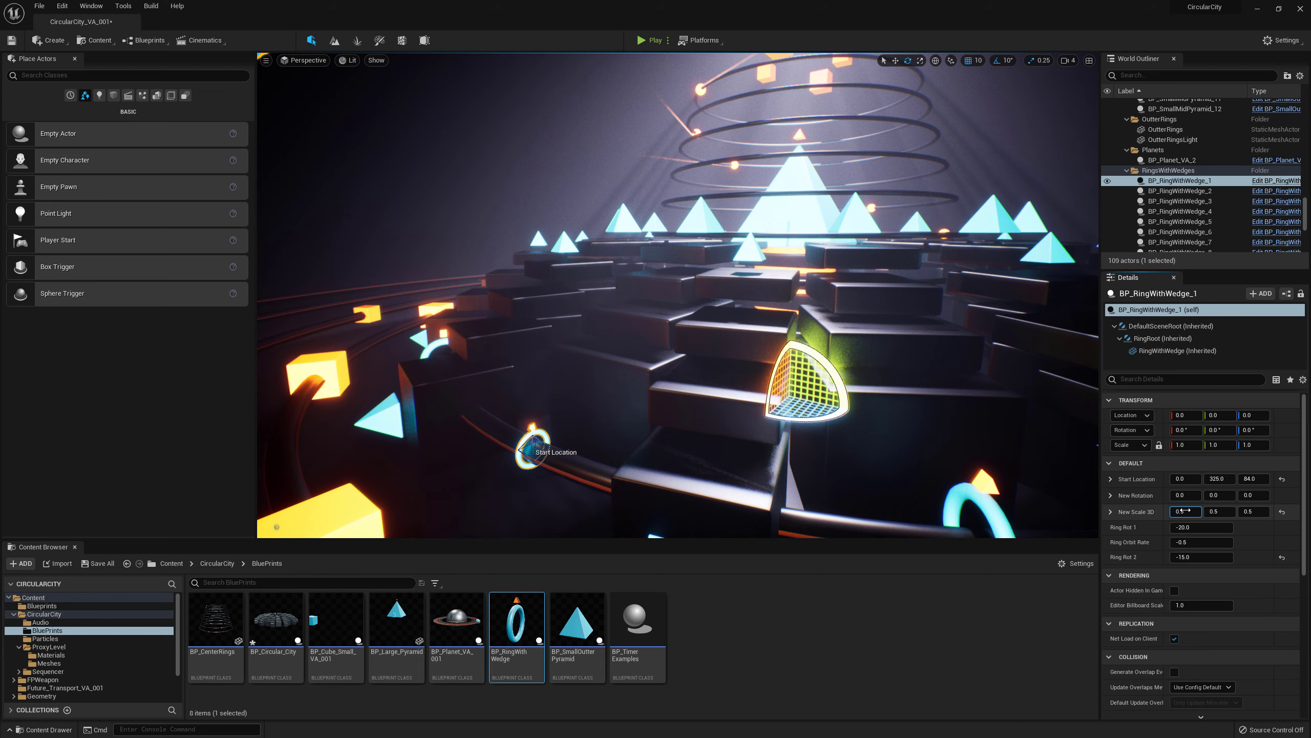
- Restore BP_RingWithWedge_1's New Scale 3D to 1.0 on the X, Y and Z axes
left_click(1249, 512)
type("1")
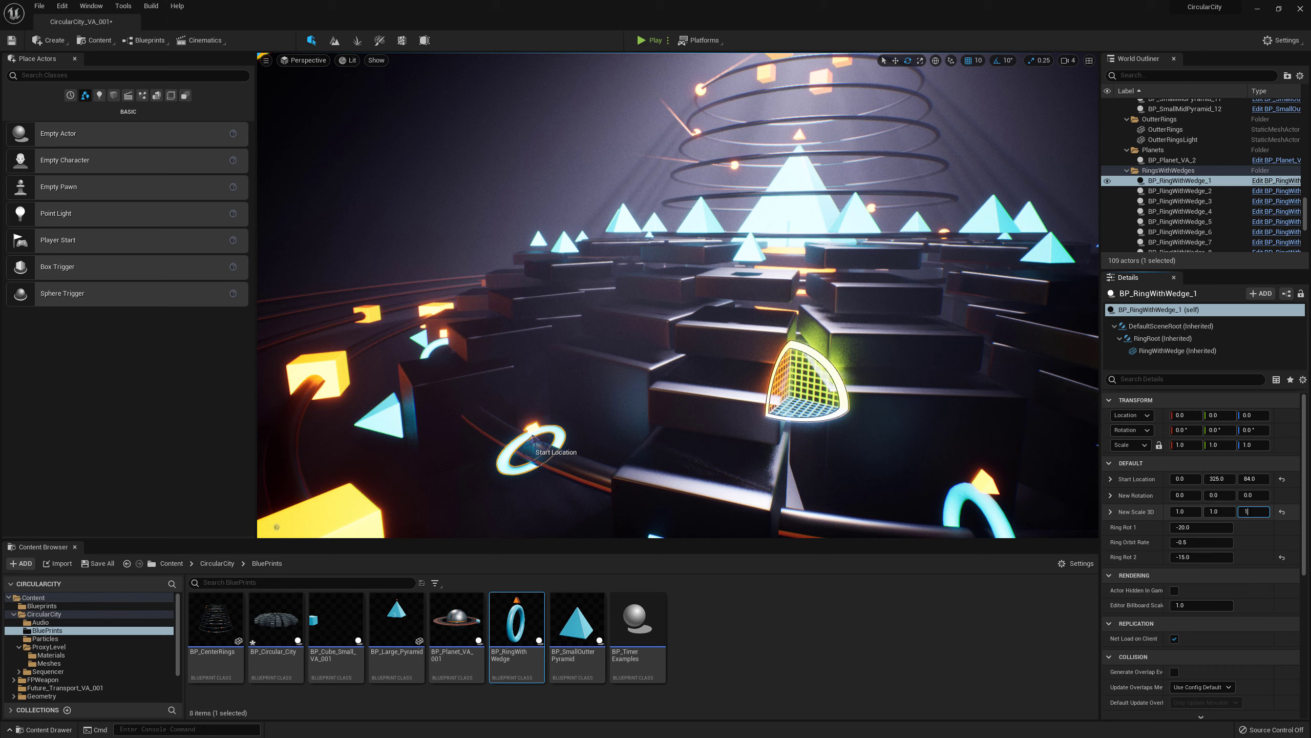
left_click(1206, 511)
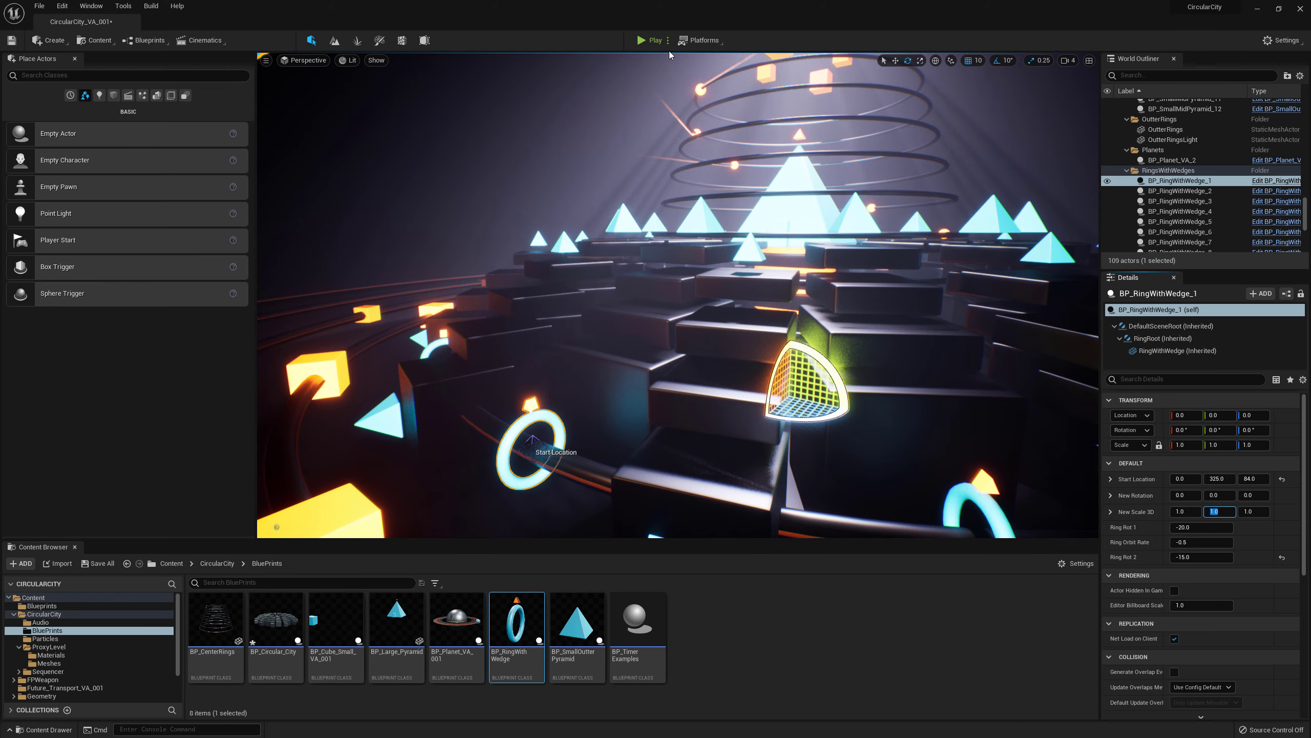
- Play the level to watch the rings orbit the city, stop it and return to a close view of BP_RingWithWedge_1
left_click(651, 39)
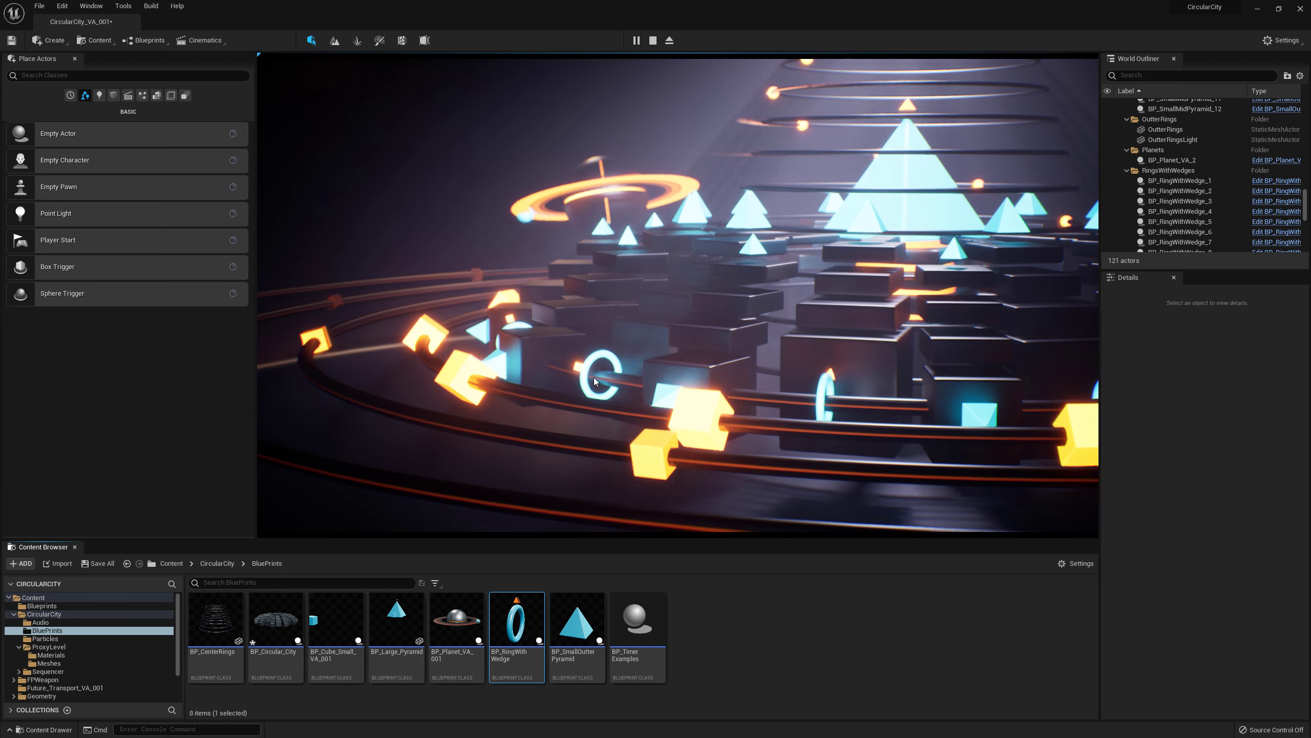
left_click(652, 41)
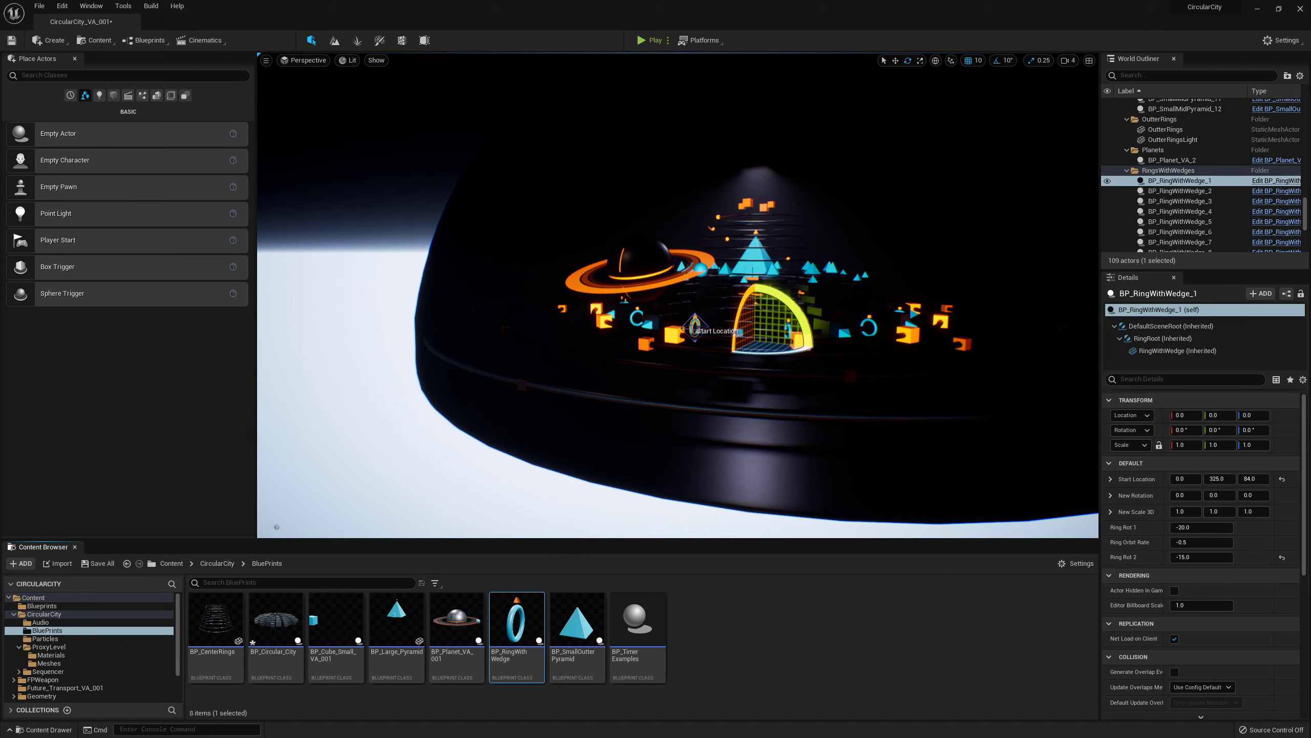
scroll(774, 335, "up", 2)
right_click_drag(775, 335, 798, 361)
key("w")
right_click_drag(854, 434, 799, 434)
key("s")
key("w")
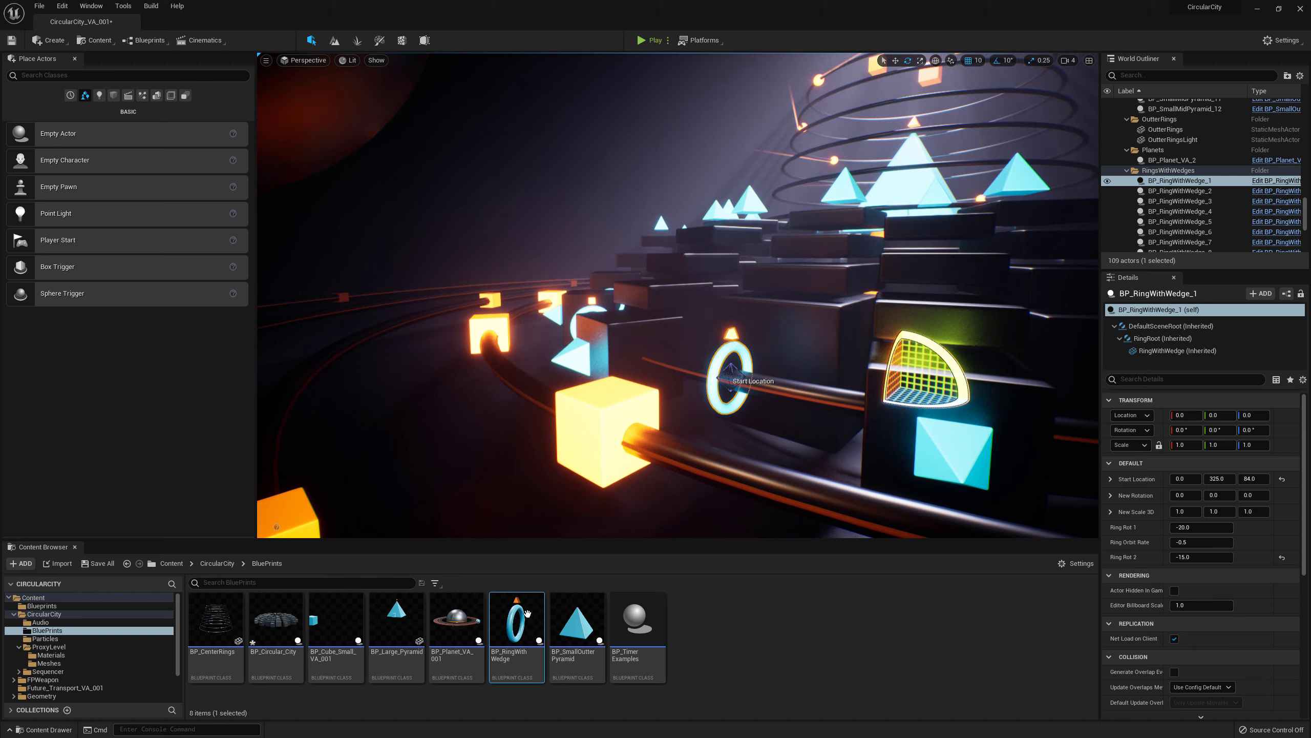
right_click(734, 609)
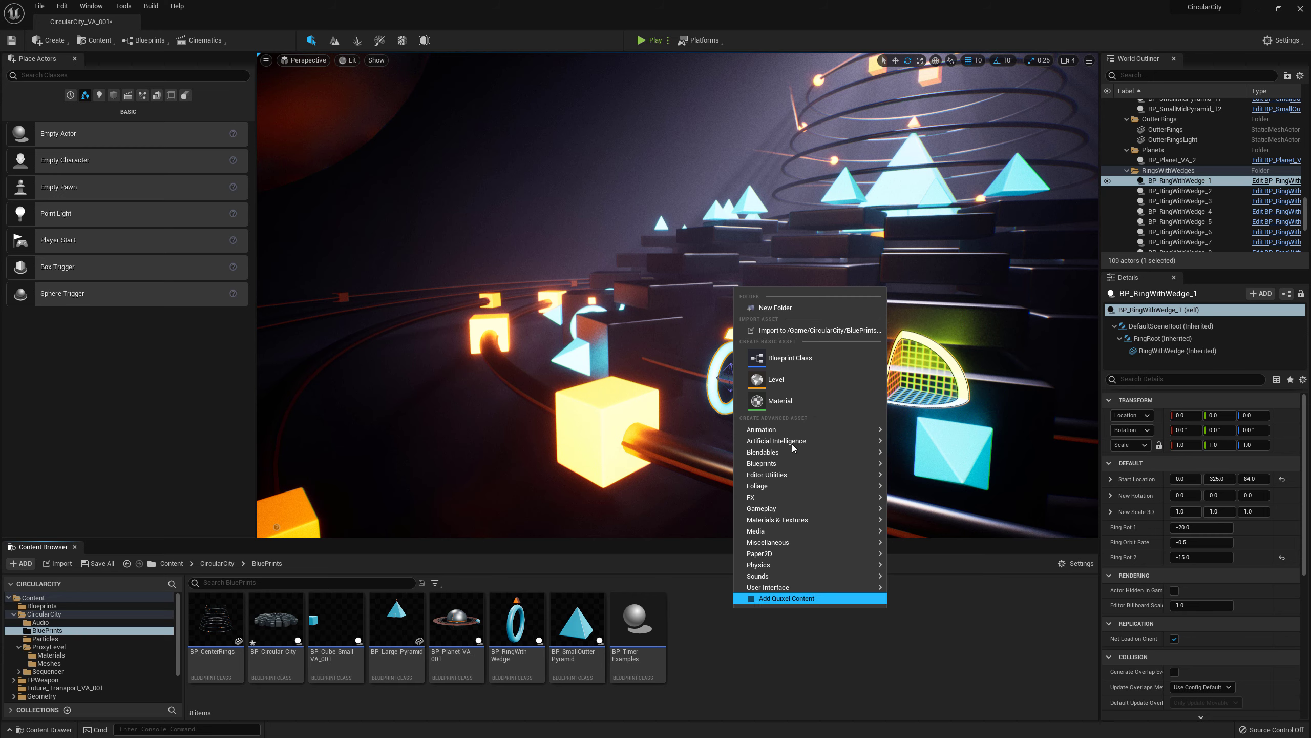
left_click(814, 365)
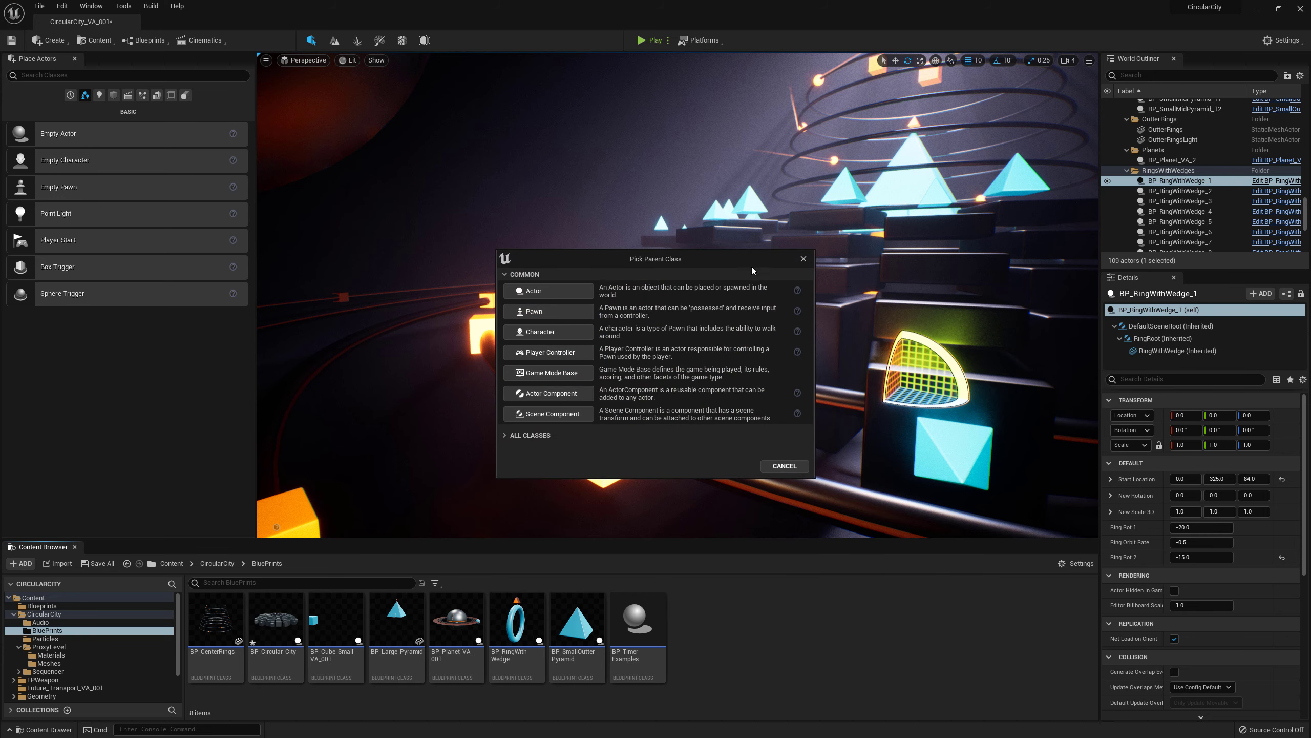
left_click(803, 259)
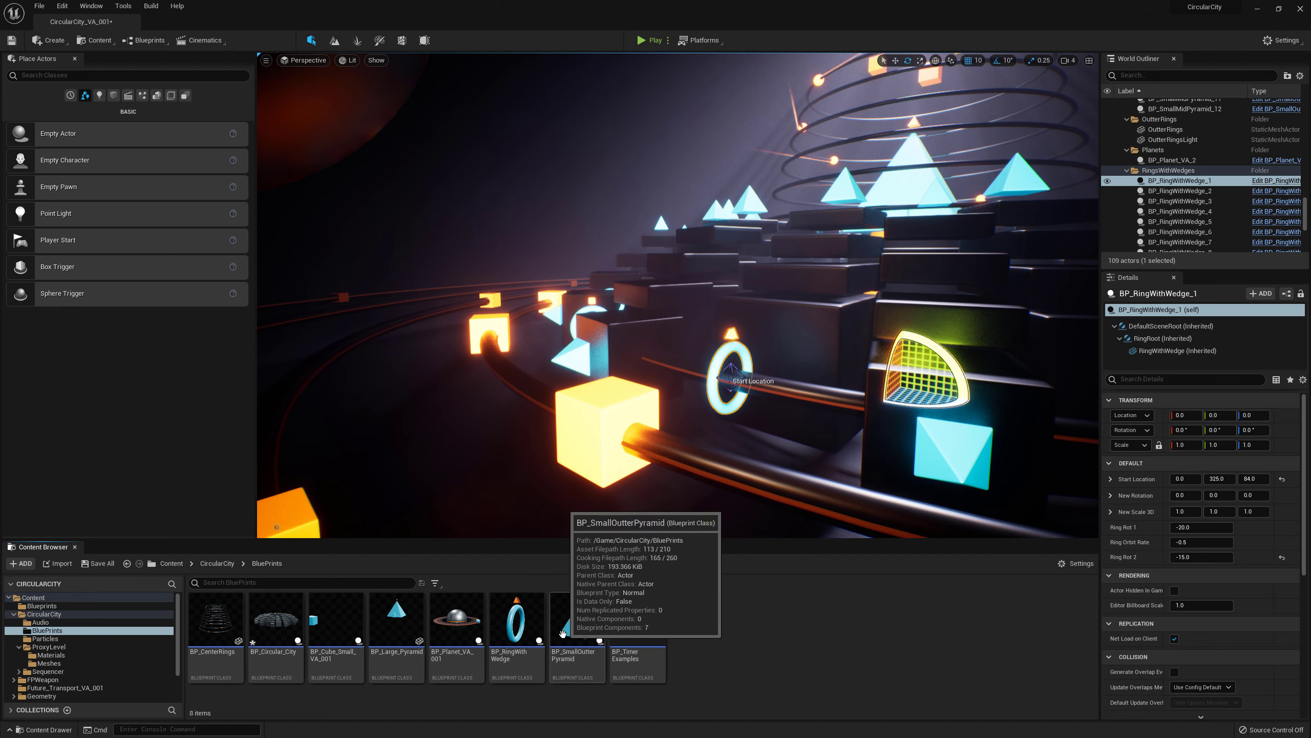
- Open the BP_RingWithWedge blueprint and inspect its RingWithWedge mesh component up close in the 3D preview
double_click(515, 620)
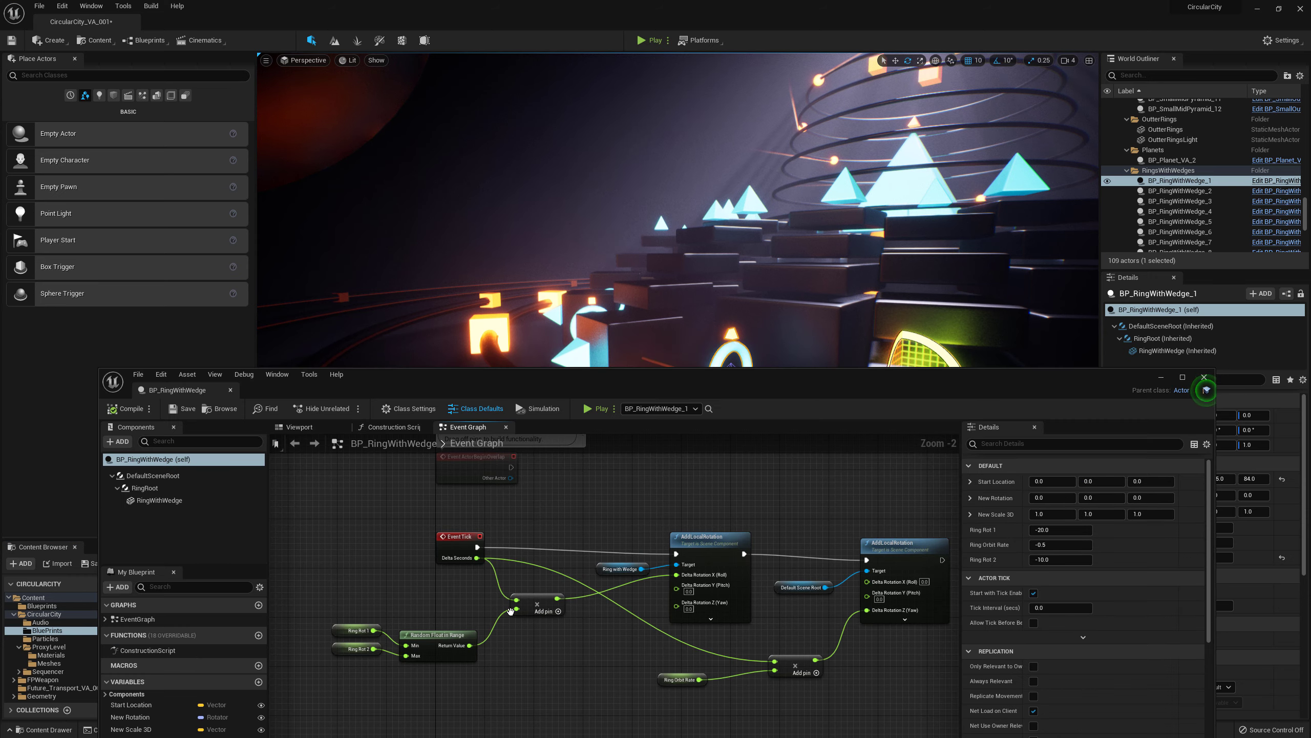
left_click_drag(622, 383, 739, 177)
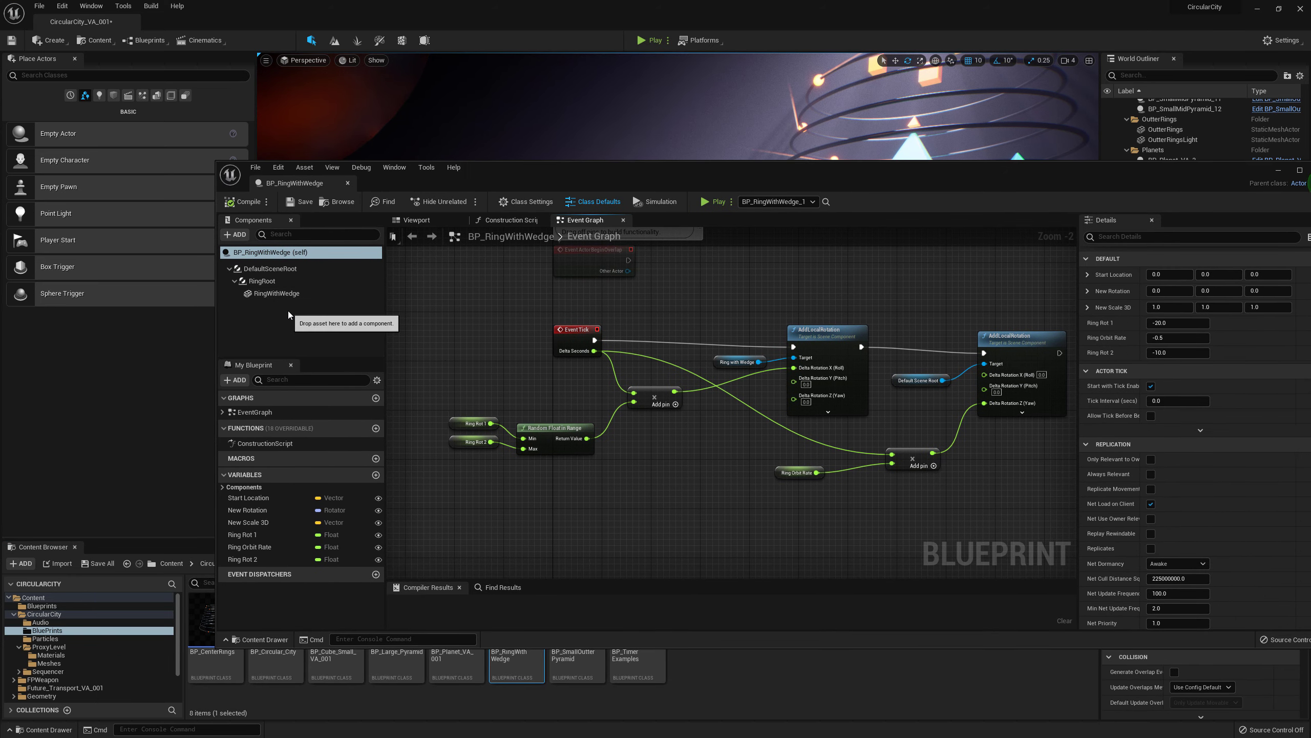
left_click(276, 293)
left_click(434, 222)
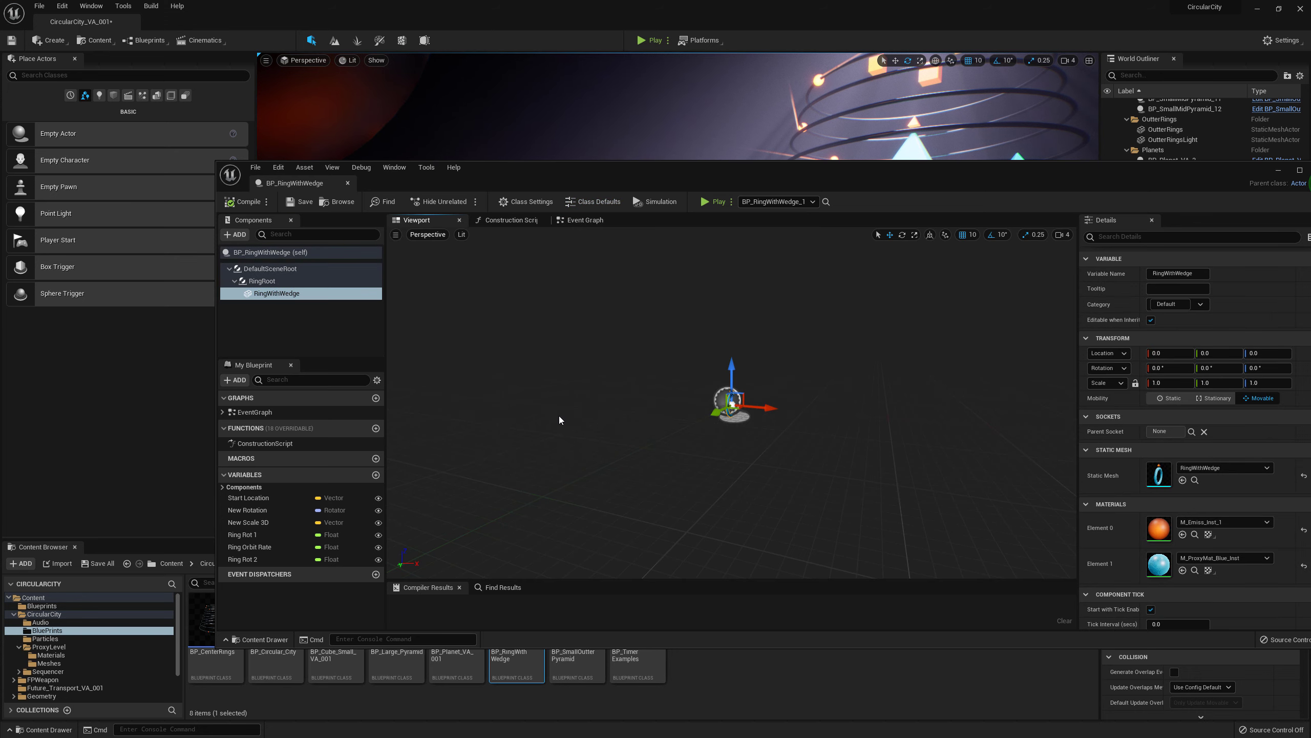
key("f")
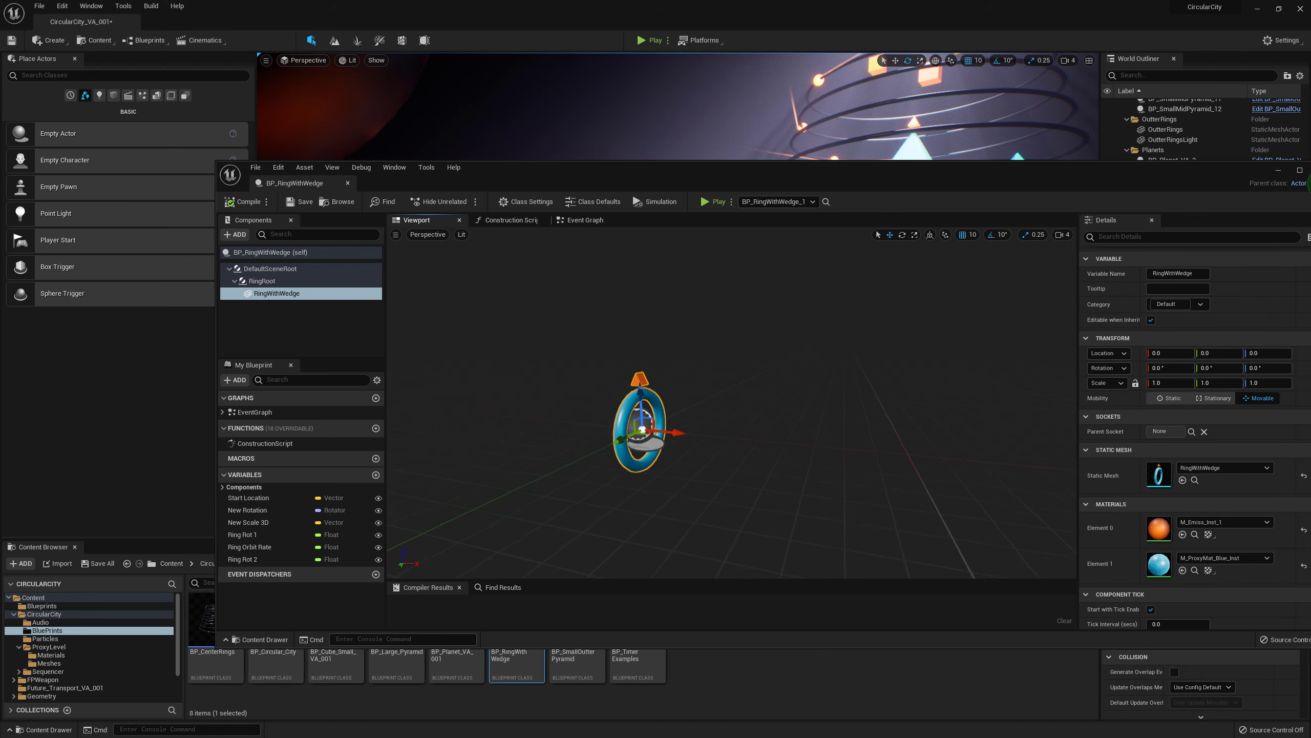
mouse_move(746, 513)
right_mouse_down()
mouse_move(681, 501)
mouse_move(749, 503)
right_mouse_up()
key("w")
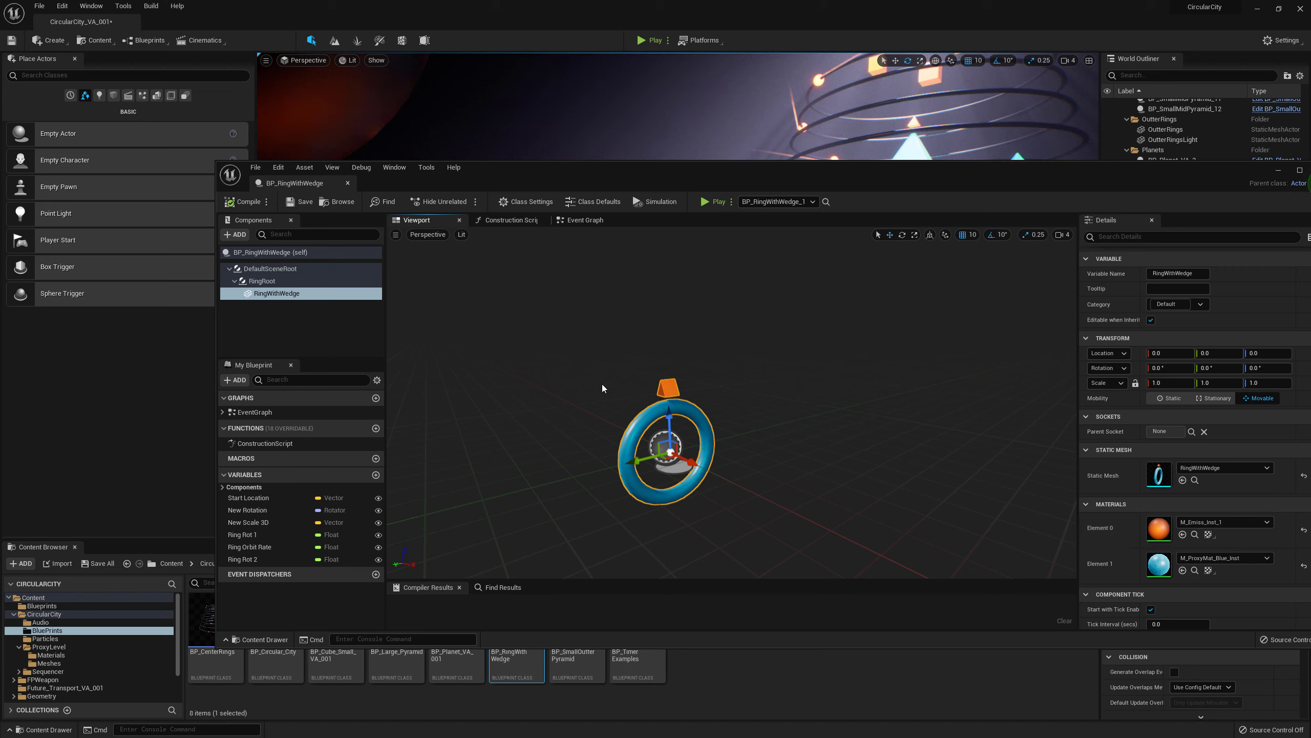
- Examine BP_RingWithWedge's Event Graph rotation nodes and compare them with its Construction Script and the placed ring in the level
left_click(588, 221)
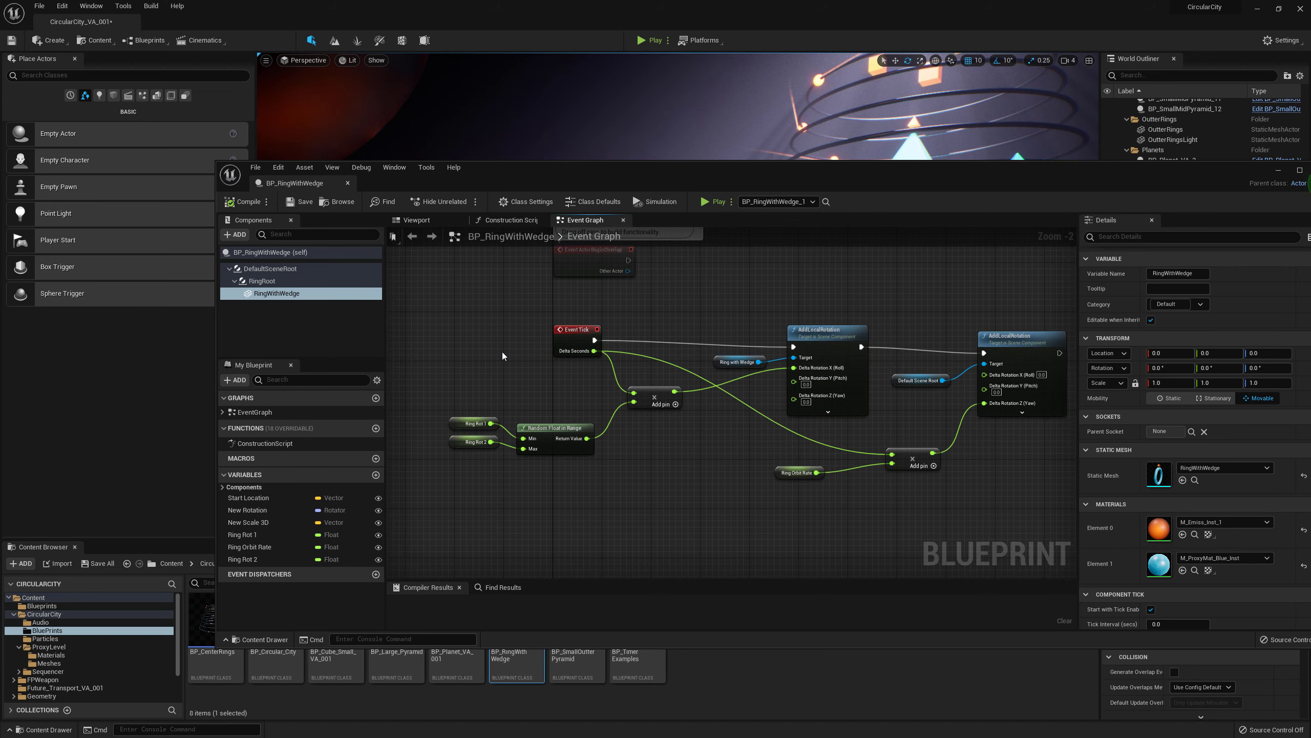
right_click_drag(647, 316, 617, 290)
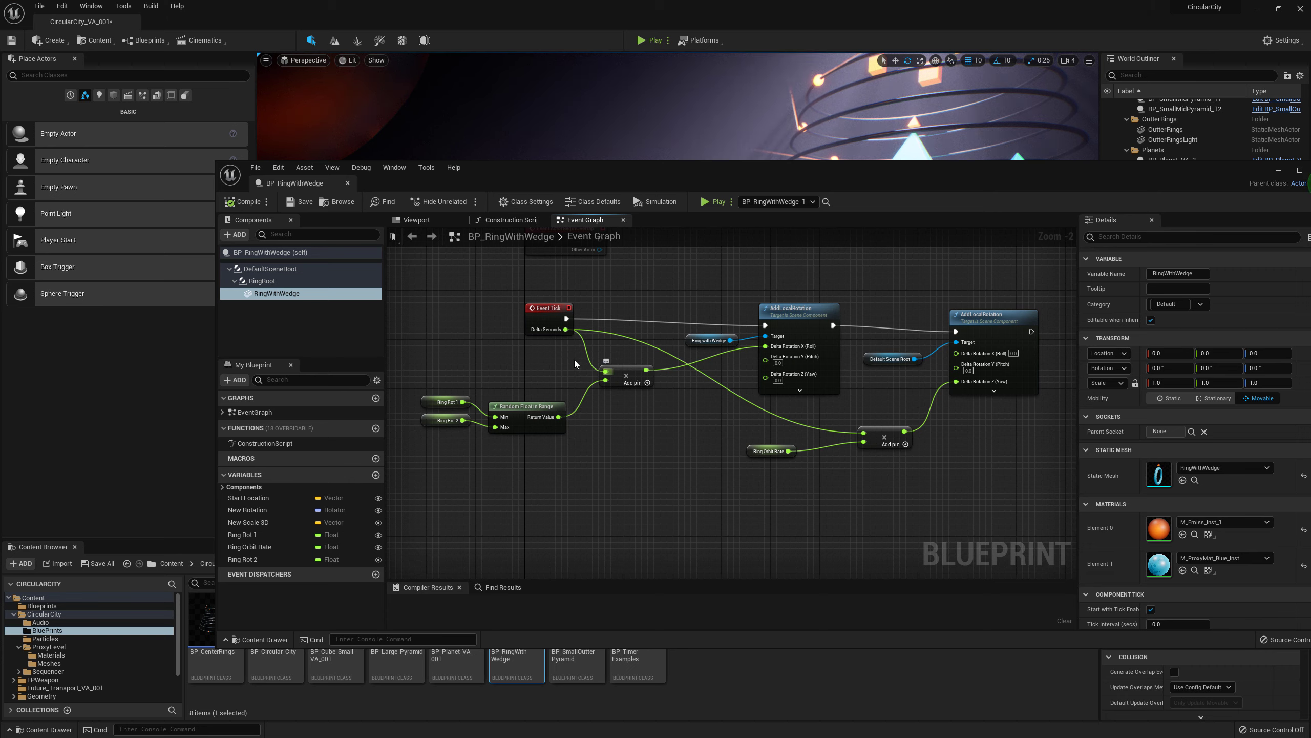
left_click(509, 220)
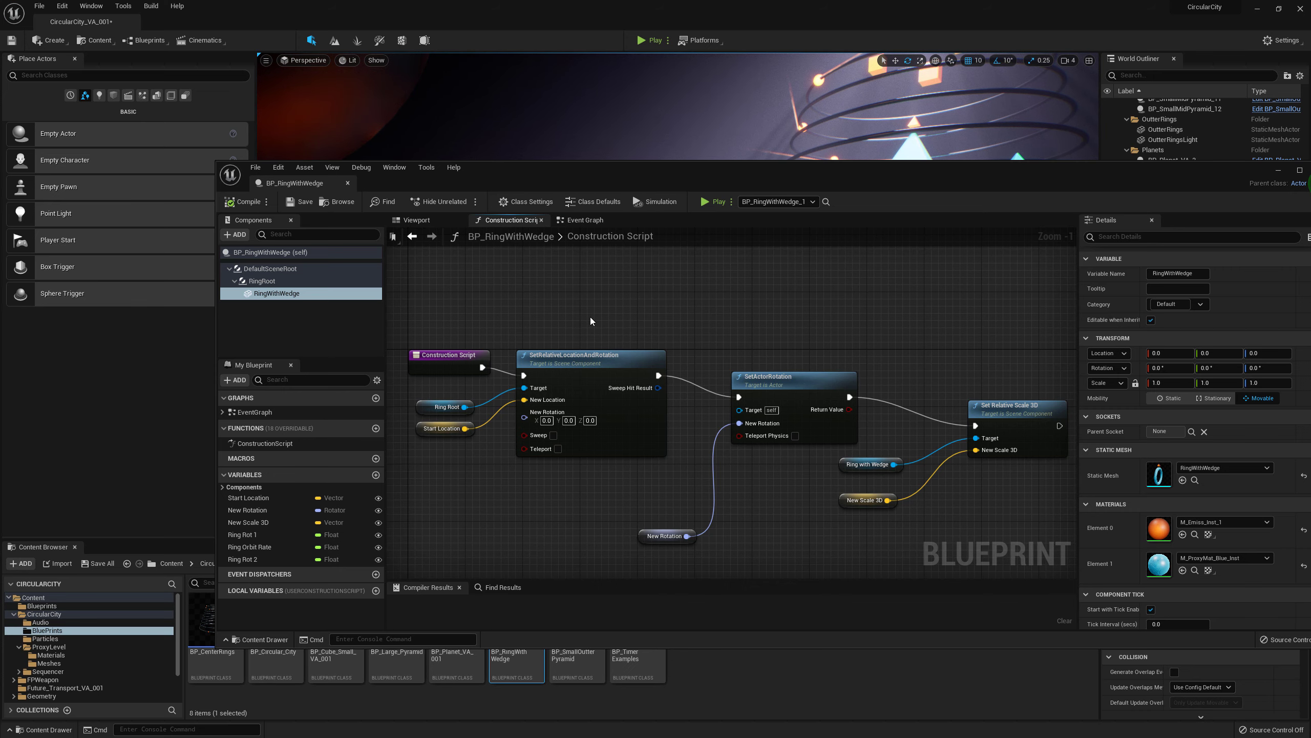
right_click_drag(591, 317, 596, 301)
left_click(589, 223)
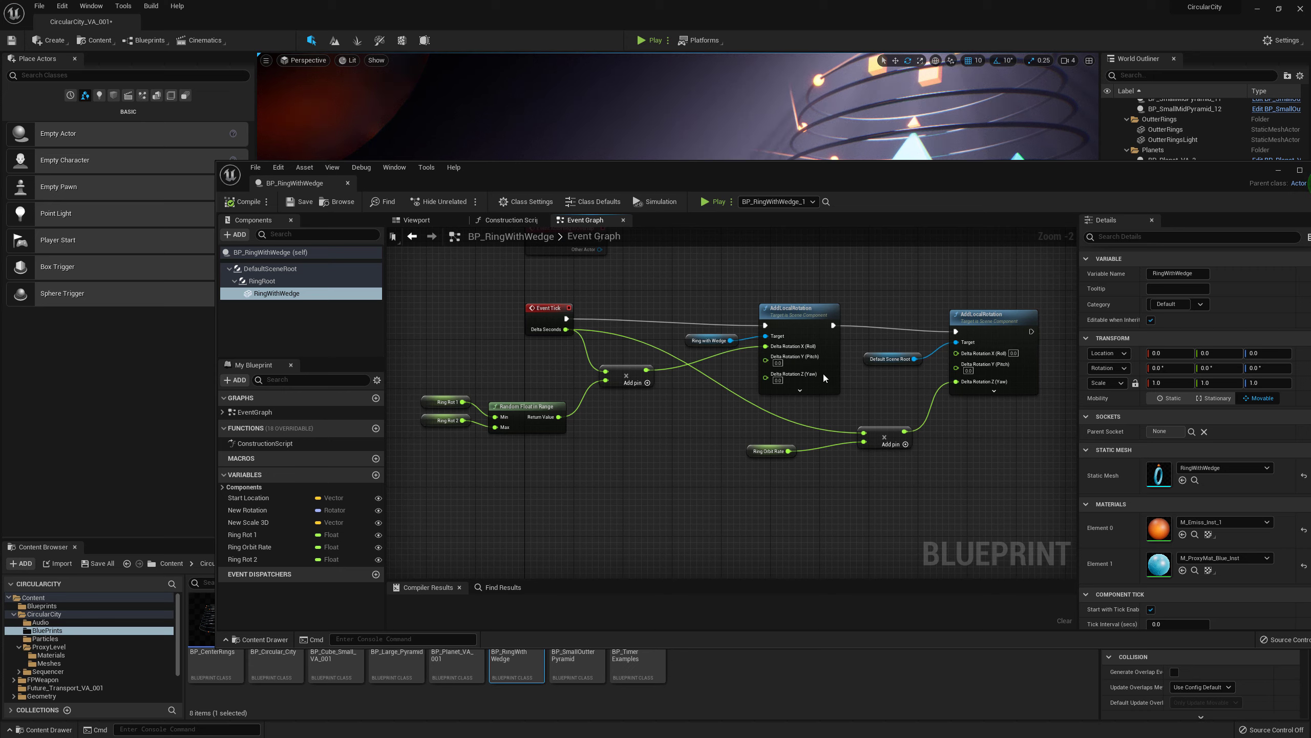
left_click(509, 220)
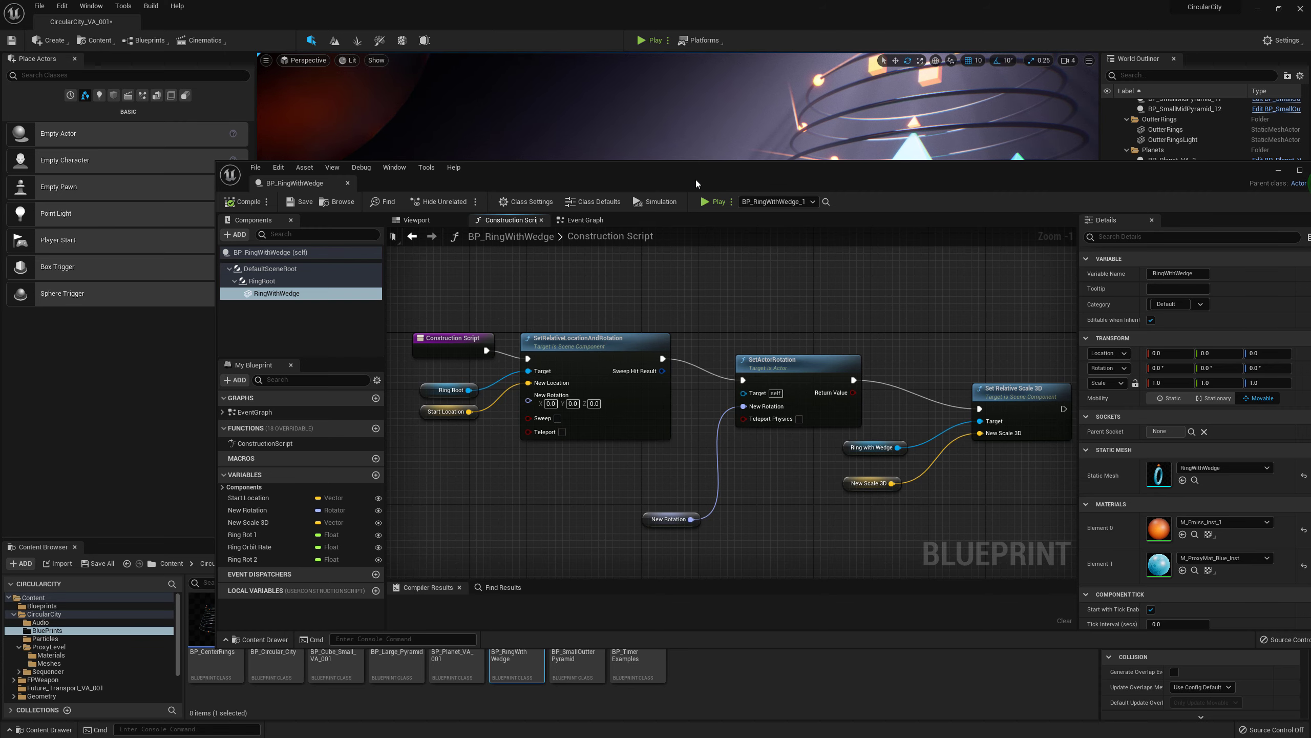
left_click_drag(696, 179, 636, 402)
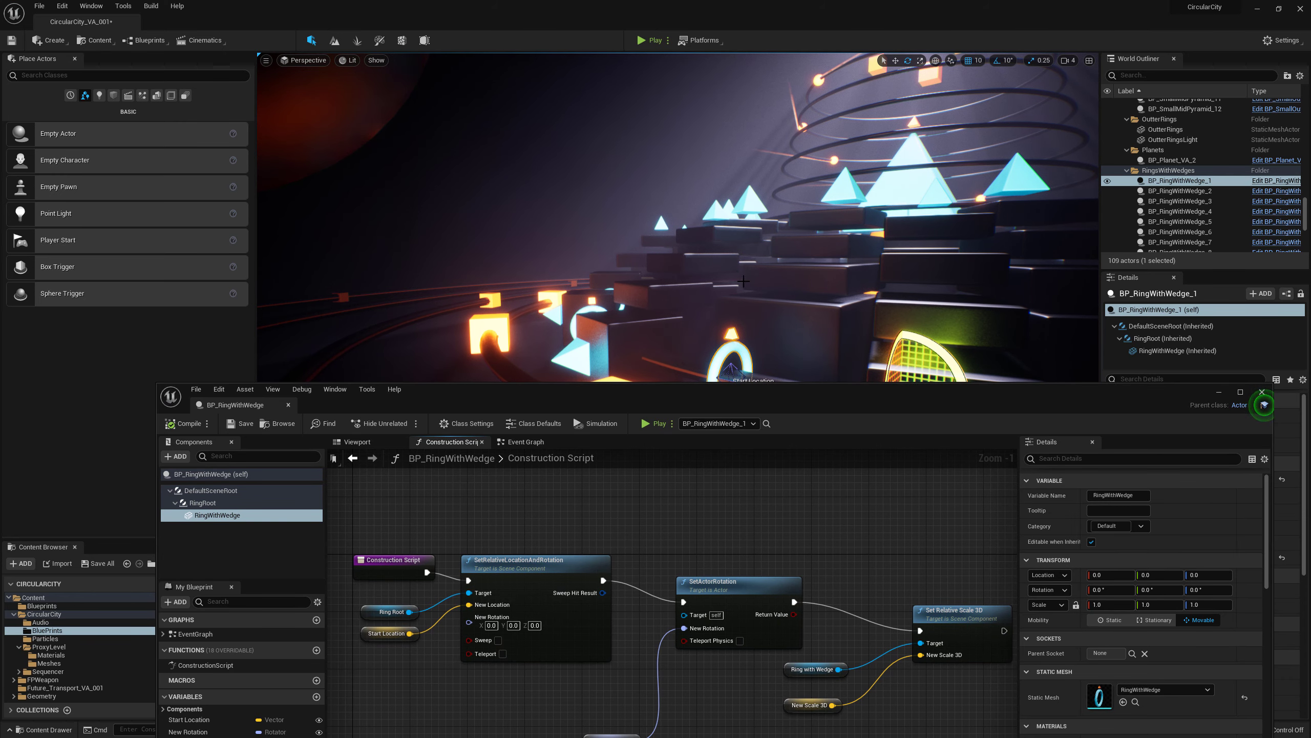
left_click_drag(743, 391, 748, 165)
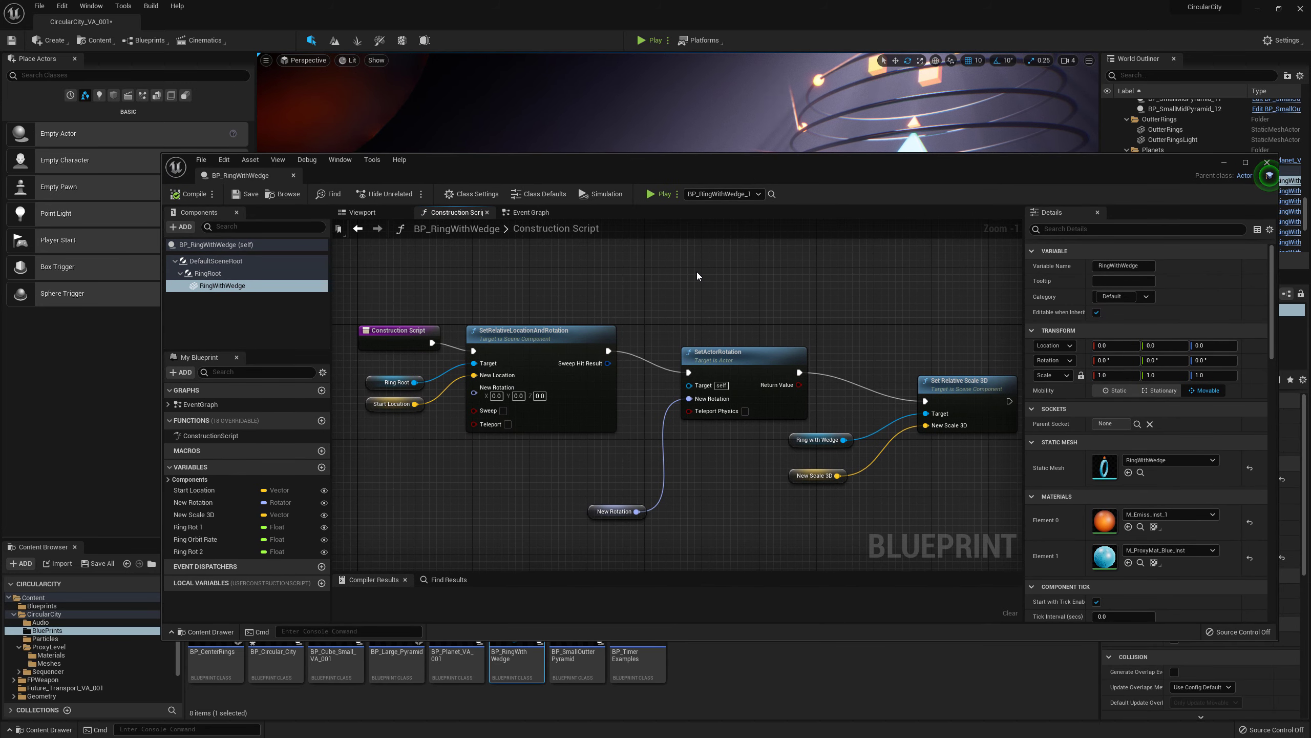
- Inspect how the RingWithWedge mesh and its RingRoot parent are positioned in the blueprint's 3D preview
left_click(217, 285)
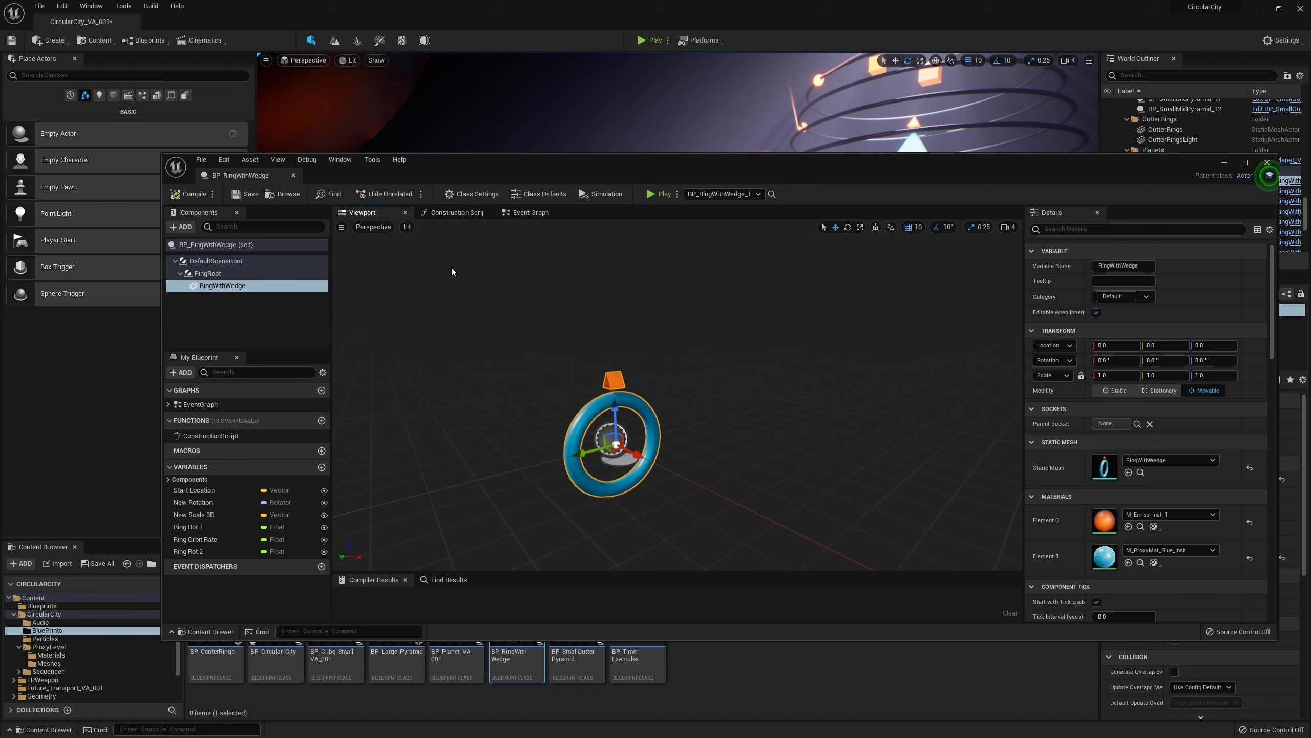
mouse_move(513, 423)
right_mouse_down()
mouse_move(528, 413)
mouse_move(518, 422)
right_mouse_up()
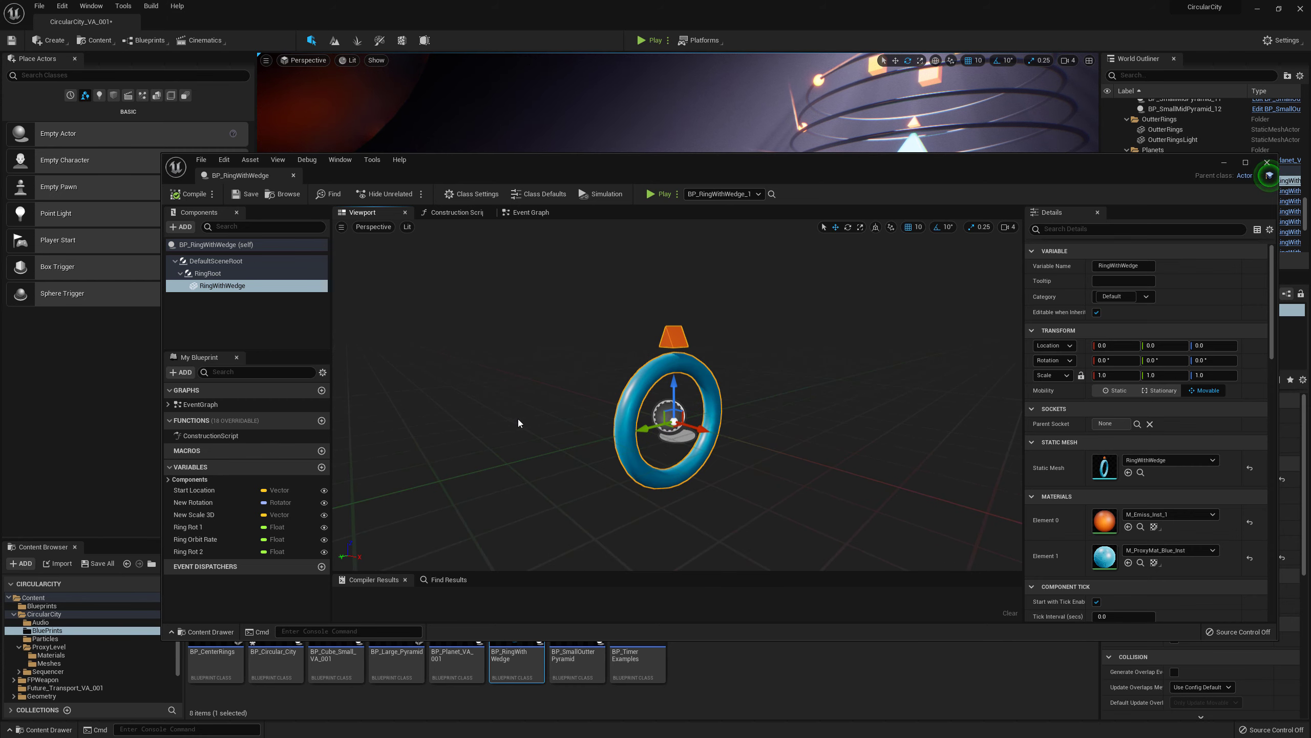
left_click(209, 273)
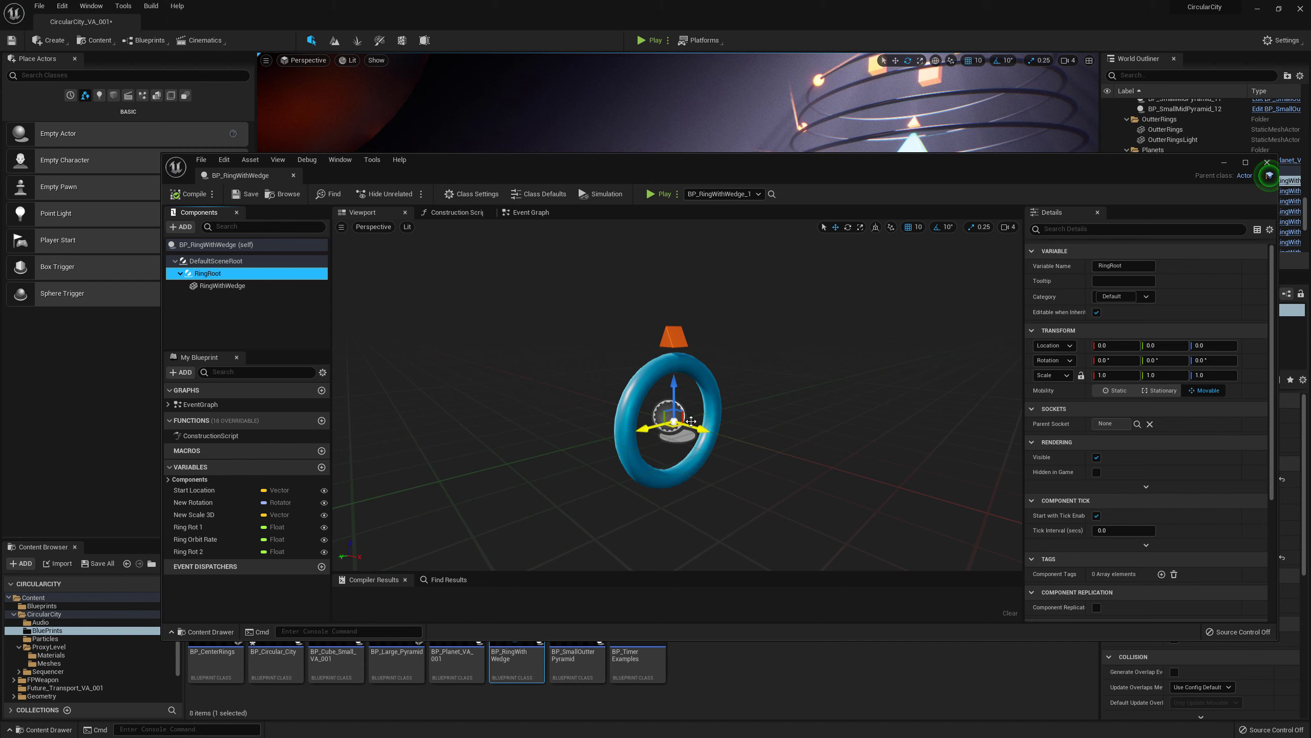
left_click(223, 284)
- Try adding a Scene component under RingRoot and delete it again
left_click(206, 274)
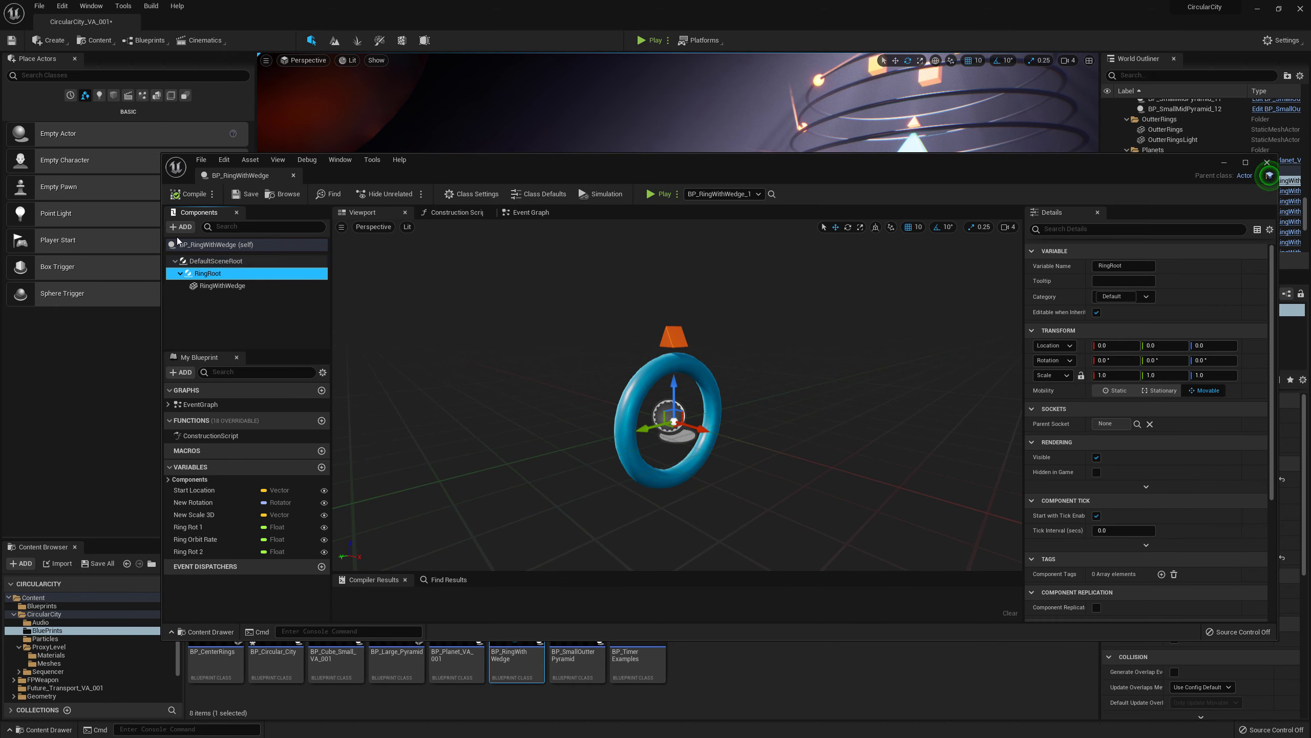
left_click(181, 227)
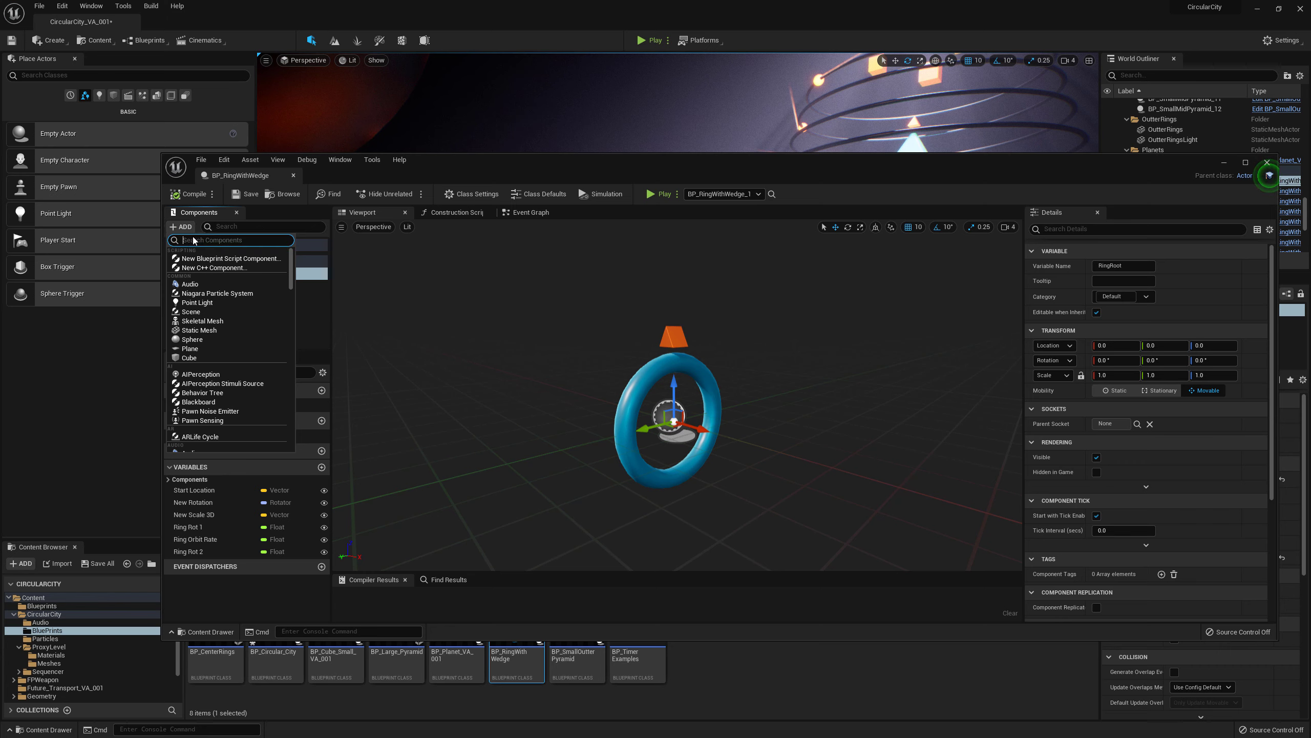
type("sc")
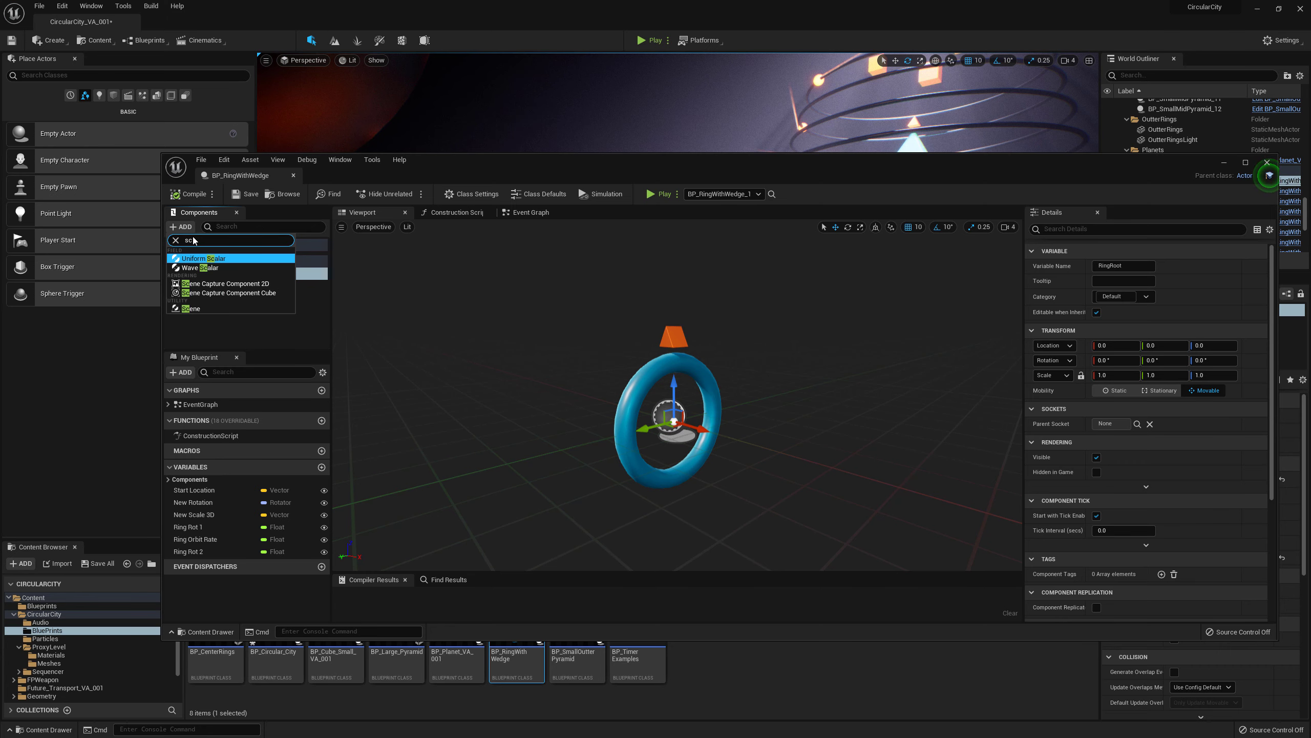
left_click(190, 308)
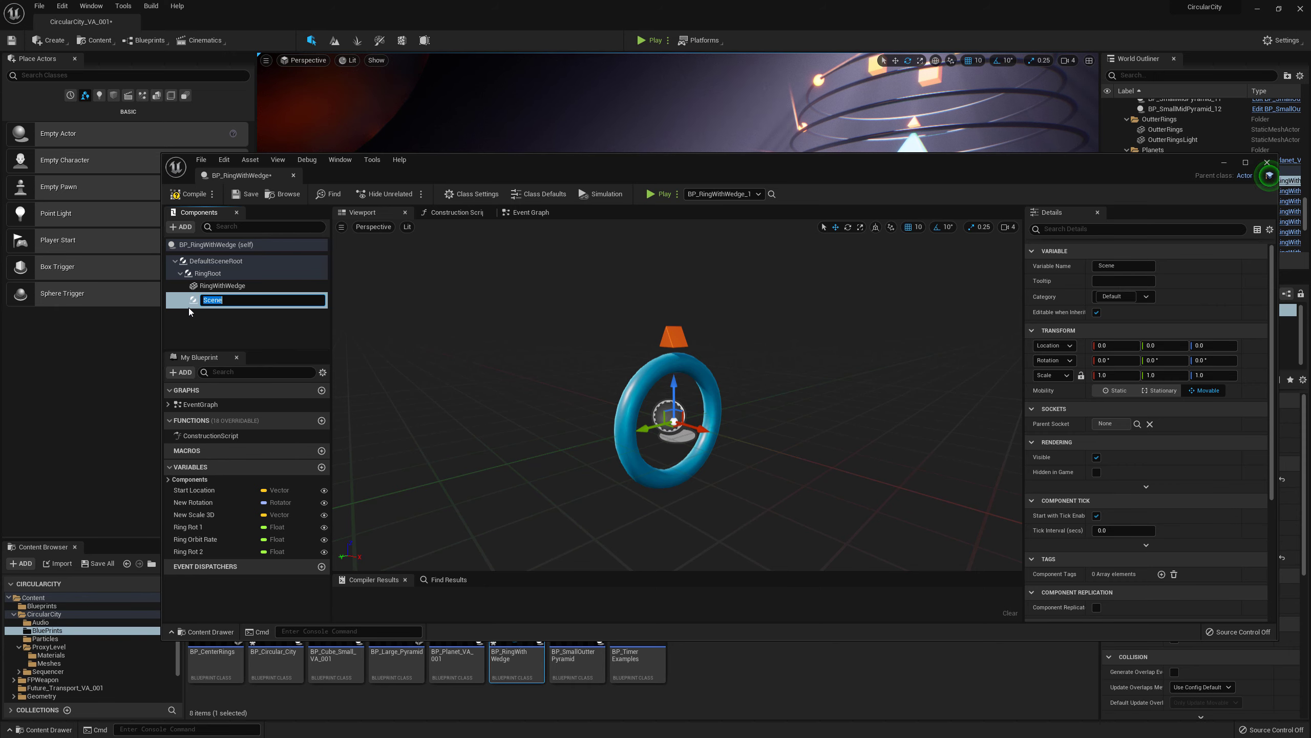
left_click(222, 319)
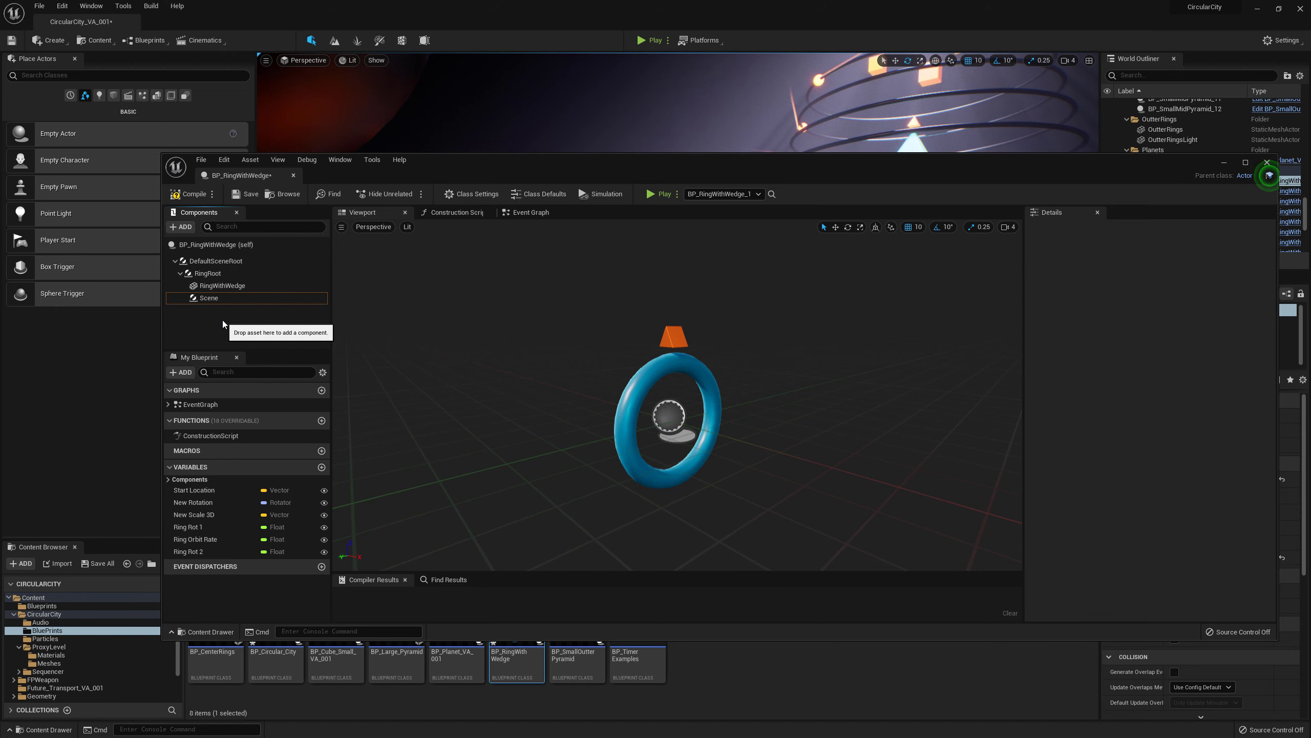
left_click(205, 299)
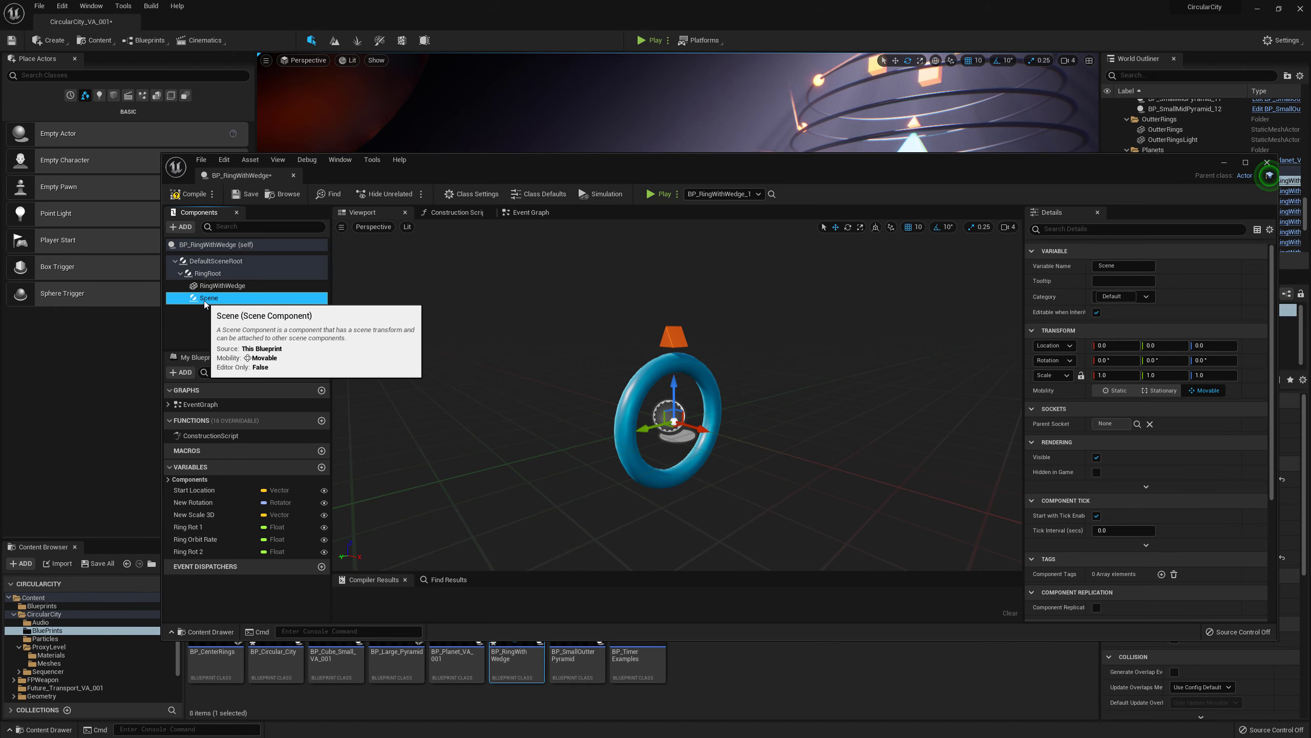
key("Delete")
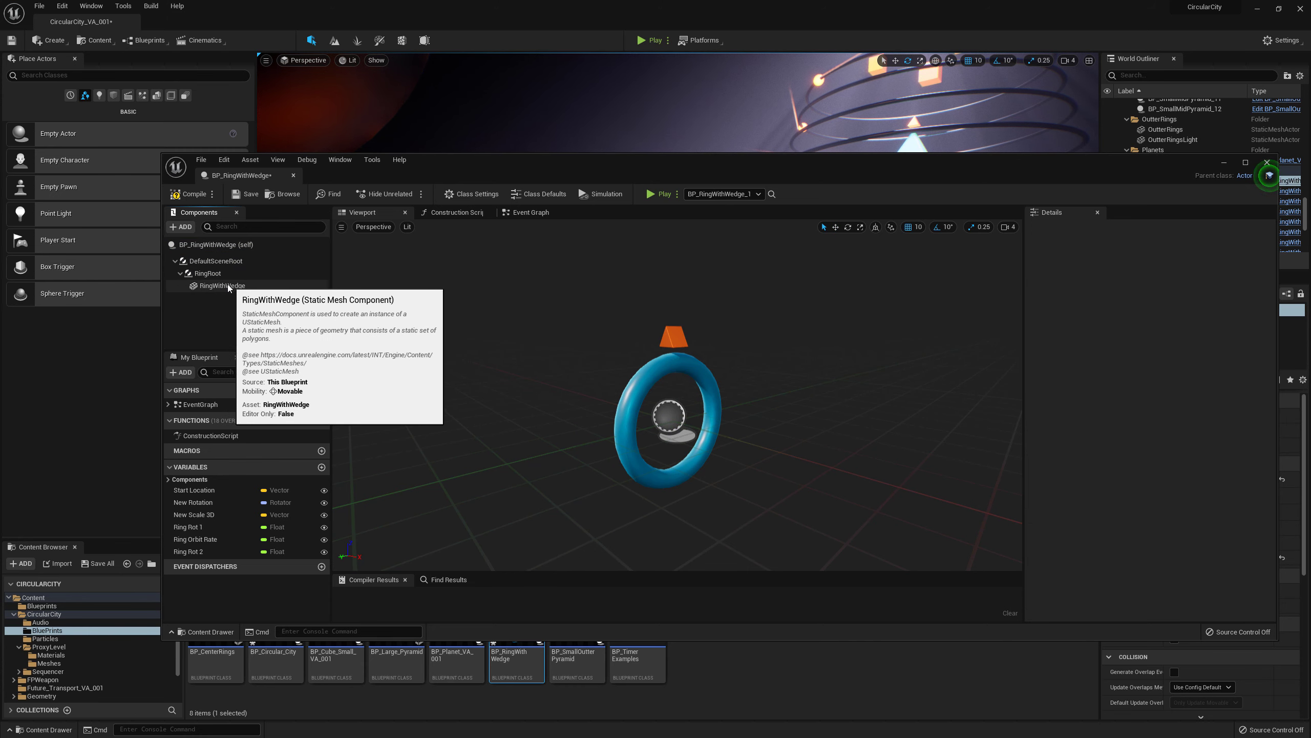
- Search the actions available in the Construction Script for "set rel" and dismiss the search without adding a node
left_click(467, 212)
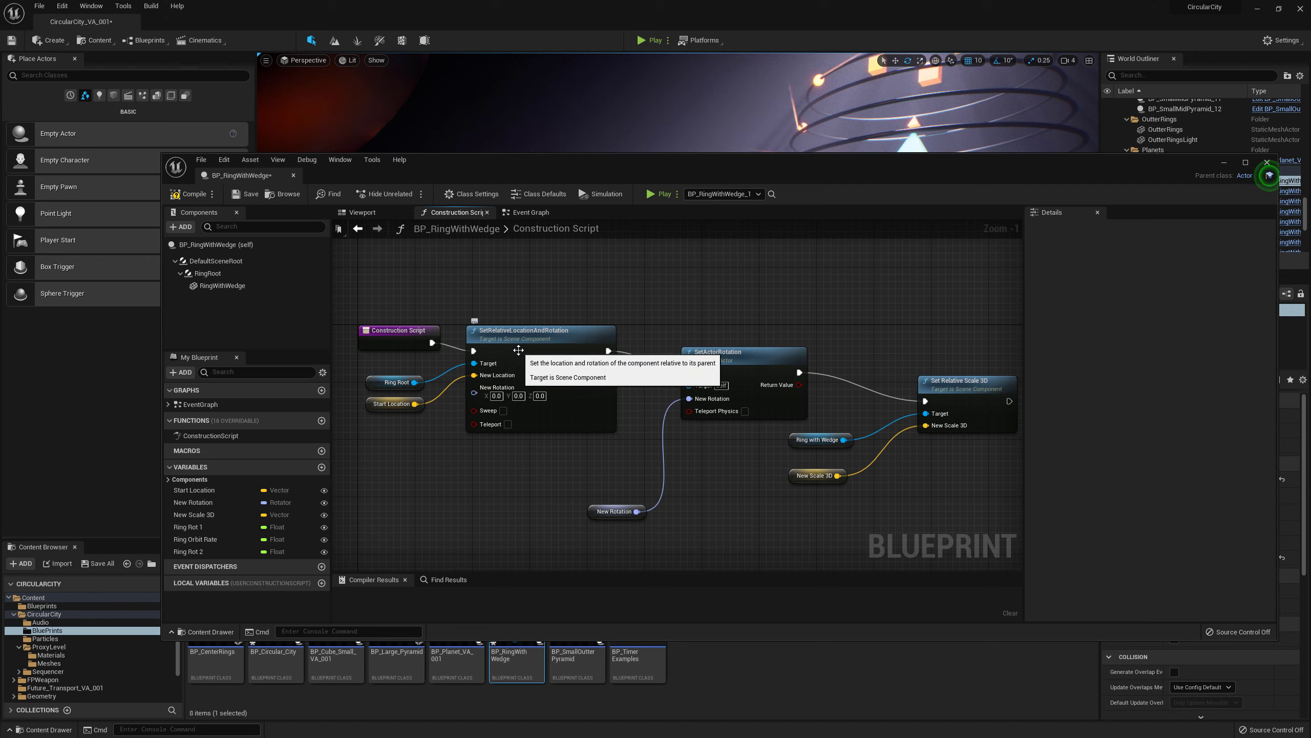
right_click(425, 457)
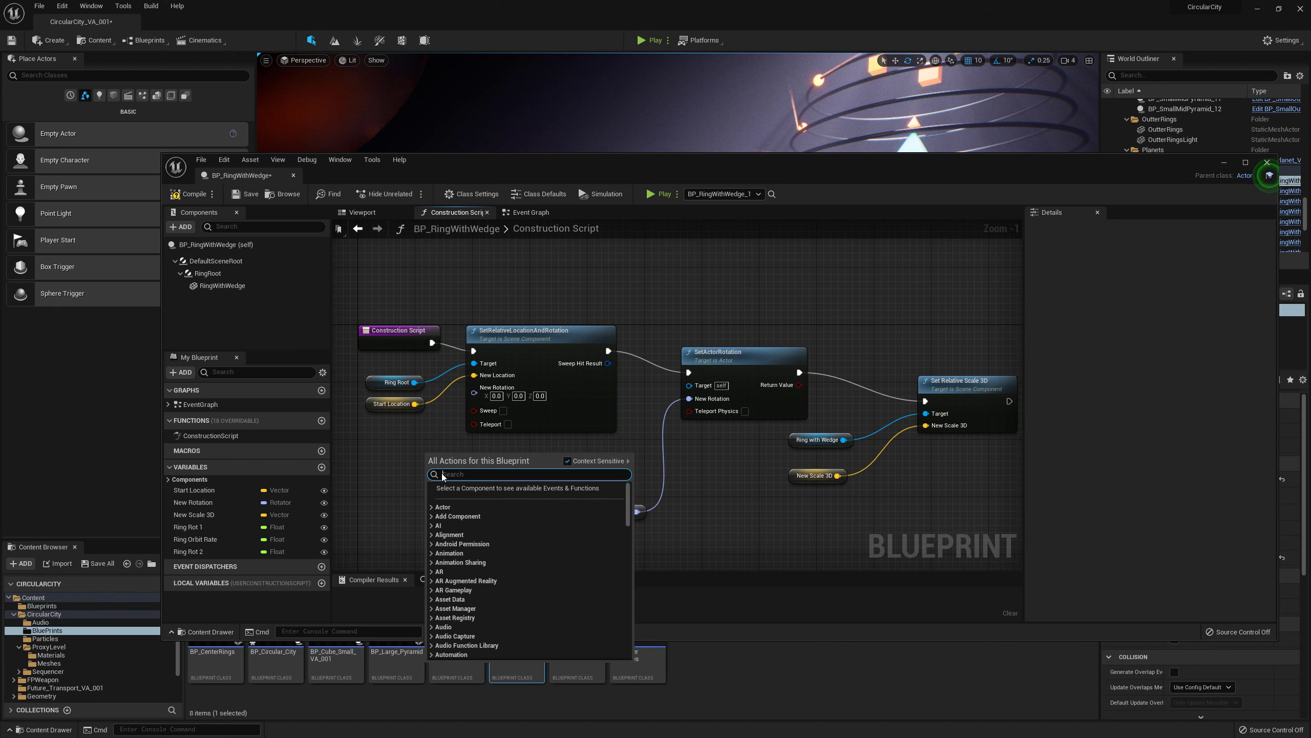
type("set")
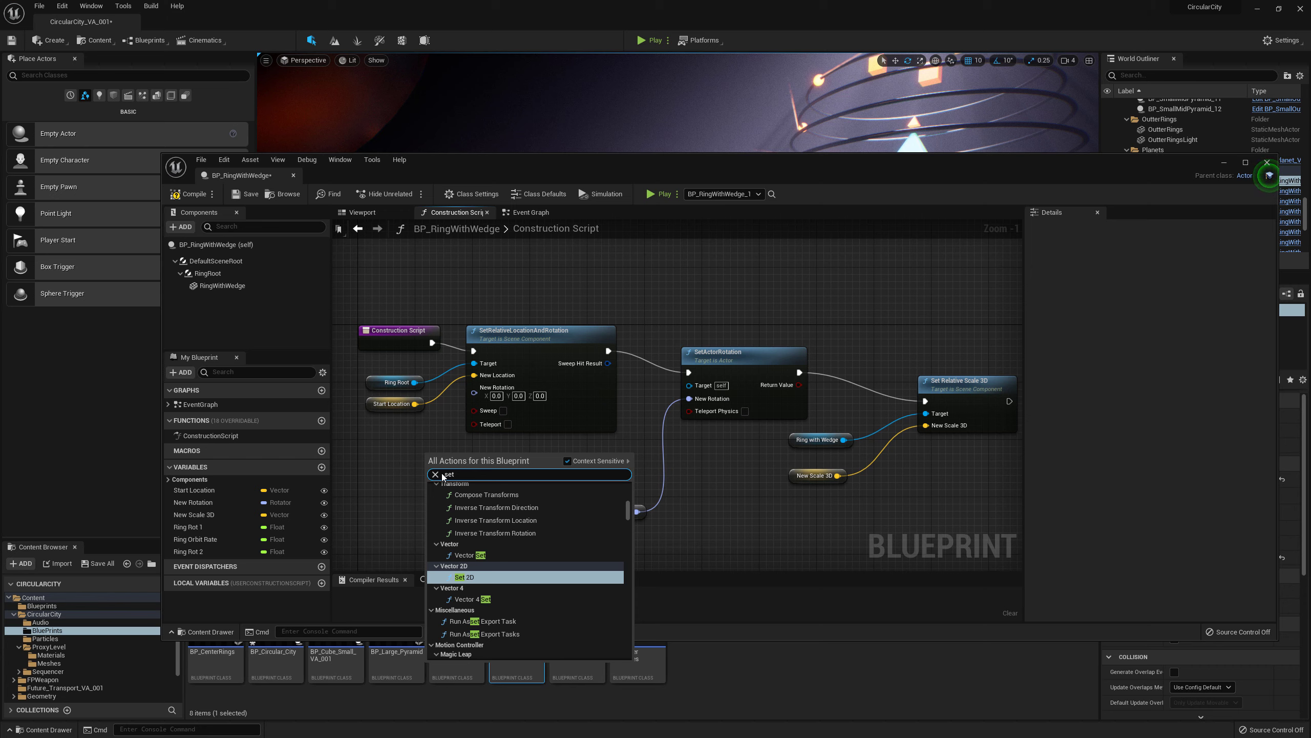
type("rel")
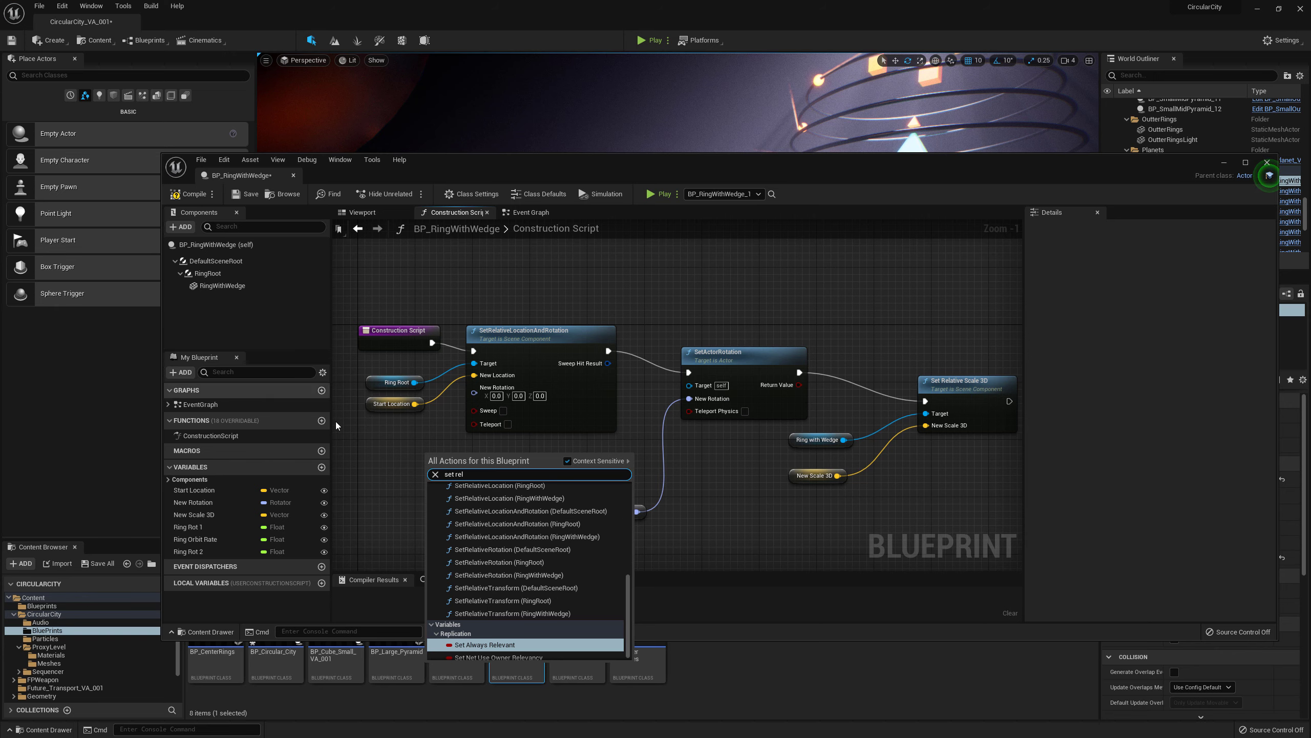
left_click(377, 454)
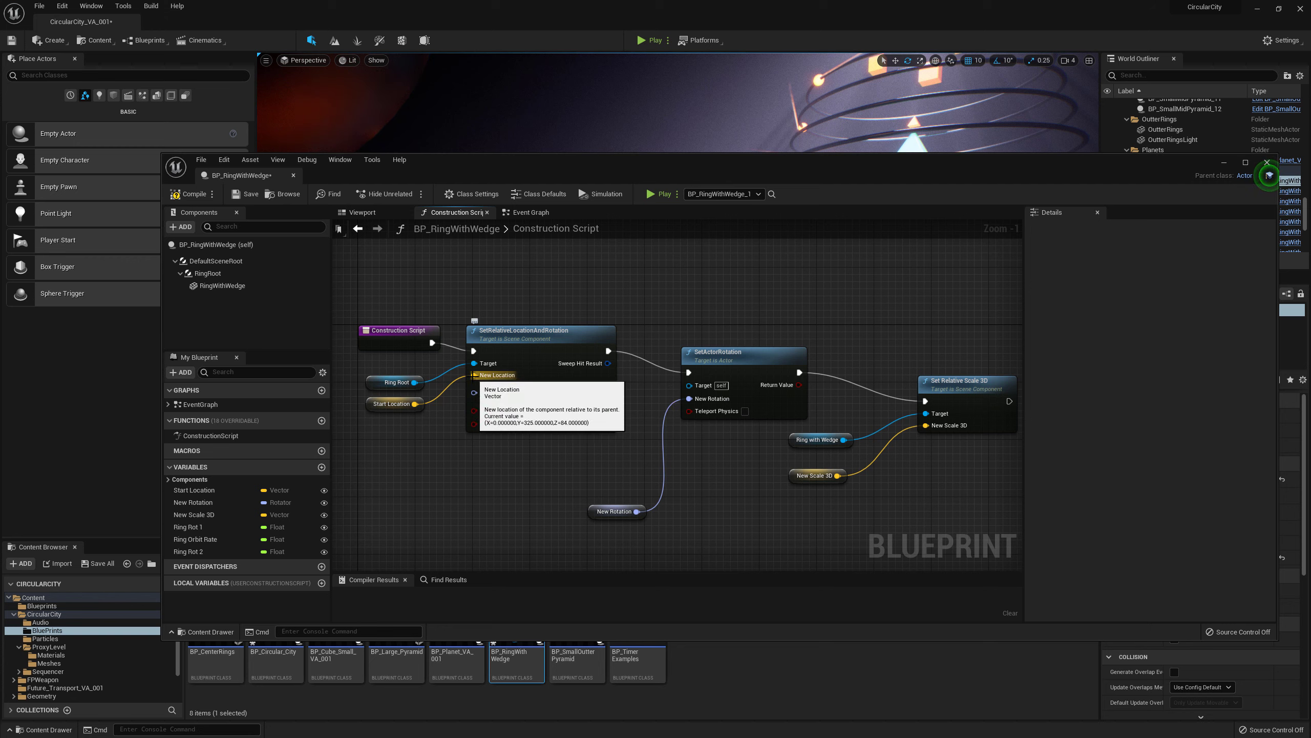
- Disconnect Start Location from SetRelativeLocationAndRotation and promote the New Location pin to a variable named "Start Location 2"
right_click(476, 376)
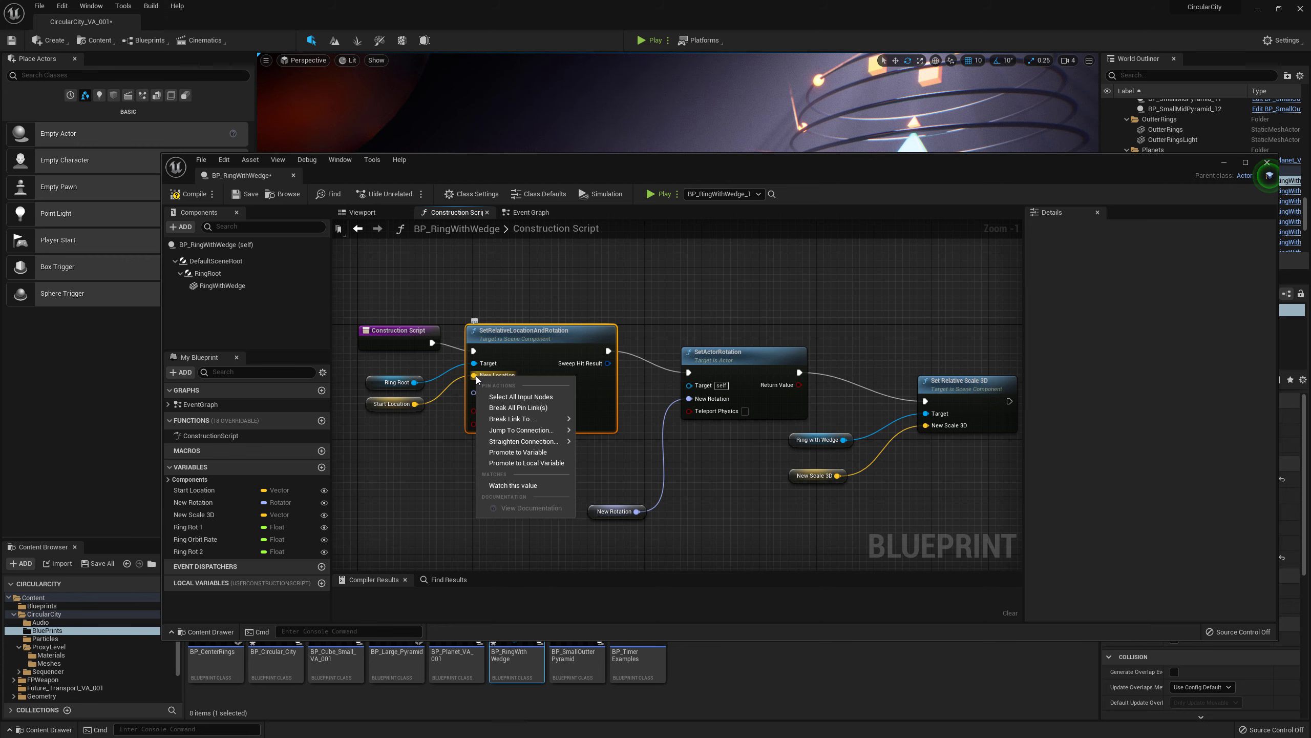
left_click(449, 438)
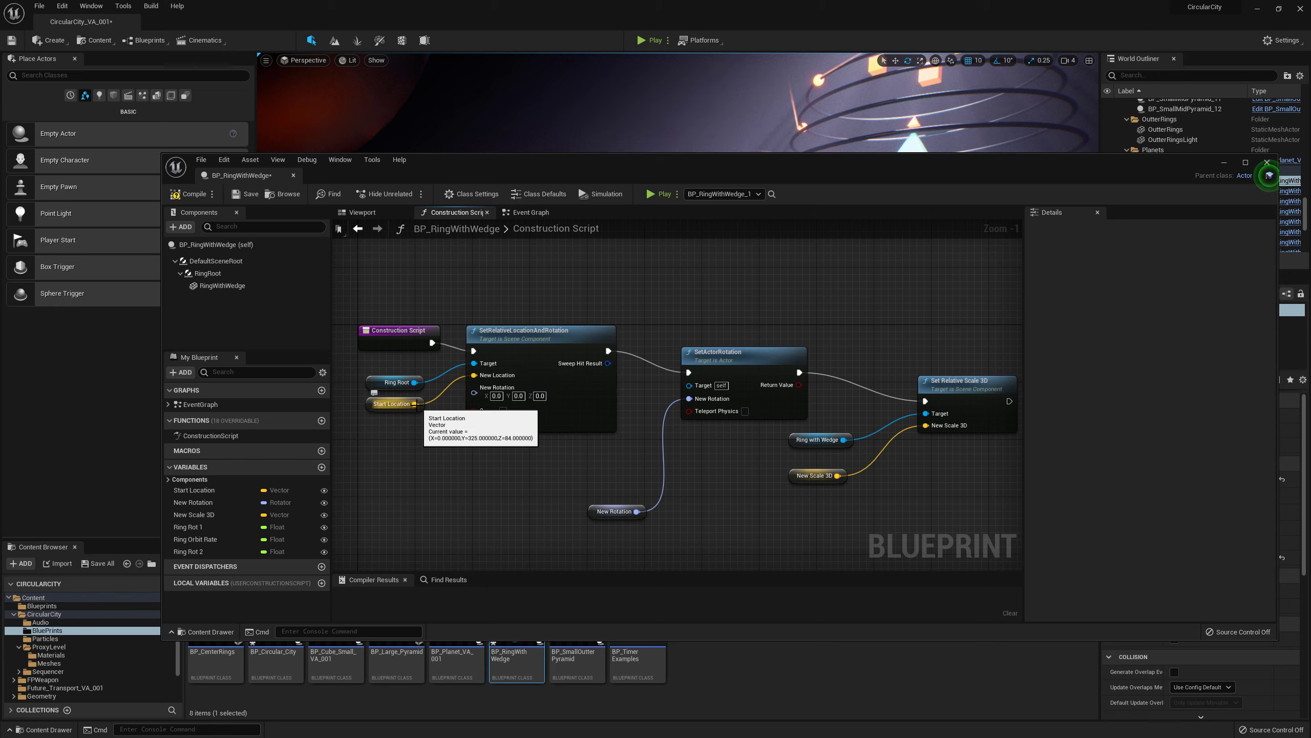
left_click(415, 404, "alt")
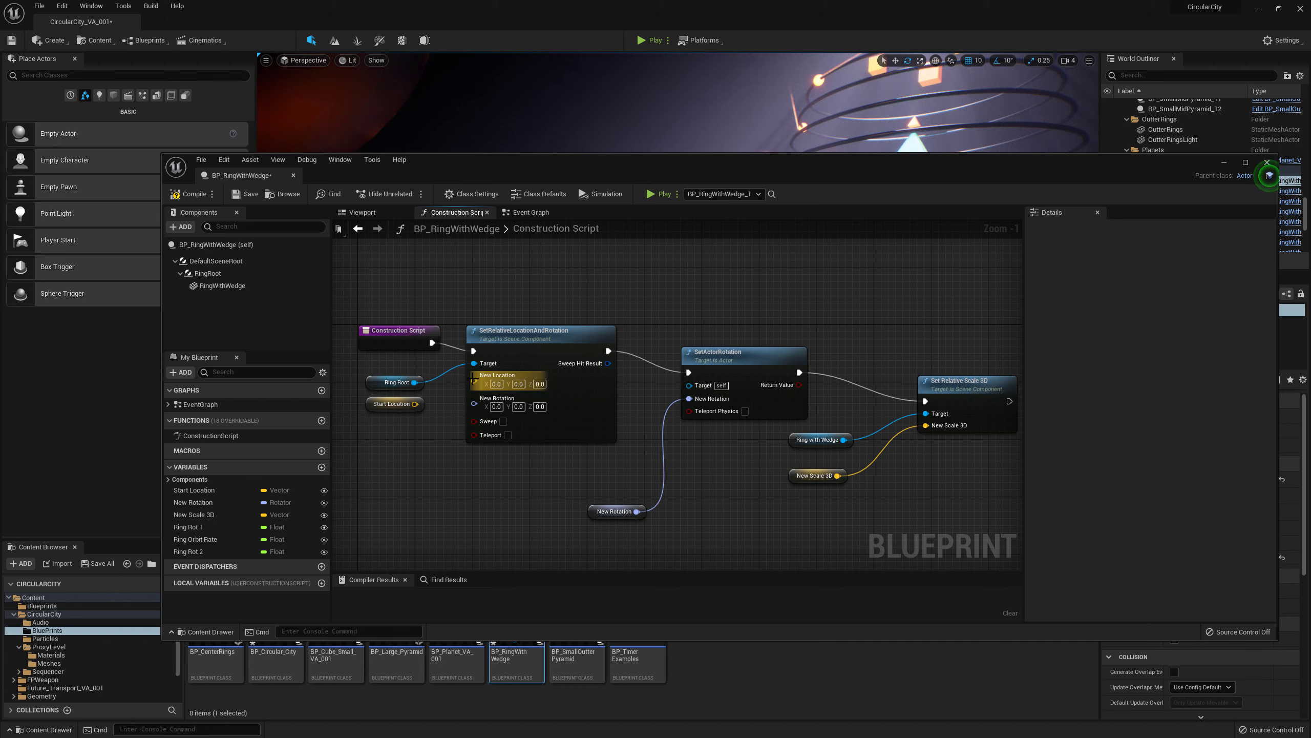
right_click(474, 380)
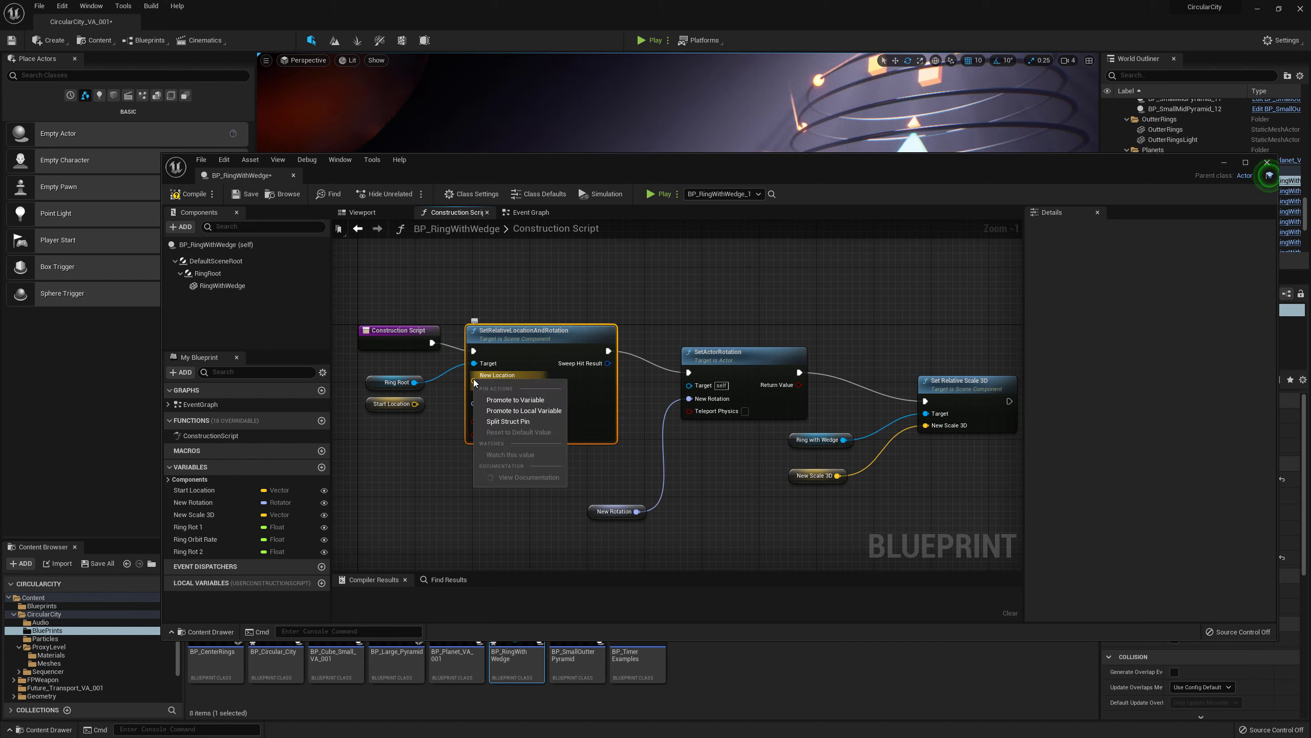
left_click(515, 399)
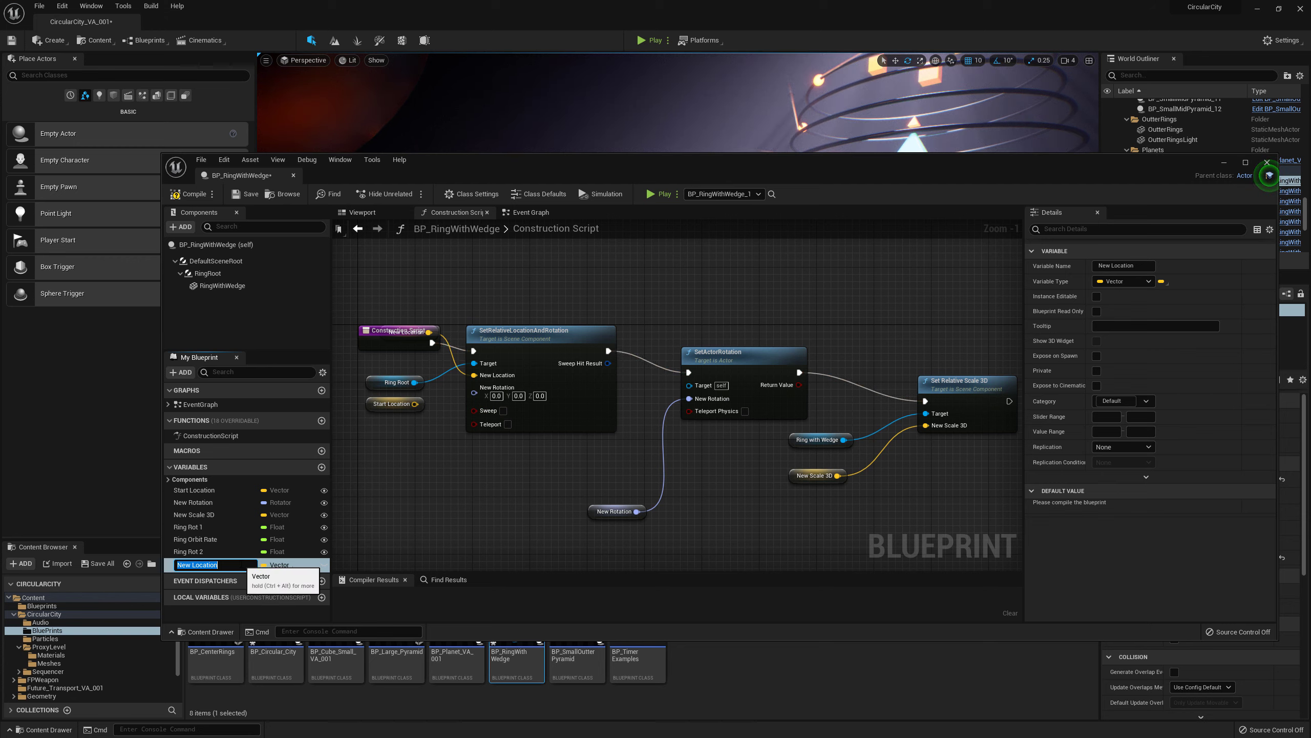
type("S")
type("tart Locatiopn 2")
key("Return")
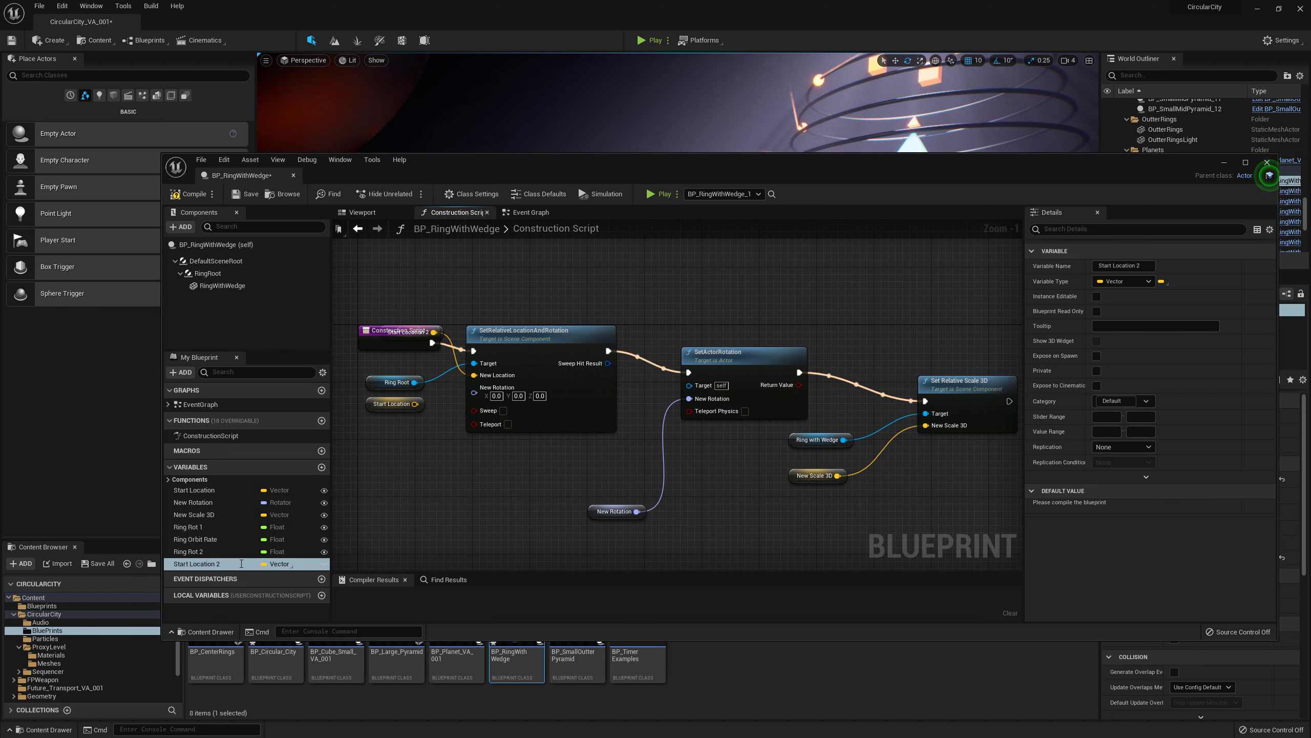
- Place a separate getter for Start Location 2 below the Start Location node in the Construction Script and compile the blueprint
left_click_drag(217, 564, 396, 513)
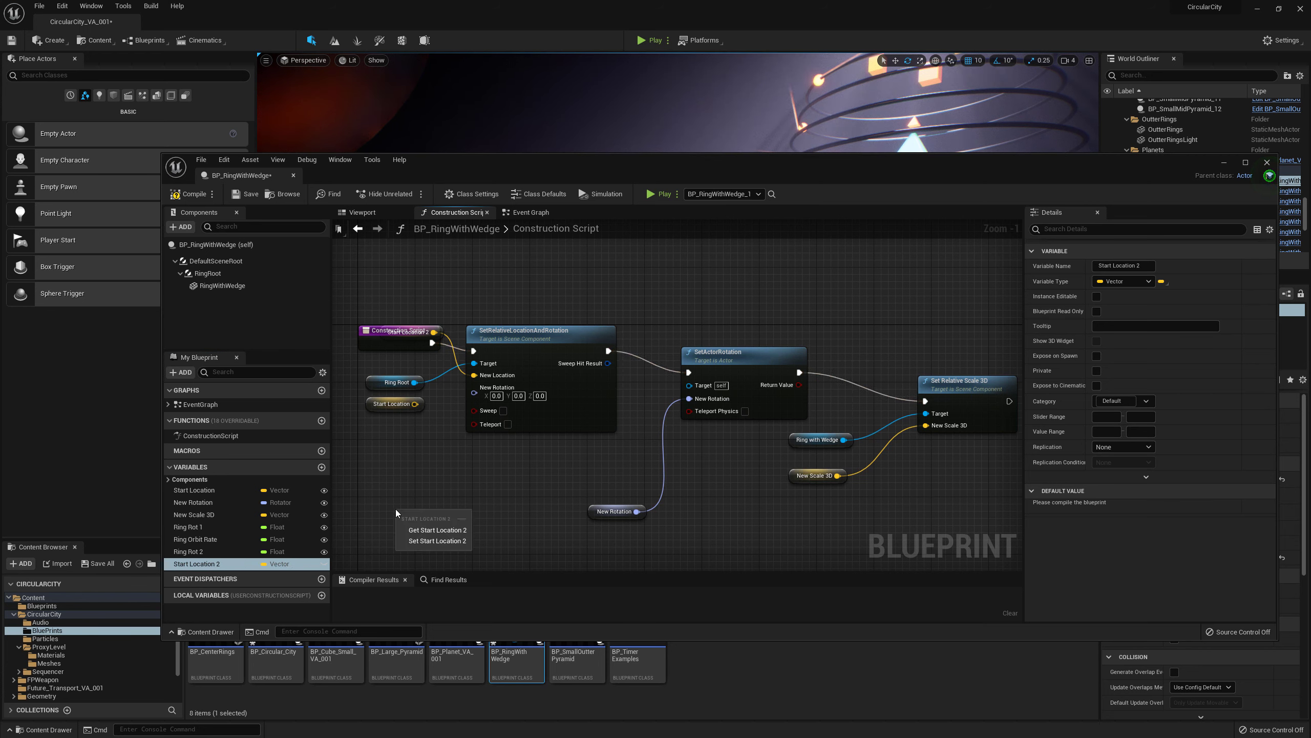
left_click(424, 534)
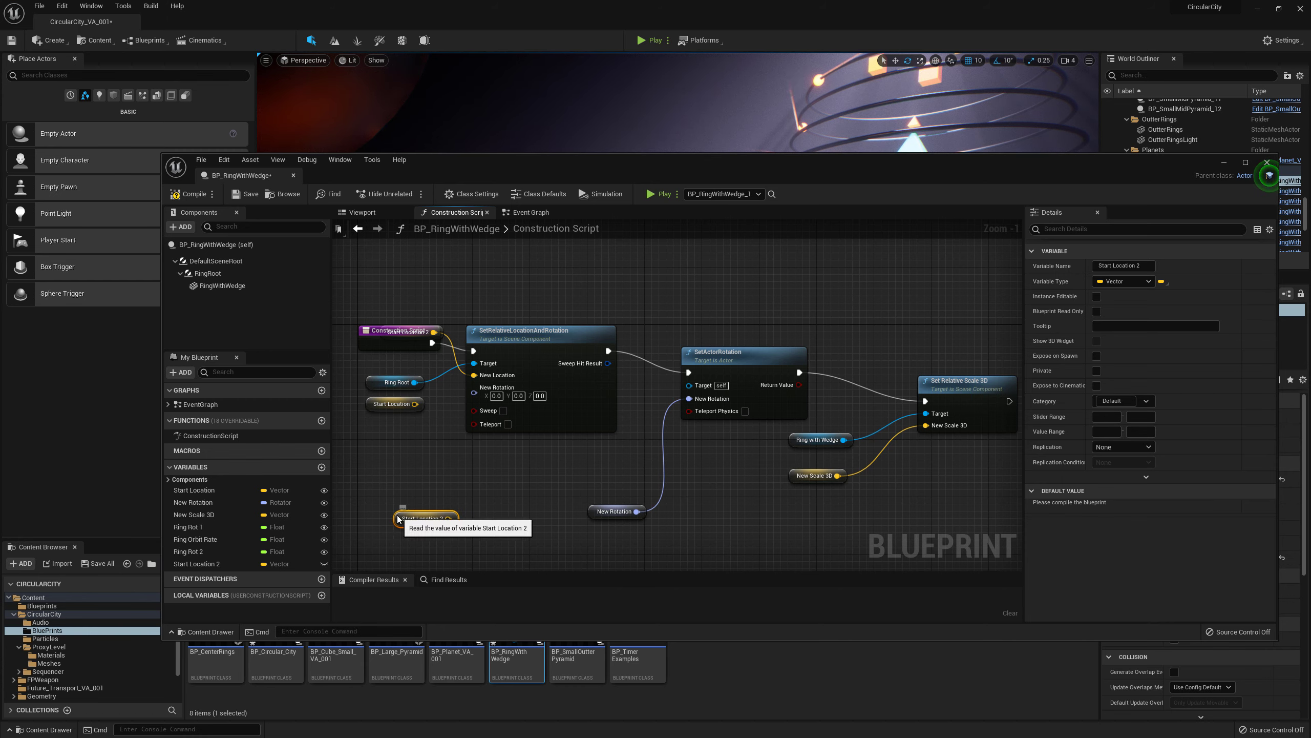
left_click_drag(398, 519, 377, 476)
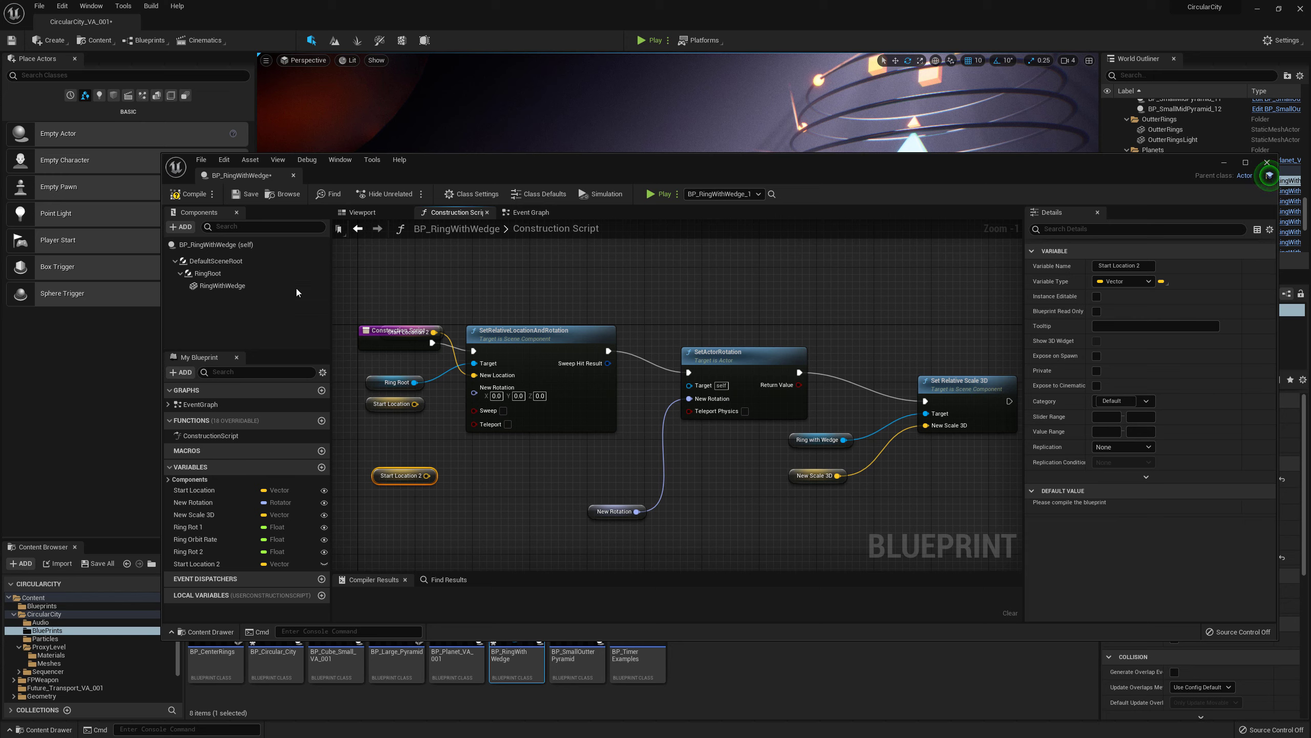
left_click(187, 195)
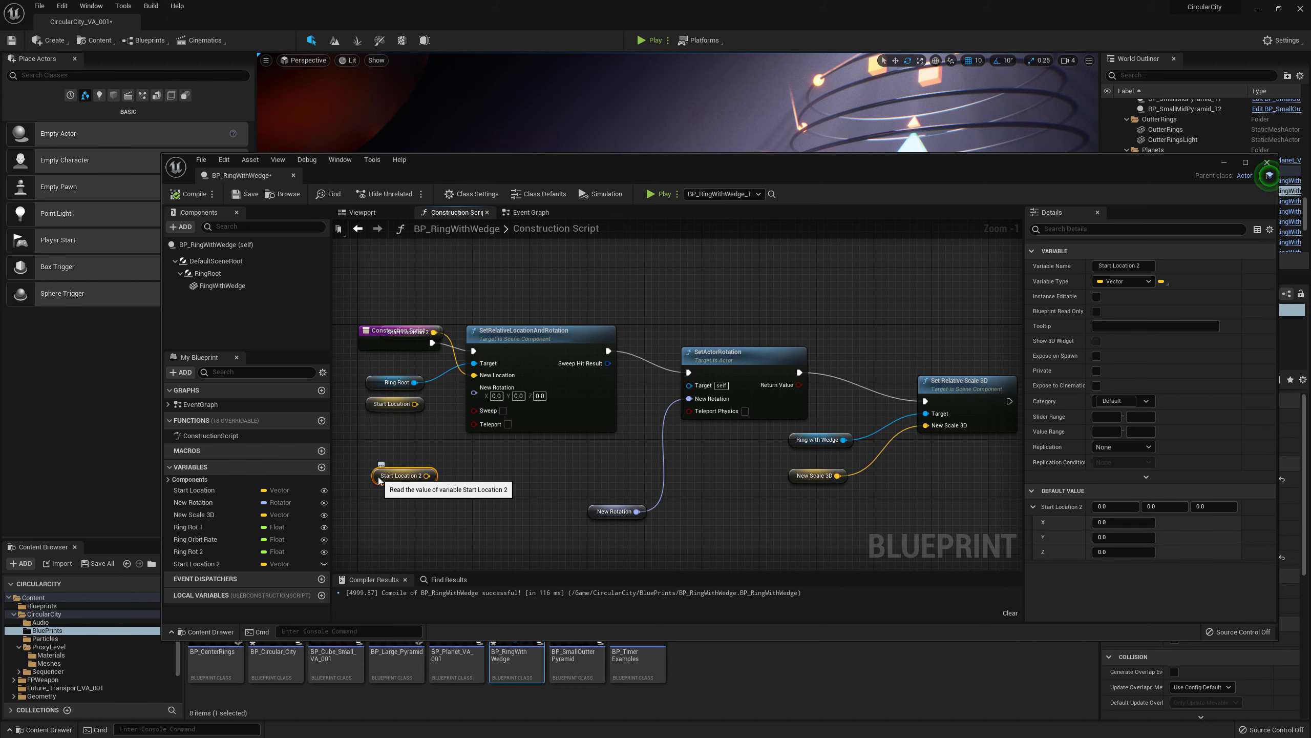
- Delete the Start Location 2 getter and variable, and reconnect Start Location to the New Location pin
key("Delete")
left_click(205, 564)
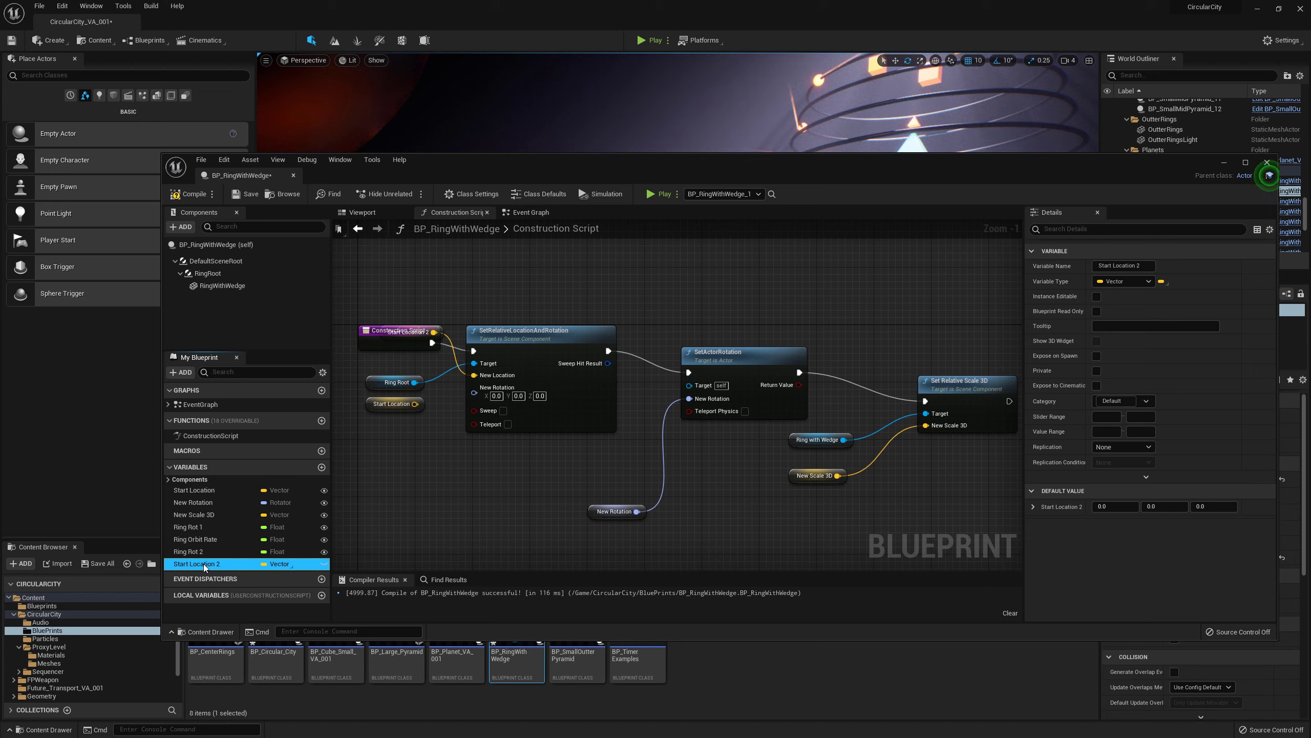
key("Delete")
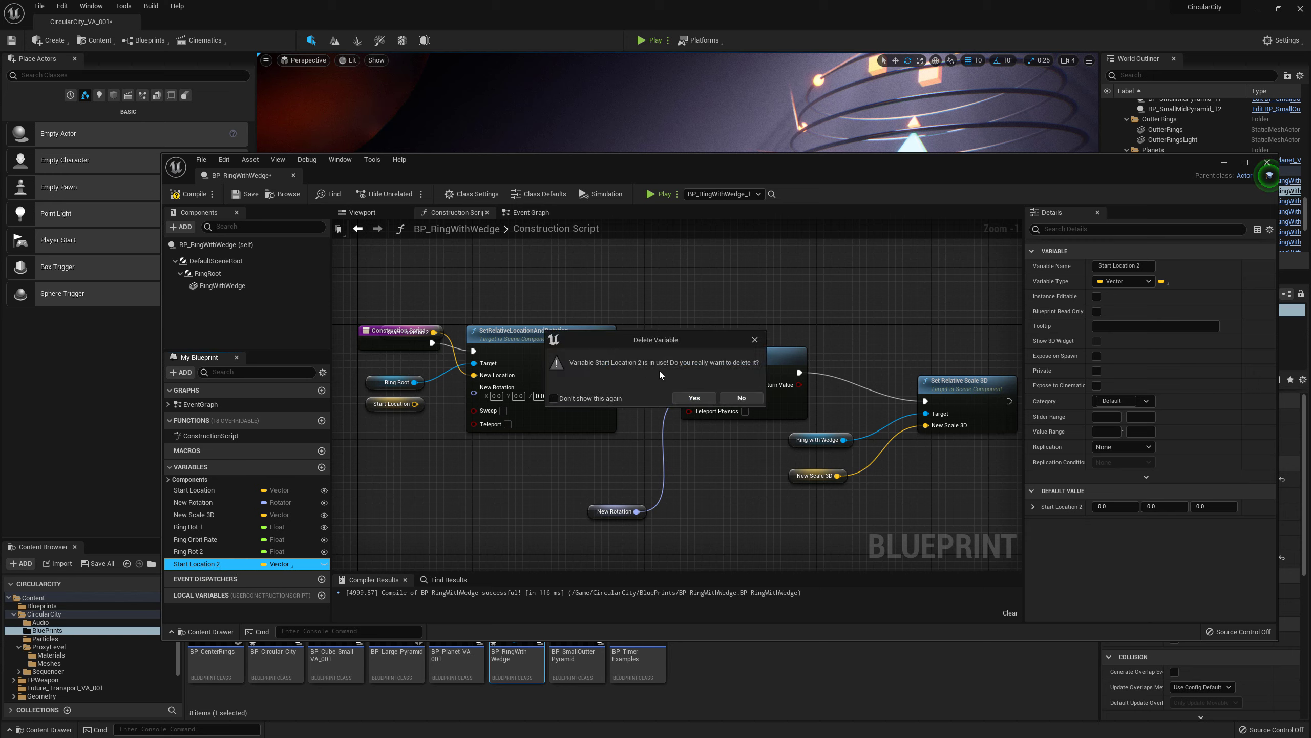
left_click(694, 398)
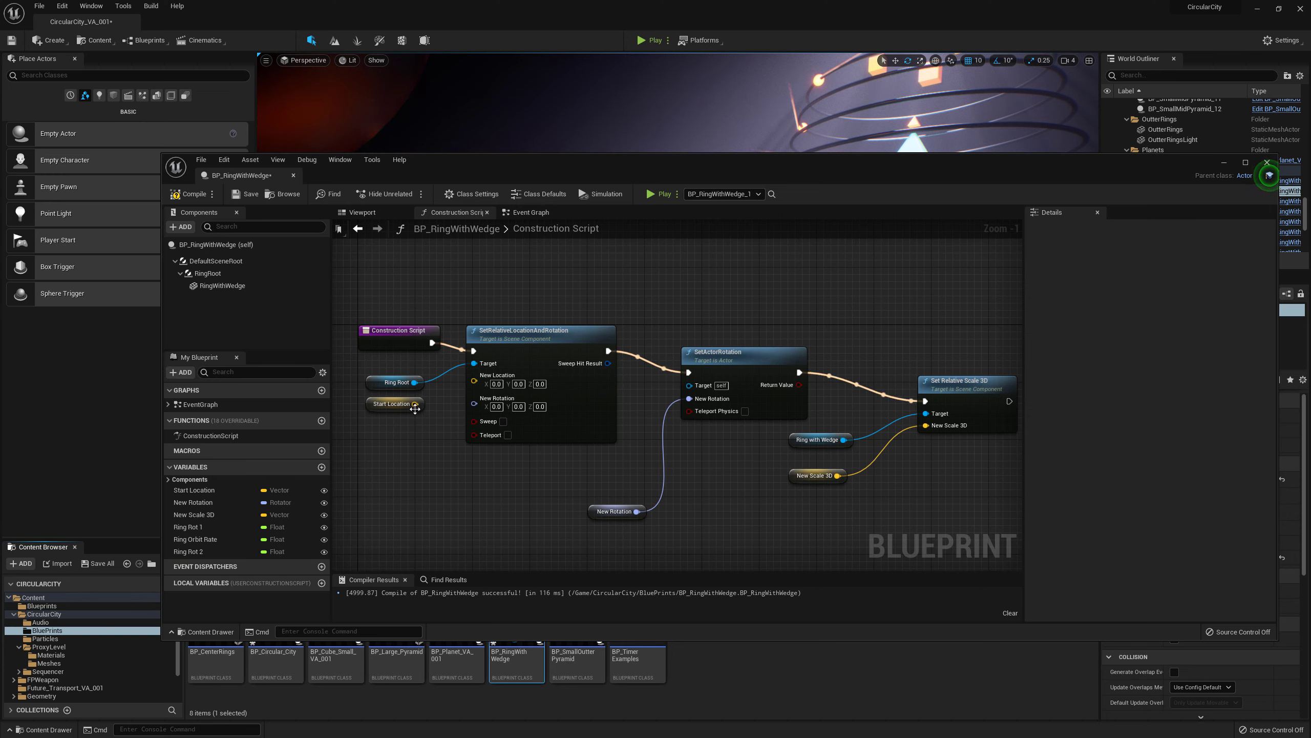
left_click_drag(414, 403, 476, 382)
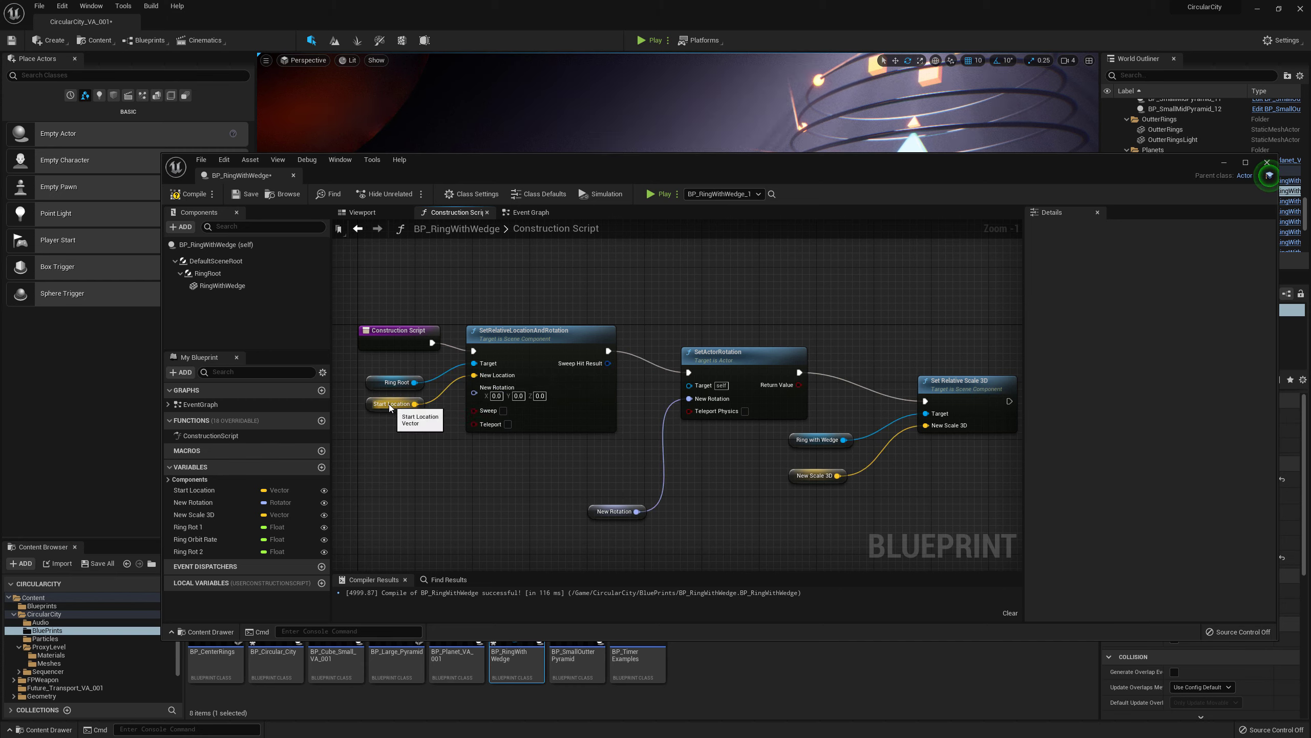
- Review the Start Location variable's settings, then try moving its 3D widget in the level and undo the move
left_click(393, 403)
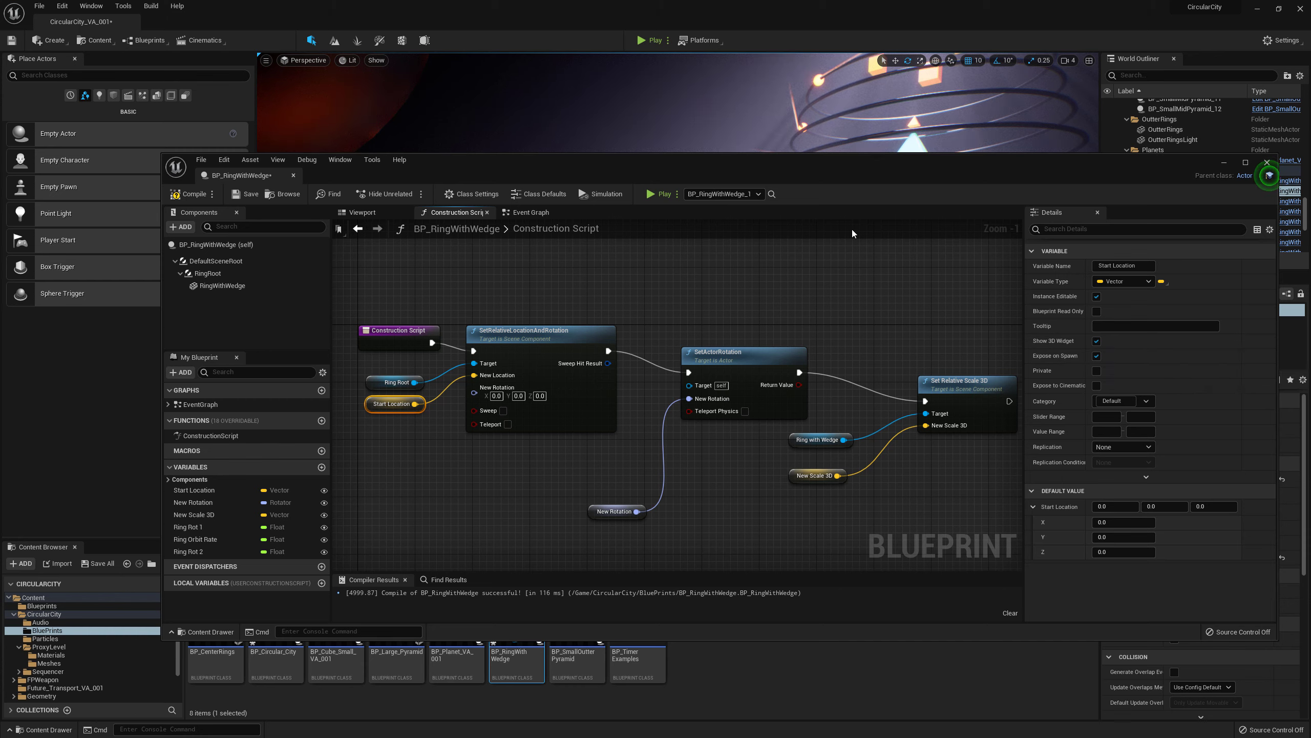
left_click_drag(745, 165, 676, 425)
right_click_drag(796, 331, 792, 364)
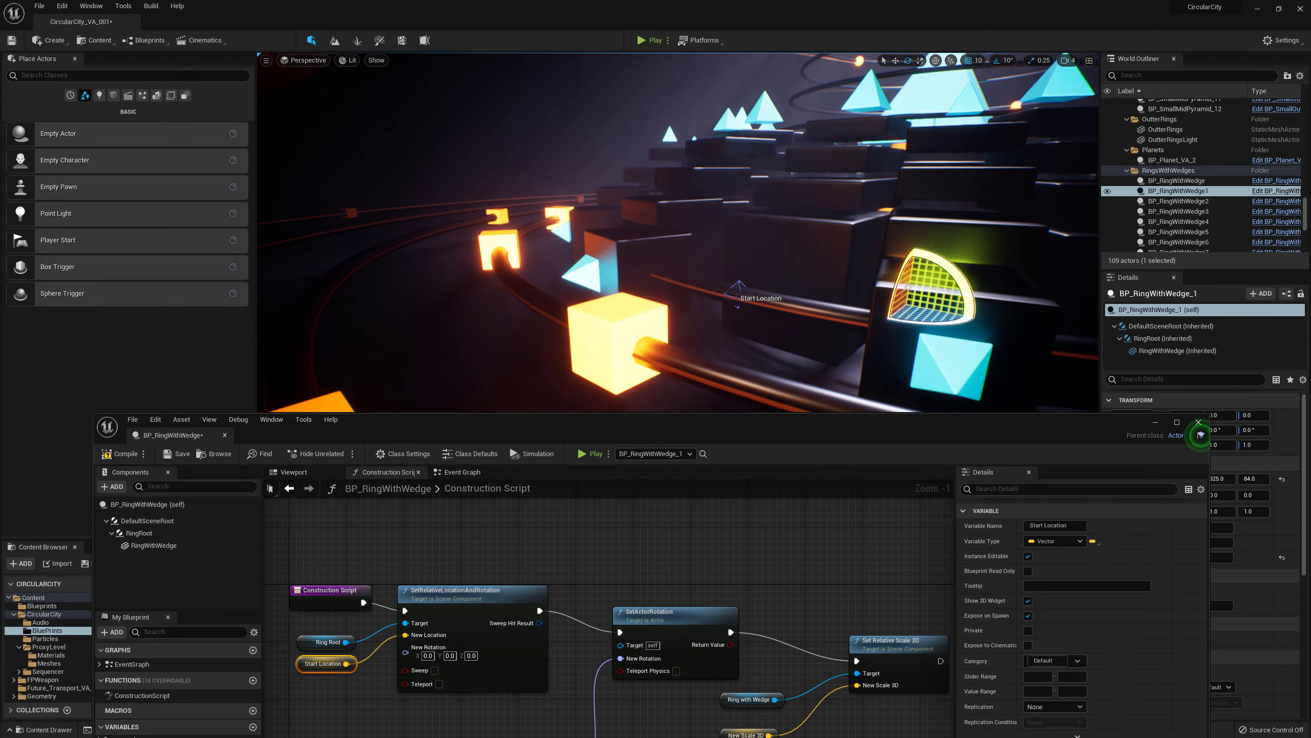
mouse_move(752, 298)
right_mouse_down()
mouse_move(764, 326)
mouse_move(763, 285)
right_mouse_up()
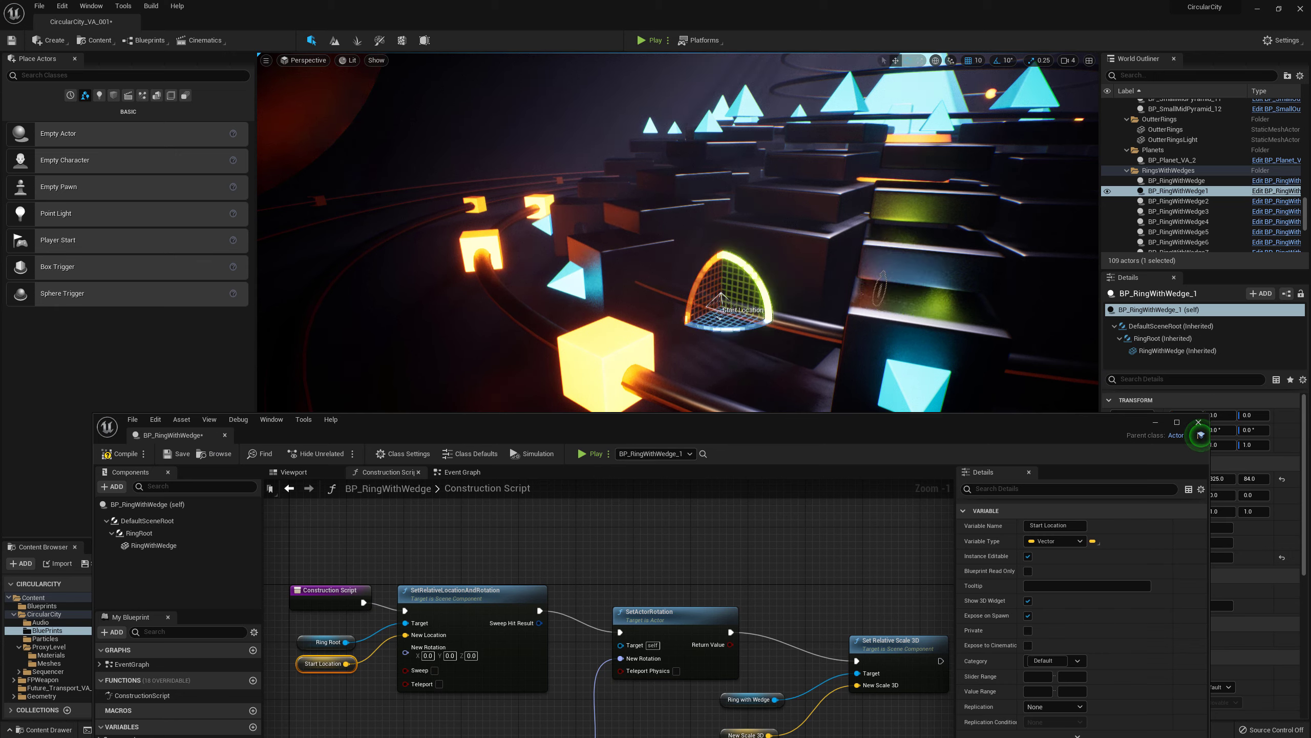
left_click(720, 306)
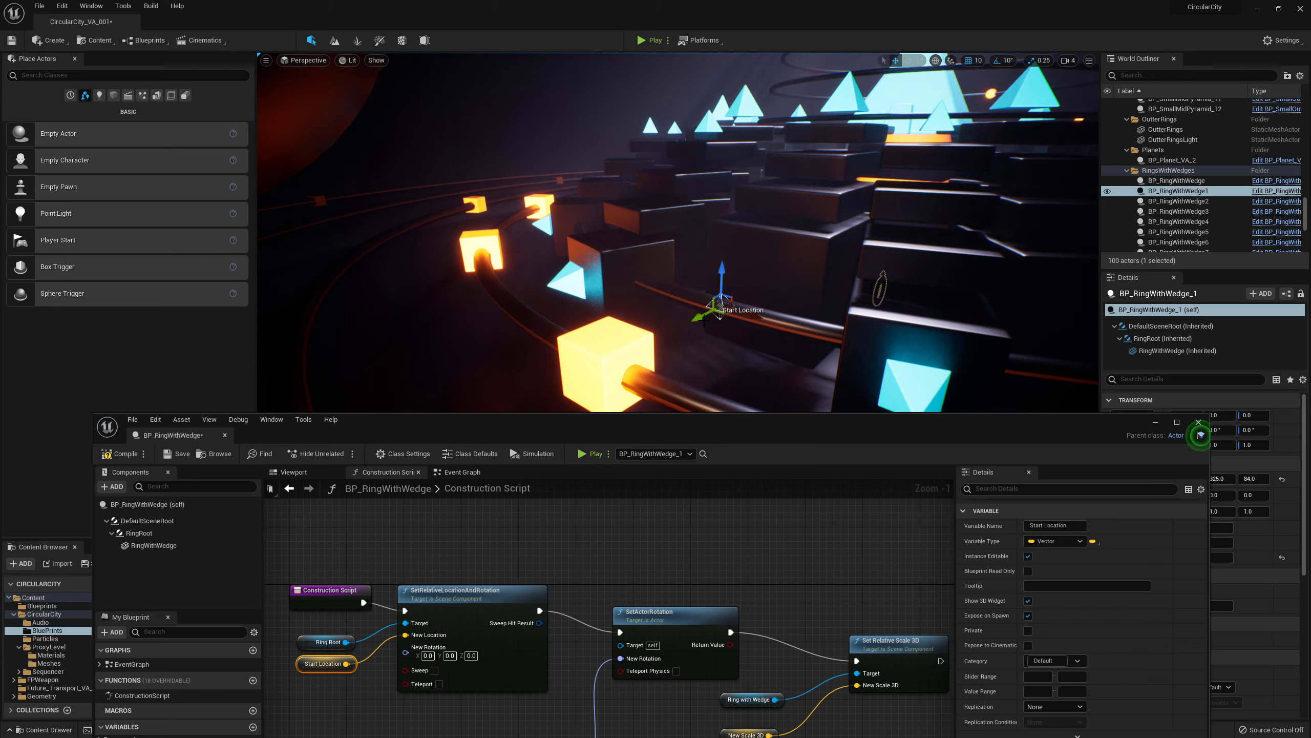
mouse_move(698, 318)
left_mouse_down()
mouse_move(657, 336)
mouse_move(709, 312)
left_mouse_up()
key("ctrl+z")
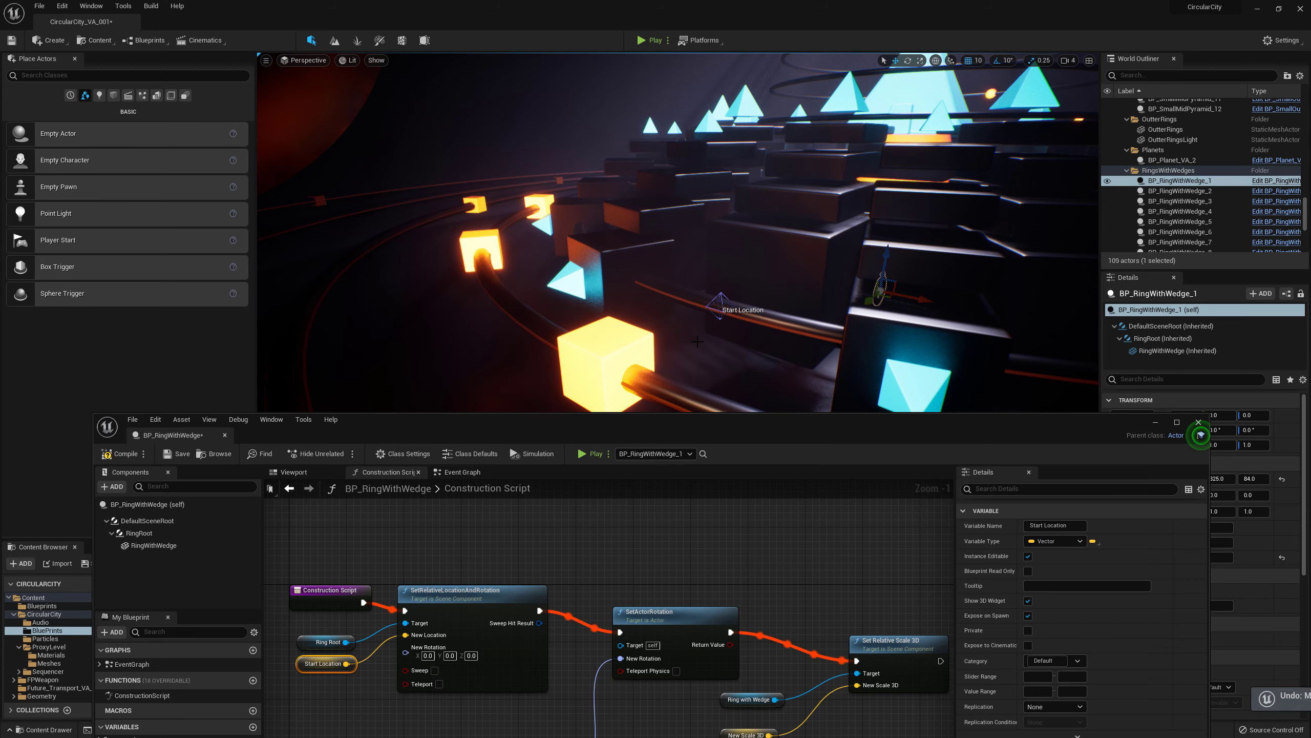
- Examine the SetRelativeLocationAndRotation node with its Ring Root and Start Location inputs alongside the ring instance in the level
left_click_drag(688, 412, 688, 138)
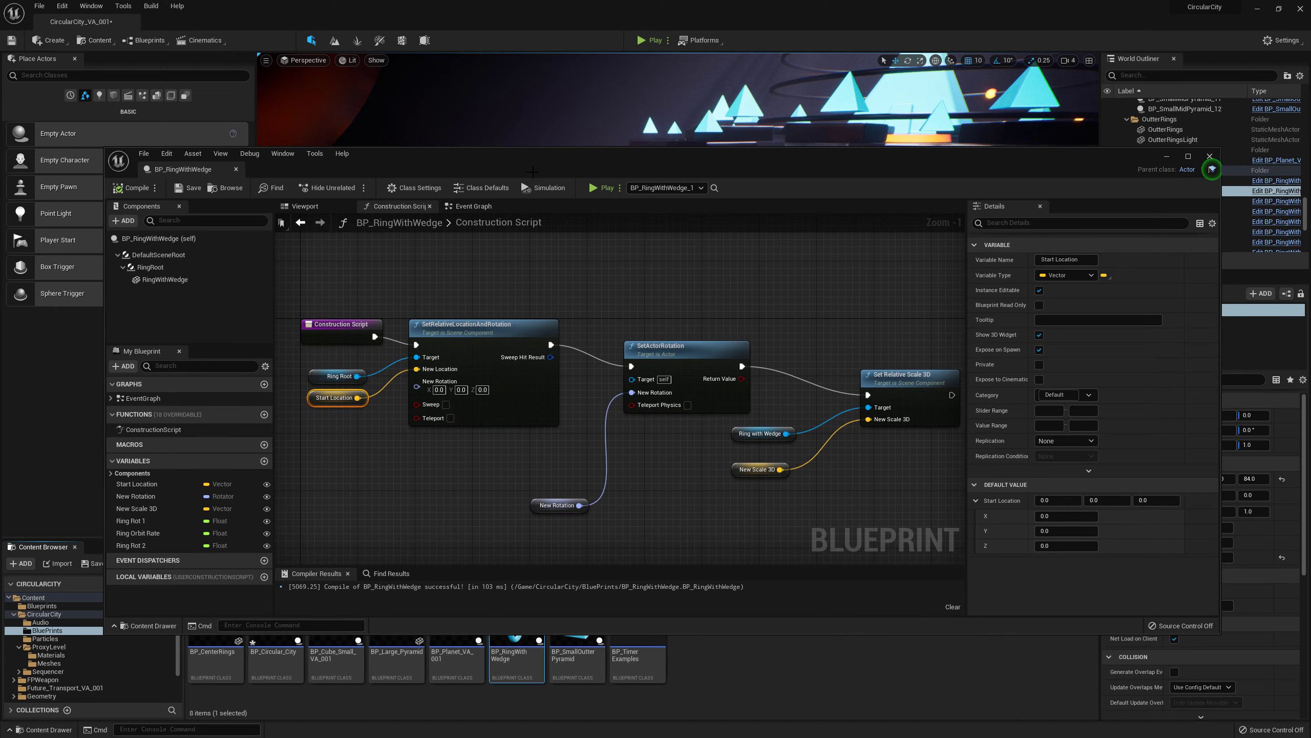
mouse_move(512, 226)
left_mouse_down()
mouse_move(473, 170)
mouse_move(523, 229)
left_mouse_up()
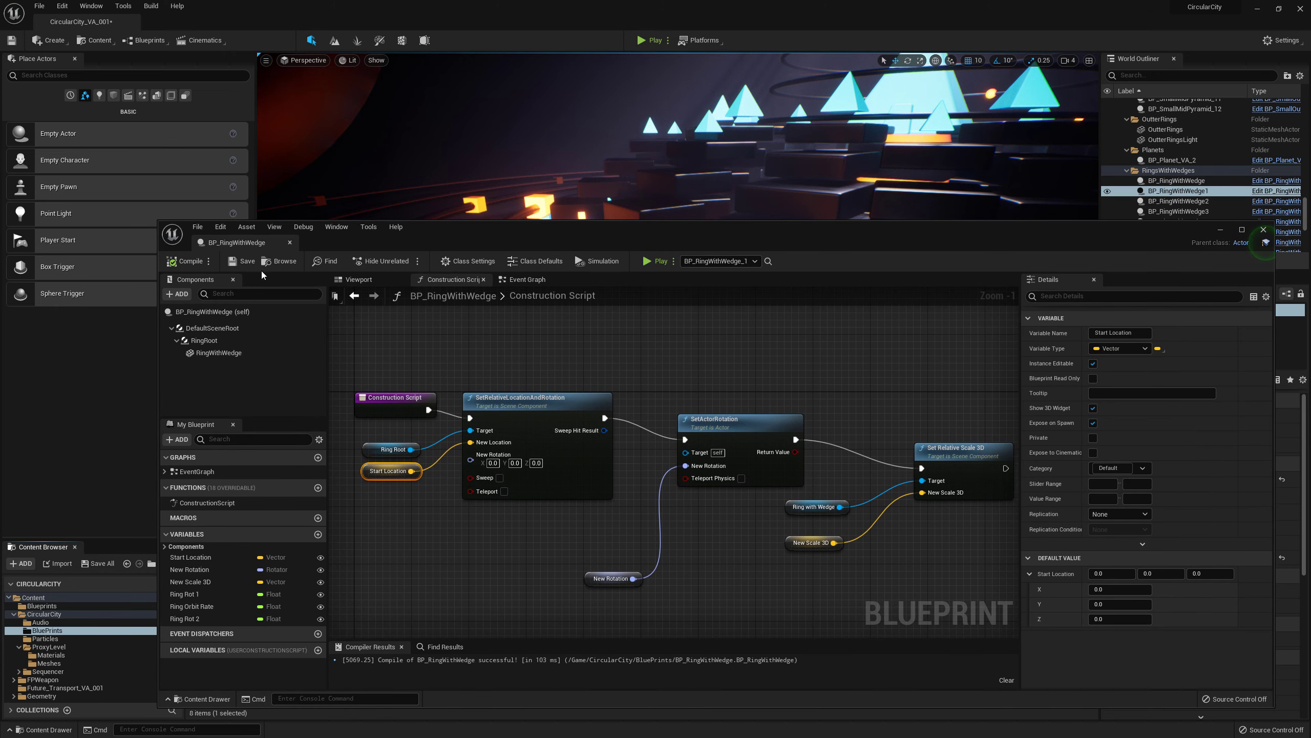
left_click_drag(432, 229, 379, 323)
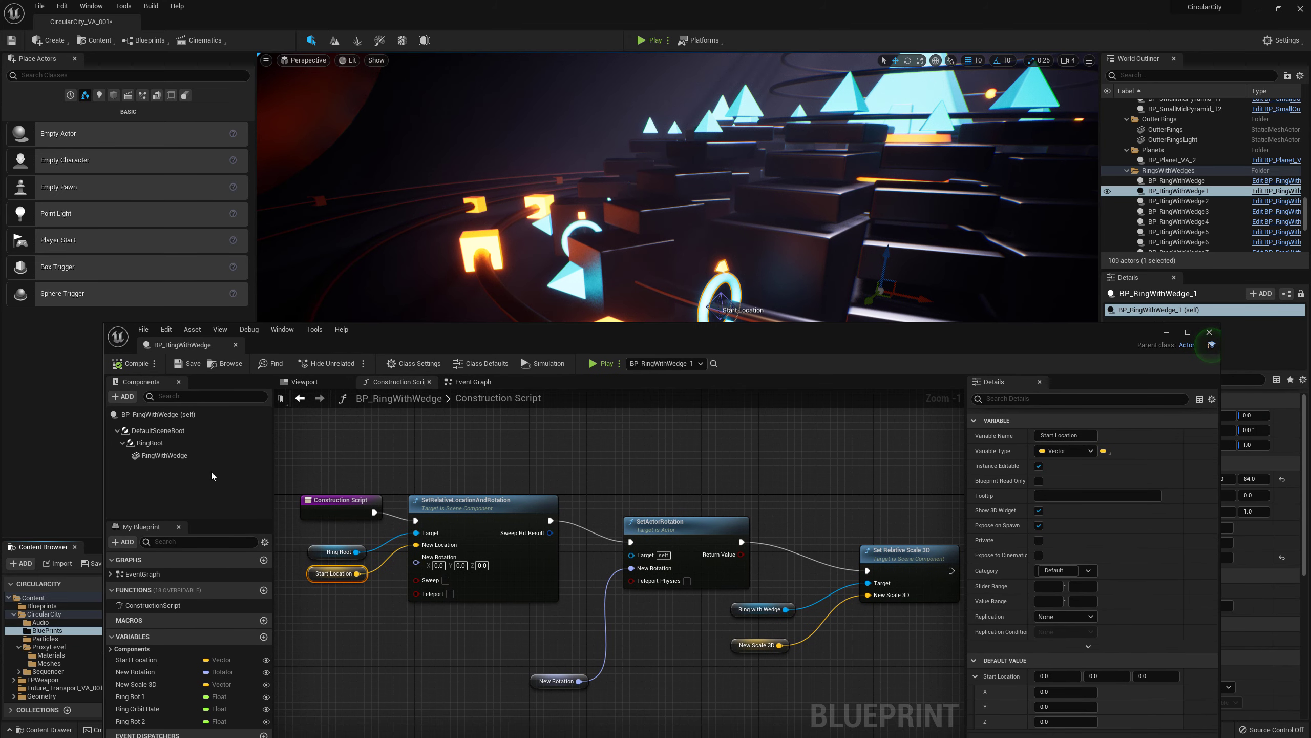
left_click_drag(293, 461, 371, 544)
left_click_drag(486, 607, 488, 610)
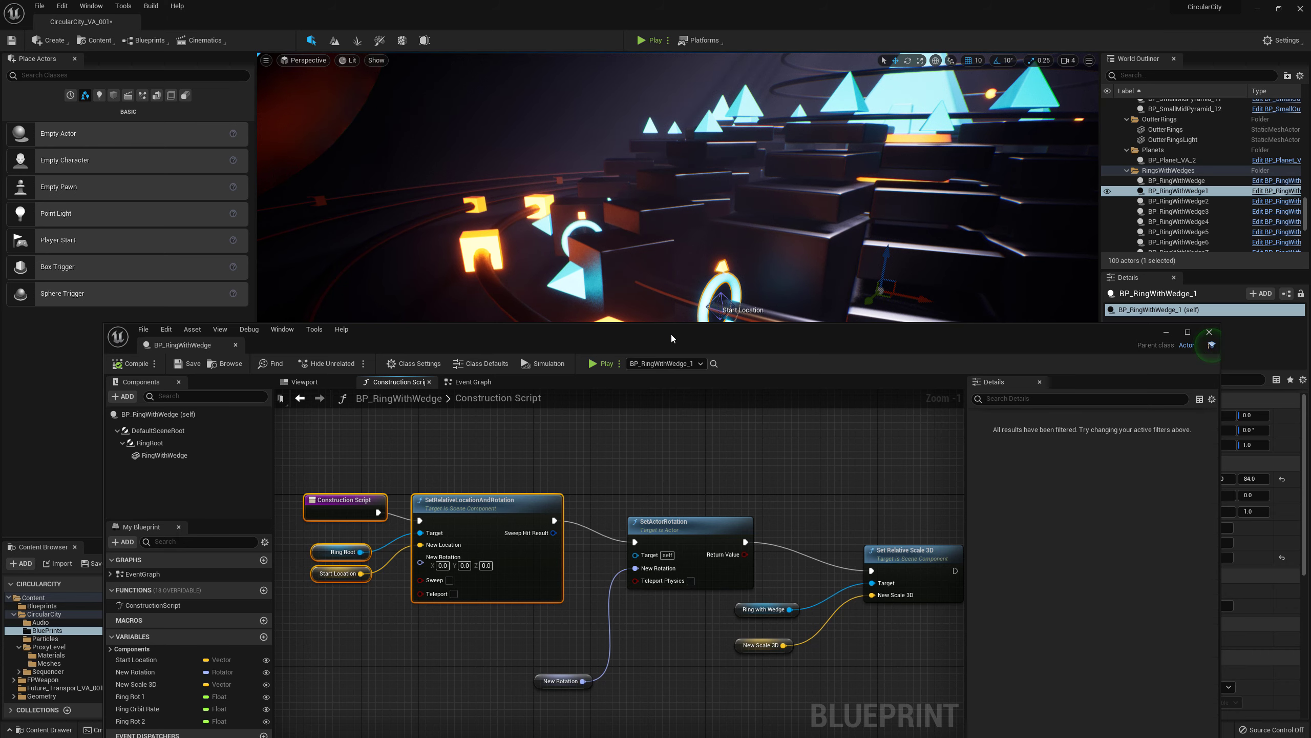
left_click_drag(671, 334, 527, 423)
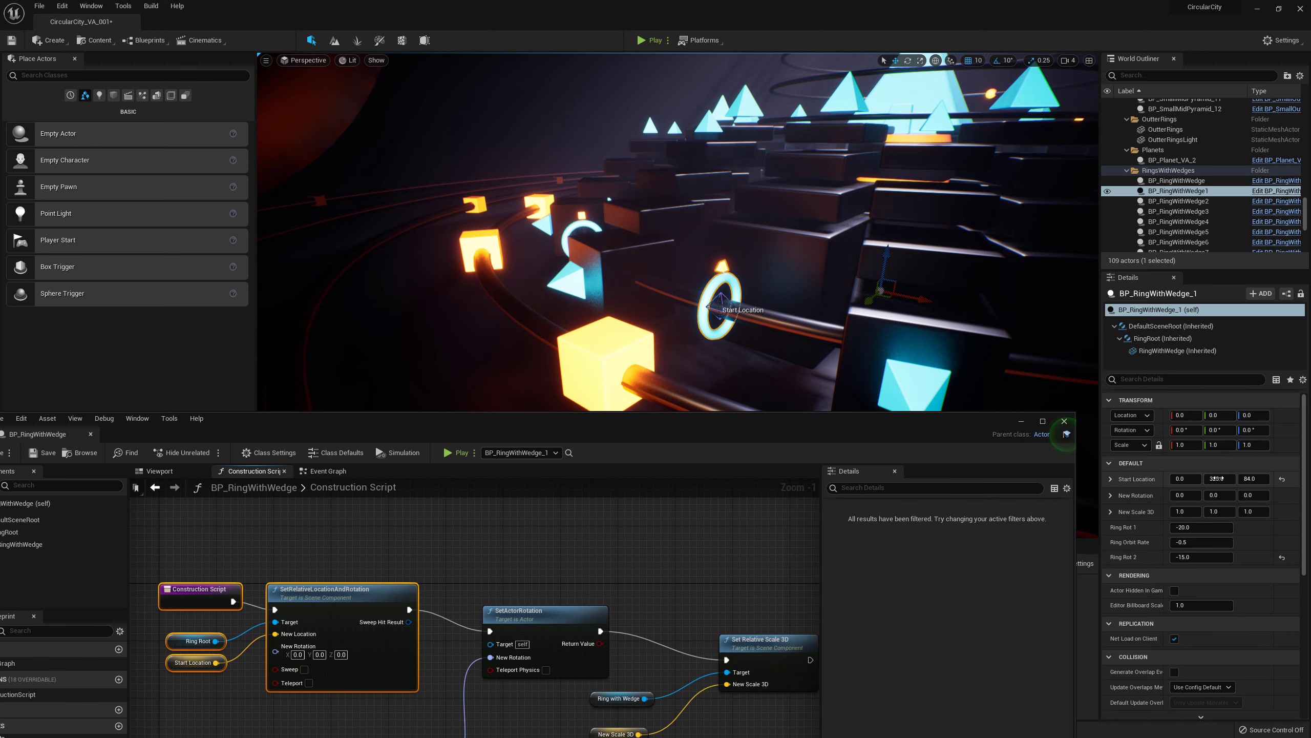
- Try lowering the Start Location Y value of BP_RingWithWedge_1 to about 87.4, then undo the change
mouse_move(1221, 480)
left_mouse_down()
mouse_move(1177, 480)
mouse_move(1211, 483)
left_mouse_up()
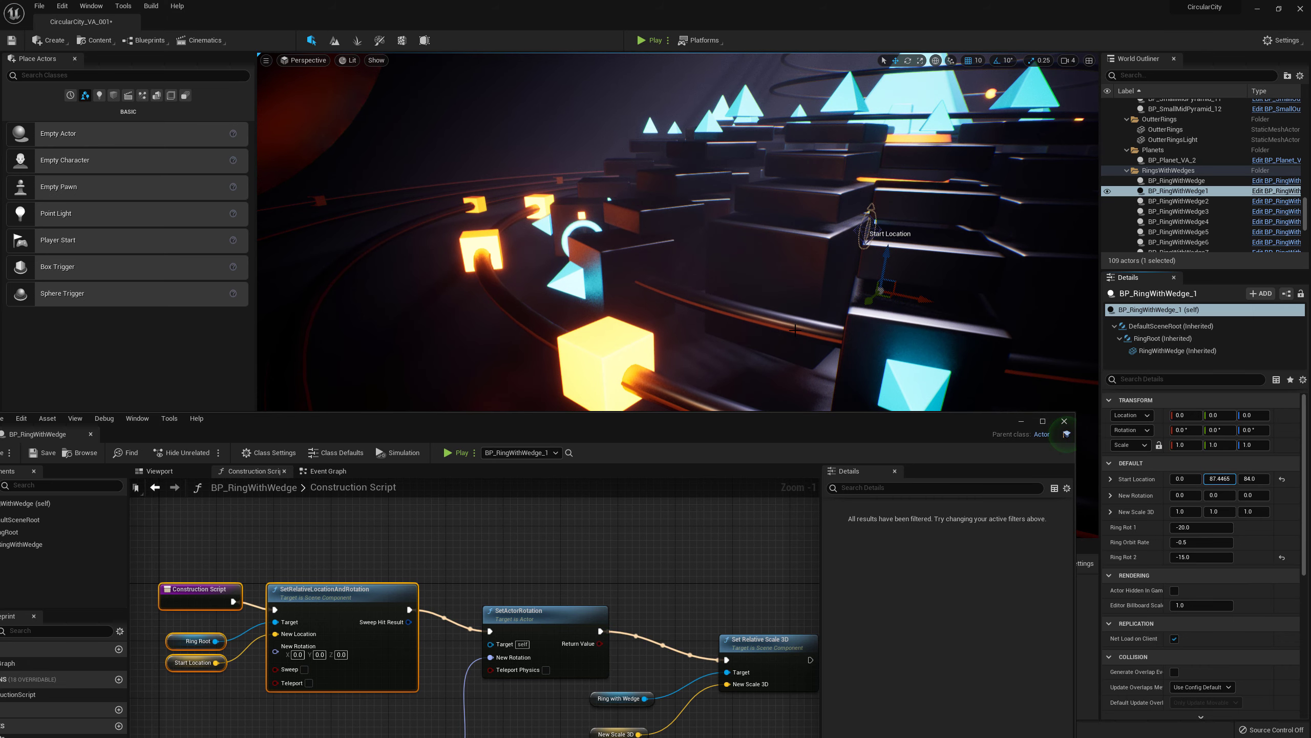
right_click_drag(782, 291, 780, 305)
key("ctrl+z")
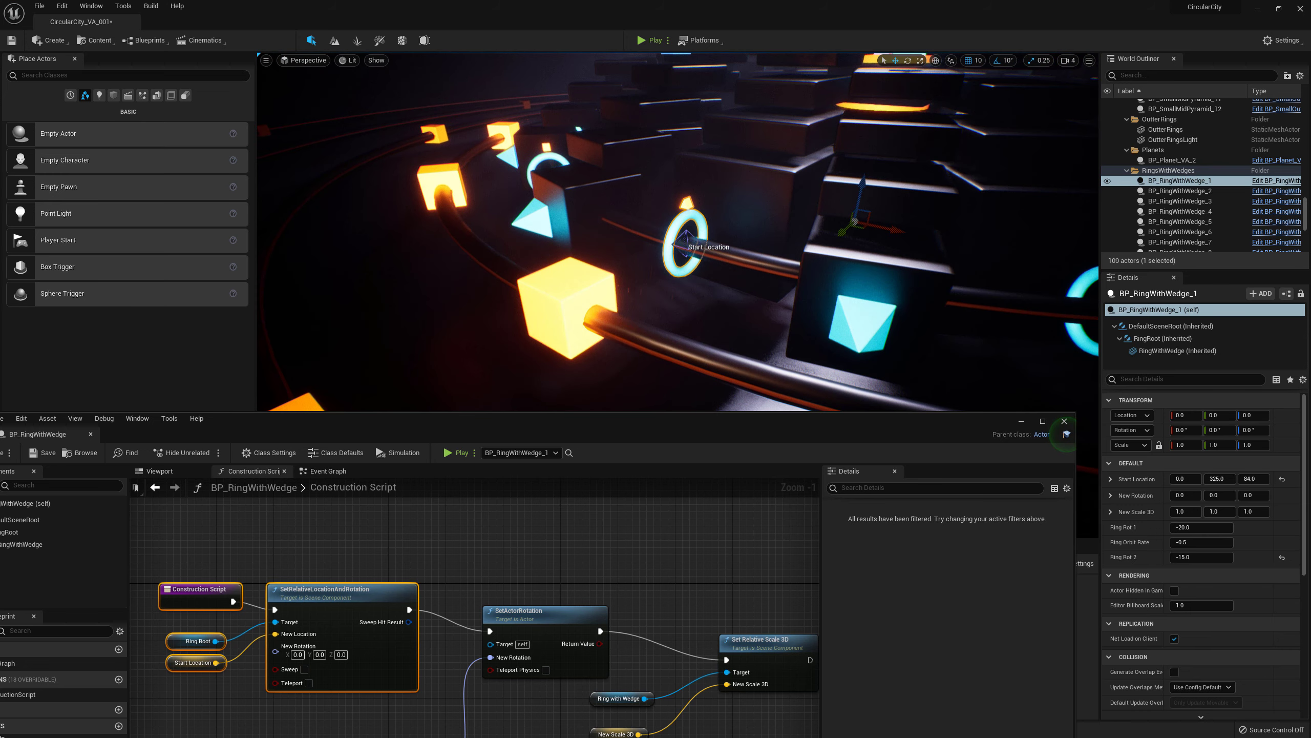
- Duplicate BP_RingWithWedge_1 70 units straight up and set the copy's Start Location Y to 300
right_click_drag(757, 233, 778, 165)
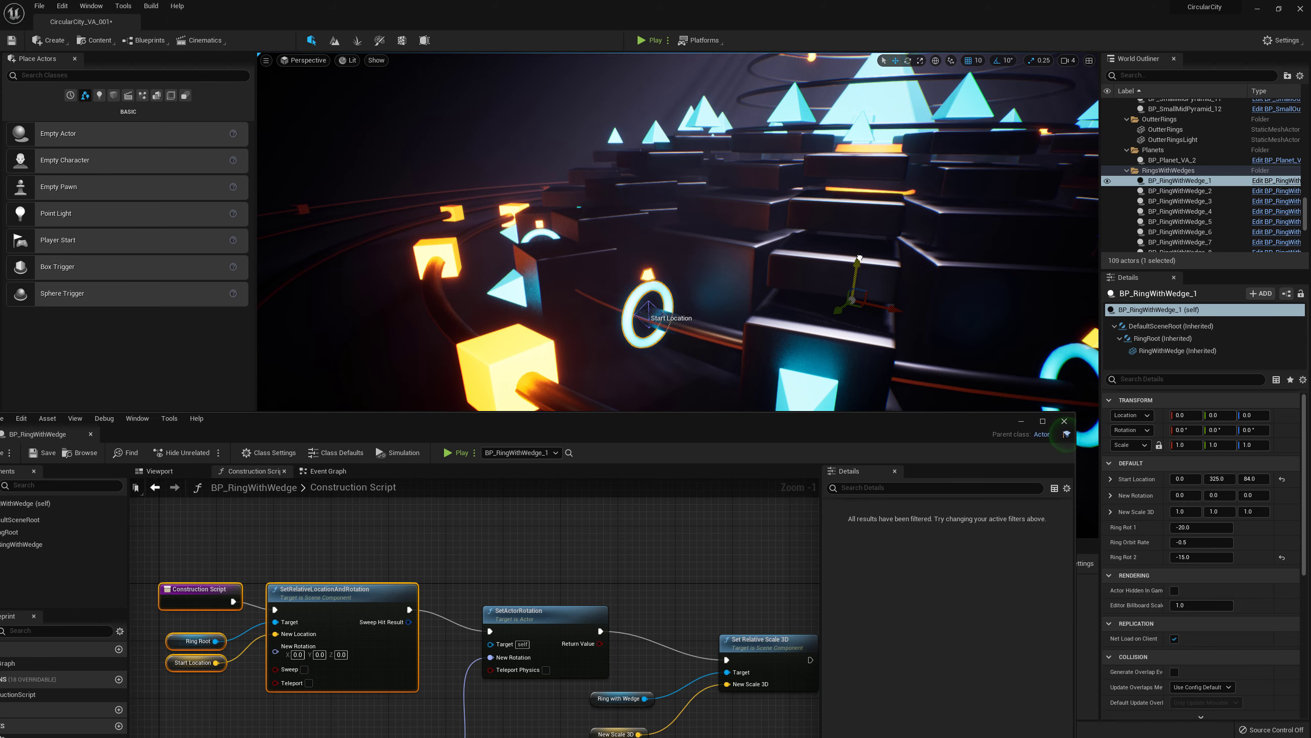
left_click_drag(859, 258, 856, 192, "alt")
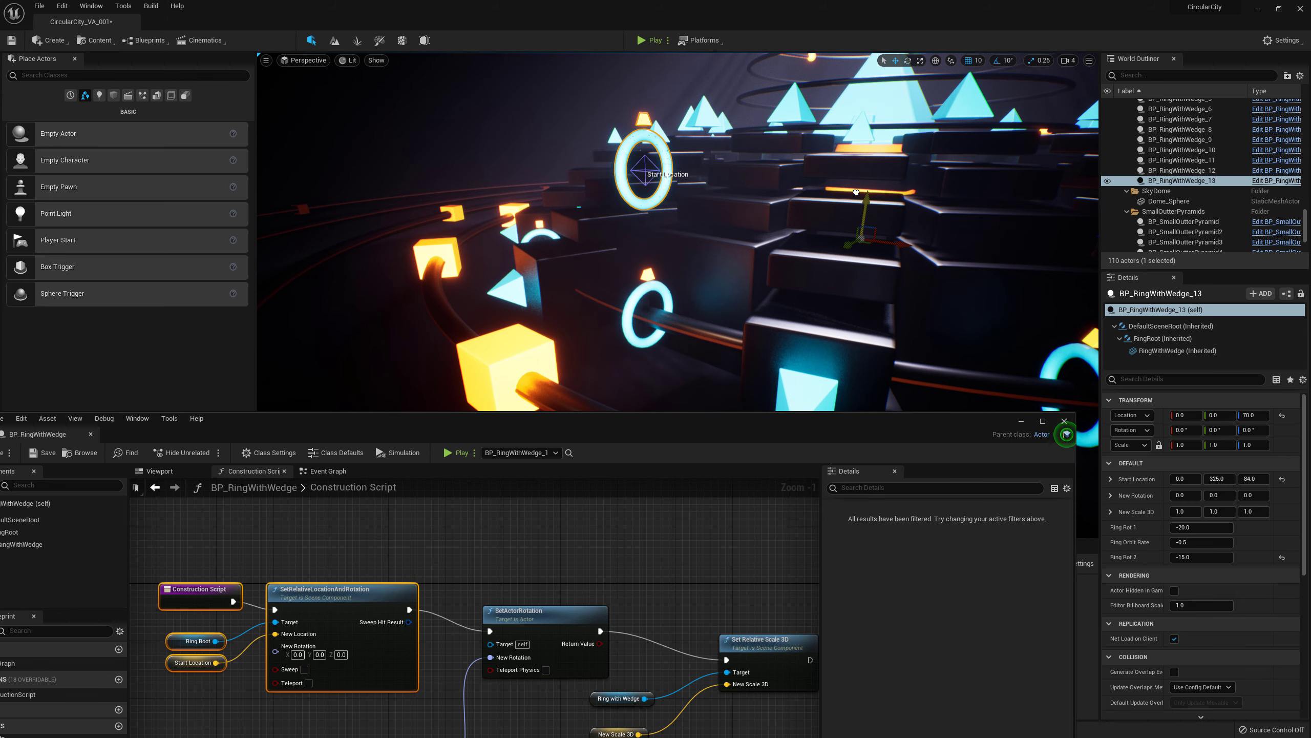
left_click(1220, 478)
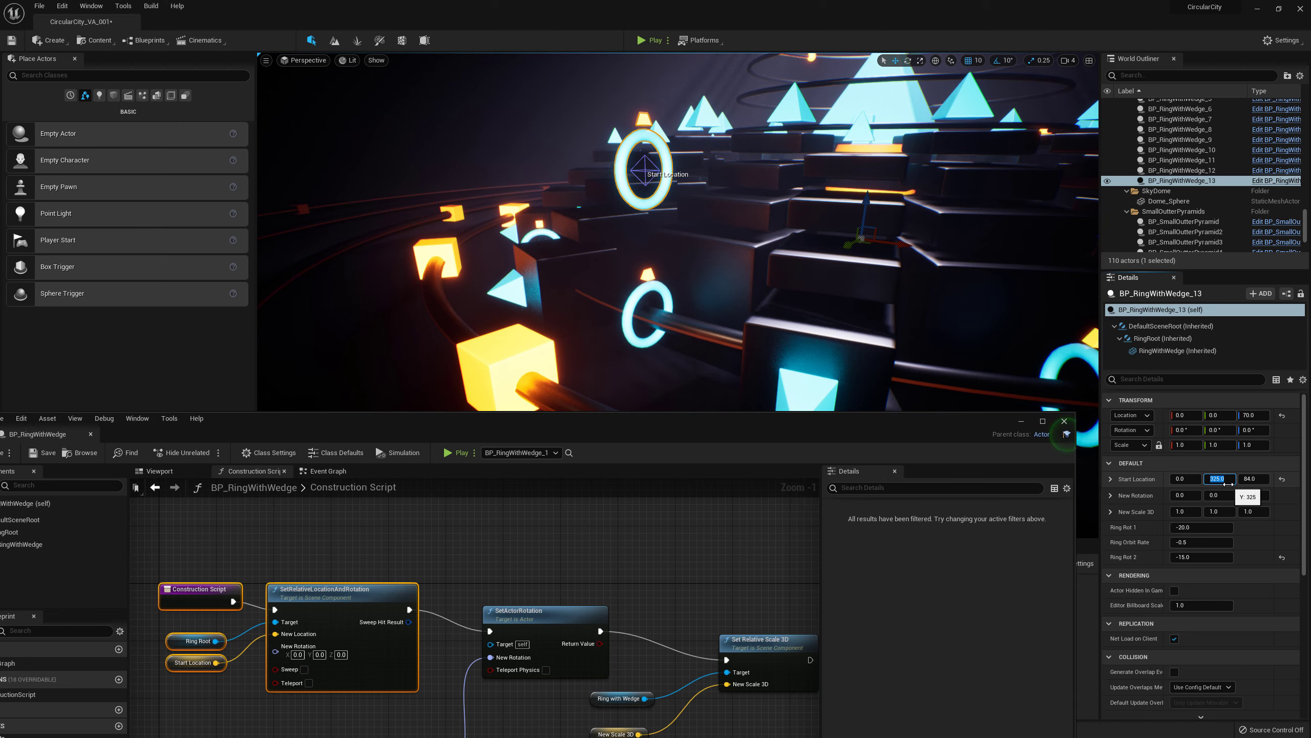
type("300")
key("Return")
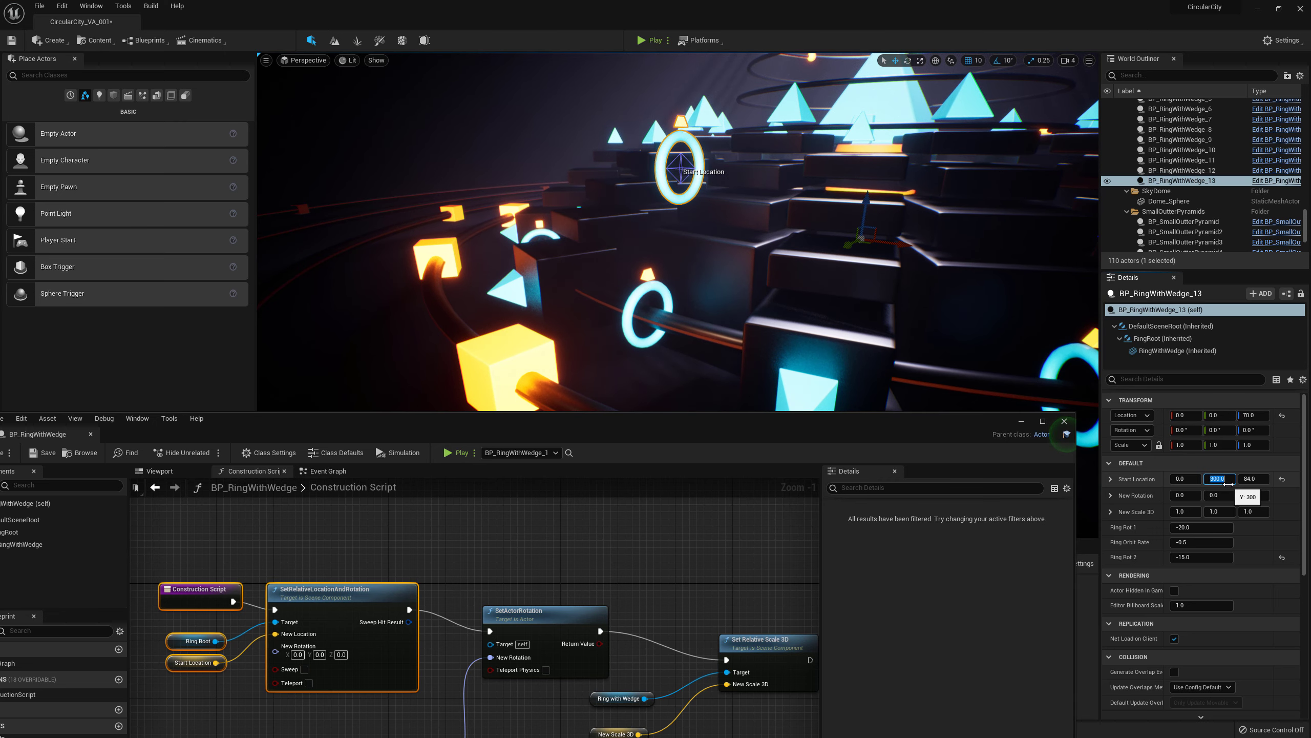
- Play the level to watch the duplicated ring orbit the city, then stop the simulation
right_click_drag(774, 248, 680, 96)
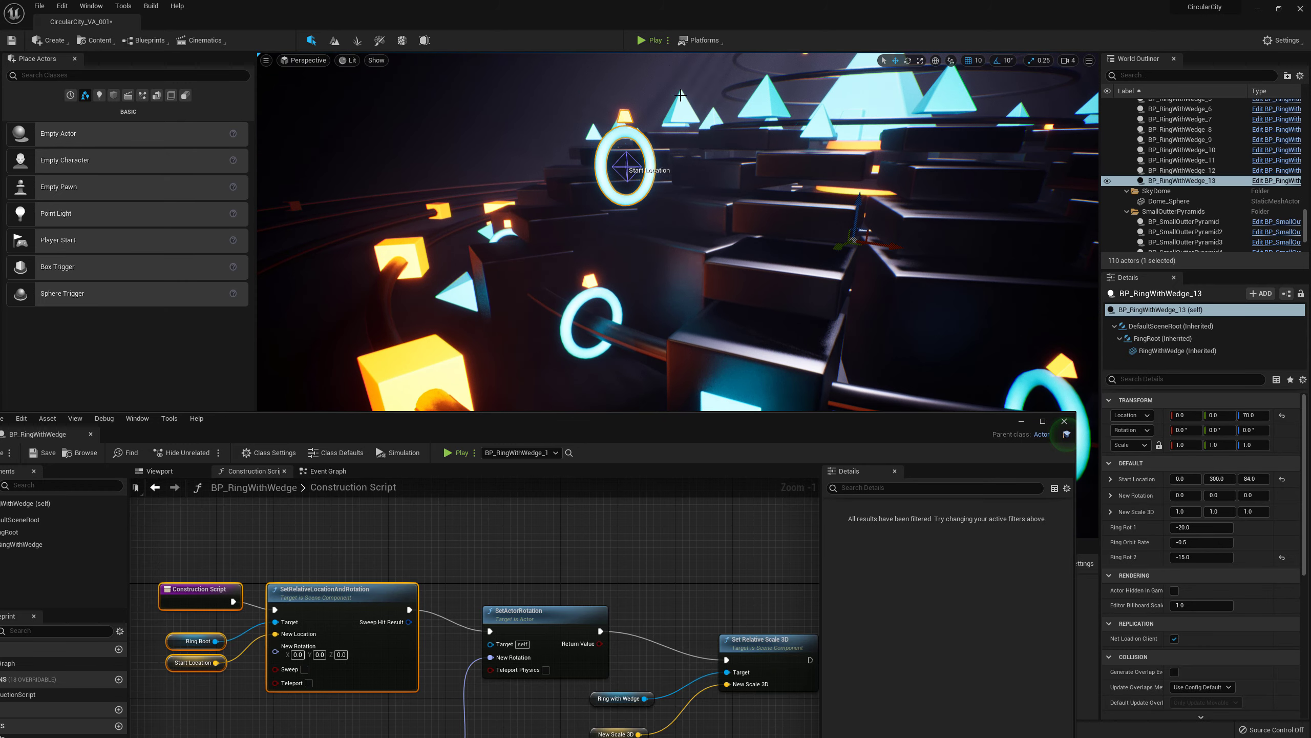
left_click(642, 41)
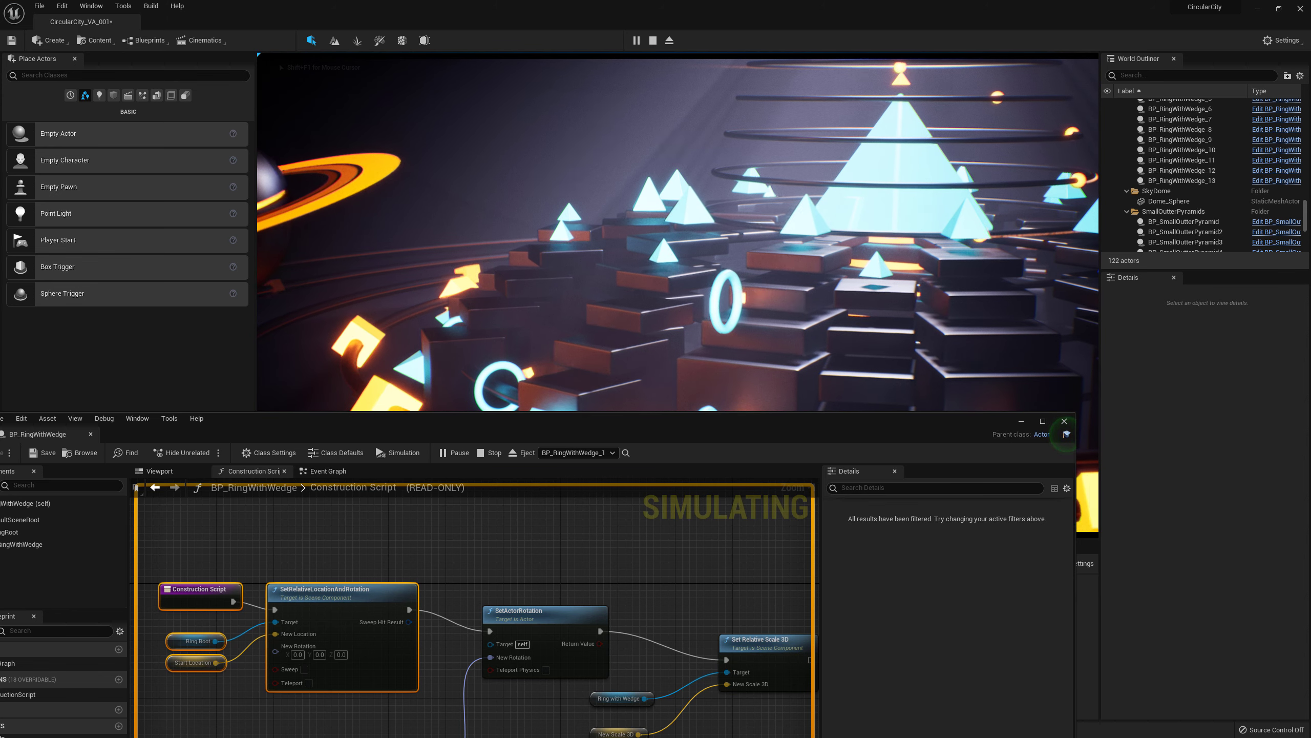
key("Escape")
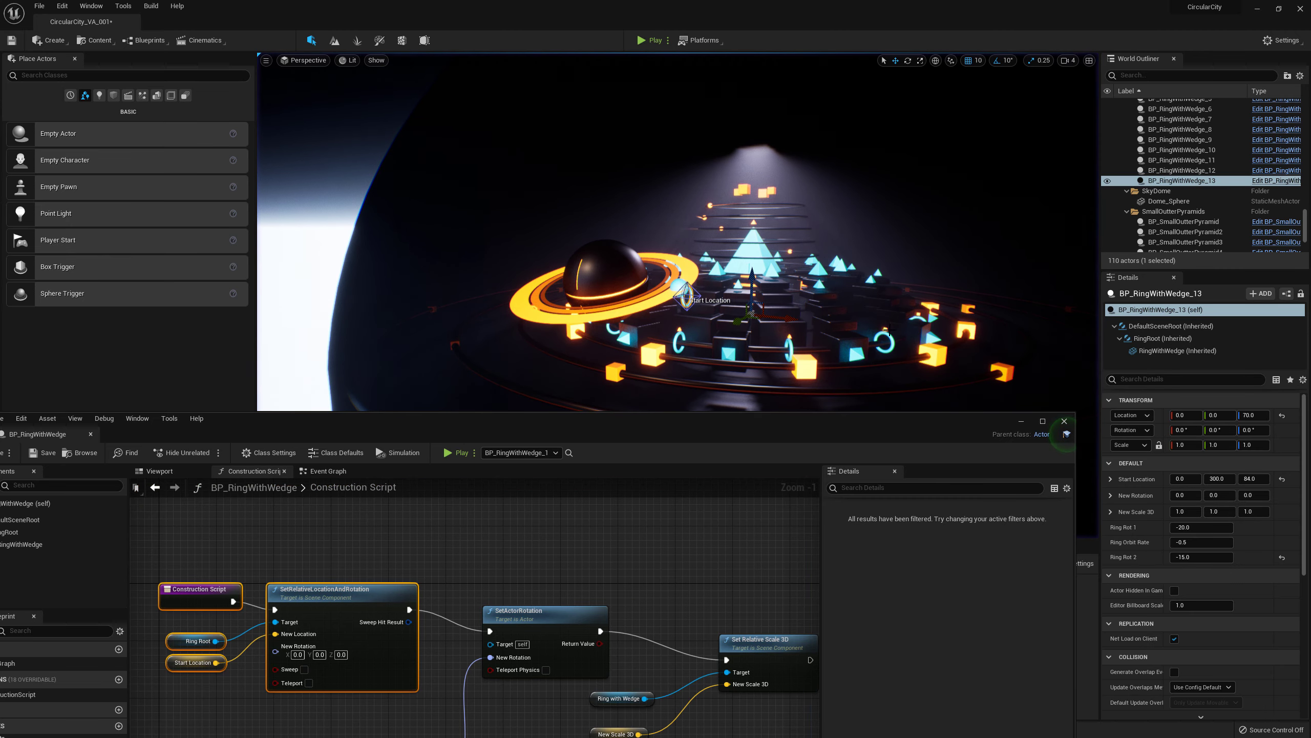
- Delete the duplicated ring from the level and bring the BP_RingWithWedge Construction Script back into full view
key("w")
right_click_drag(773, 336, 800, 354)
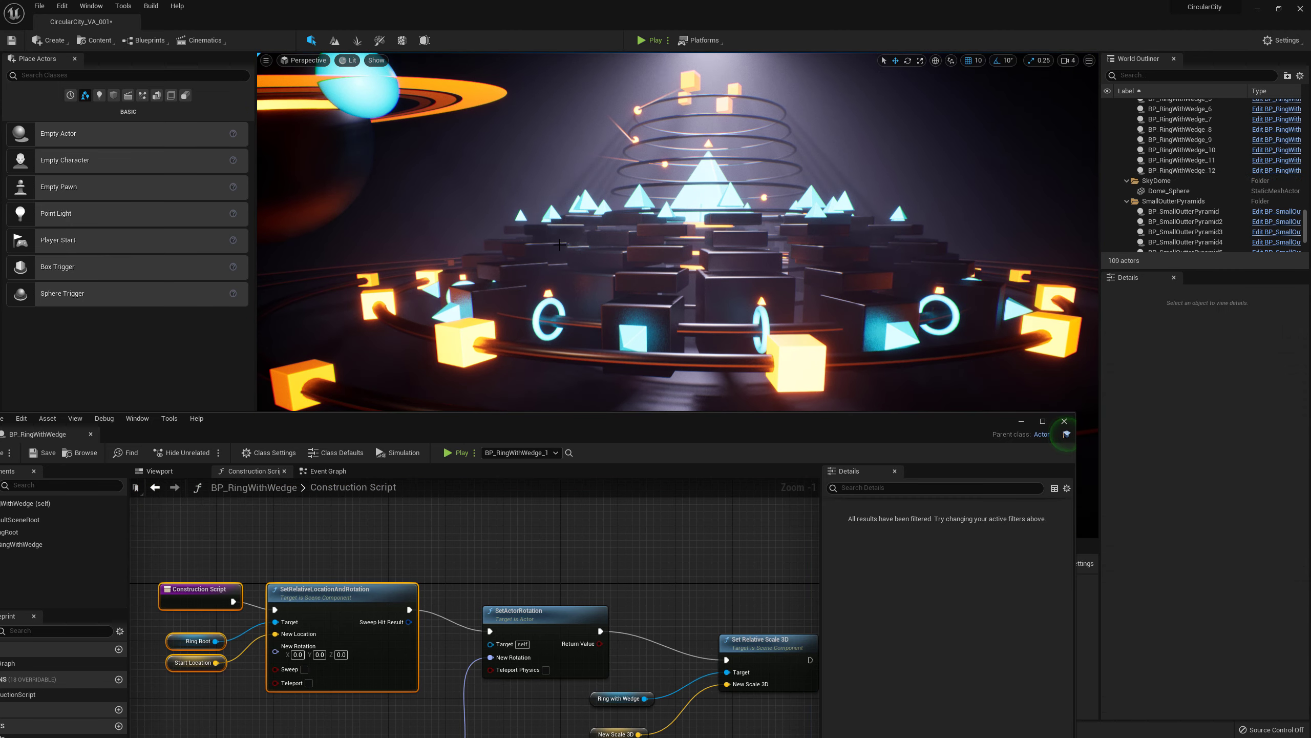
key("Delete")
left_click_drag(614, 430, 701, 346)
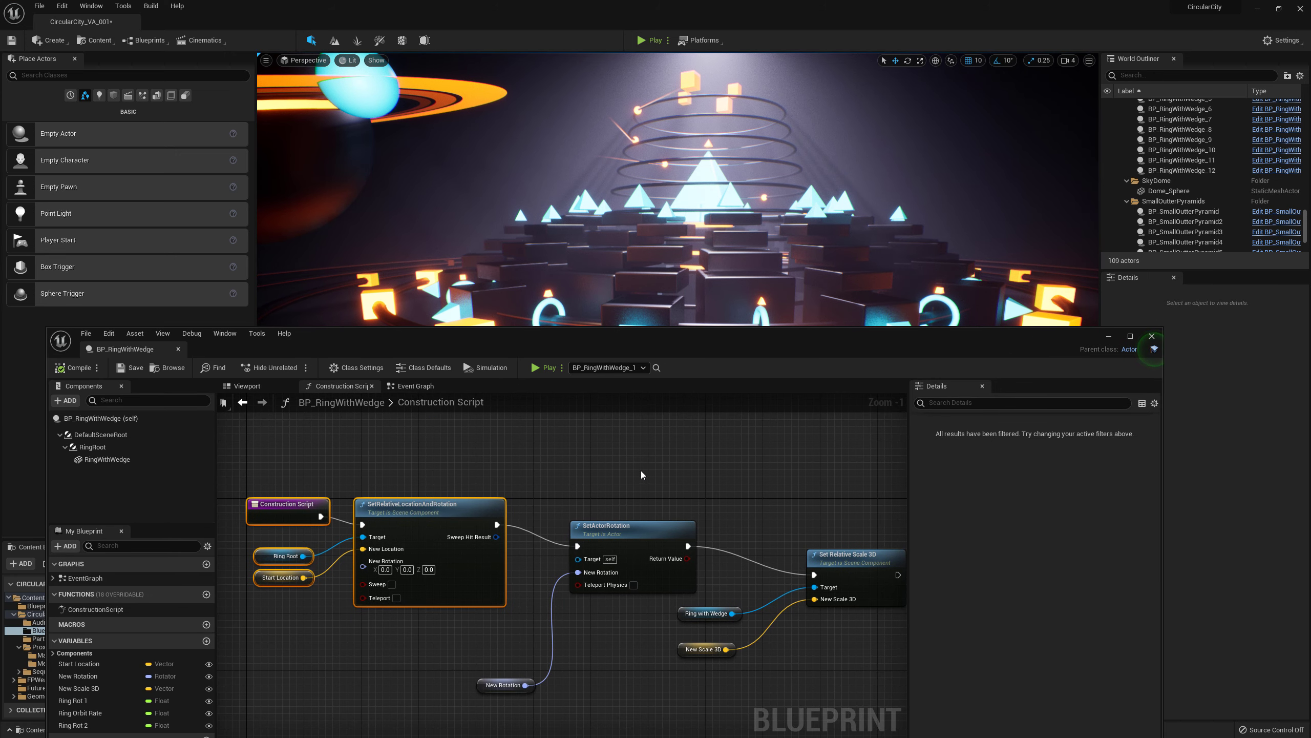
- Select BP_RingWithWedge_1 in the level and arrange the Blueprint window so the ring, its exposed variables and the Construction Script are all visible
left_click(660, 463)
left_click_drag(612, 345, 635, 290)
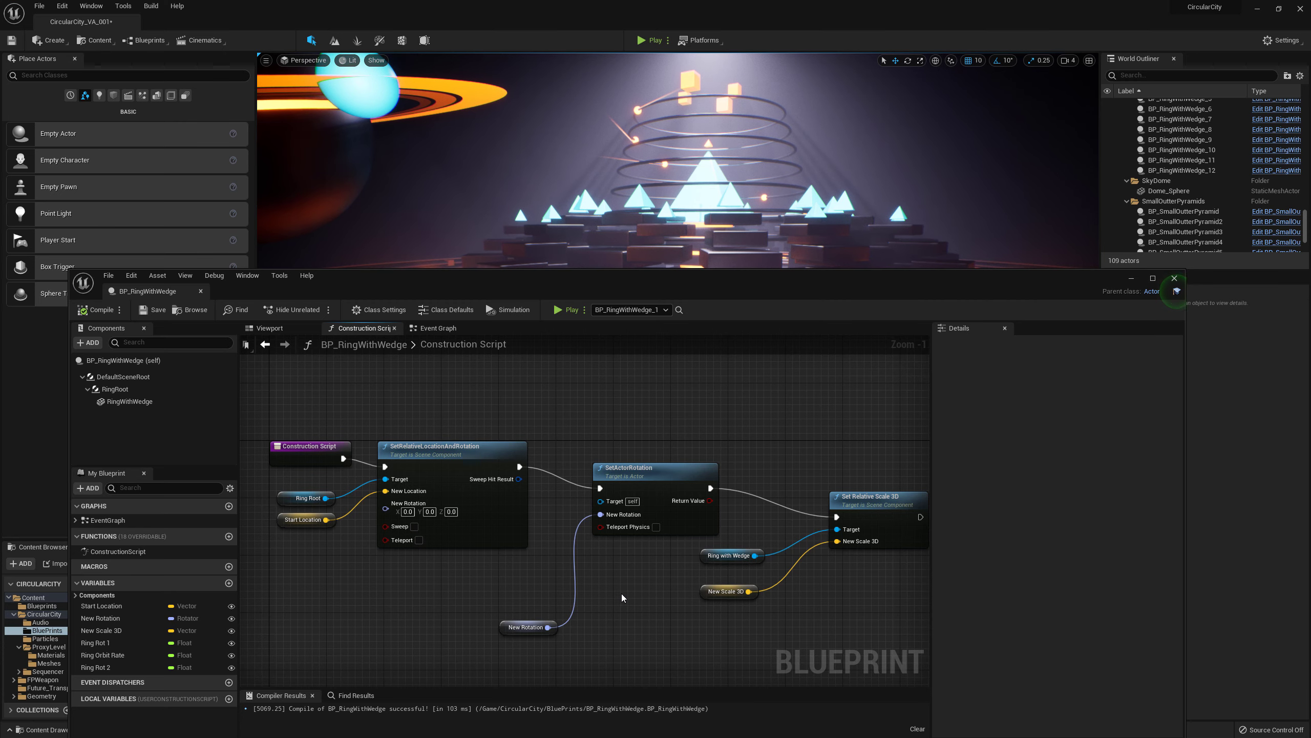
left_click_drag(607, 282, 618, 428)
left_click(555, 309)
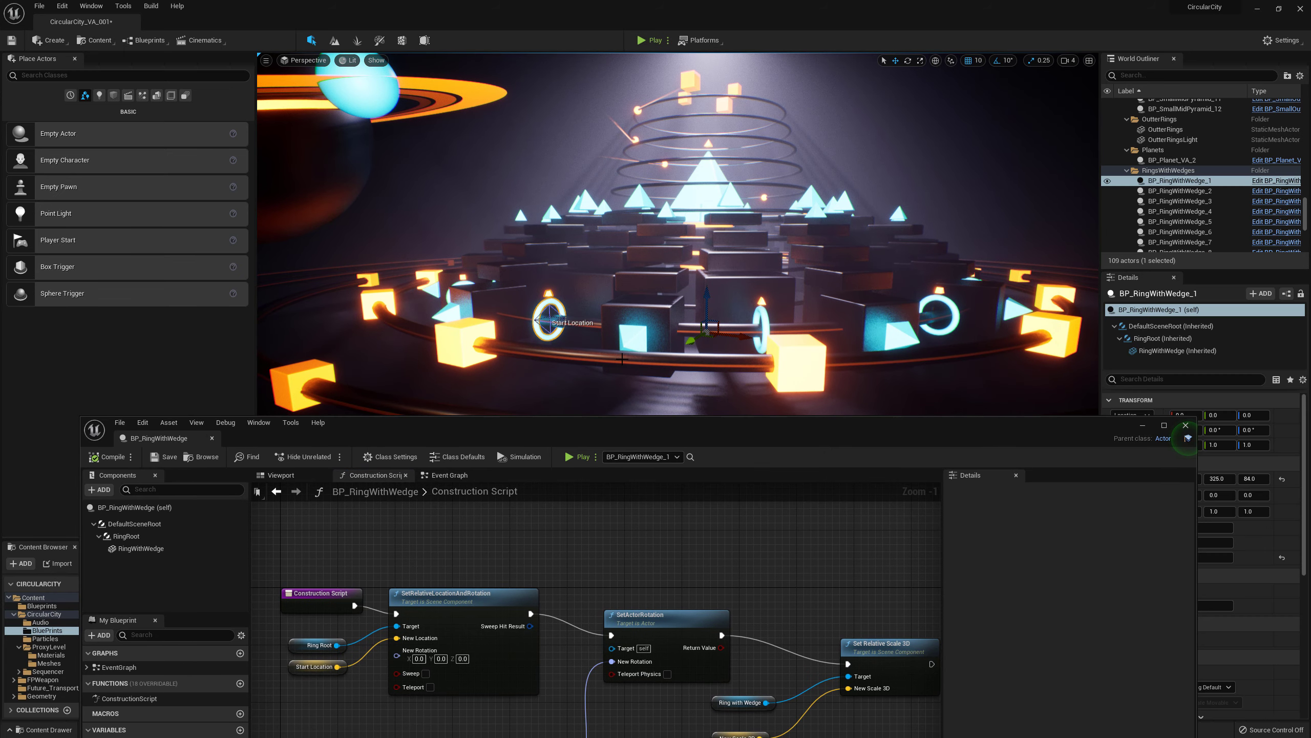
left_click_drag(710, 428, 598, 353)
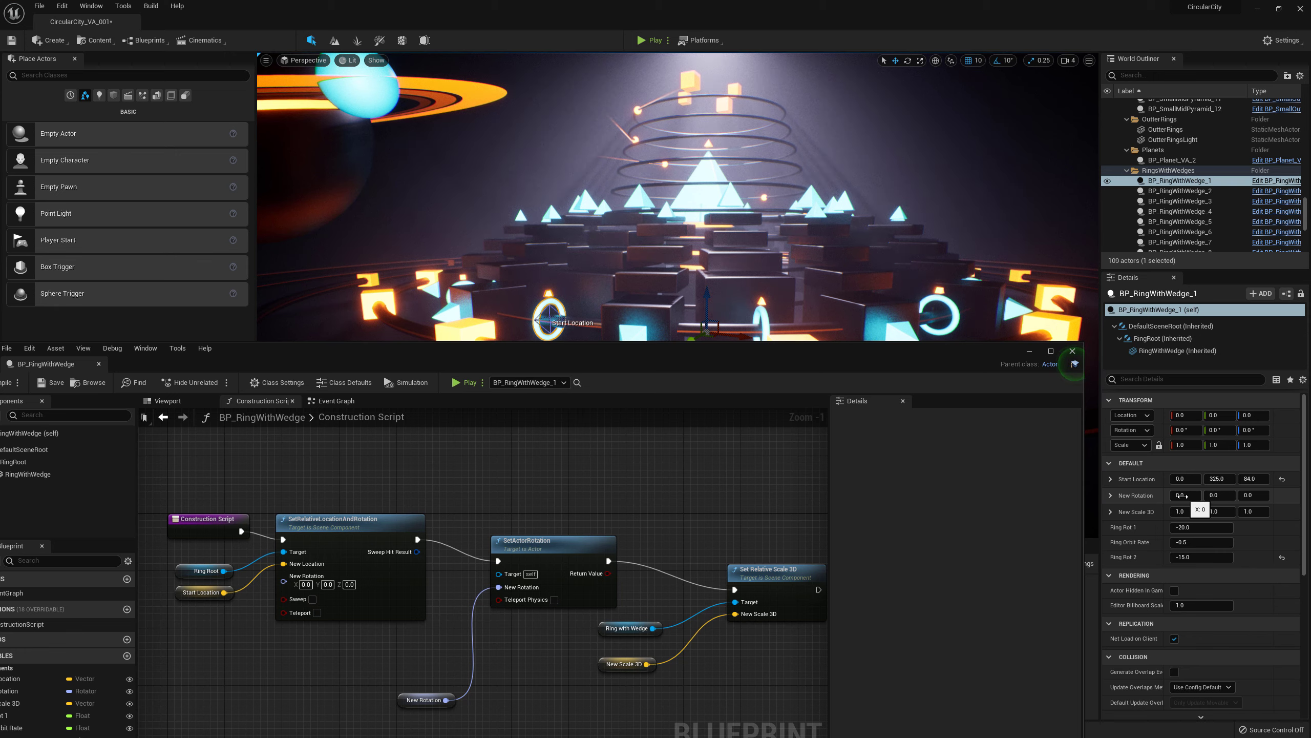
- Try a New Rotation X value of about -4.55 on BP_RingWithWedge_1, then reset it to 0
mouse_move(1182, 495)
left_mouse_down()
mouse_move(1143, 496)
mouse_move(1175, 494)
left_mouse_up()
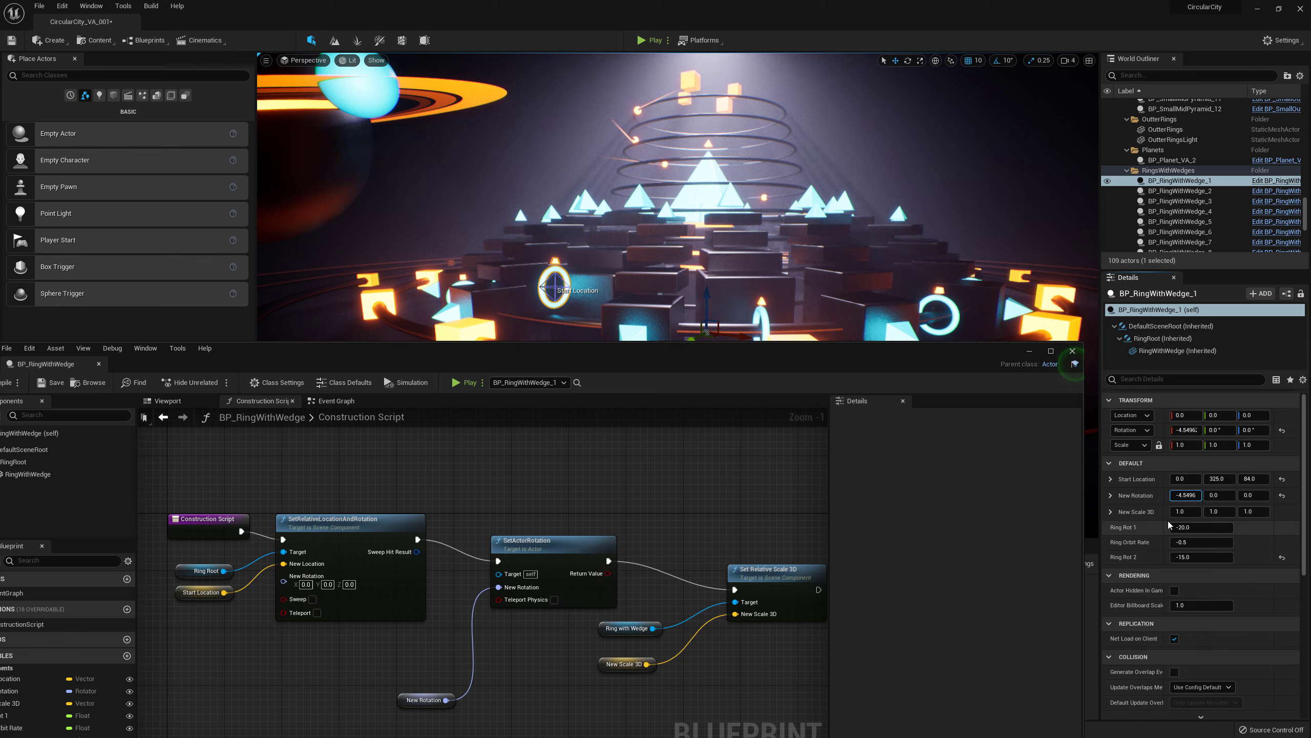
left_click(1188, 495)
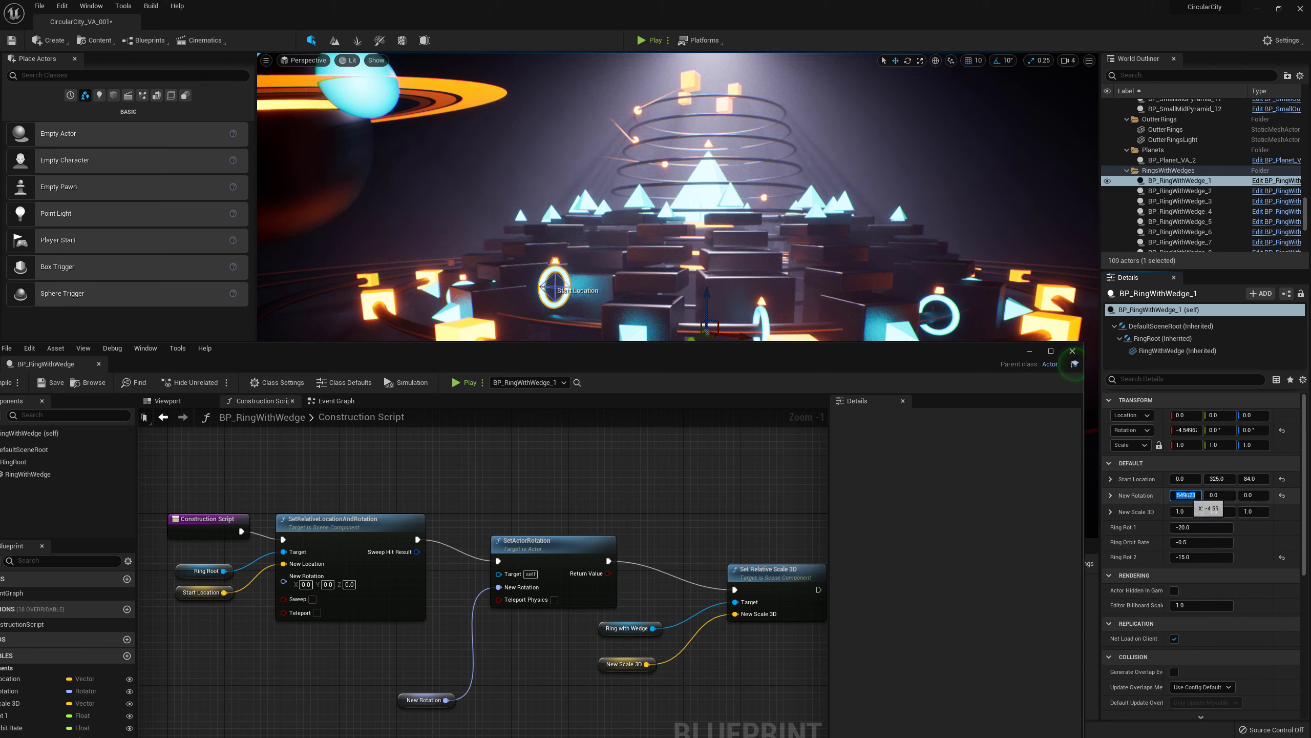
type("0")
key("Return")
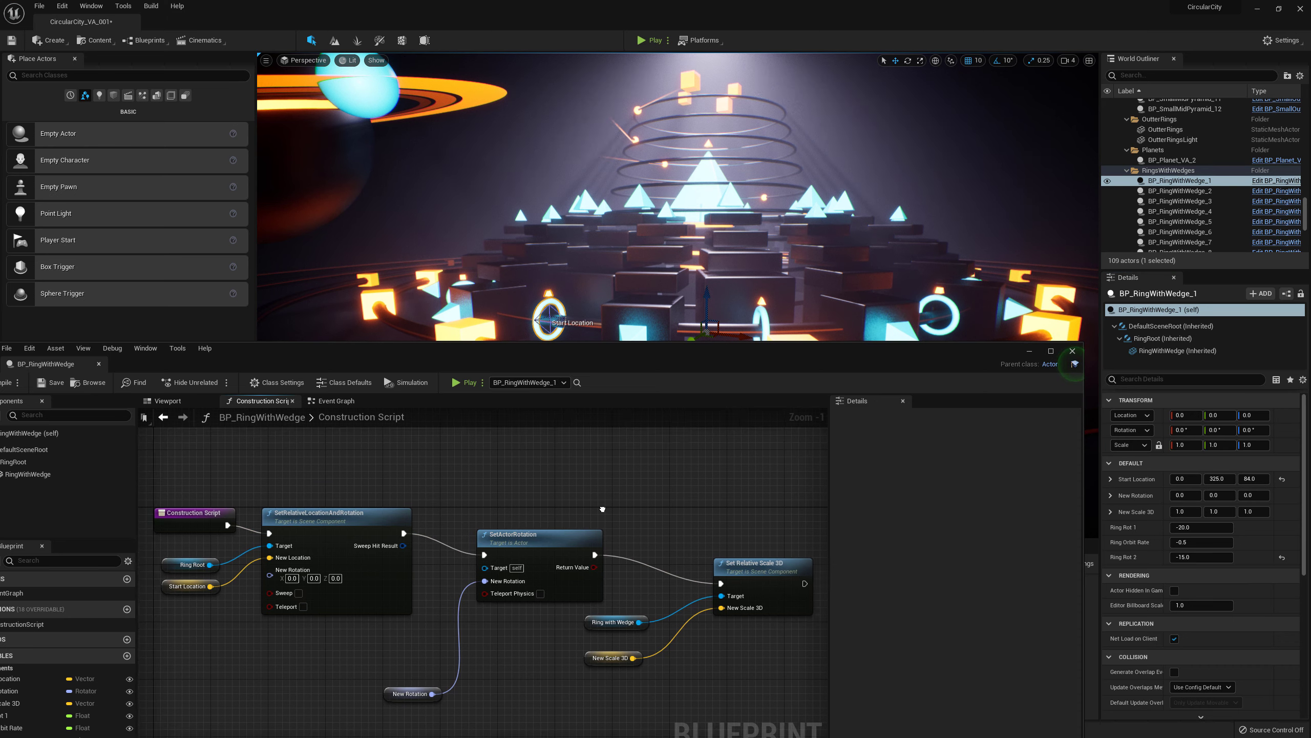
- Try a New Rotation Z value of about 1.44 on BP_RingWithWedge_1, then reset it to 0
right_click_drag(617, 514, 602, 499)
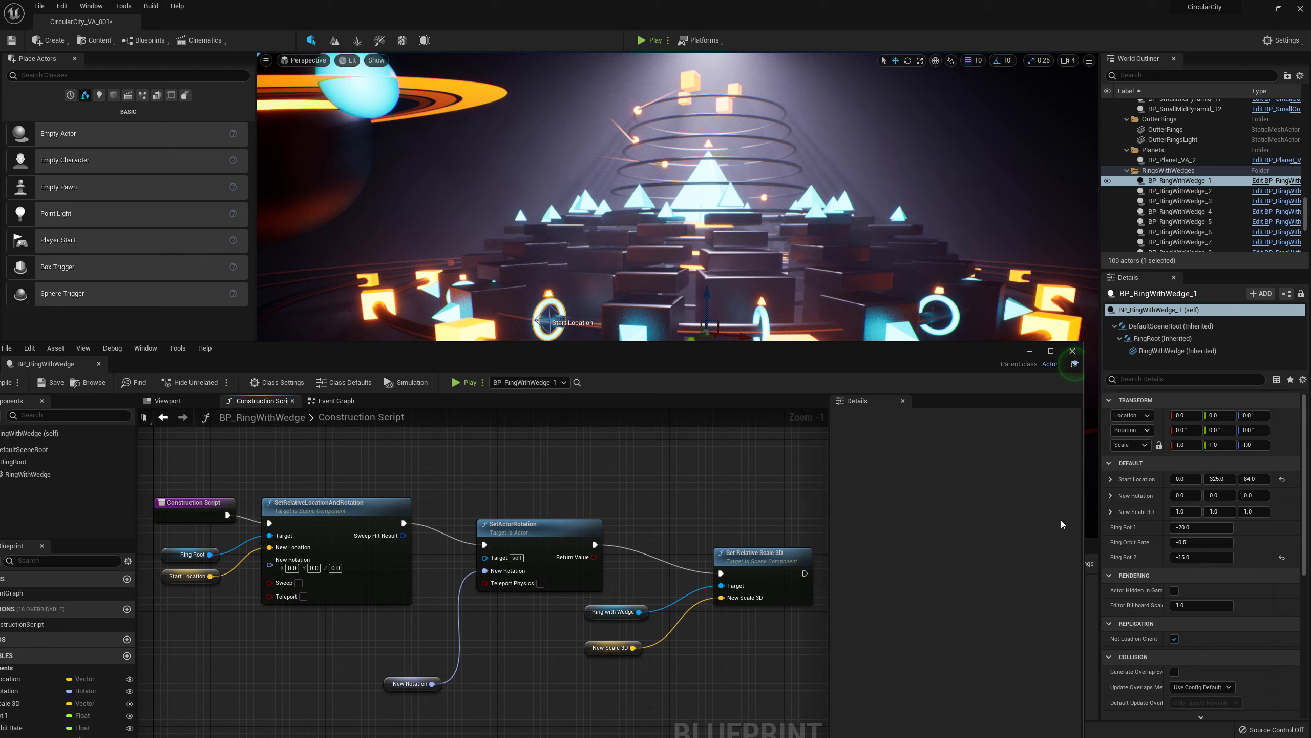
left_click_drag(1250, 494, 1254, 494)
left_click(1254, 494)
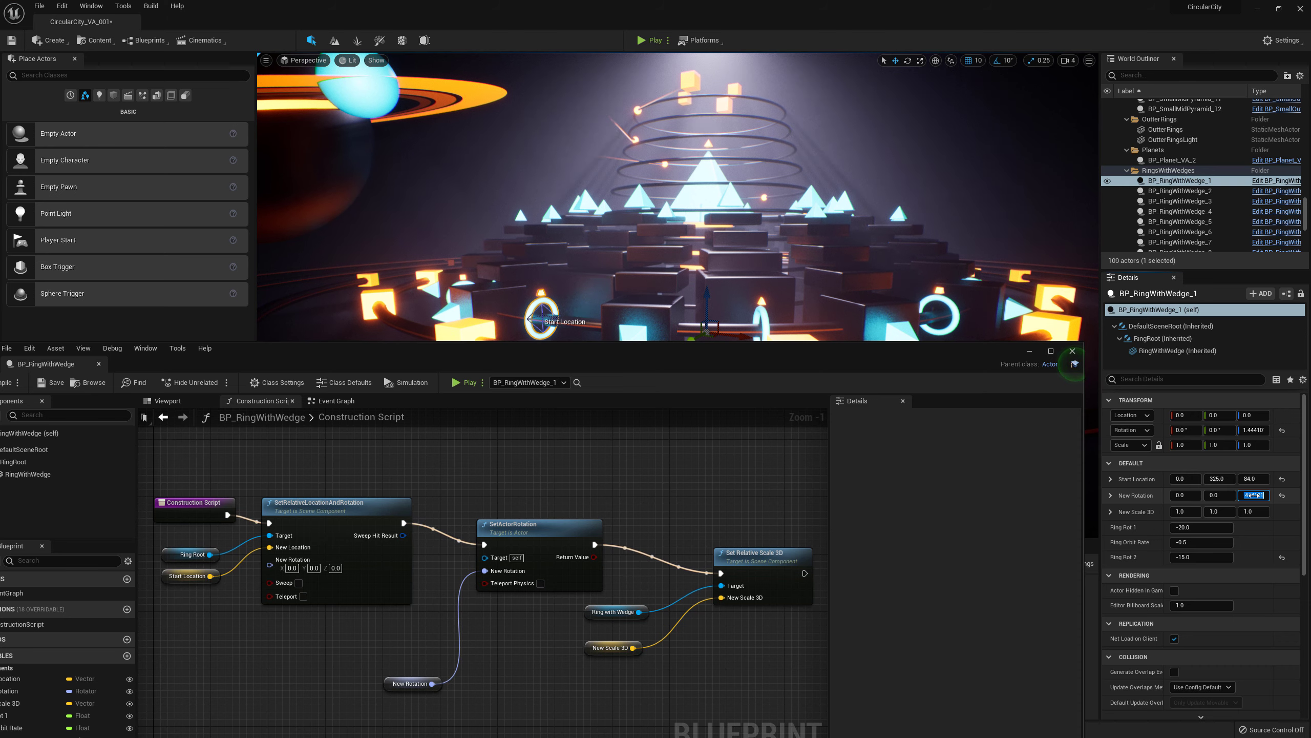
type("0")
key("Return")
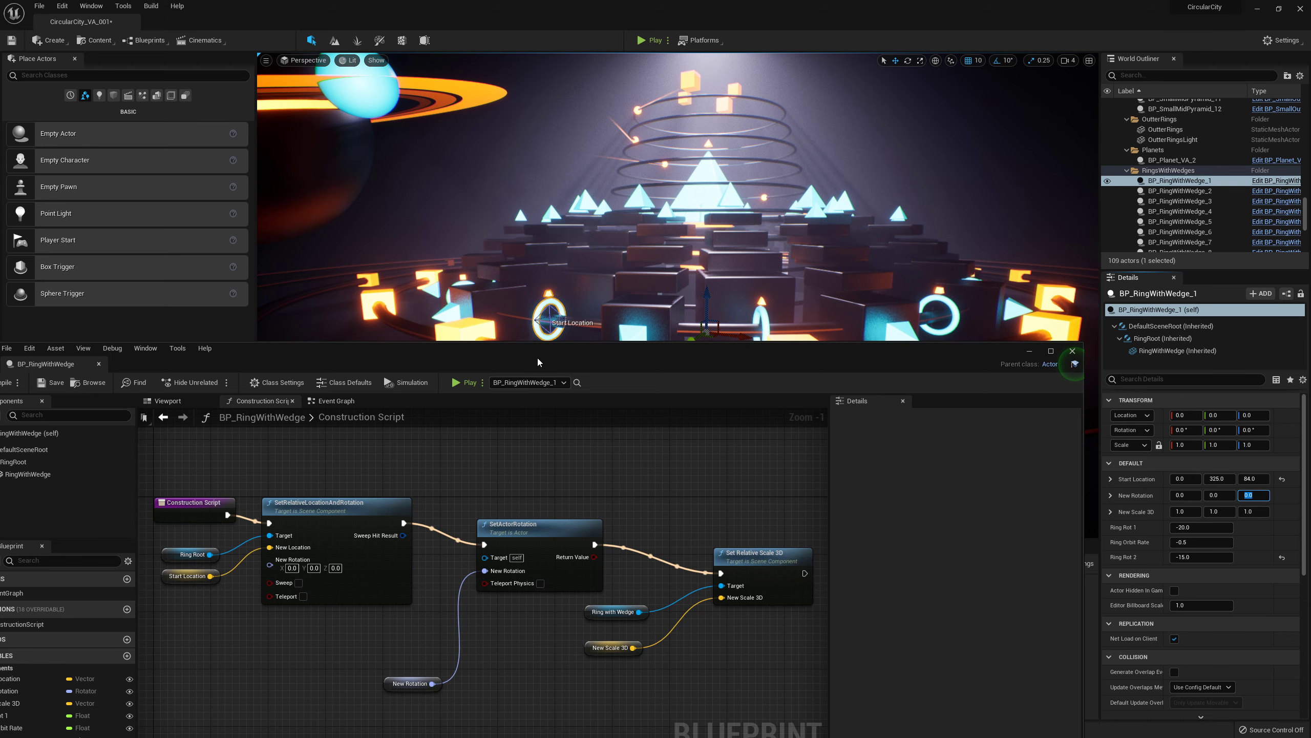
- Try a New Rotation Y value of about 14.96 on BP_RingWithWedge_1 with more of the level in view, then reset it to 0
left_click_drag(537, 358, 594, 344)
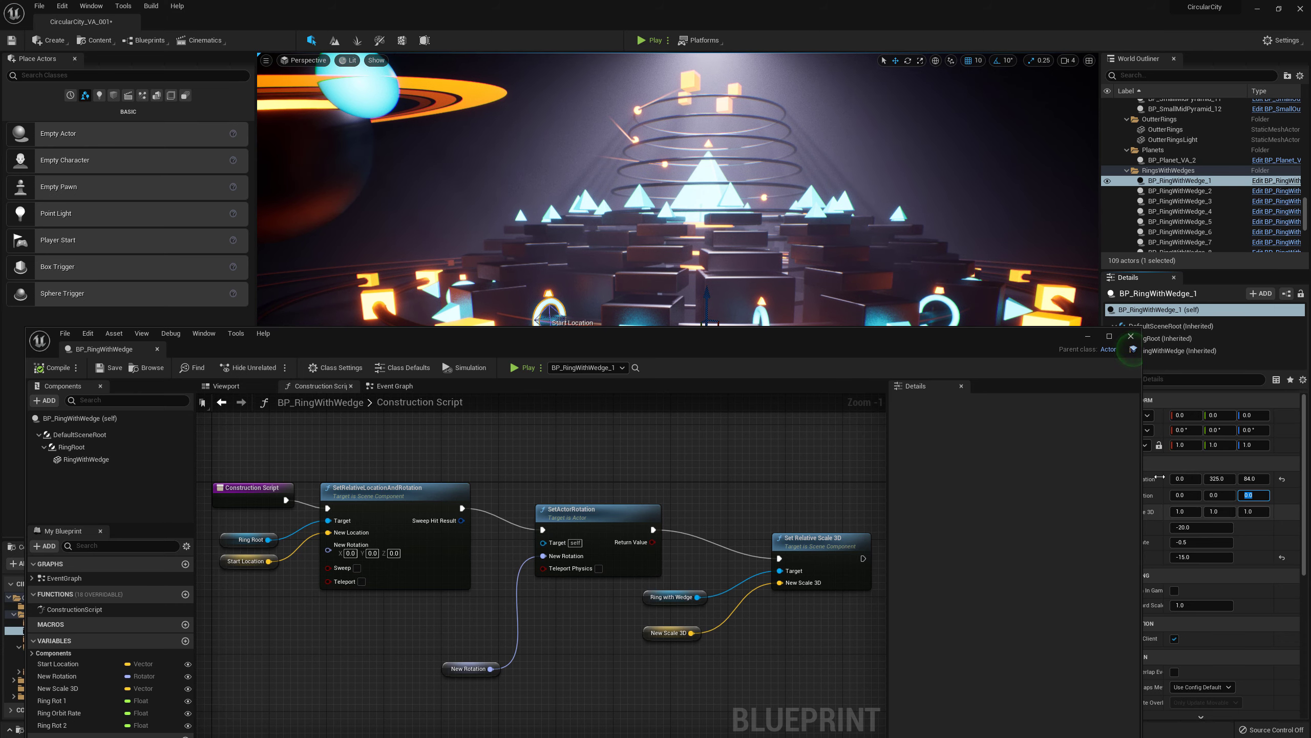
left_click_drag(864, 343, 841, 391)
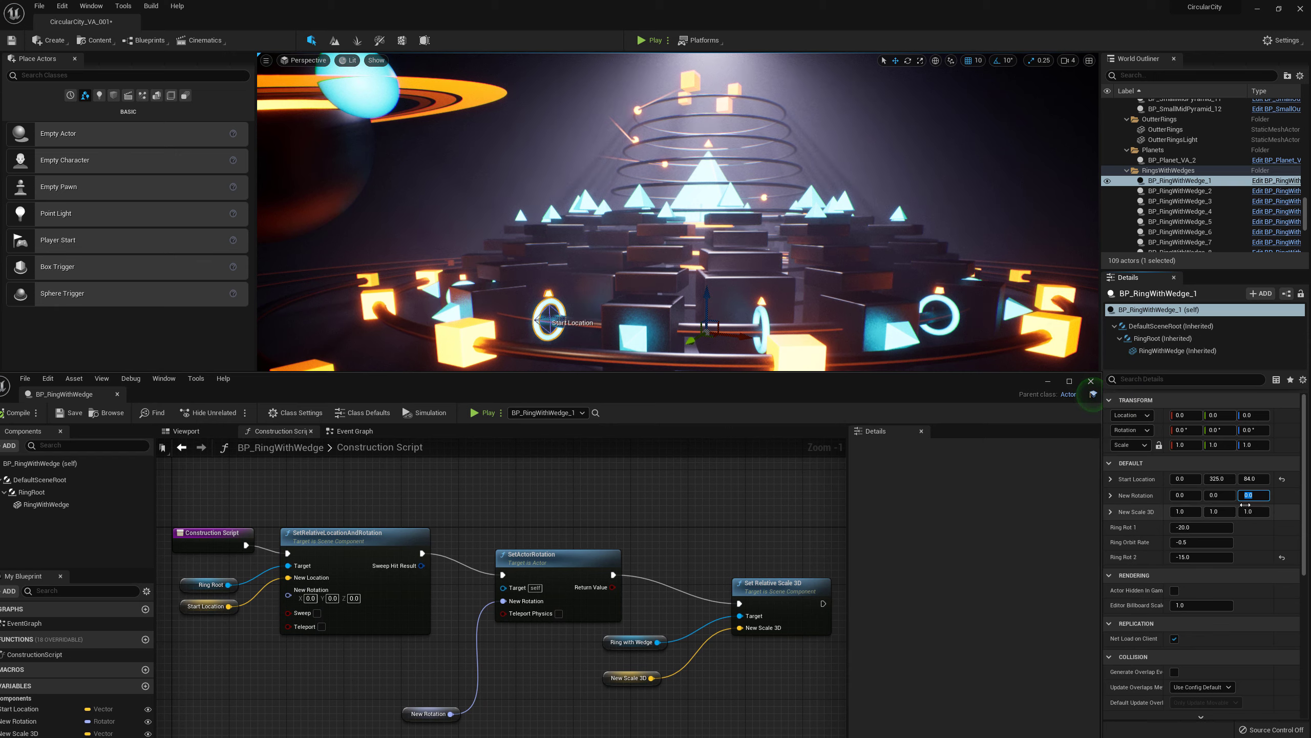
mouse_move(1220, 496)
left_mouse_down()
mouse_move(1237, 496)
mouse_move(1220, 496)
left_mouse_up()
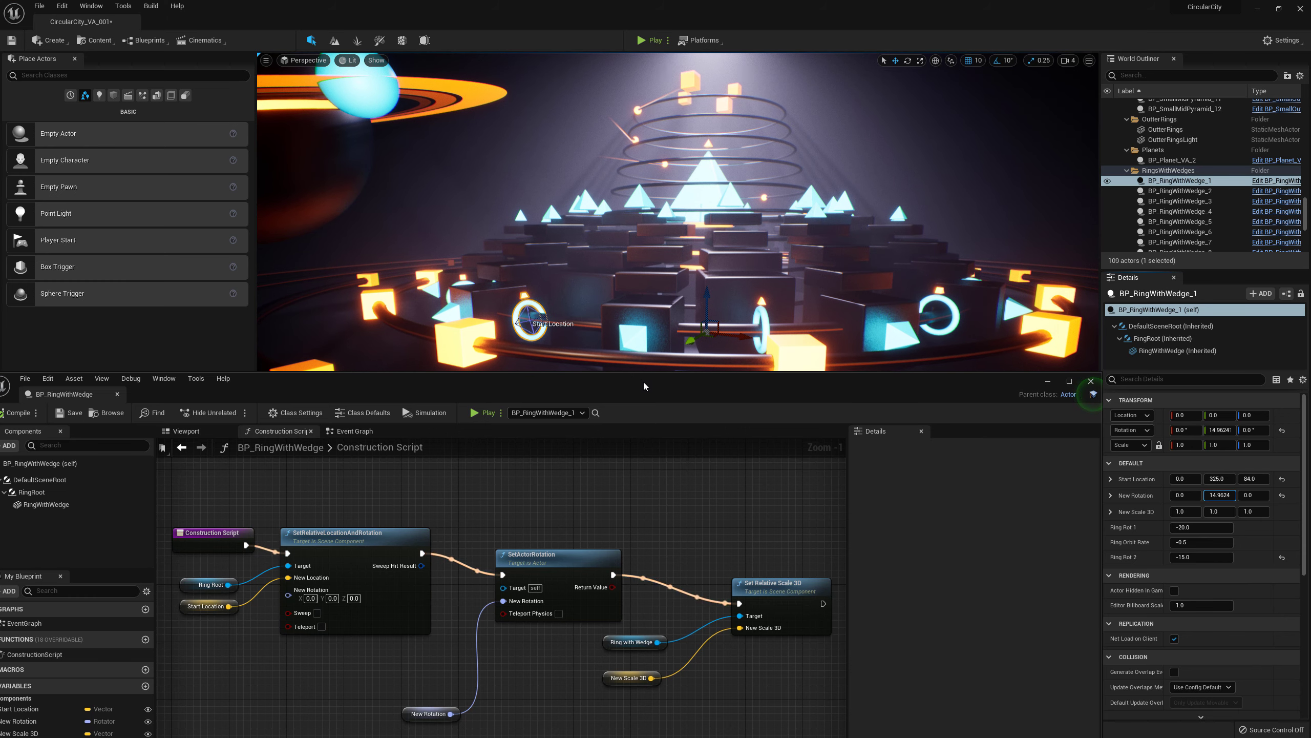
left_click_drag(643, 381, 656, 471)
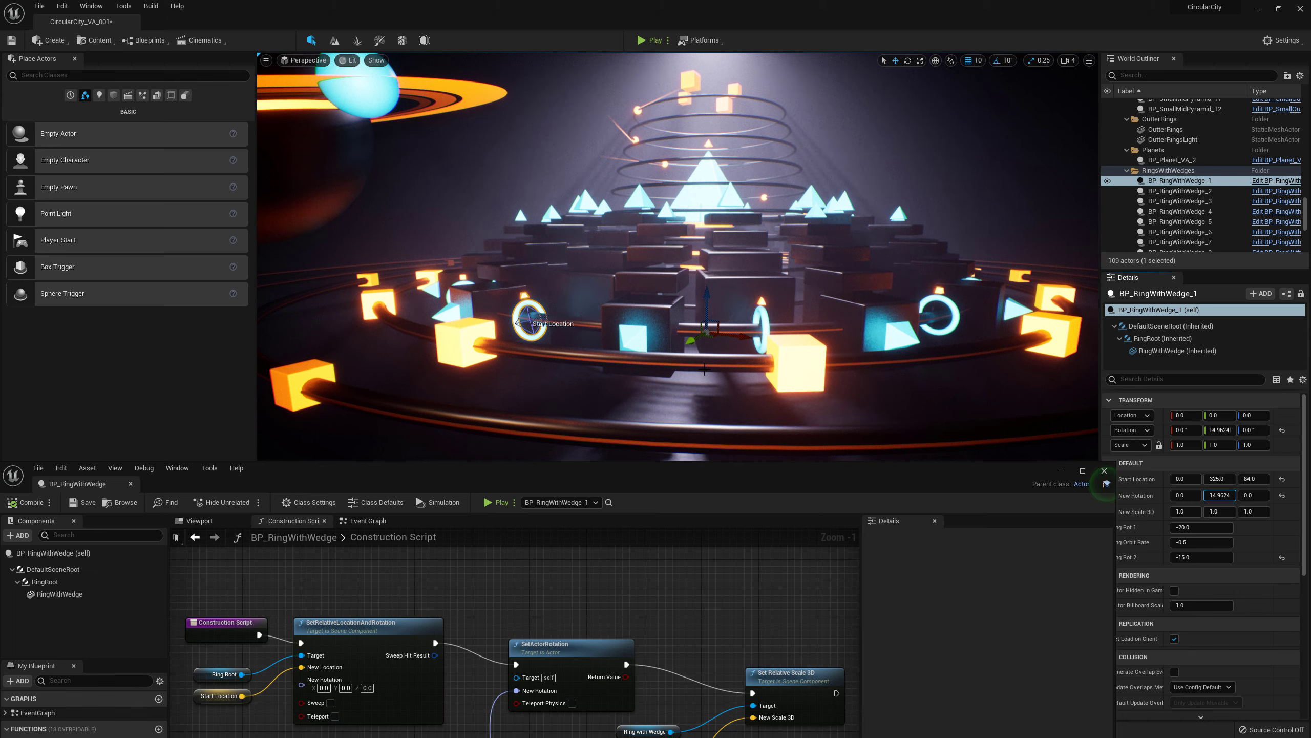
left_click(1219, 494)
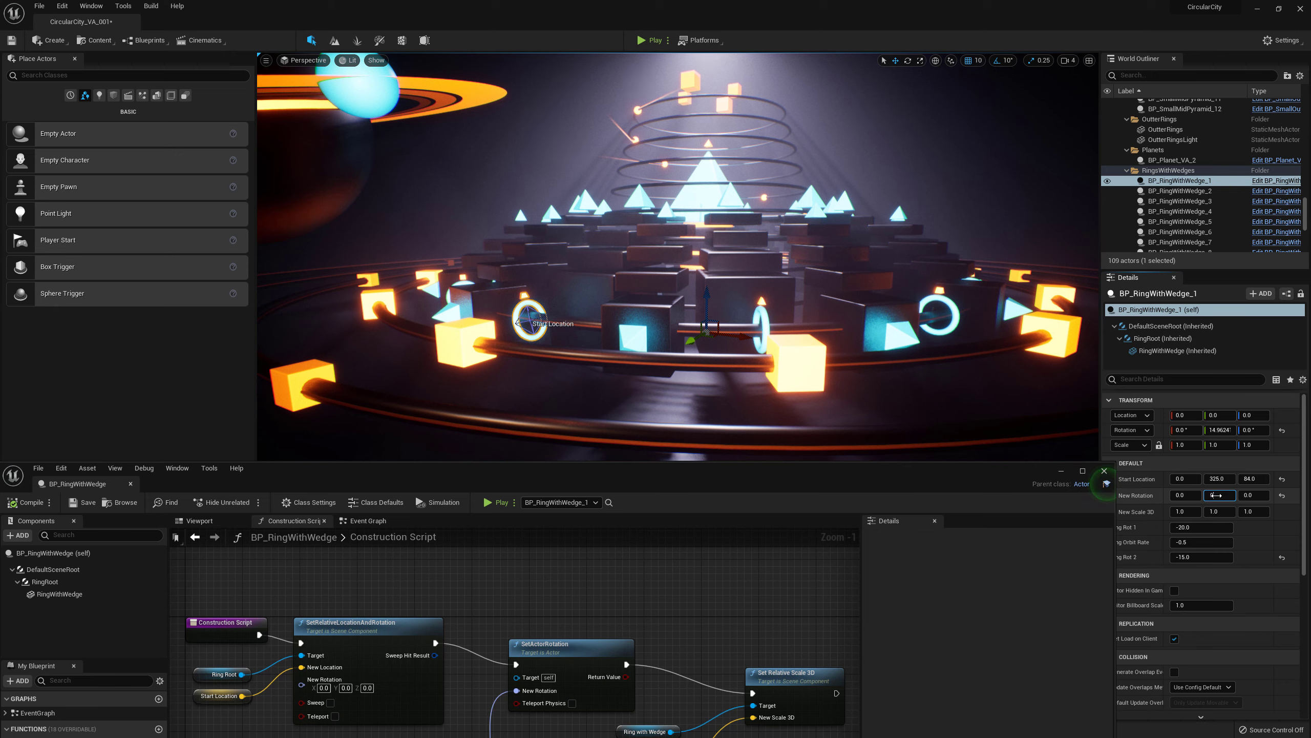
key("Return")
- Try a New Rotation X of about -11.66 on BP_RingWithWedge_1, reset it to 0, and try a Z of about -3.78
mouse_move(1186, 495)
left_mouse_down()
mouse_move(1149, 495)
mouse_move(1167, 495)
left_mouse_up()
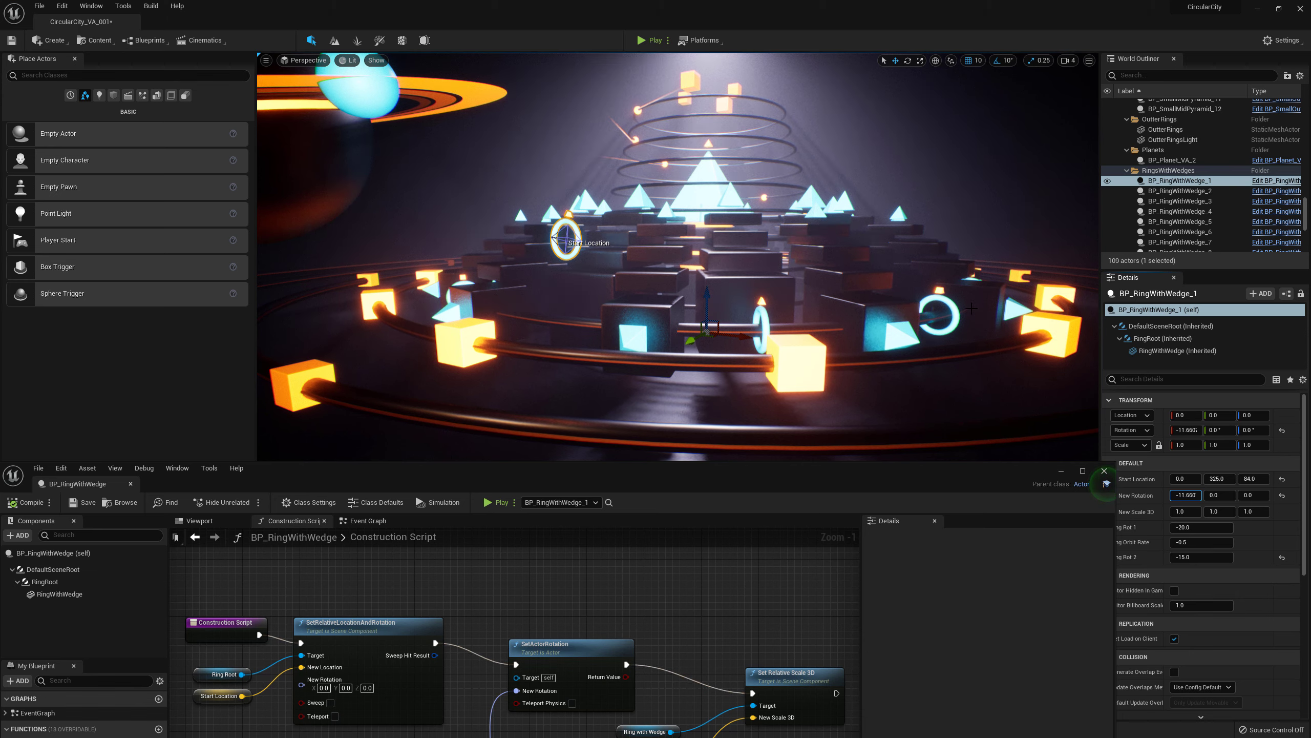
left_click_drag(1185, 495, 1248, 496)
type("0")
key("Return")
left_click(1253, 494)
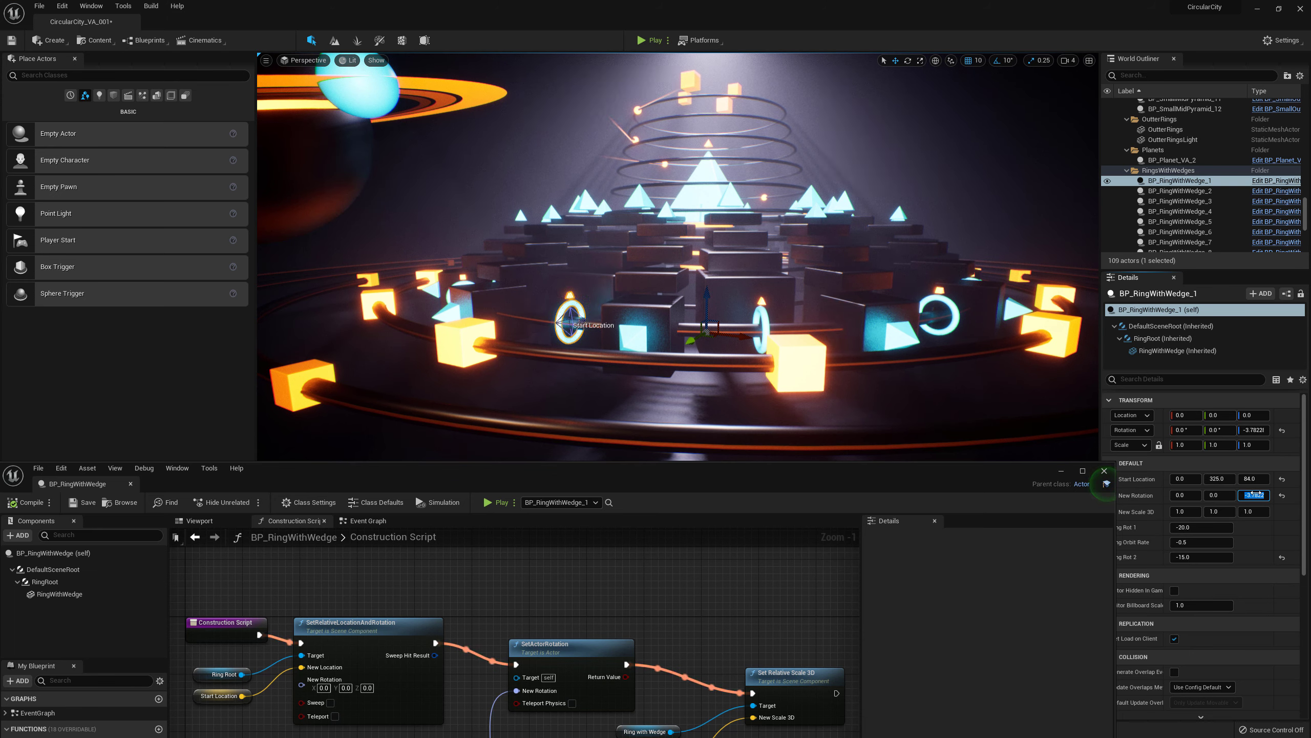
- Set the Z value of New Rotation on BP_RingWithWedge_1 to 0
type("0")
key("Return")
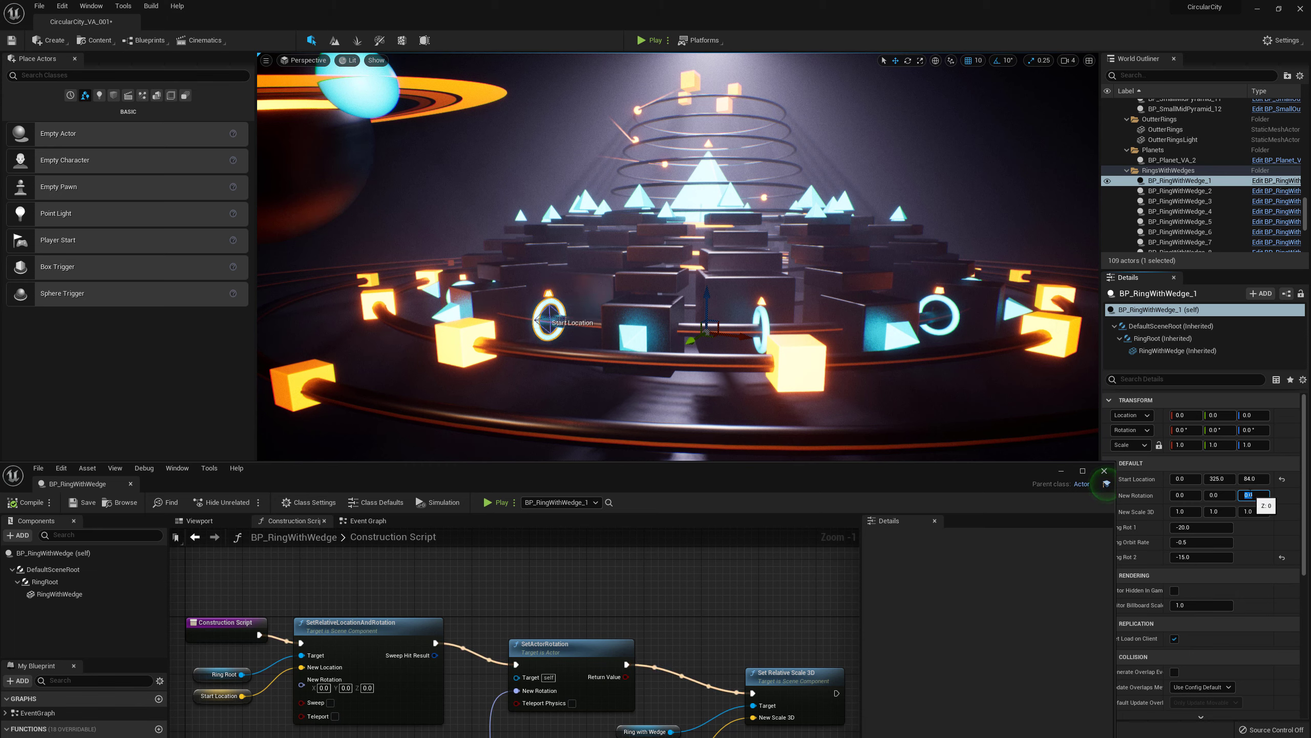
- Compare the transform and rotation settings of BP_RingWithWedge_12, BP_RingWithWedge_1 and BP_RingWithWedge_3 in the level
left_click(760, 315)
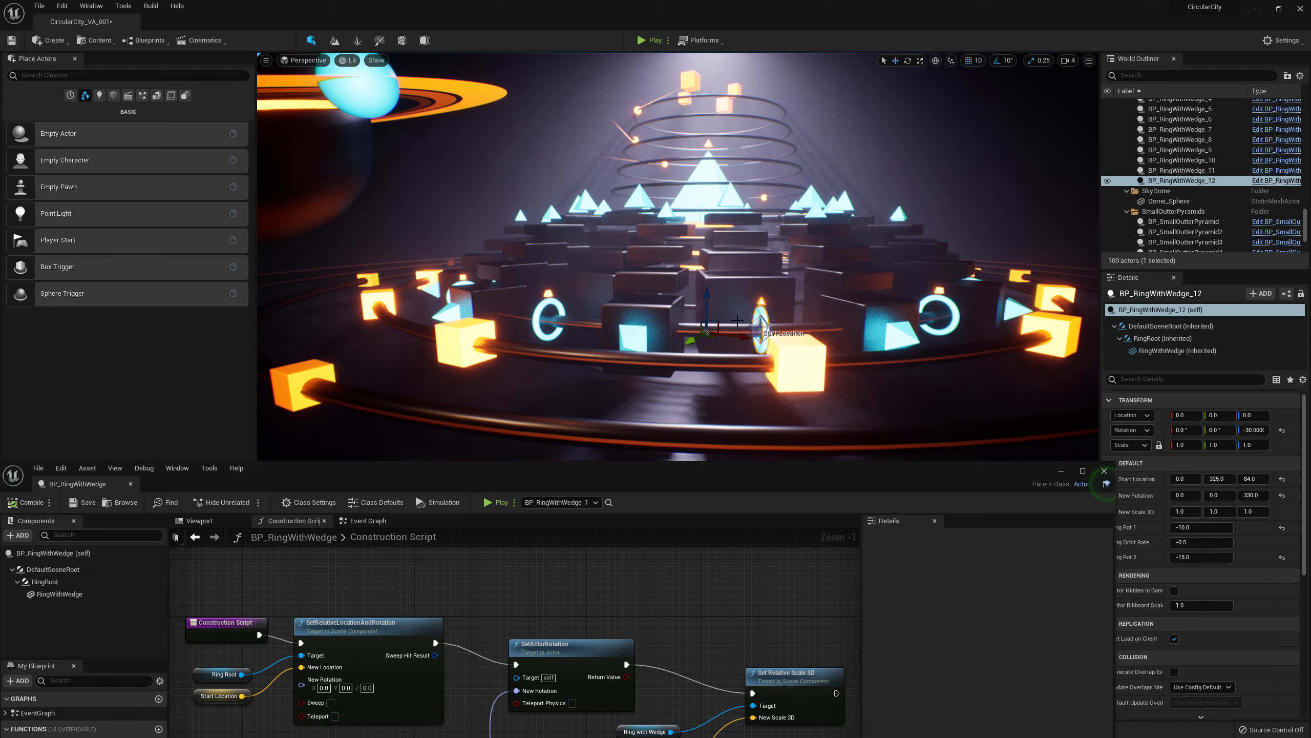
left_click(538, 310)
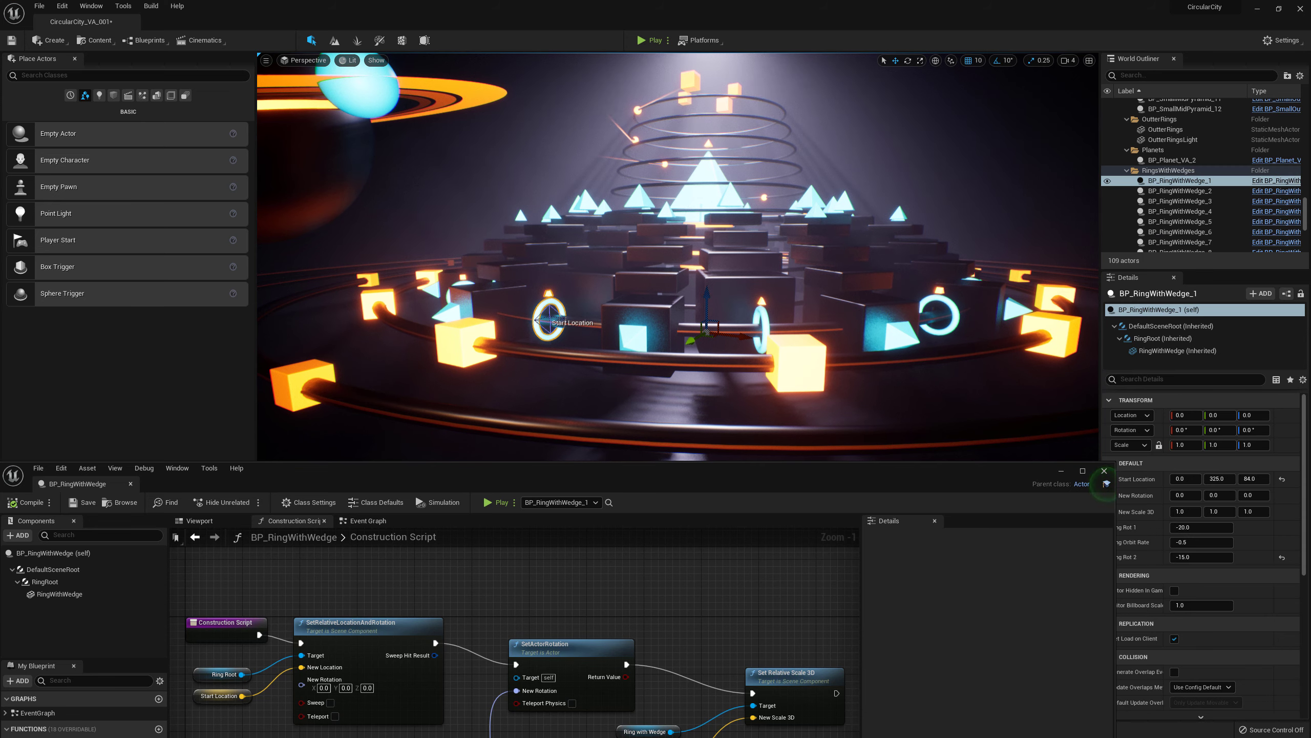
left_click(759, 311)
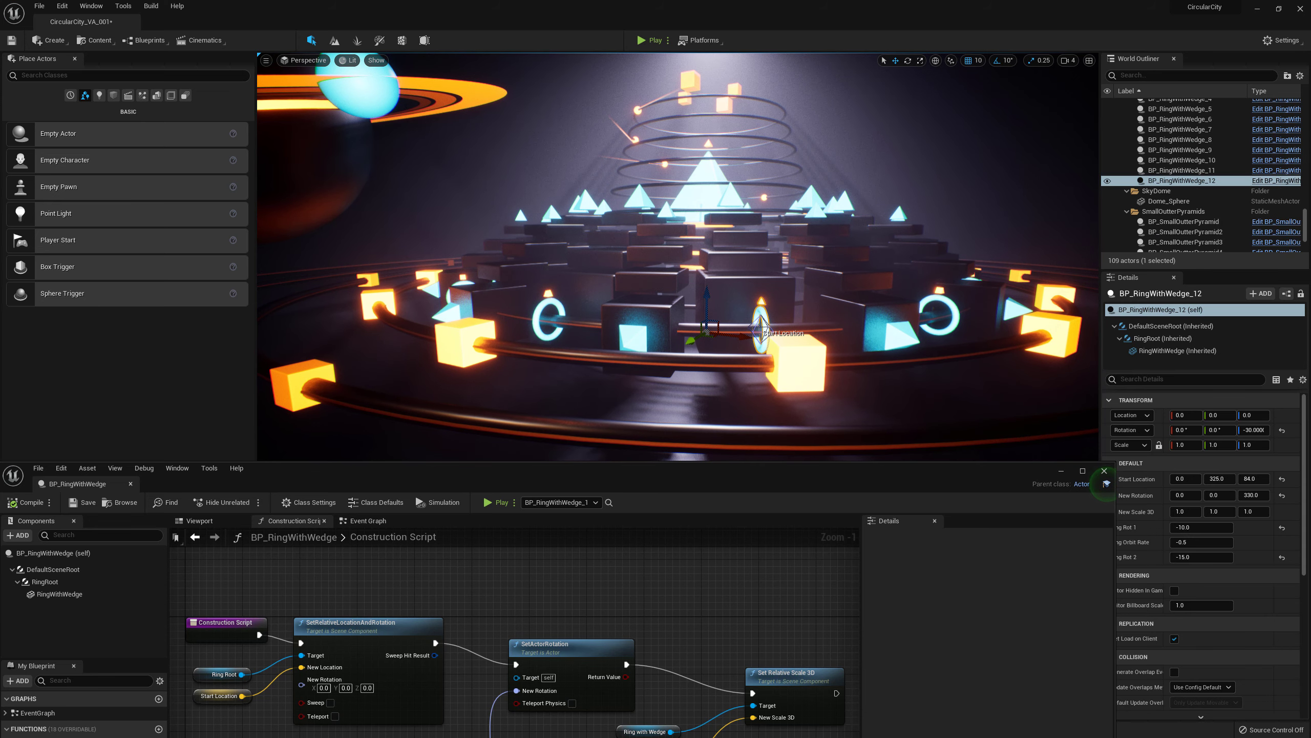
left_click(561, 305)
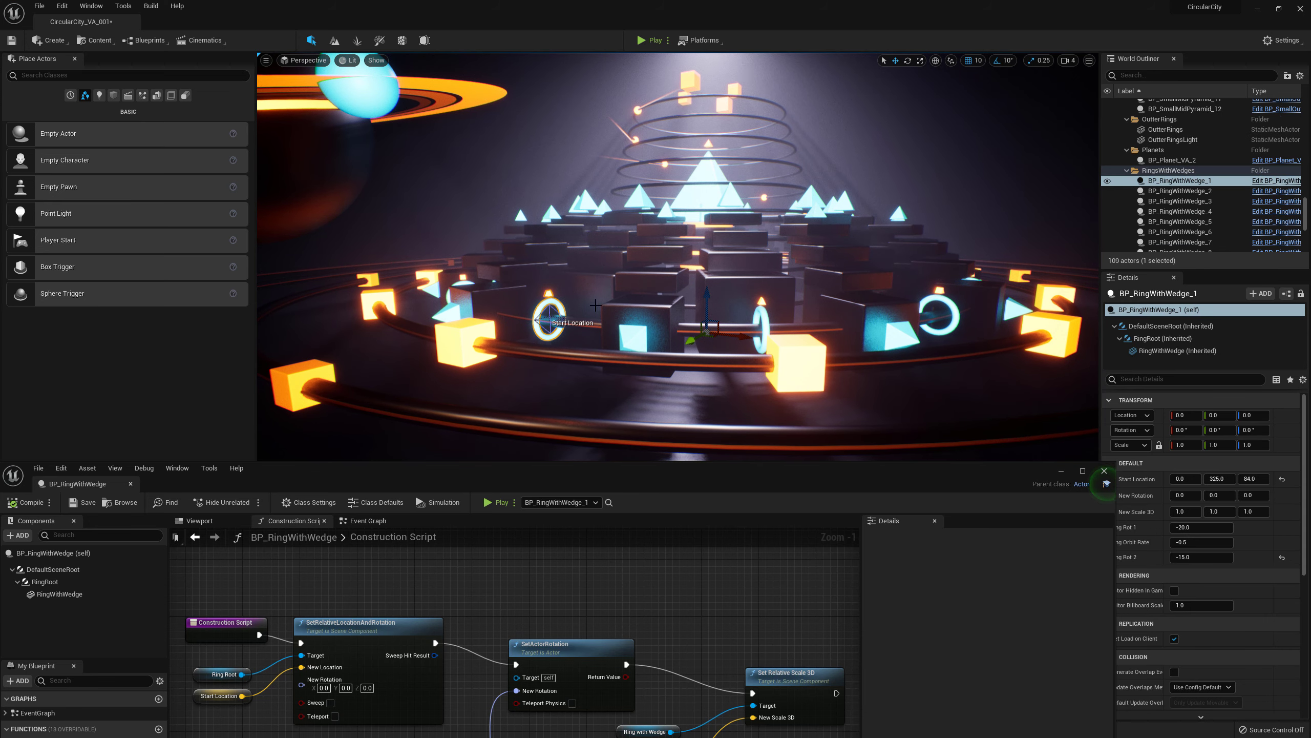
right_click_drag(592, 300, 646, 316)
left_click_drag(485, 301, 448, 312)
right_click_drag(448, 312, 558, 322)
key("ctrl+z")
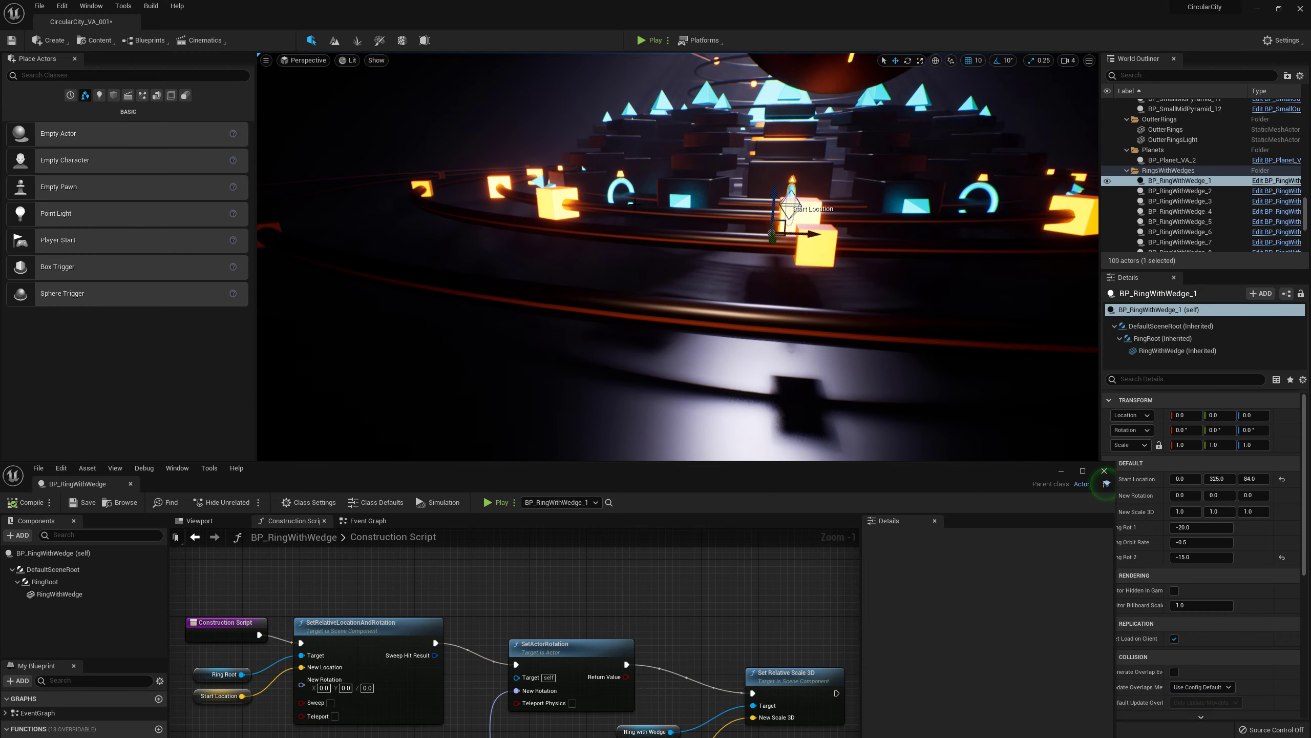
left_click(628, 186)
mouse_move(697, 238)
right_mouse_down()
mouse_move(738, 266)
mouse_move(722, 279)
mouse_move(702, 253)
right_mouse_up()
left_click(691, 206)
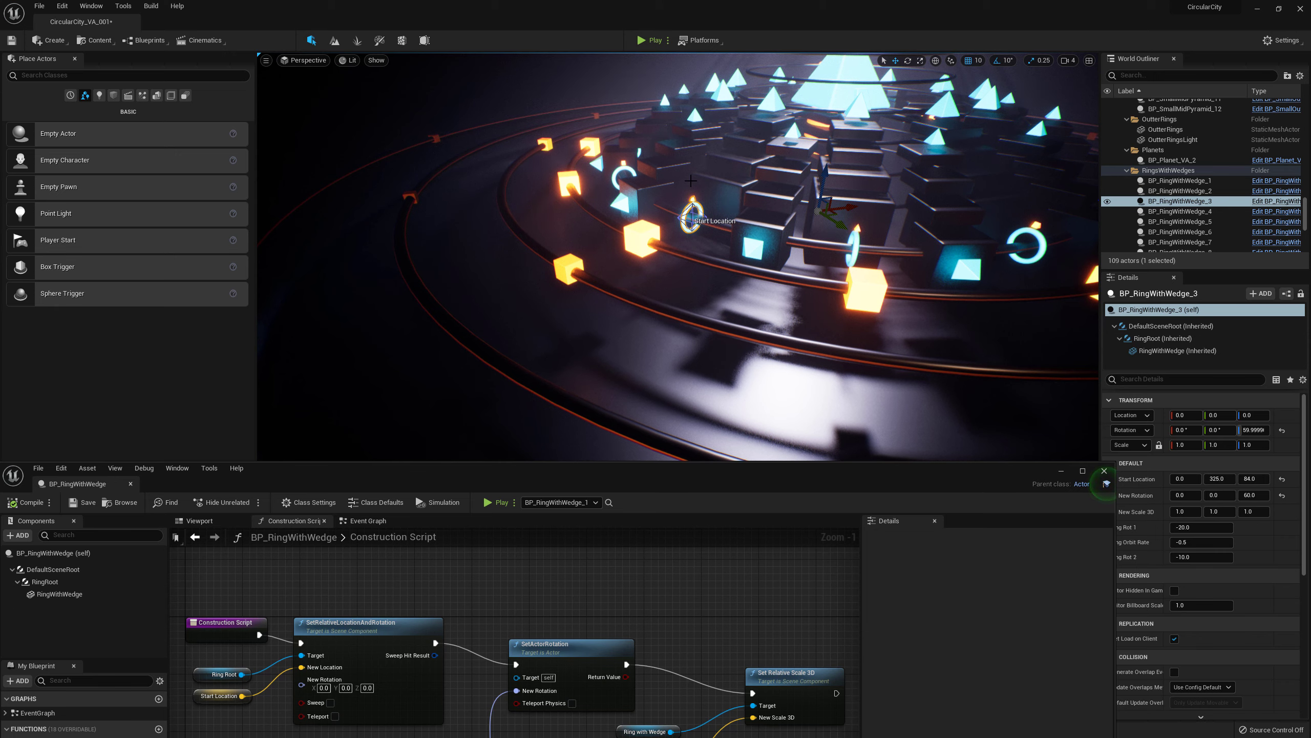
- Uncover the BP_RingWithWedge construction script and inspect the properties of the blueprint itself, DefaultSceneRoot and RingRoot
left_click_drag(750, 468, 798, 313)
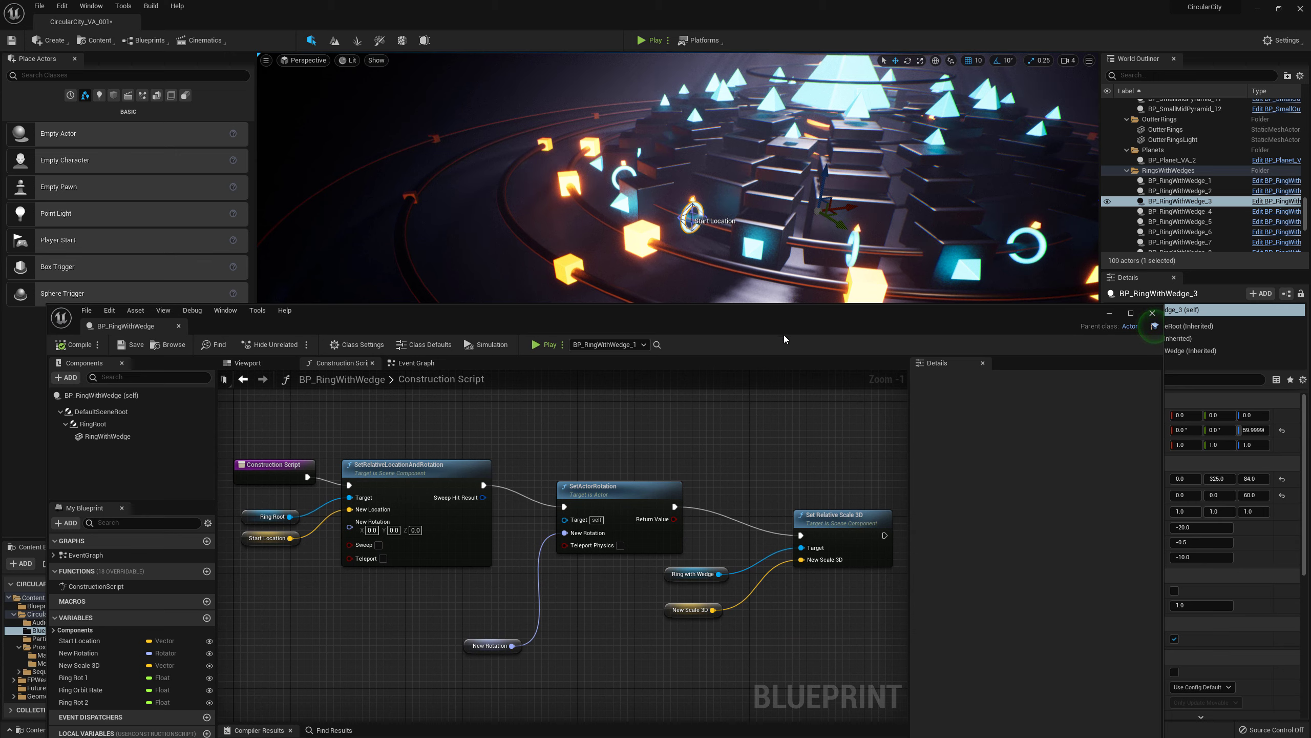
left_click(114, 413)
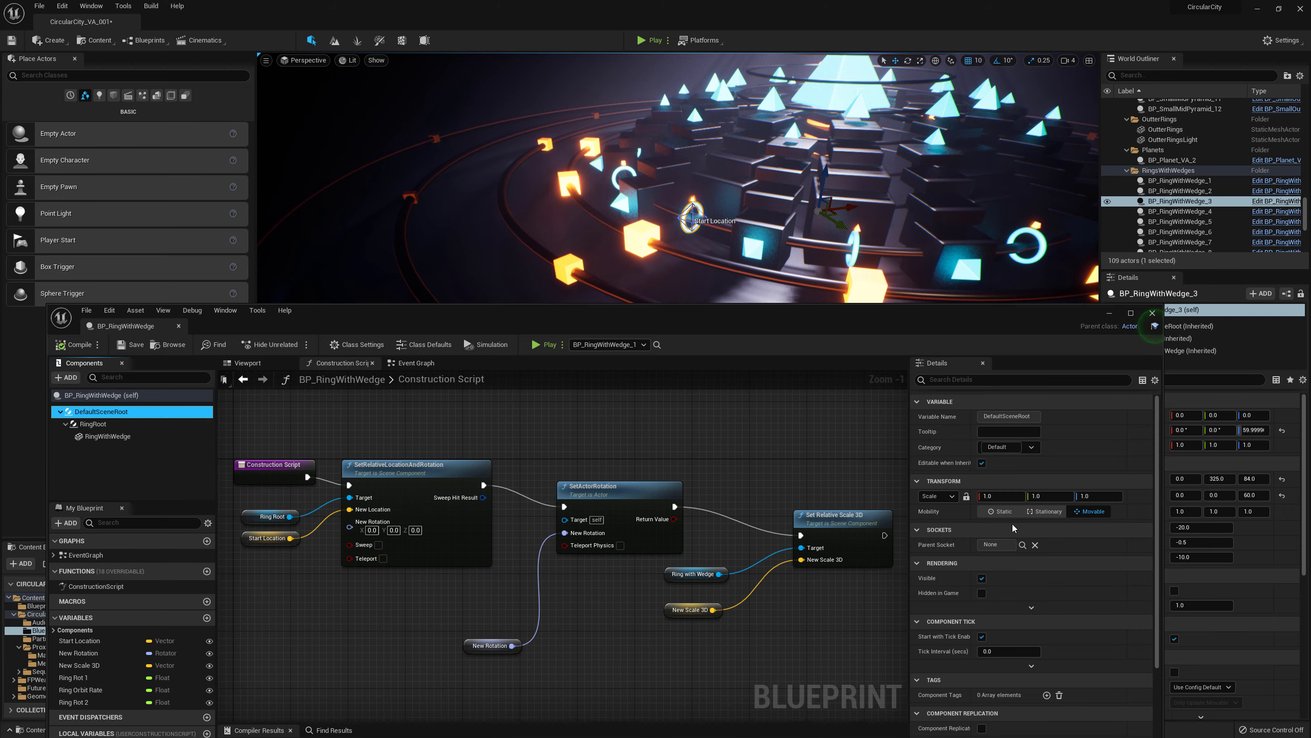
left_click_drag(605, 317, 592, 276)
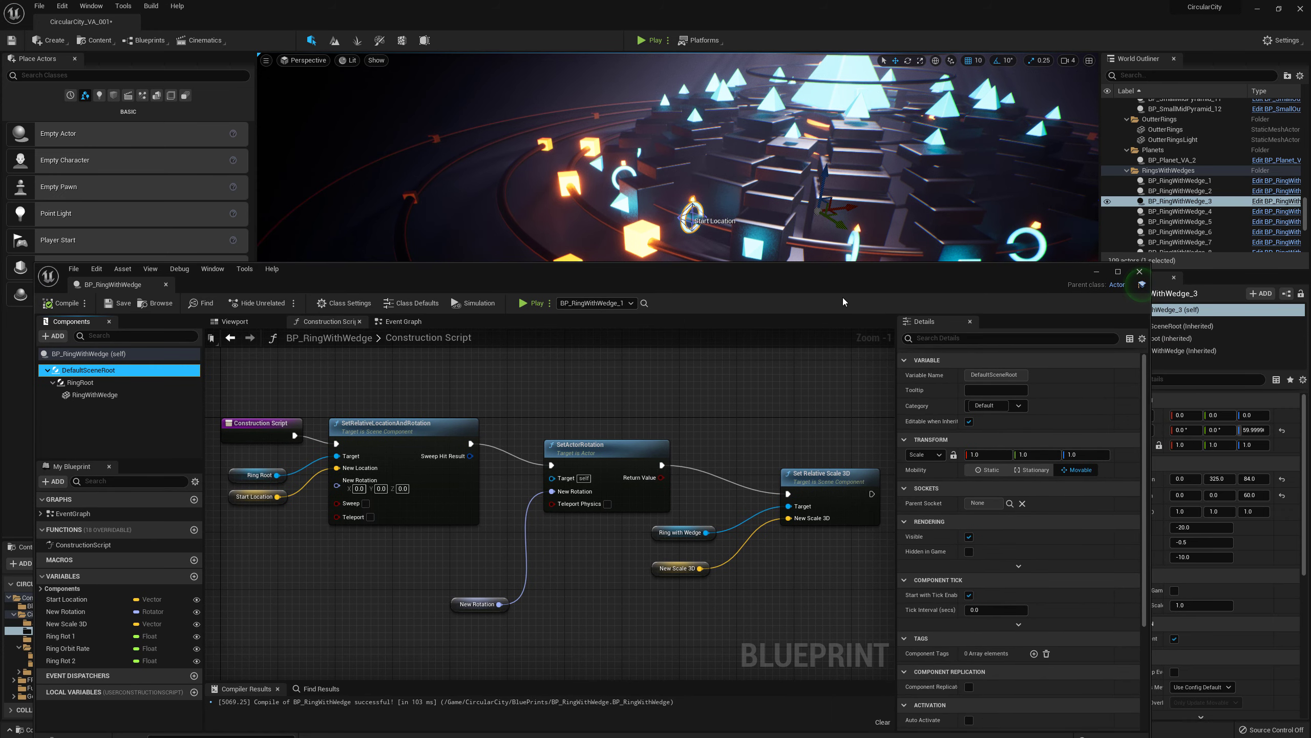
left_click_drag(835, 274, 789, 247)
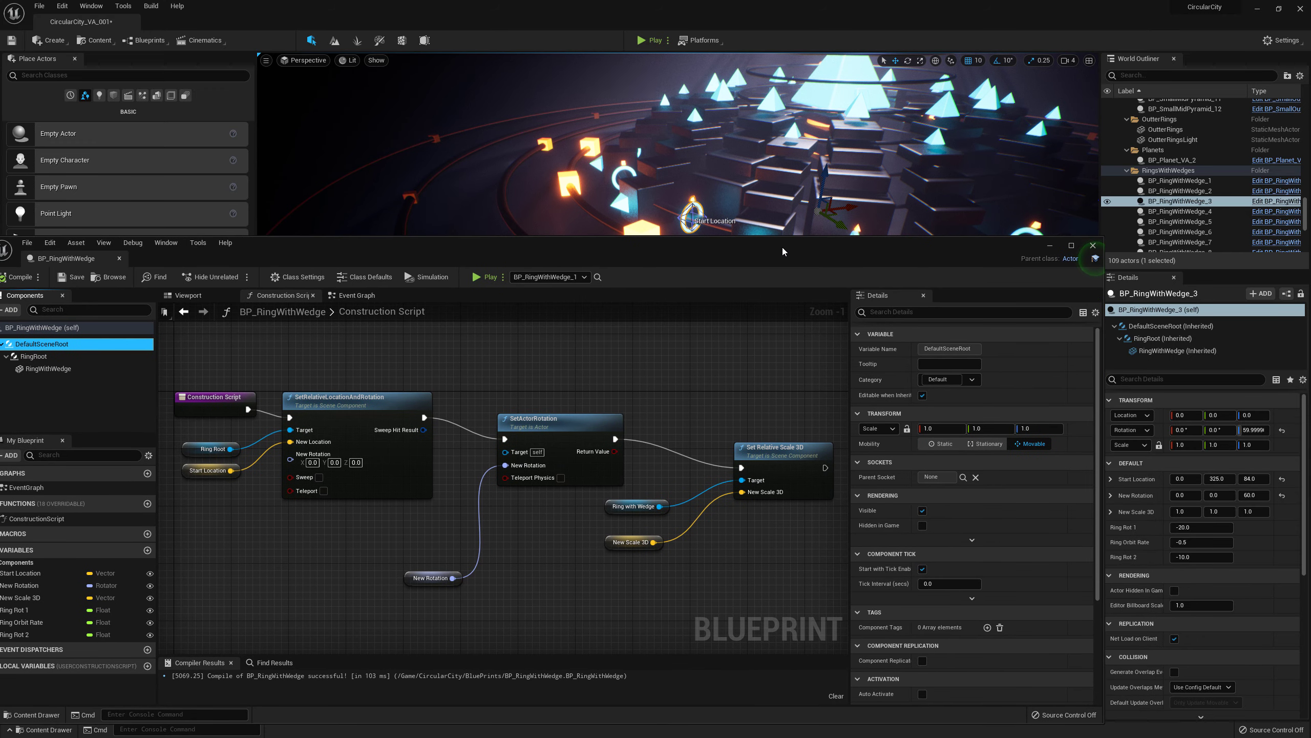
left_click_drag(783, 247, 804, 246)
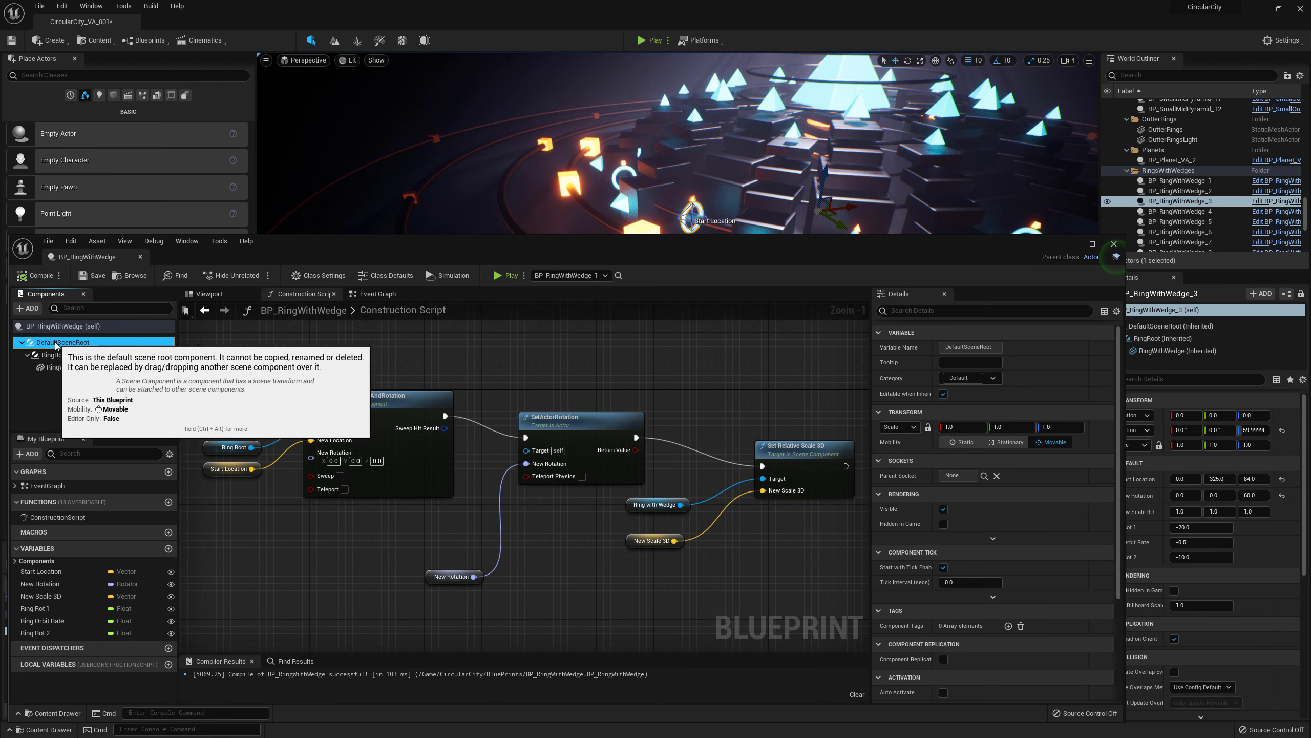
left_click(60, 326)
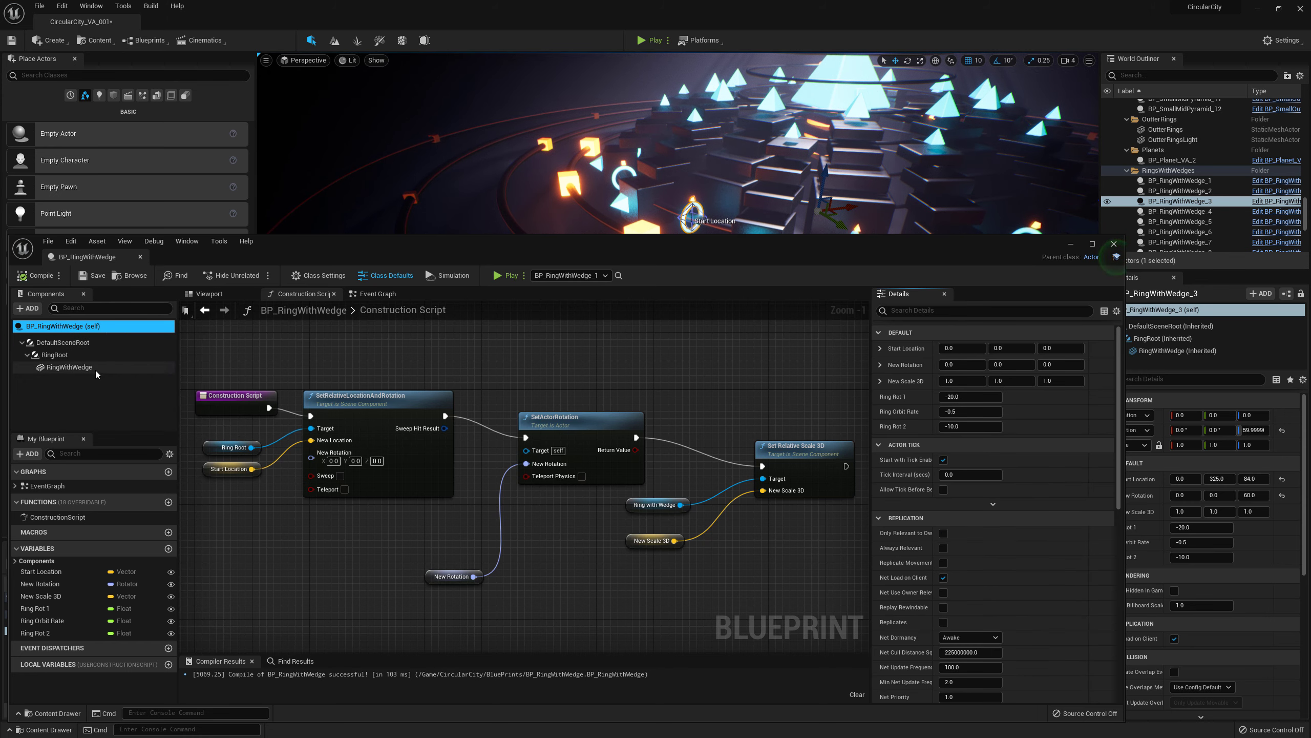
left_click(56, 355)
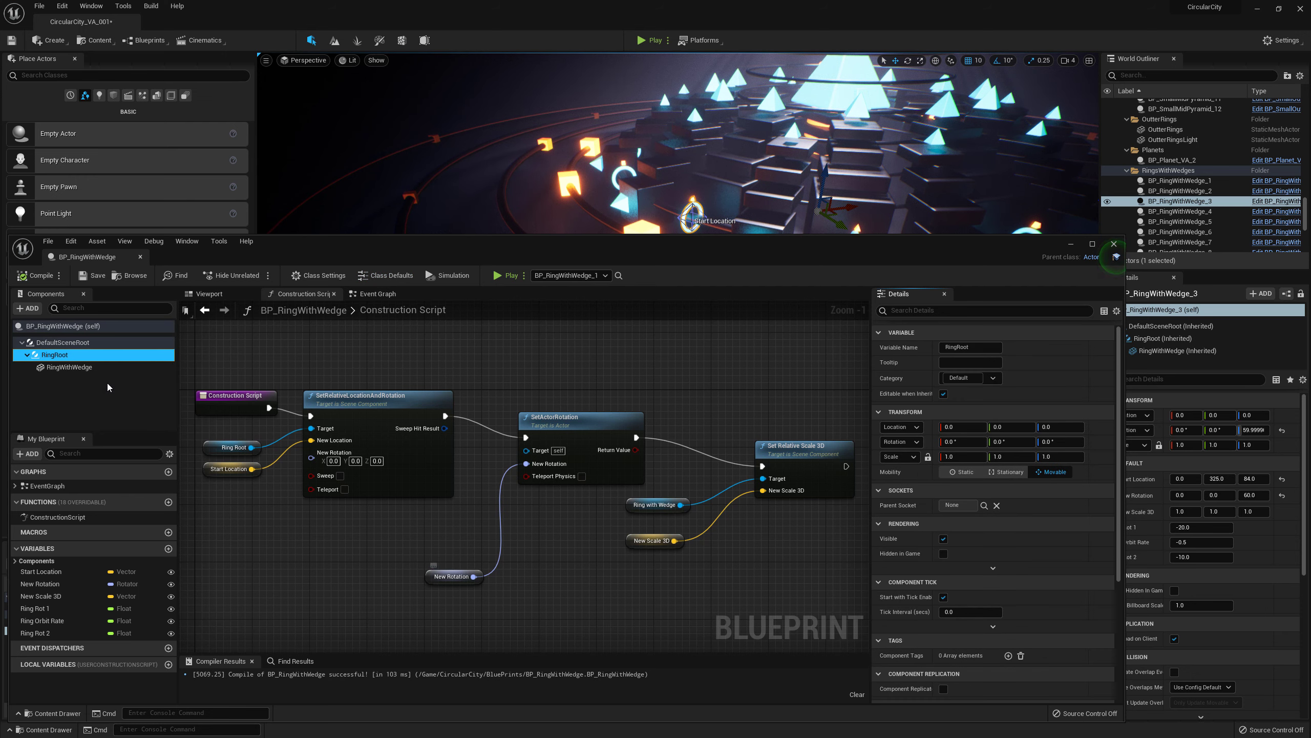
left_click(84, 345)
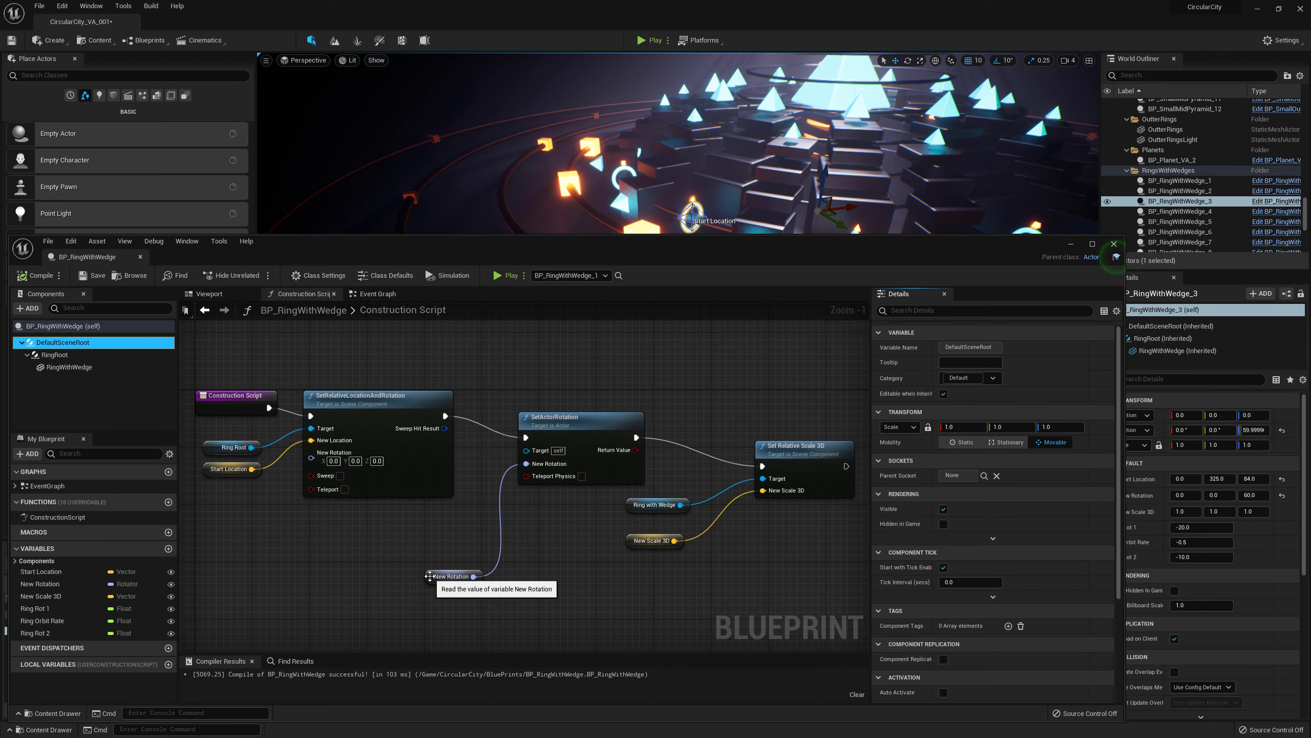
- Break the New Rotation link into SetActorRotation and try splitting that node's New Rotation pin into roll, pitch and yaw
right_click_drag(436, 558, 485, 552)
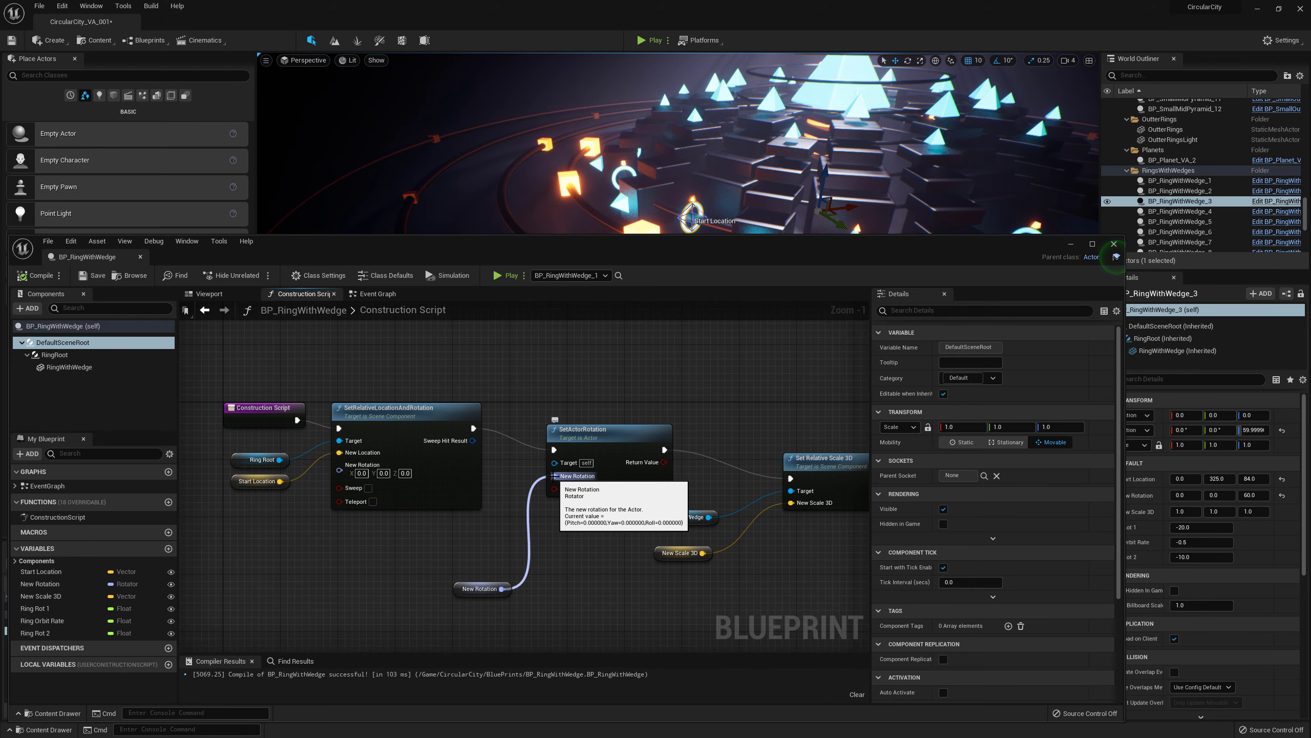
left_click(502, 591, "alt")
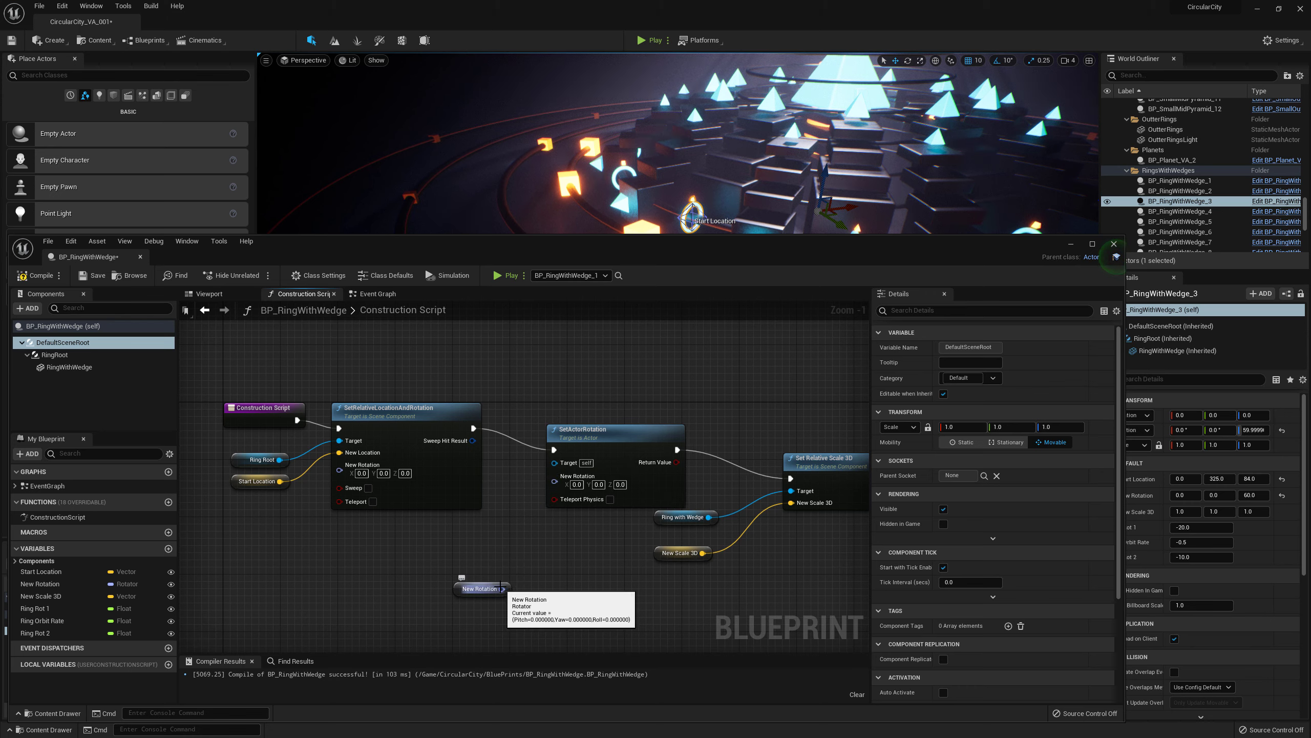
right_click(554, 482)
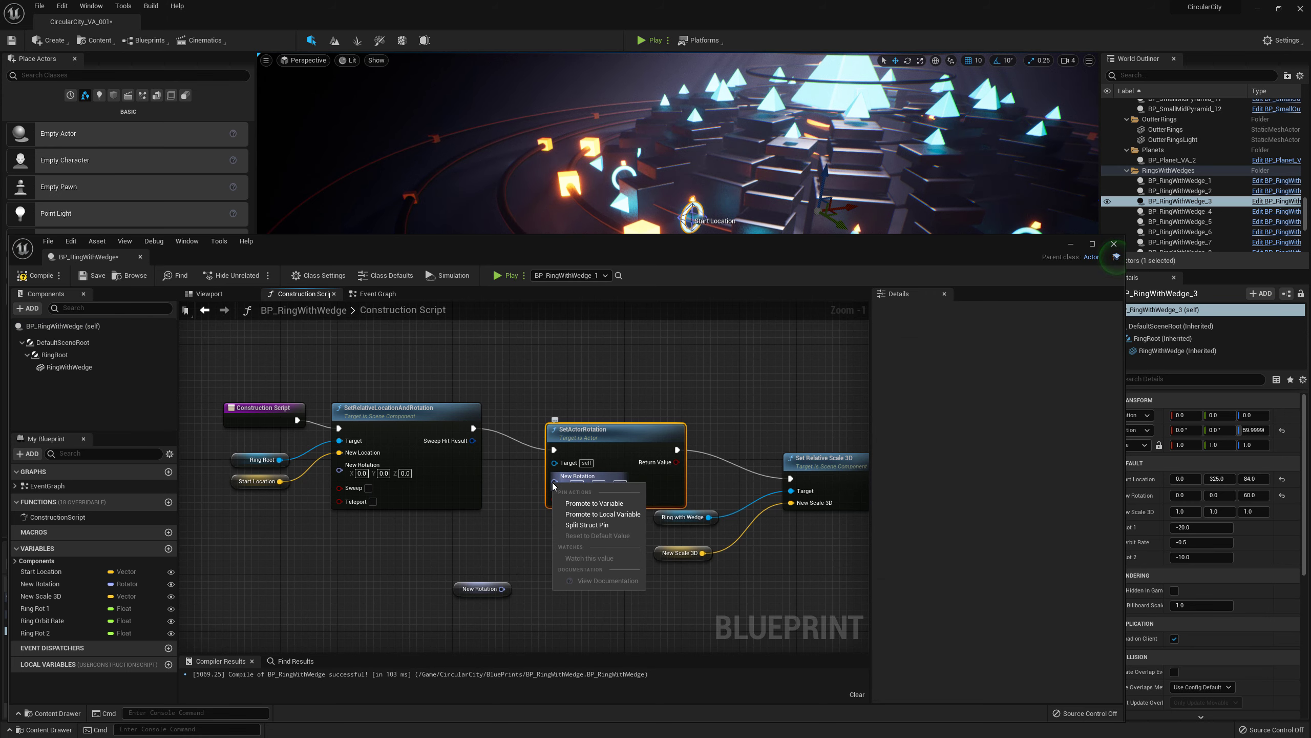
left_click(570, 526)
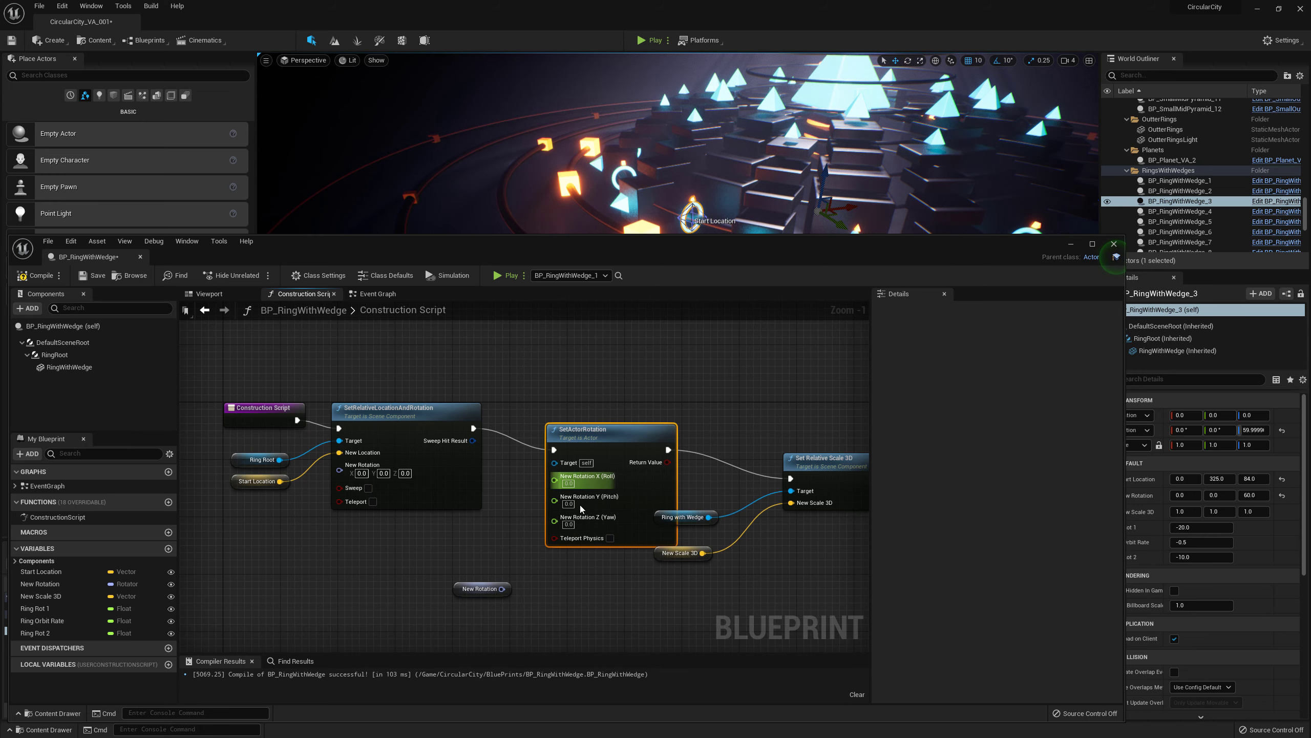
key("ctrl+z")
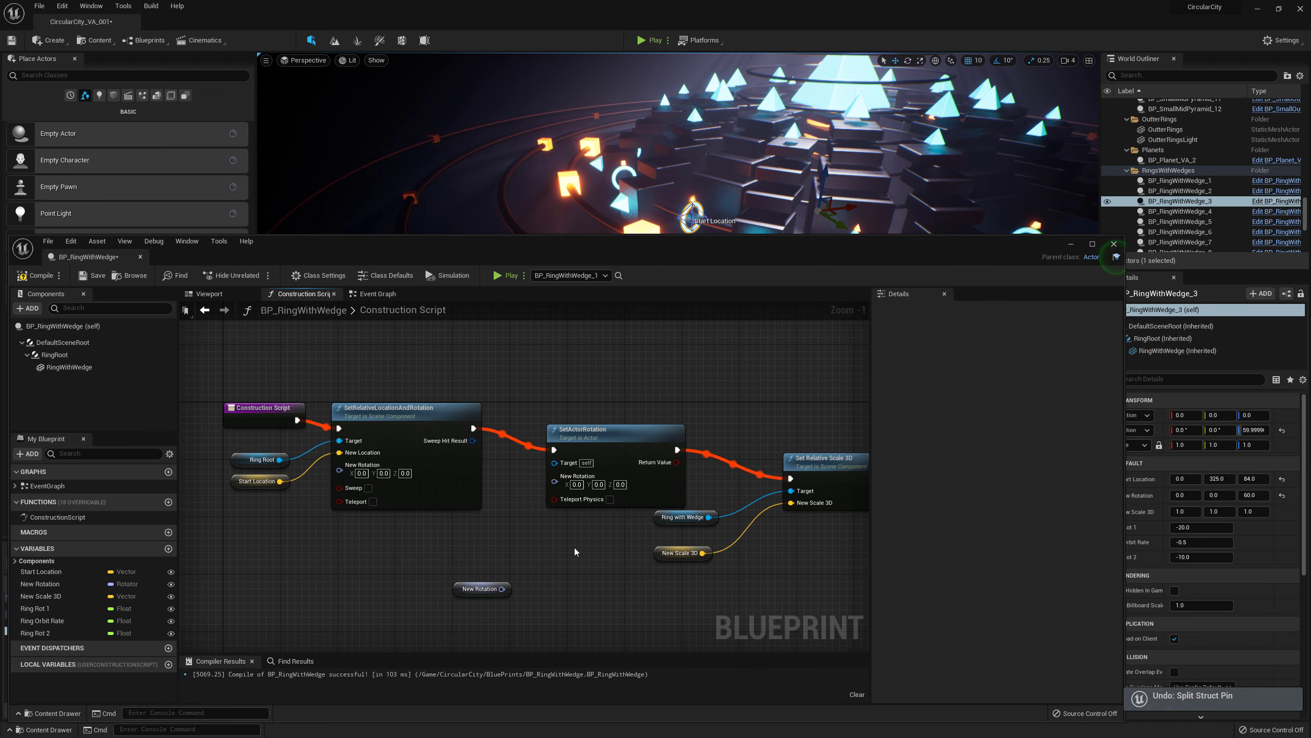
- Wire the New Rotation variable back into the New Rotation input of SetActorRotation
right_click_drag(503, 584, 568, 551)
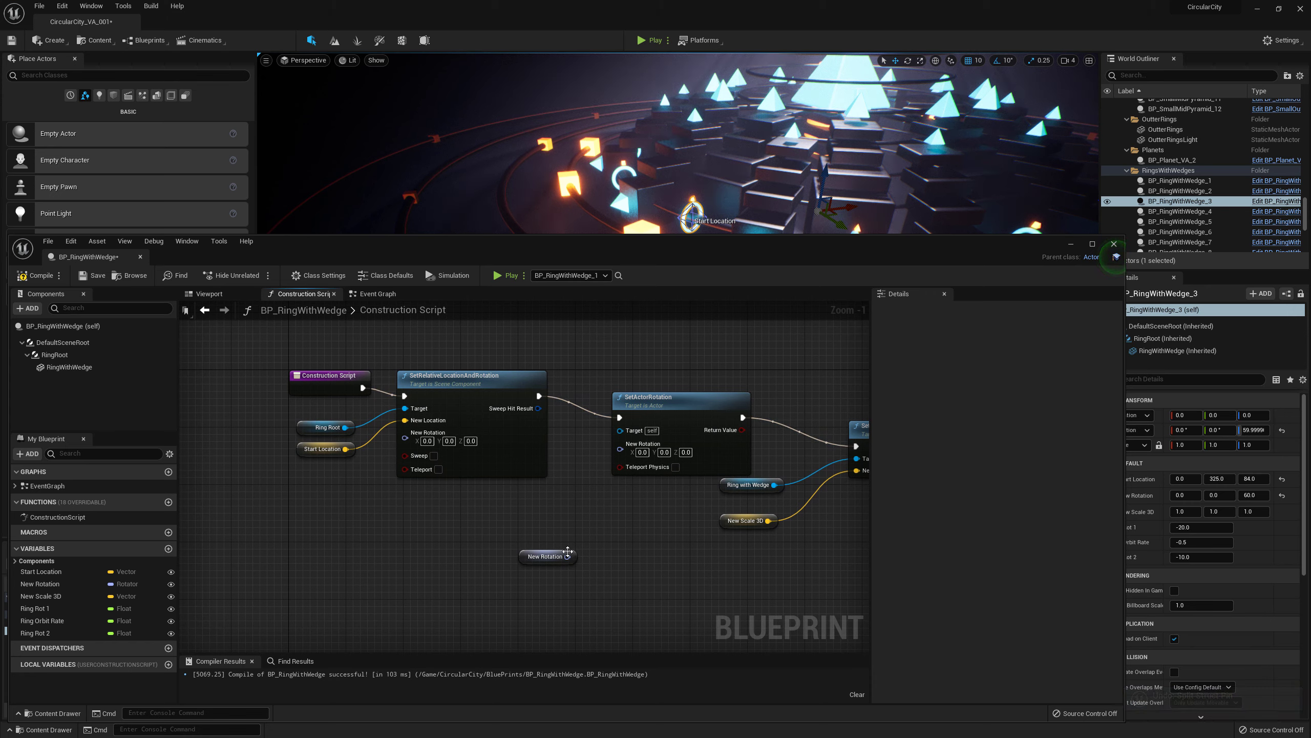
left_click_drag(568, 556, 572, 527)
left_click(591, 470)
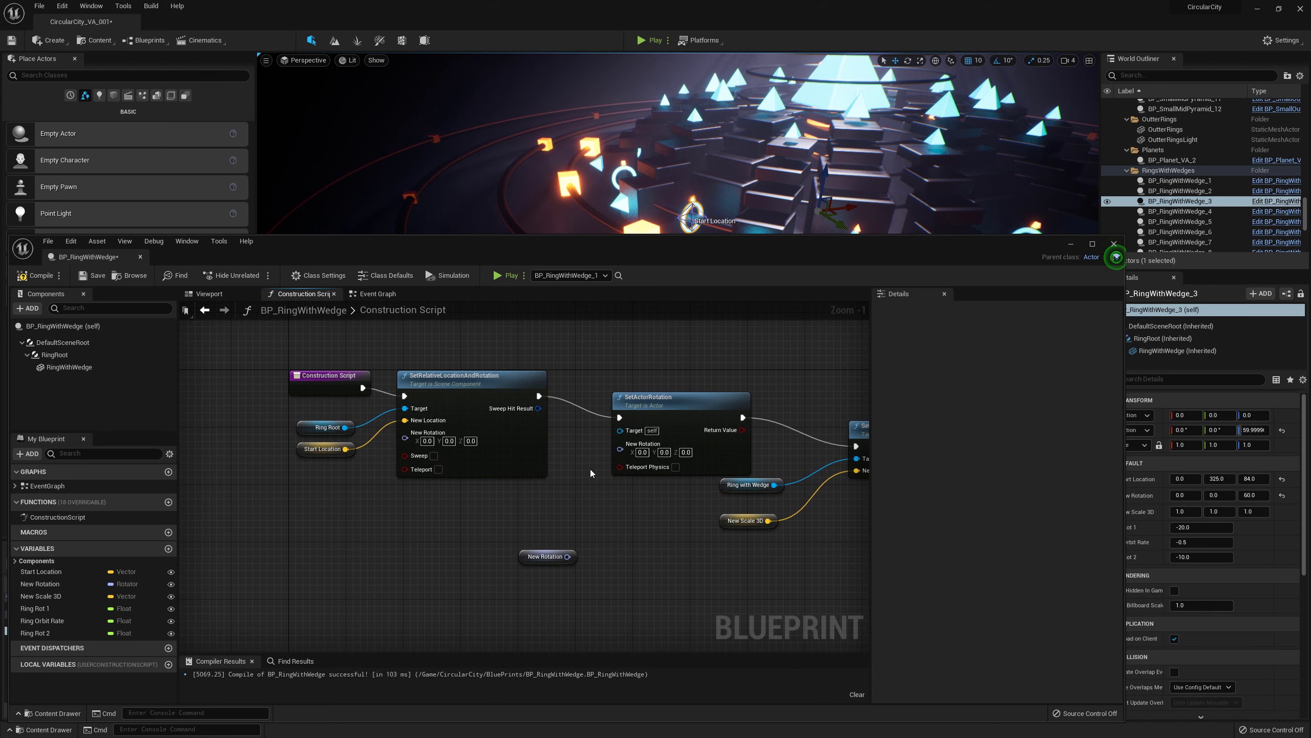
right_click(615, 448)
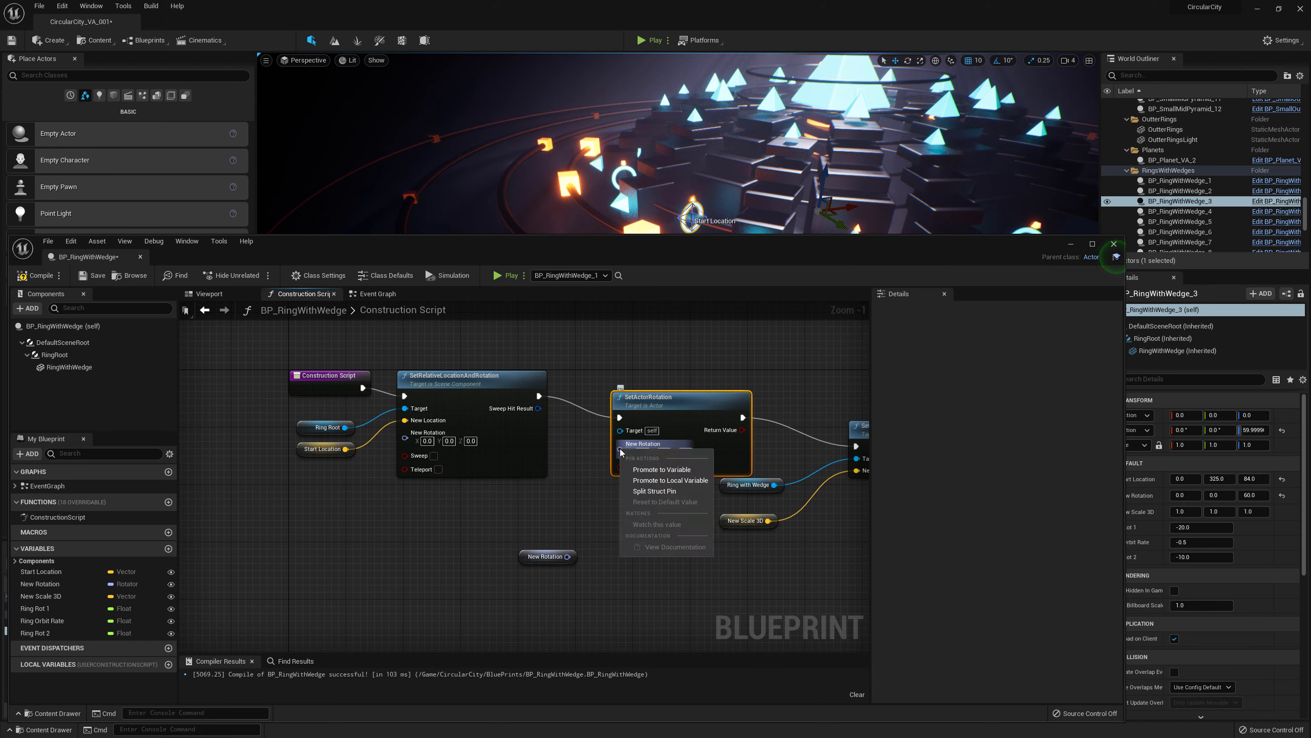
left_click(577, 503)
left_click(544, 556)
left_click_drag(568, 556, 620, 452)
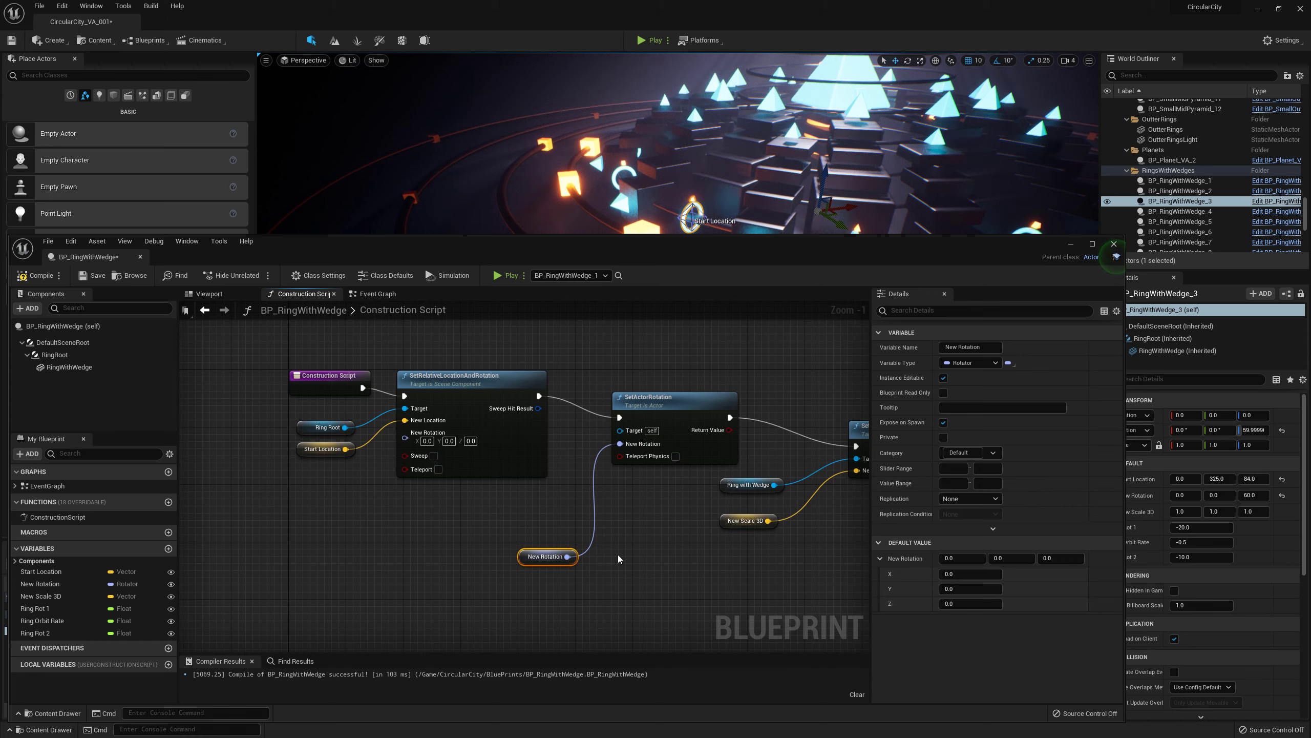
- Unlink the New Rotation variable again, split the SetActorRotation node's rotation pin as a trial, and undo the split
left_click(567, 556, "alt")
right_click(620, 448)
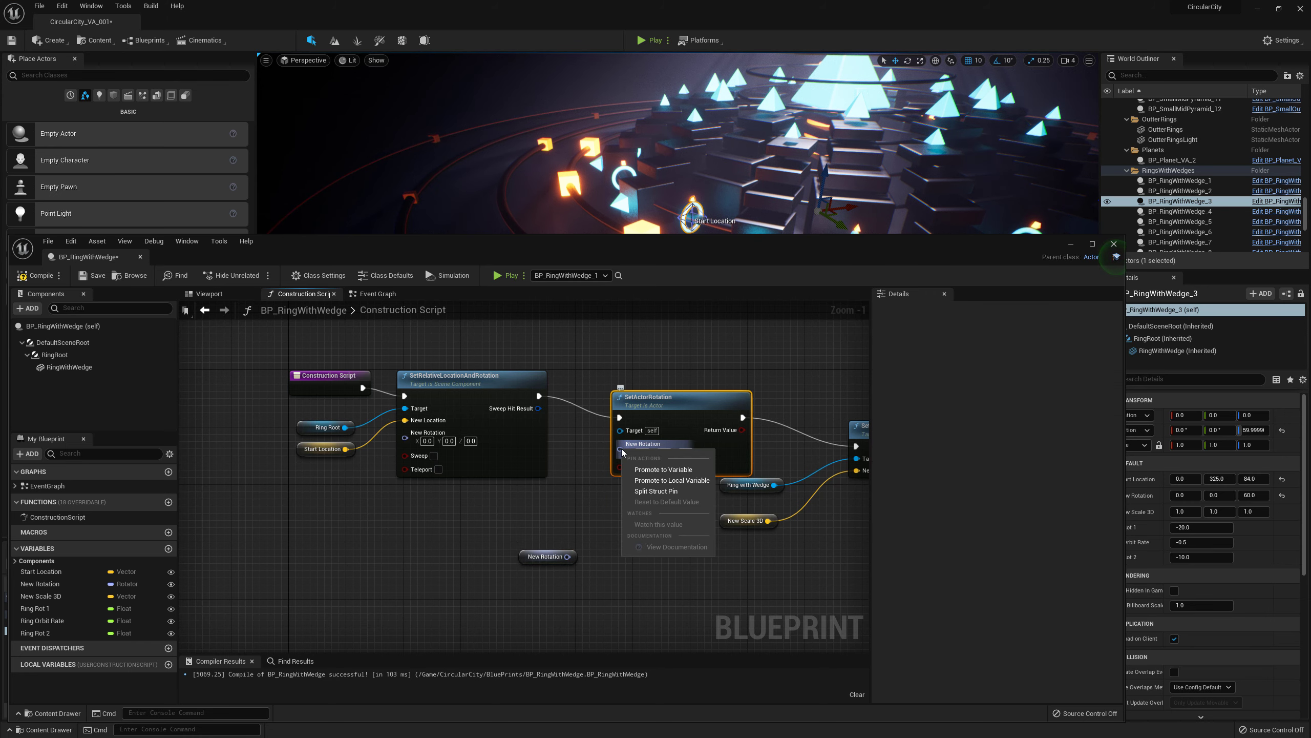
left_click(628, 492)
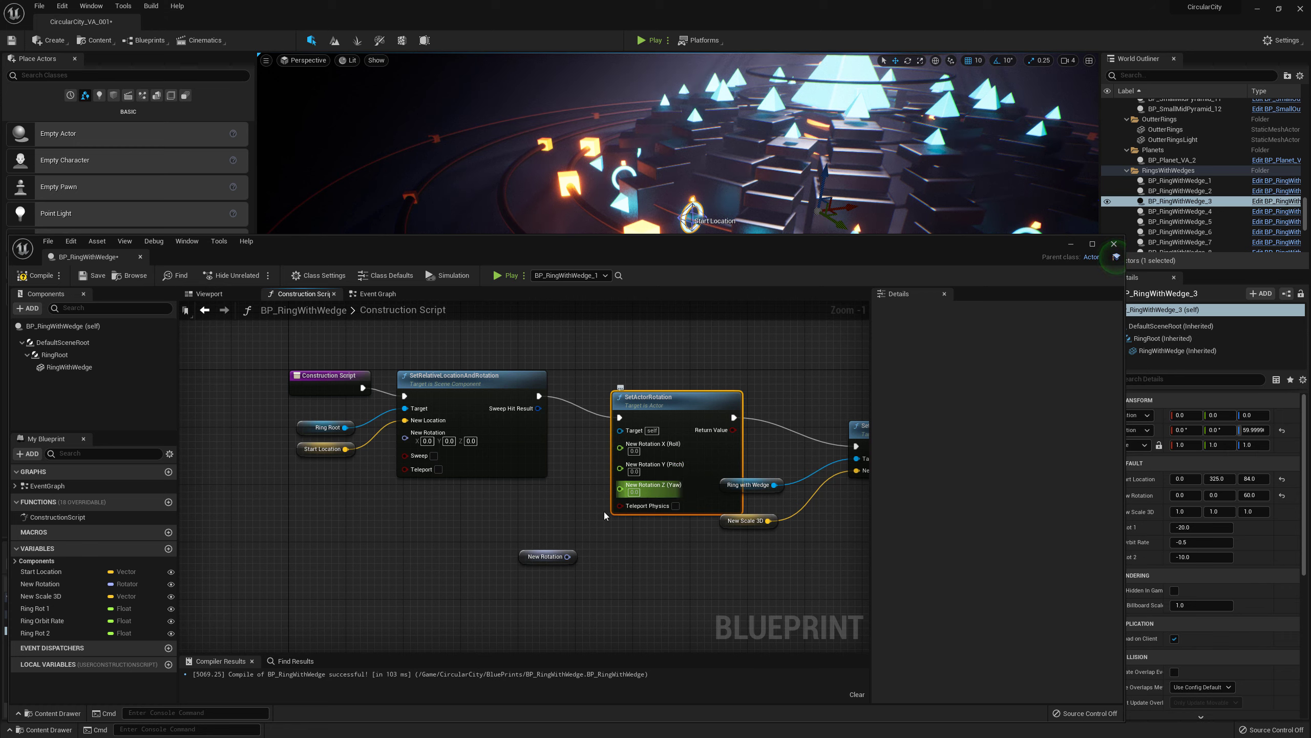
key("ctrl+z")
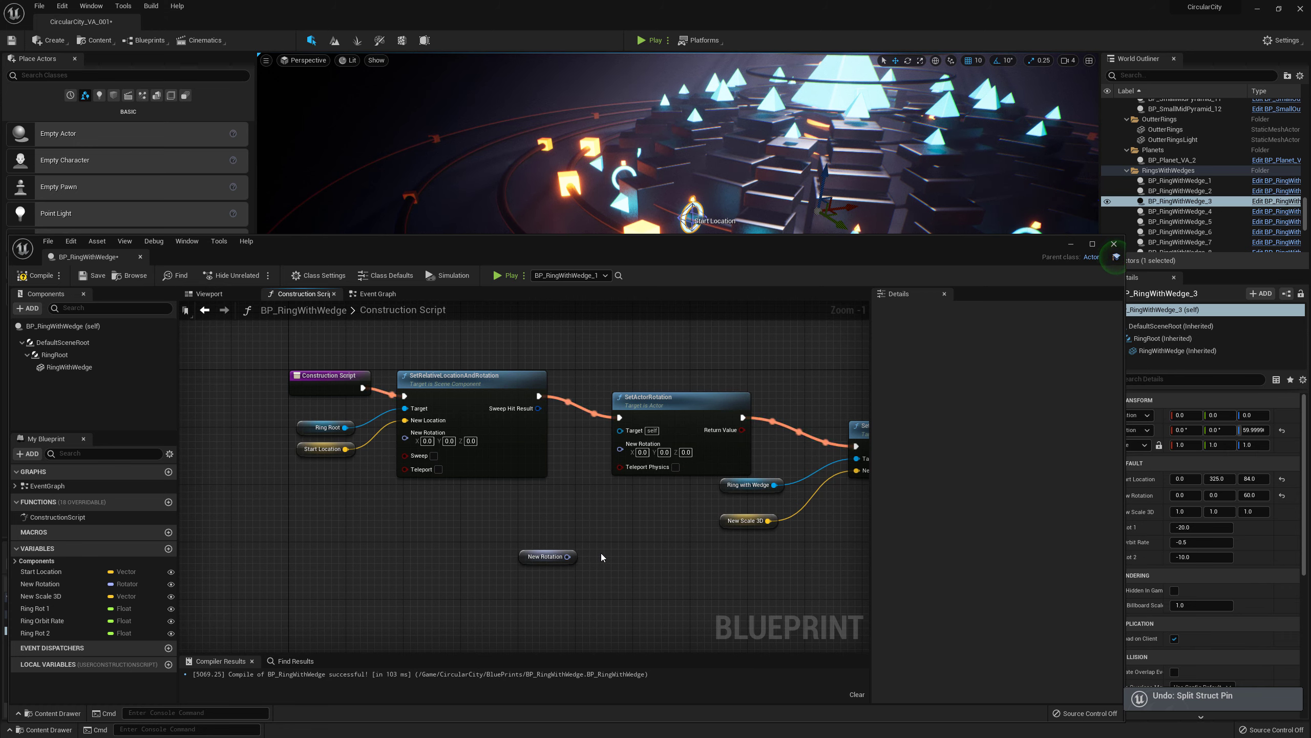
- Reconnect the New Rotation variable to SetActorRotation and compile the BP_RingWithWedge blueprint
left_click(537, 557)
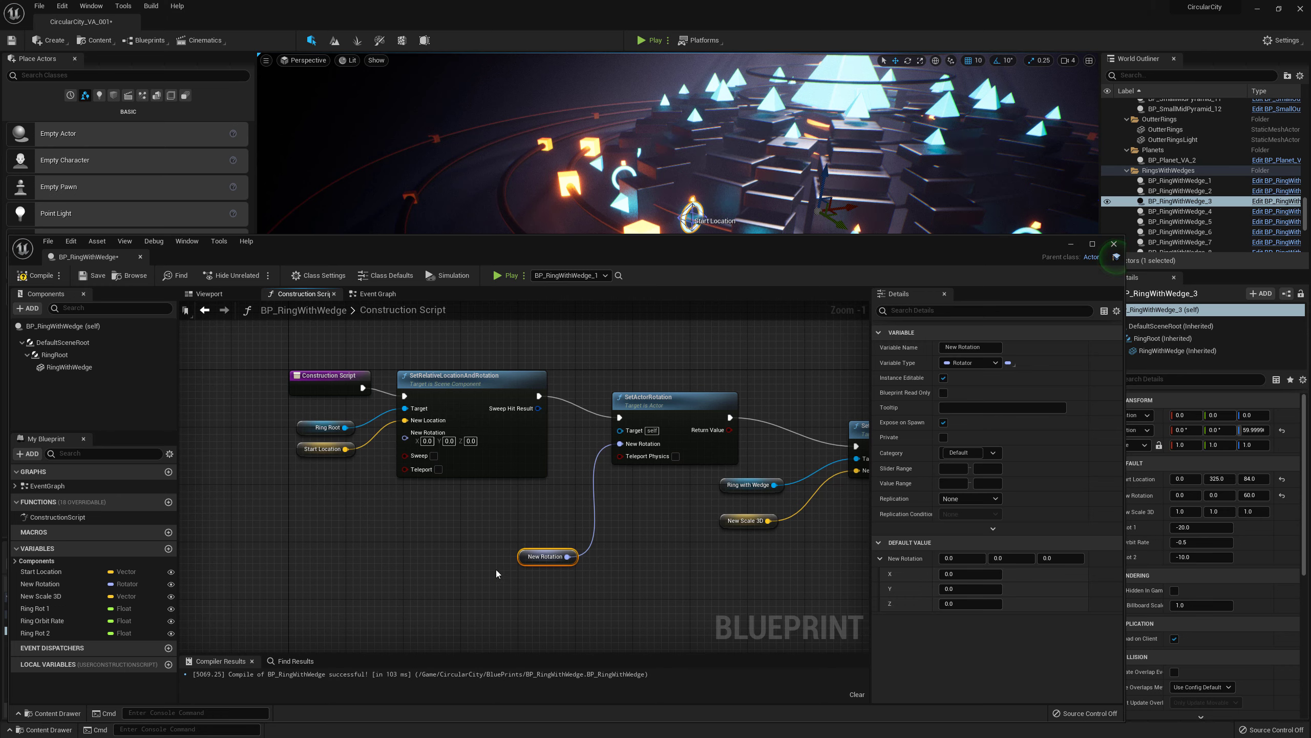
left_click(35, 275)
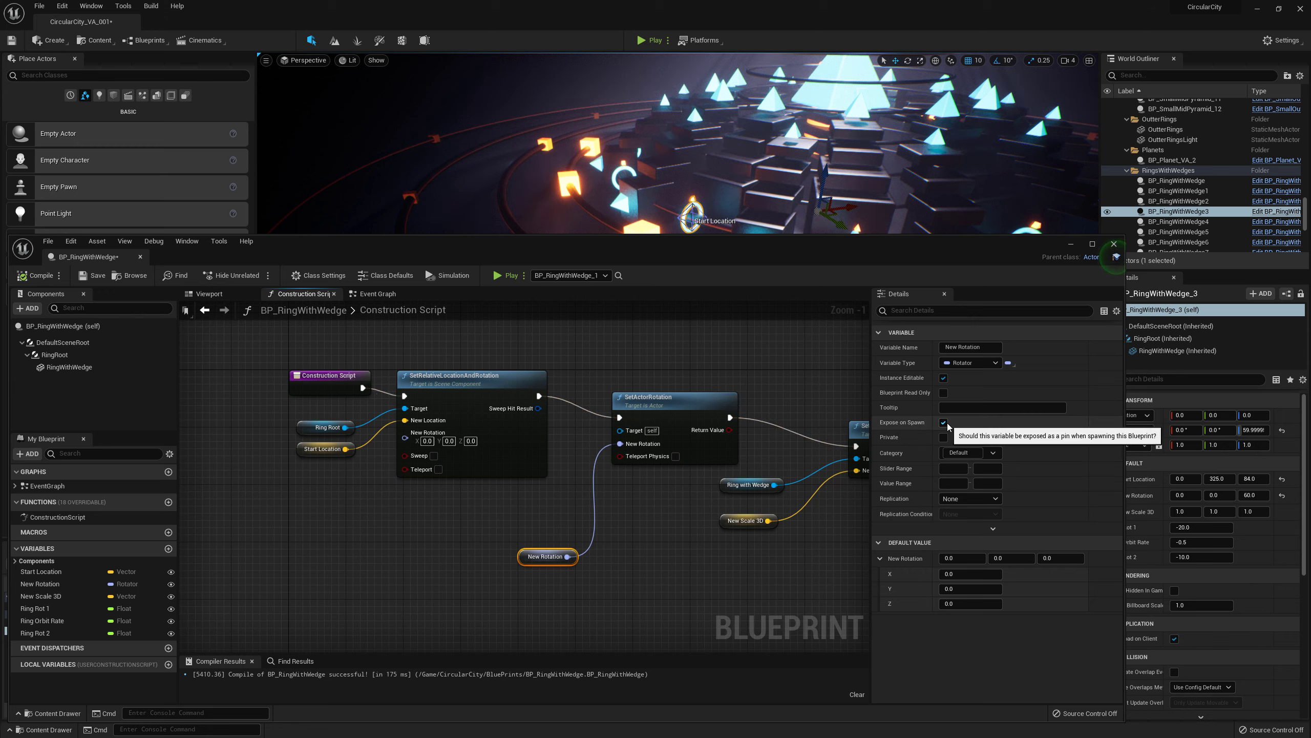
- Try adding a second RingWithWedge reference with a Set Relative Scale 3D node above the existing one, and undo the addition
left_click_drag(670, 241, 635, 322)
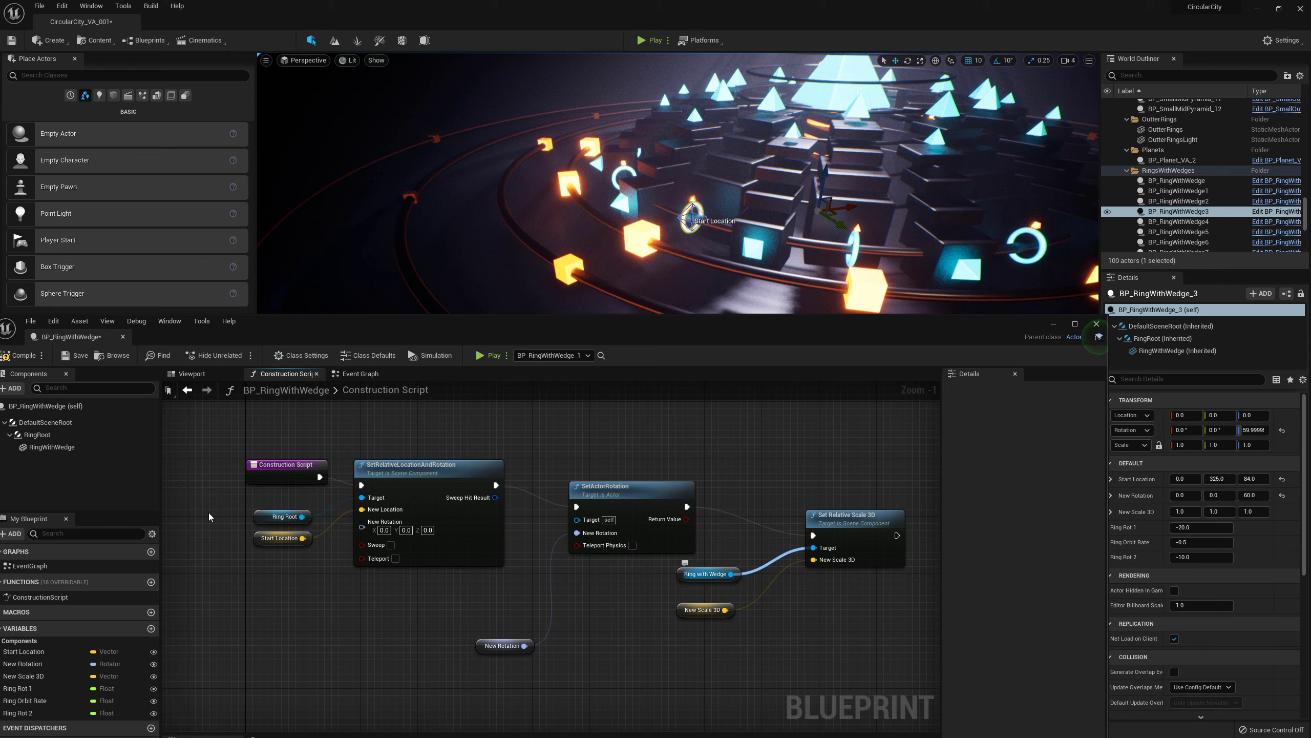
left_click_drag(50, 447, 814, 463)
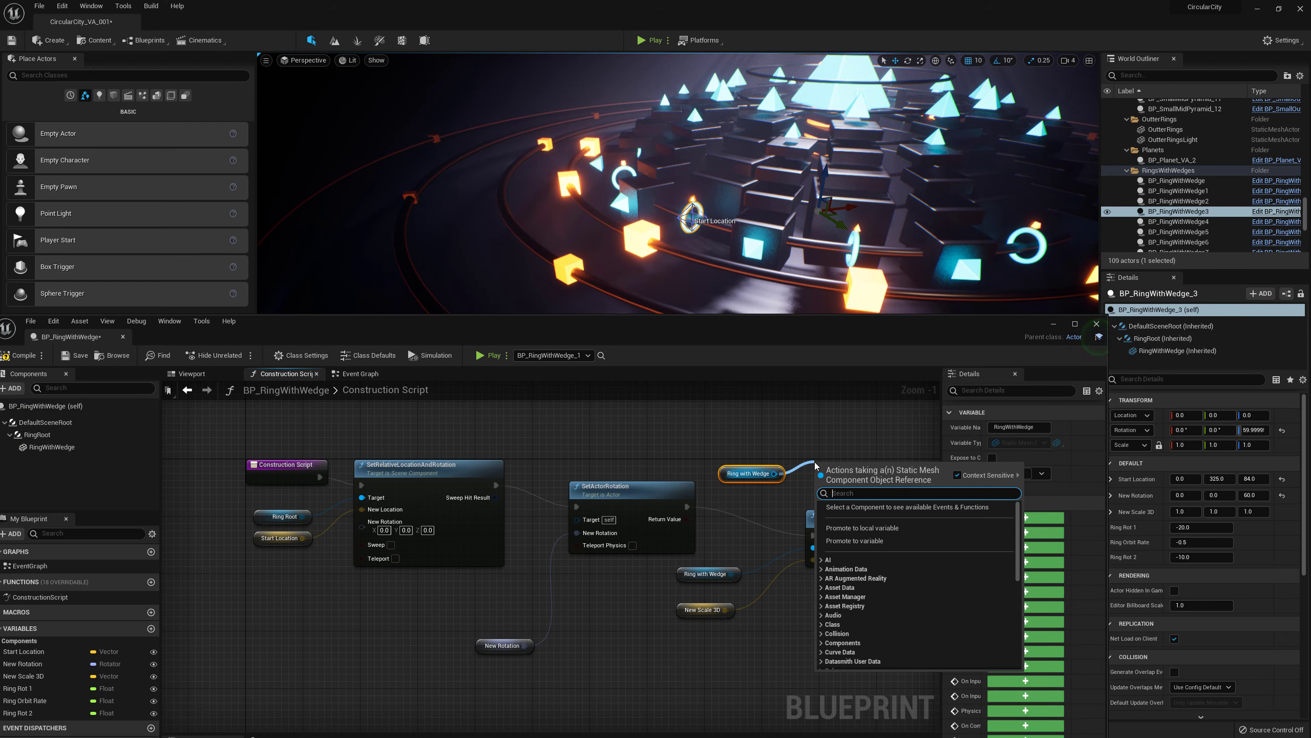
type("set sc")
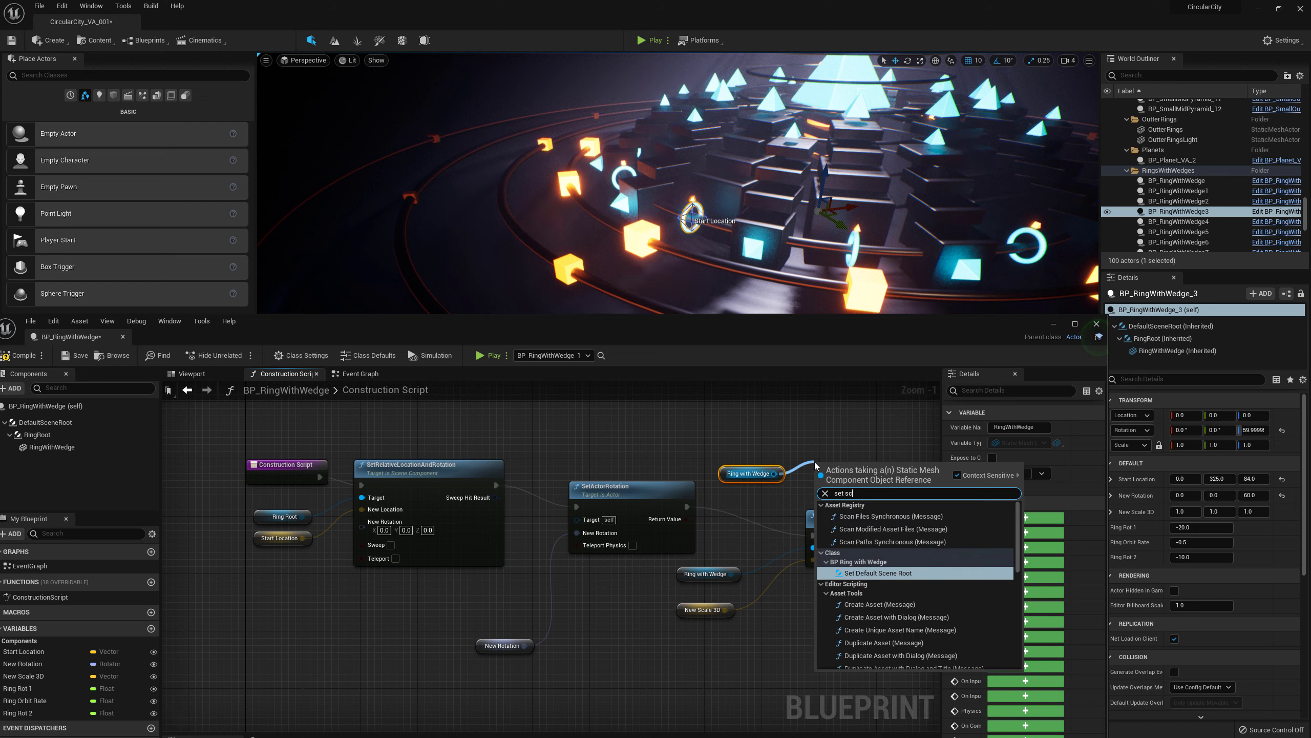
type("ale")
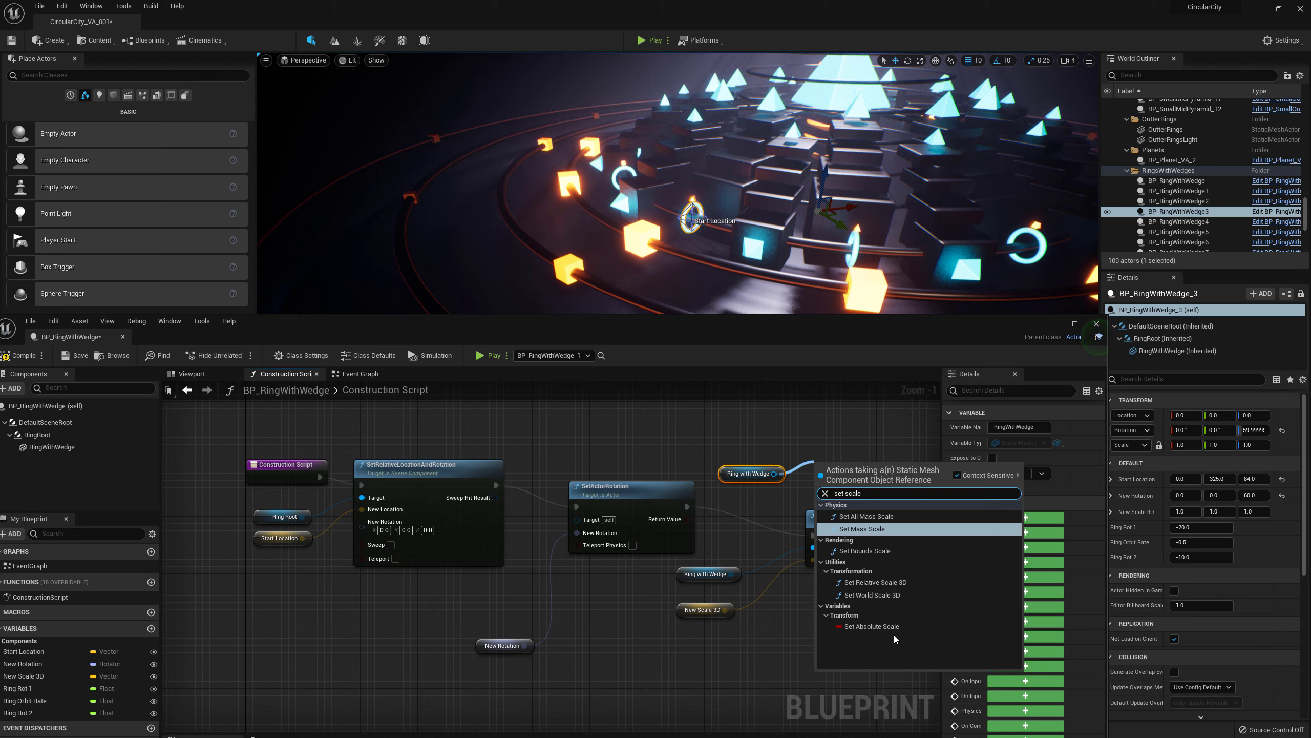
left_click(914, 582)
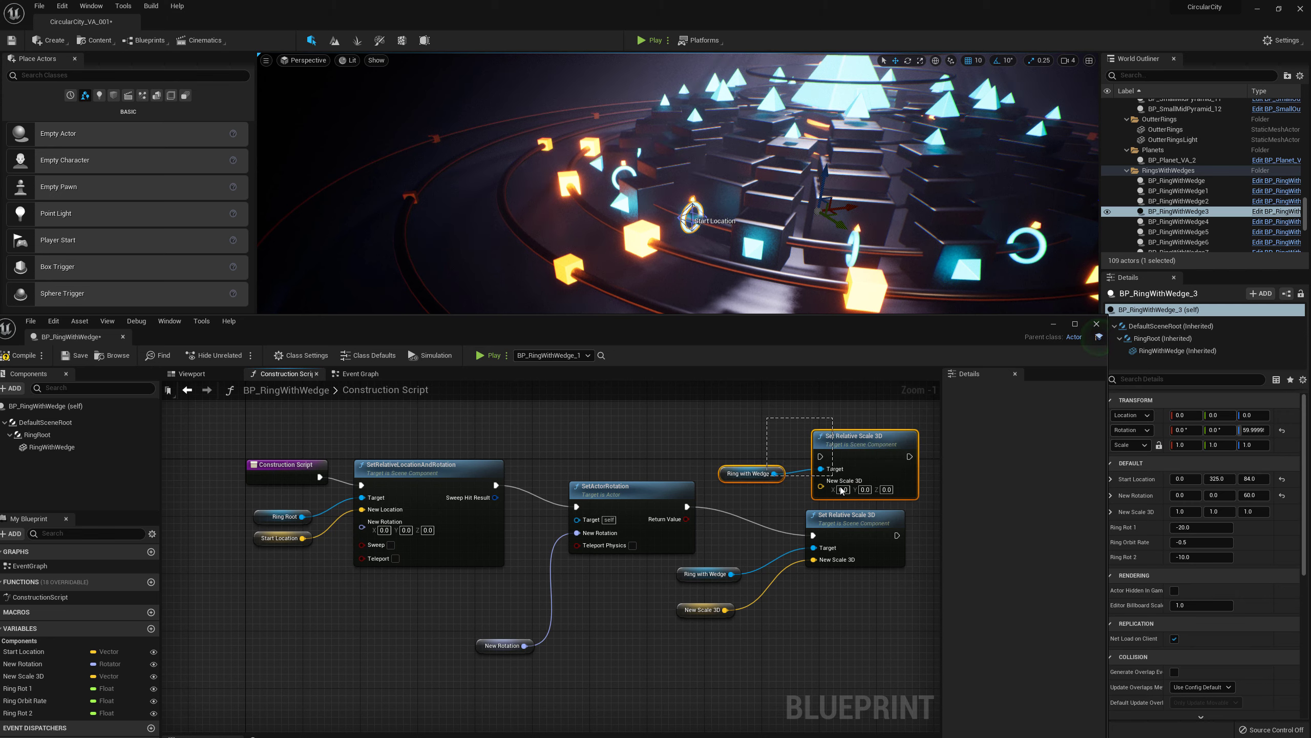
key("ctrl+z")
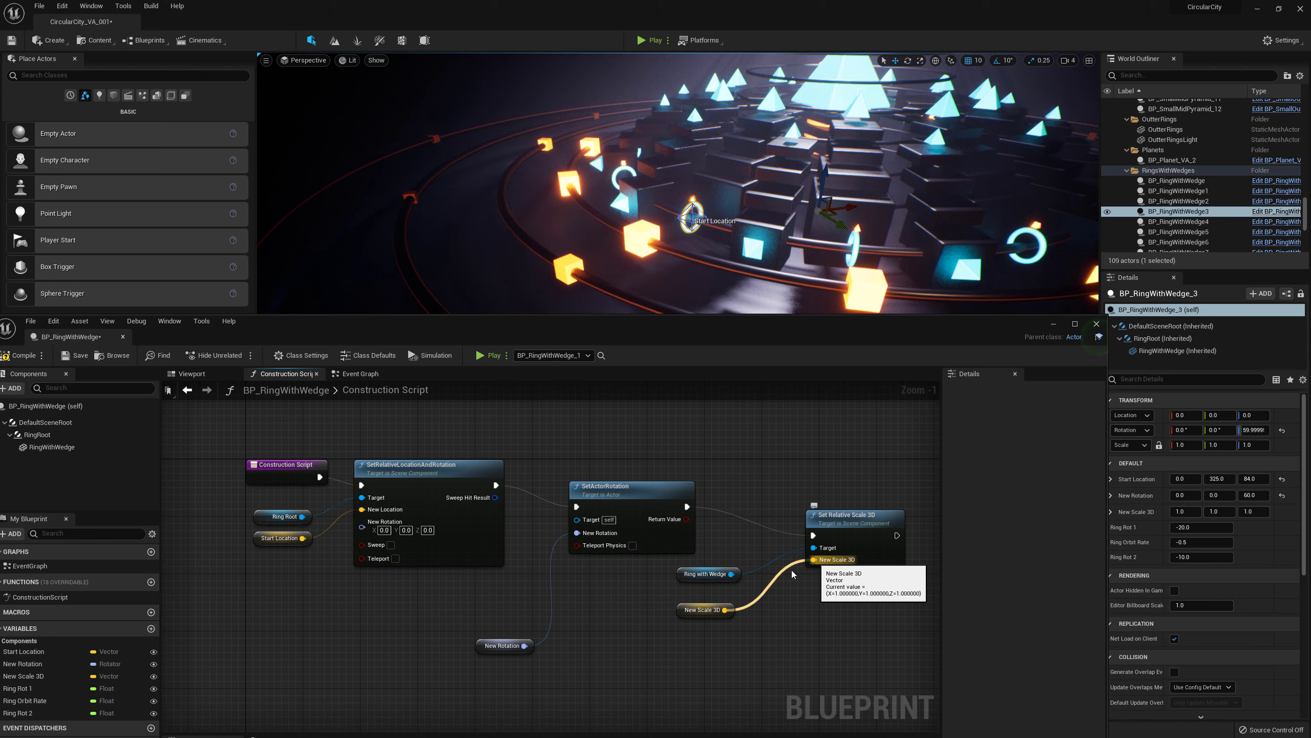
- Select the New Scale 3D variable, compile the BP_RingWithWedge blueprint, and shift its window to uncover the level's Details panel
left_click(685, 611)
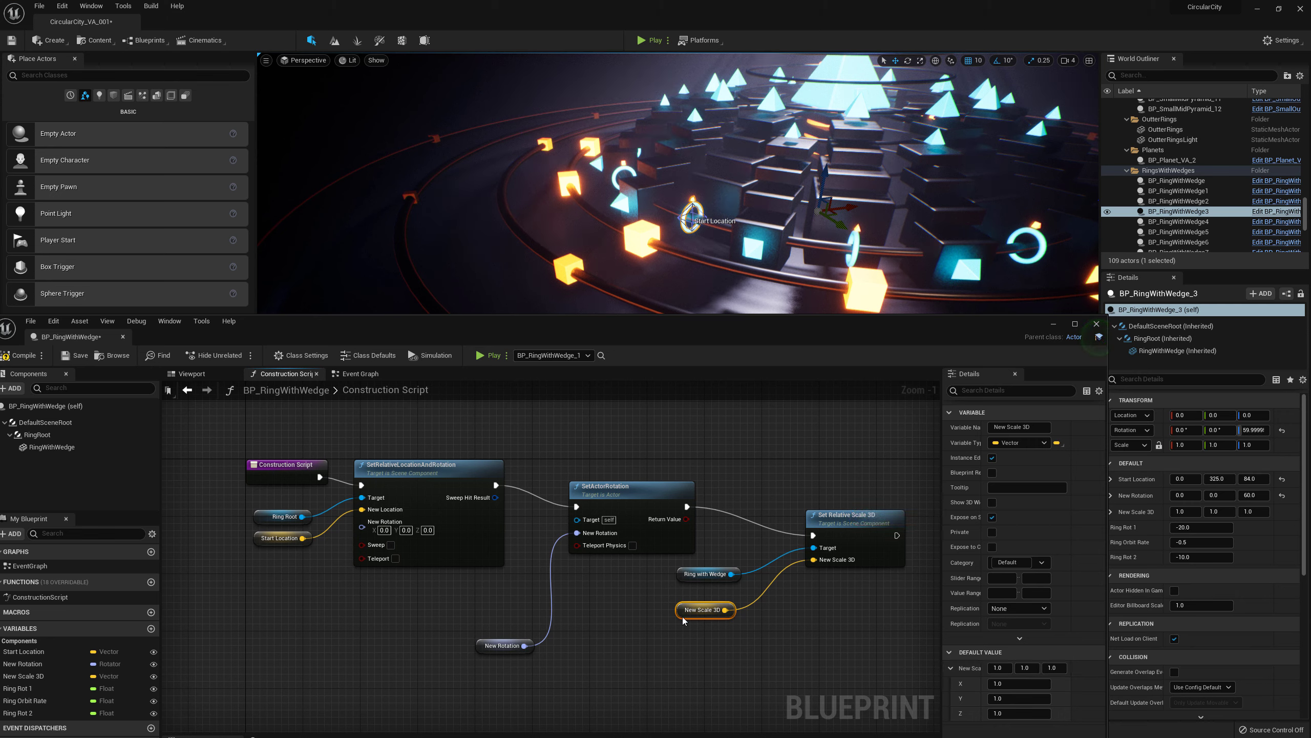
left_click(15, 356)
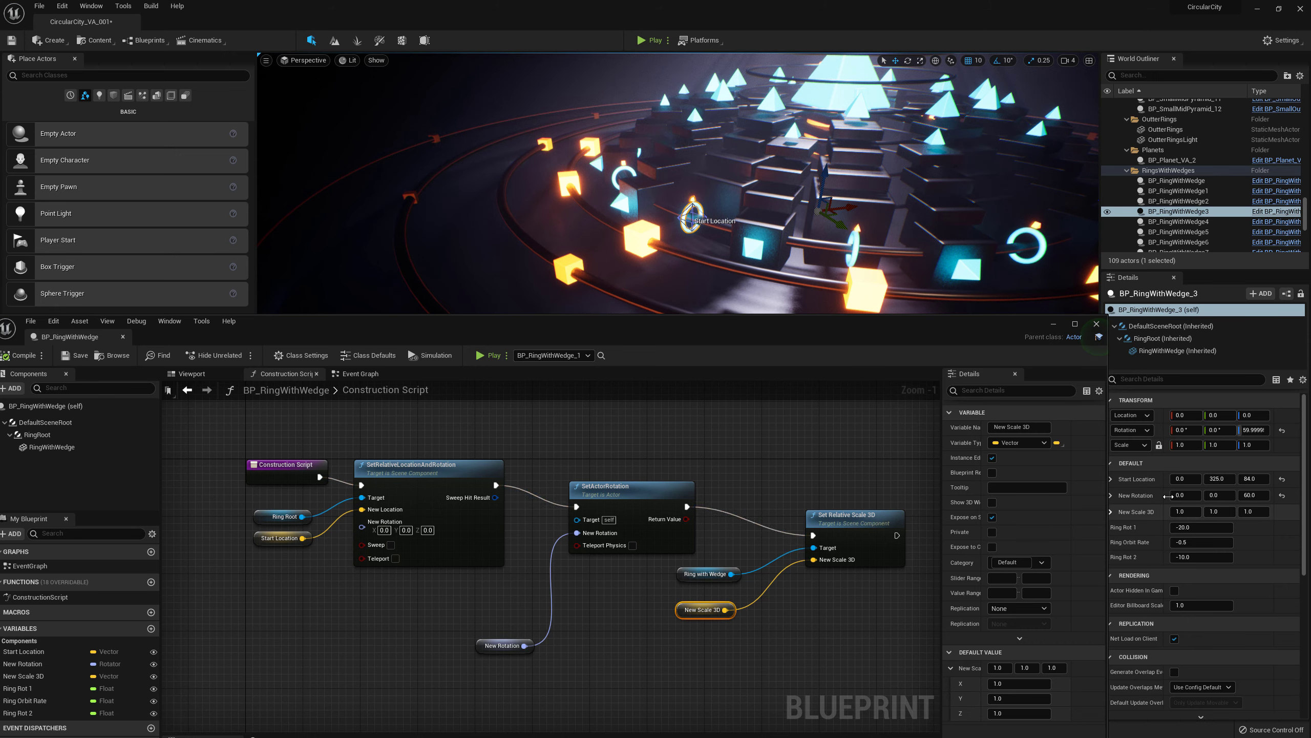
left_click_drag(889, 326, 840, 343)
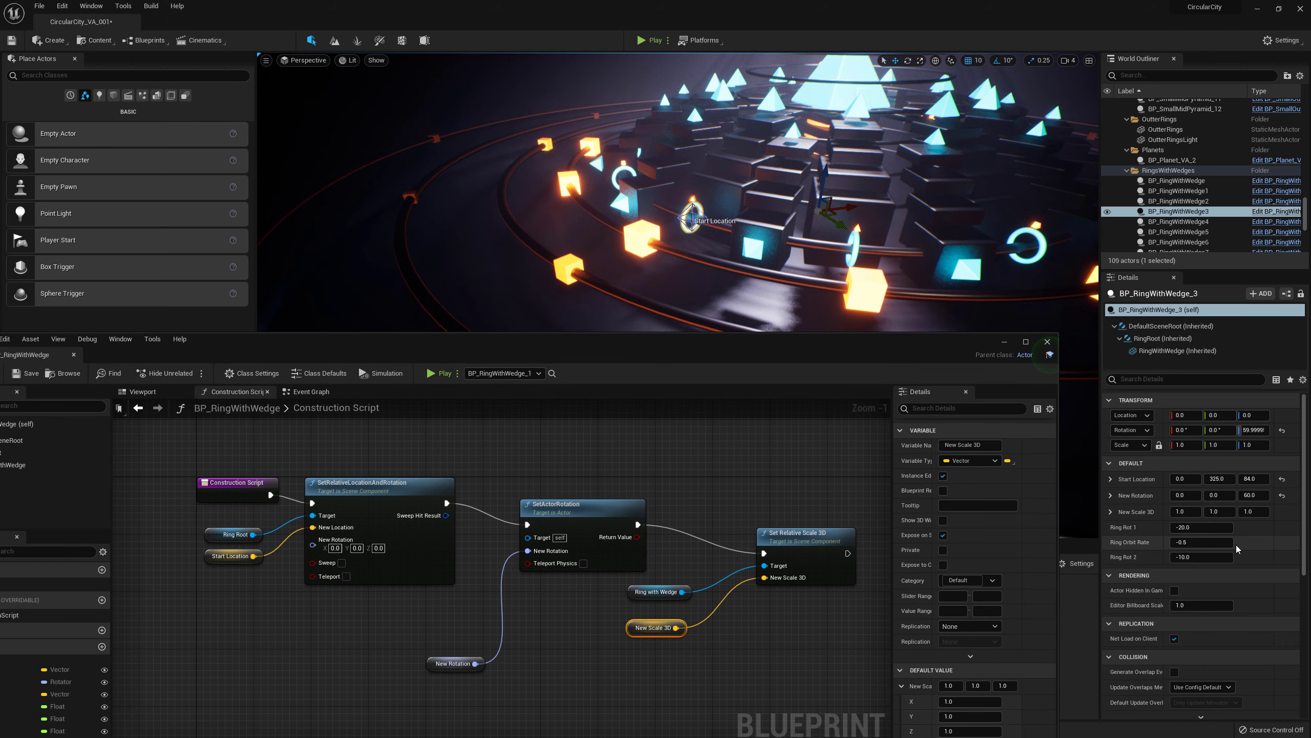
- Set New Scale 3D of the selected BP_RingWithWedge_3 actor to 0.5 on all three axes
left_click(1185, 512)
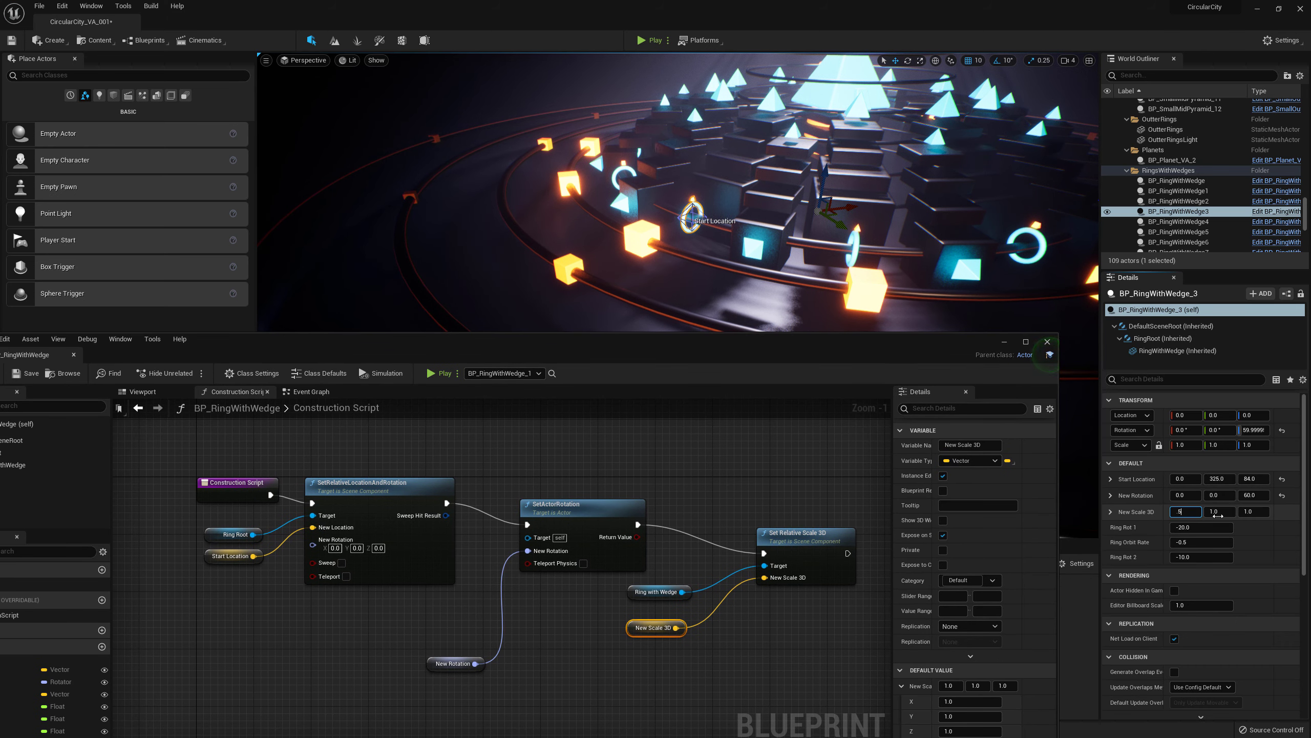
type(".5")
left_click(1219, 511)
type(".5")
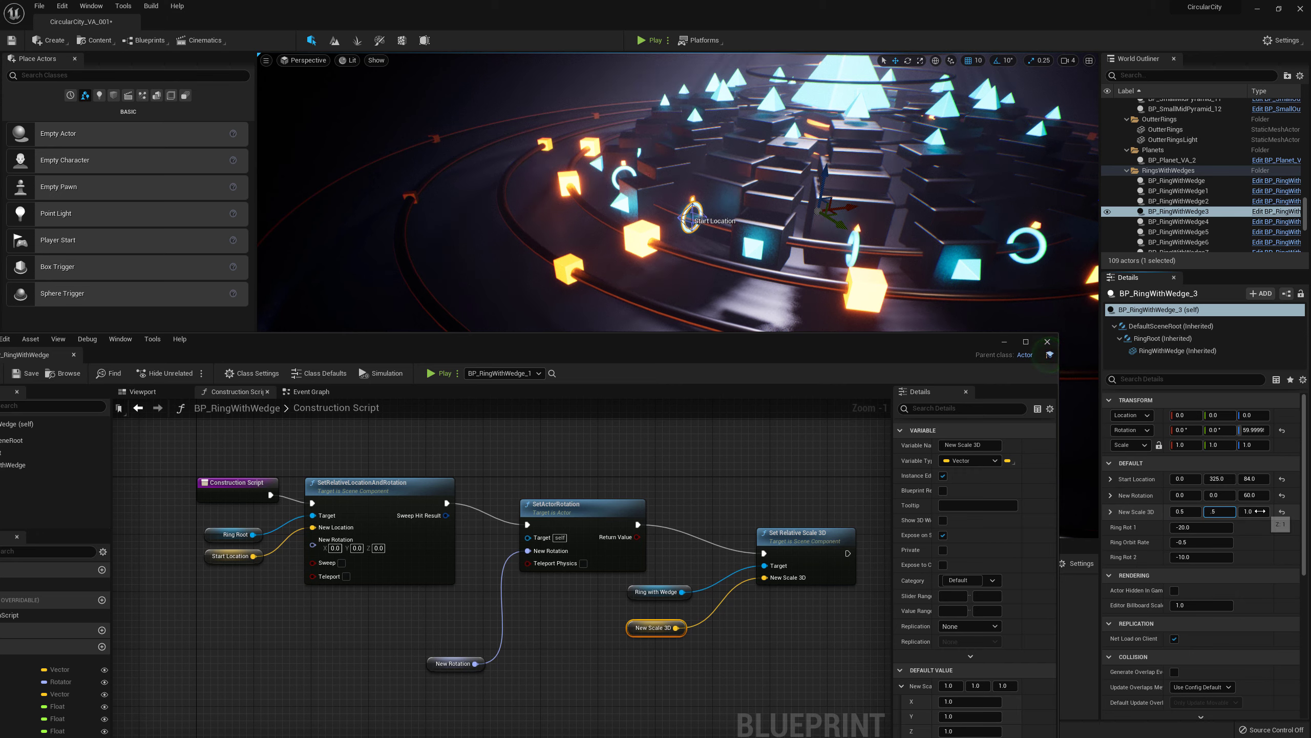
left_click(1255, 511)
left_click(1253, 495)
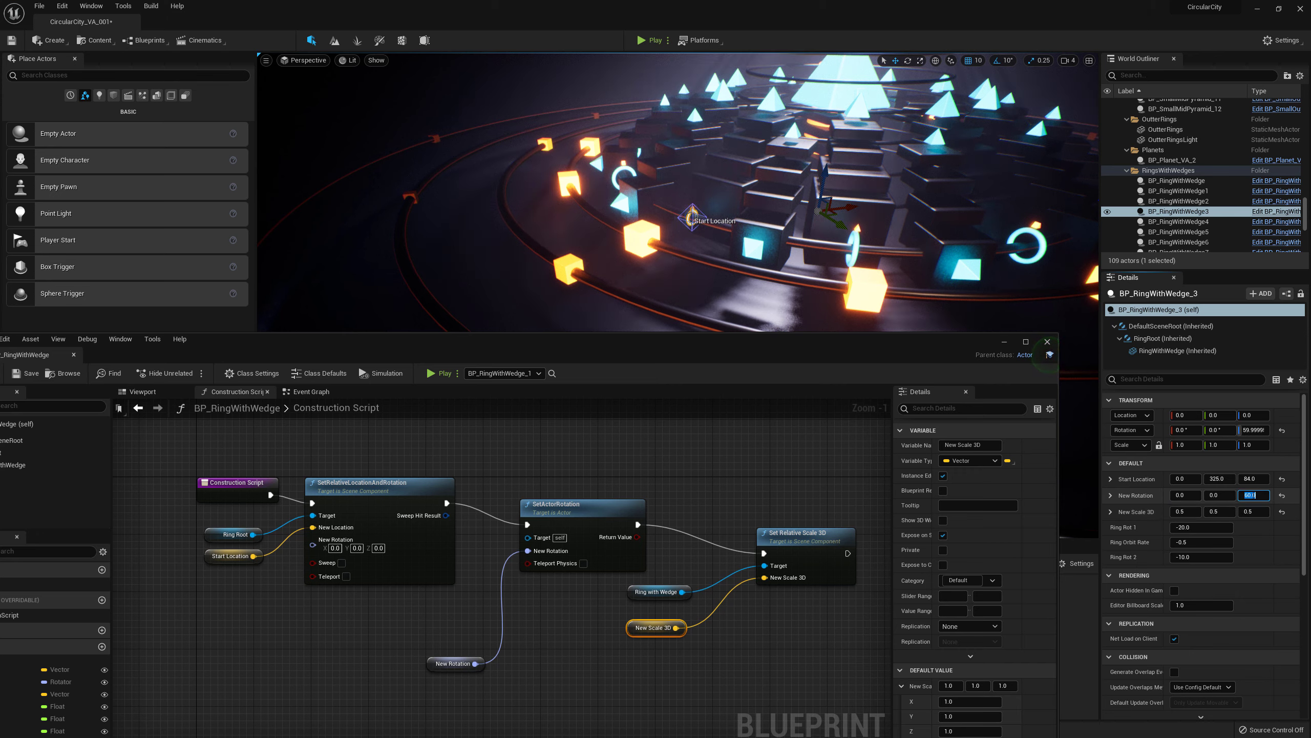
- Set New Scale 3D of BP_RingWithWedge_3 to 2 on all three axes
left_click(1183, 510)
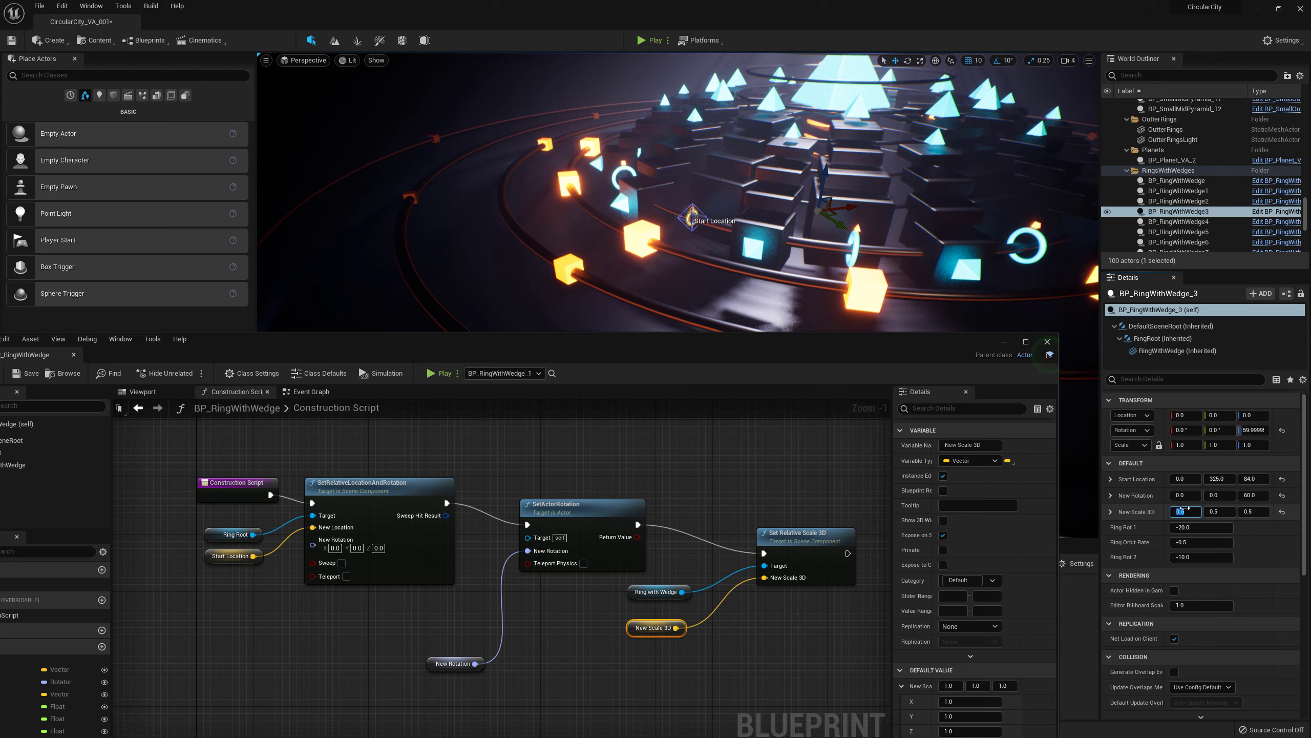
type("2")
left_click(1215, 511)
type("2")
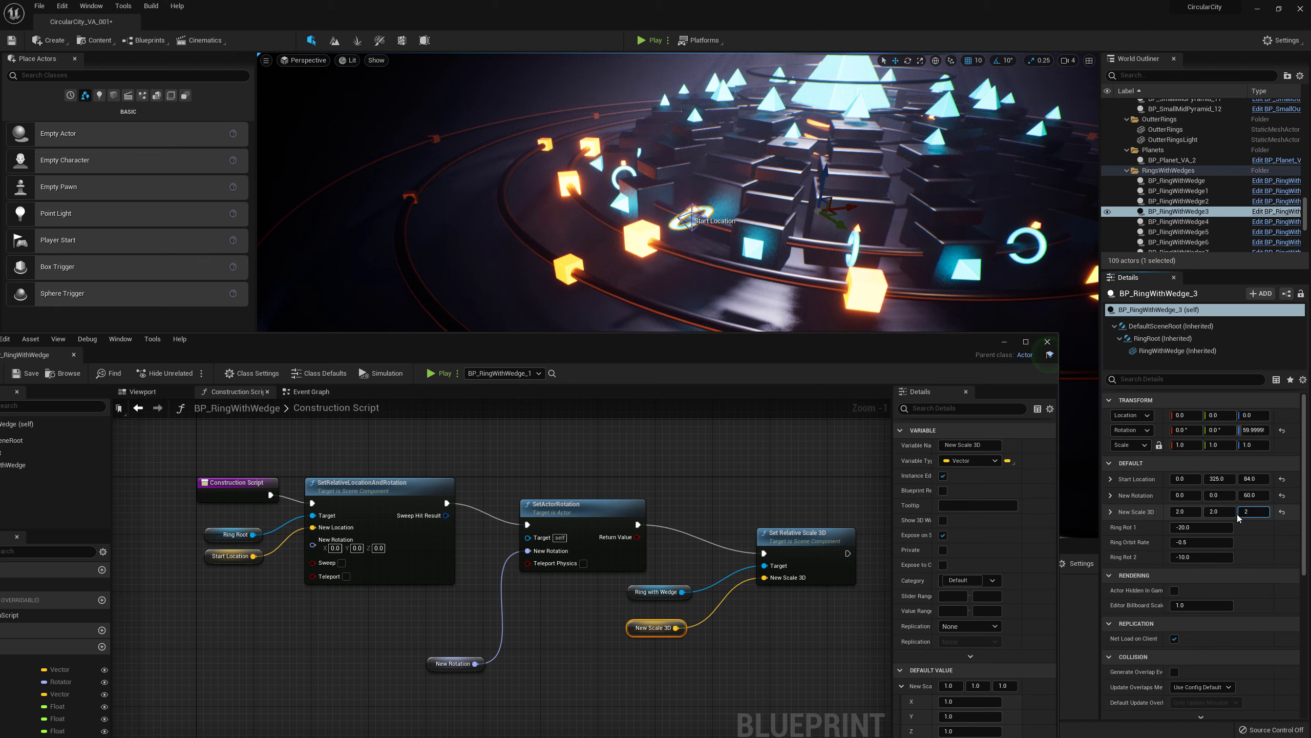
left_click(1219, 511)
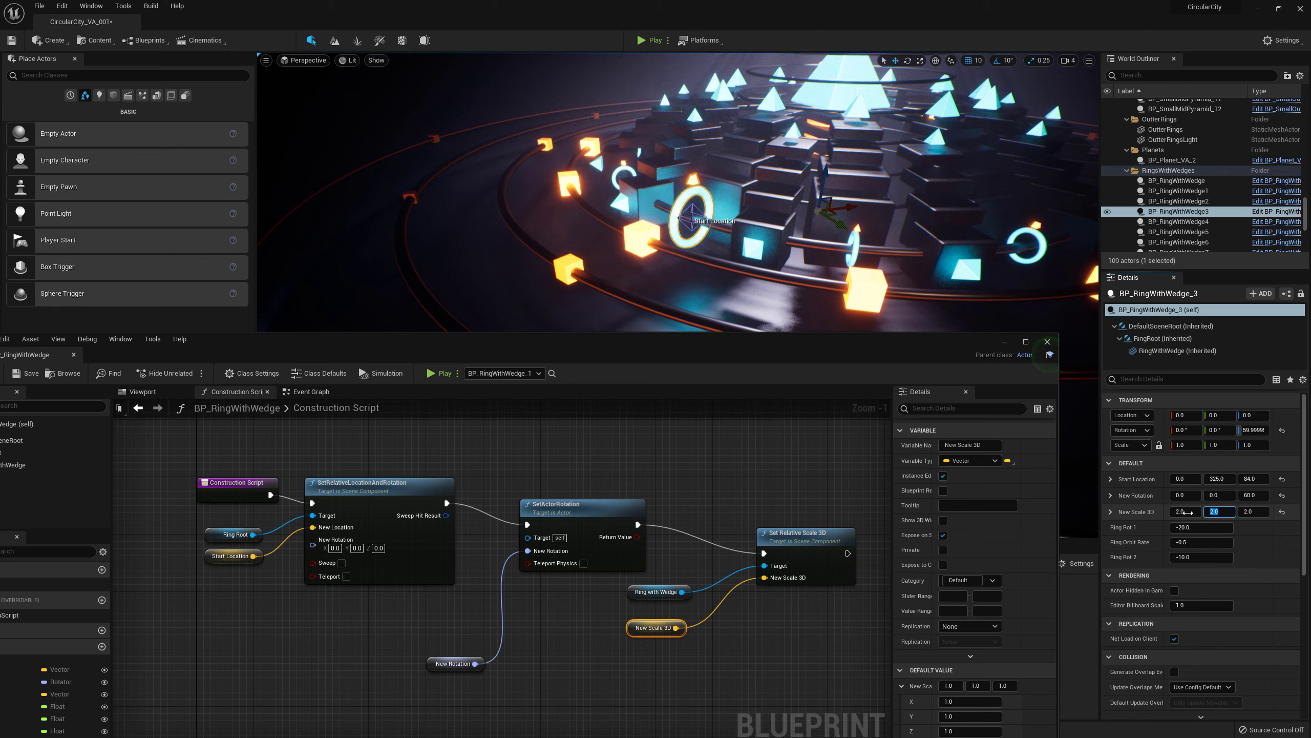
- Set New Scale 3D of BP_RingWithWedge_3 back to 1 on all three axes
left_click(1182, 512)
type("1")
left_click(1219, 511)
type("1")
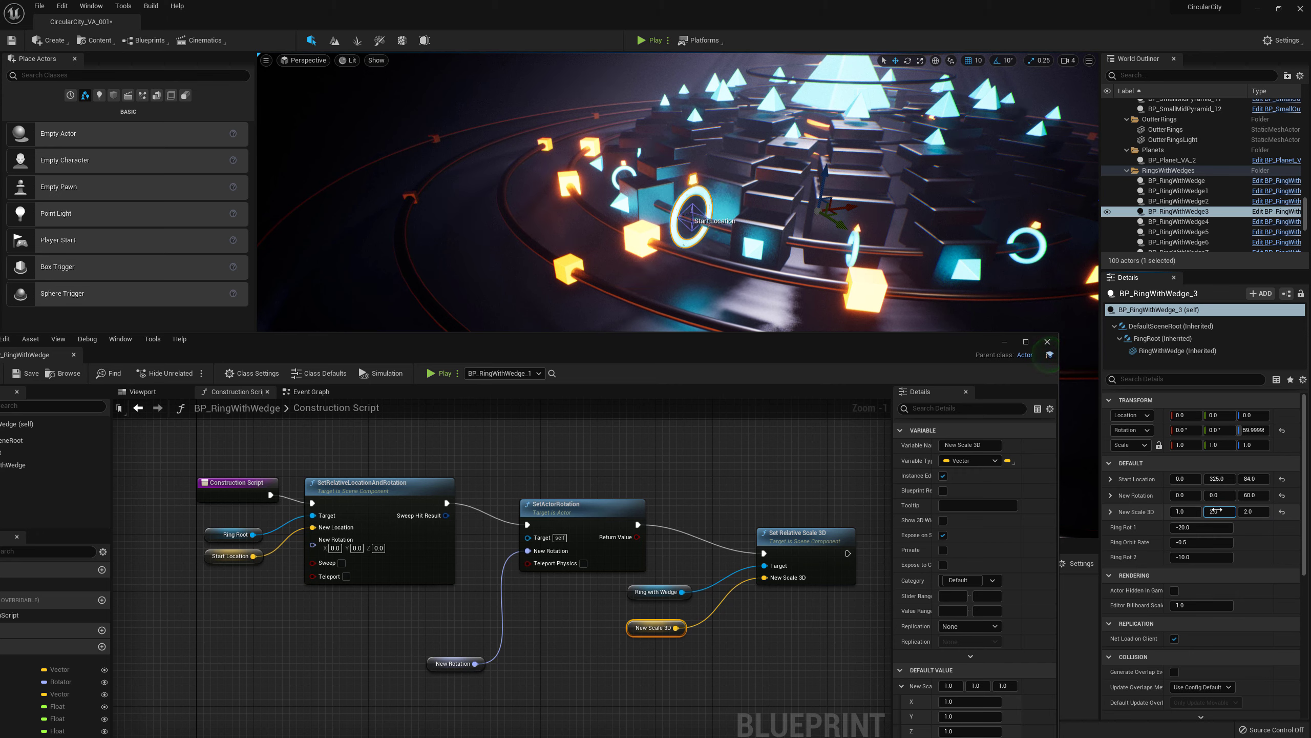
left_click(1250, 511)
type("1")
left_click(1219, 511)
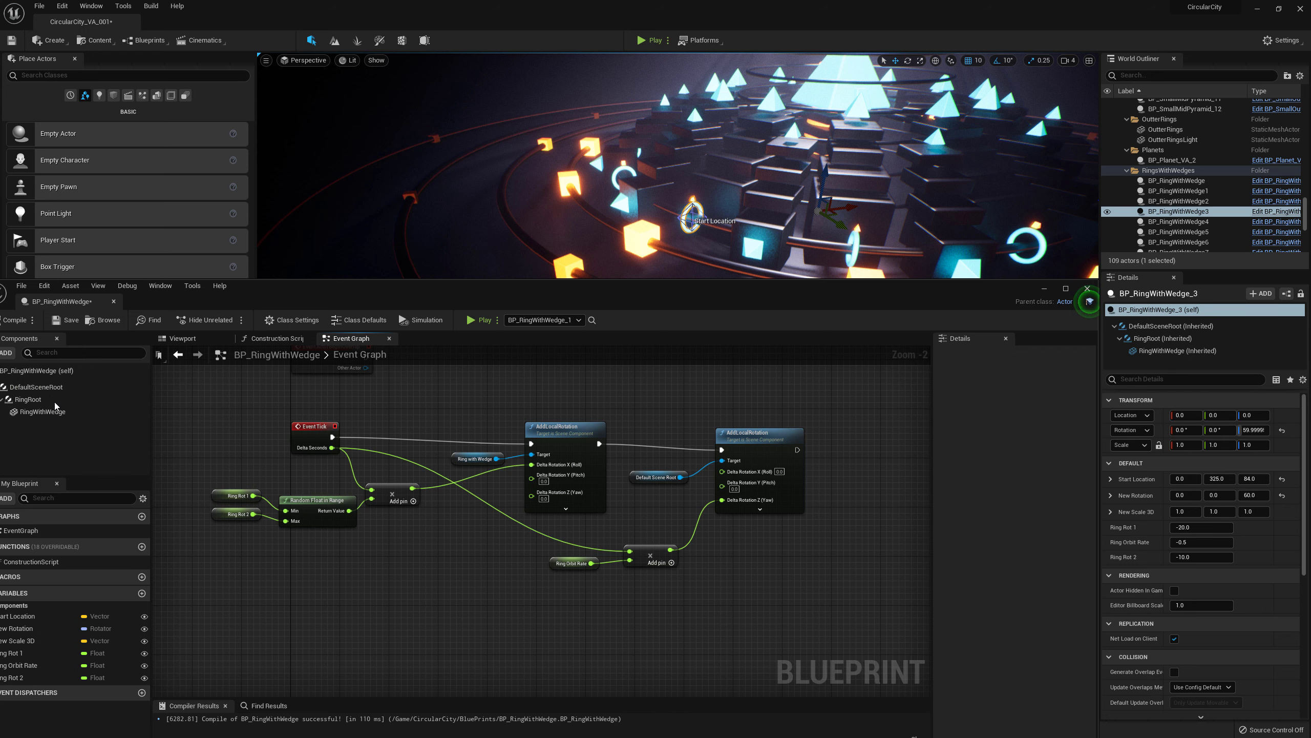
- Inspect the Ring Orbit Rate variable's settings in the blueprint's Event Graph
left_click(553, 563)
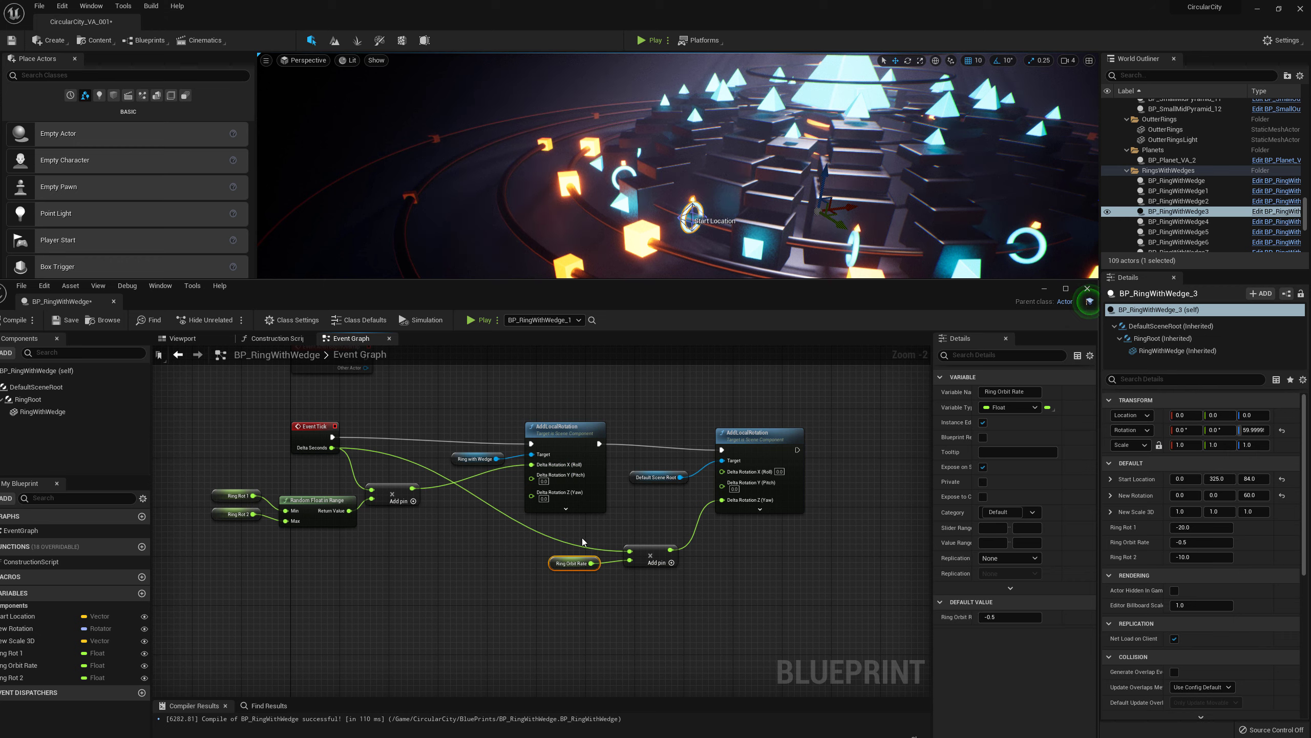
left_click(438, 554)
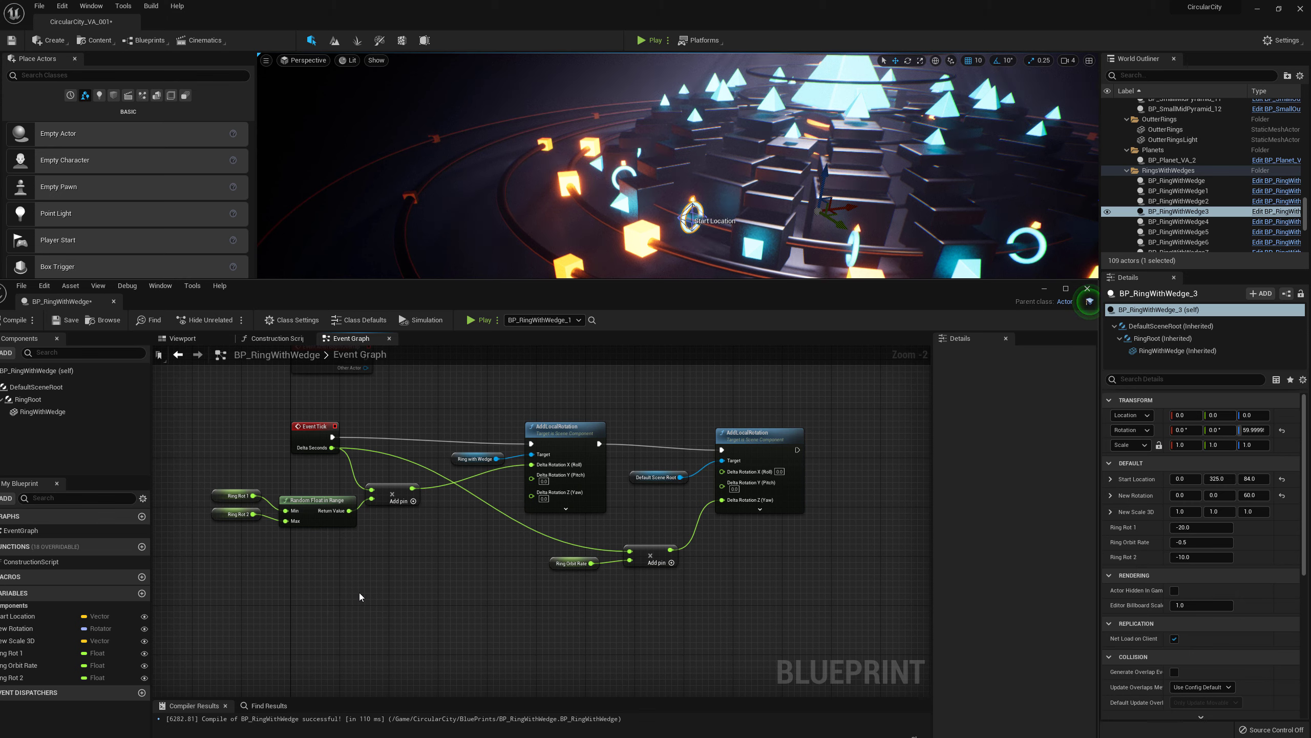
- Add a second Random Float in Range node below the existing one and look at its Min pin's options
right_click(306, 558)
type("rand")
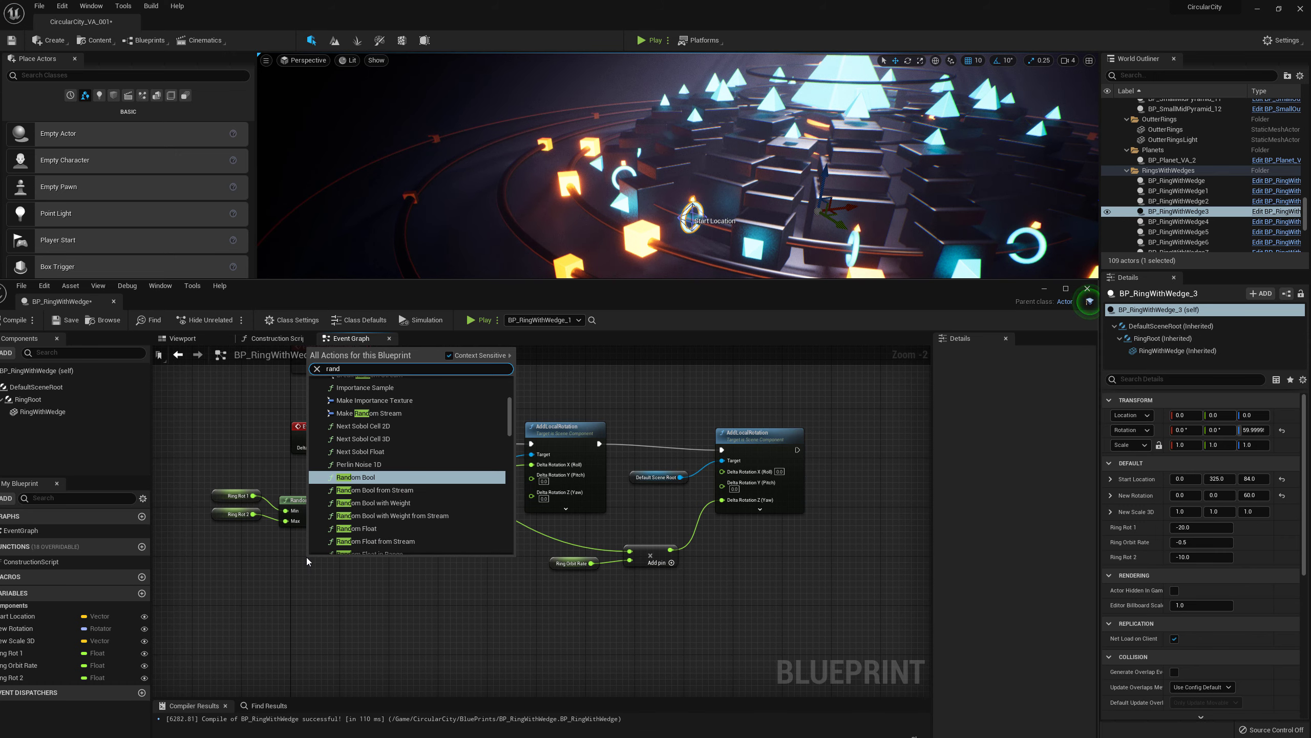
scroll(458, 537, "down", 1)
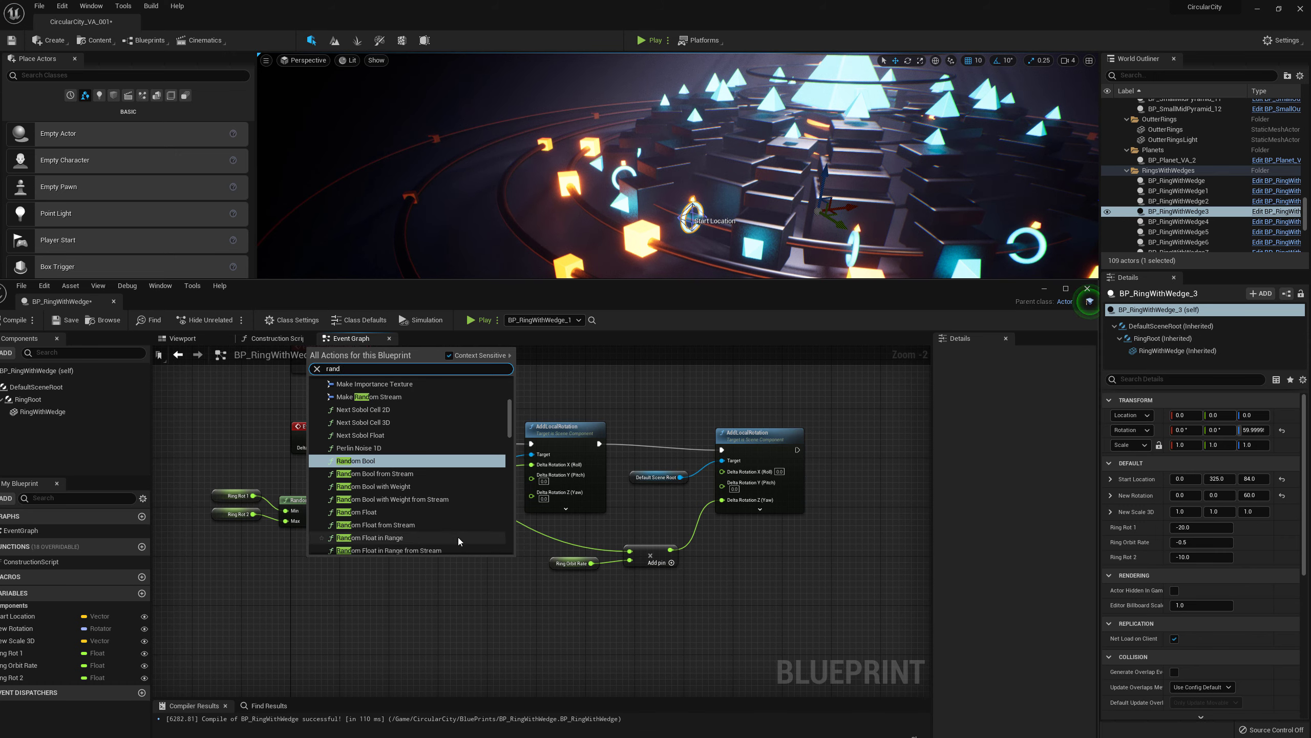
left_click(392, 538)
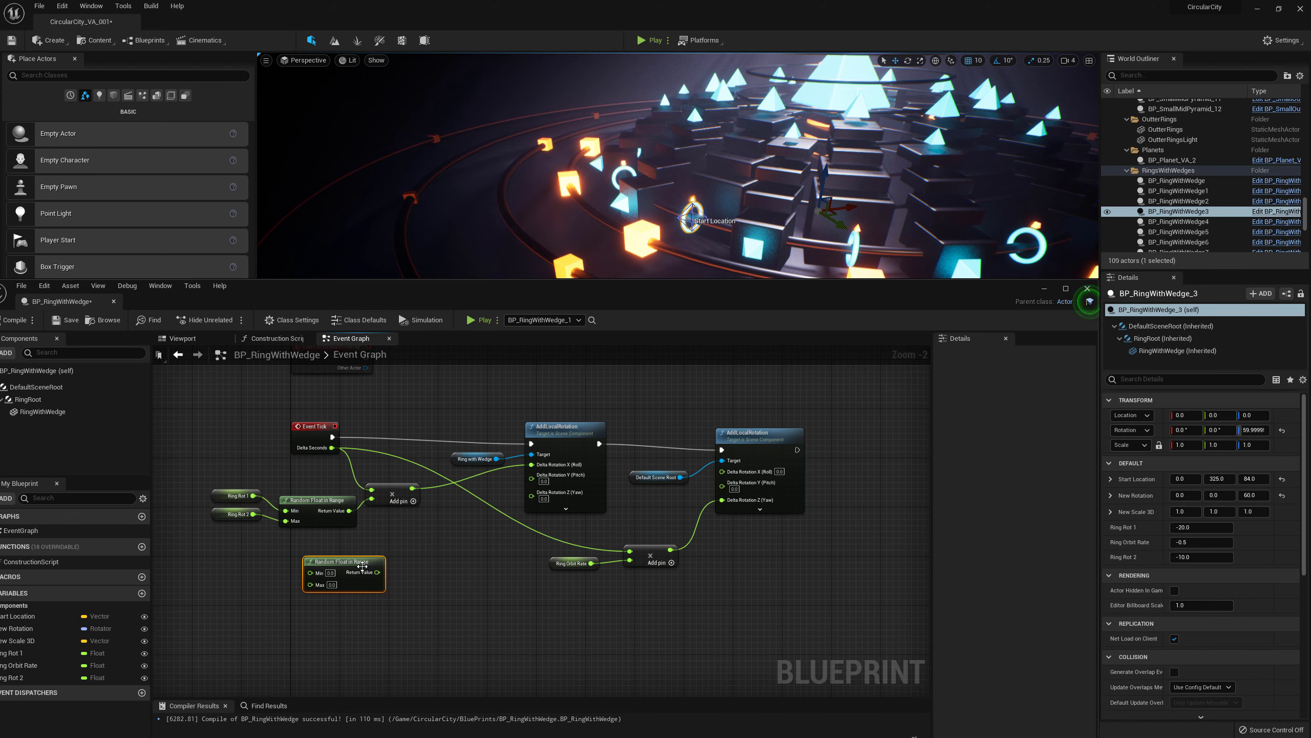
left_click_drag(348, 559, 327, 557)
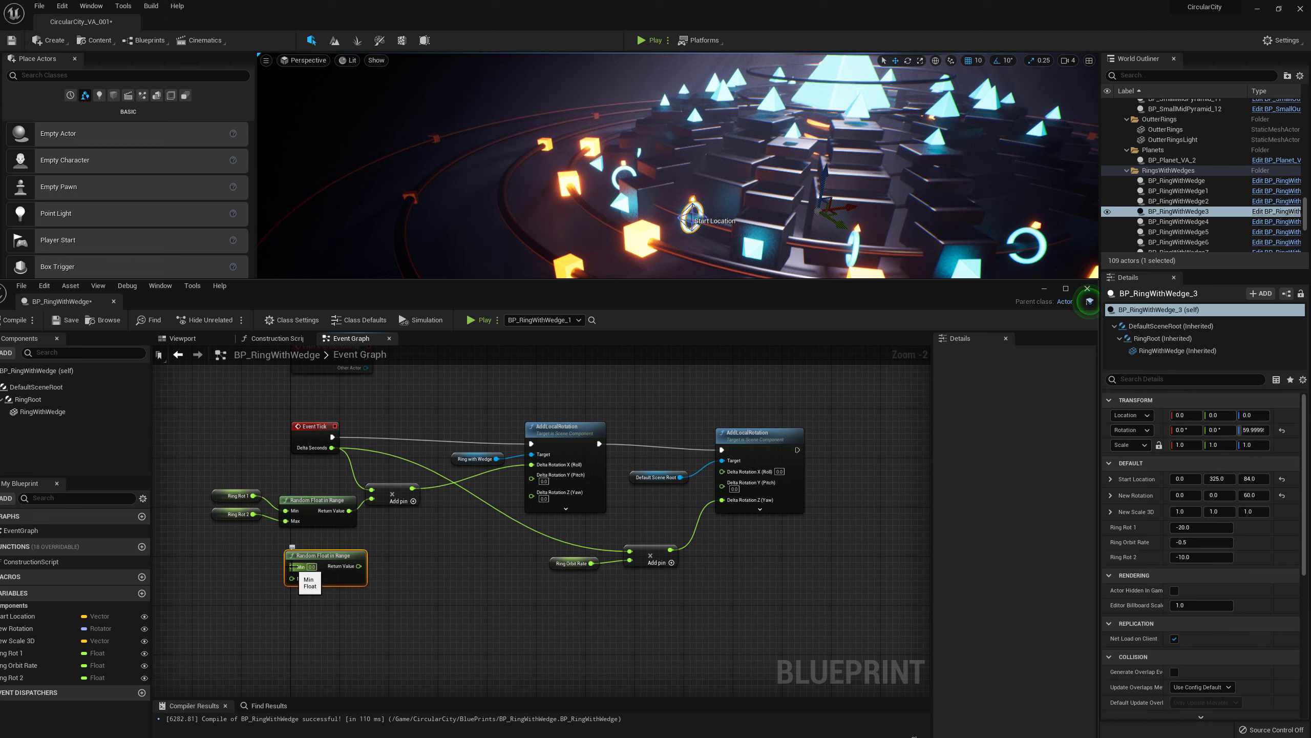
right_click(292, 566)
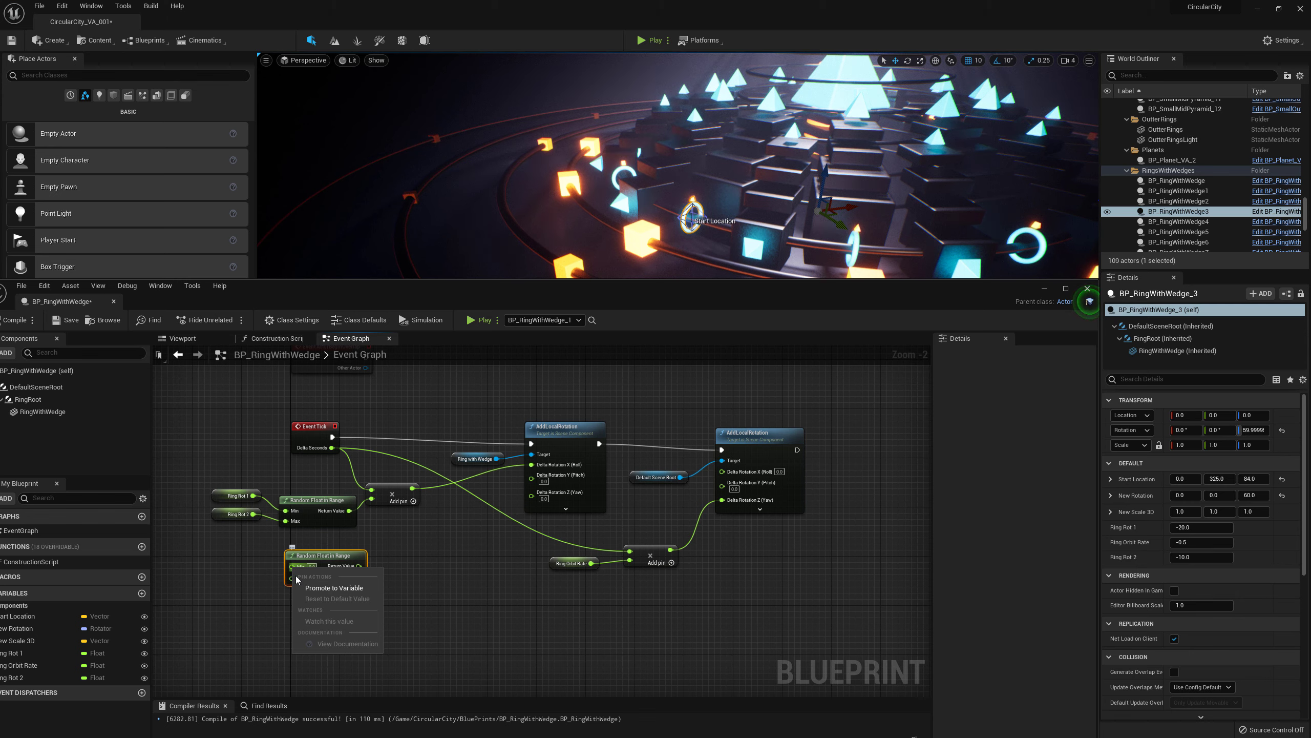
left_click(273, 579)
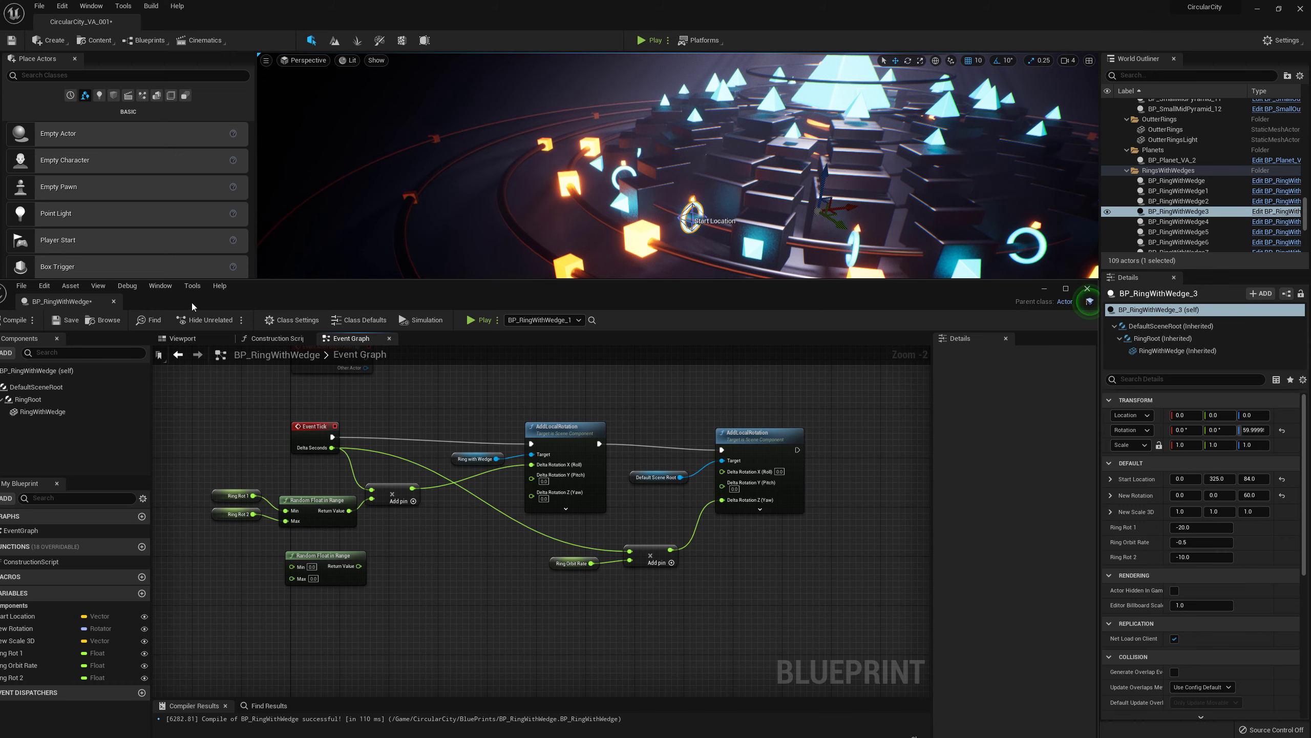
- Reposition the blueprint window and inspect the default values of the Ring Rot 1 and Ring Rot 2 variables
left_click_drag(191, 302, 229, 295)
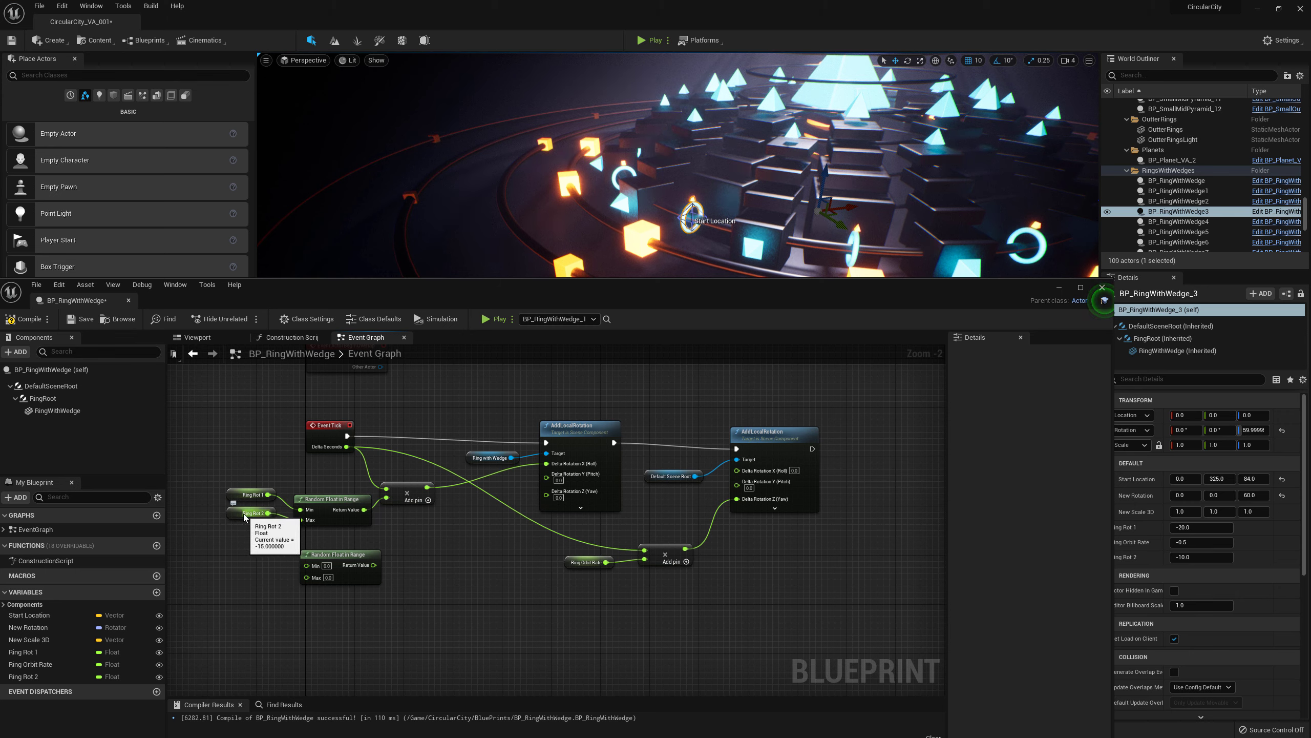
left_click(237, 498)
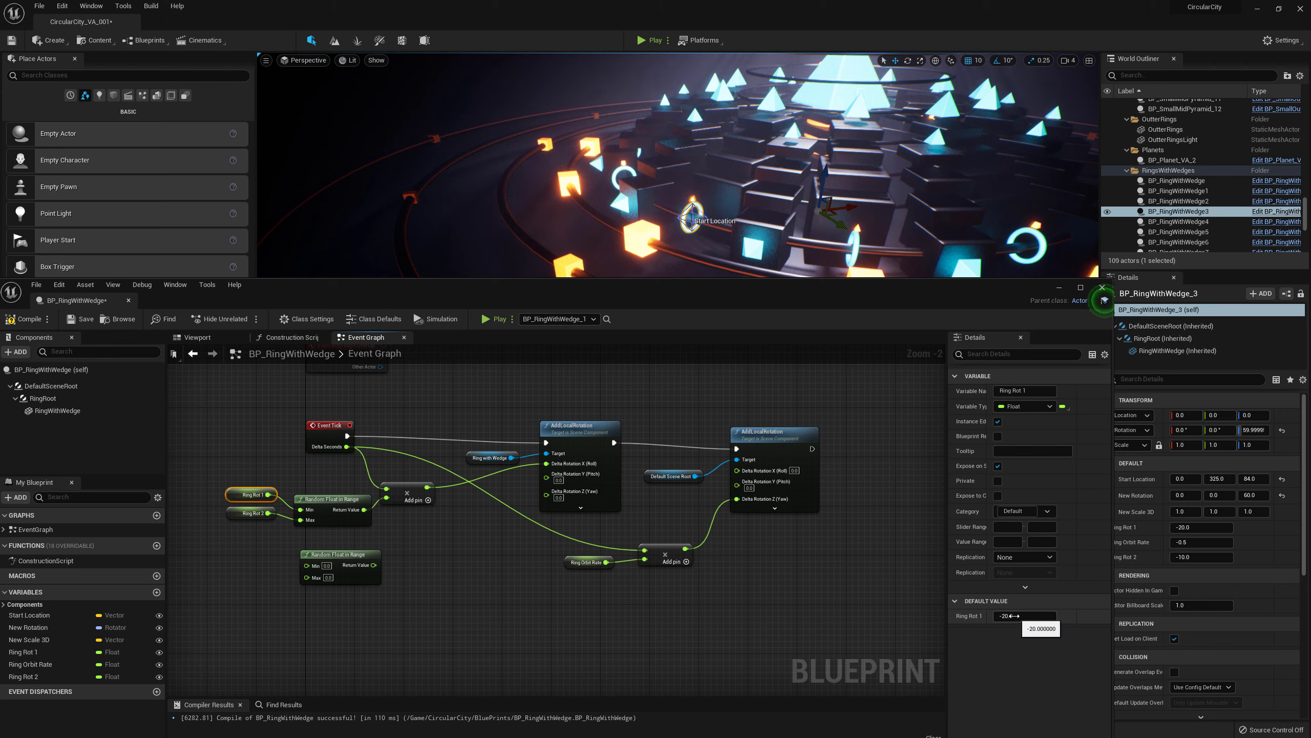
left_click(252, 513)
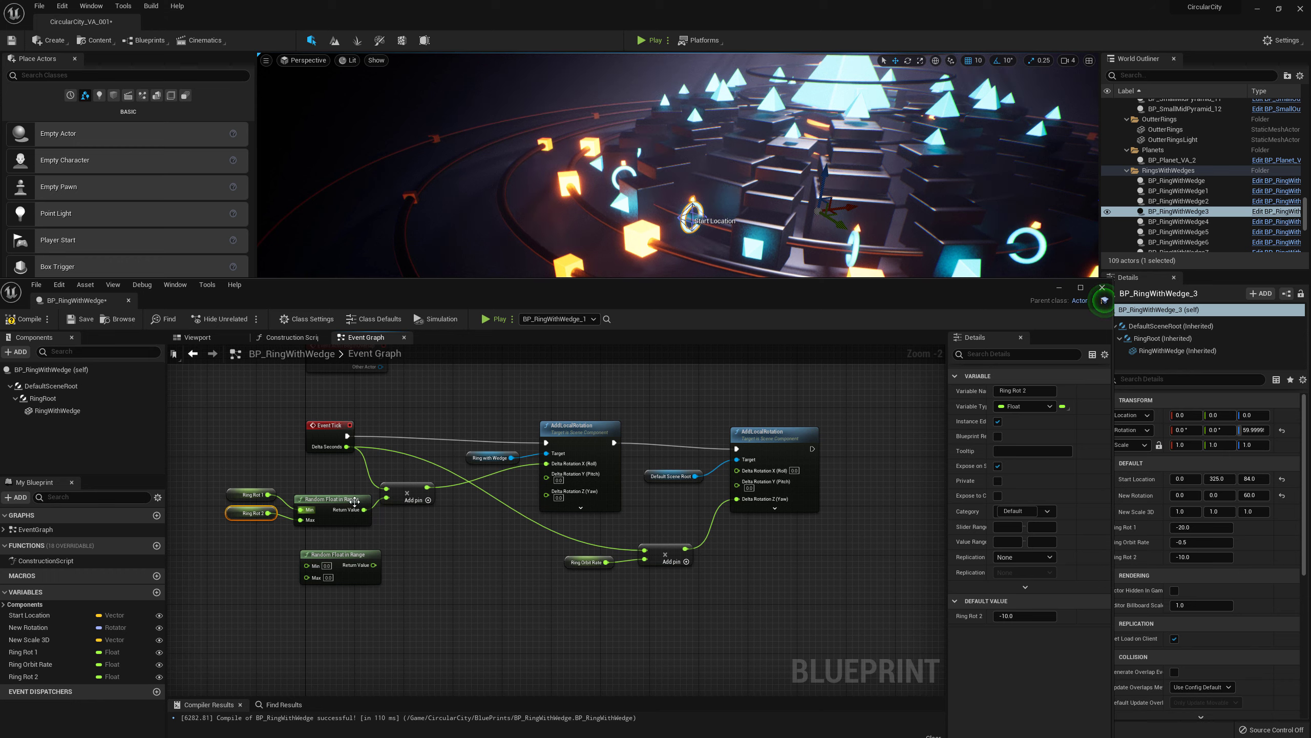
left_click(228, 480)
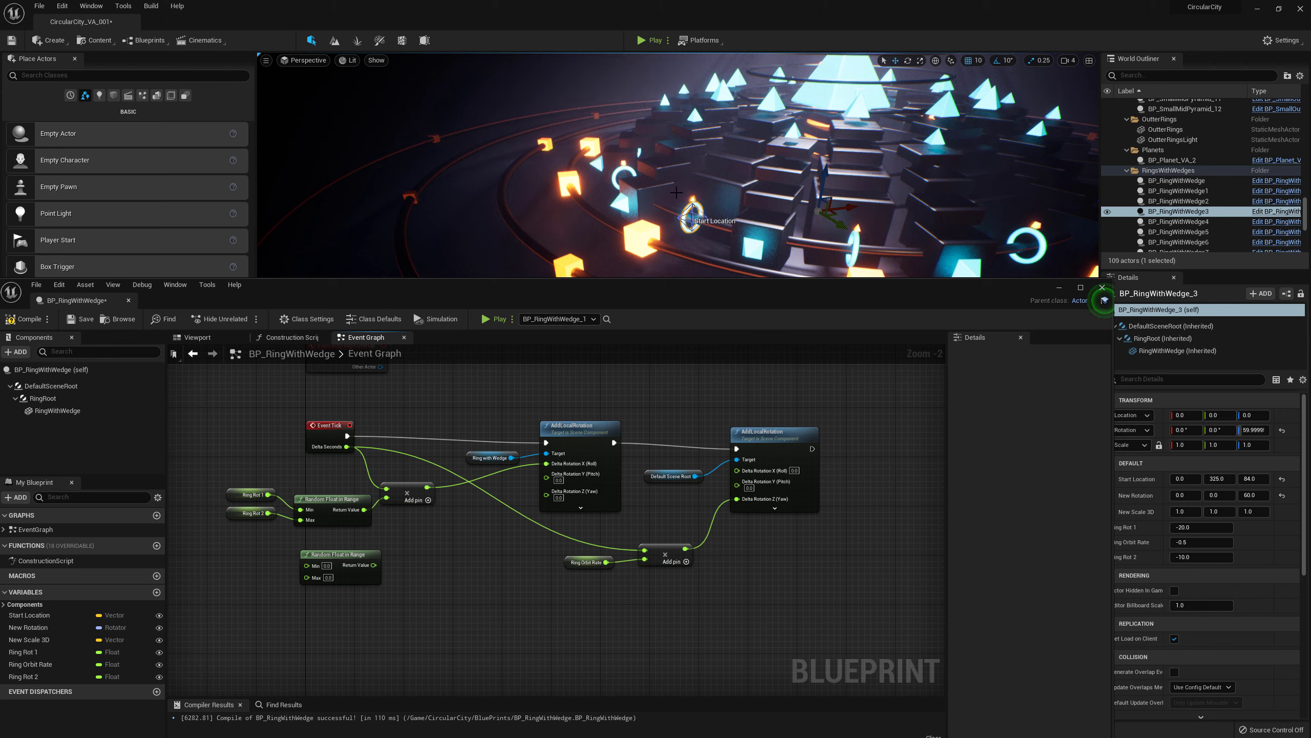
left_click(237, 500)
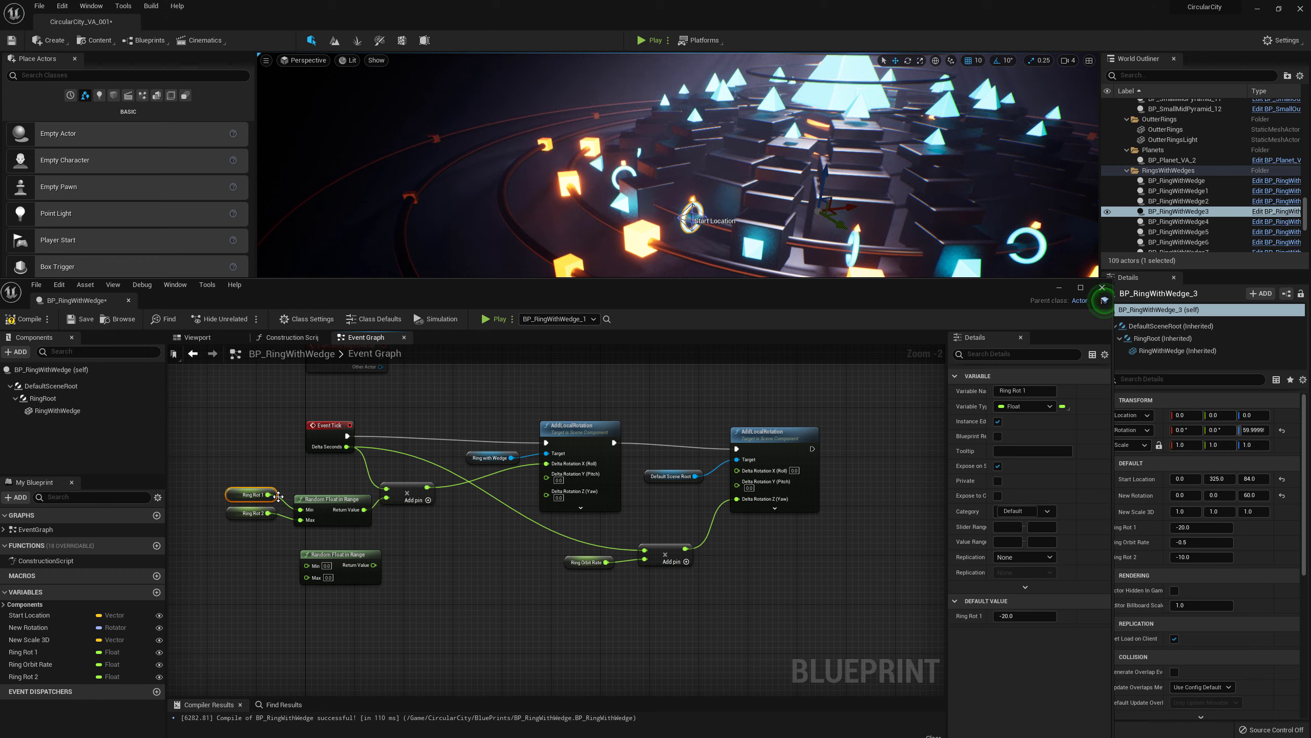
- Delete the unconnected second Random Float in Range node
left_click(345, 555)
key("Delete")
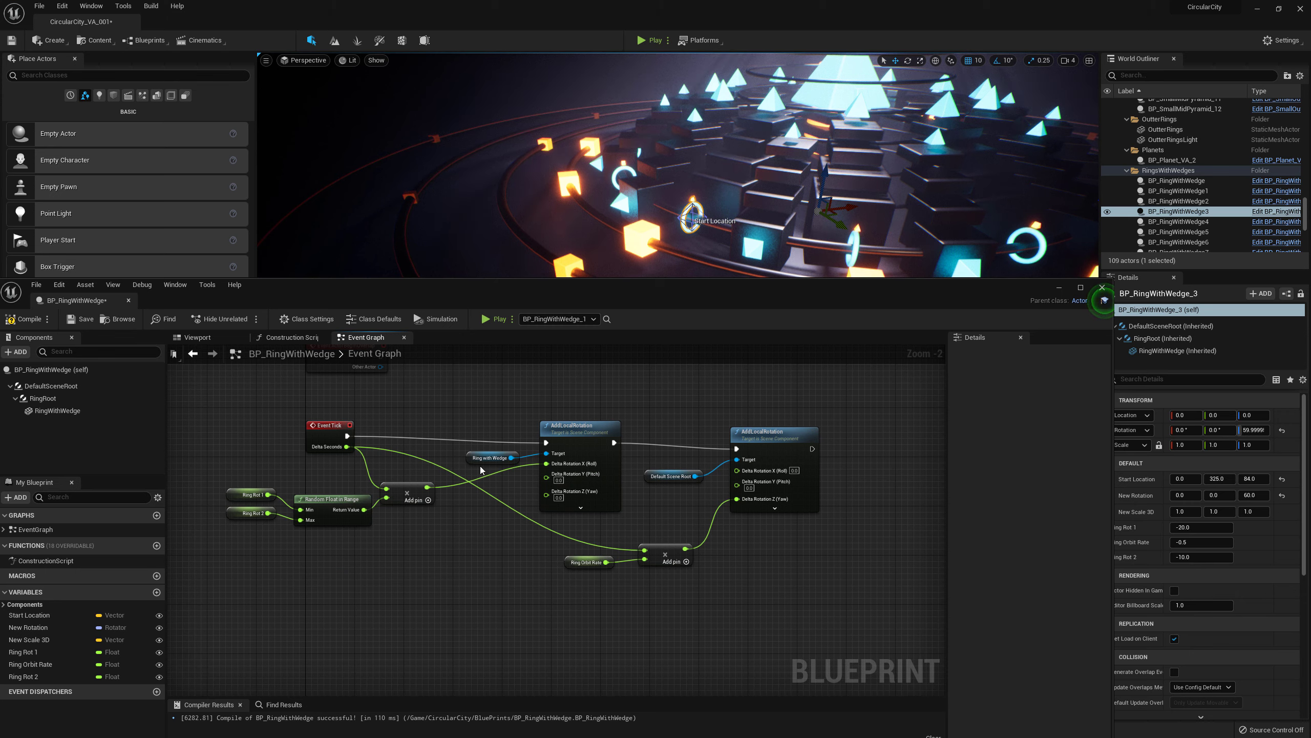
- Try adding another RingWithWedge reference to the Event Graph, look at the actions its pin offers, and delete the reference
left_click(59, 412)
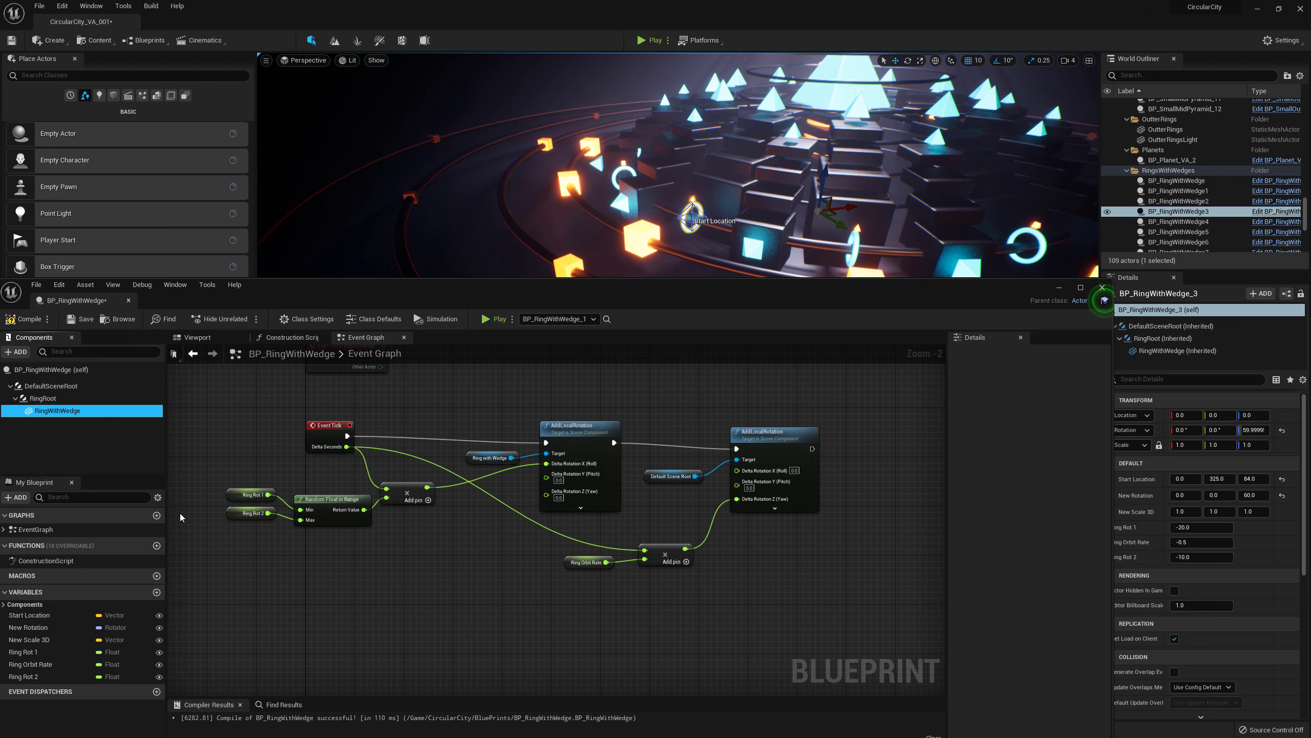
left_click_drag(373, 579, 373, 578)
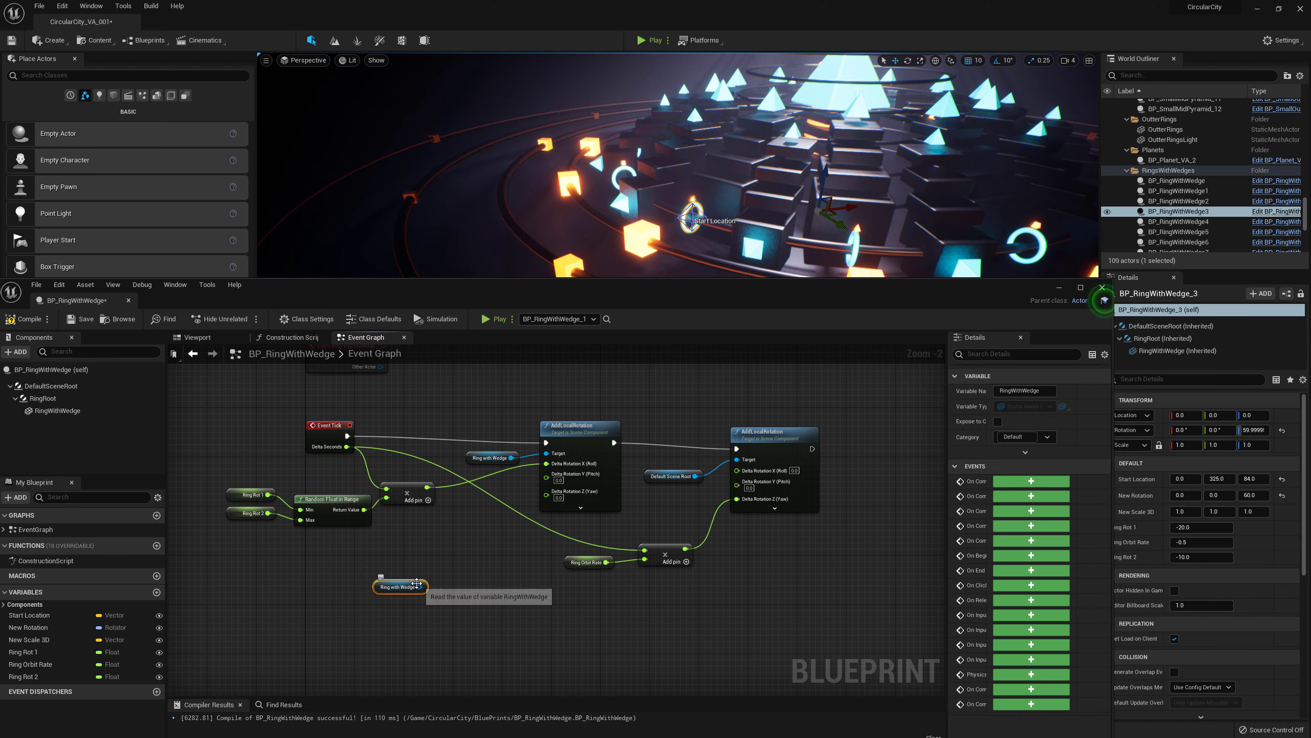
right_click(419, 590)
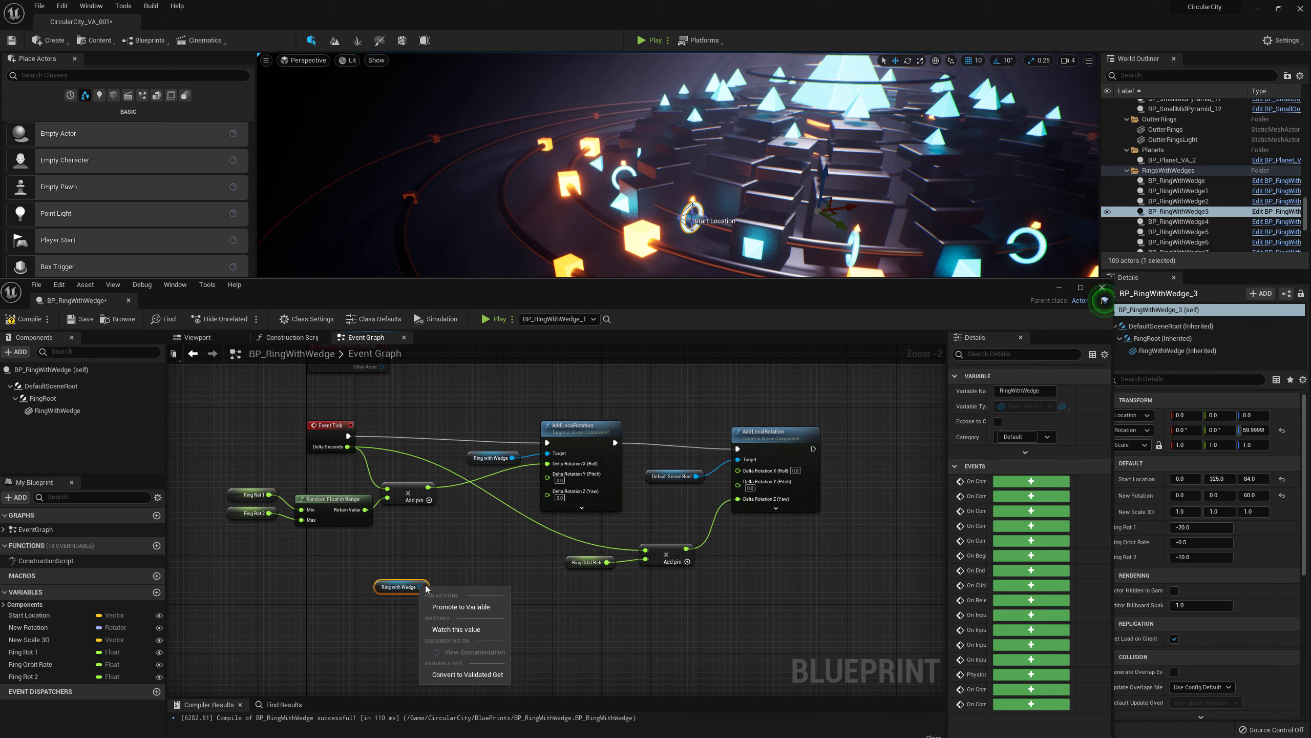
left_click(429, 592)
left_click_drag(429, 589, 451, 584)
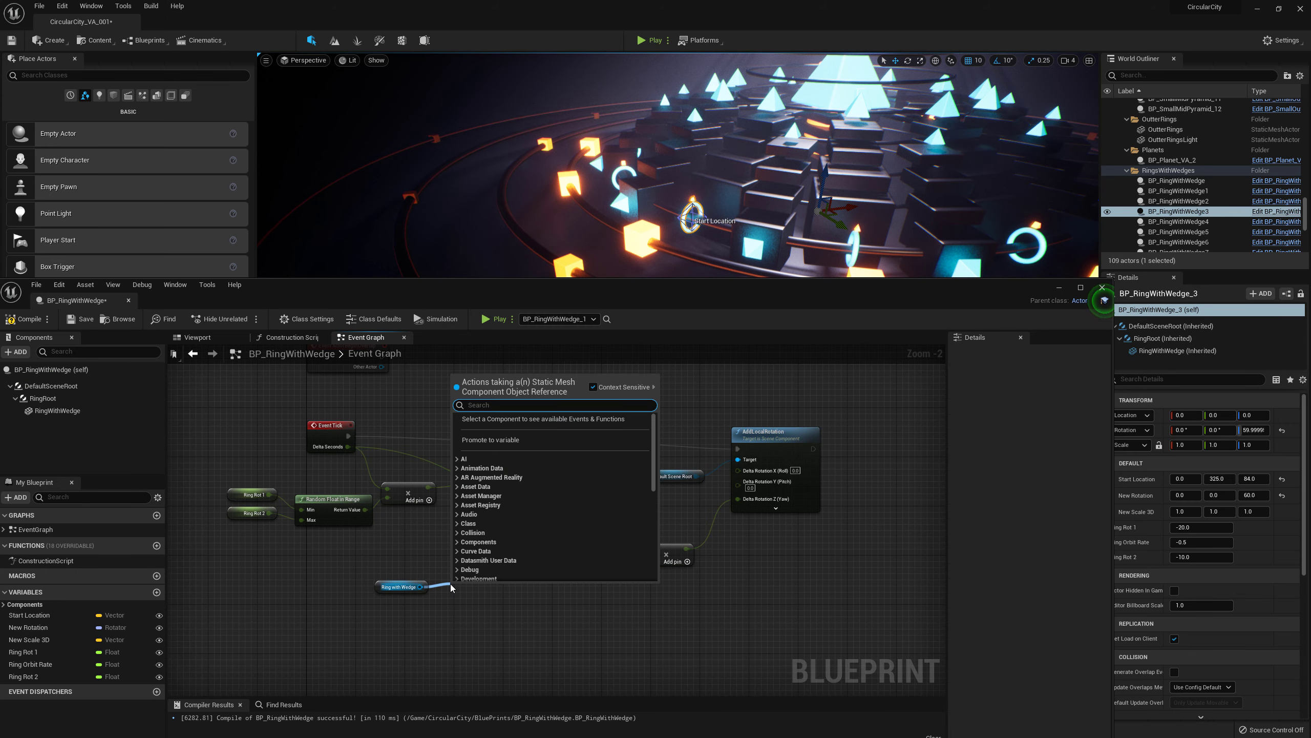
left_click(477, 617)
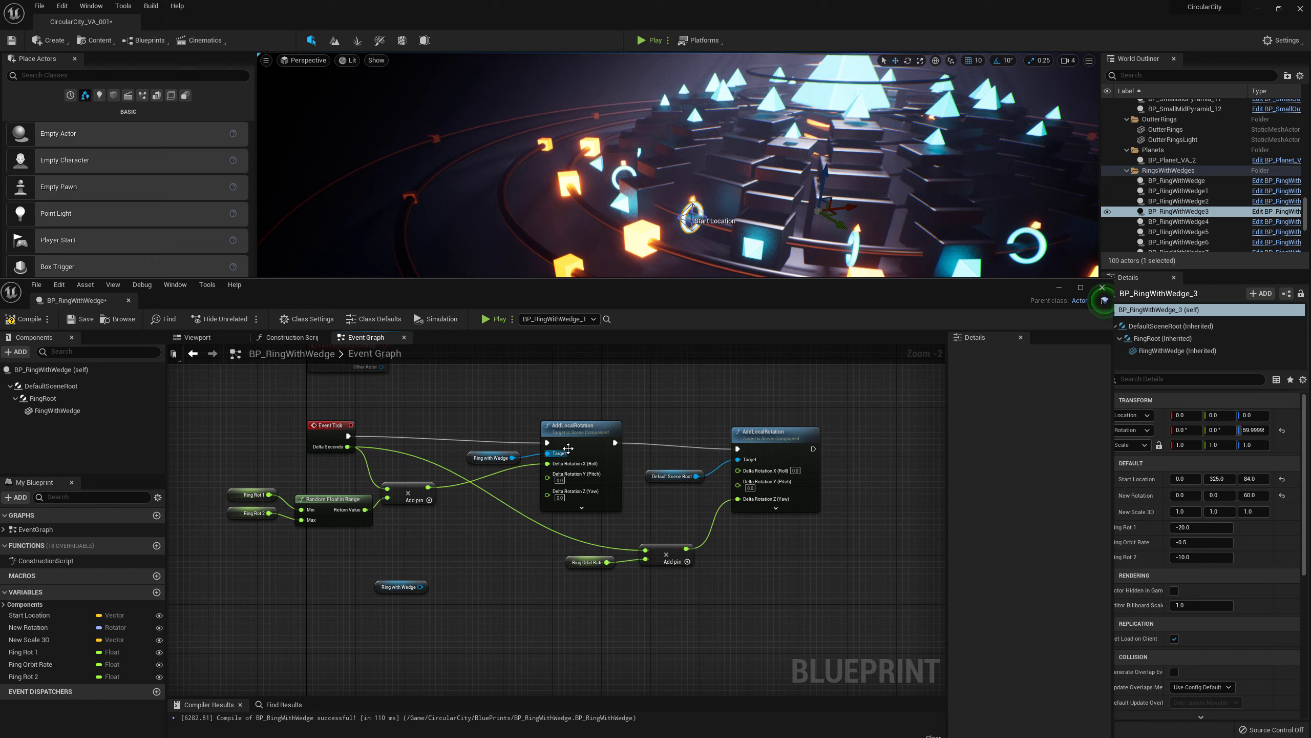
left_click(380, 587)
key("Delete")
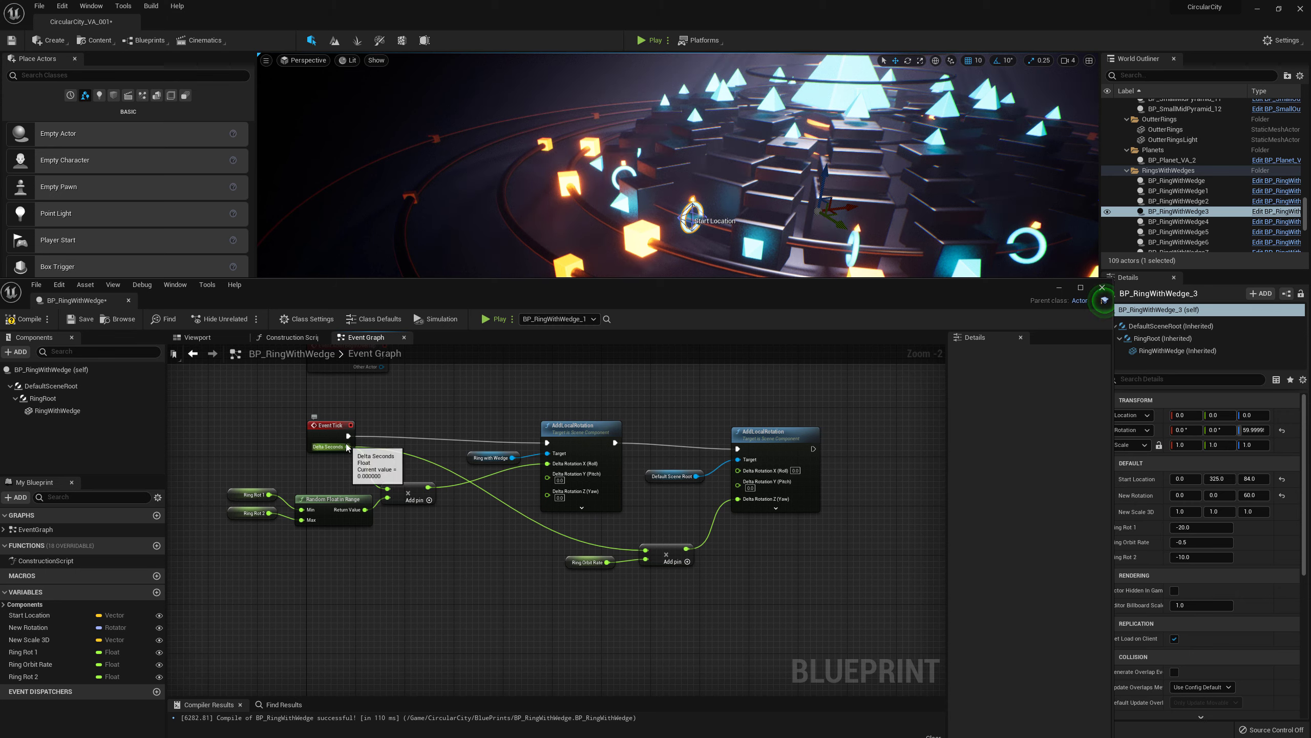
- Add a Multiply node fed by Event Tick's Delta Seconds and place it below the existing nodes
left_click_drag(349, 445, 494, 539)
left_click(478, 567)
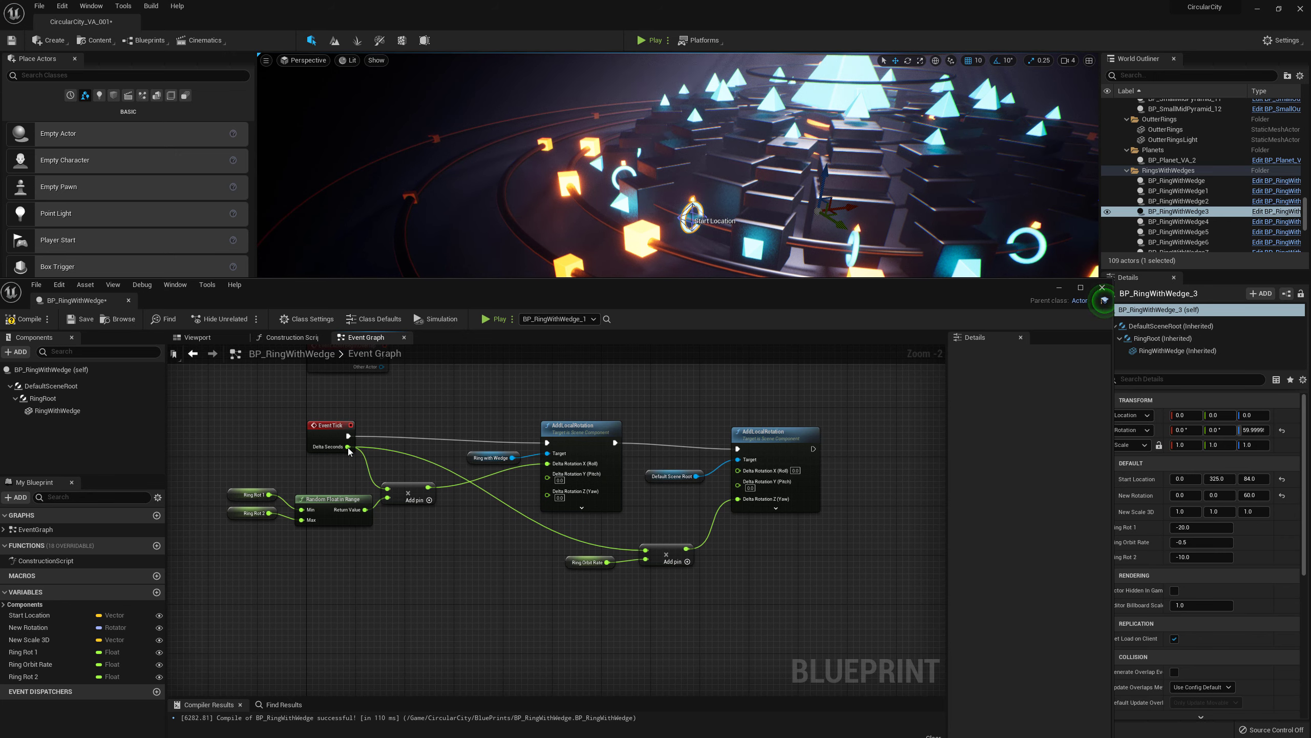
left_click_drag(348, 446, 477, 541)
type("u")
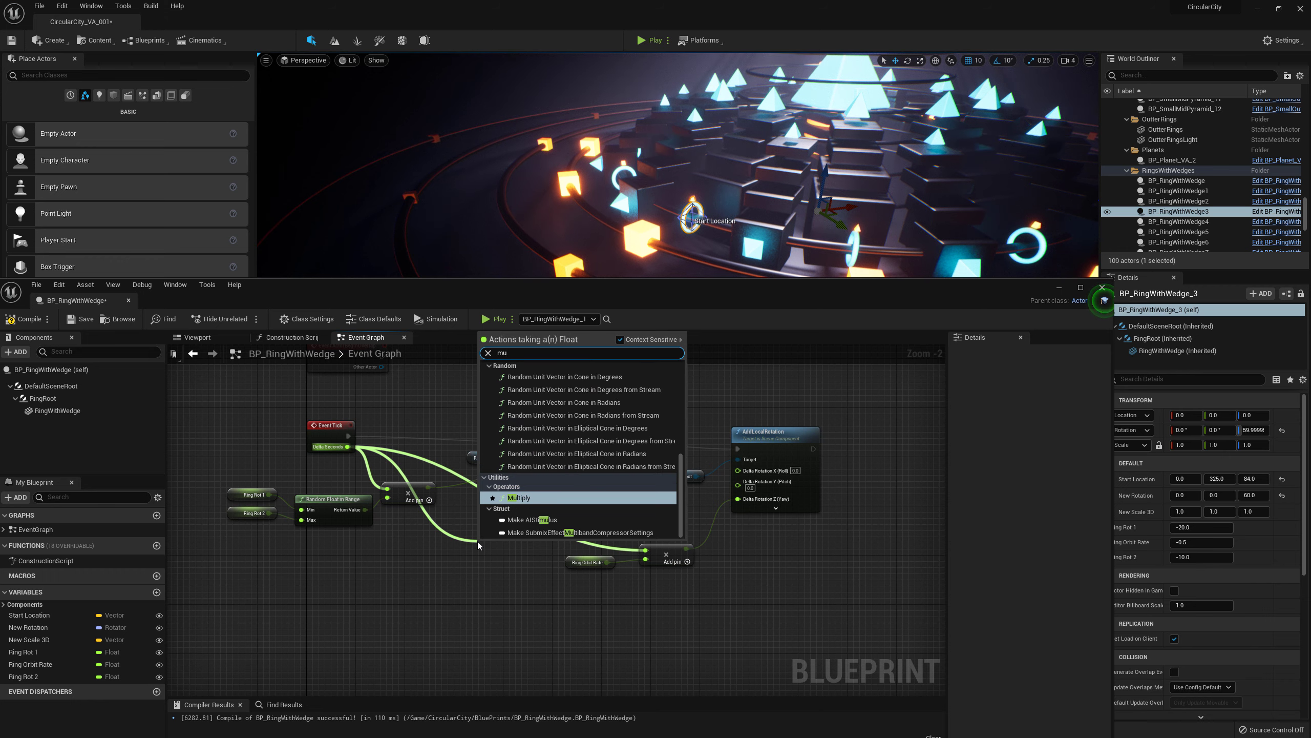
left_click(526, 499)
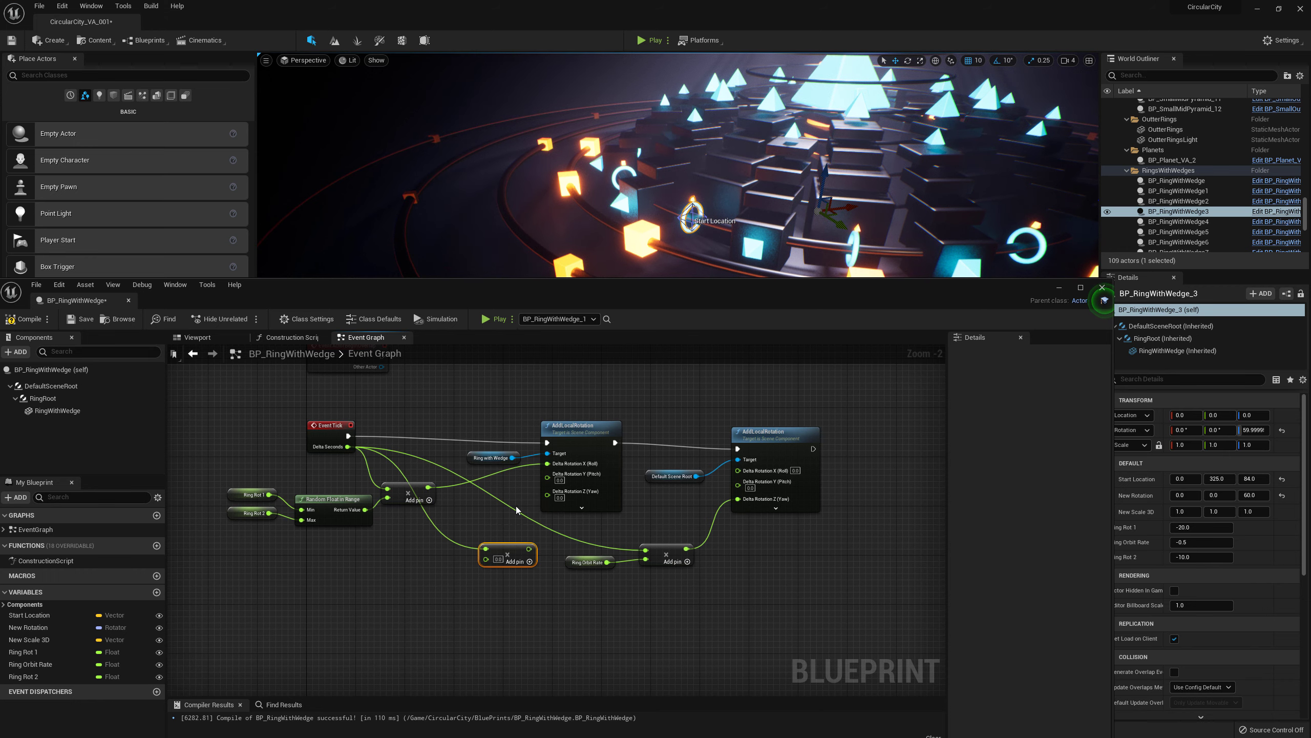
left_click_drag(505, 553, 512, 585)
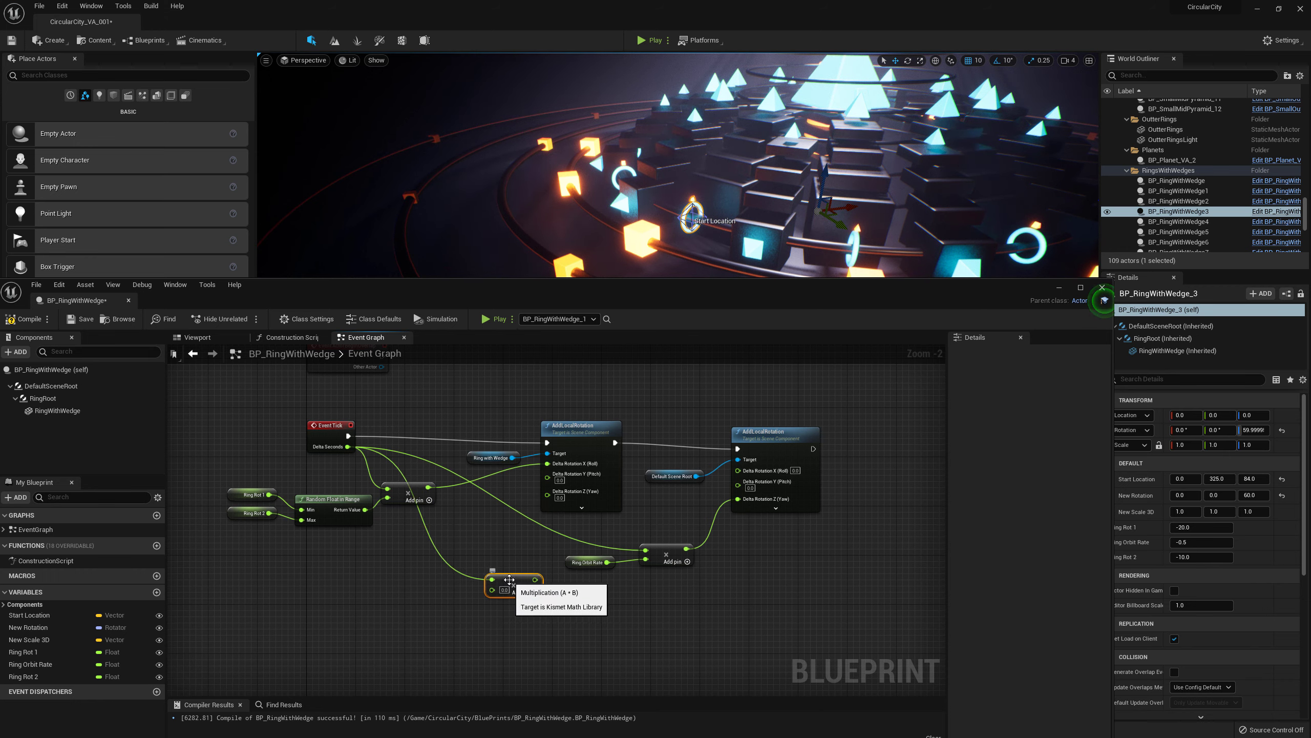
- Add a Multiply node to the Event Graph fed by Delta Seconds, look at its second input's pin actions, and delete the node
right_click(498, 574)
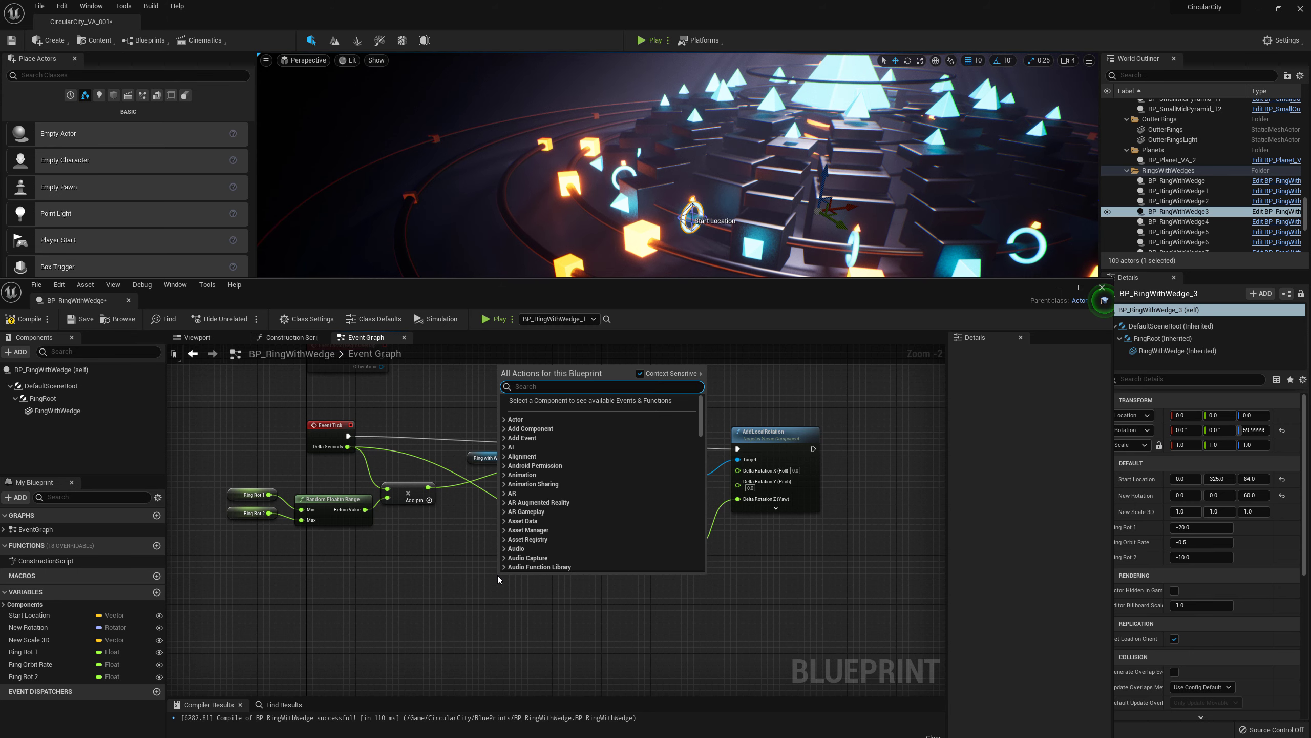
type("mu")
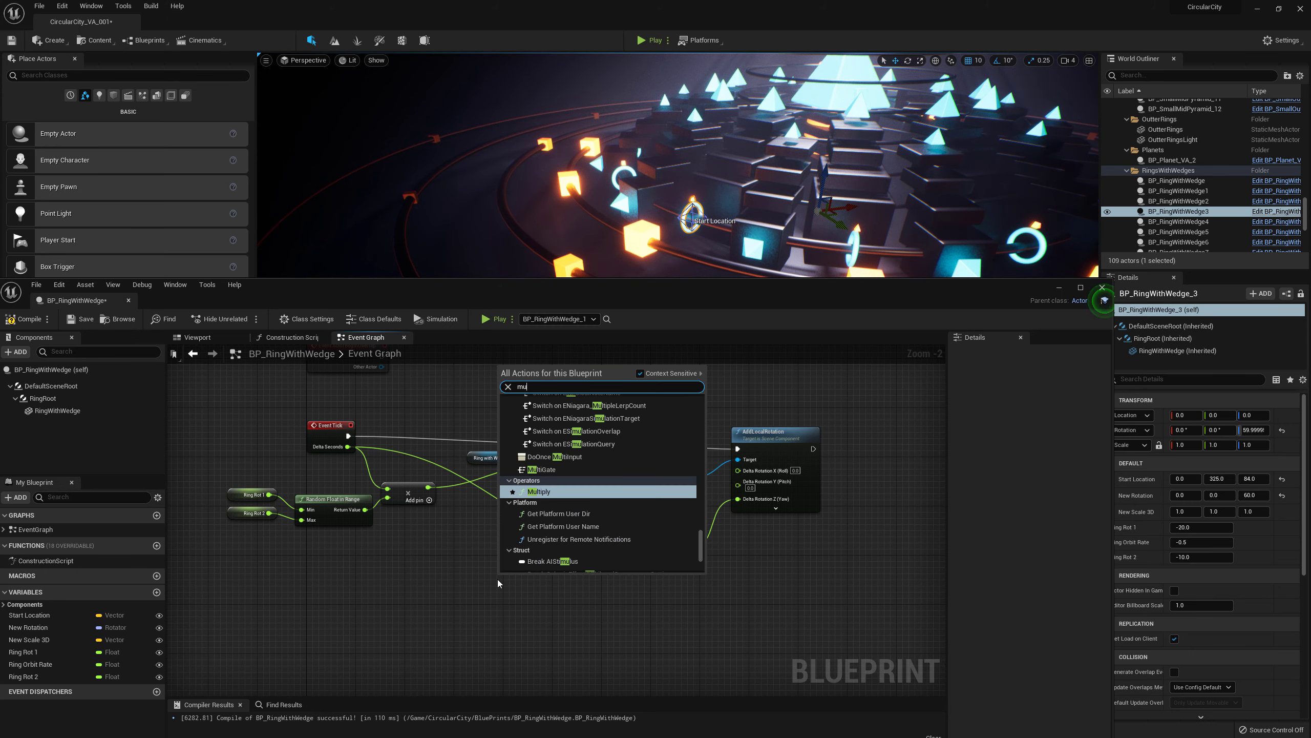
left_click(539, 491)
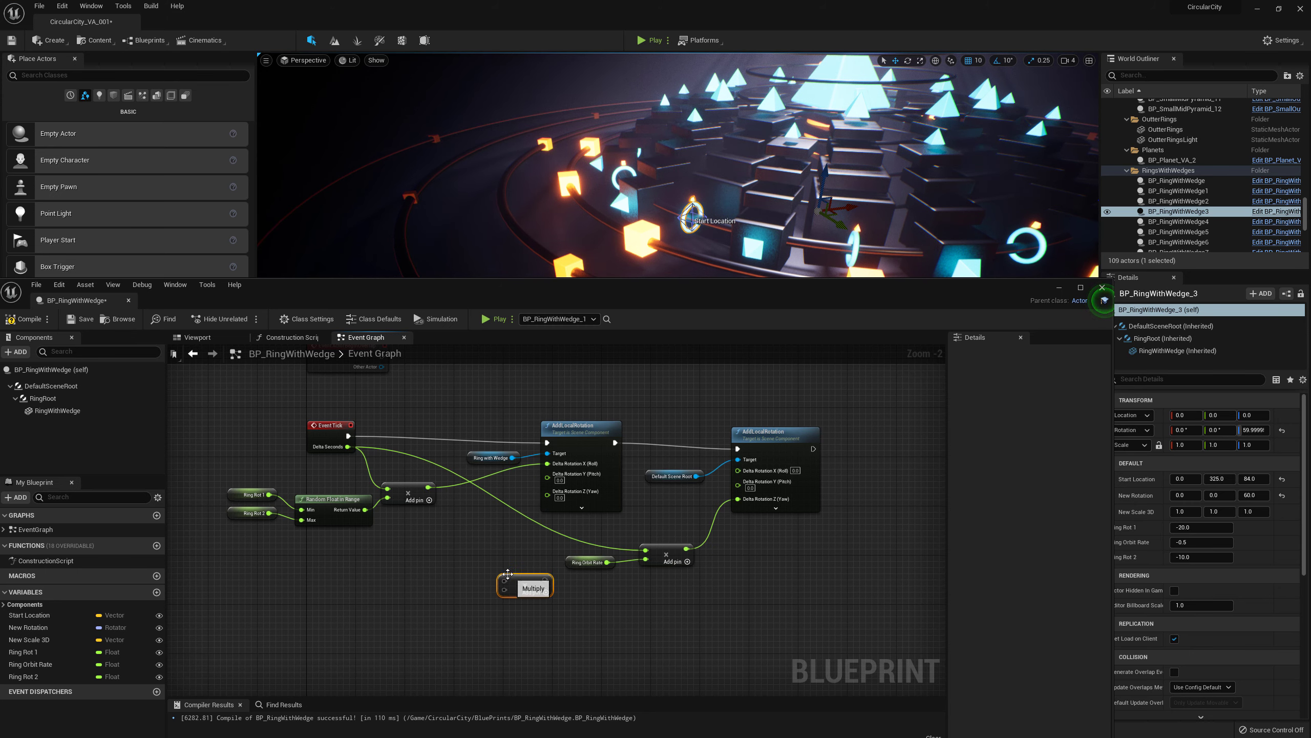
left_click_drag(348, 446, 505, 580)
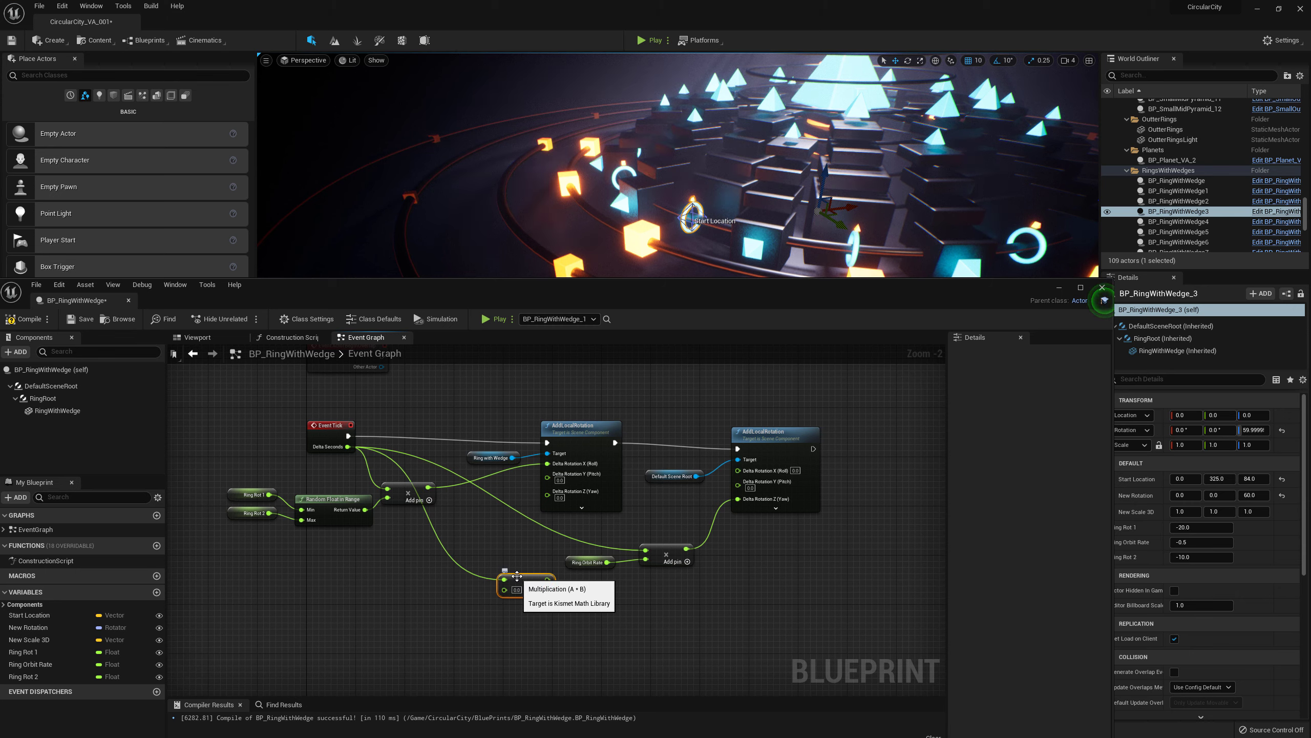
right_click(506, 591)
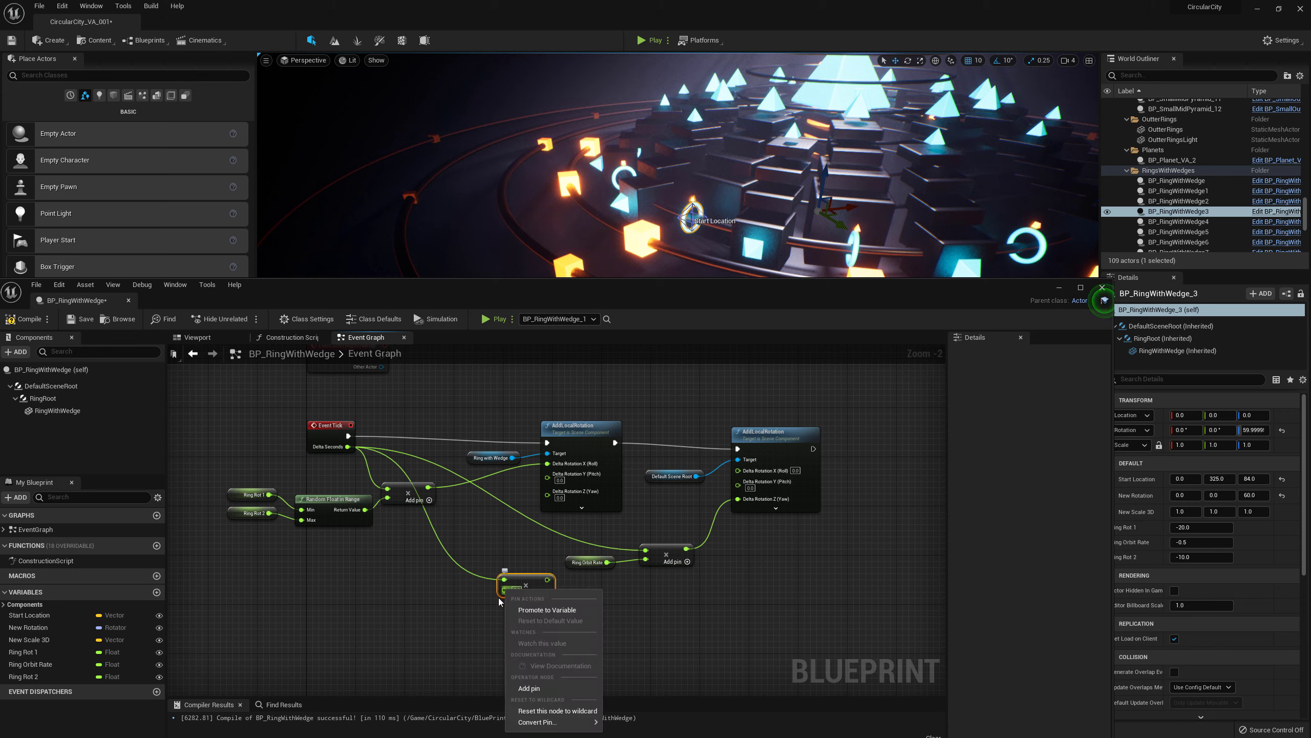
left_click(486, 603)
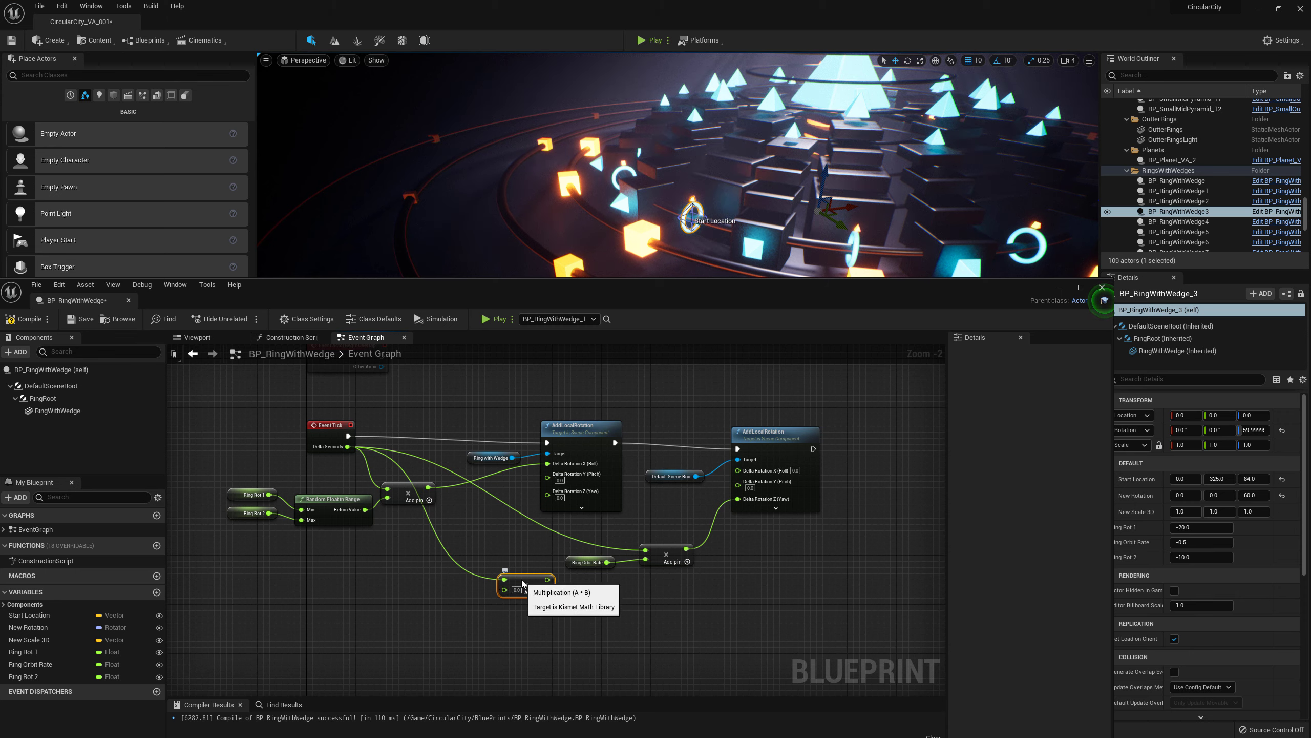
key("Delete")
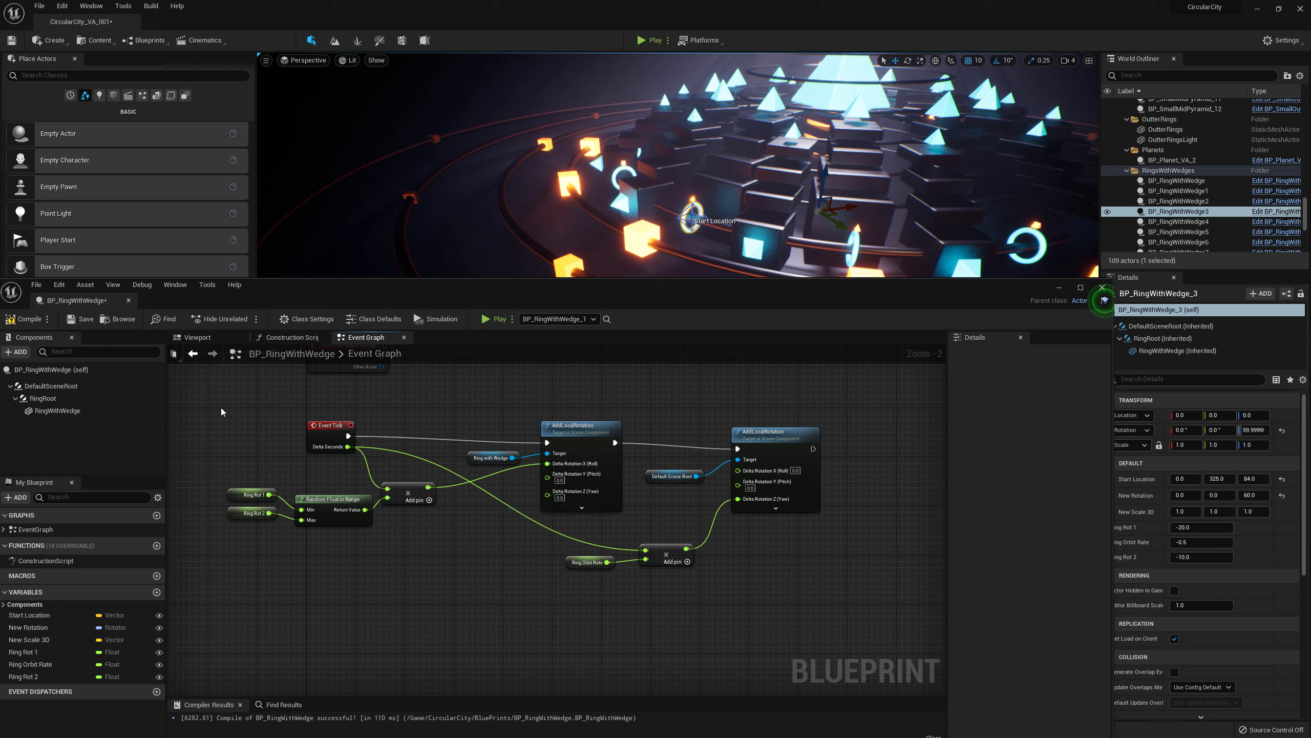
- Inspect the default values of Ring Orbit Rate, Ring Rot 1 and Ring Rot 2 beside the selected ring's exposed settings
left_click(602, 565)
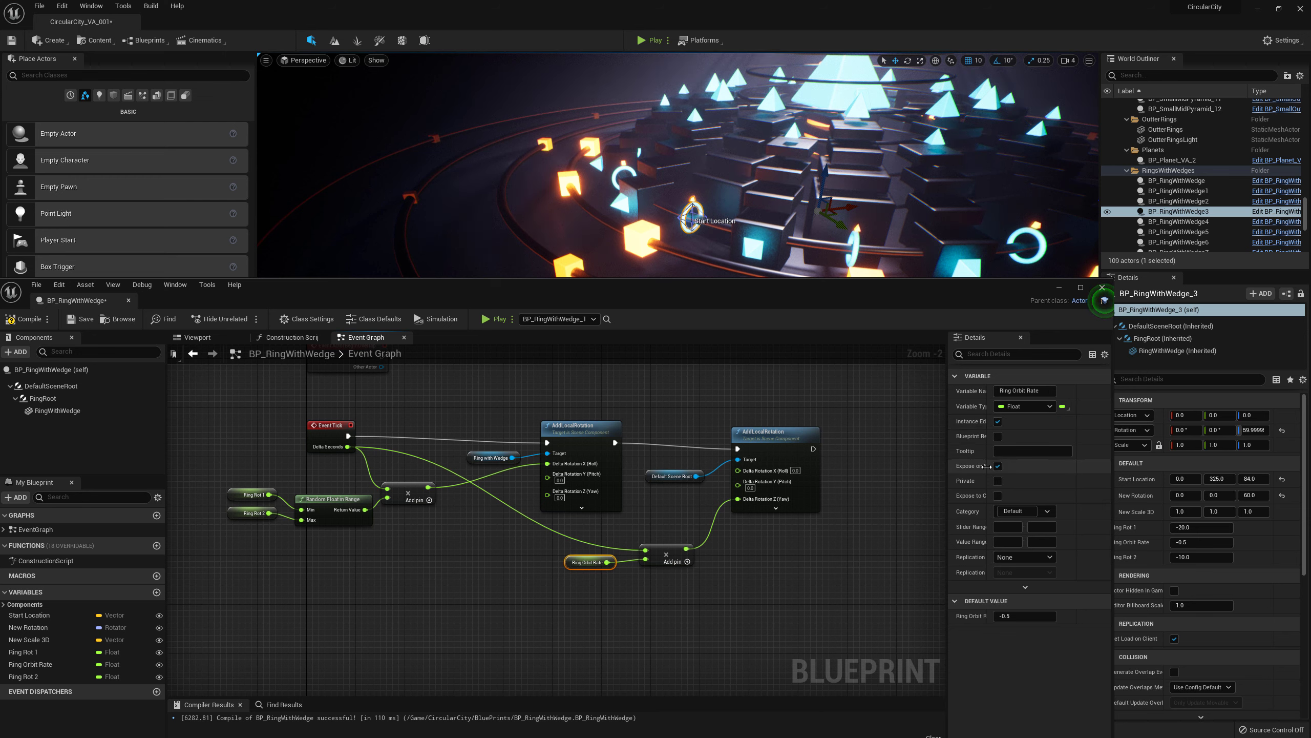
left_click_drag(989, 464, 1005, 469)
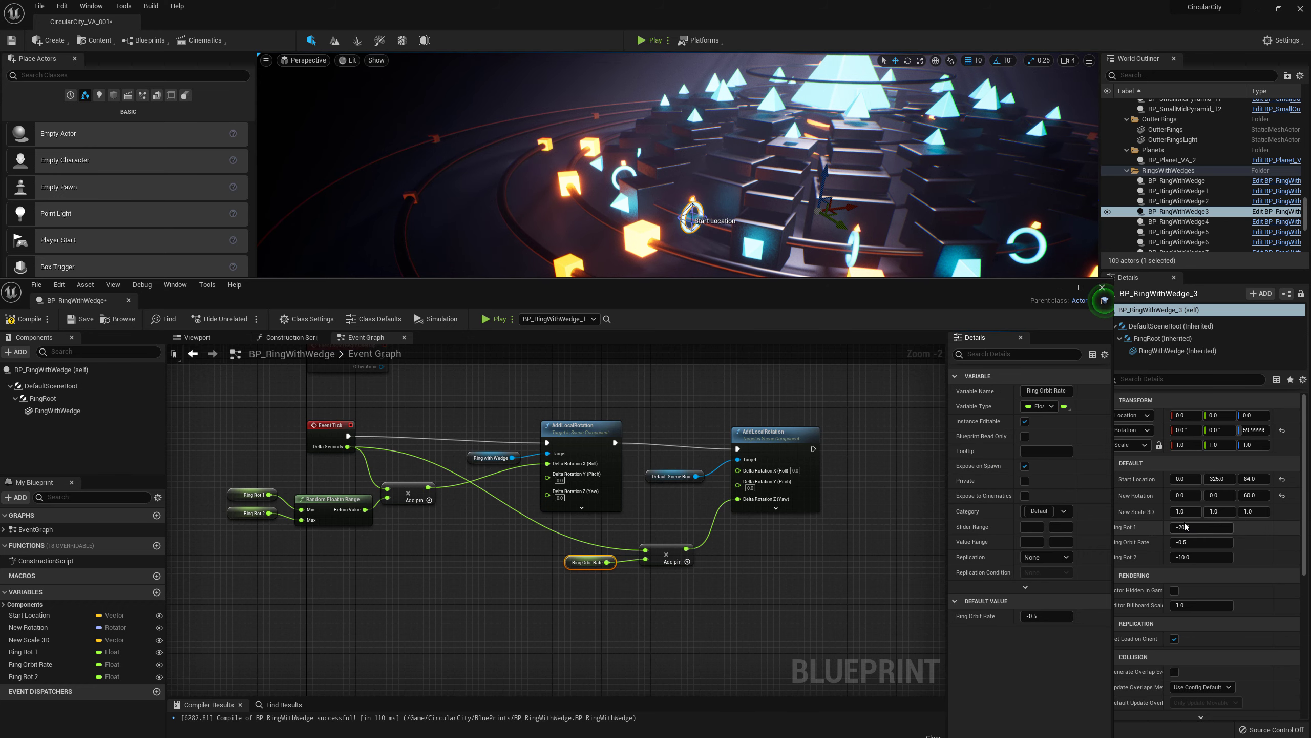
left_click_drag(909, 298, 887, 263)
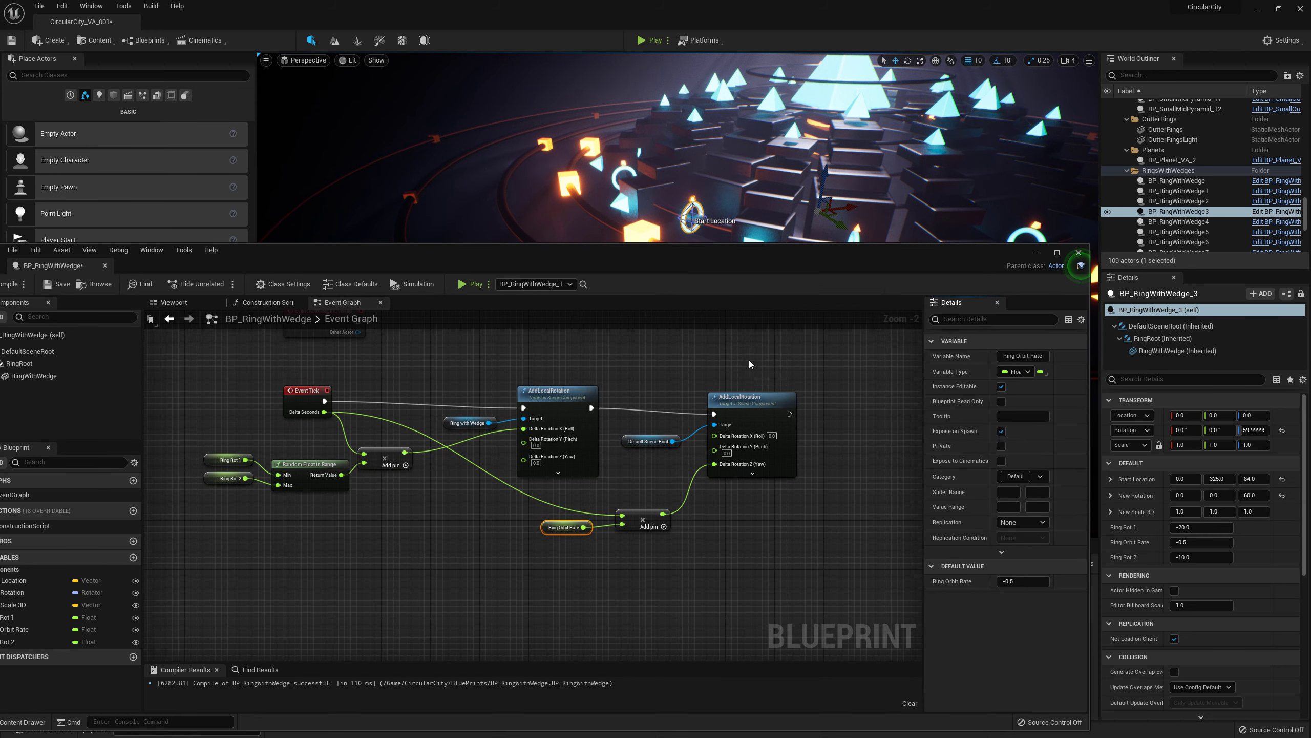
left_click(231, 457)
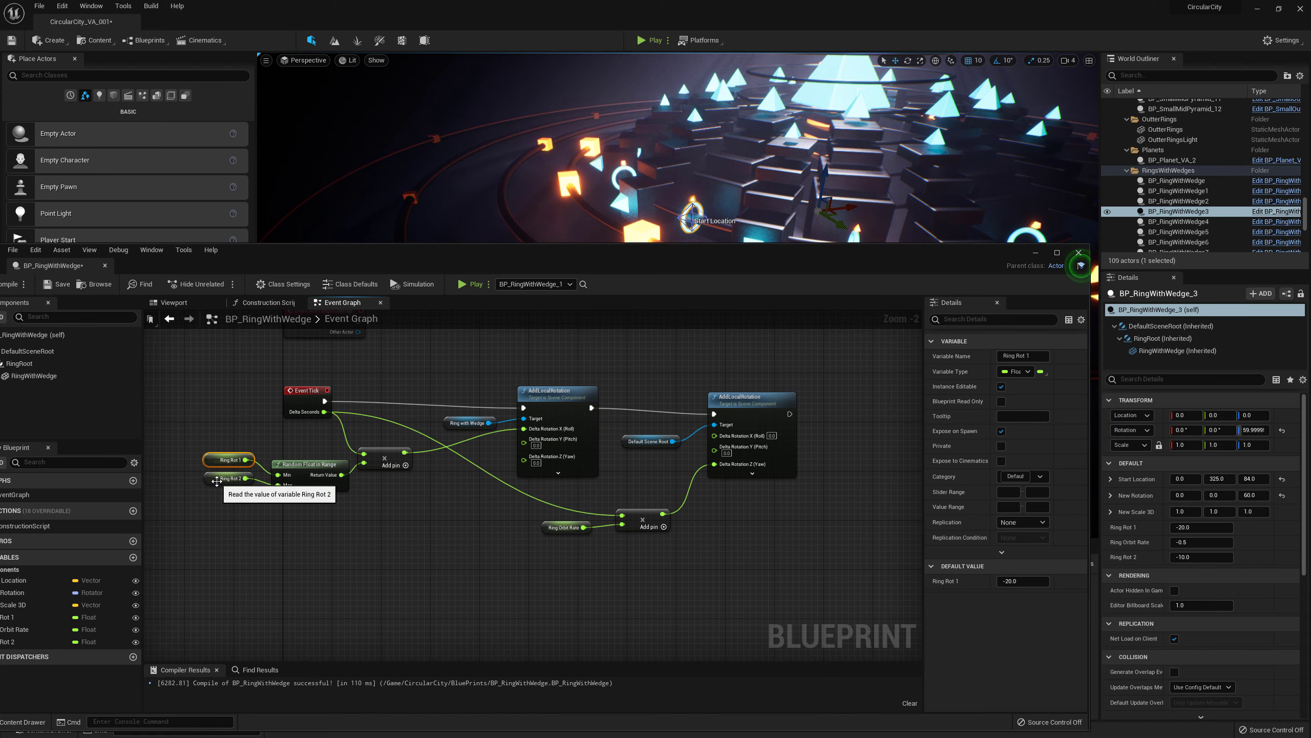
left_click(227, 478)
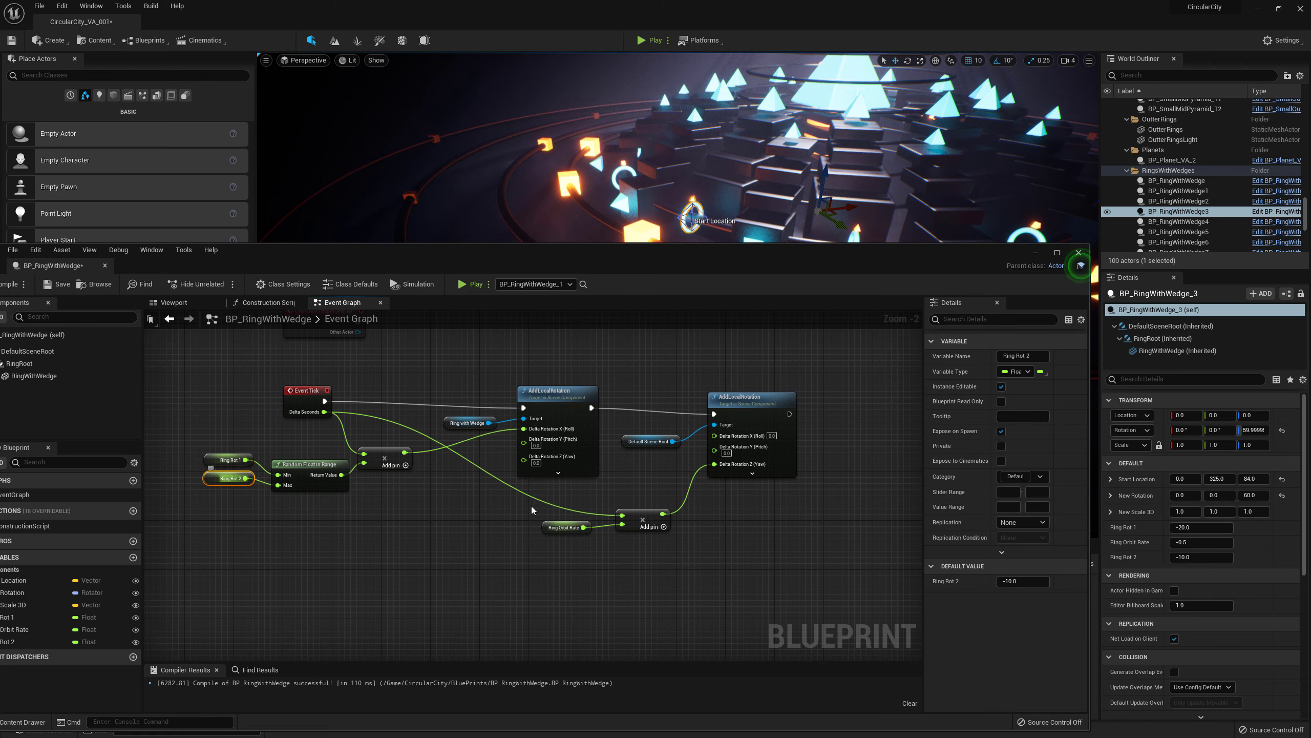
left_click(552, 529)
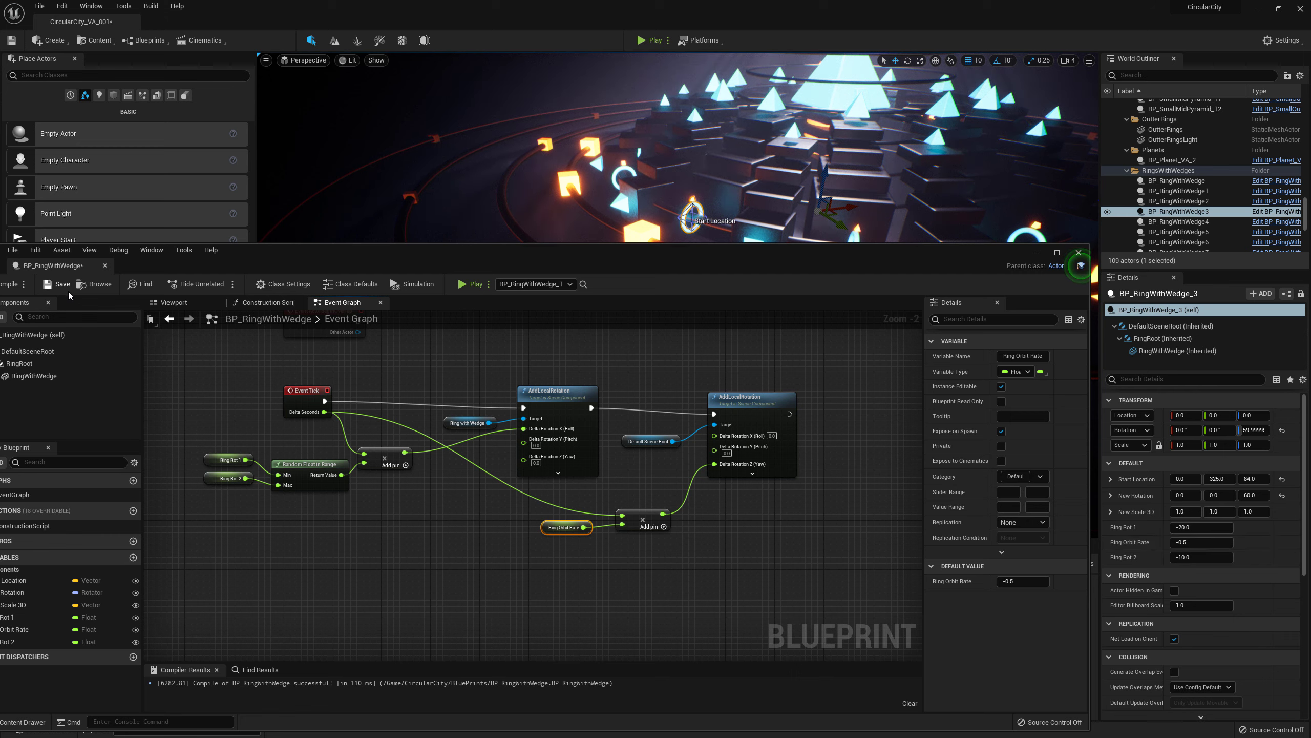
- Compile and save the BP_RingWithWedge blueprint and close its editor window
left_click(211, 250)
left_click_drag(359, 254, 441, 259)
left_click(139, 290)
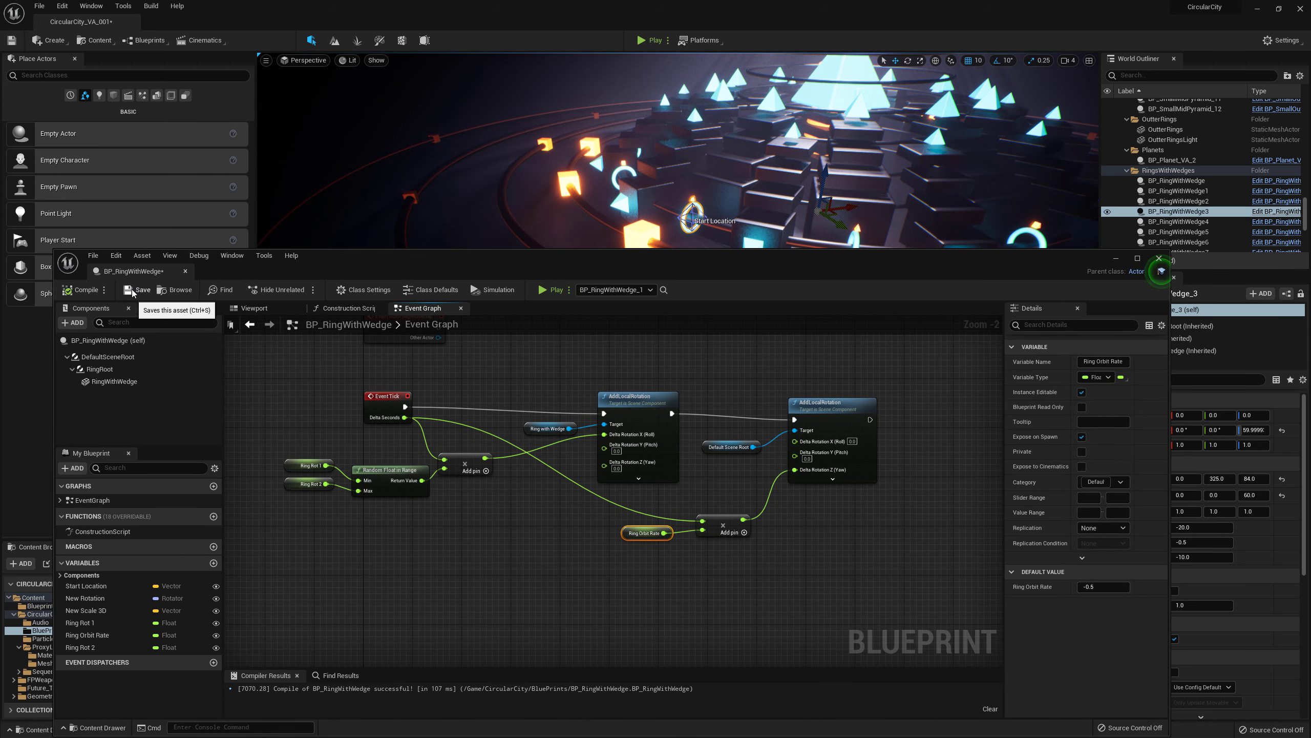
left_click(1159, 258)
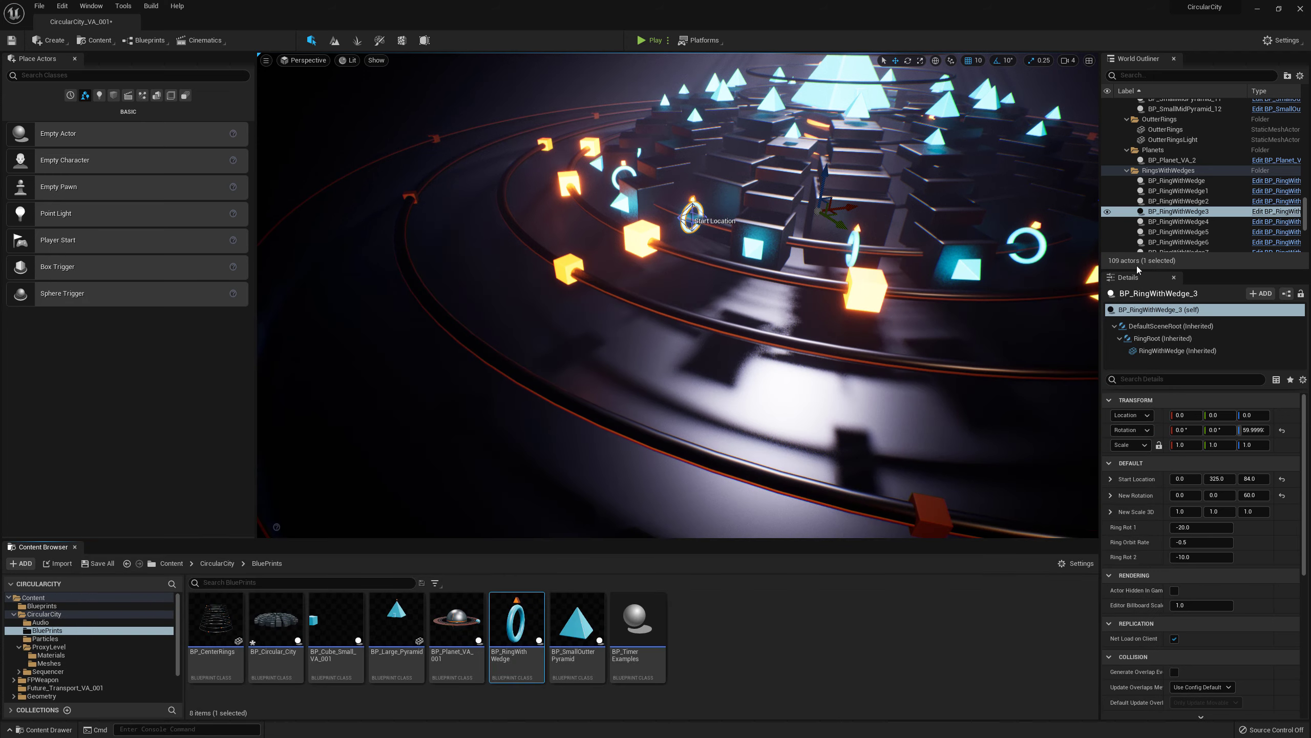
- Compare the exposed rotation settings of BP_RingWithWedge2 and BP_RingWithWedge1 in the level and play the level
key("w")
right_click_drag(712, 357, 744, 321)
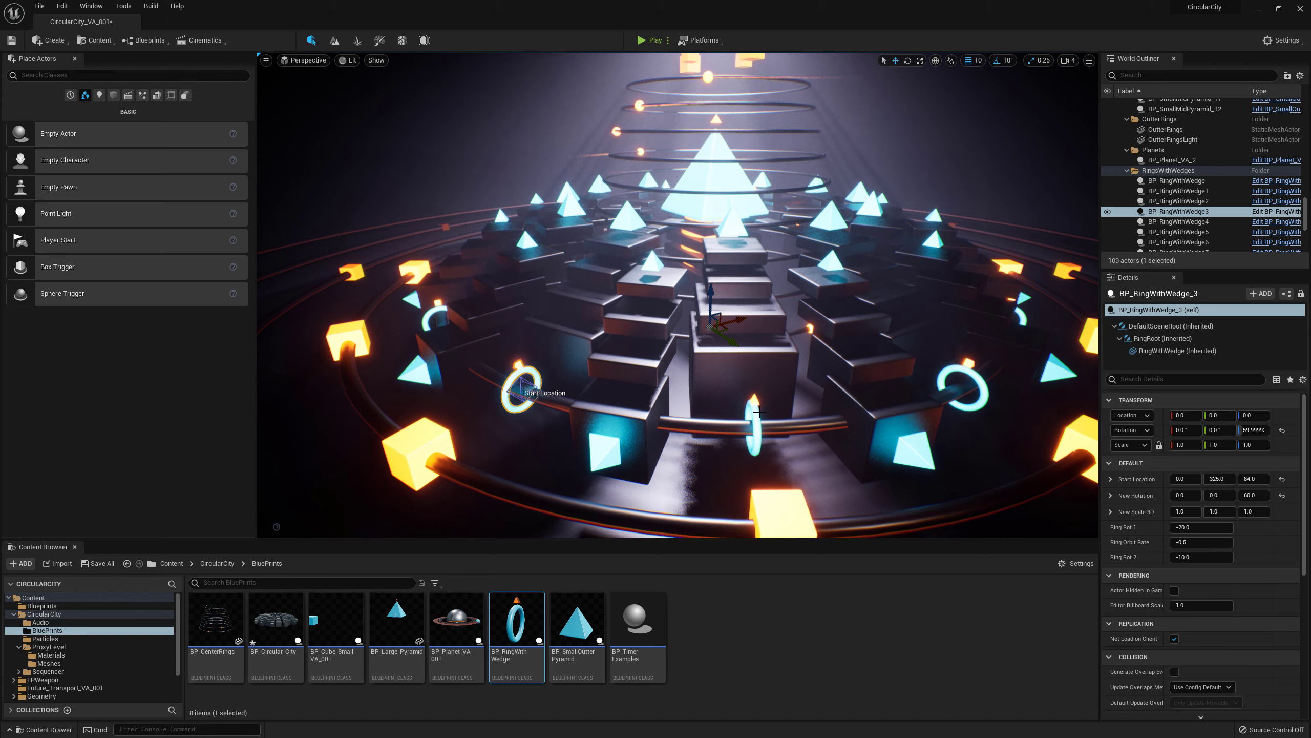
left_click(1179, 201)
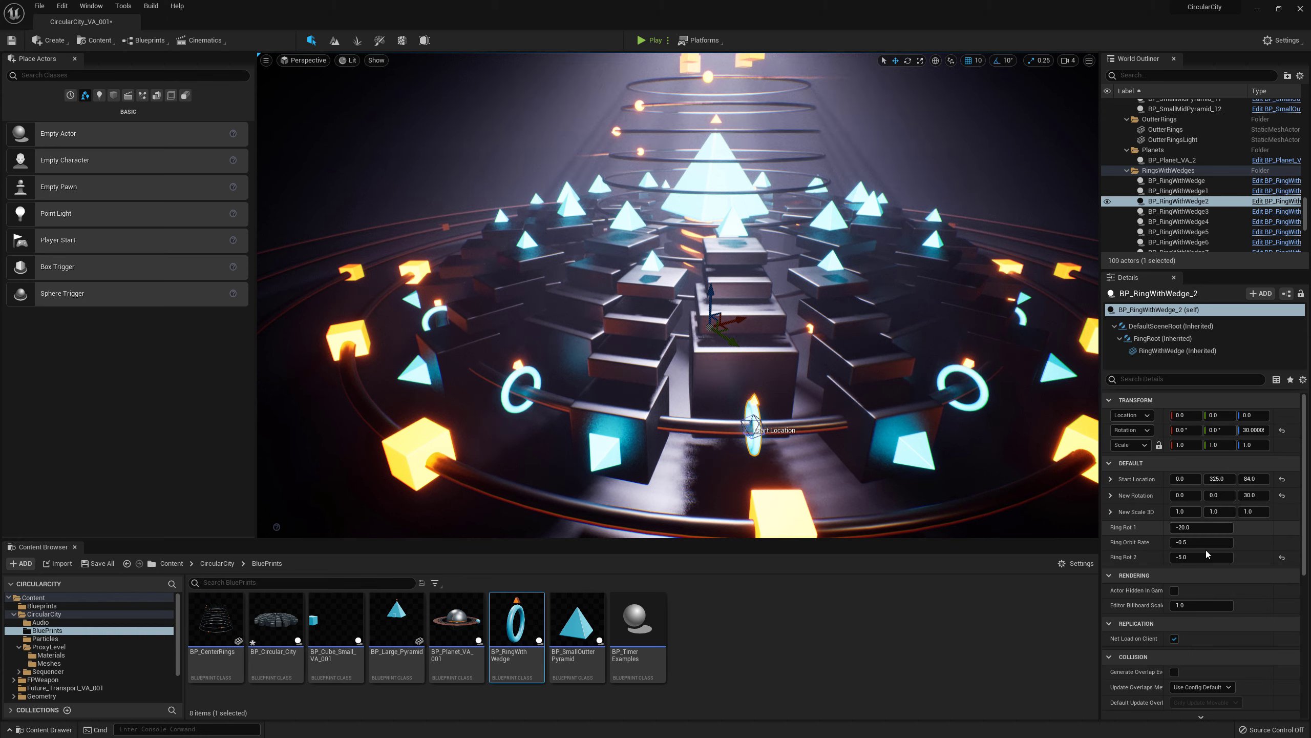
left_click(956, 386)
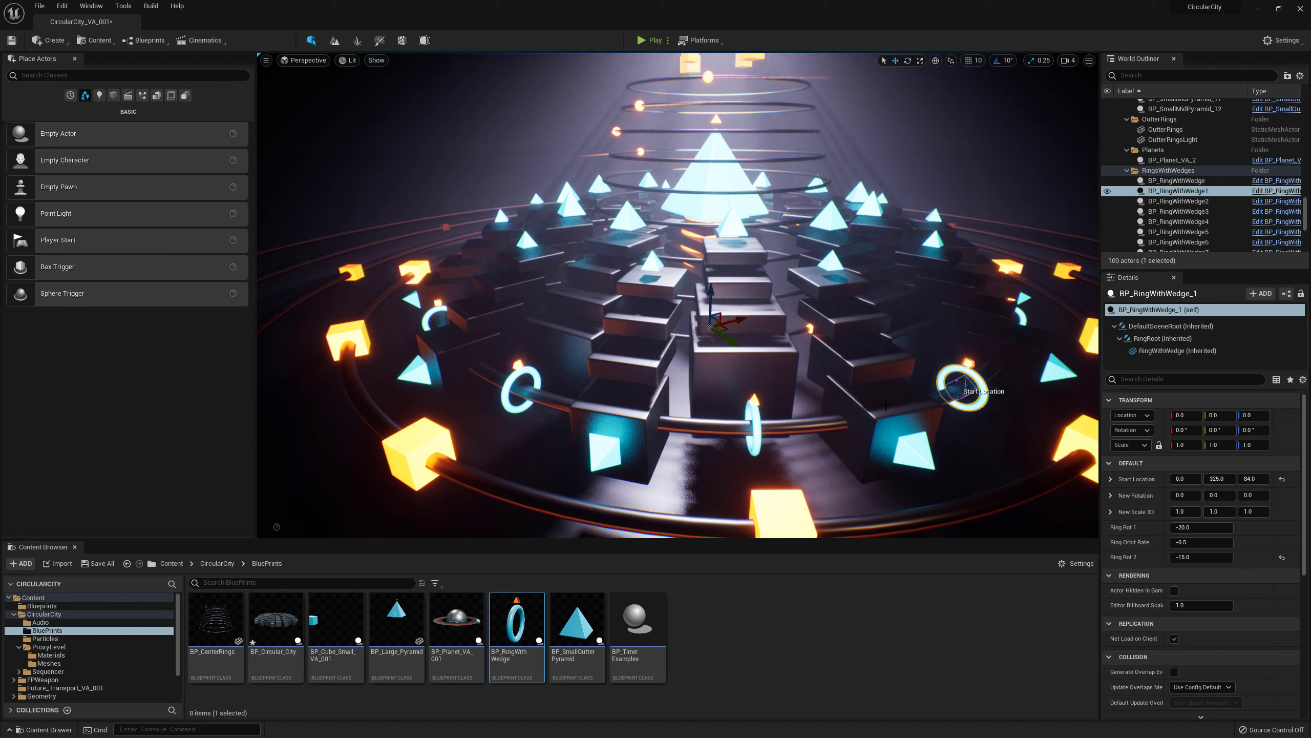
mouse_move(688, 410)
left_mouse_down()
mouse_move(695, 397)
mouse_move(693, 413)
left_mouse_up()
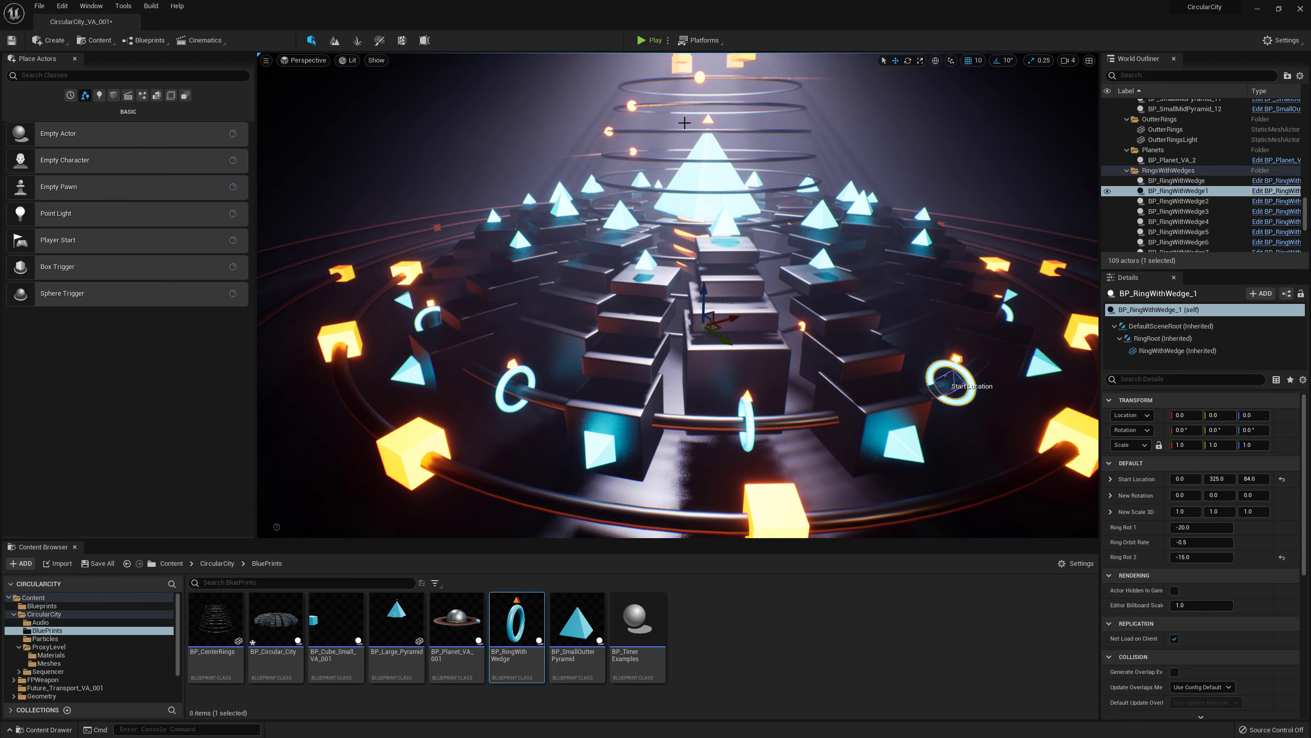
left_click(642, 43)
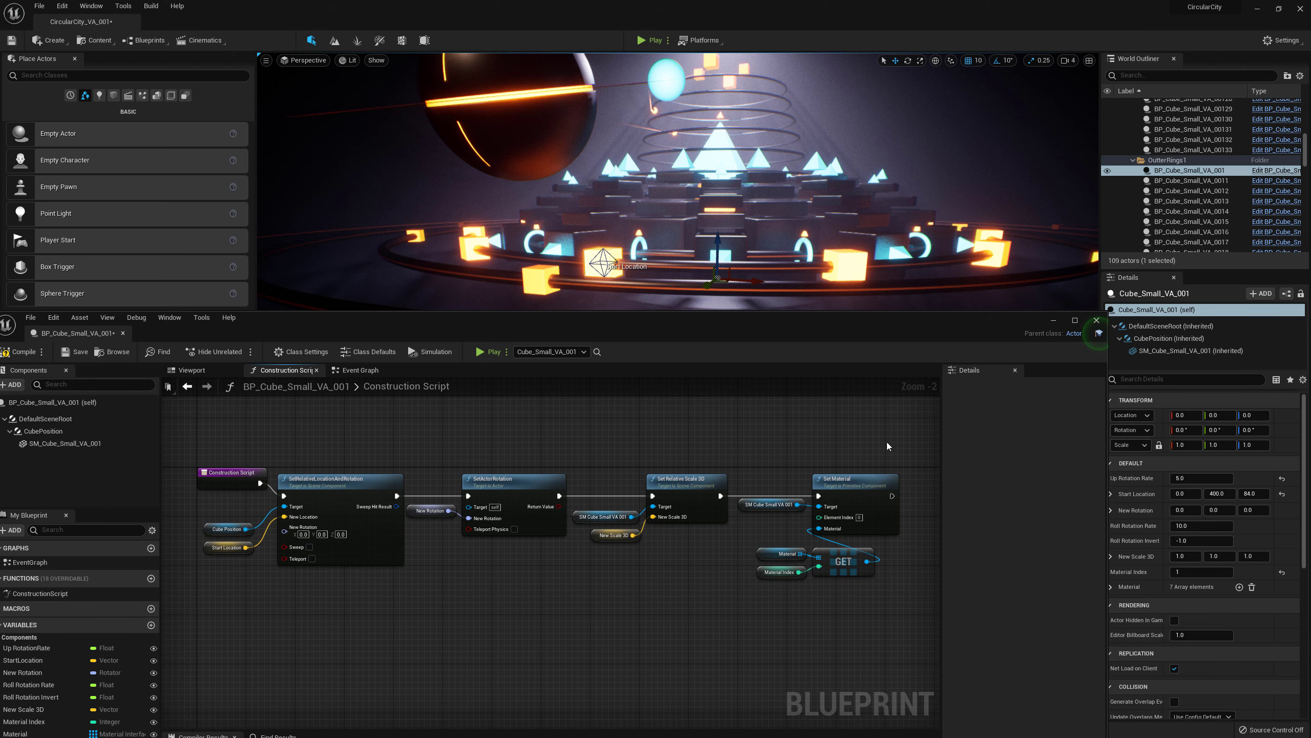
- Add an SM_Cube_Small_VA_001 reference with a Set Material node below the existing nodes of BP_Cube_Small_VA_001's Construction Script and align the two
left_click_drag(850, 317, 827, 322)
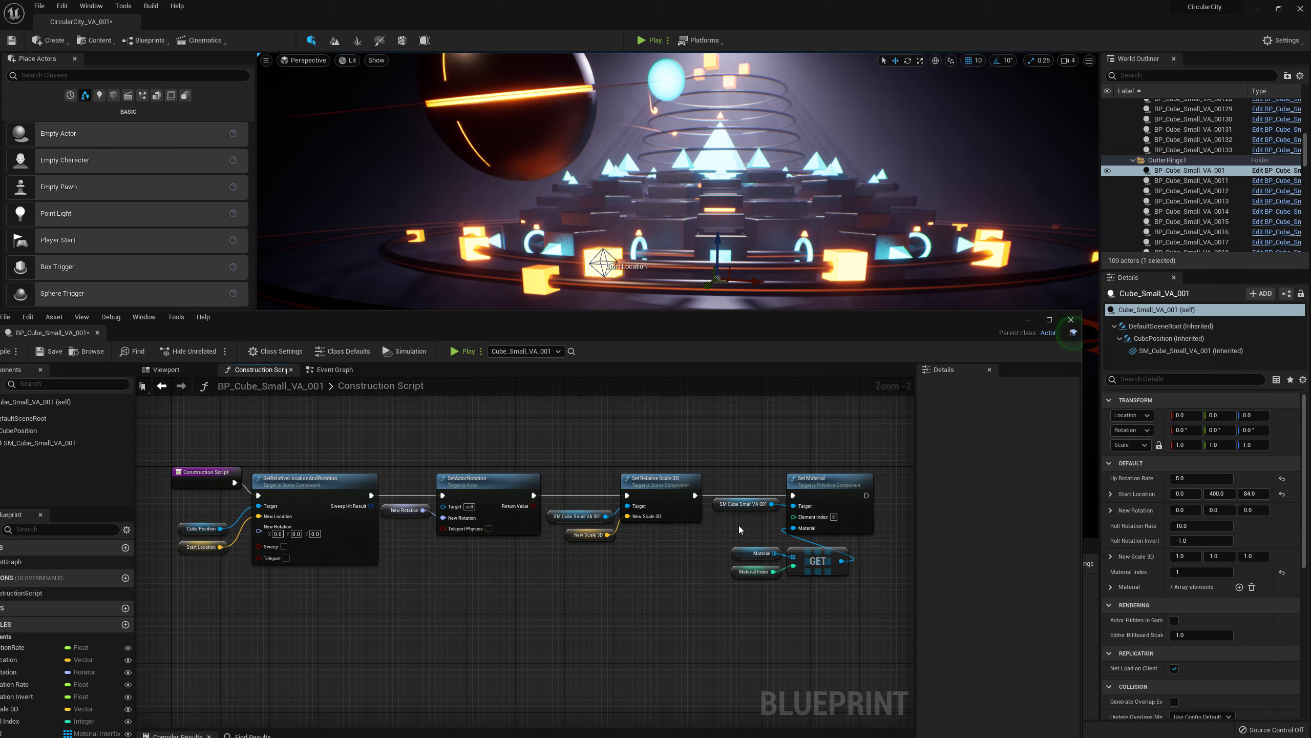
right_click_drag(738, 525, 751, 490)
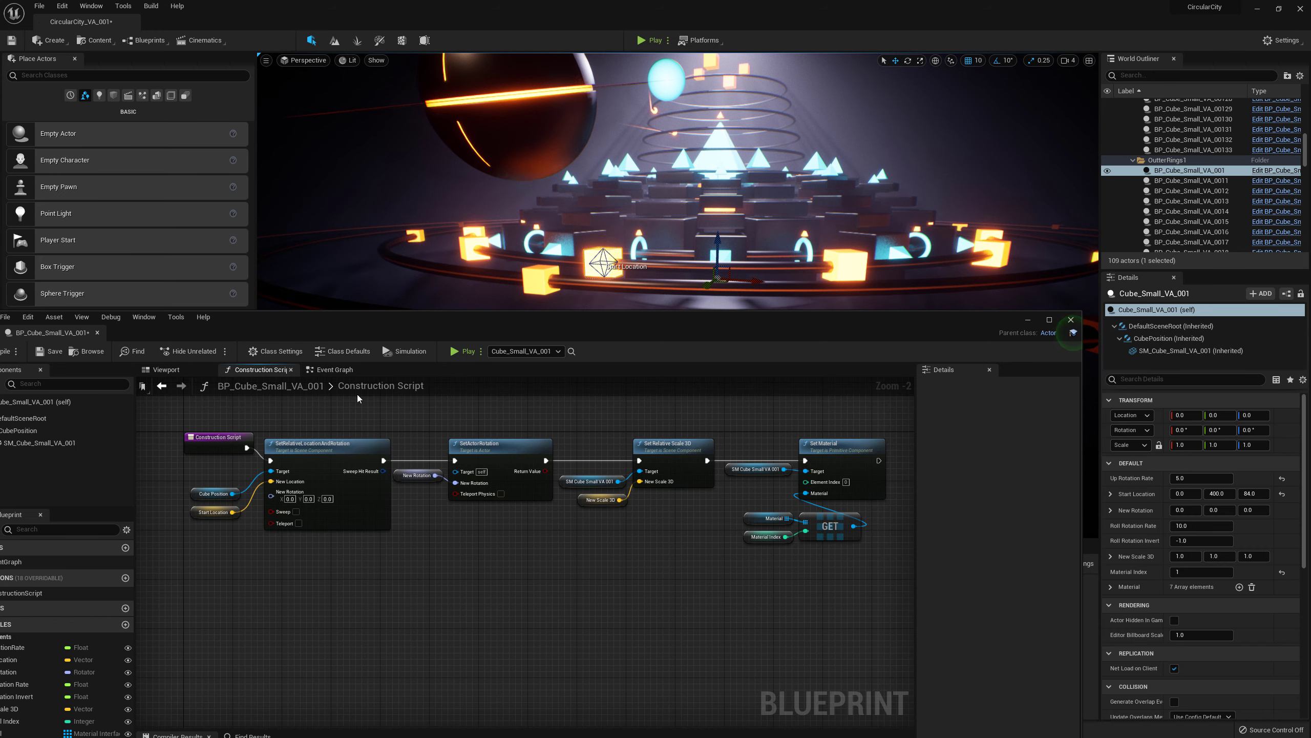
left_click_drag(363, 318, 406, 319)
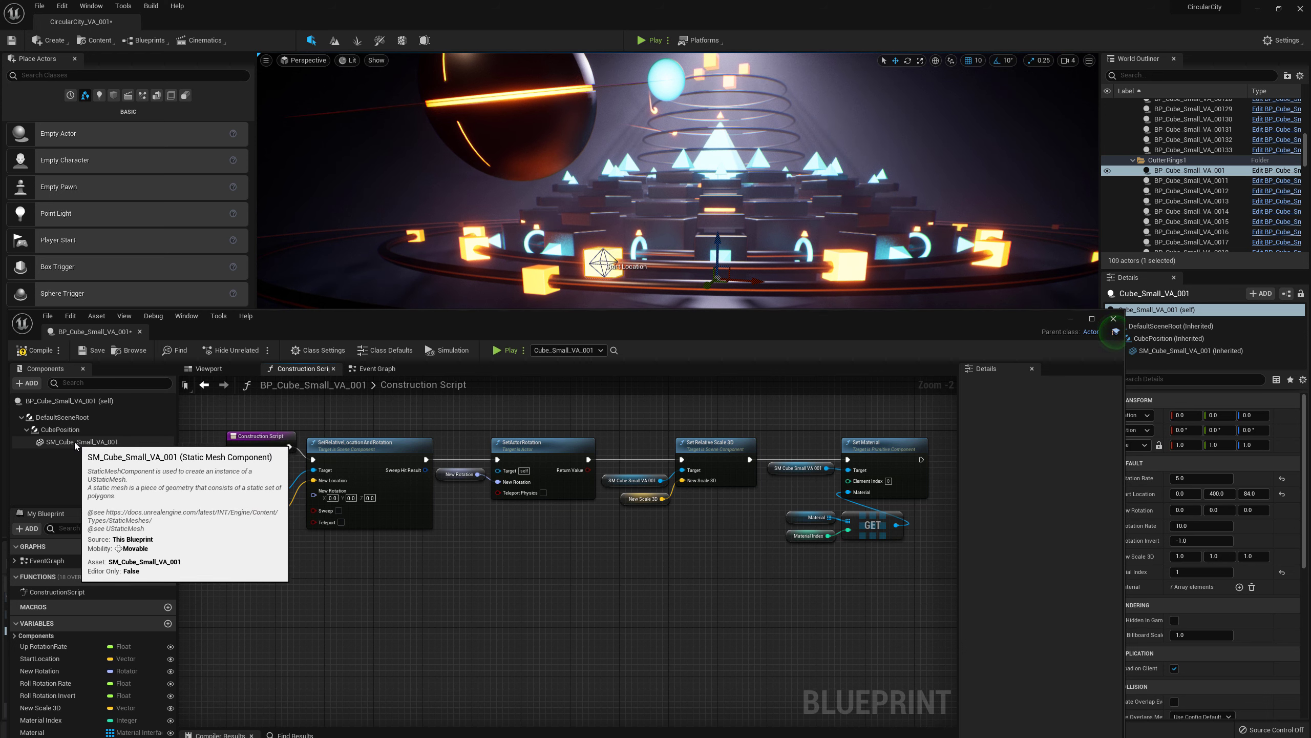
left_click_drag(75, 442, 548, 599)
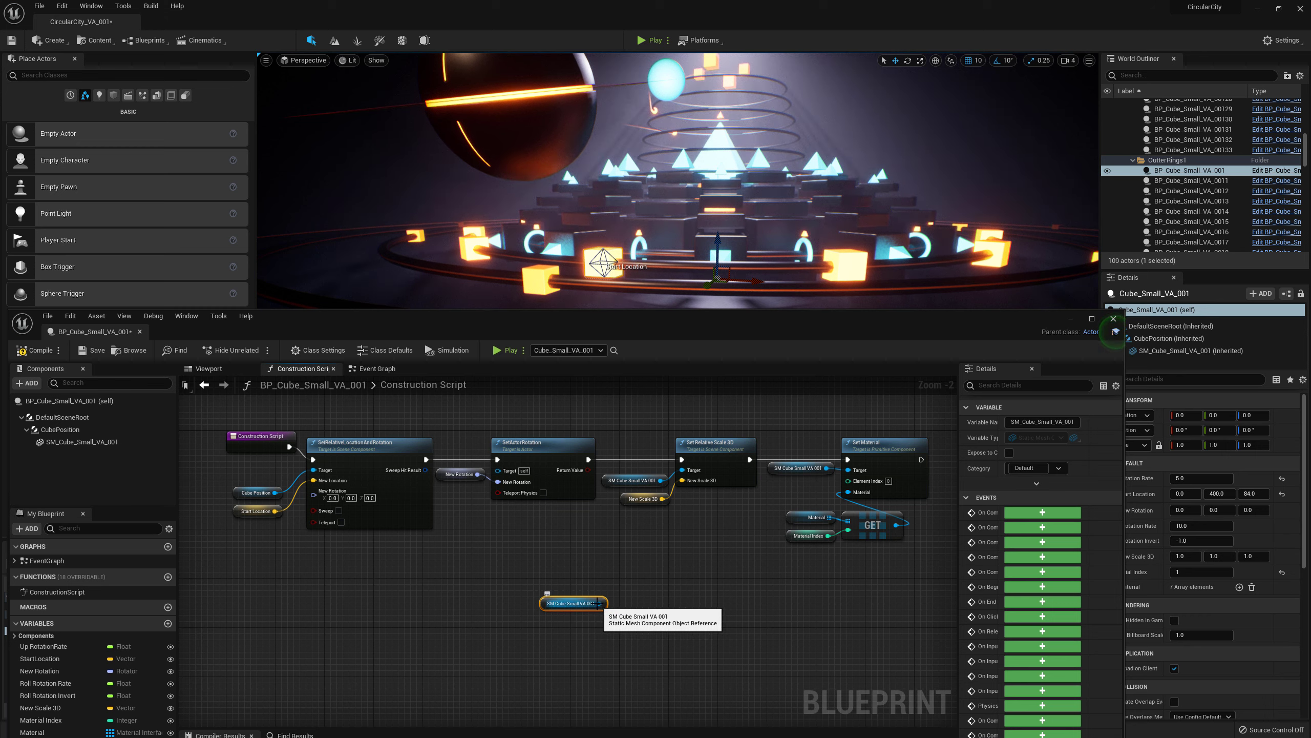
left_click_drag(598, 602, 626, 594)
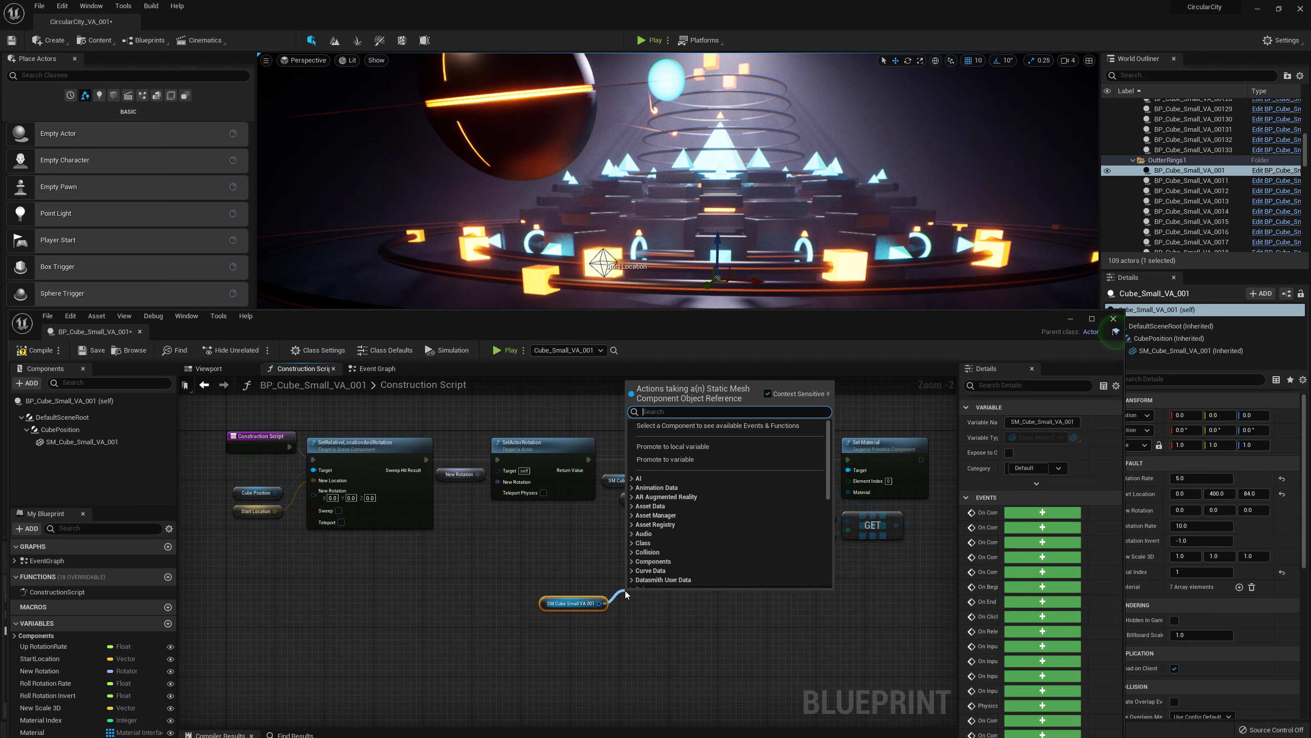
type("set mate")
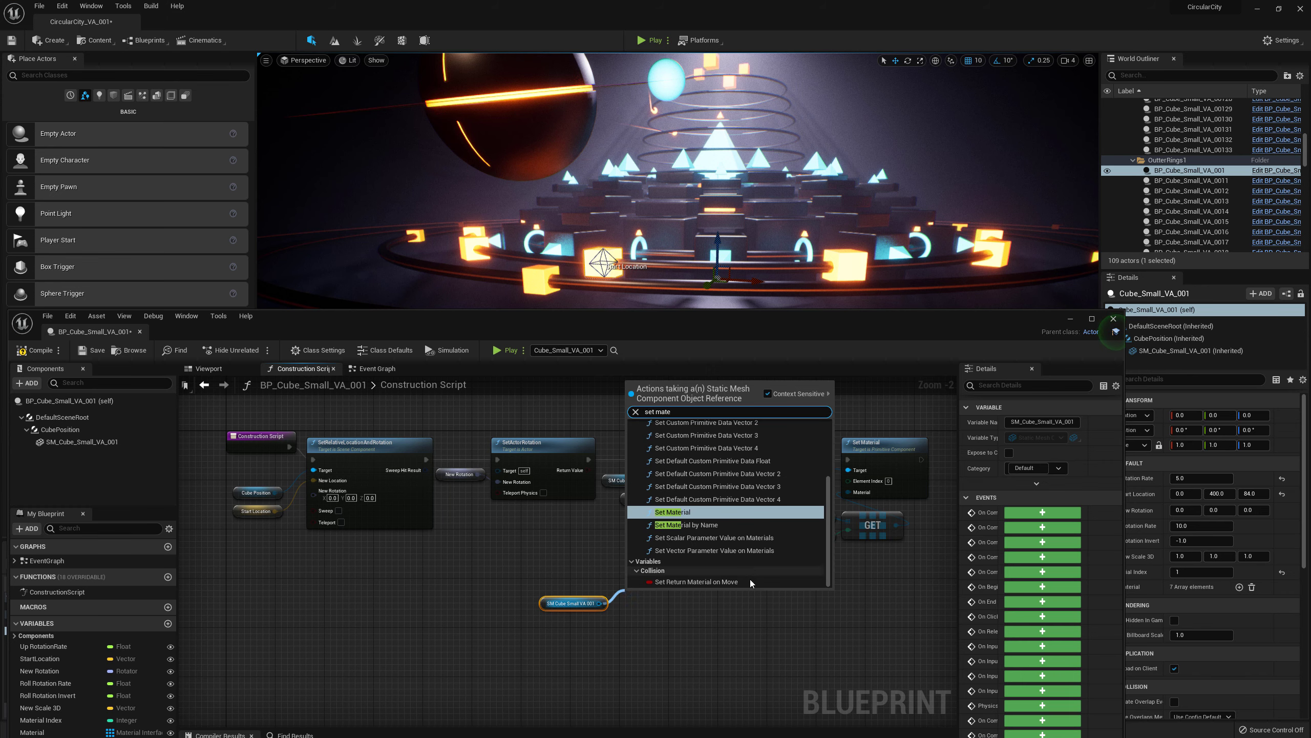
left_click(678, 513)
left_click_drag(636, 606, 642, 569)
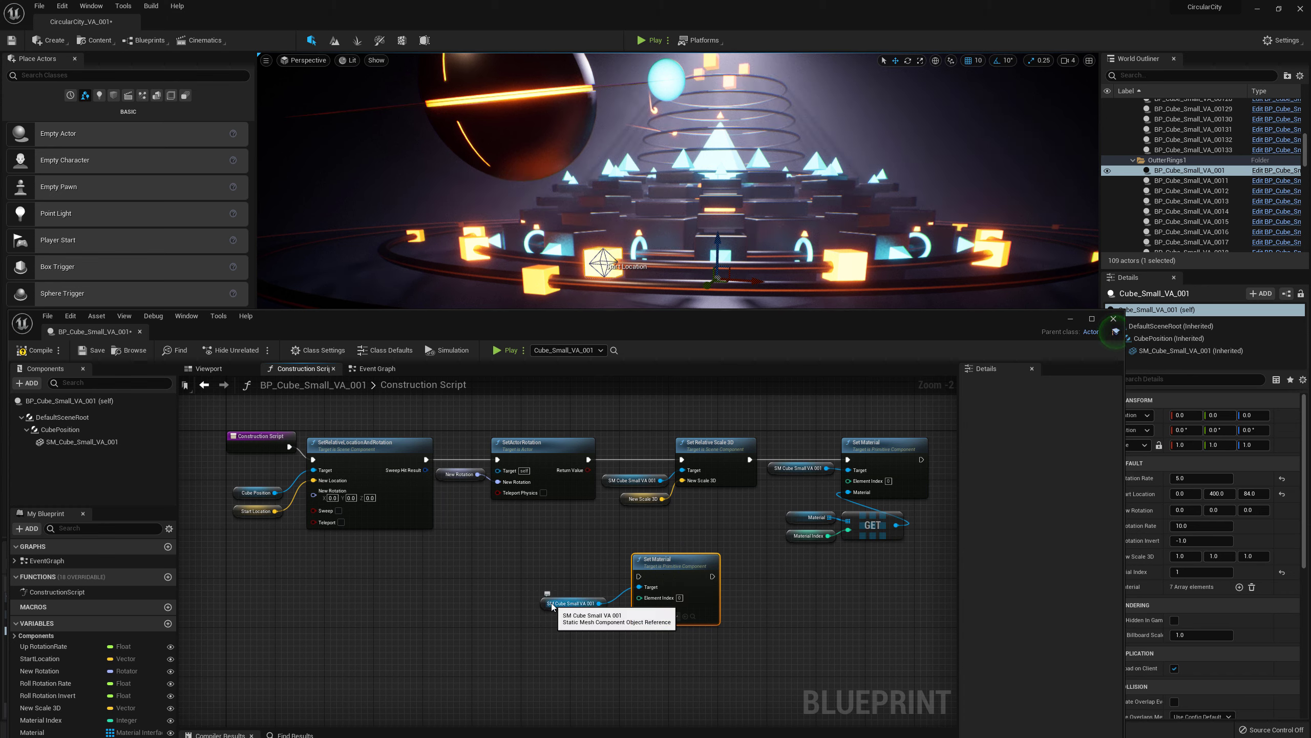
left_click_drag(552, 607, 558, 595)
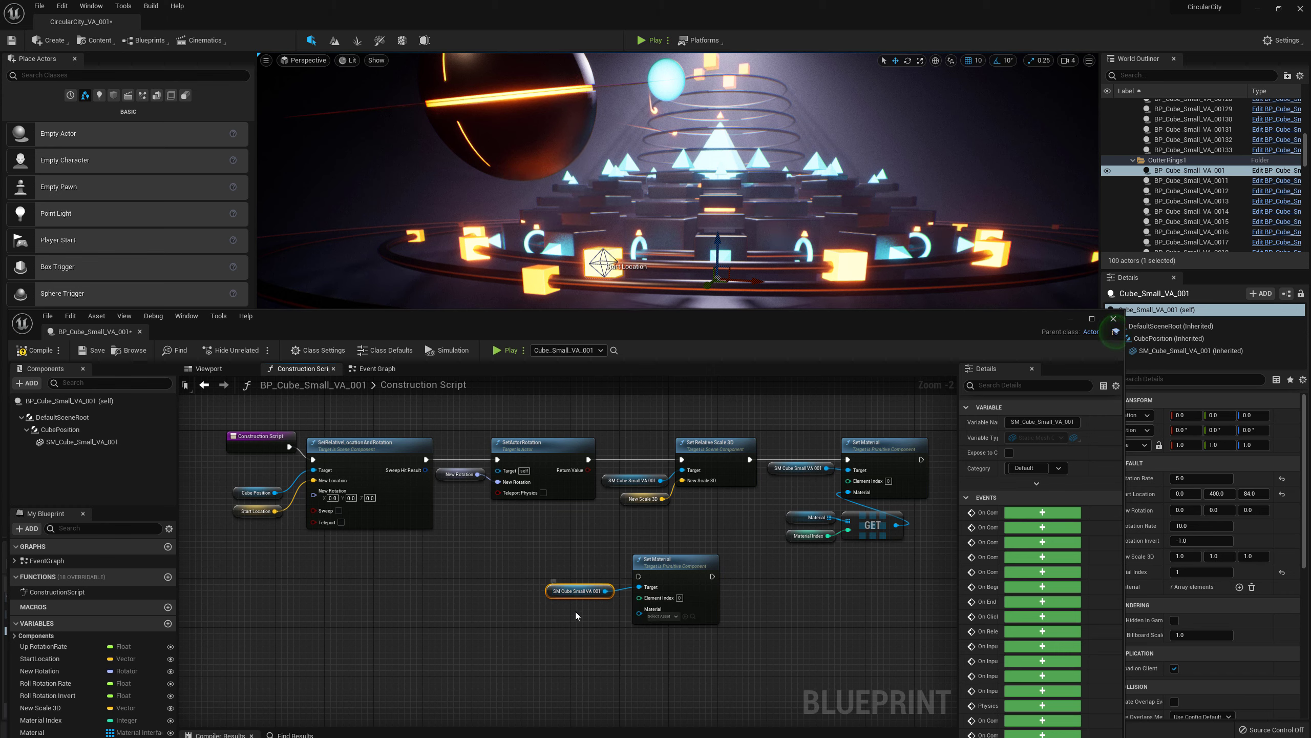
left_click_drag(550, 592, 551, 587)
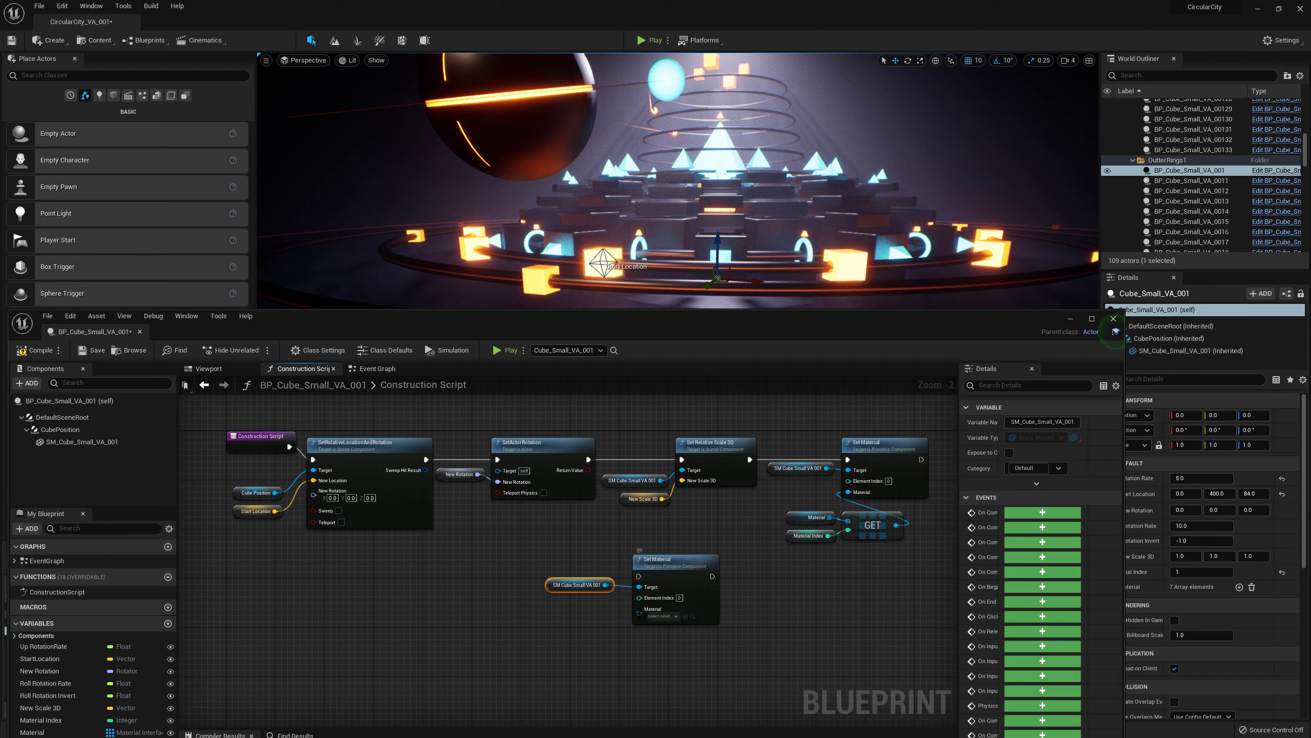
- Promote the new Set Material node's Material input to a variable with the default name and place its node below the mesh reference
right_click(640, 614)
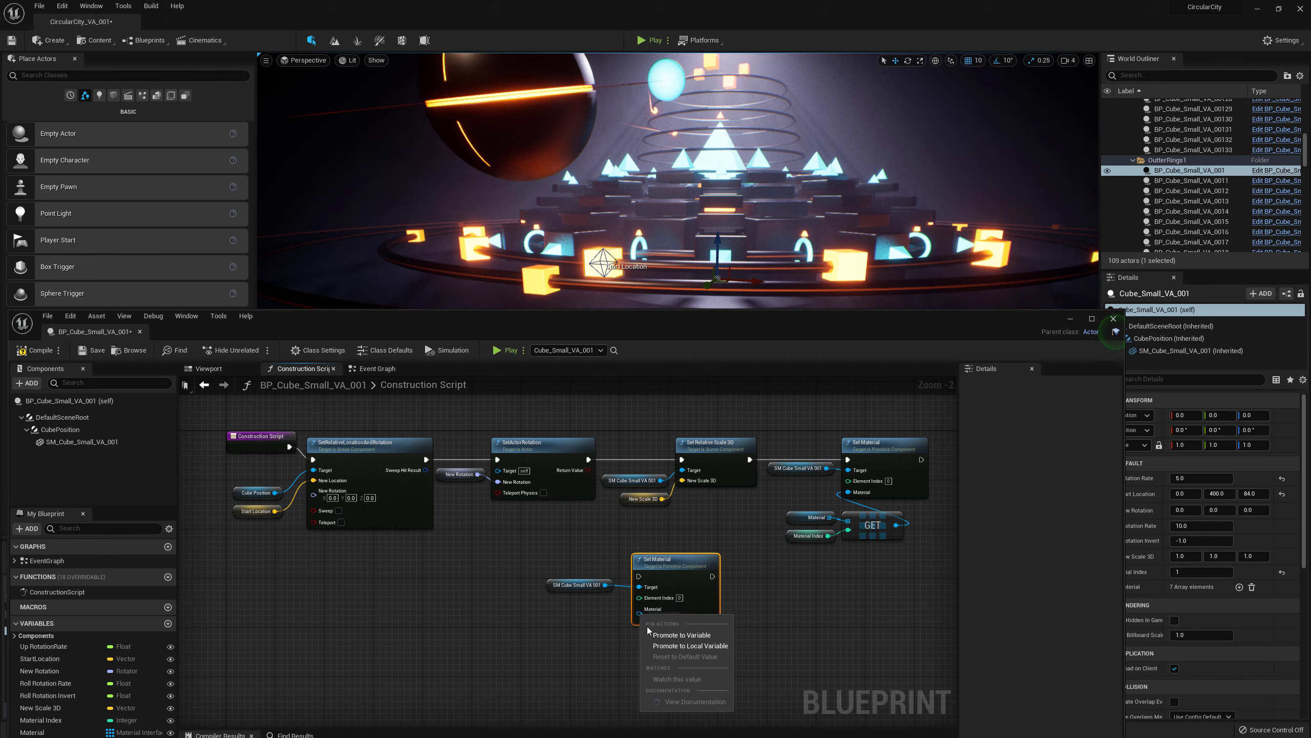
left_click(651, 633)
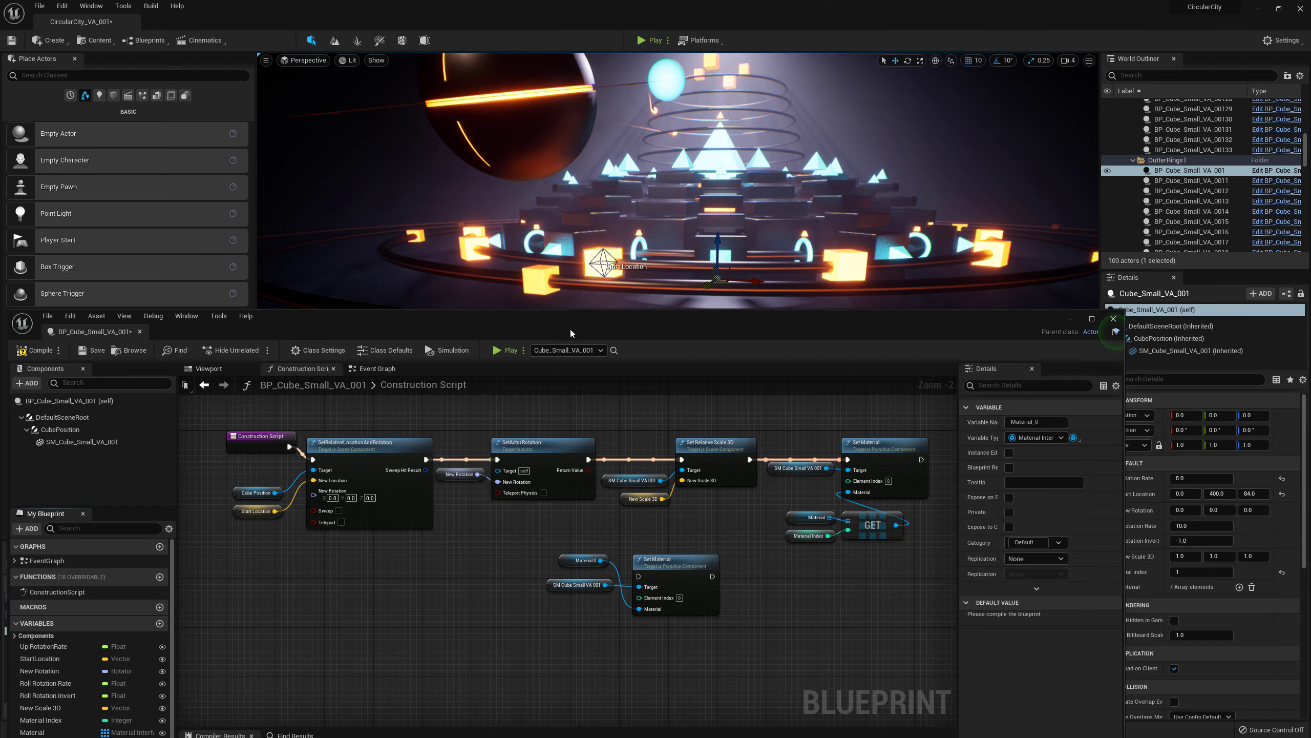
left_click_drag(570, 329, 582, 249)
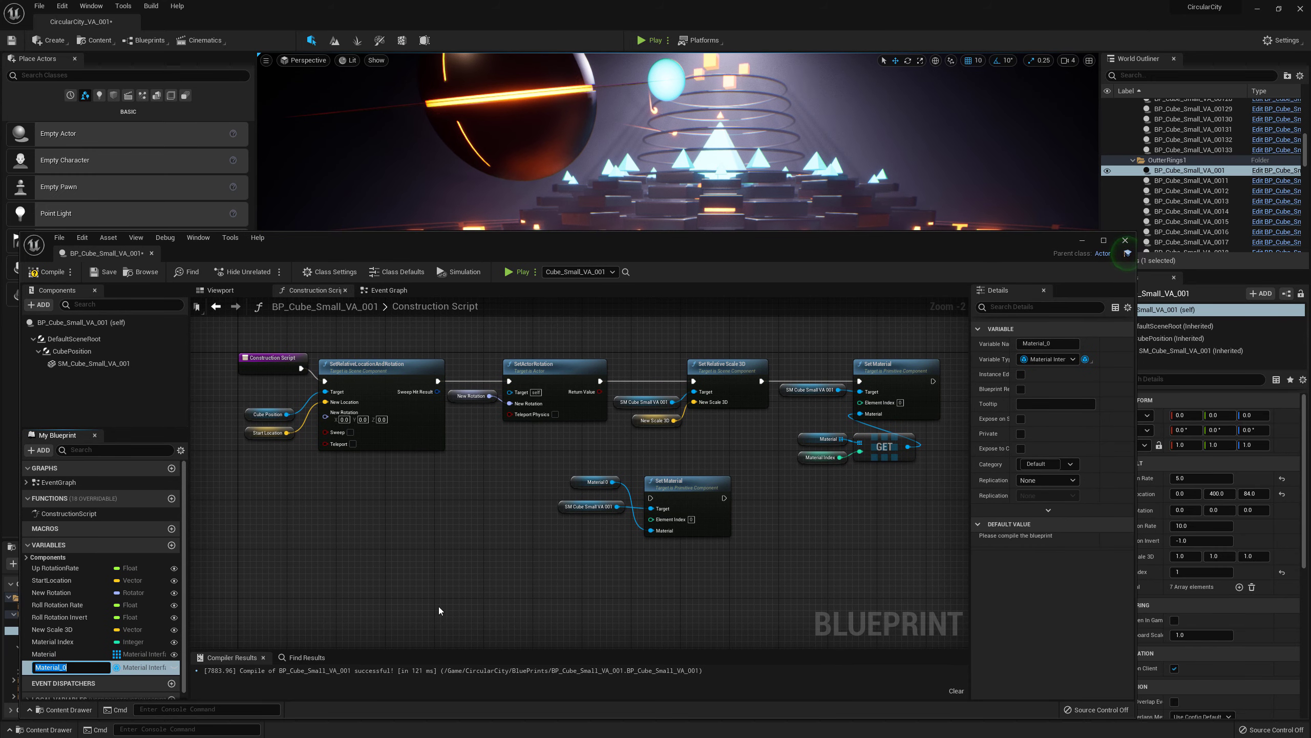
left_click(591, 531)
left_click_drag(578, 485, 583, 541)
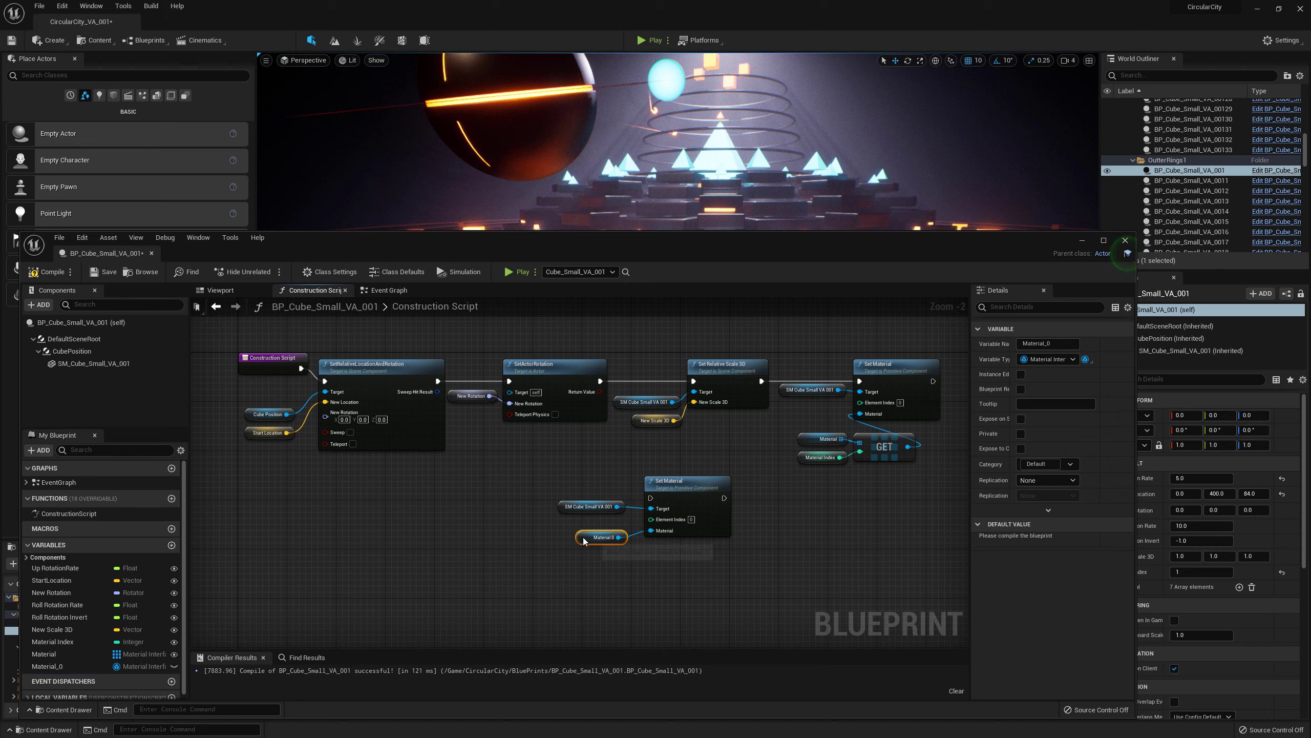
- Change the Material_0 variable from a single Material Interface to an array, accept the type change, and recompile the blueprint
left_click(47, 272)
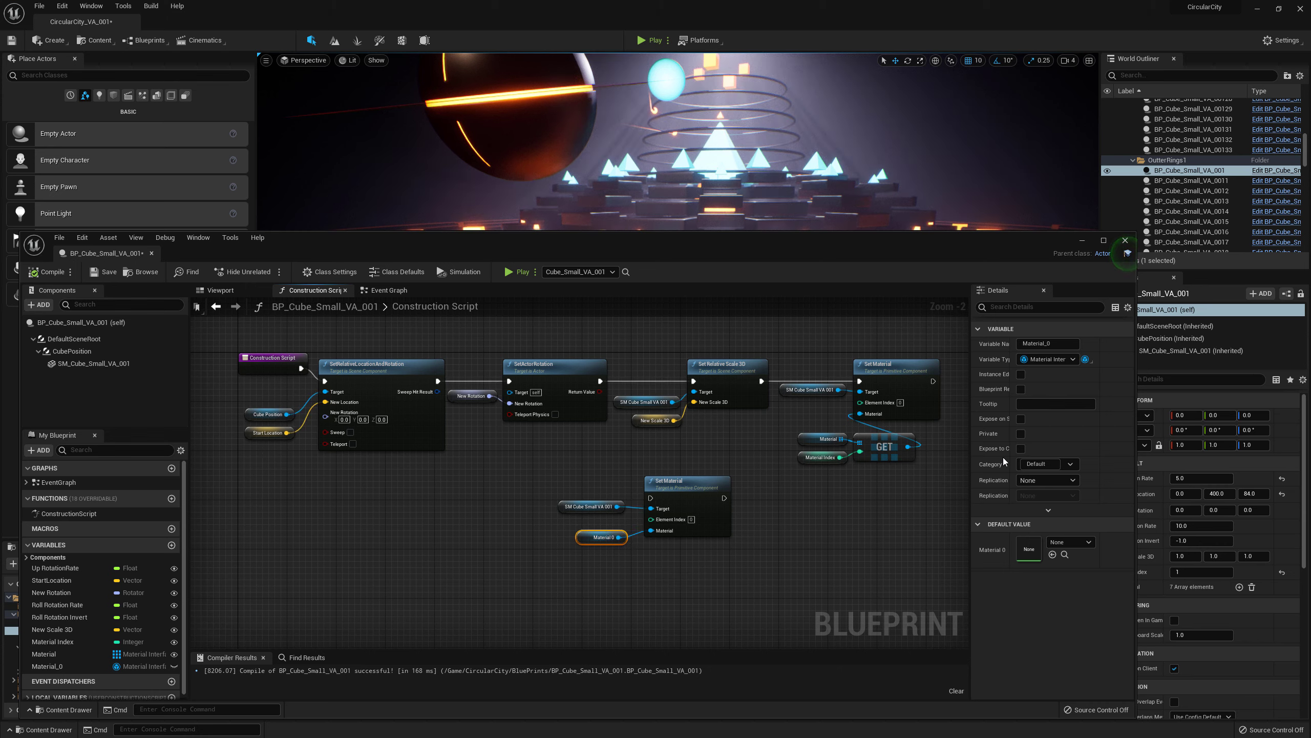
left_click(1089, 361)
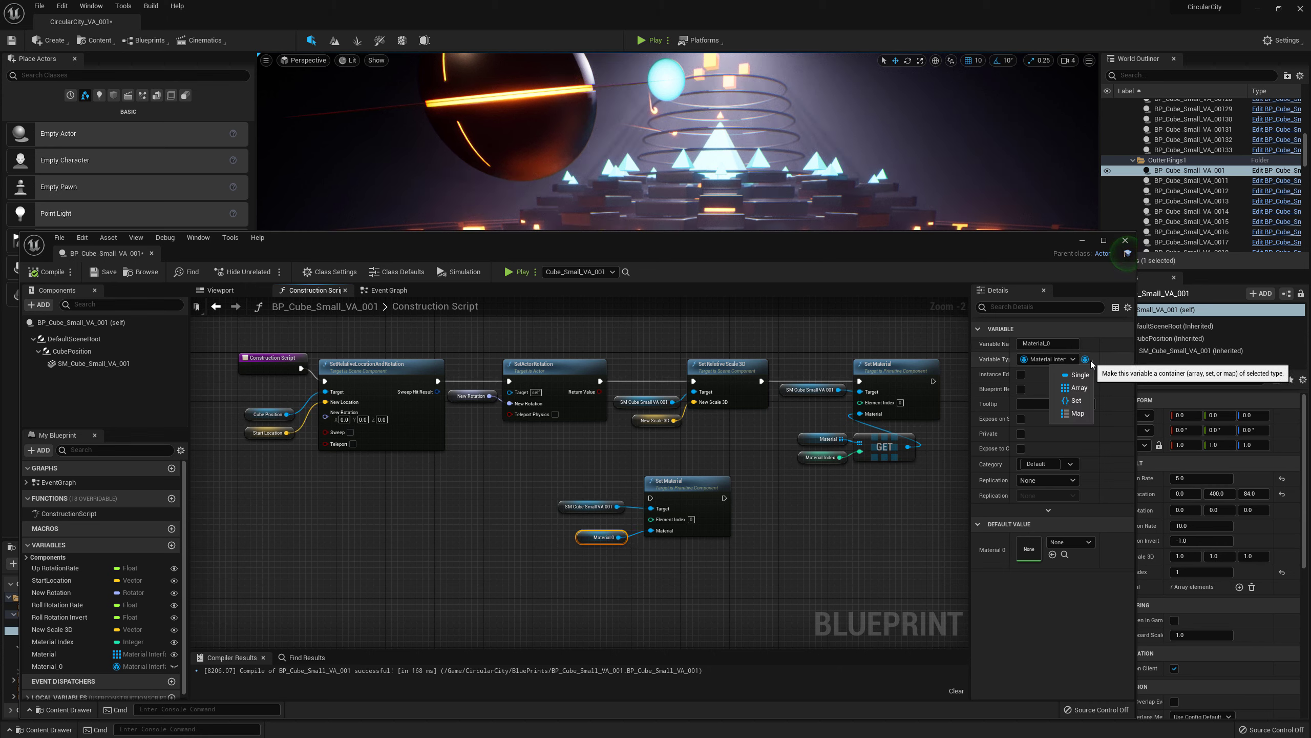
left_click(1079, 388)
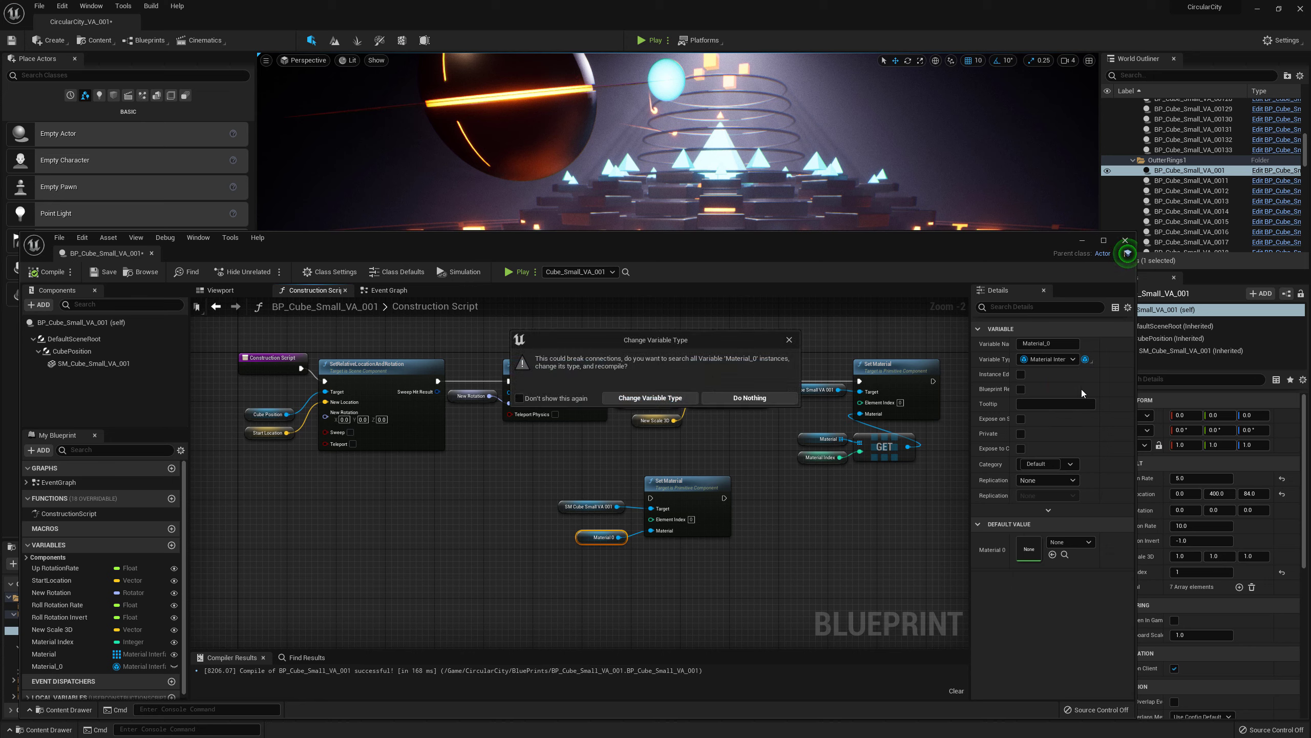
left_click(637, 399)
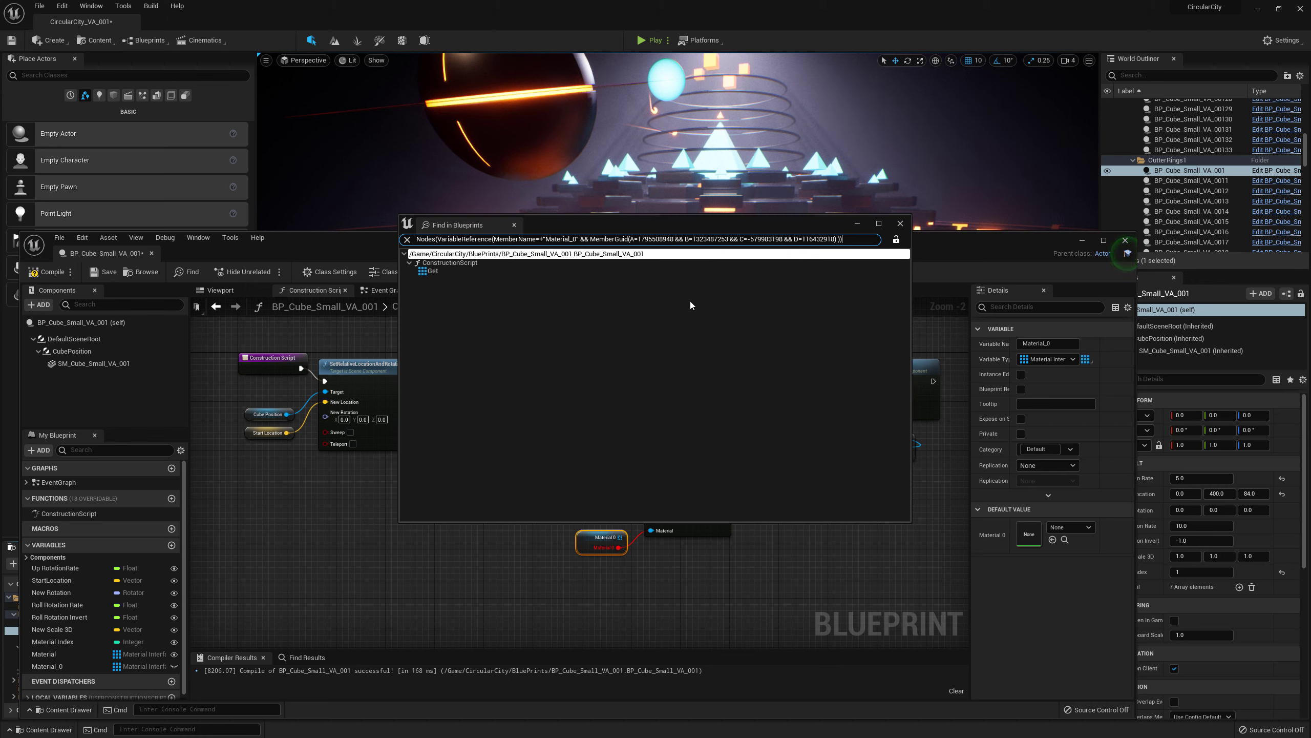
left_click(900, 224)
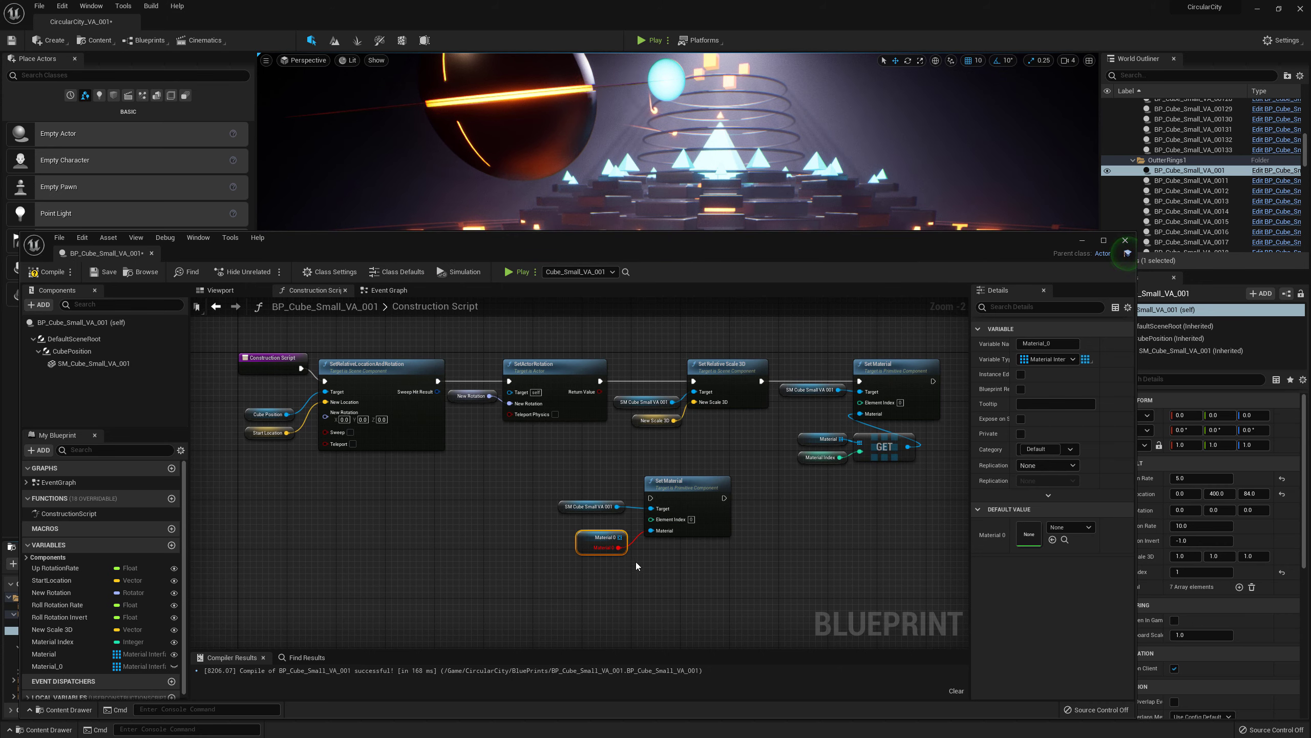
left_click(48, 275)
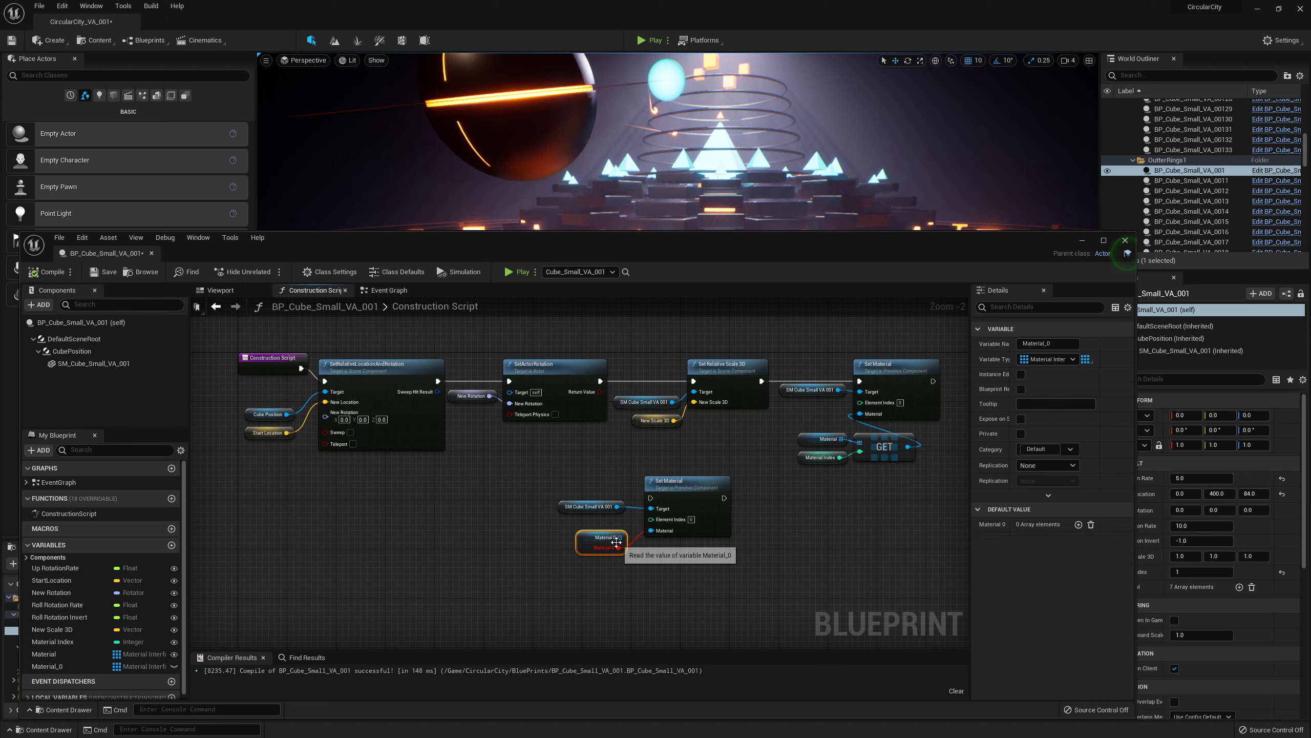
- Add four elements to Material_0's default array, assign M_Basic_Floor to the first one, and compile the blueprint
left_click(1078, 525)
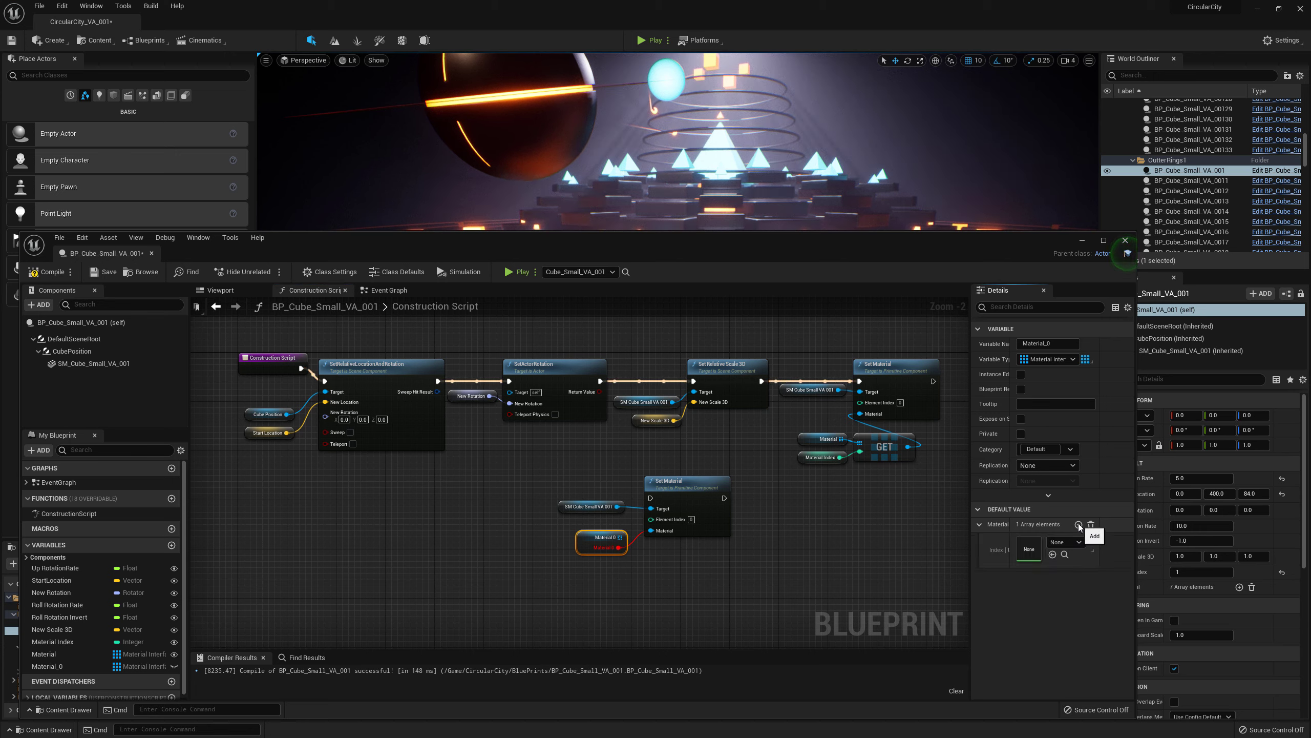
left_click(1079, 524)
left_click(1078, 524)
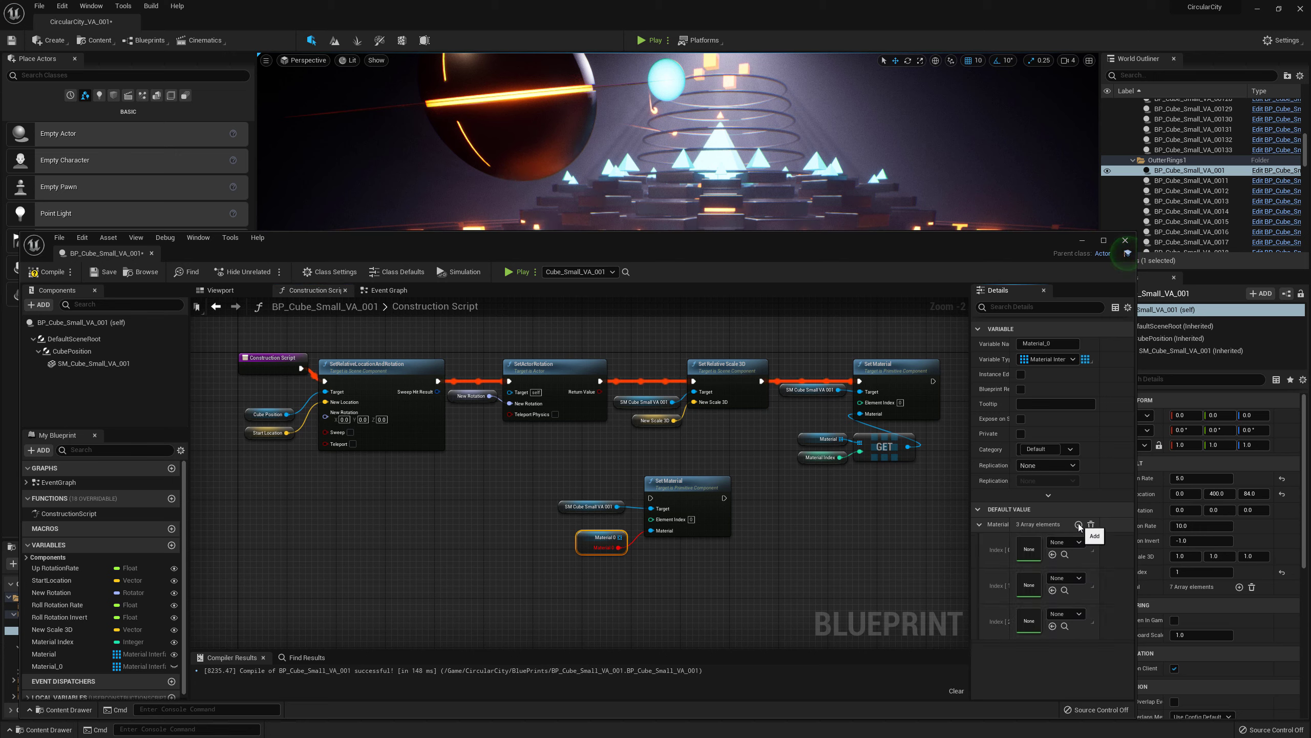
left_click(1078, 524)
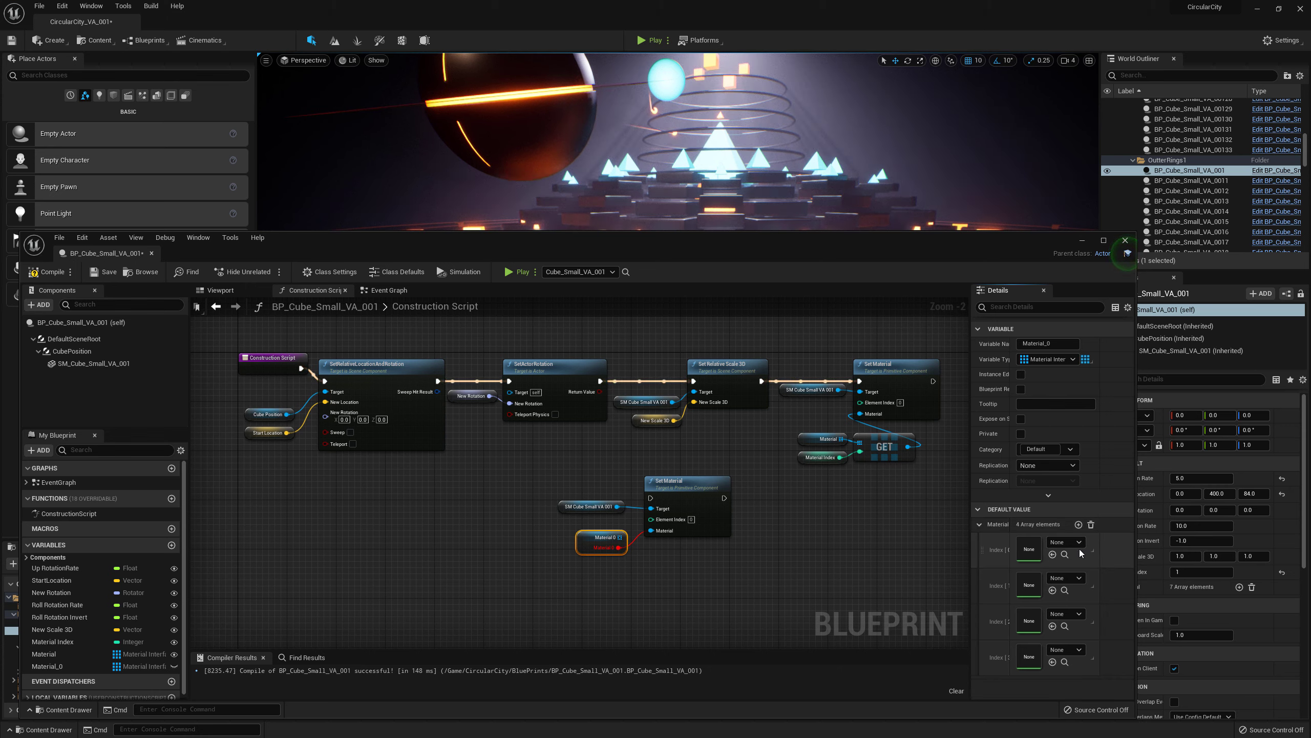
left_click(1077, 542)
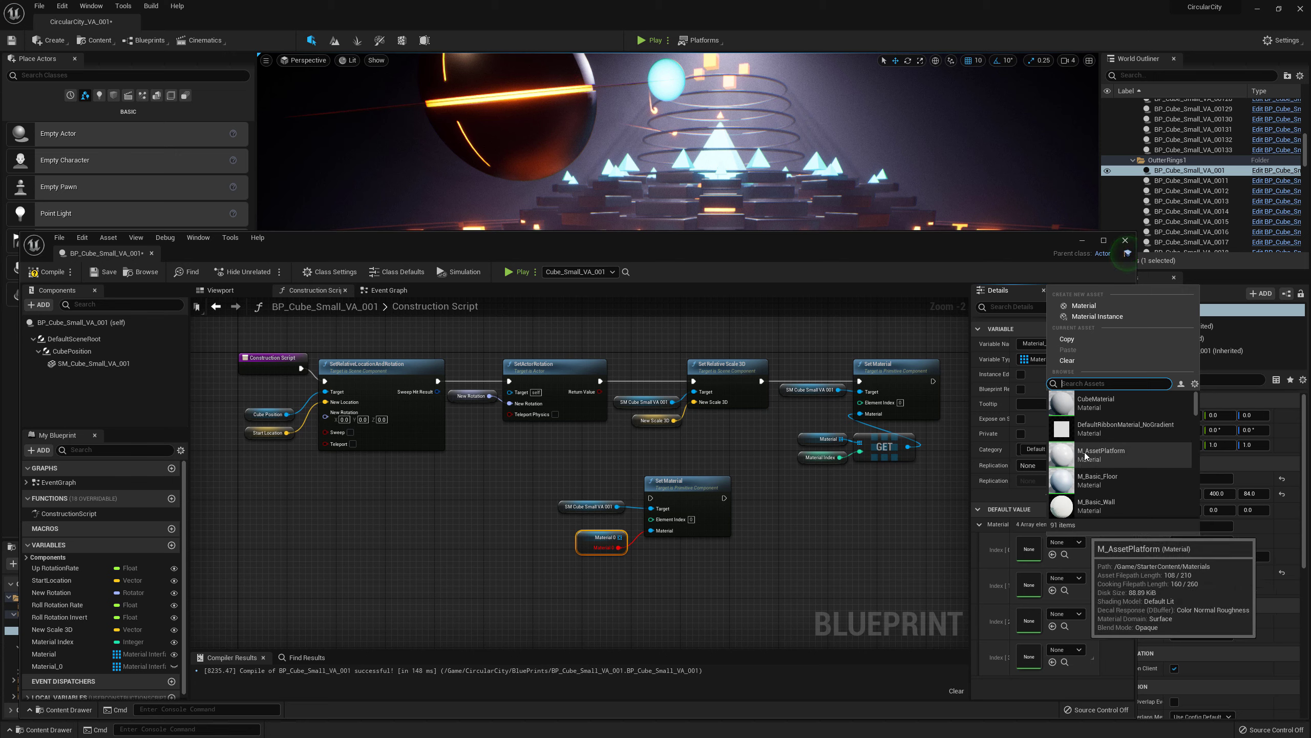
scroll(1087, 468, "down", 1)
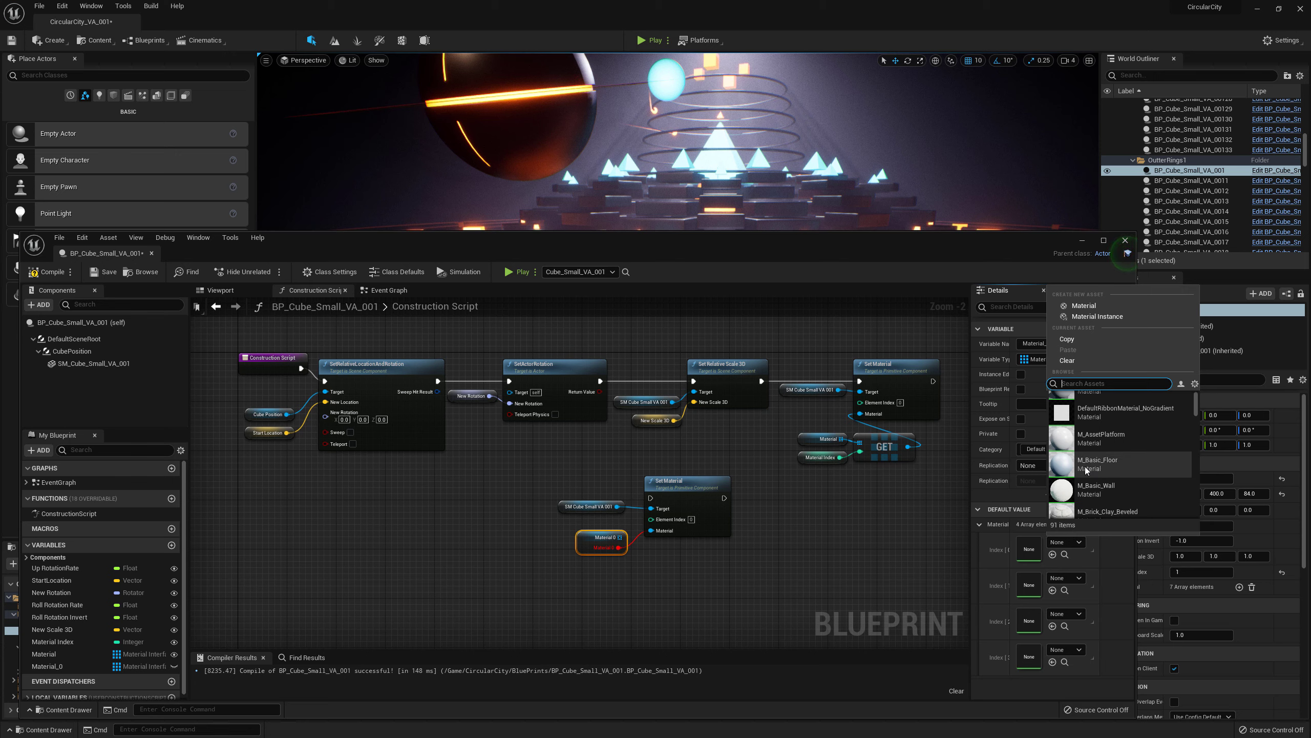
left_click(1086, 468)
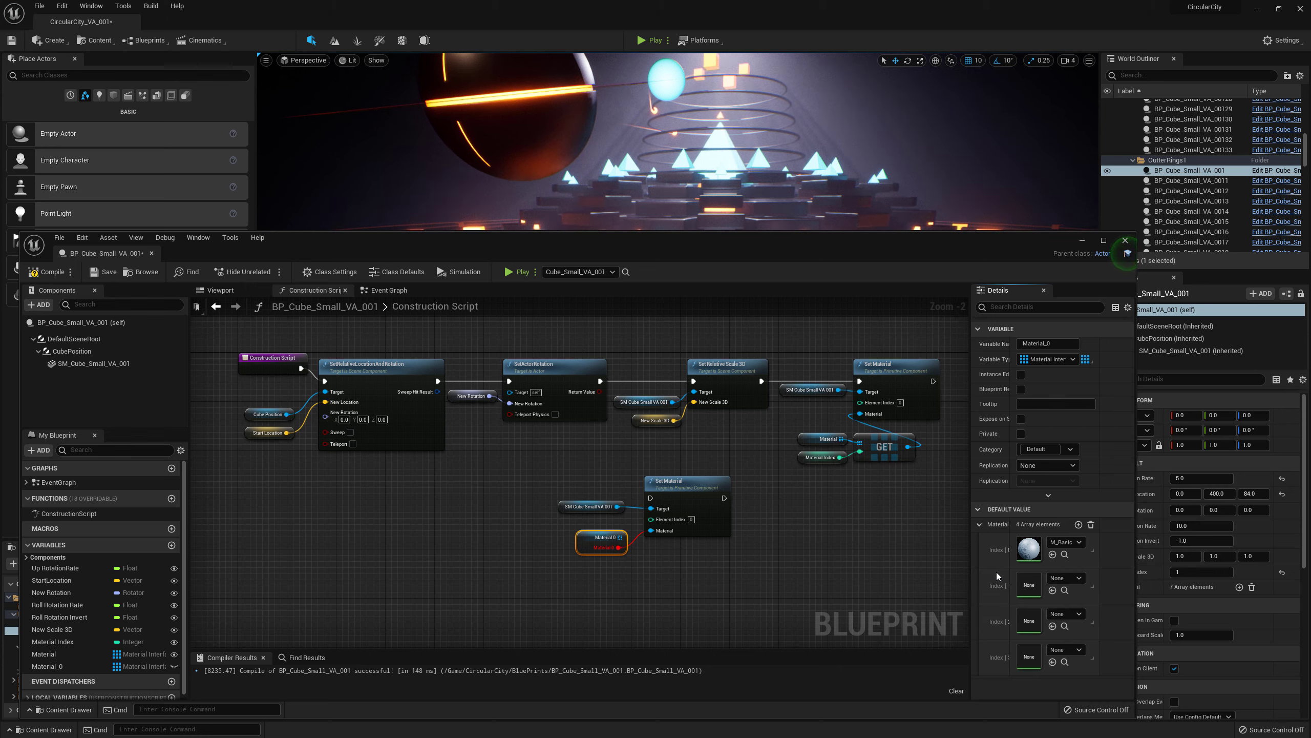
left_click(46, 271)
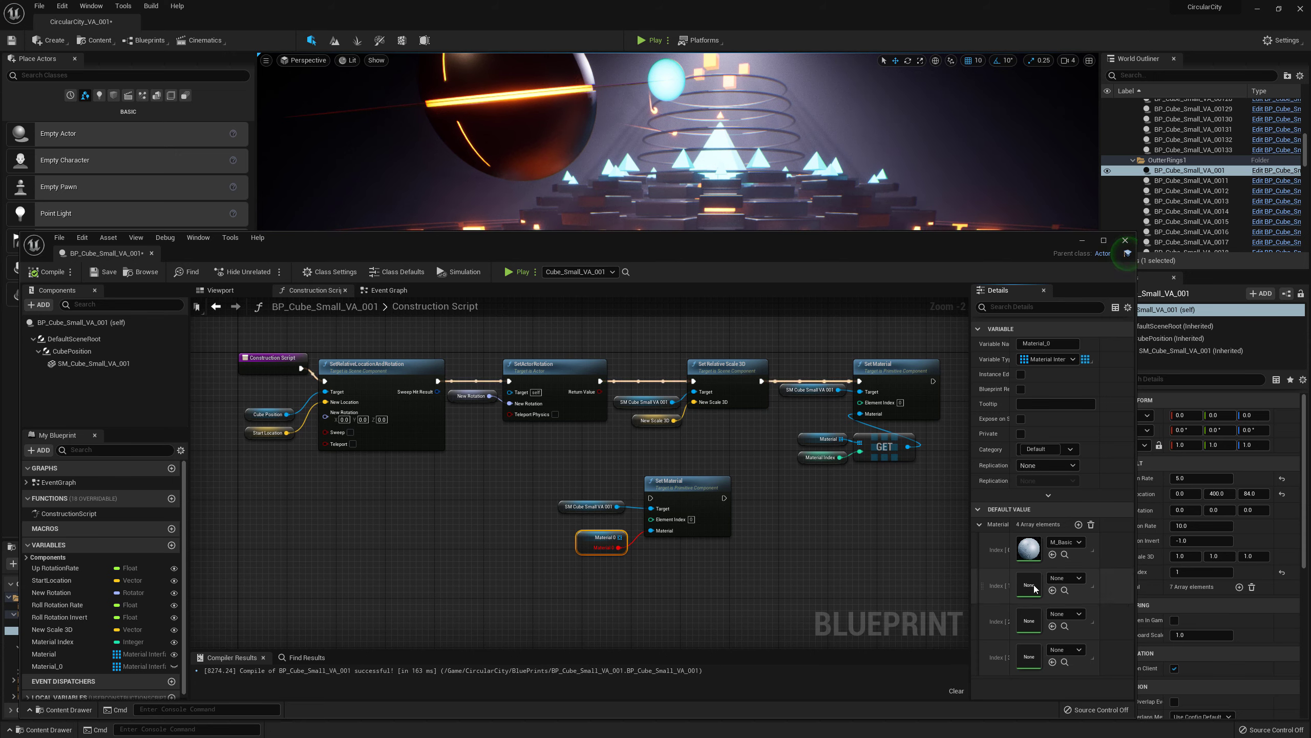
- Disconnect Material_0 from the lower Set Material node, move it below, and feed it into a new Get (a copy) array node
mouse_move(686, 568)
right_mouse_down()
mouse_move(751, 561)
mouse_move(683, 552)
right_mouse_up()
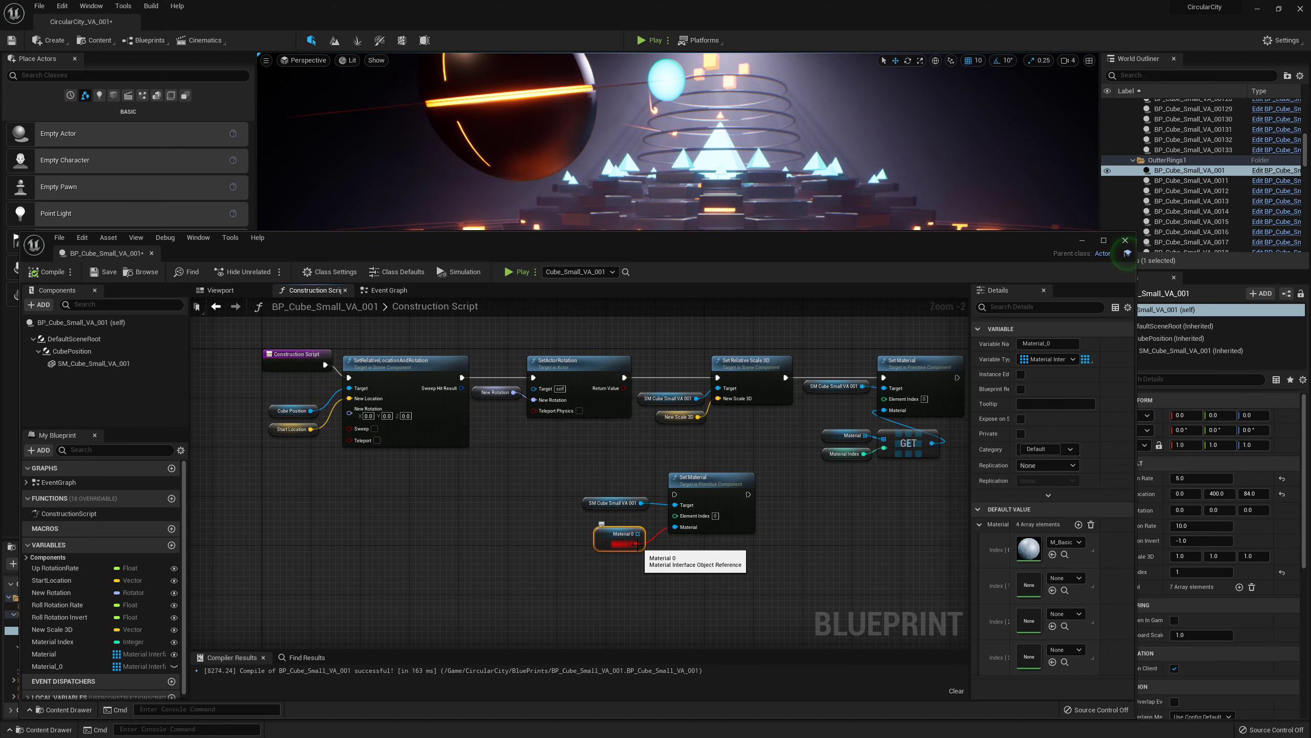
left_click(636, 544, "alt")
left_click_drag(597, 537, 604, 566)
left_click(563, 491)
type("get")
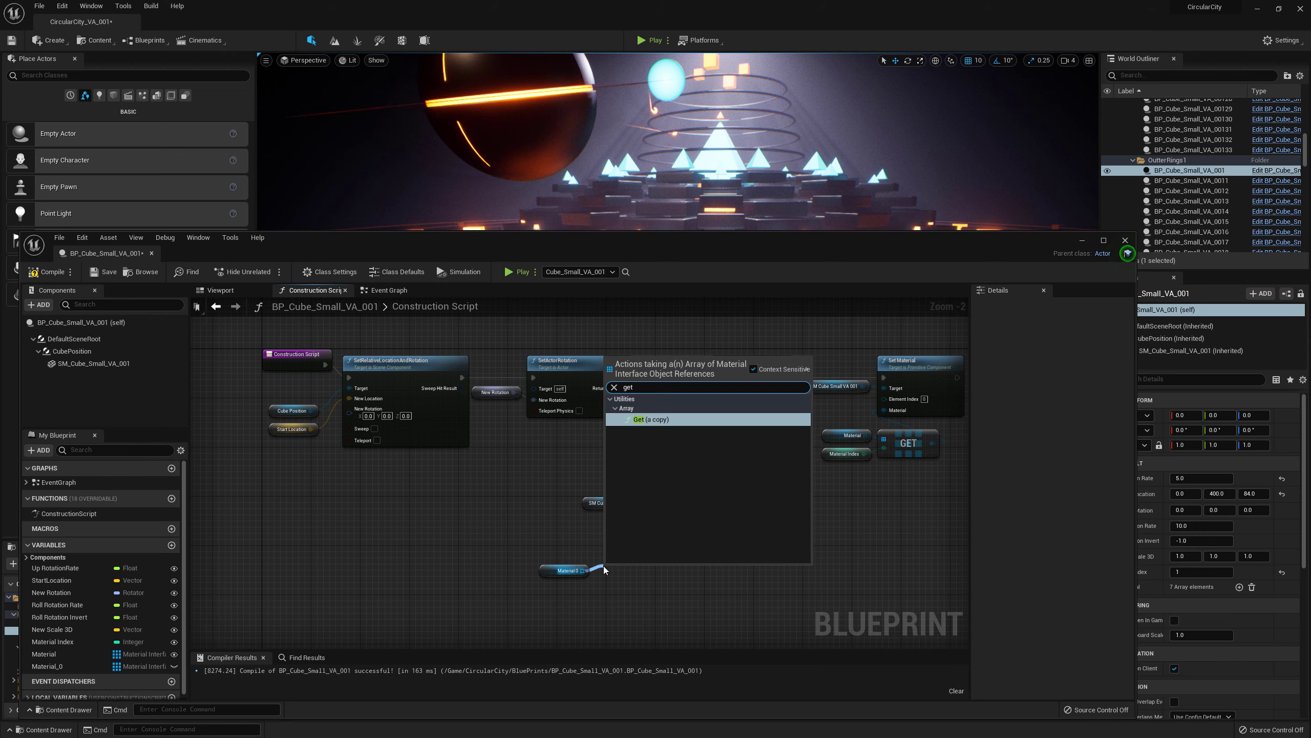
left_click(639, 420)
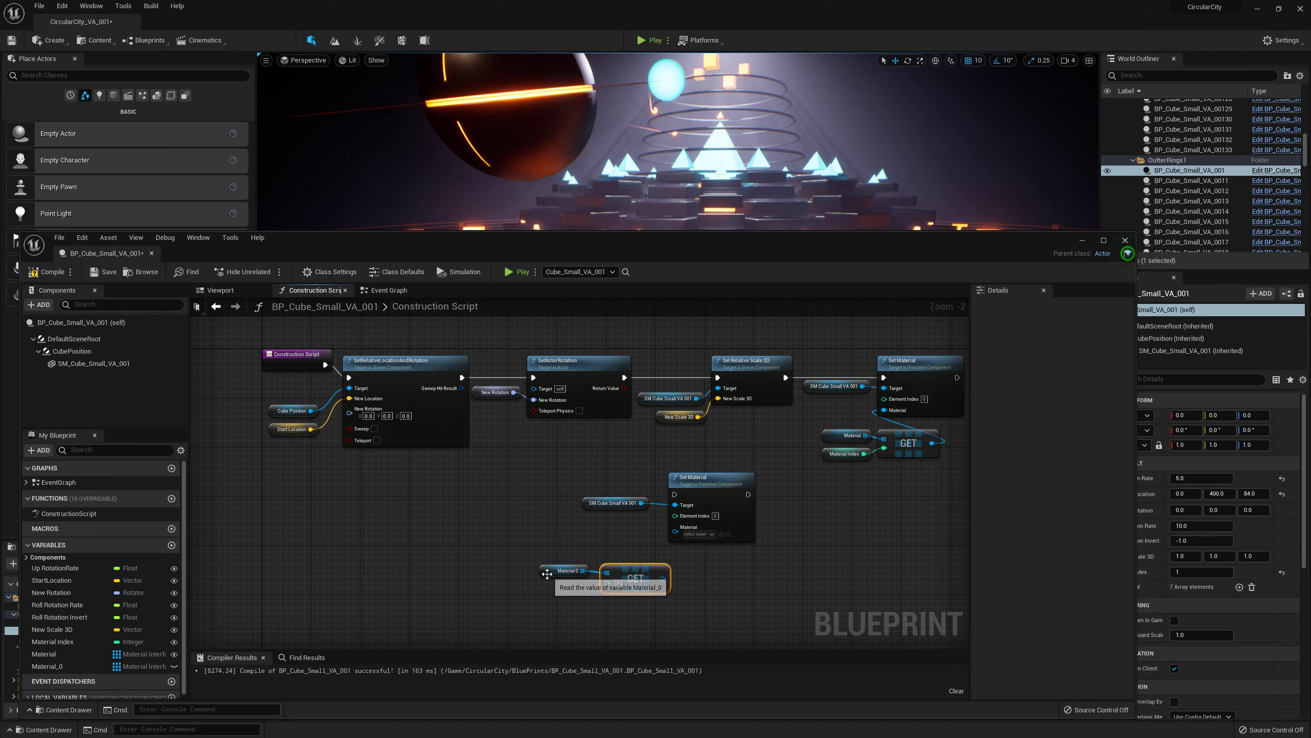
left_click_drag(564, 570, 564, 564)
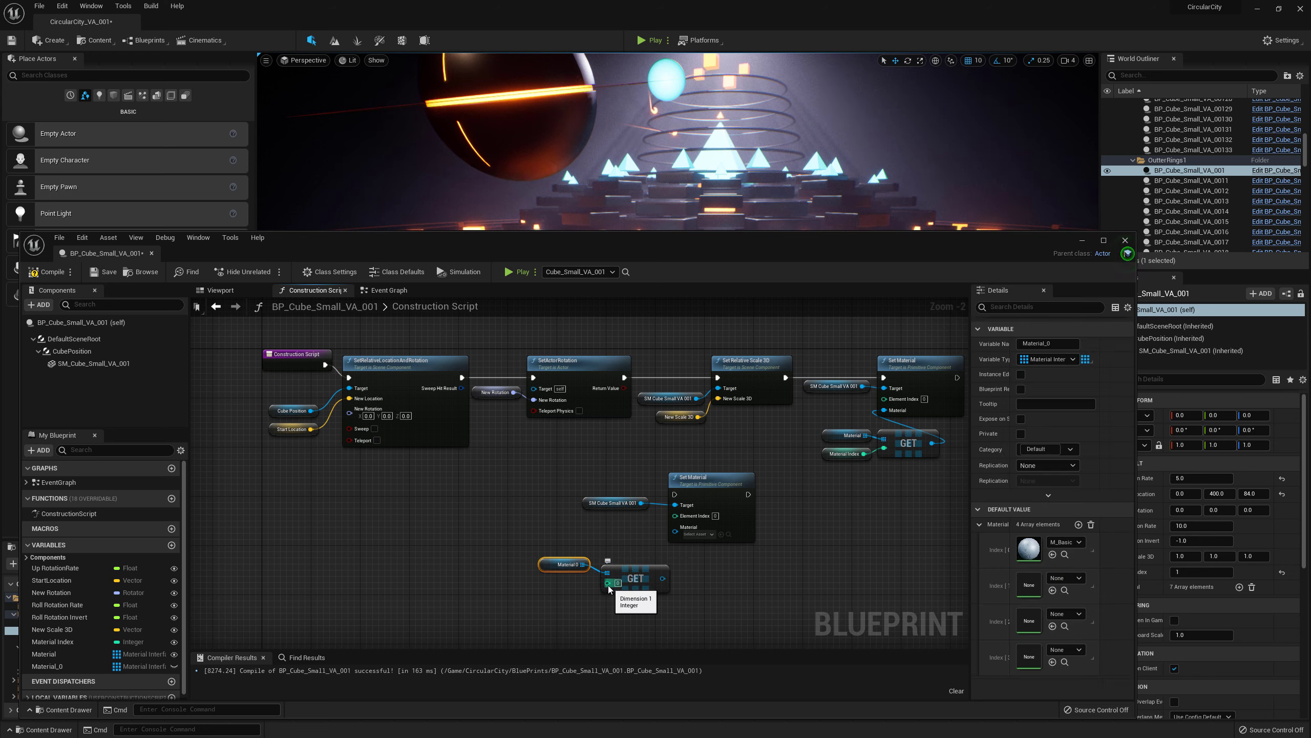
- Promote the new GET node's index to a variable with the default name and connect GET's output to the lower Set Material's Material input
right_click(608, 583)
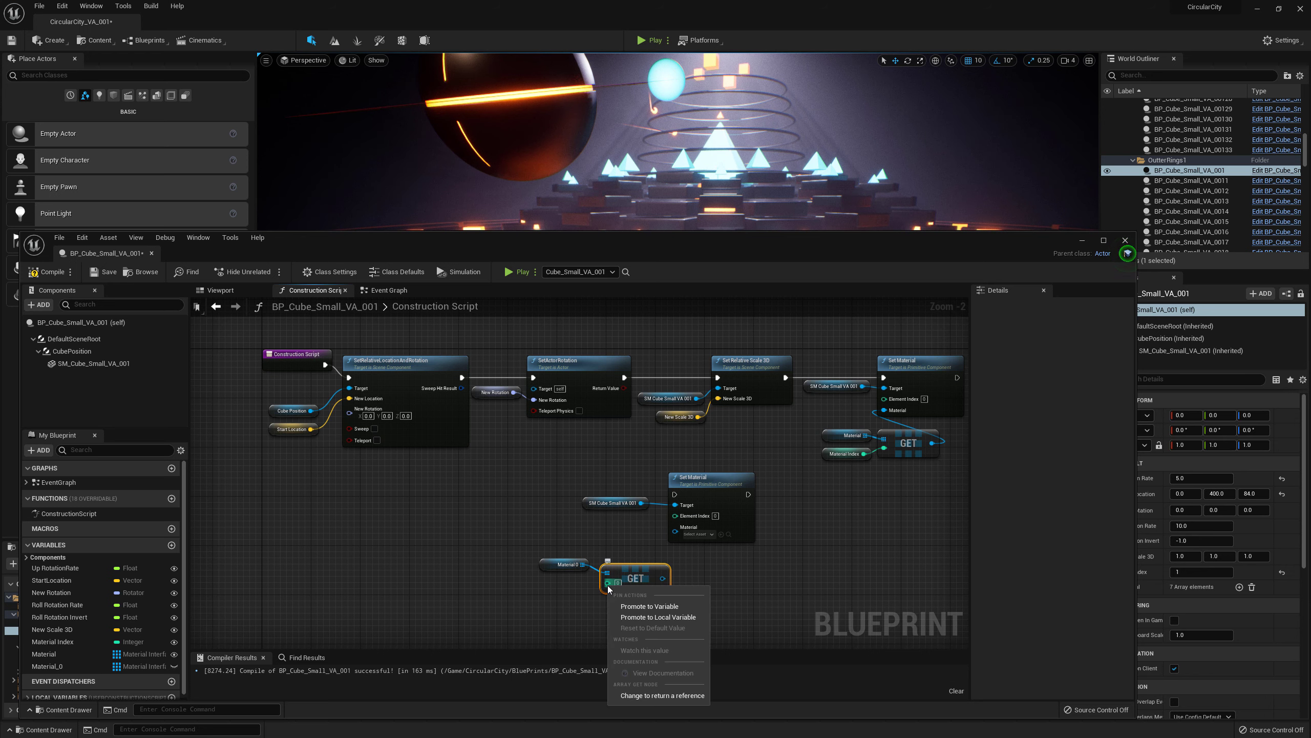
left_click(645, 606)
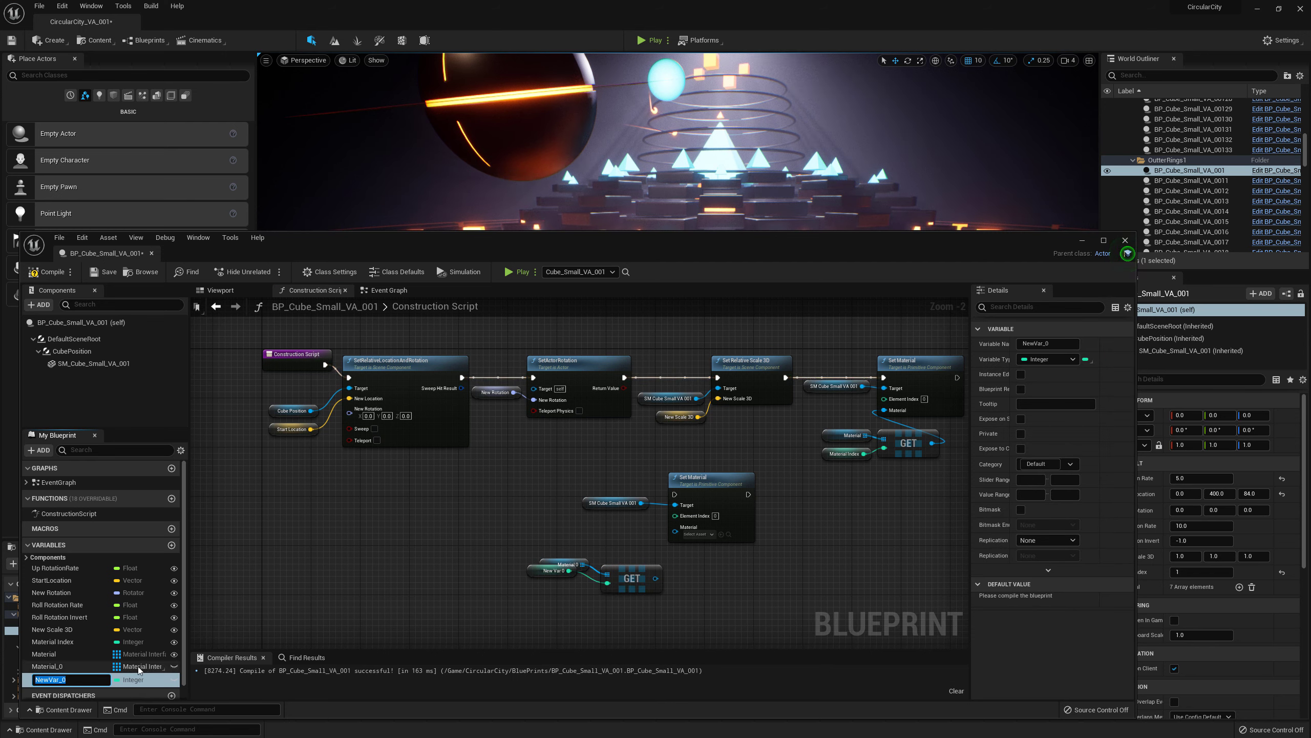
left_click_drag(79, 681, 32, 682)
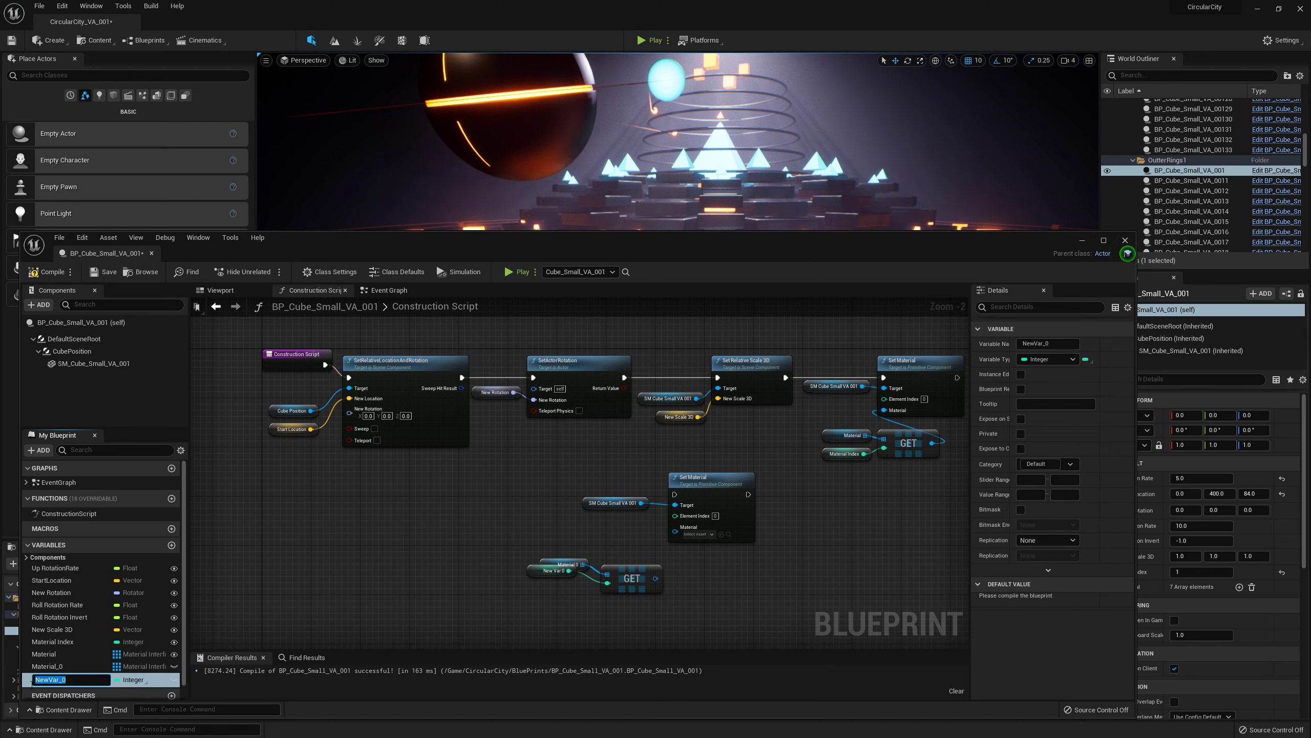
left_click(370, 589)
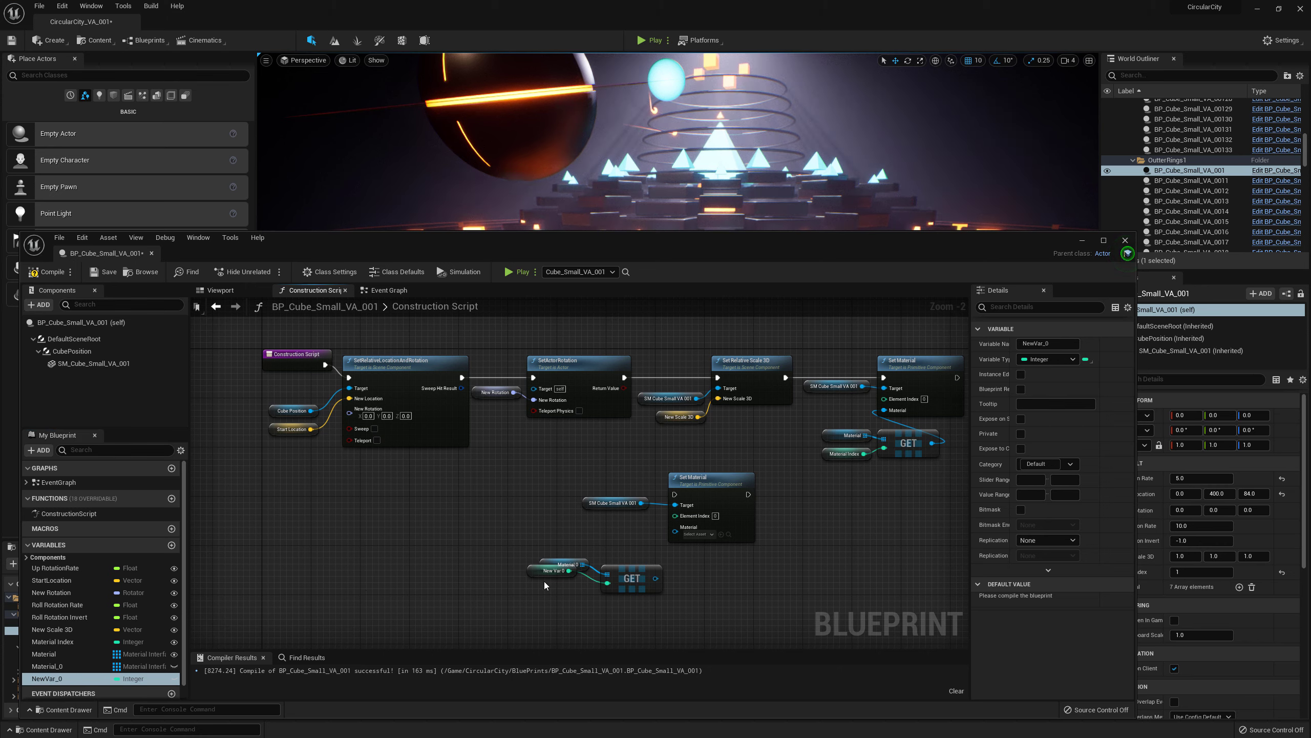
left_click_drag(541, 589, 553, 607)
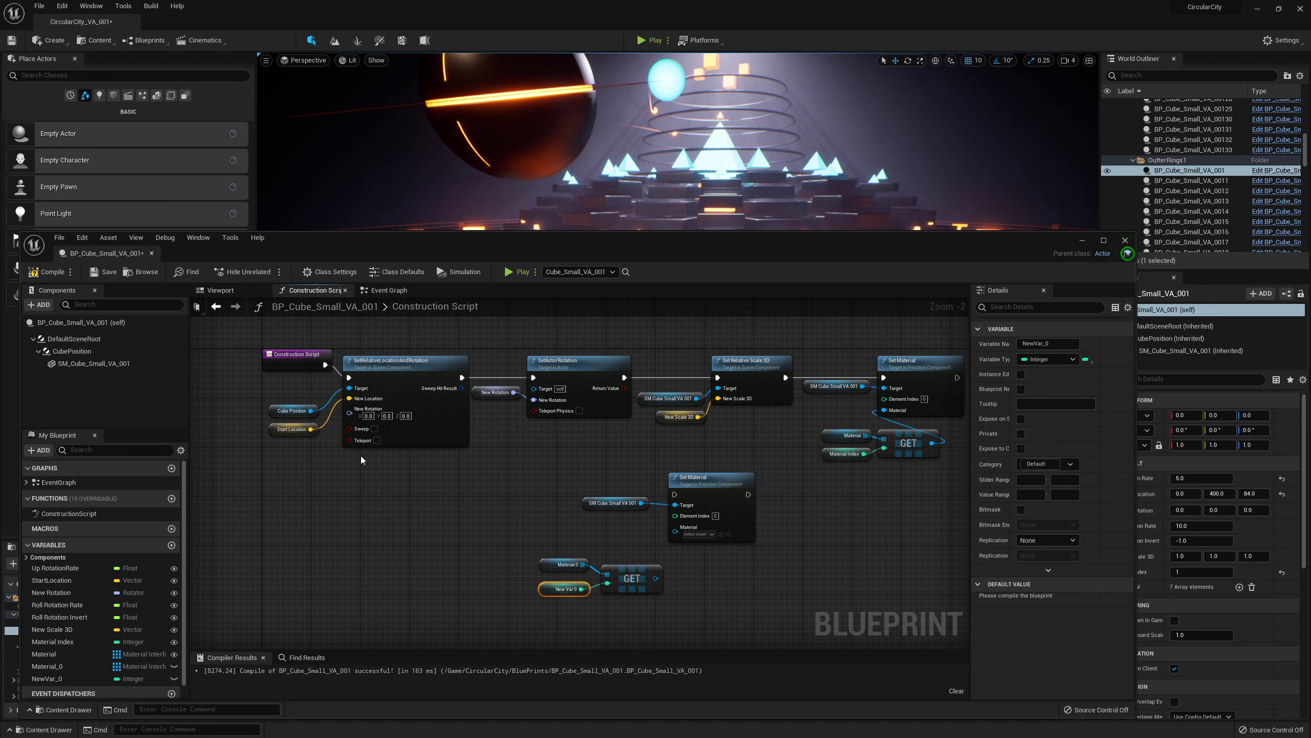
left_click(47, 271)
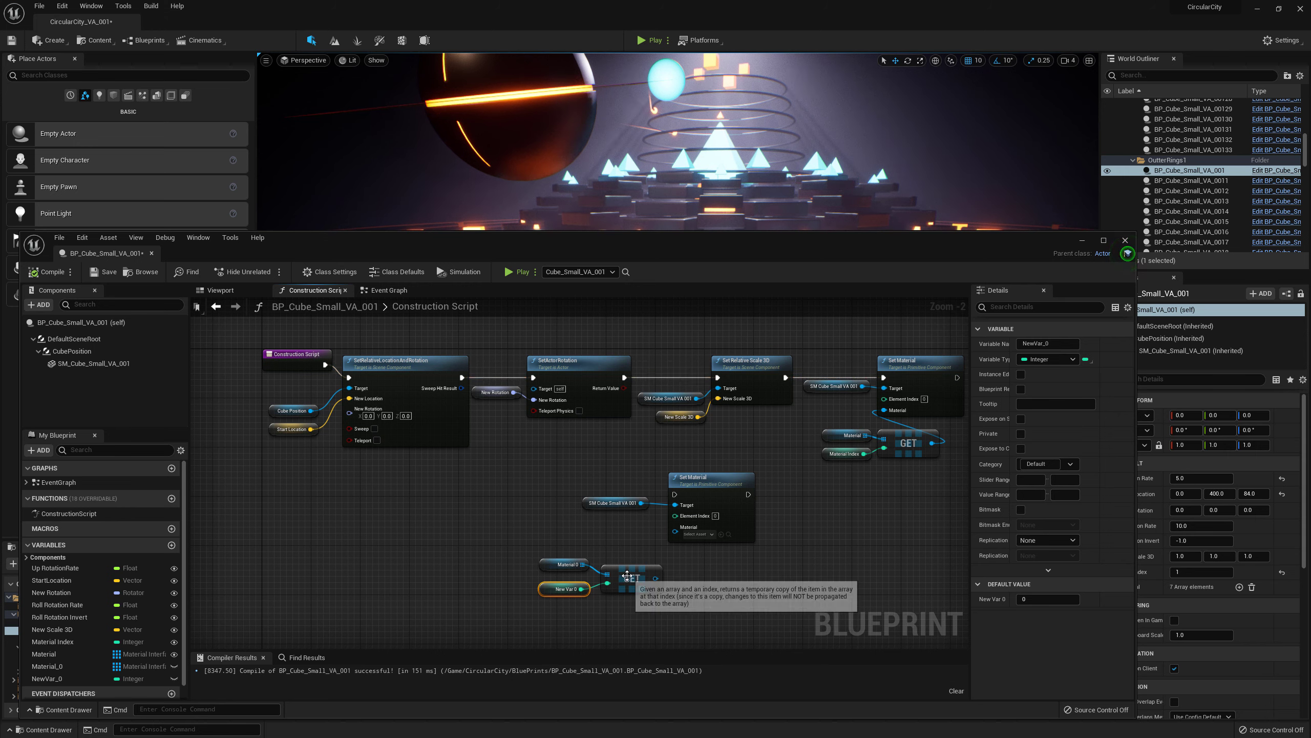
left_click_drag(655, 578, 676, 531)
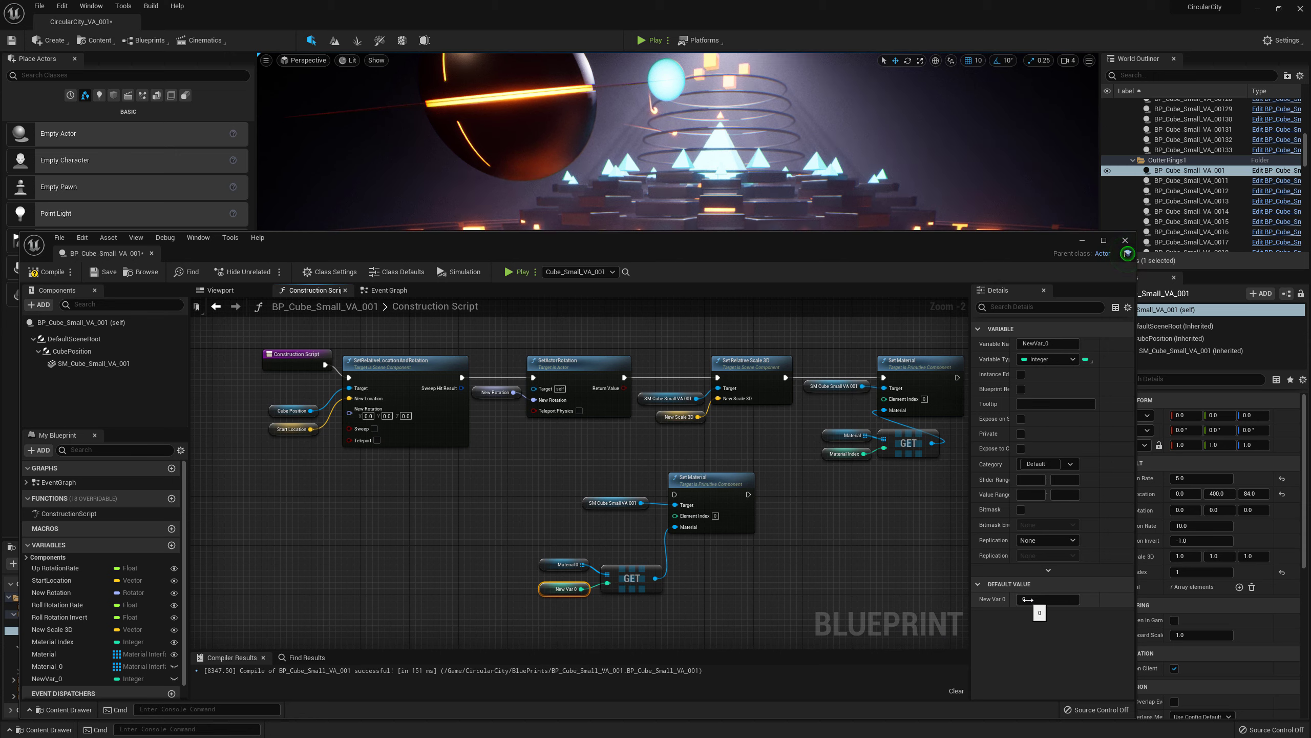
- Review the Material_0 and NewVar_0 settings and enable Expose on Spawn for both variables
left_click(553, 565)
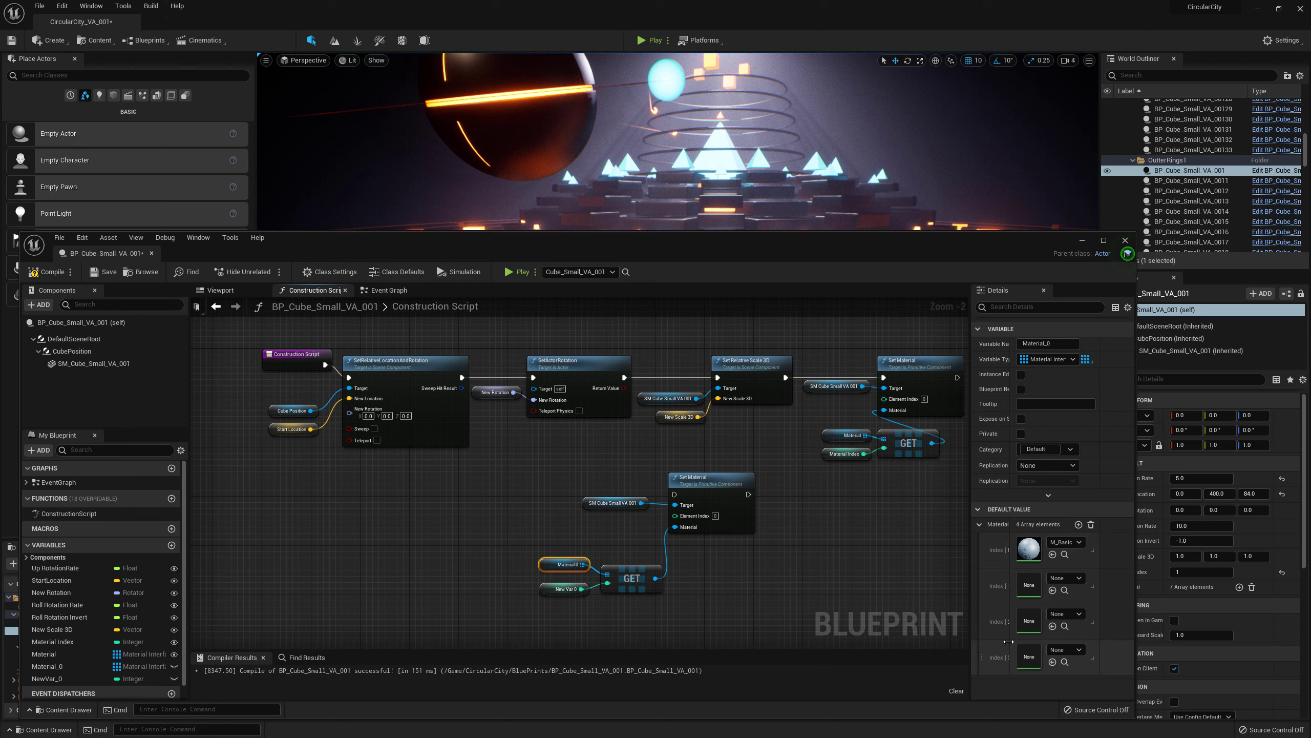
left_click_drag(1010, 640, 1022, 639)
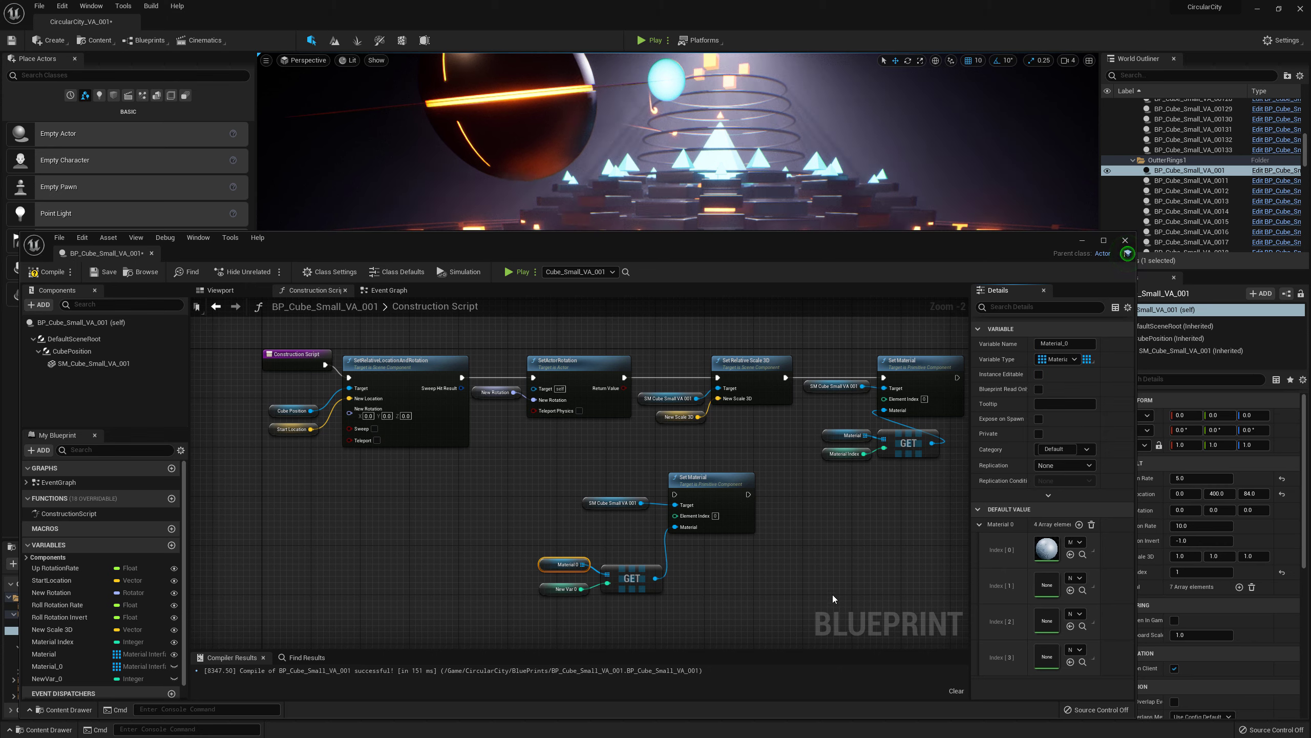
left_click(716, 577)
left_click(542, 586)
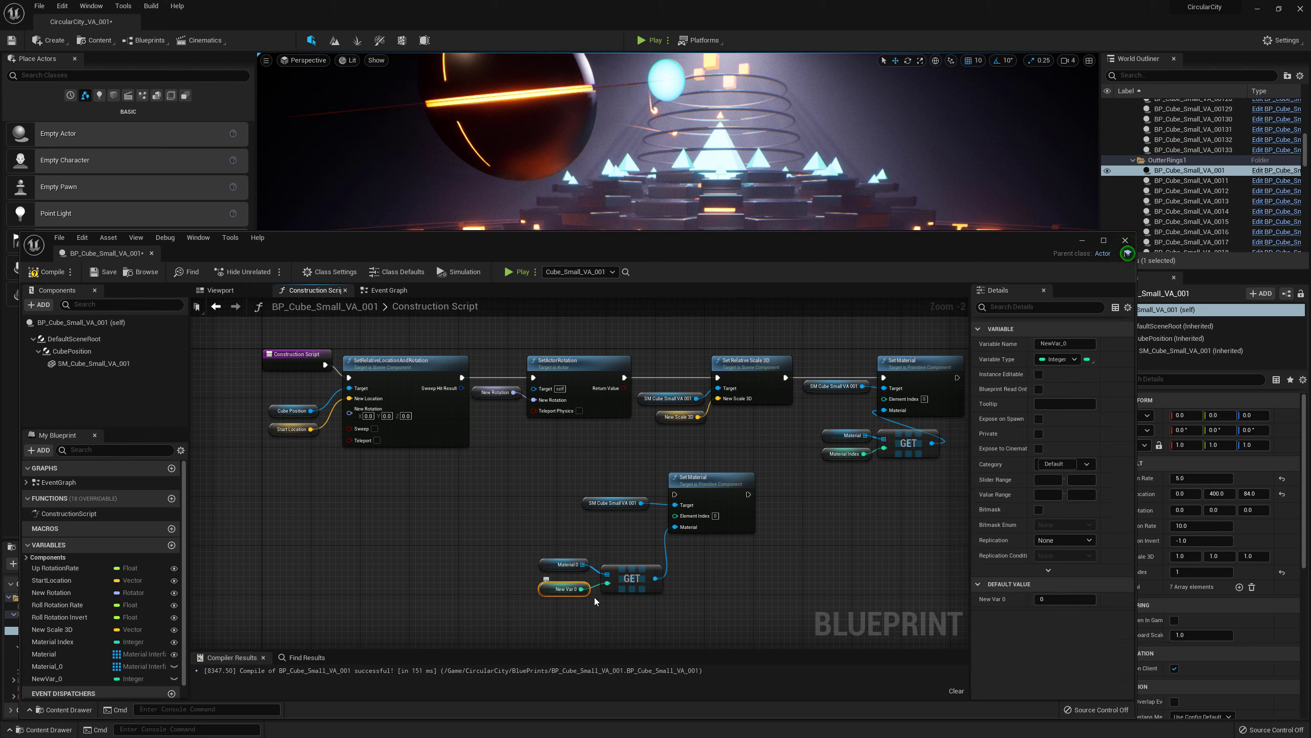
left_click(564, 564)
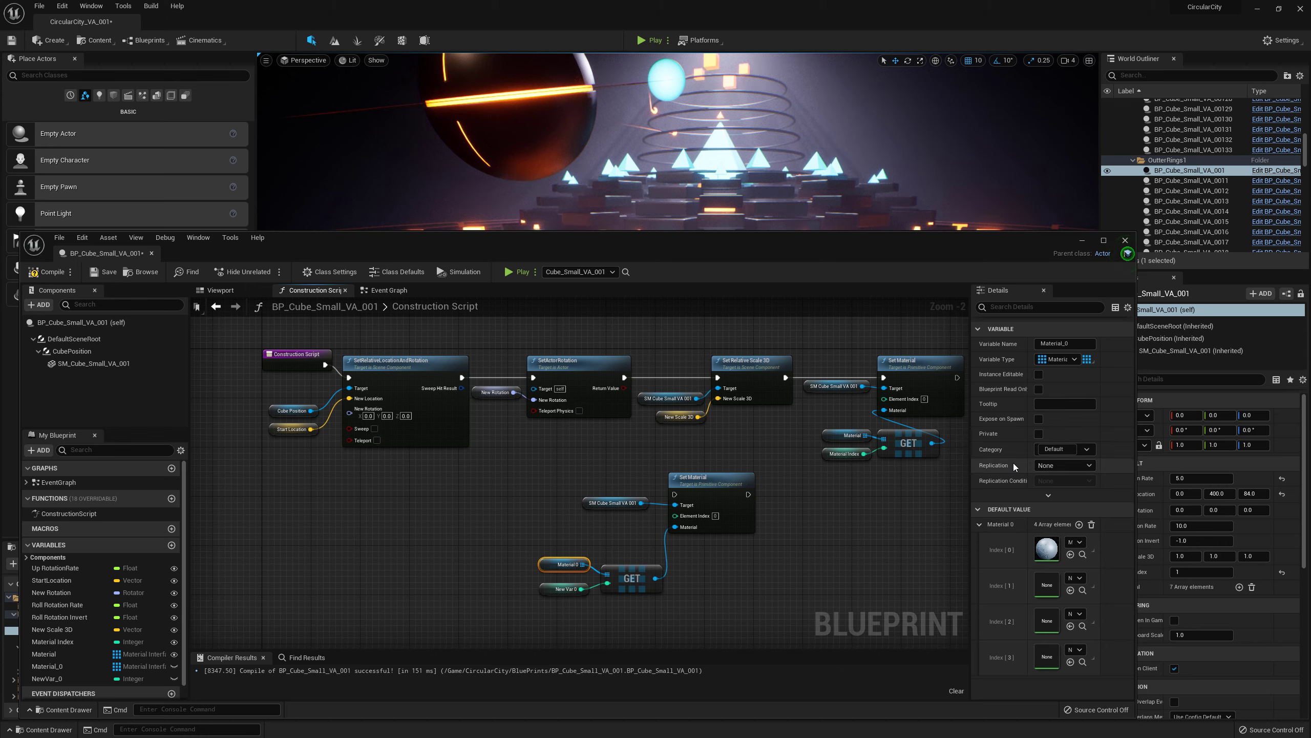
left_click(1038, 419)
left_click(566, 589)
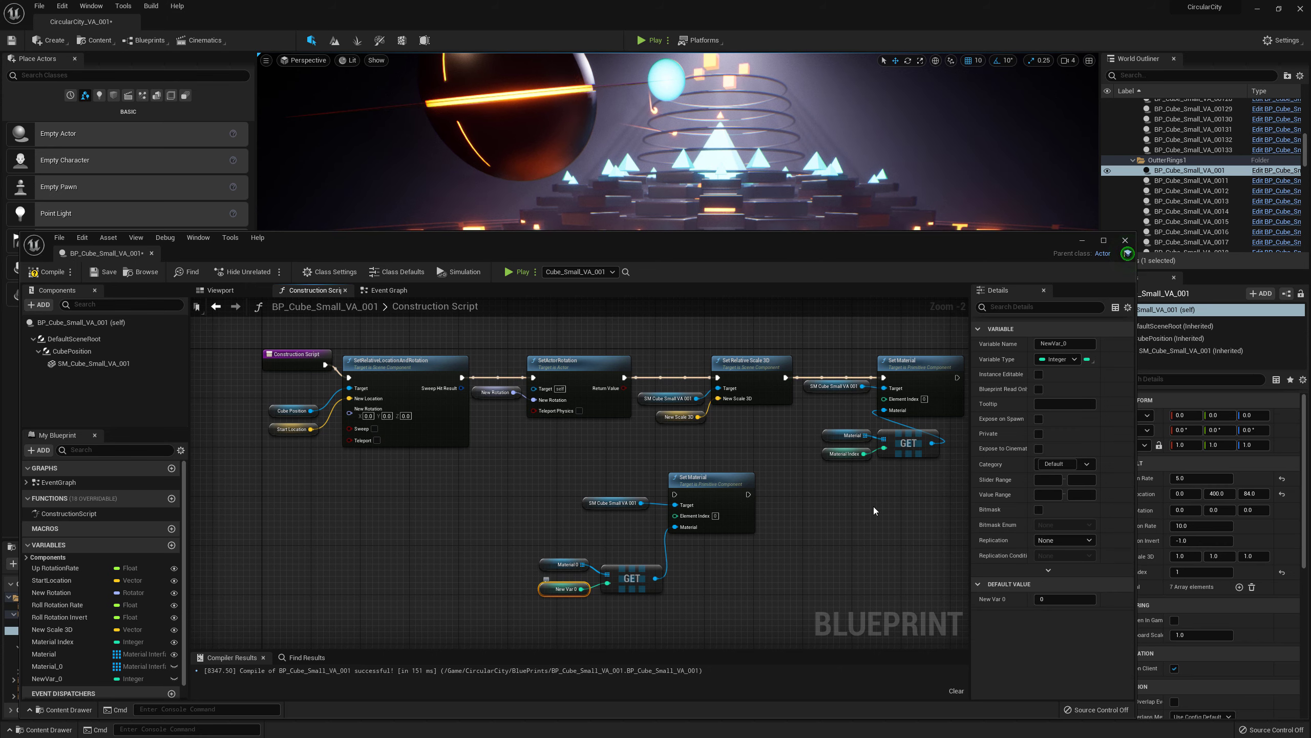
left_click(1038, 419)
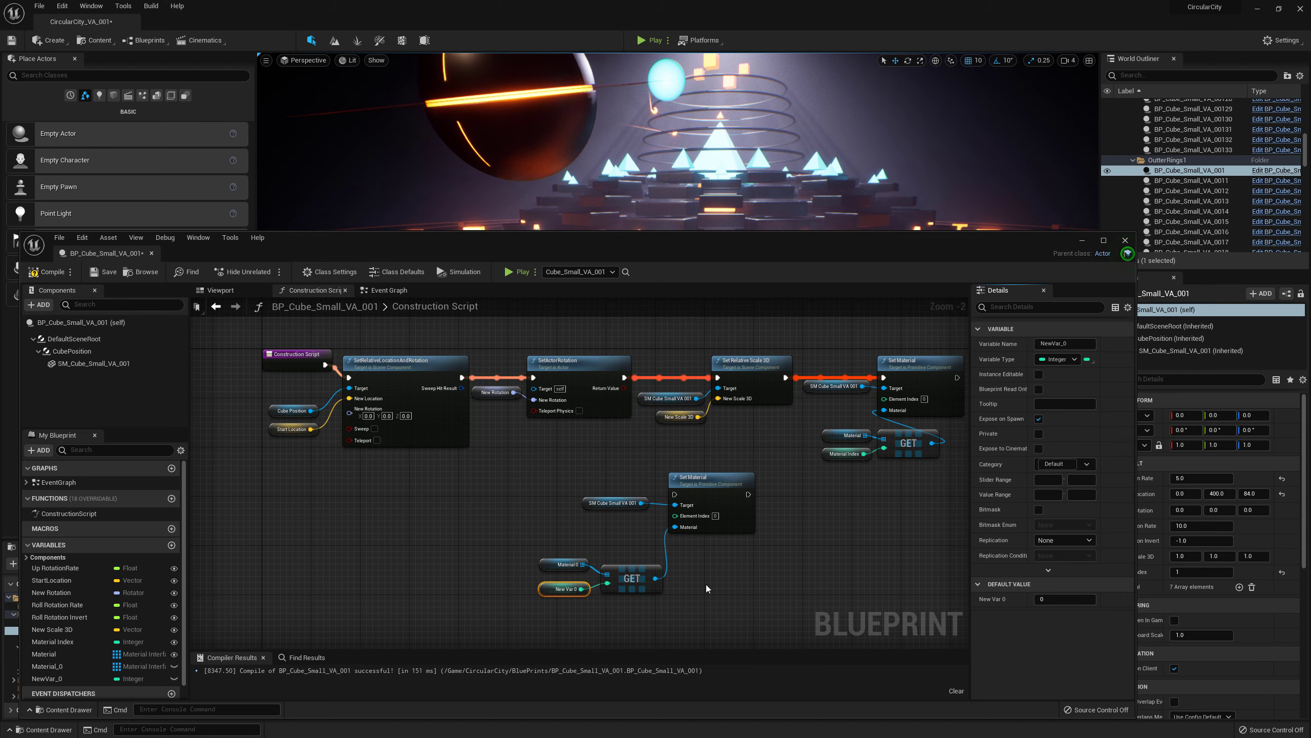
- Delete the lower Set Material node group from the graph along with the Material_0 and NewVar_0 variables
left_click_drag(524, 464, 757, 631)
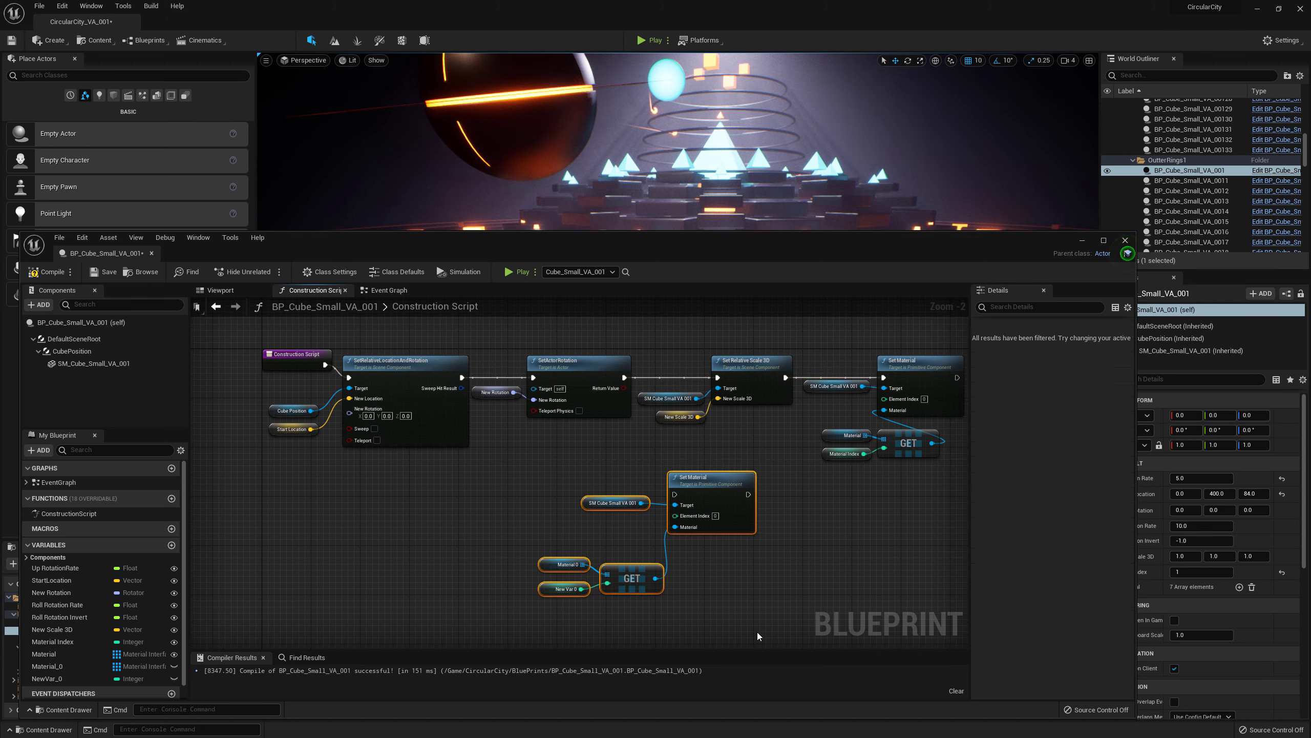
key("Delete")
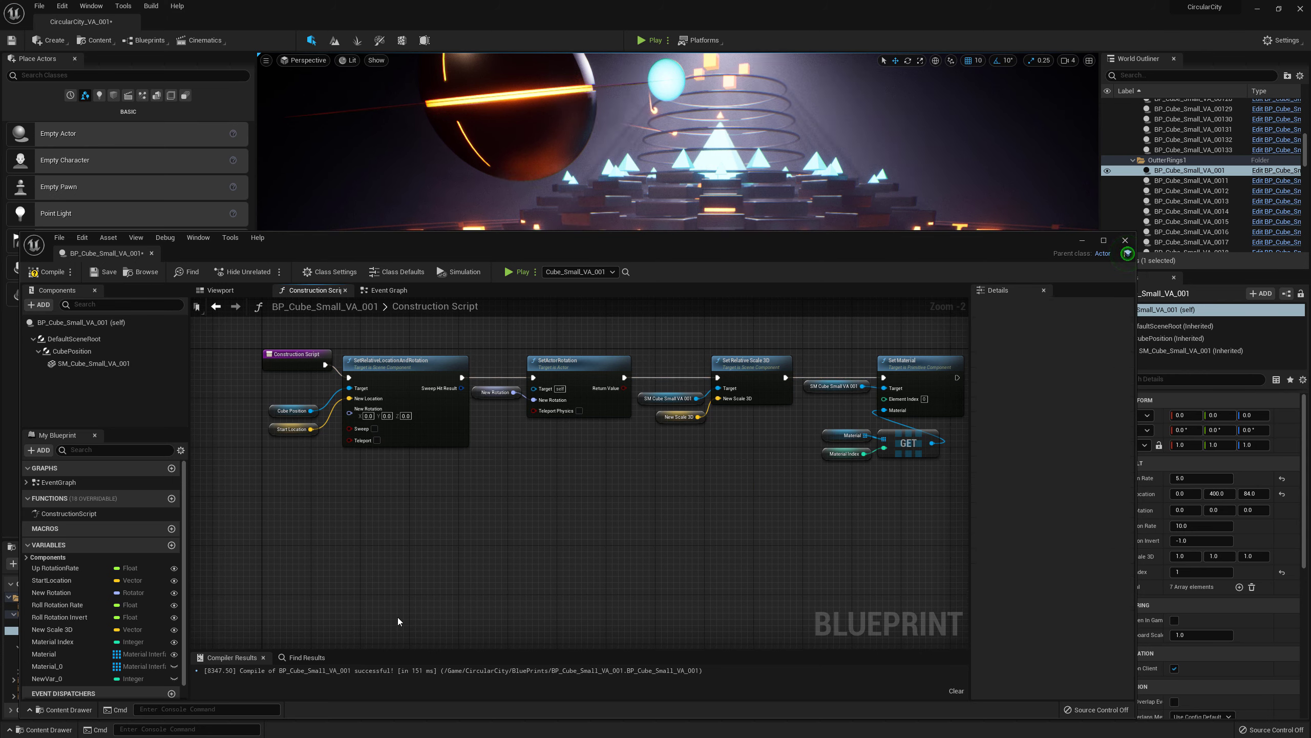
left_click(71, 677)
left_click(65, 666)
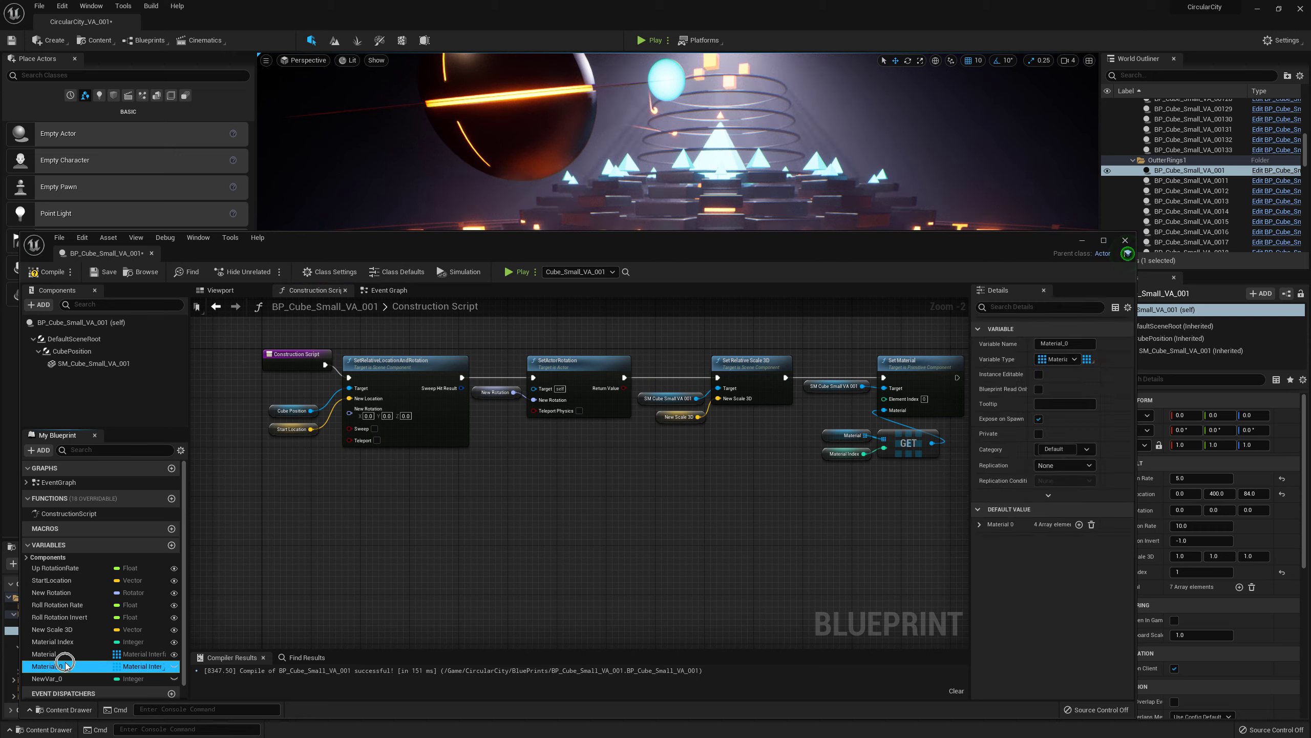
key("Delete")
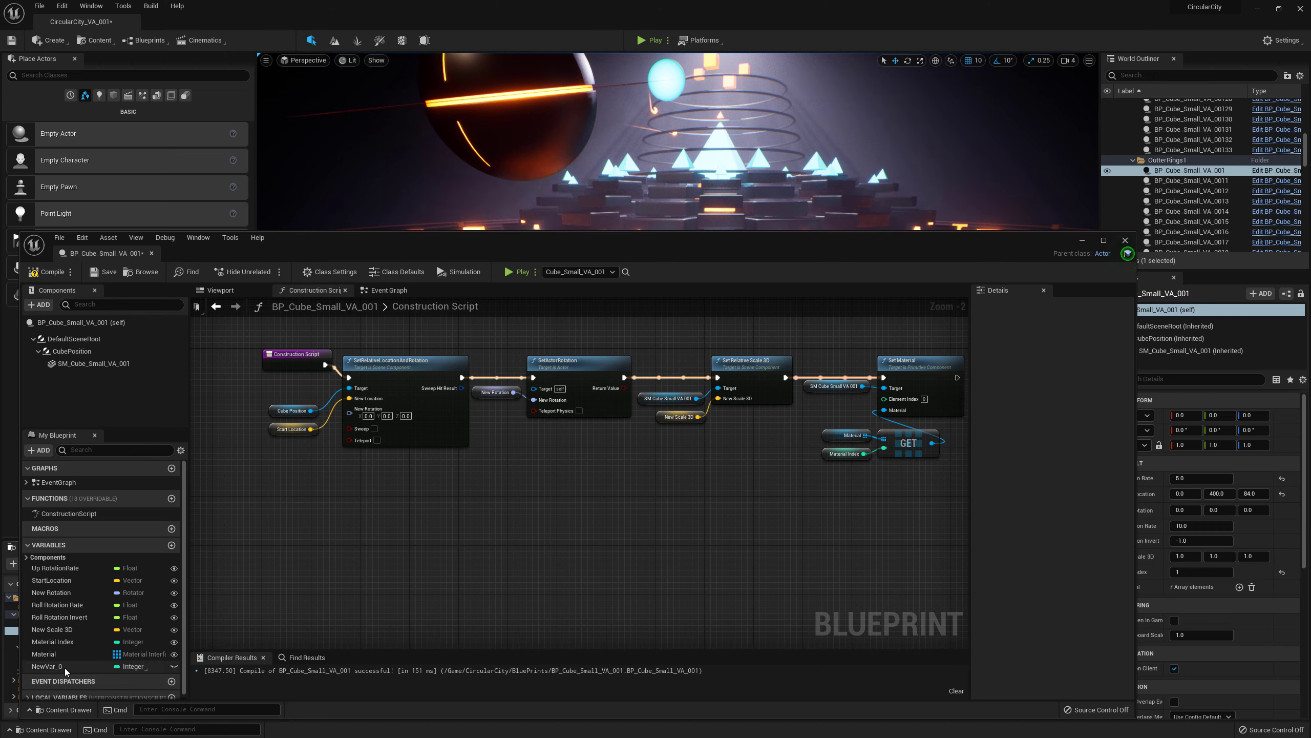
left_click(63, 666)
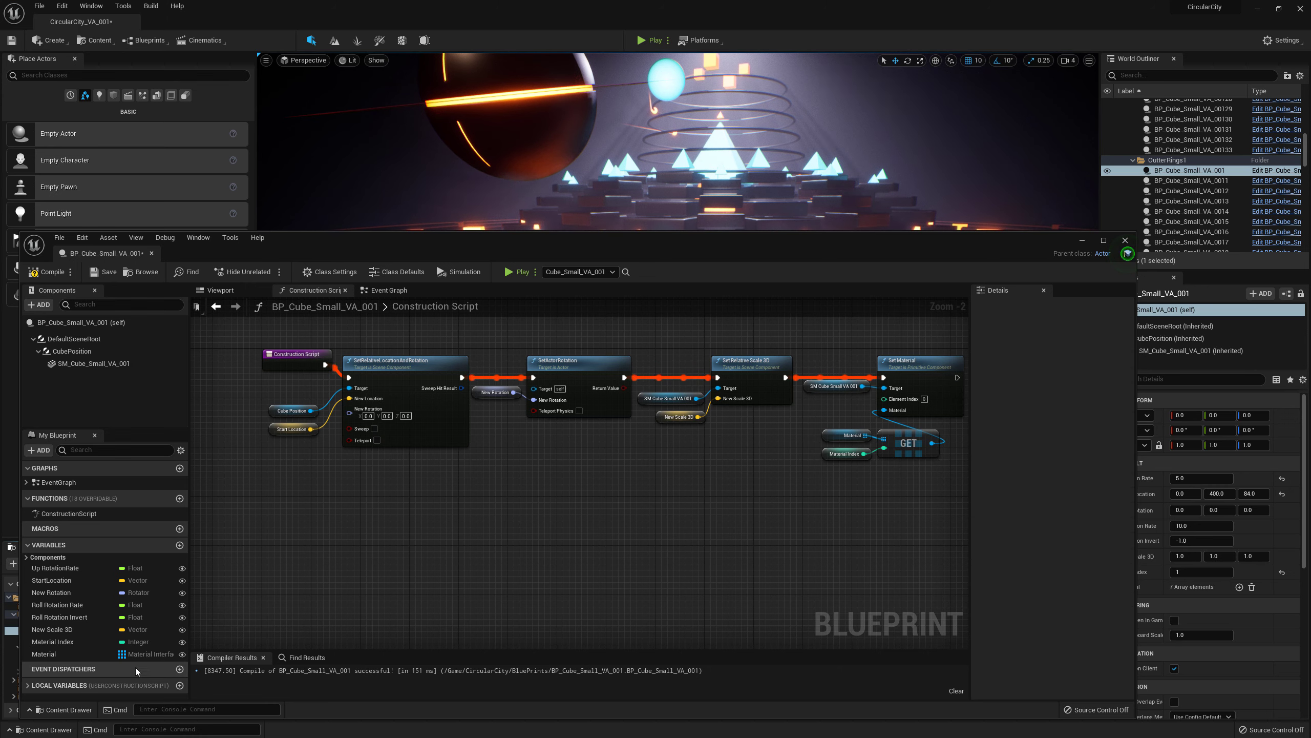
- Finish removing the demo variables, then compile and save the BP_Cube_Small_VA_001 blueprint
key("Delete")
left_click(51, 271)
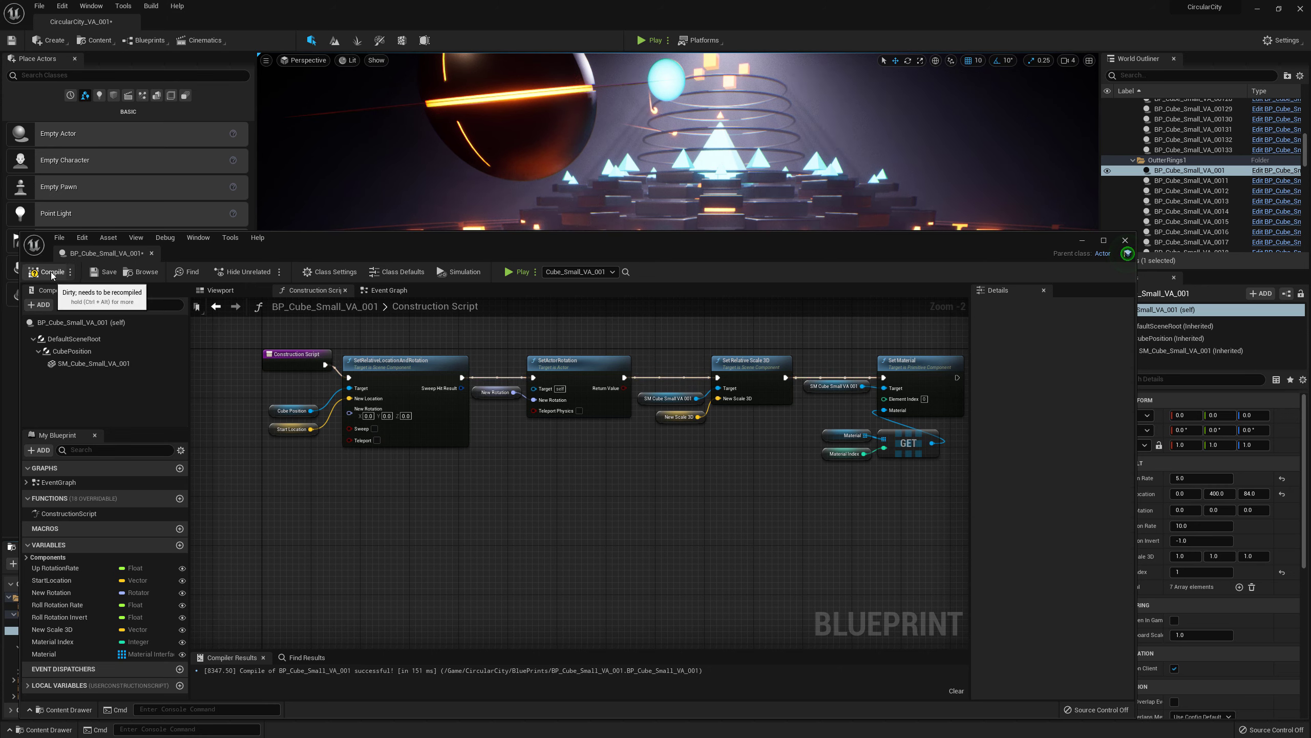
left_click(101, 272)
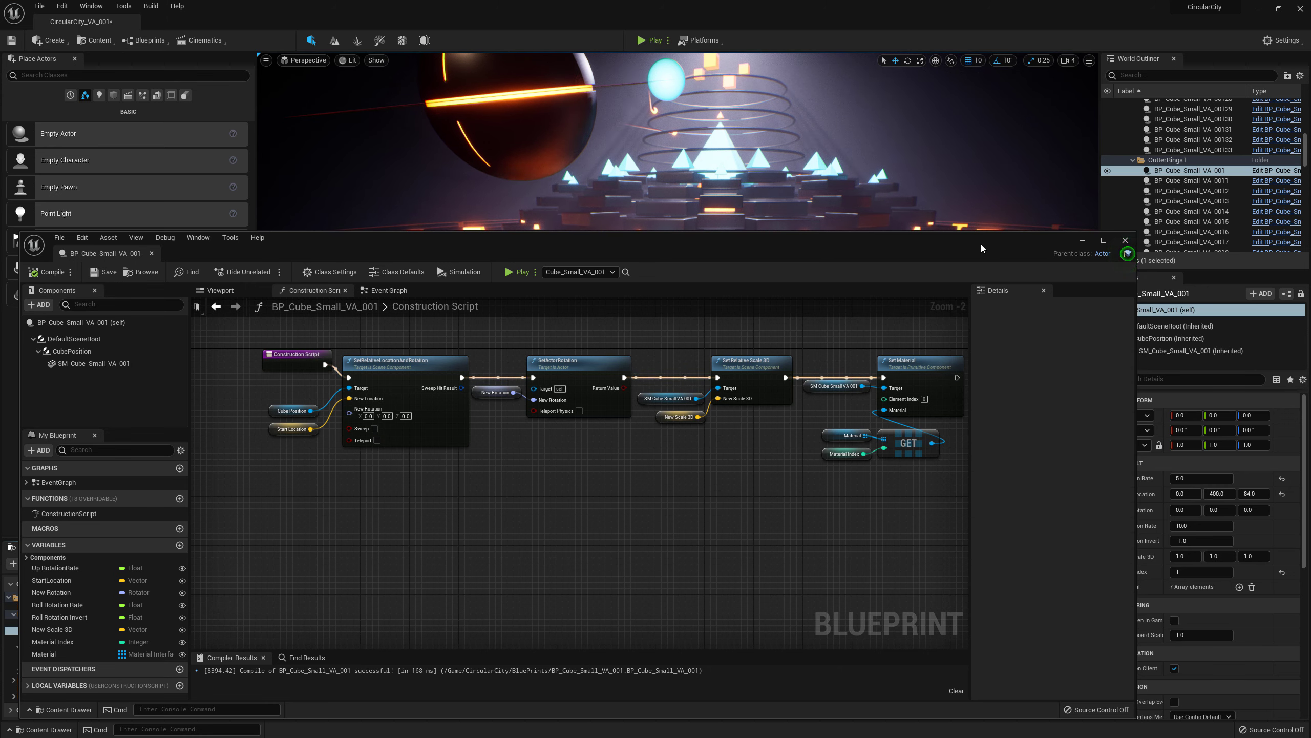
- Examine the Material array's default elements and how Material and Material Index feed the GET node in the construction script
mouse_move(984, 239)
left_mouse_down()
mouse_move(961, 256)
mouse_move(992, 254)
left_mouse_up()
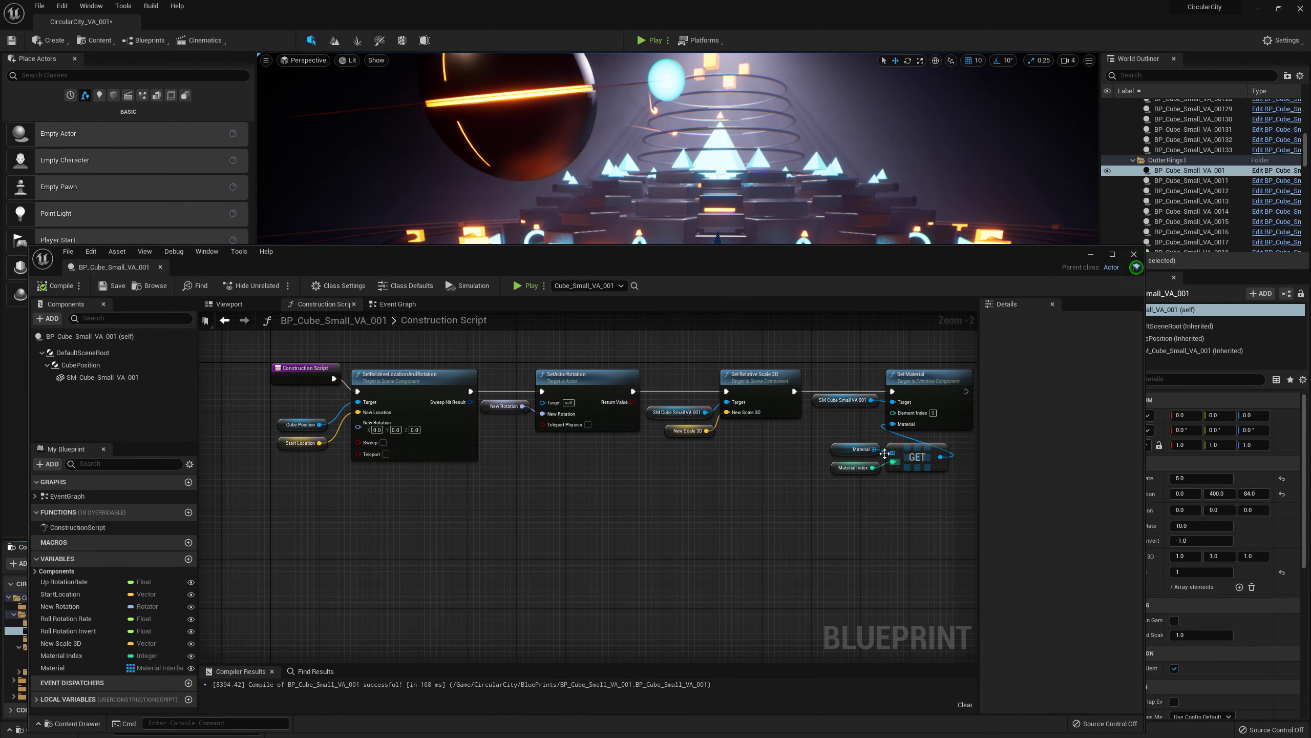
left_click(859, 449)
scroll(1071, 663, "down", 2)
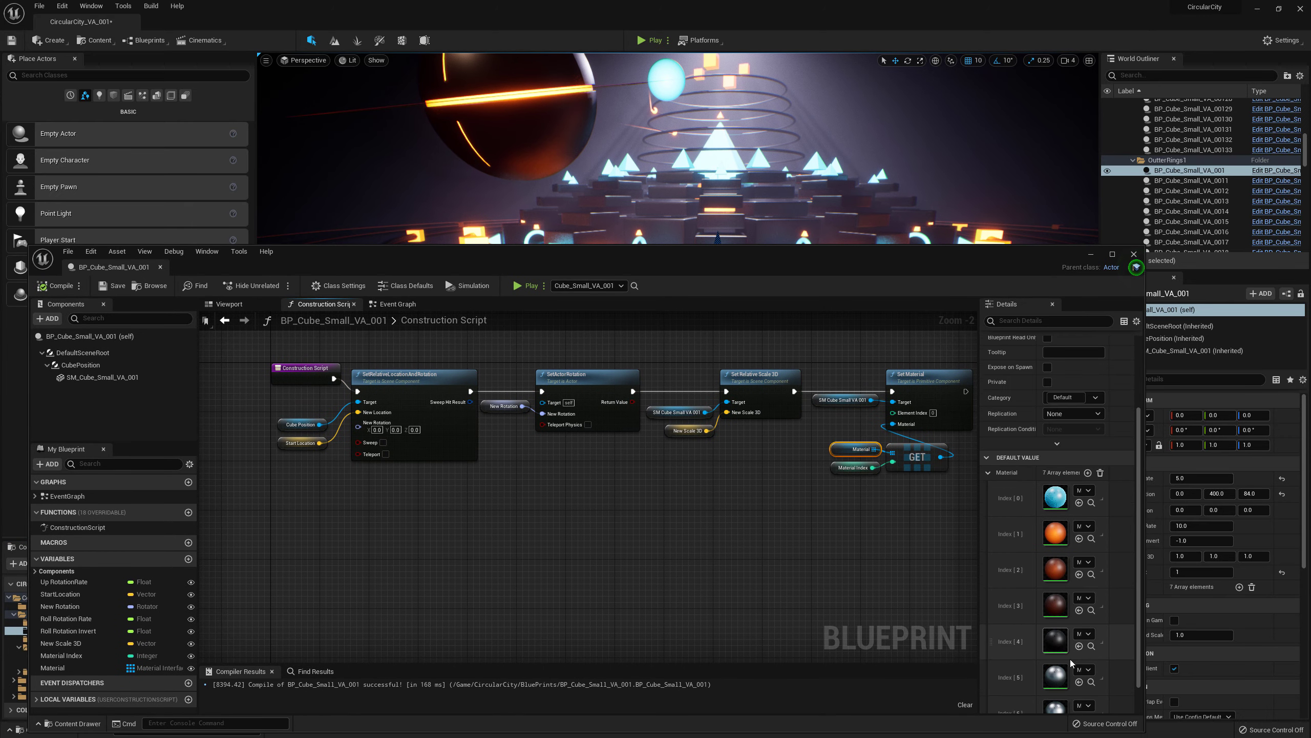
scroll(1071, 663, "down", 1)
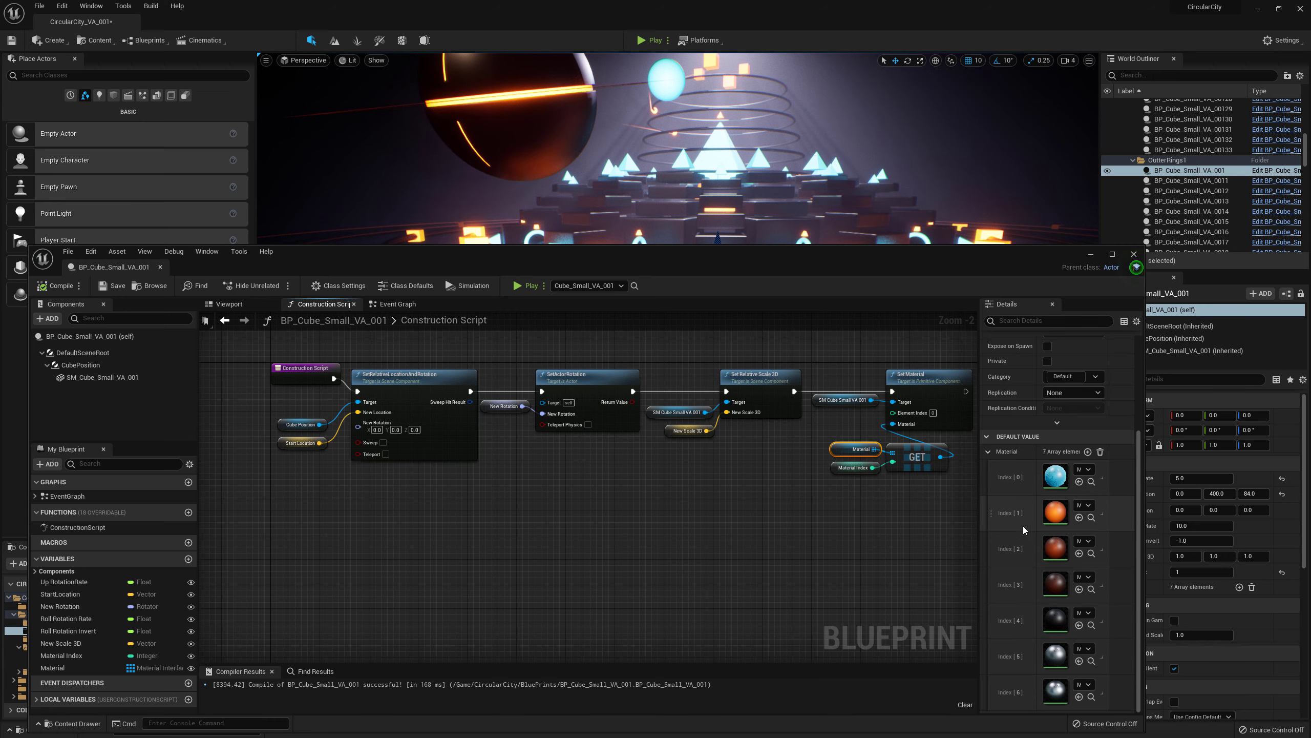
scroll(896, 480, "up", 2)
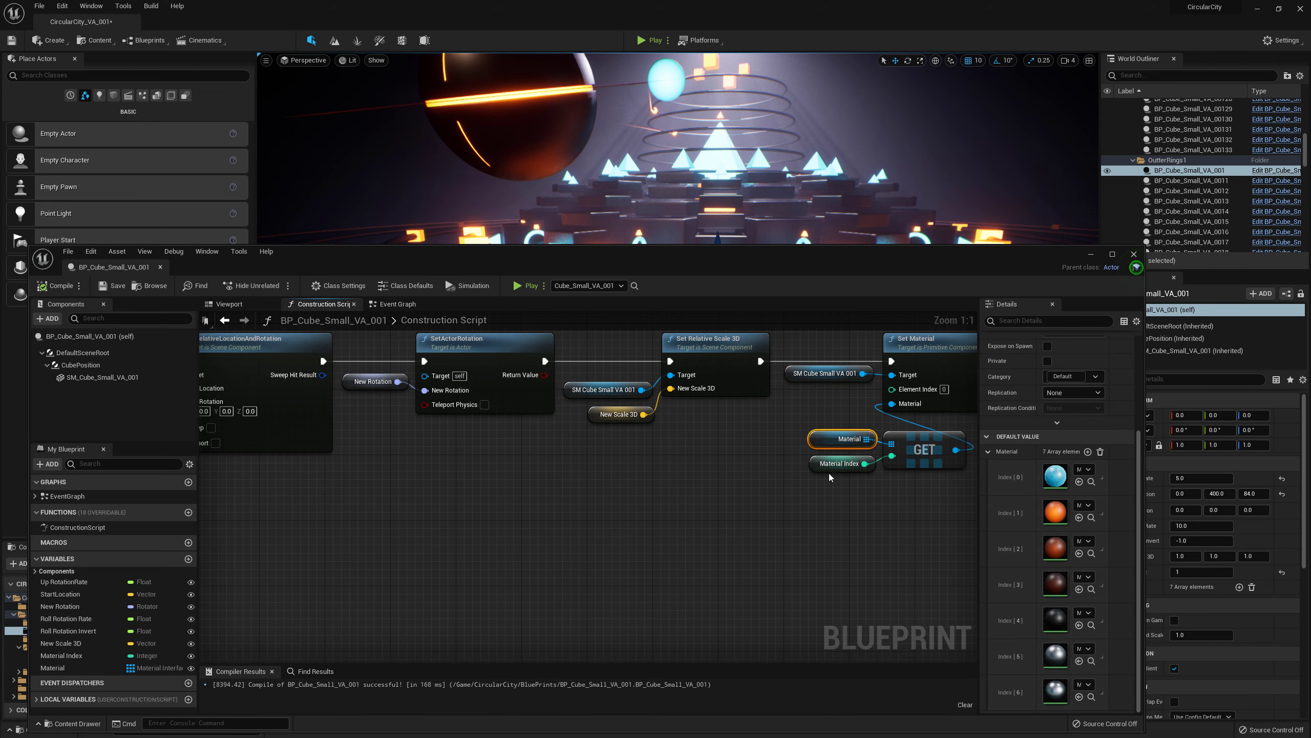
scroll(829, 474, "down", 2)
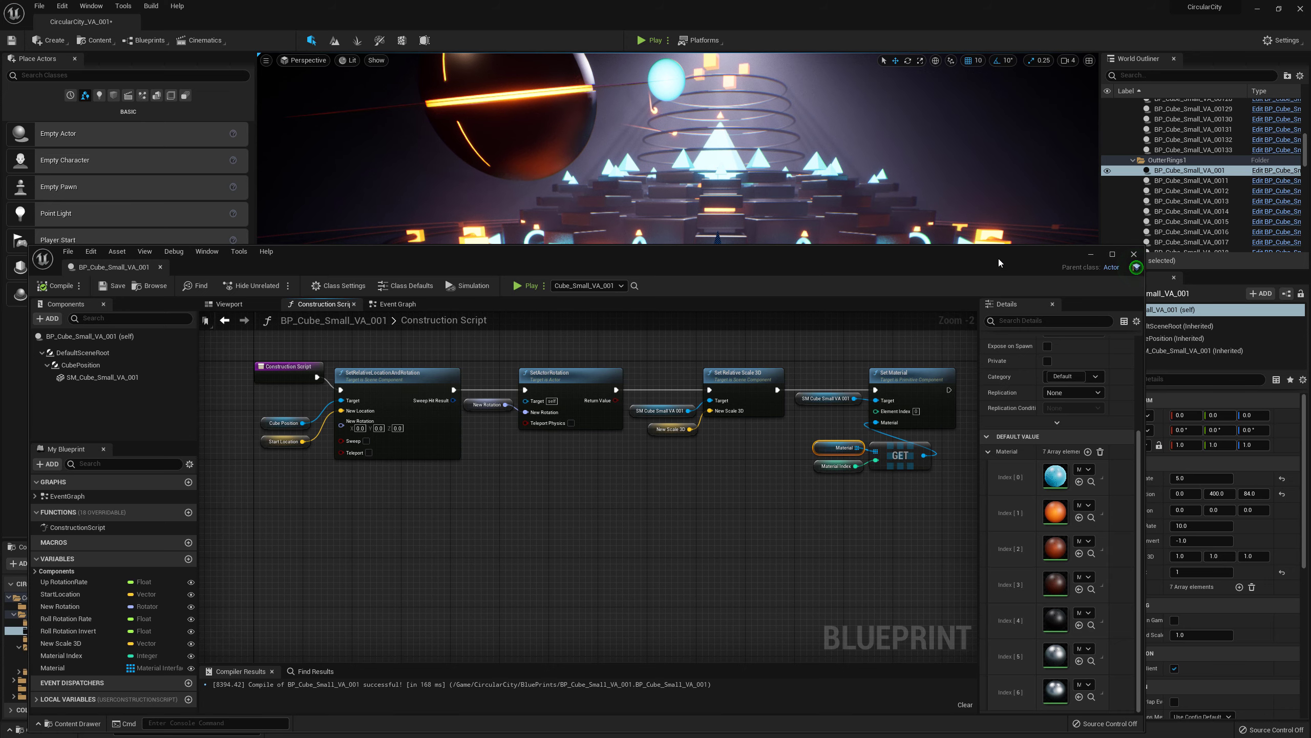
- Try Material Index values from 2 up to 7 on the selected Cube_Small_VA_001 actor and return the index to 1
left_click_drag(998, 259, 886, 311)
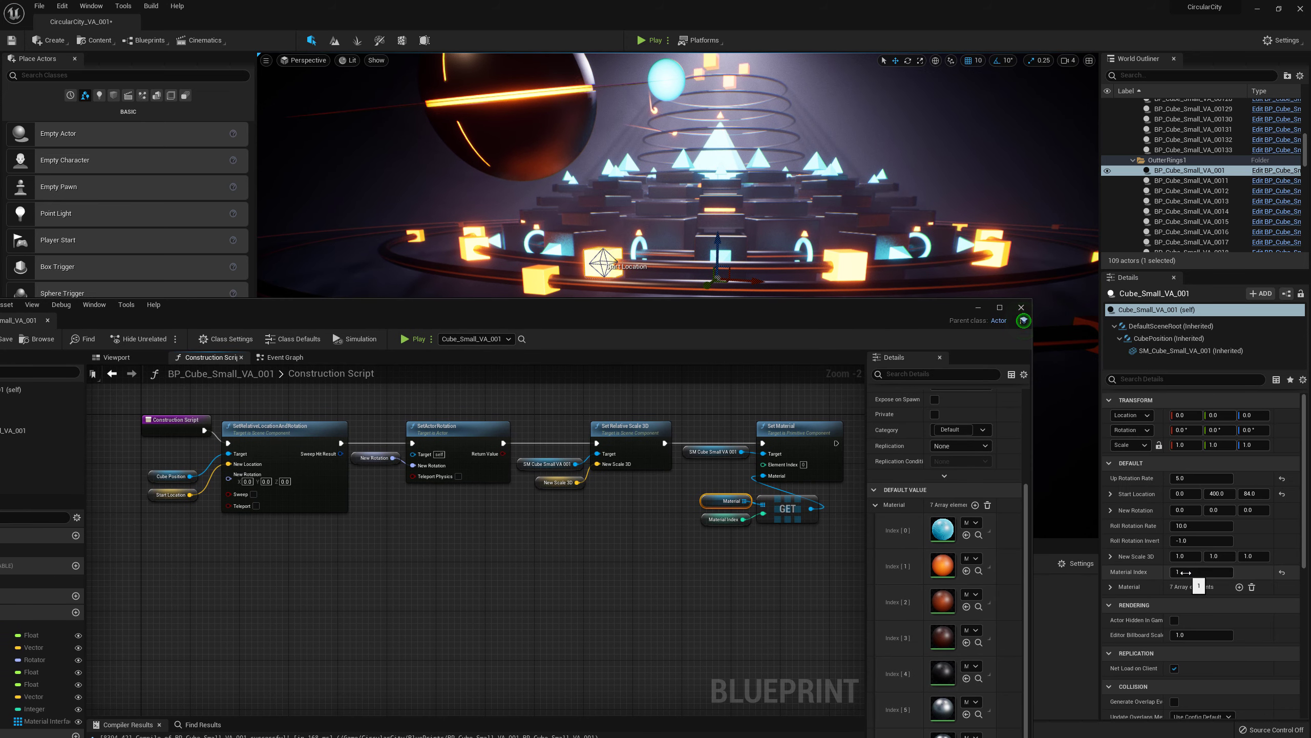
left_click(1185, 572)
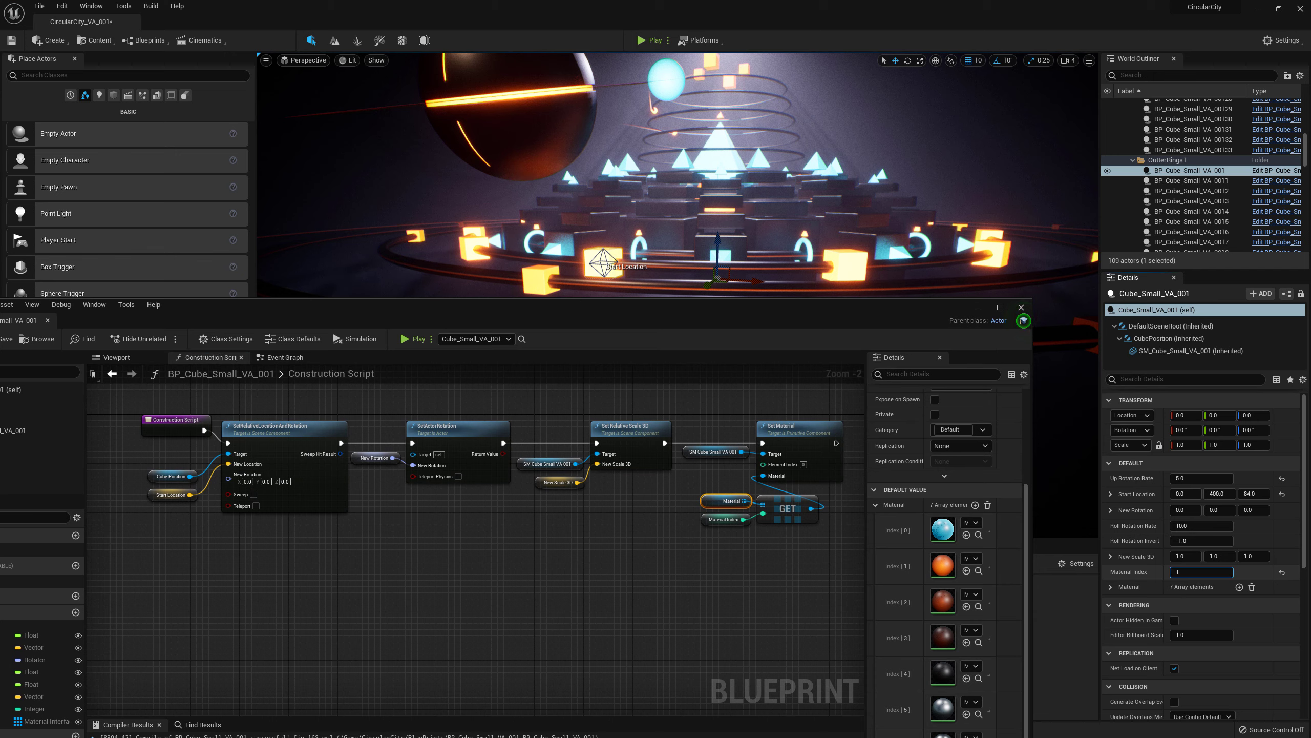
type("2")
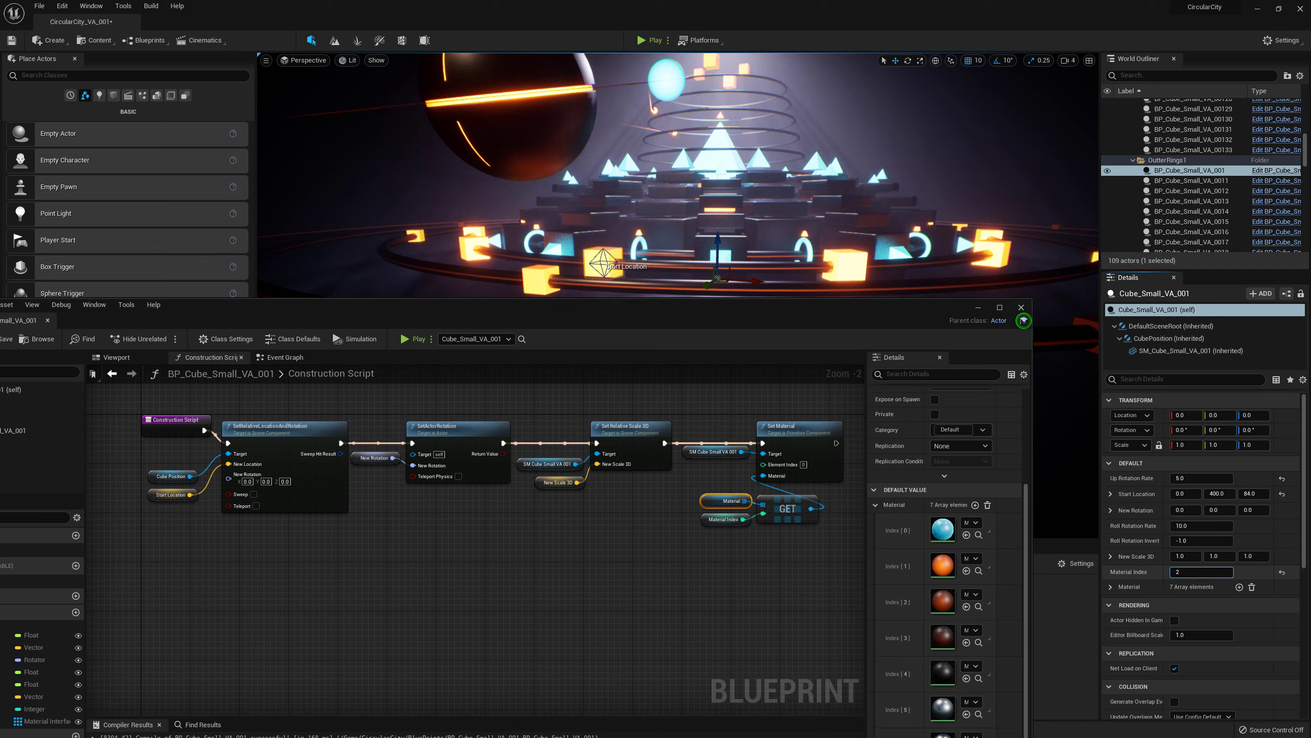
type("3")
left_click_drag(1197, 571, 1208, 571)
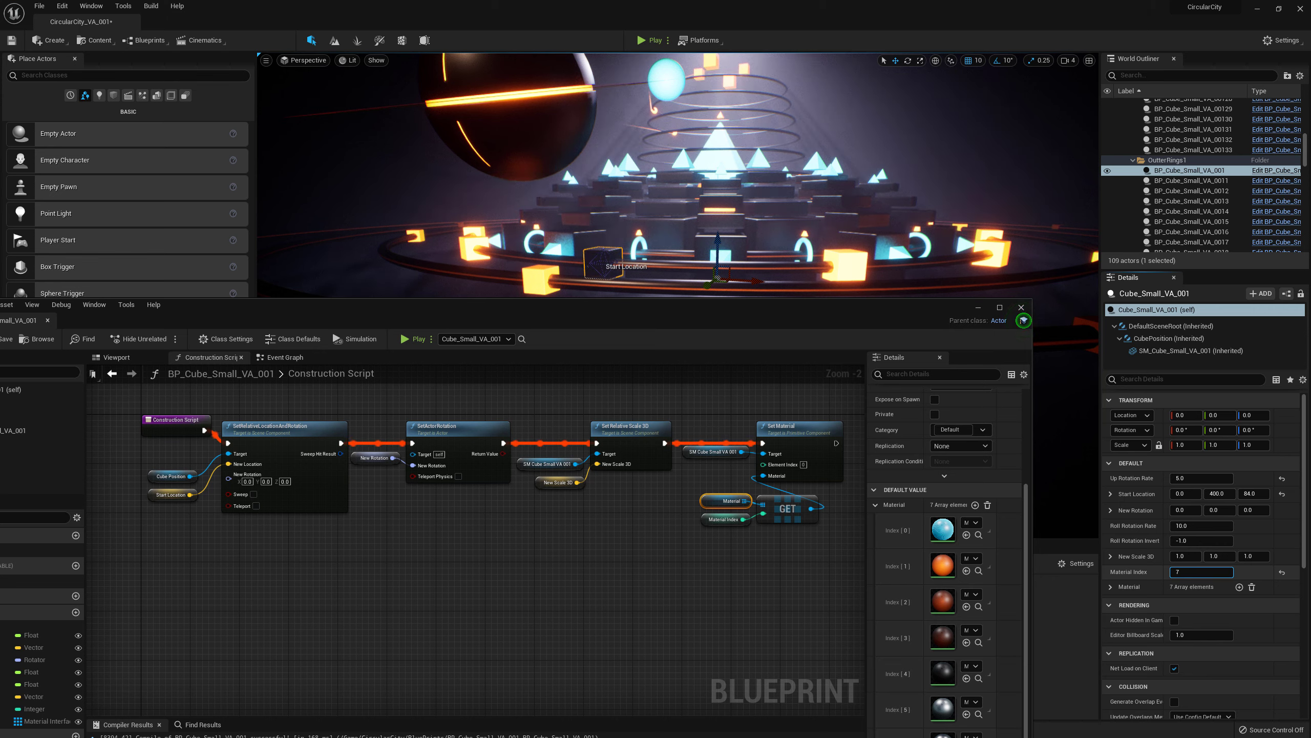
left_click_drag(1207, 571, 1192, 571)
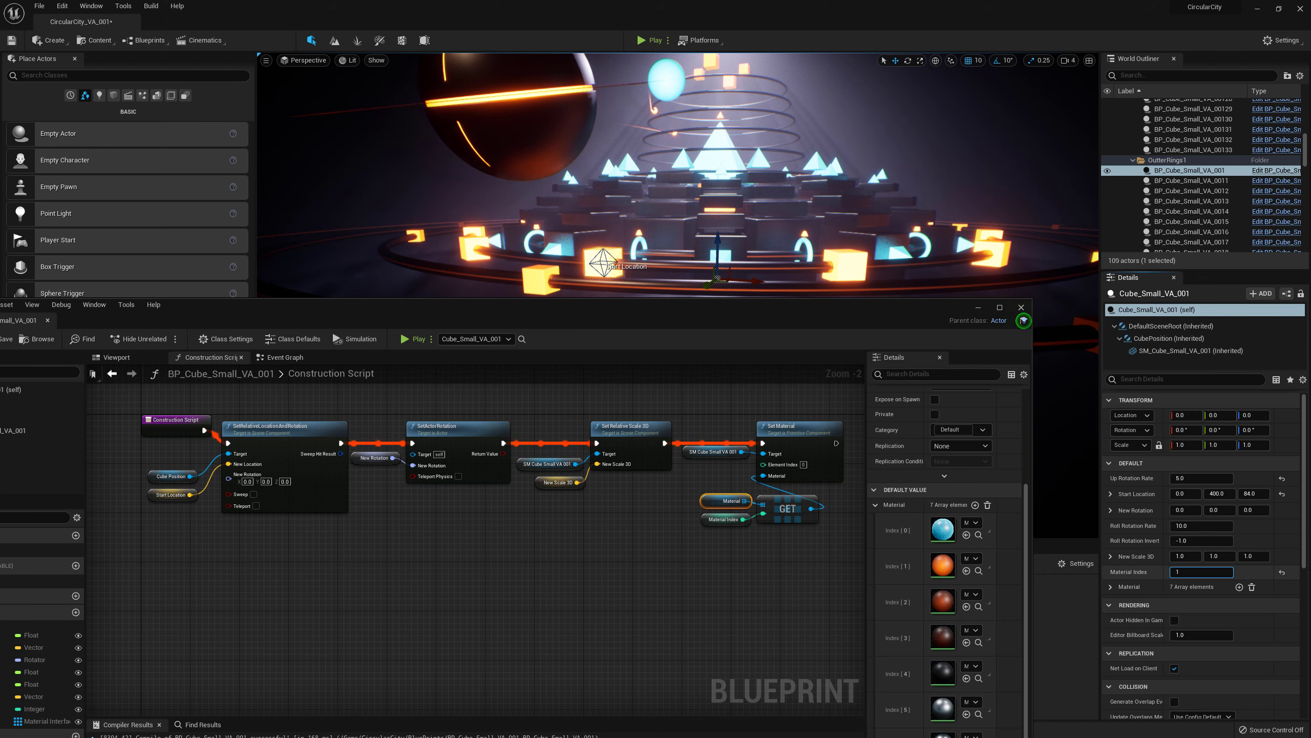
- Preview Material Index 0 on the Cube_Small_VA_001 actor with more of the level in view, and restore index 1
left_click_drag(834, 317, 836, 385)
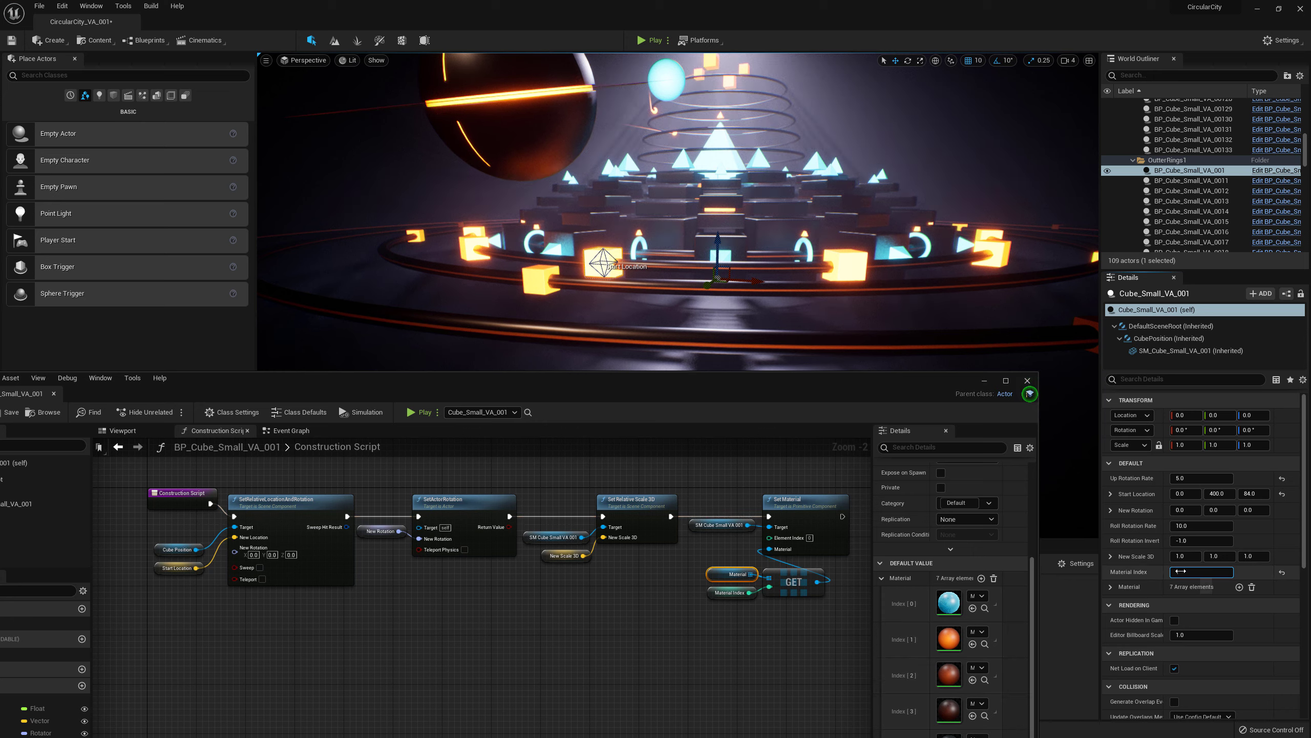
left_click_drag(1181, 571, 1174, 571)
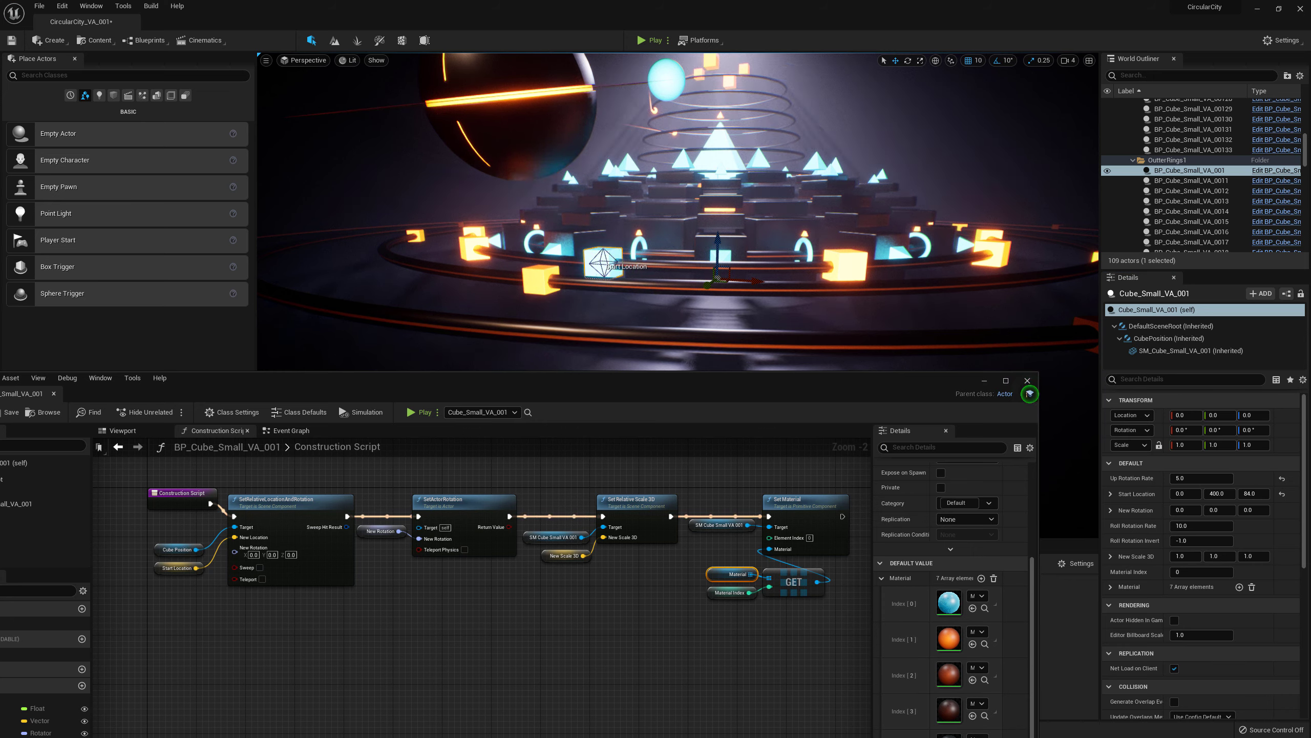
left_click_drag(806, 326, 805, 274)
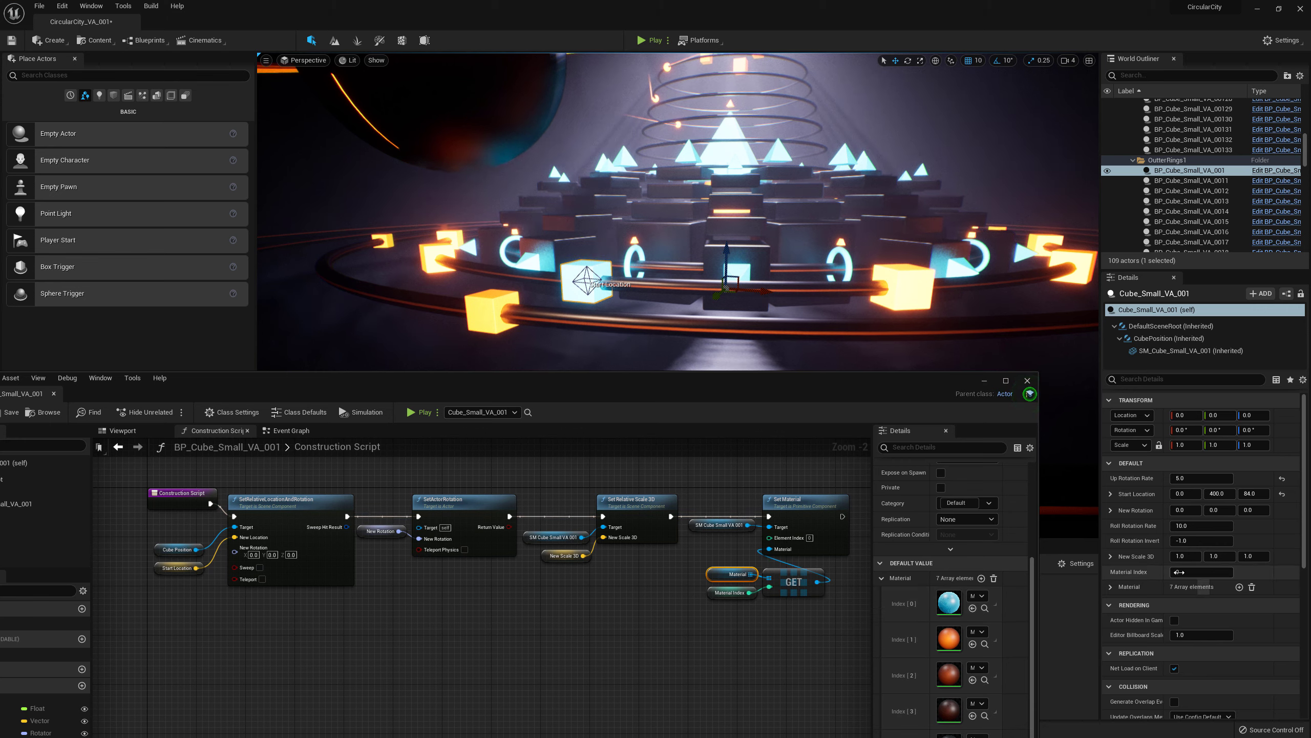
left_click_drag(1183, 572, 1188, 572)
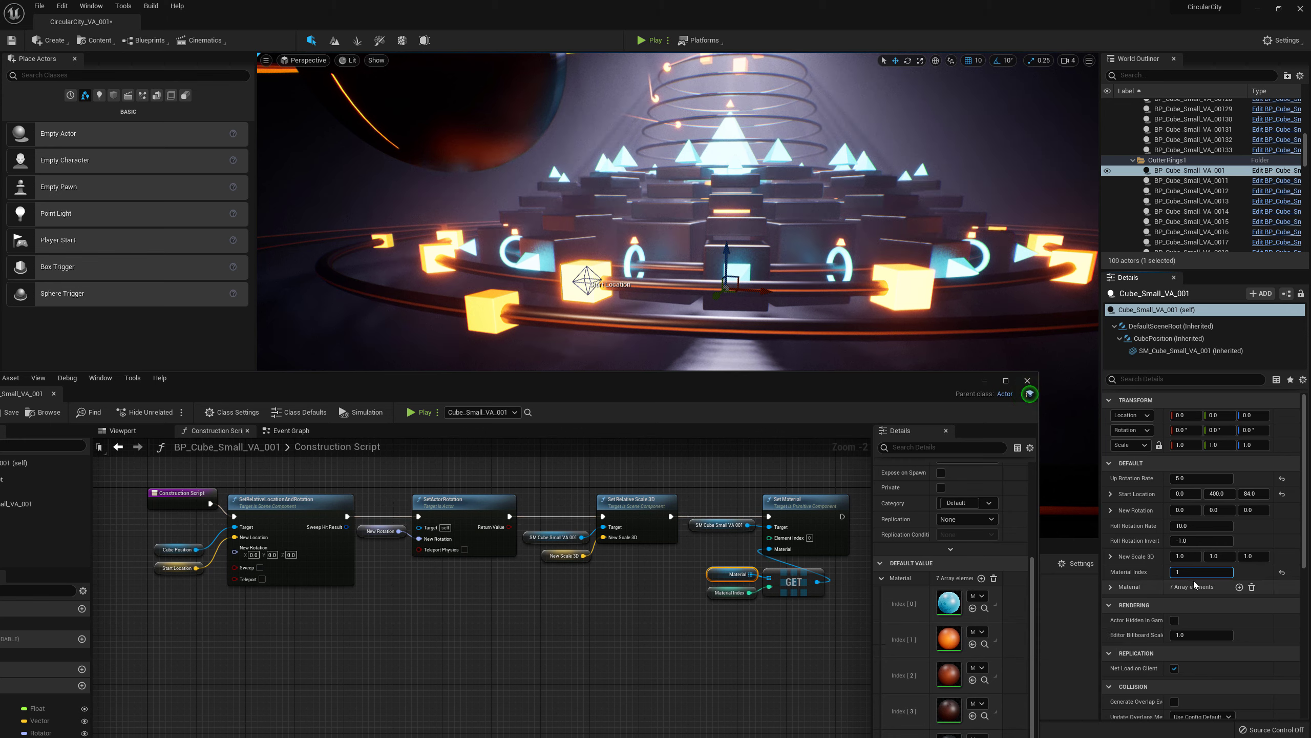
- Compare Material Index 3 on the cube with the blueprint's Material array elements, and set the index back to 1
left_click_drag(1188, 572, 1193, 572)
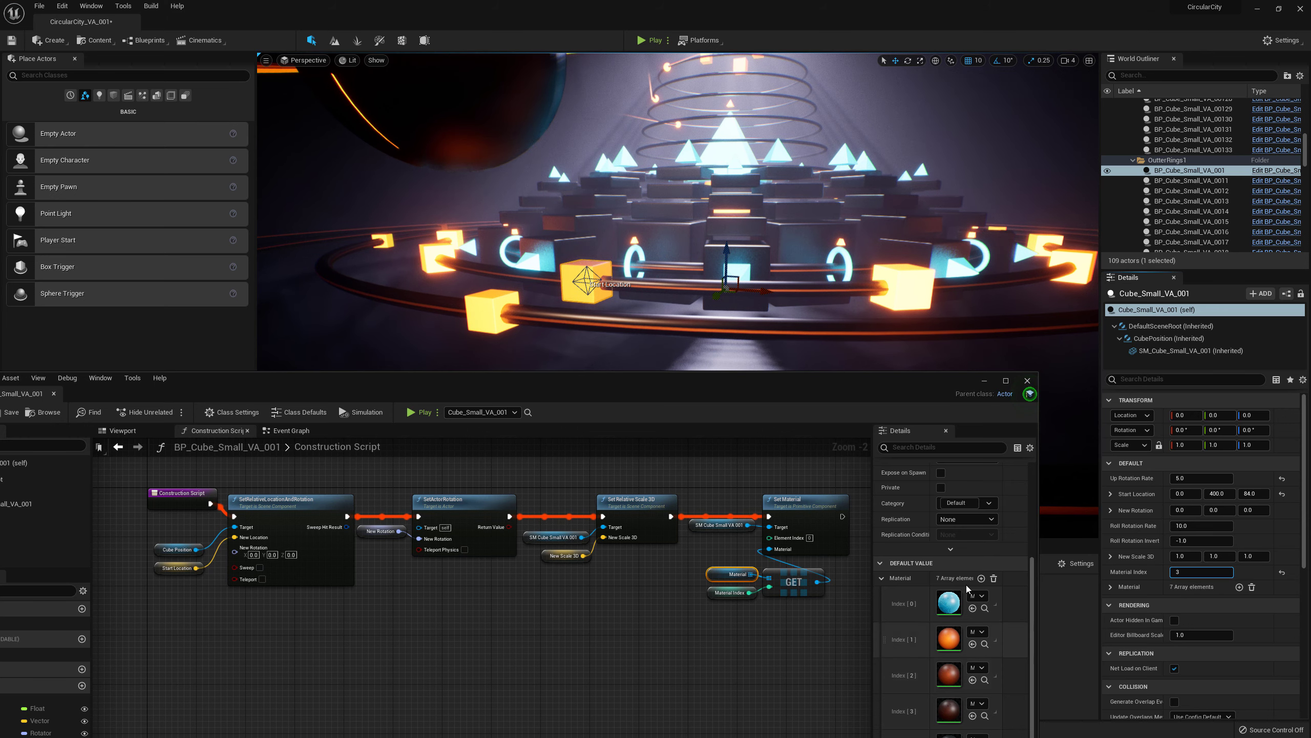
left_click_drag(881, 391, 868, 364)
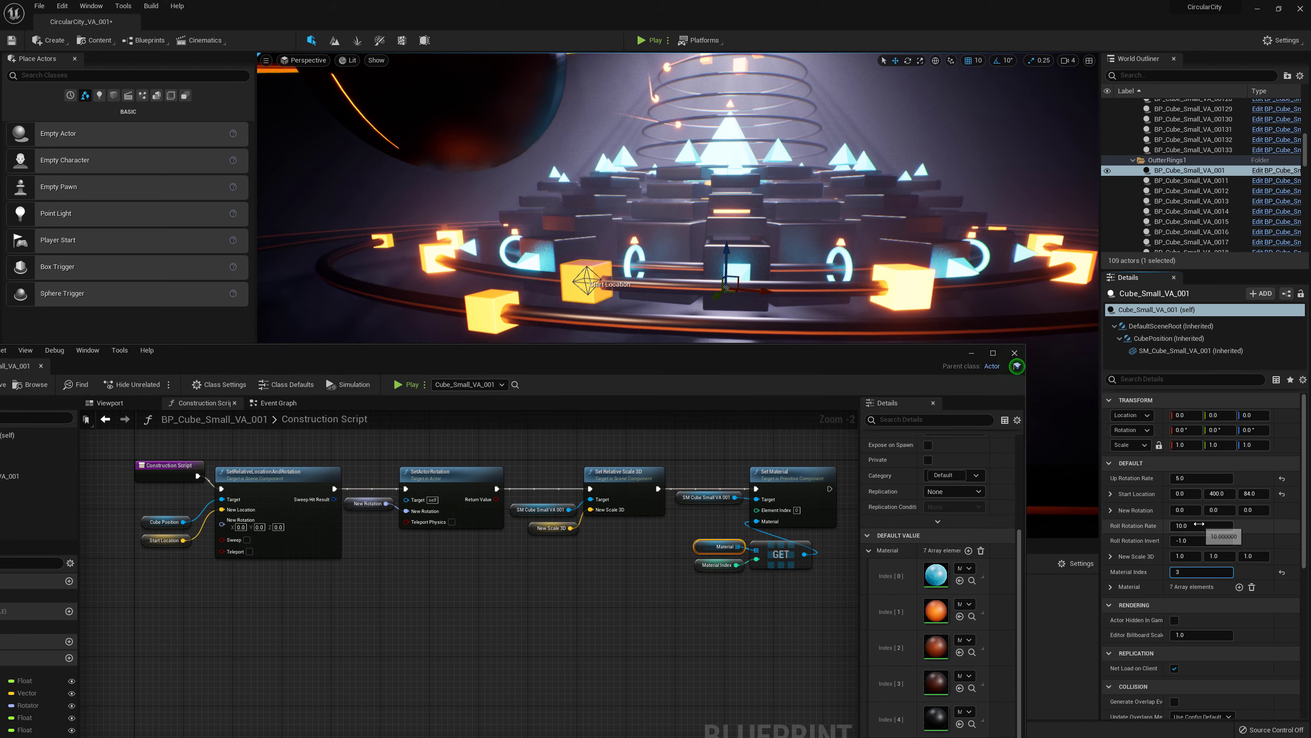
left_click_drag(1180, 572, 1186, 571)
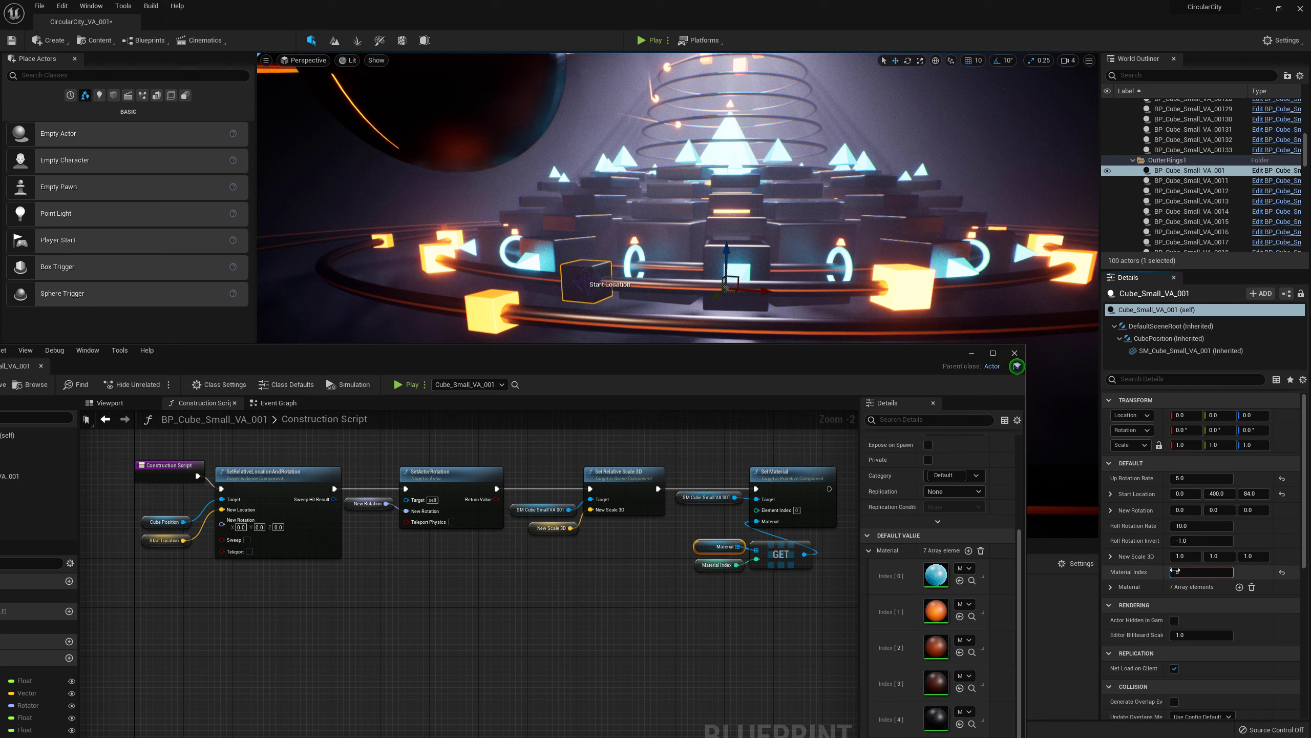
left_click_drag(1181, 570, 1174, 571)
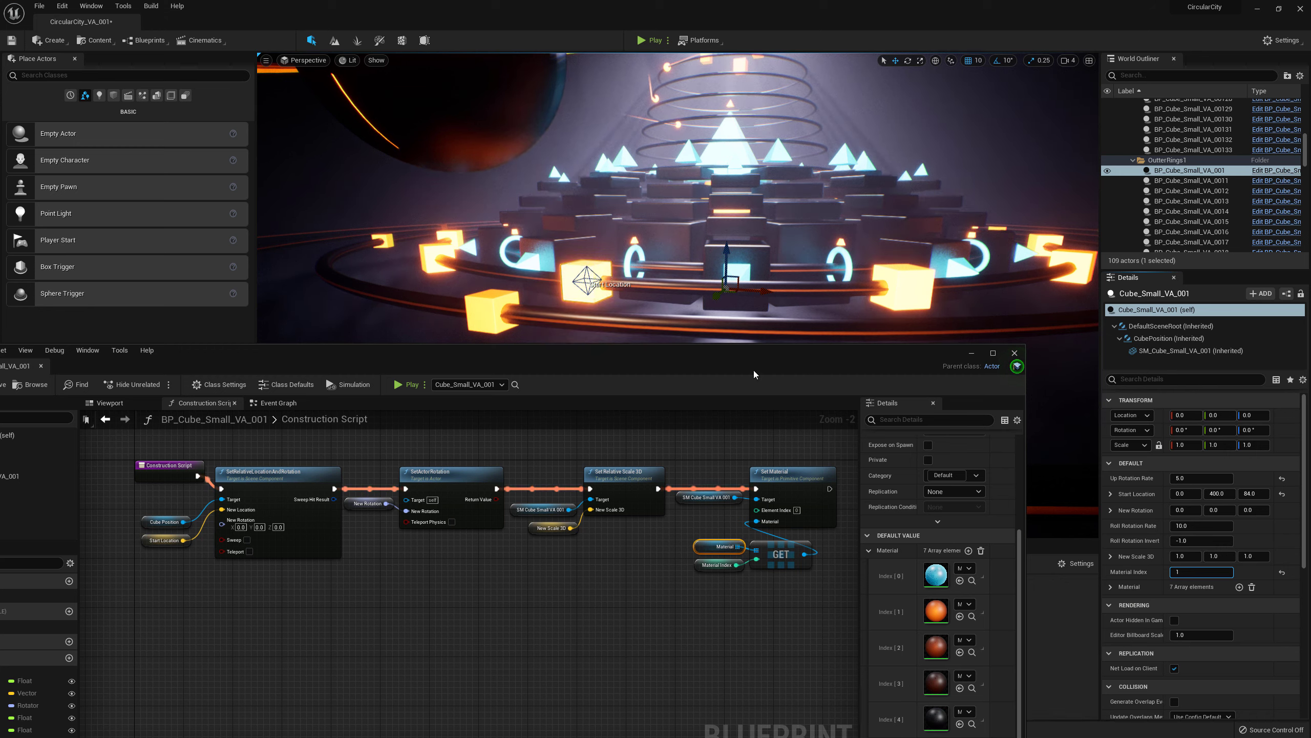
left_click_drag(737, 361, 830, 349)
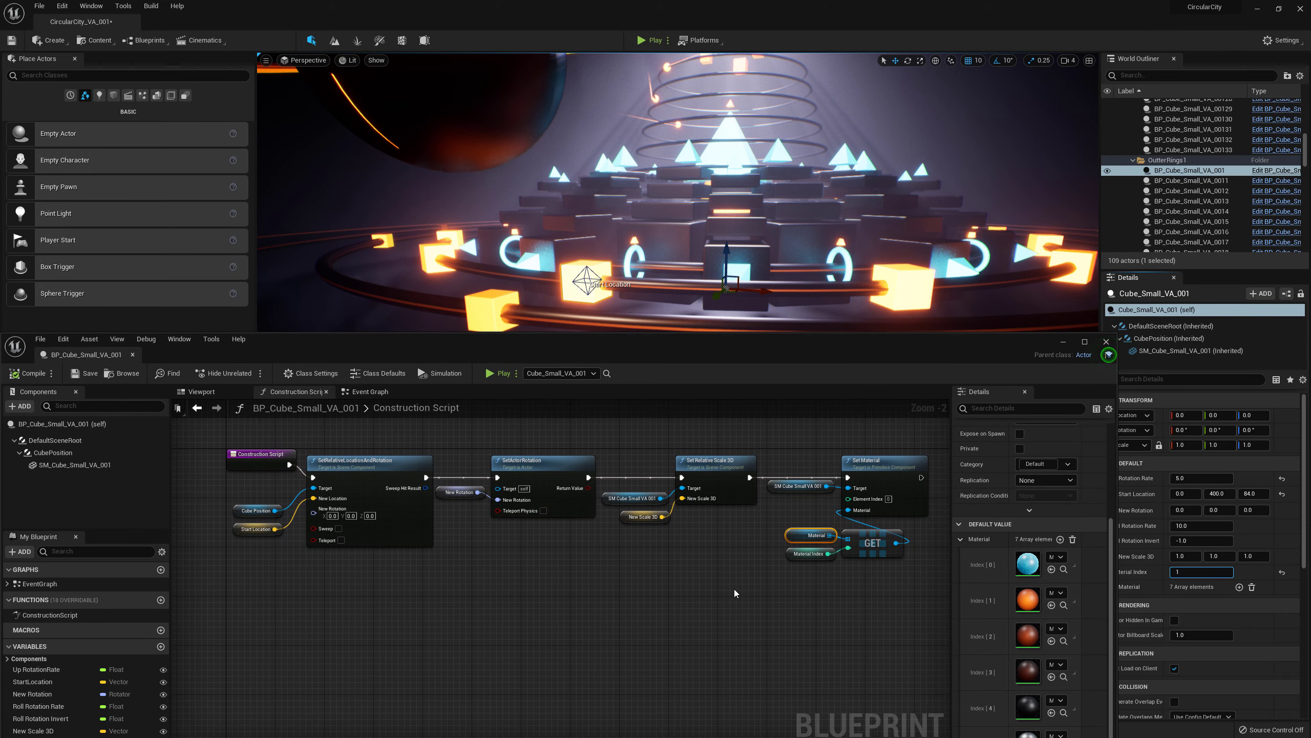
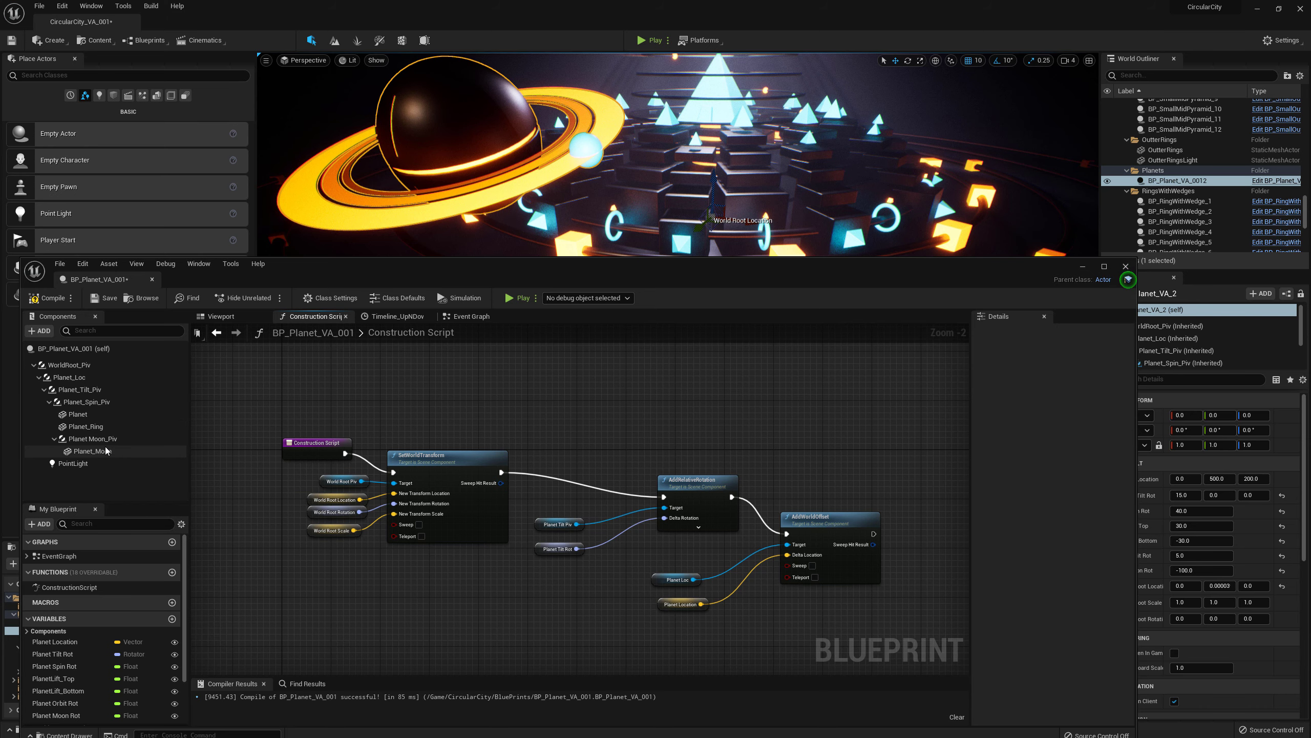
- View the BP_Planet_VA_001 model in its blueprint viewport and inspect the PointLight component's placement and settings
left_click(222, 316)
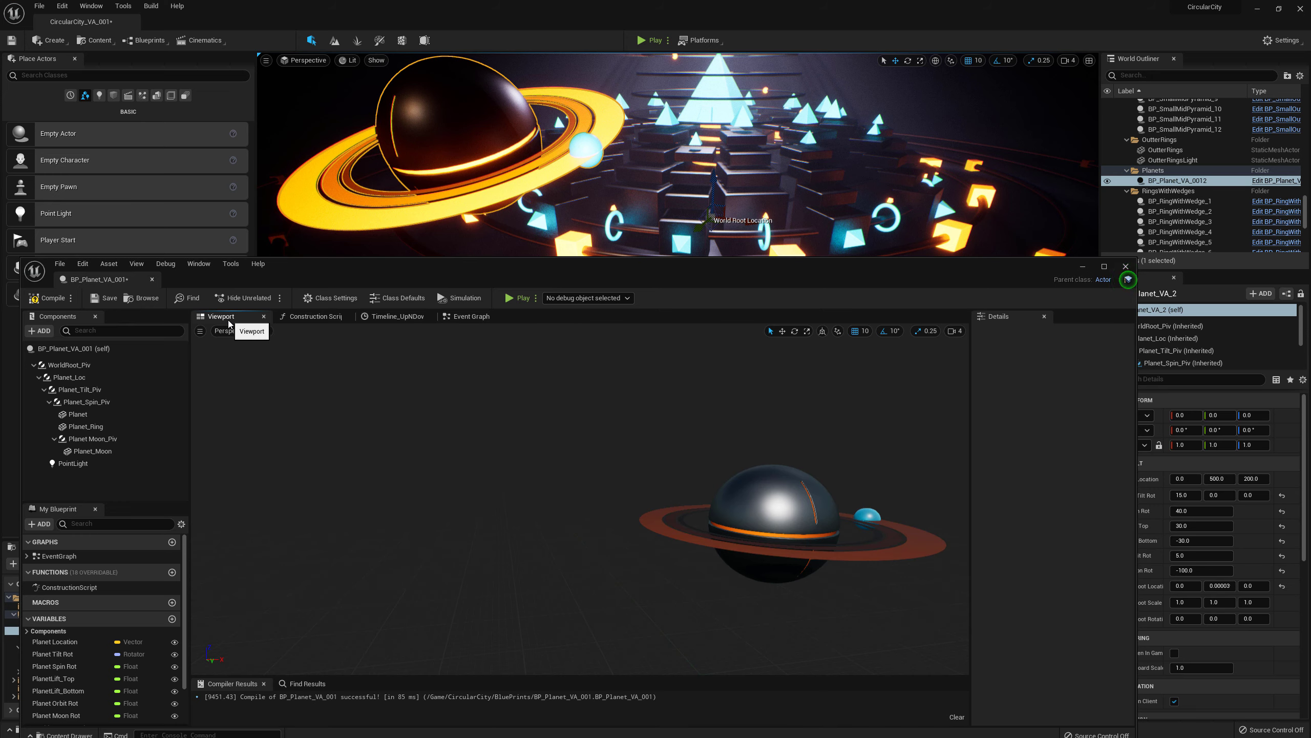
scroll(502, 501, "down", 4)
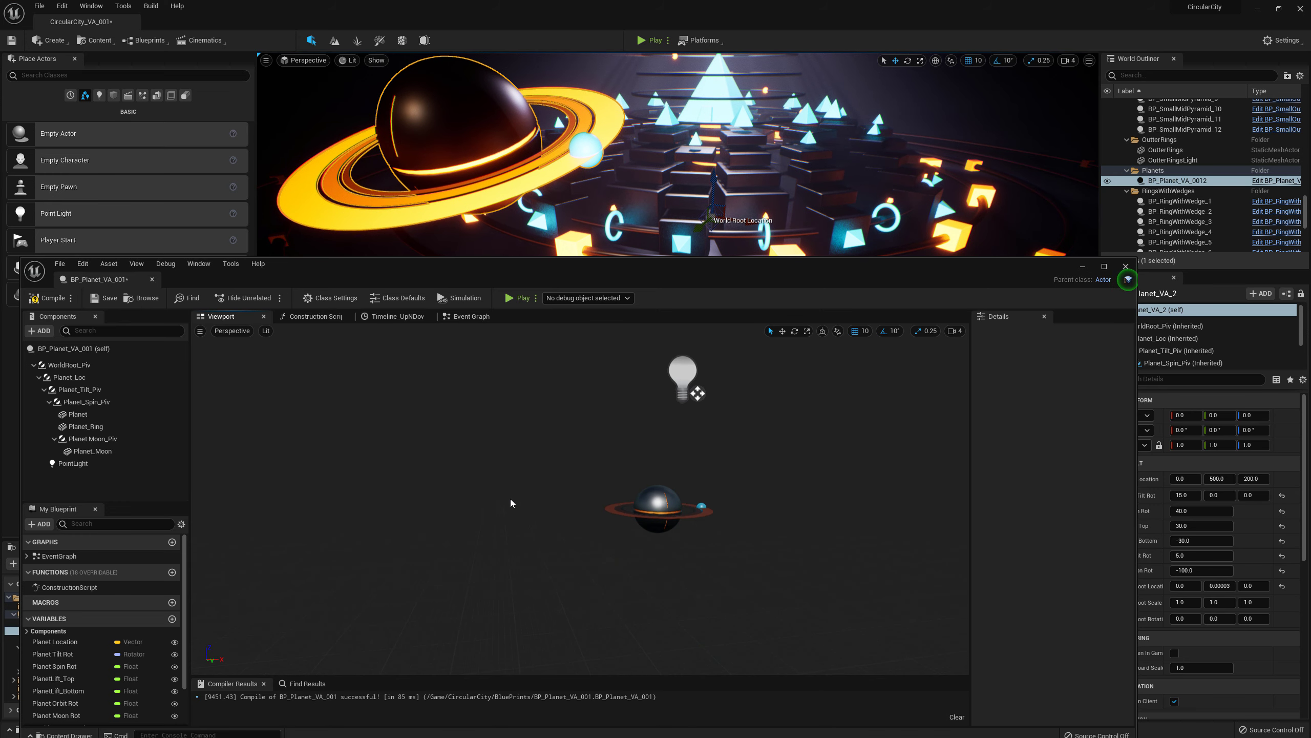
right_click_drag(510, 498, 485, 493)
middle_click_drag(485, 493, 537, 482)
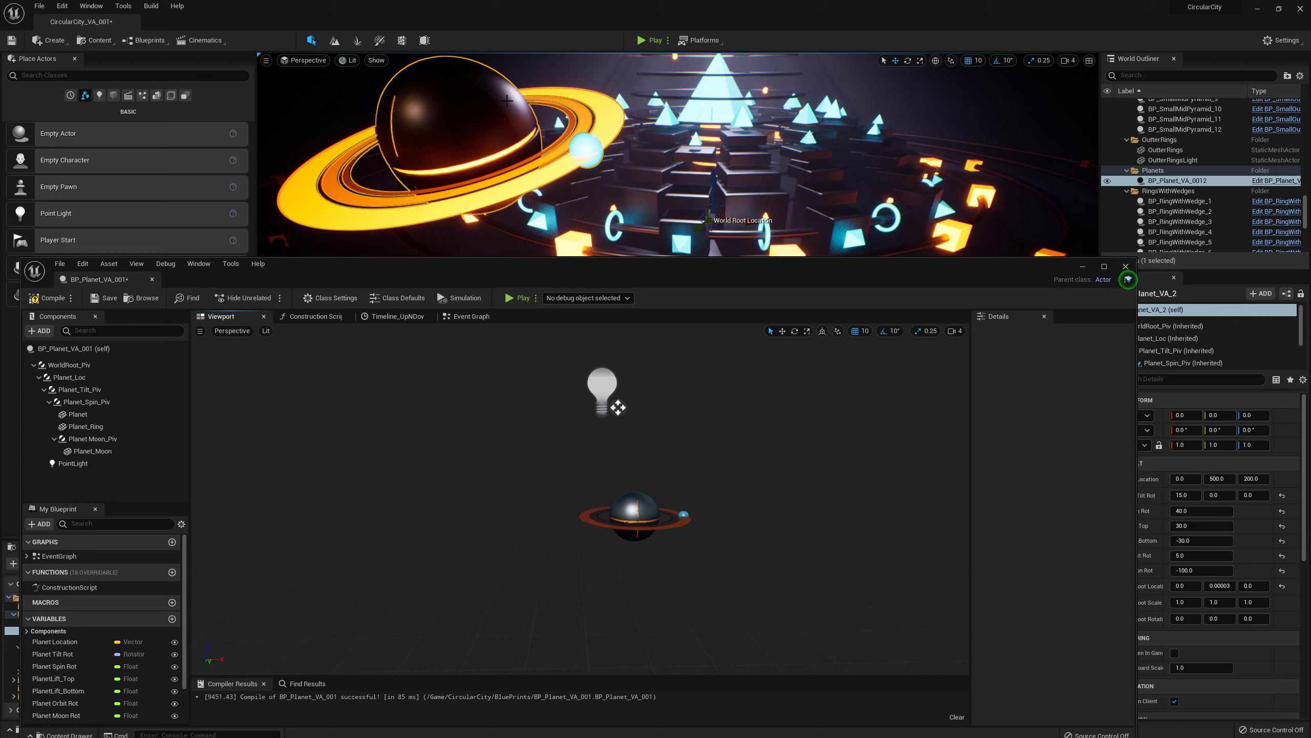
left_click(74, 465)
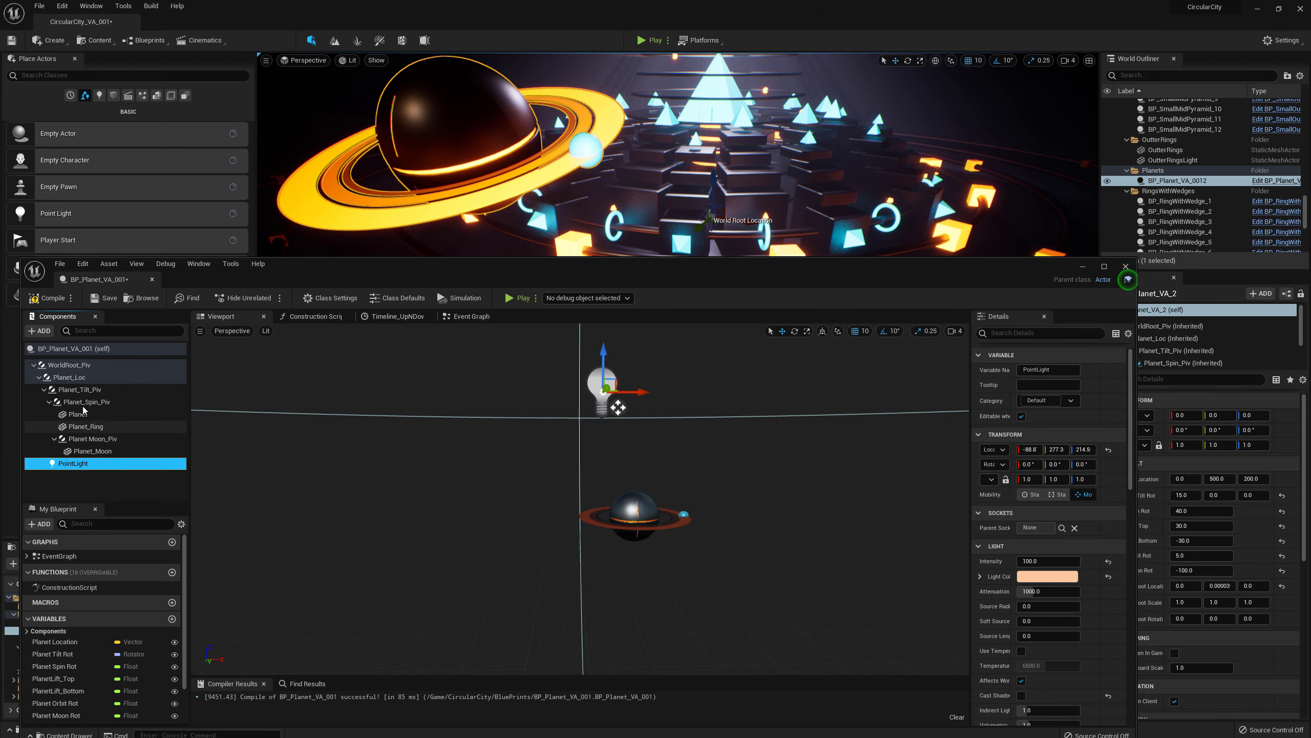
- Examine the planet's component nesting by collapsing Planet Moon_Piv, Planet_Spin_Piv and Planet_Tilt_Piv under Planet_Loc
left_click(40, 378)
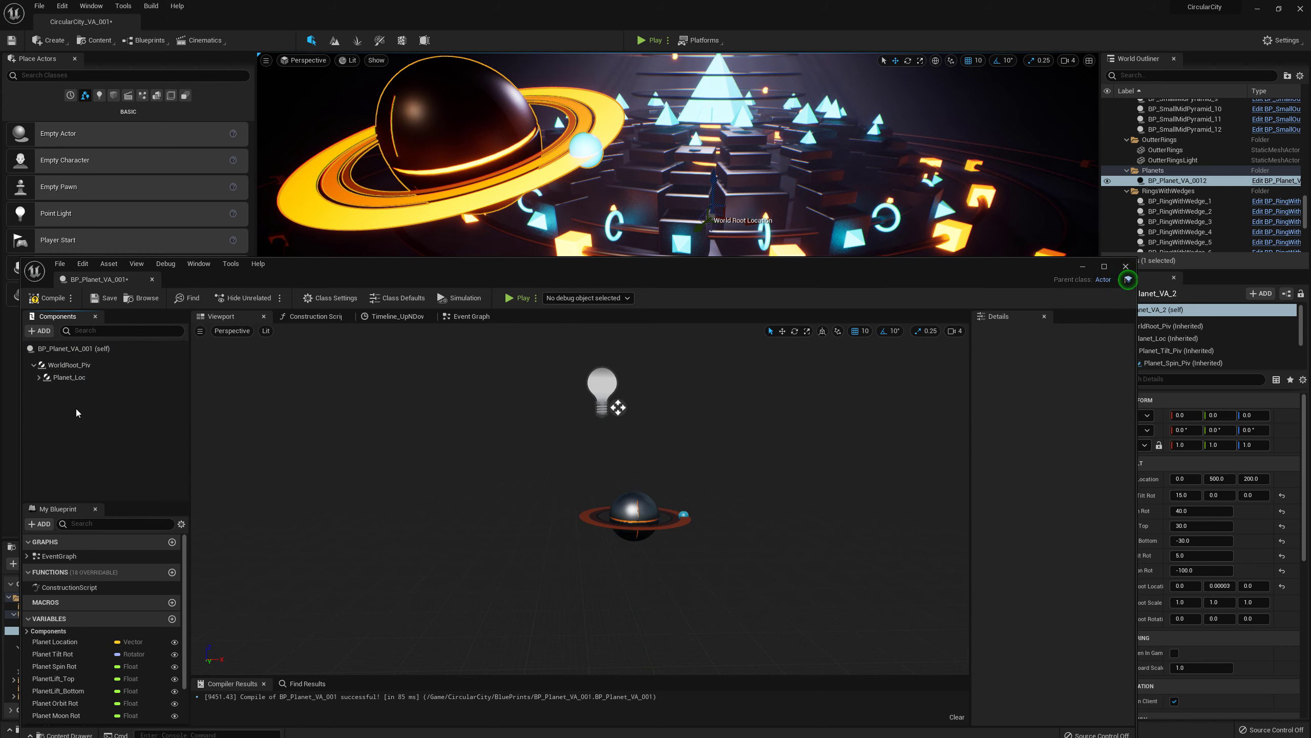
left_click(39, 378)
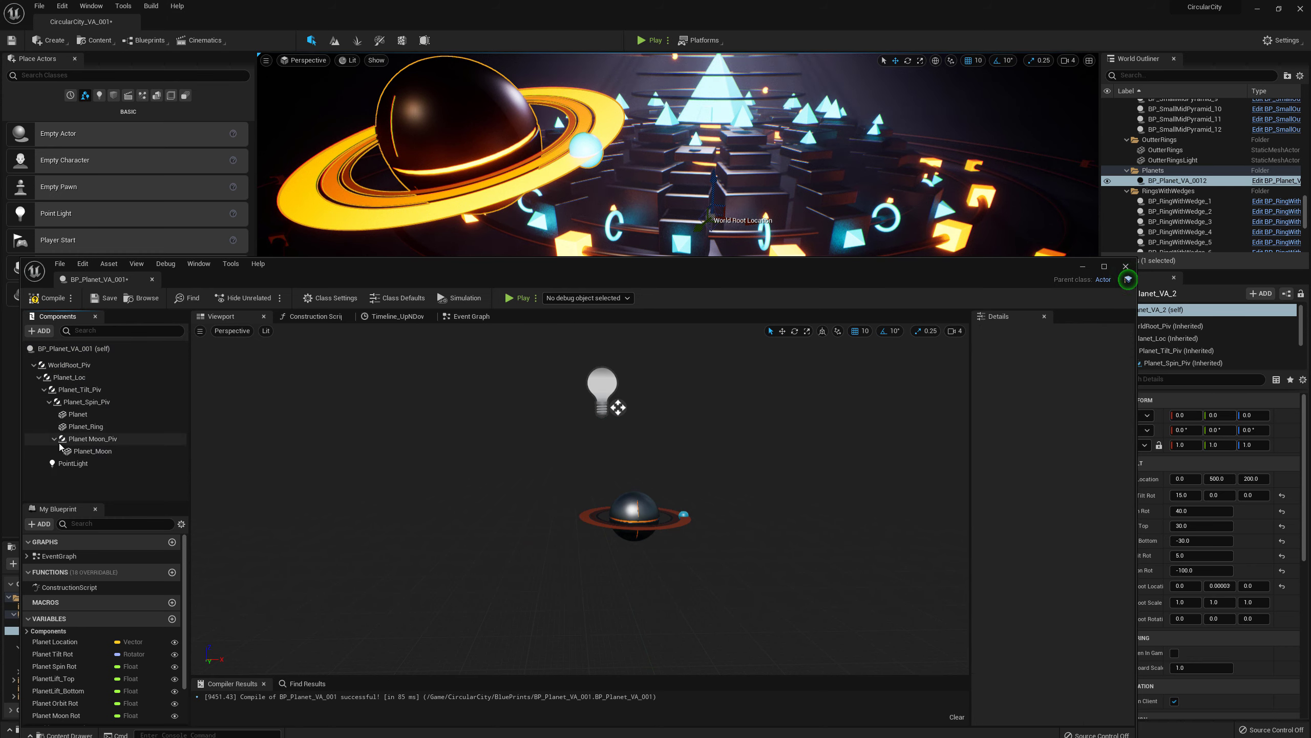
left_click(53, 438)
left_click(49, 403)
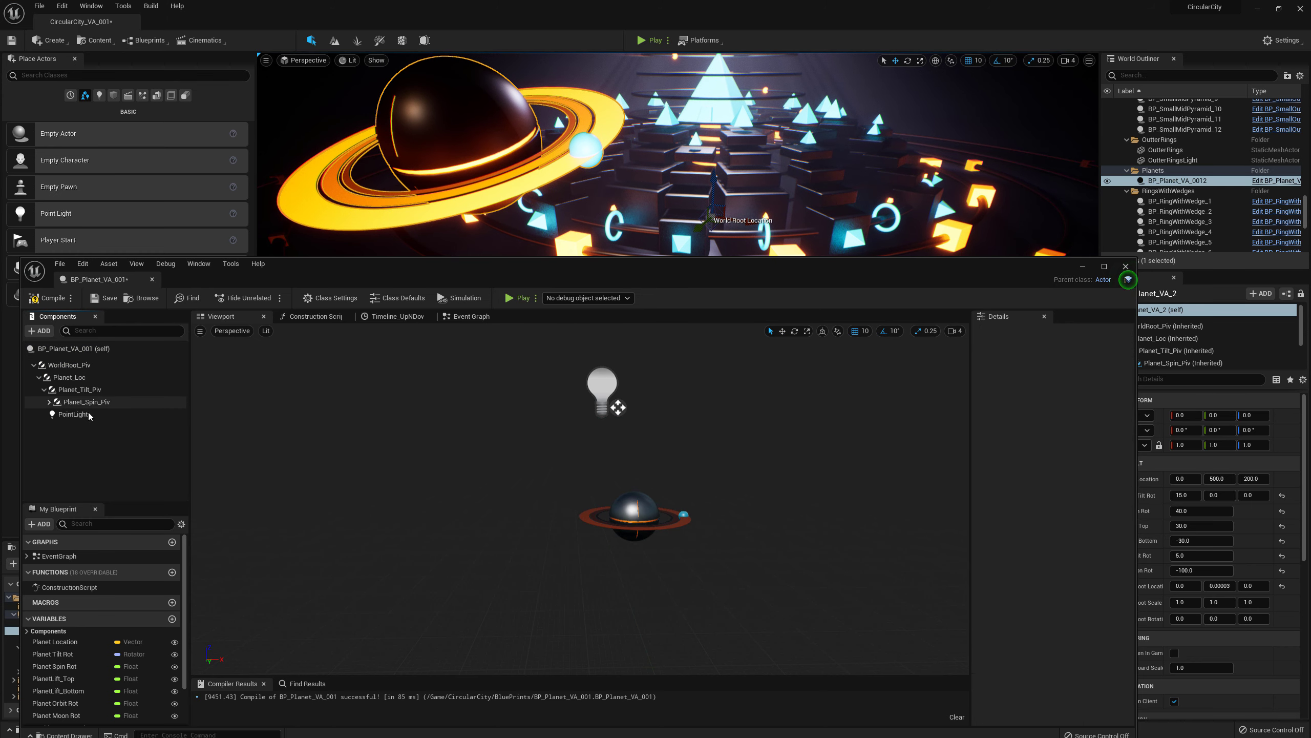
left_click(44, 389)
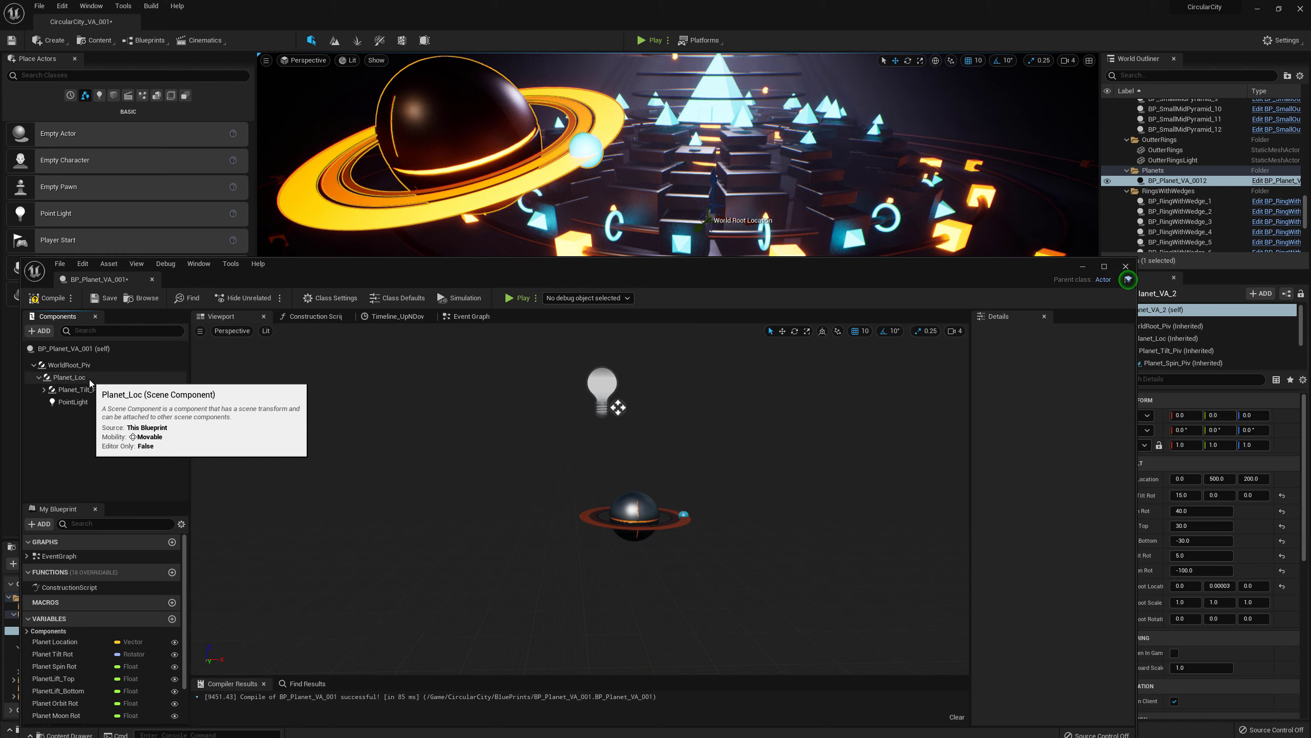
- Move the Planet_Loc component to about -160 along X with its children, and undo the move
left_click(68, 377)
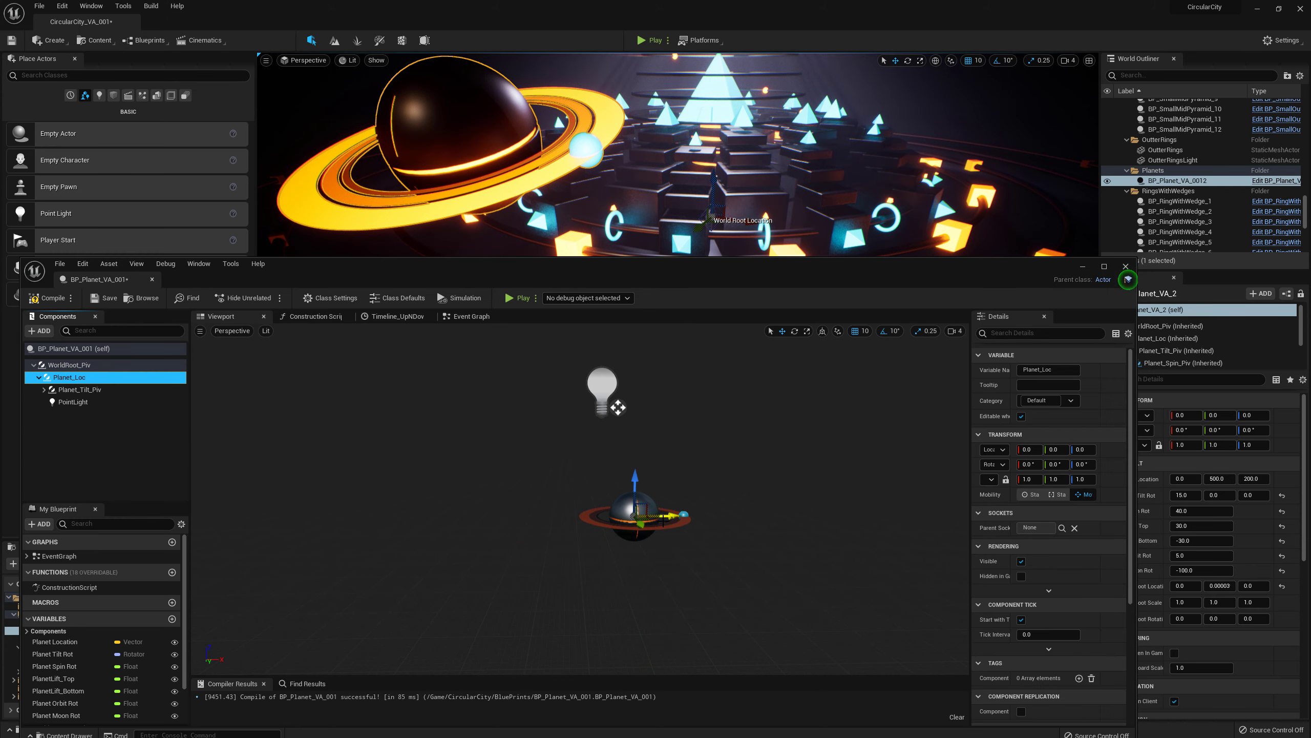
left_click_drag(663, 520, 582, 520)
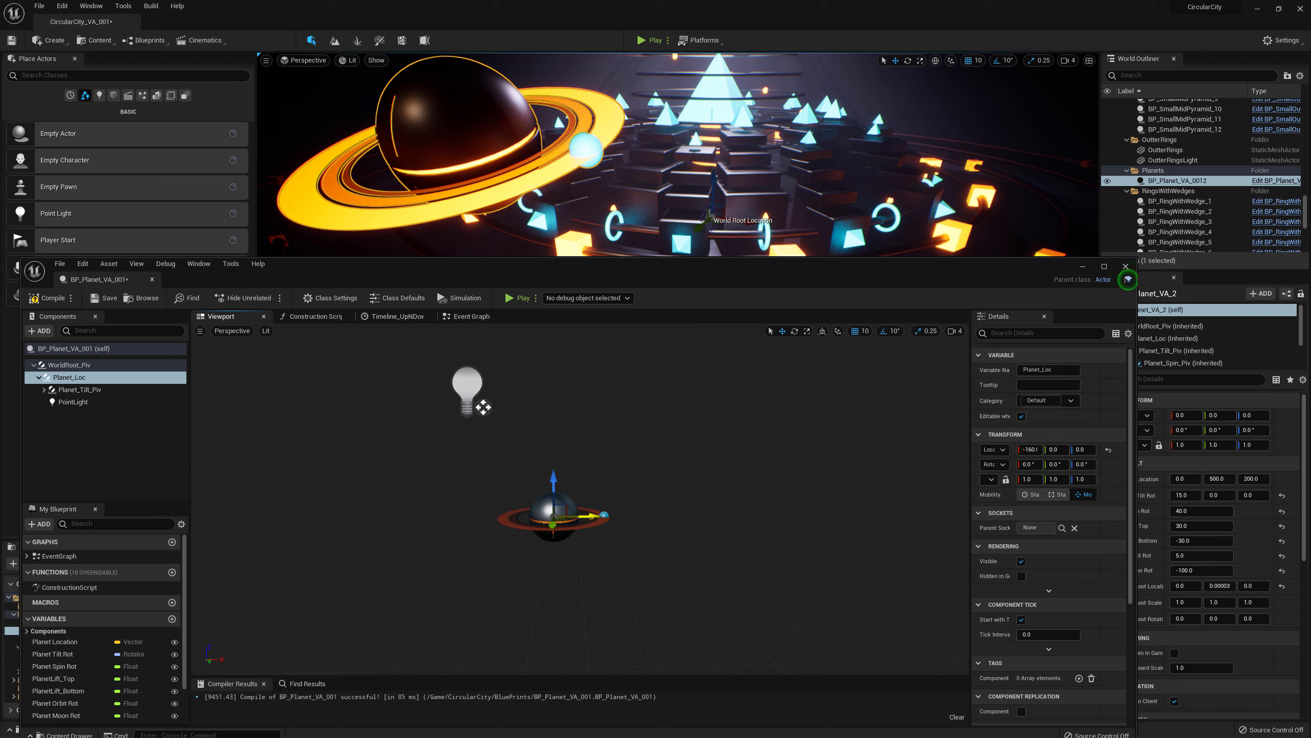
key("ctrl+z")
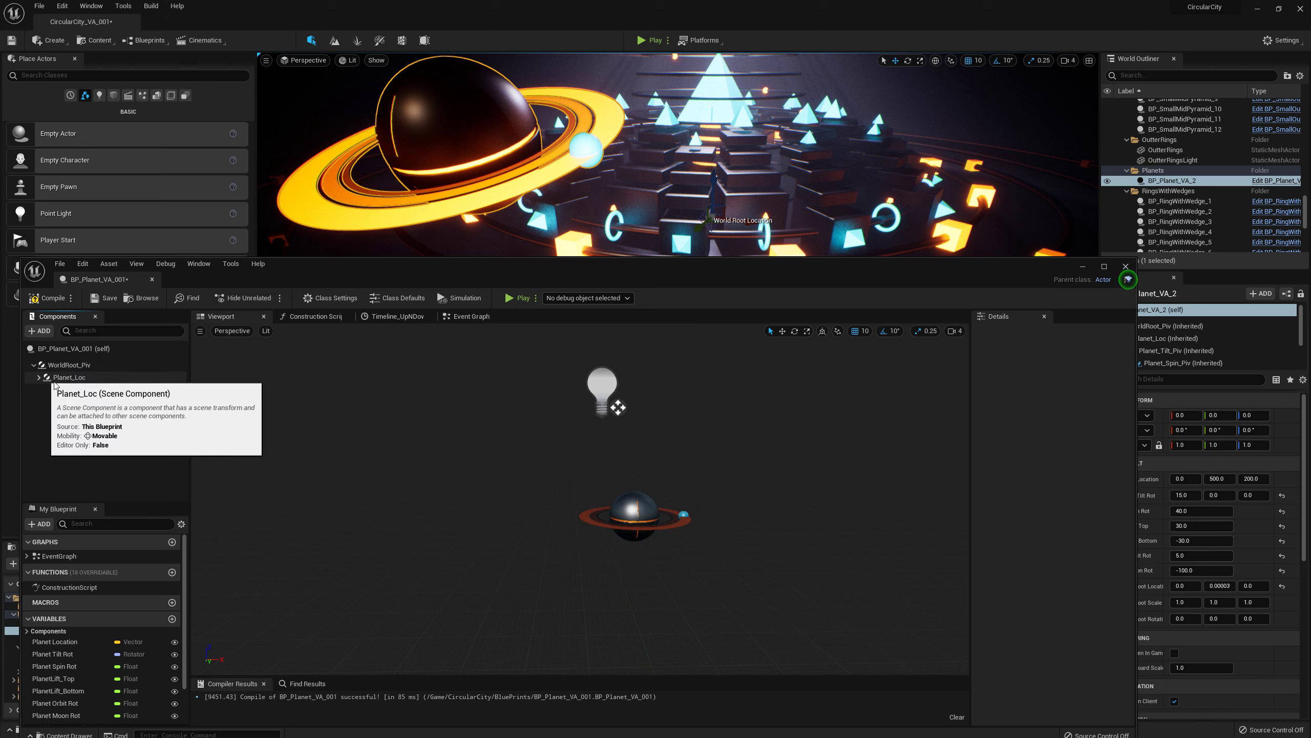
- Collapse the Planet_Loc hierarchy and select the WorldRoot_Piv root component to inspect its settings
left_click(40, 378)
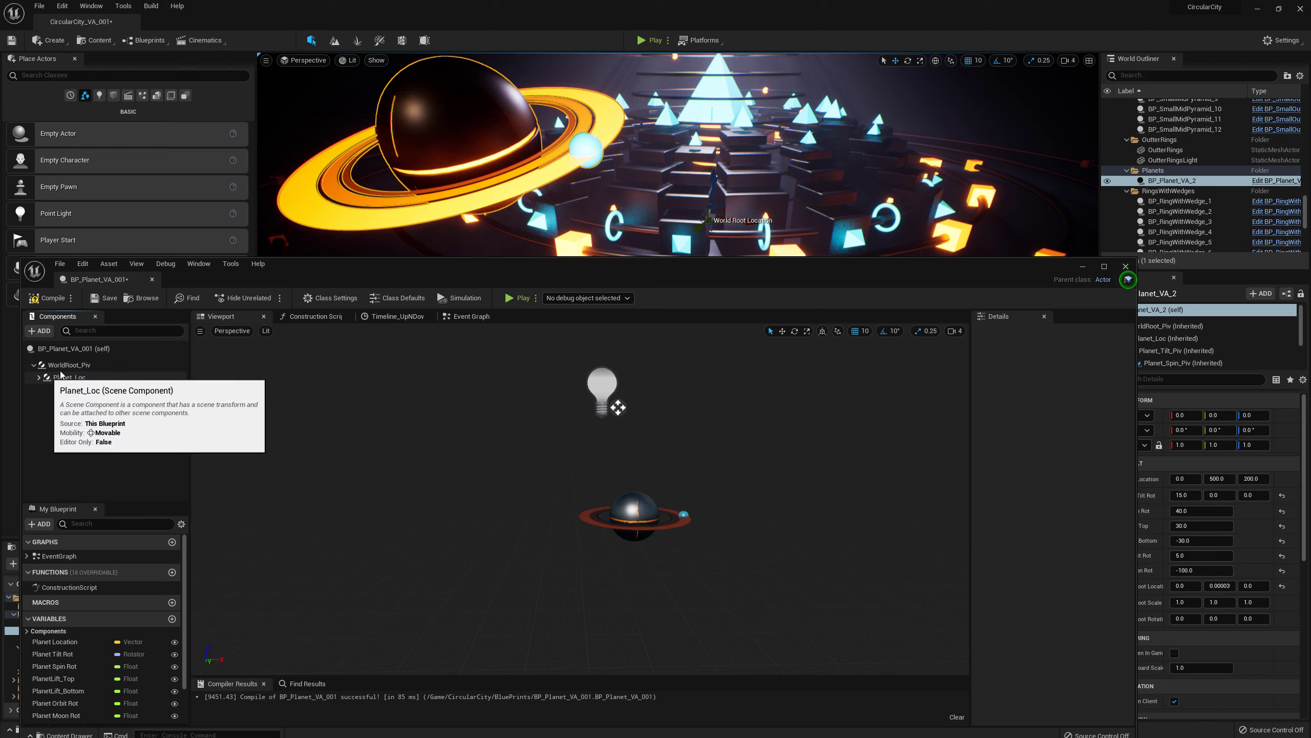
left_click(65, 367)
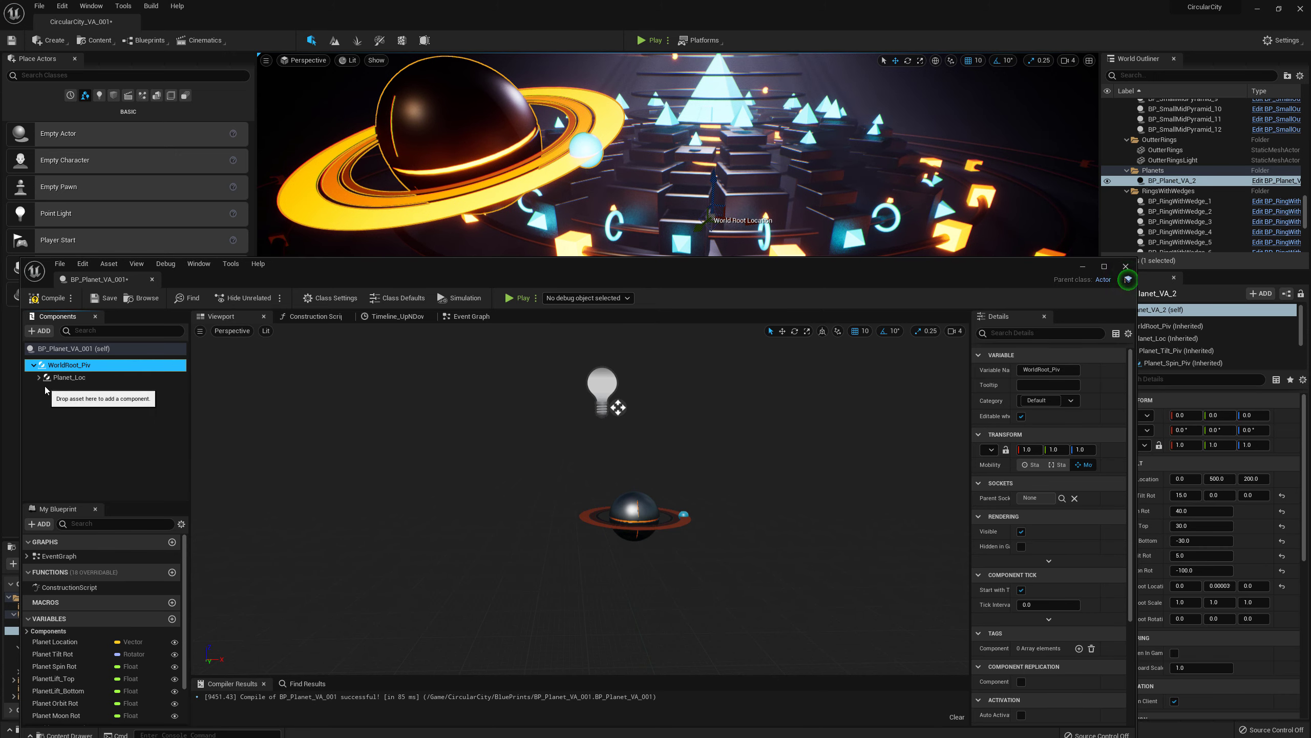
- Try shifting Planet_Loc along the X axis with its children, and undo the move
left_click(74, 380)
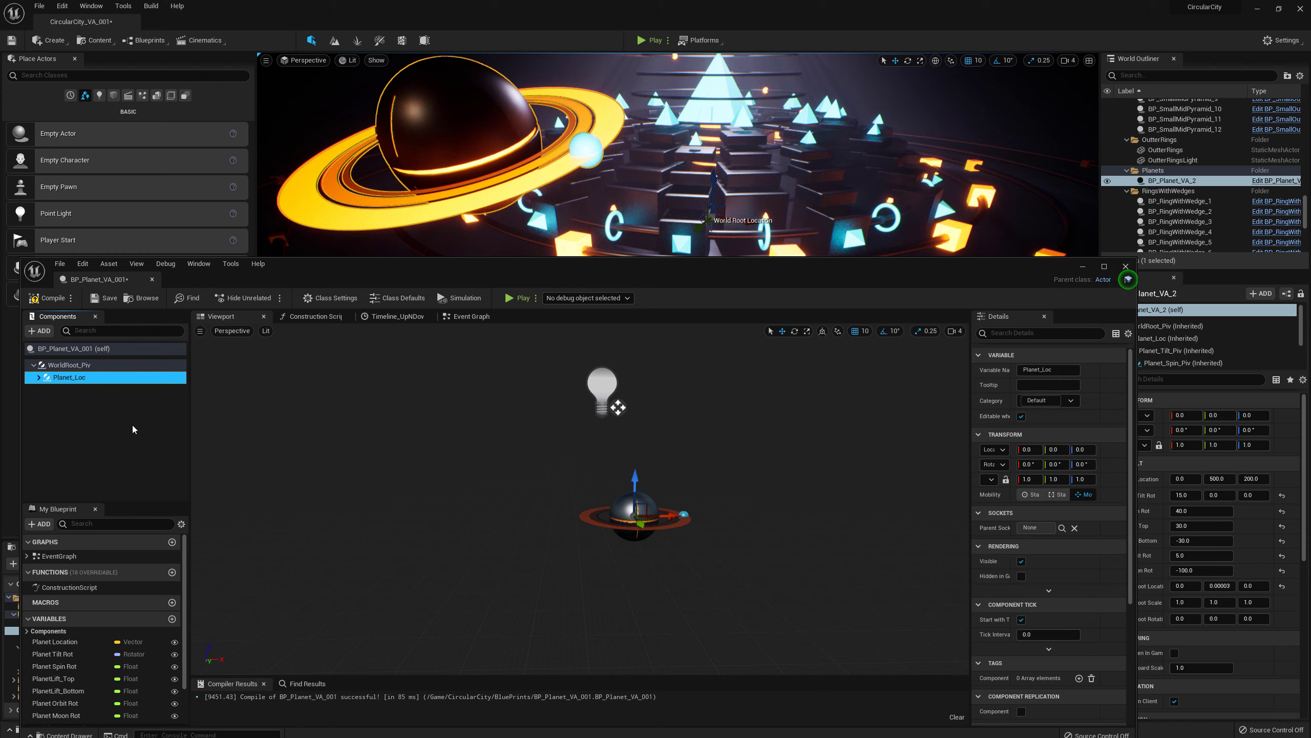
left_click_drag(680, 519, 549, 510)
key("ctrl+z")
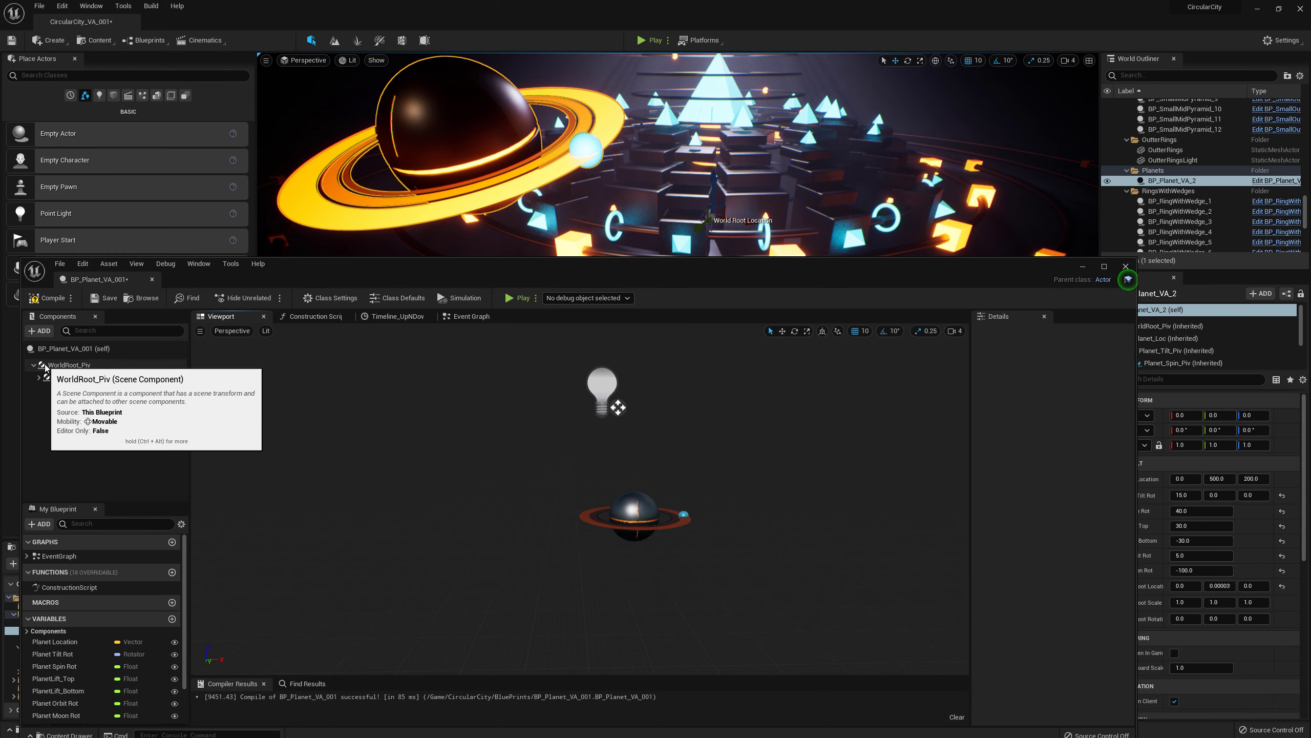
- Expand the component hierarchy from Planet_Loc down to Planet_Moon, and open the blueprint's Construction Script graph
left_click(81, 368)
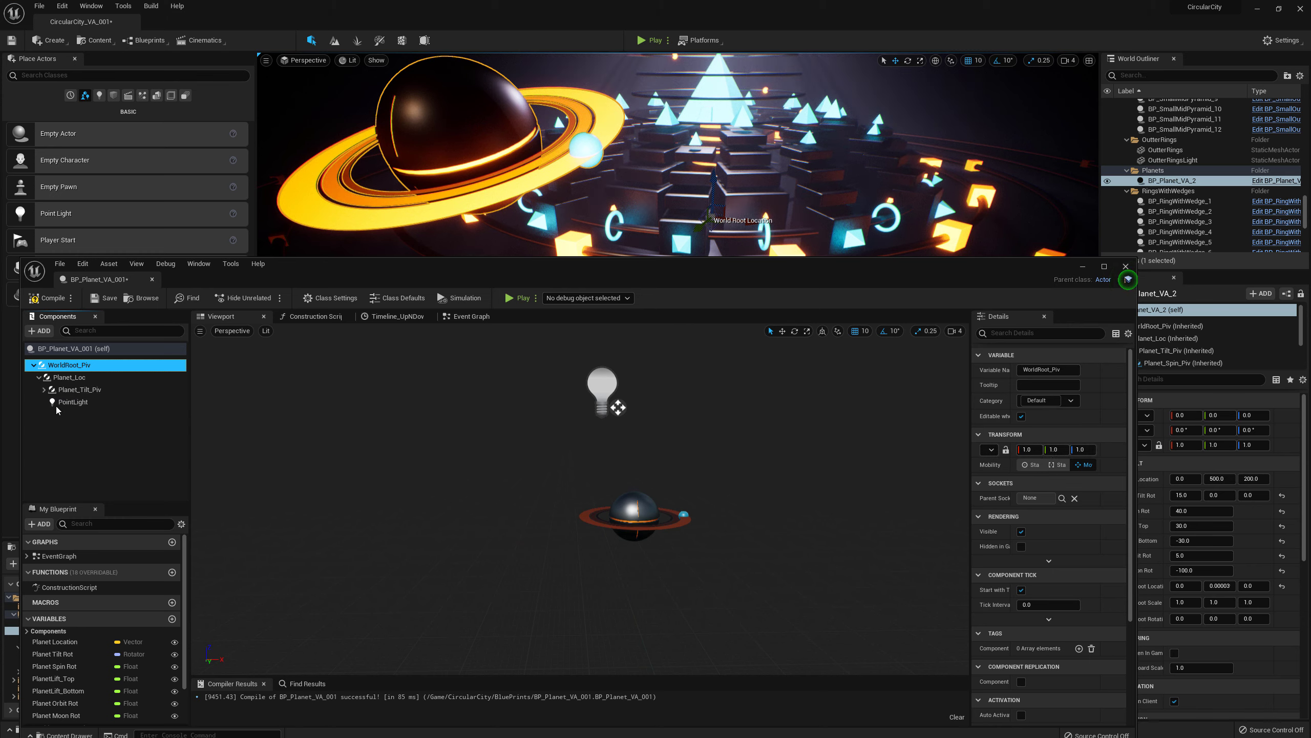
left_click(77, 390)
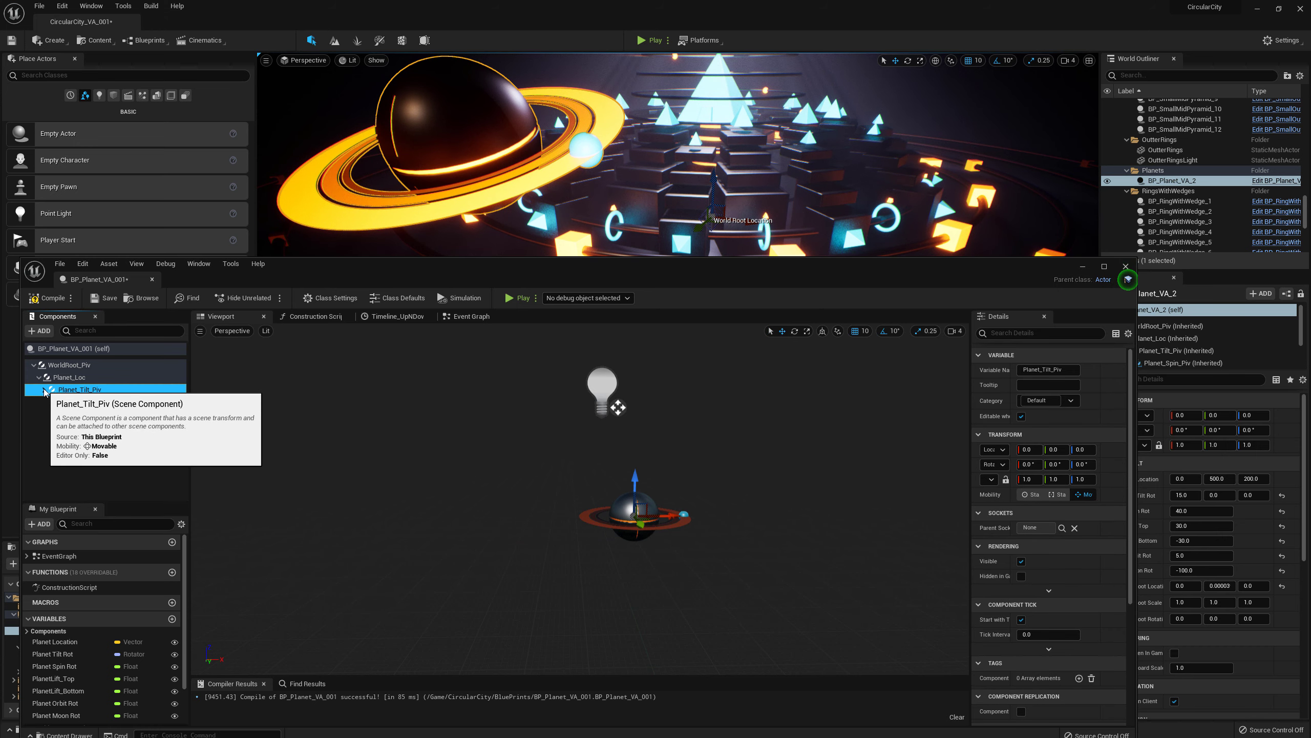
left_click(44, 390)
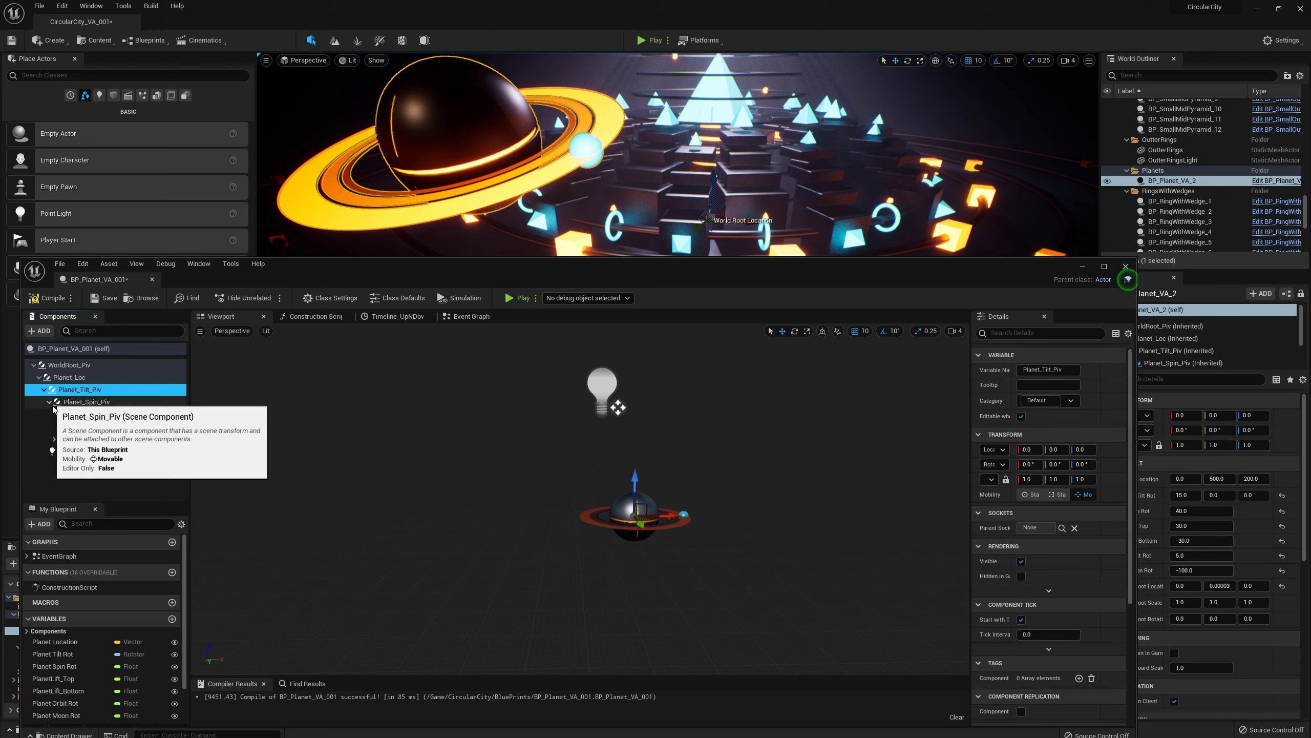
left_click(50, 402)
left_click(55, 439)
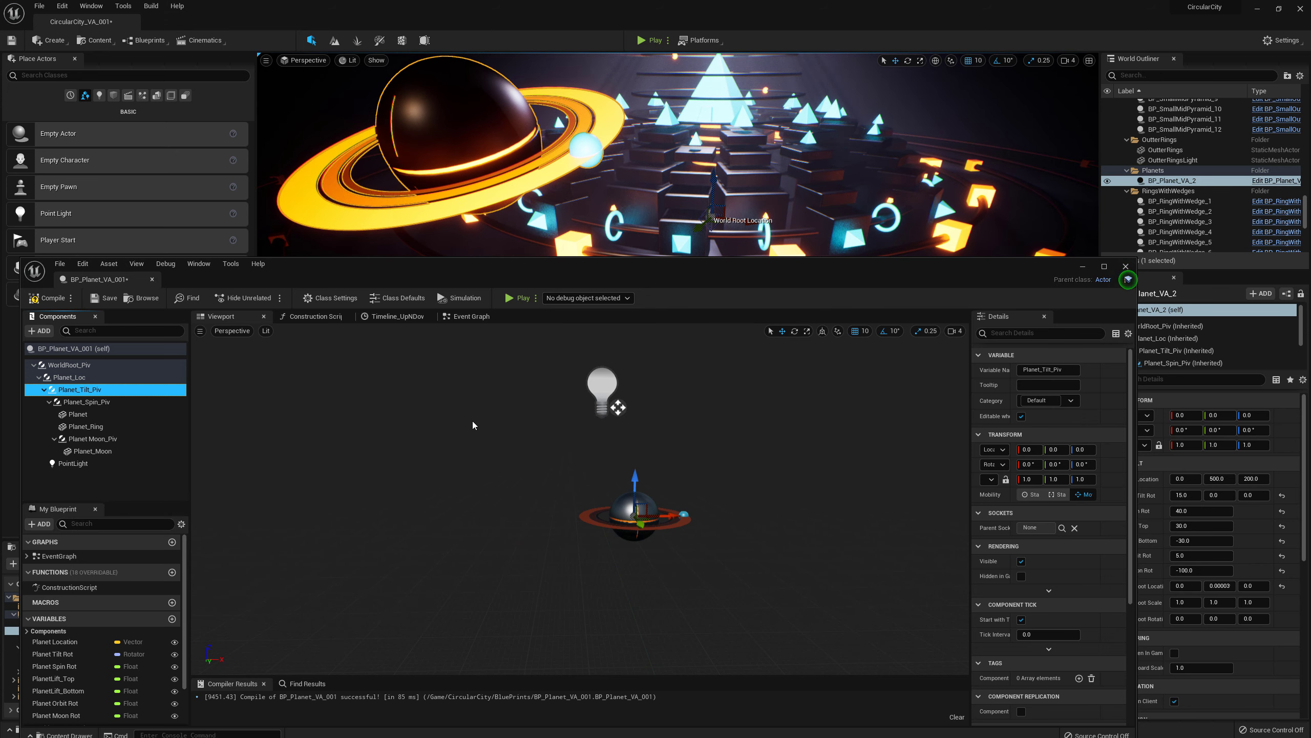
left_click(315, 317)
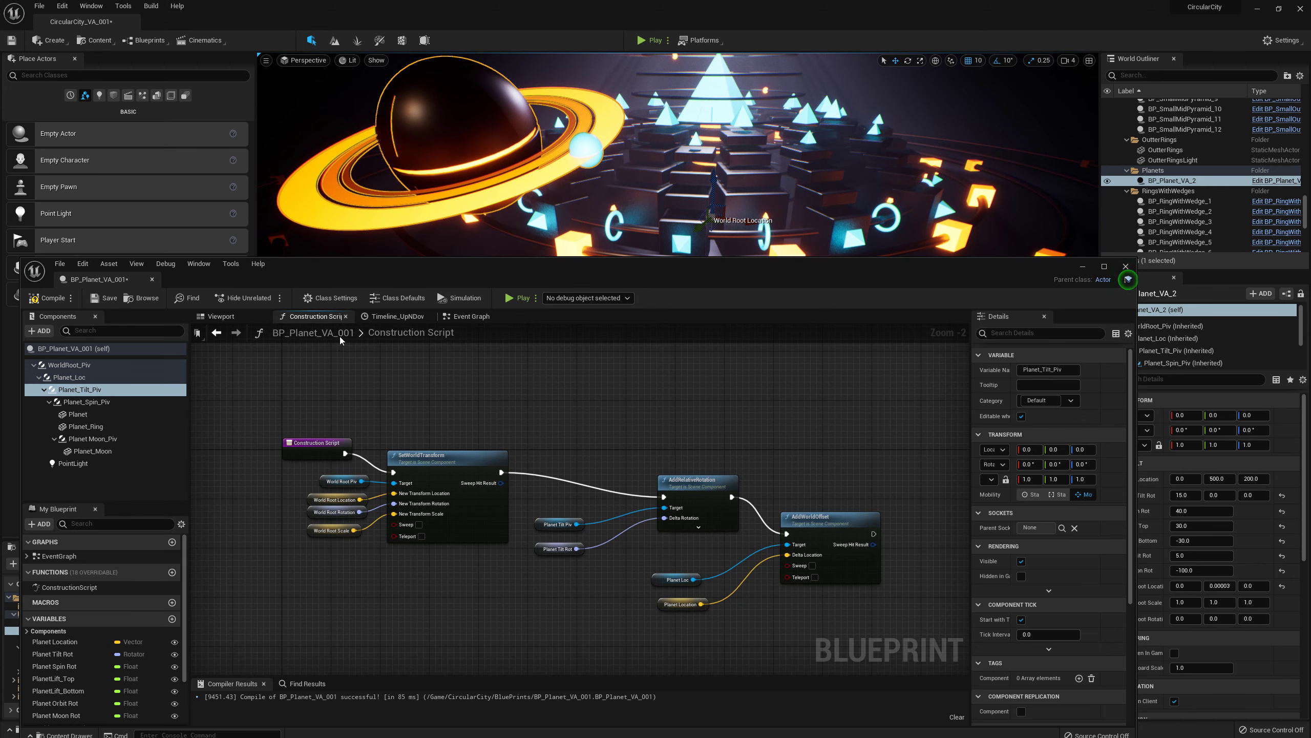
- Add a WorldRoot_Piv reference to the Construction Script and connect it to a new SetWorldTransform node below the existing one
left_click(73, 365)
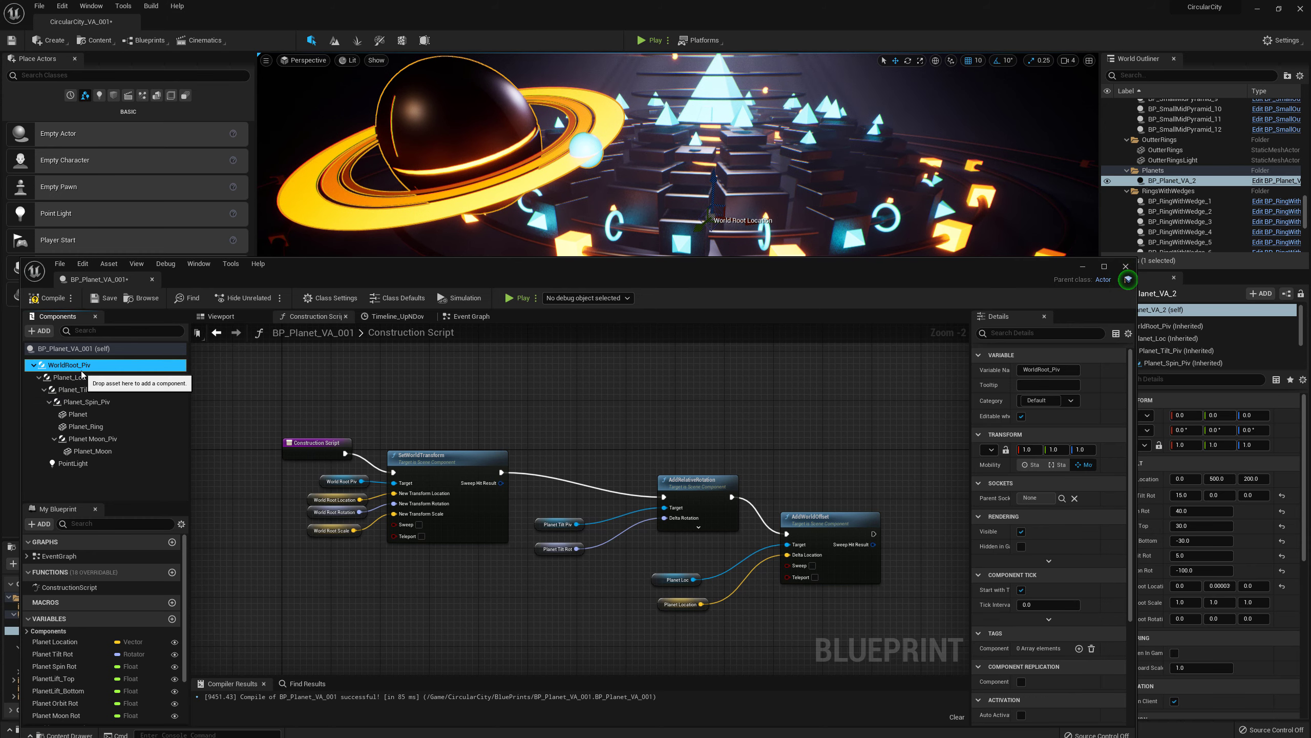
left_click_drag(91, 365, 324, 607)
type("s")
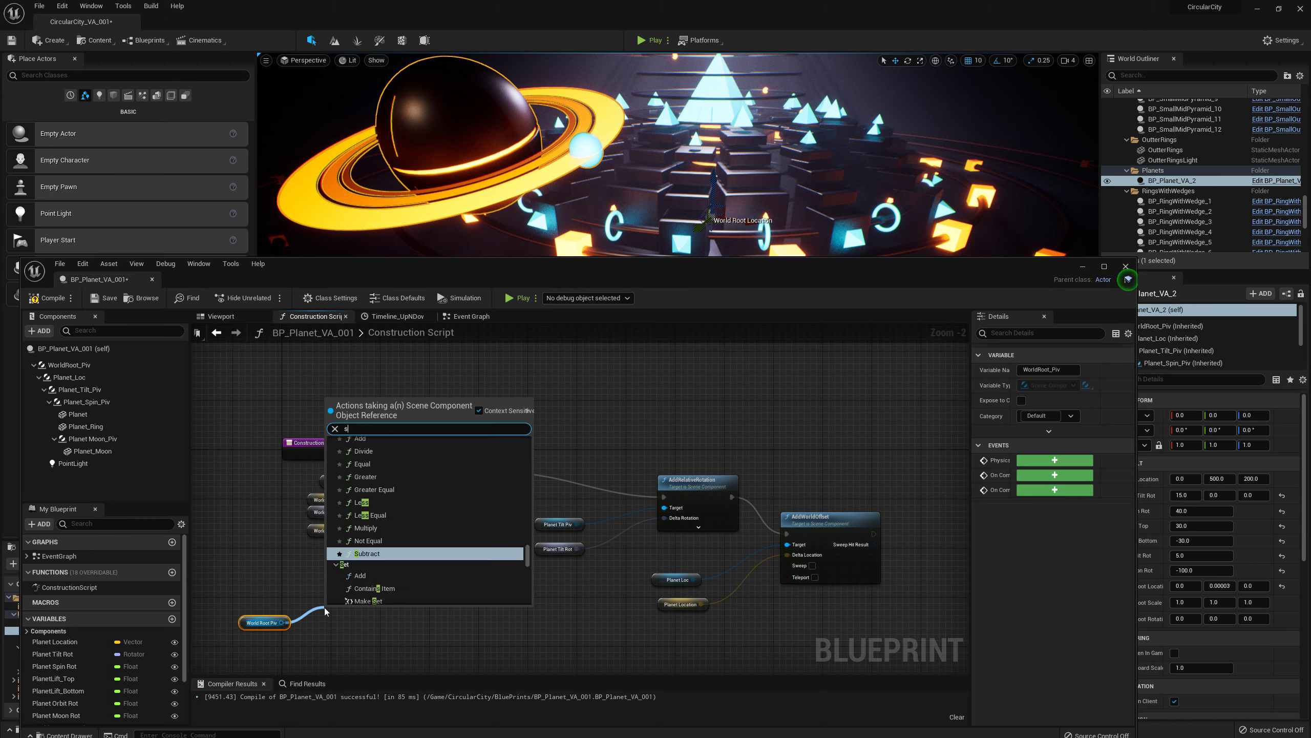
type("et world")
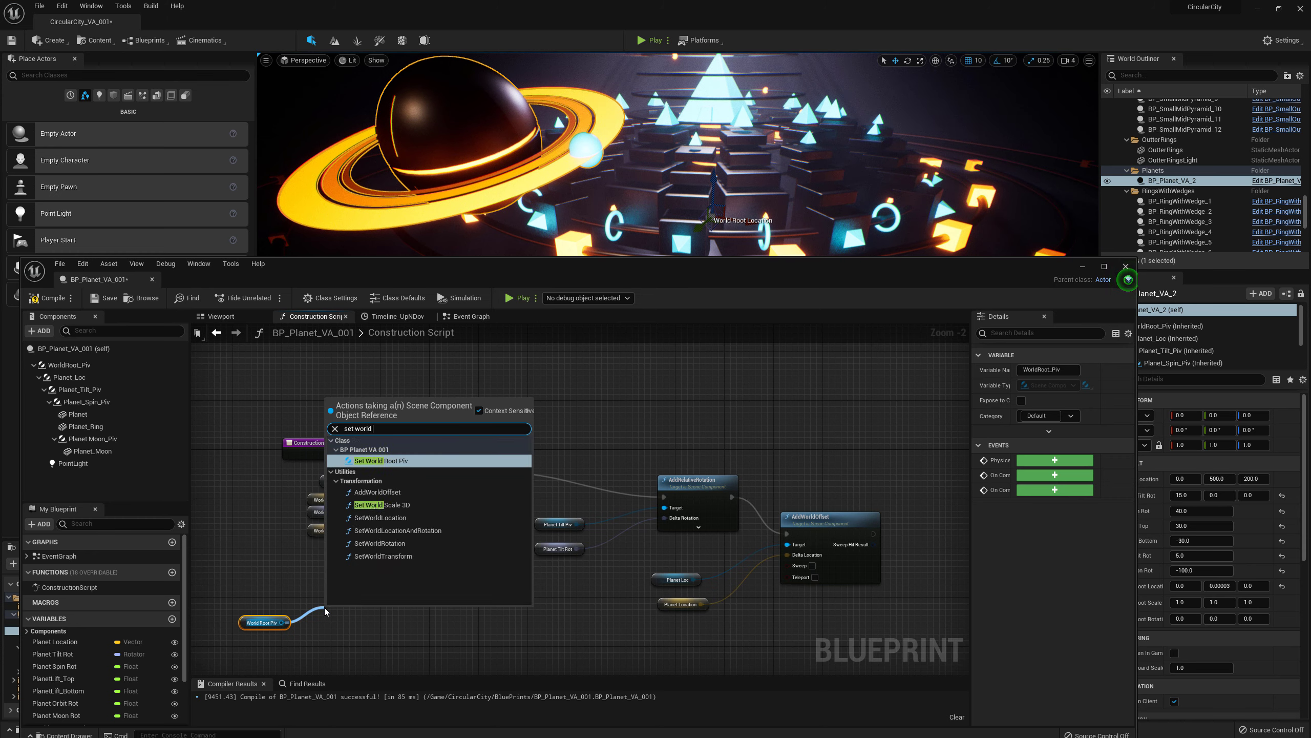
left_click(385, 557)
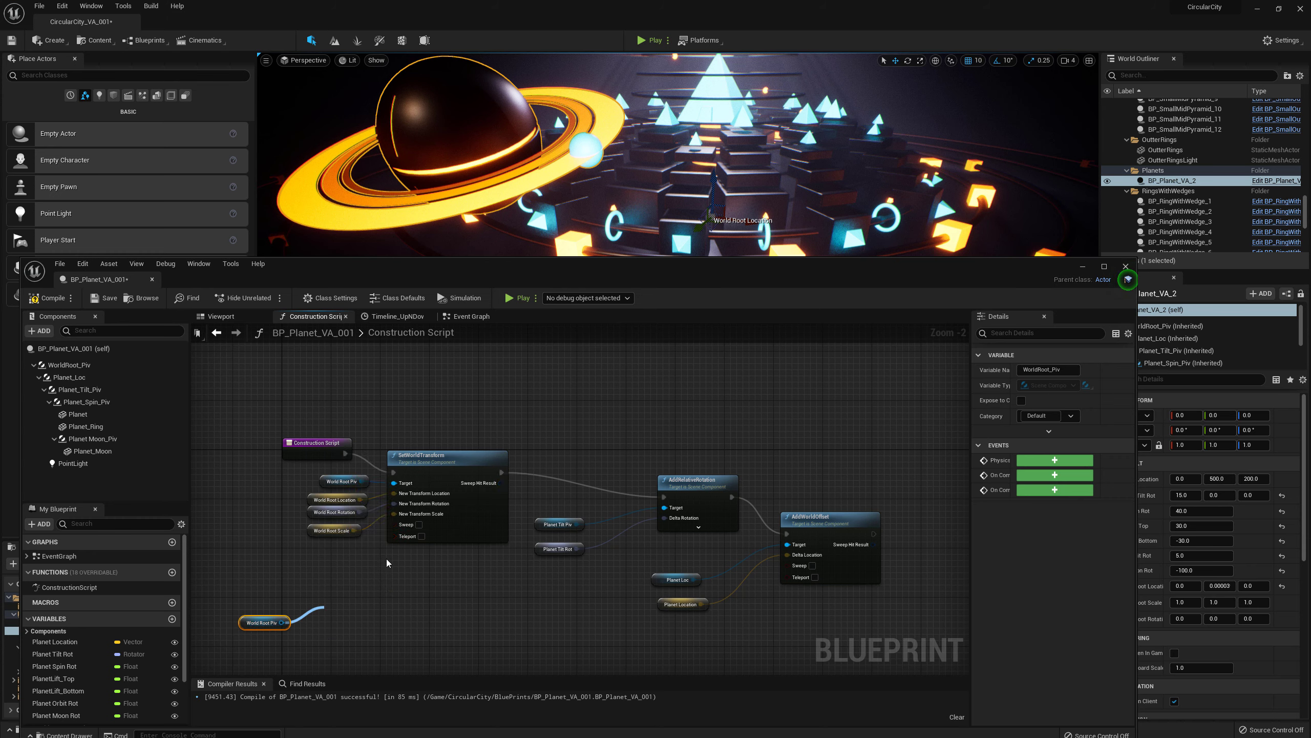
left_click_drag(362, 601, 355, 570)
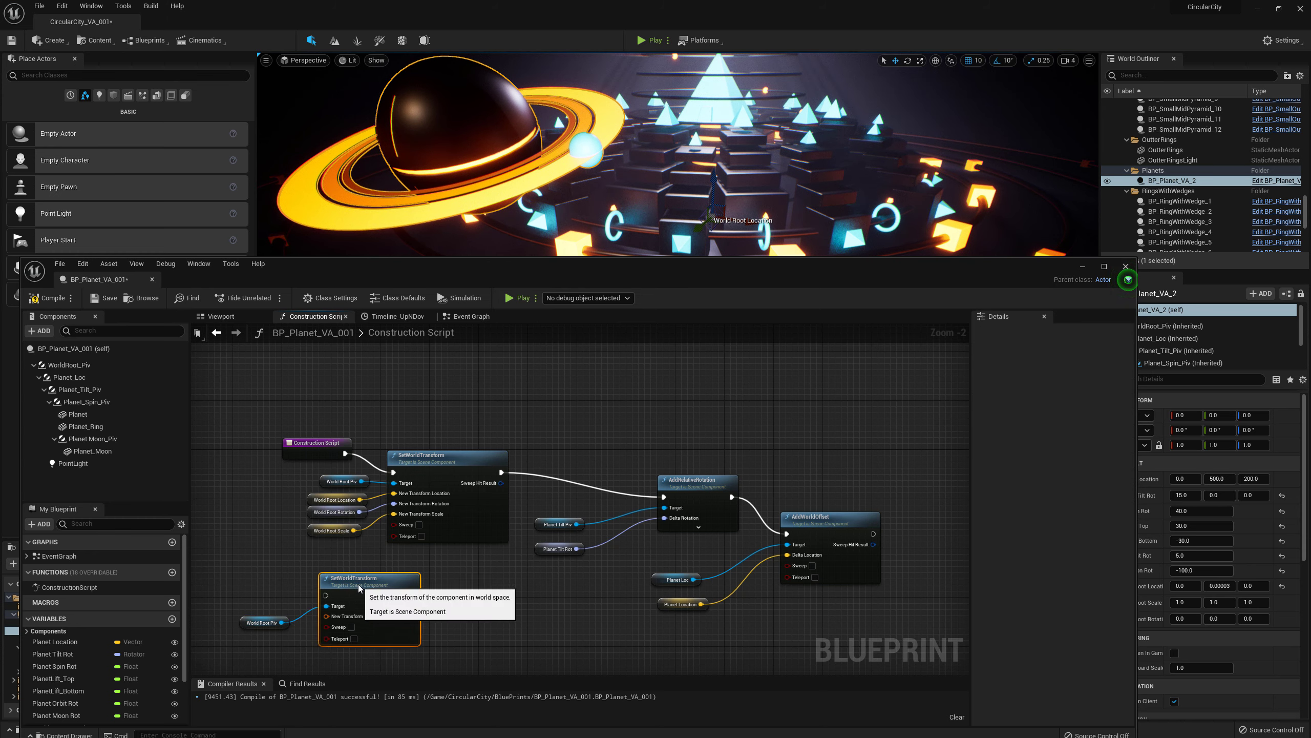
left_click_drag(241, 626, 242, 602)
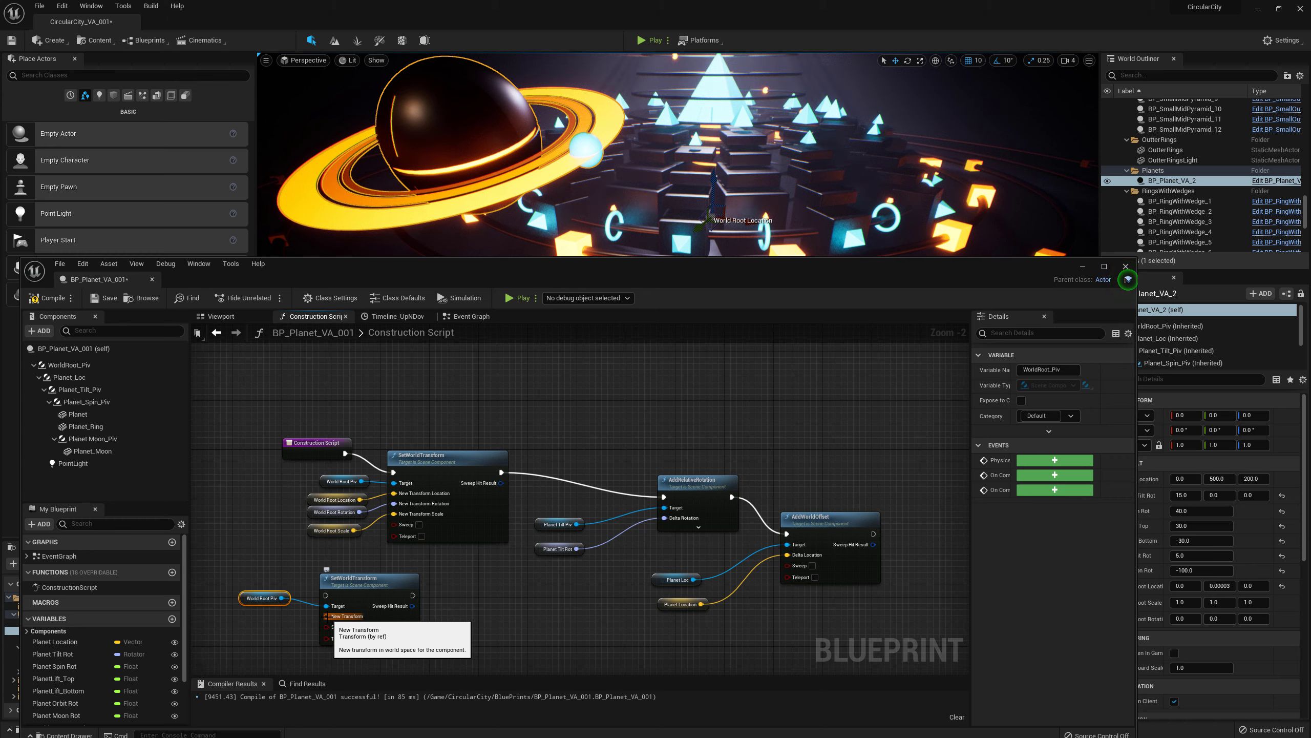
- Split the new SetWorldTransform node's New Transform pin into location, rotation and scale, and reposition its WorldRoot_Piv reference
right_click(326, 618)
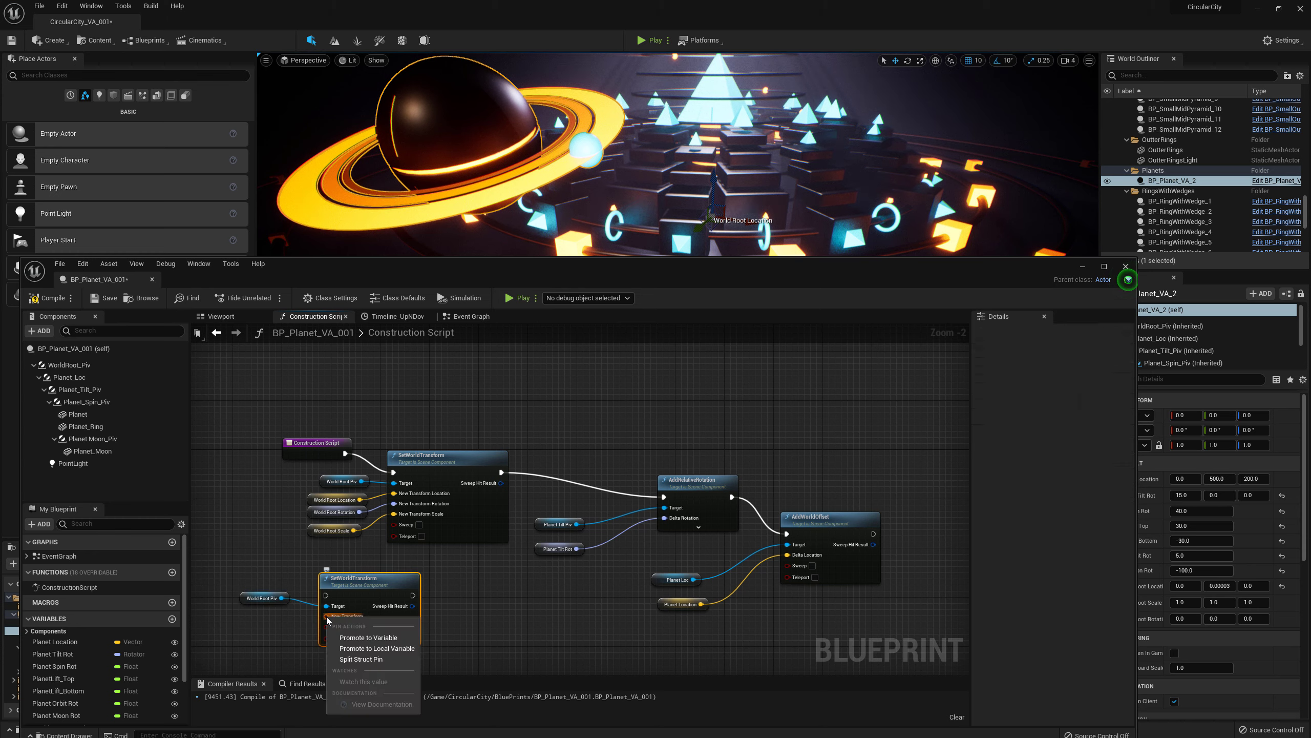
left_click(351, 660)
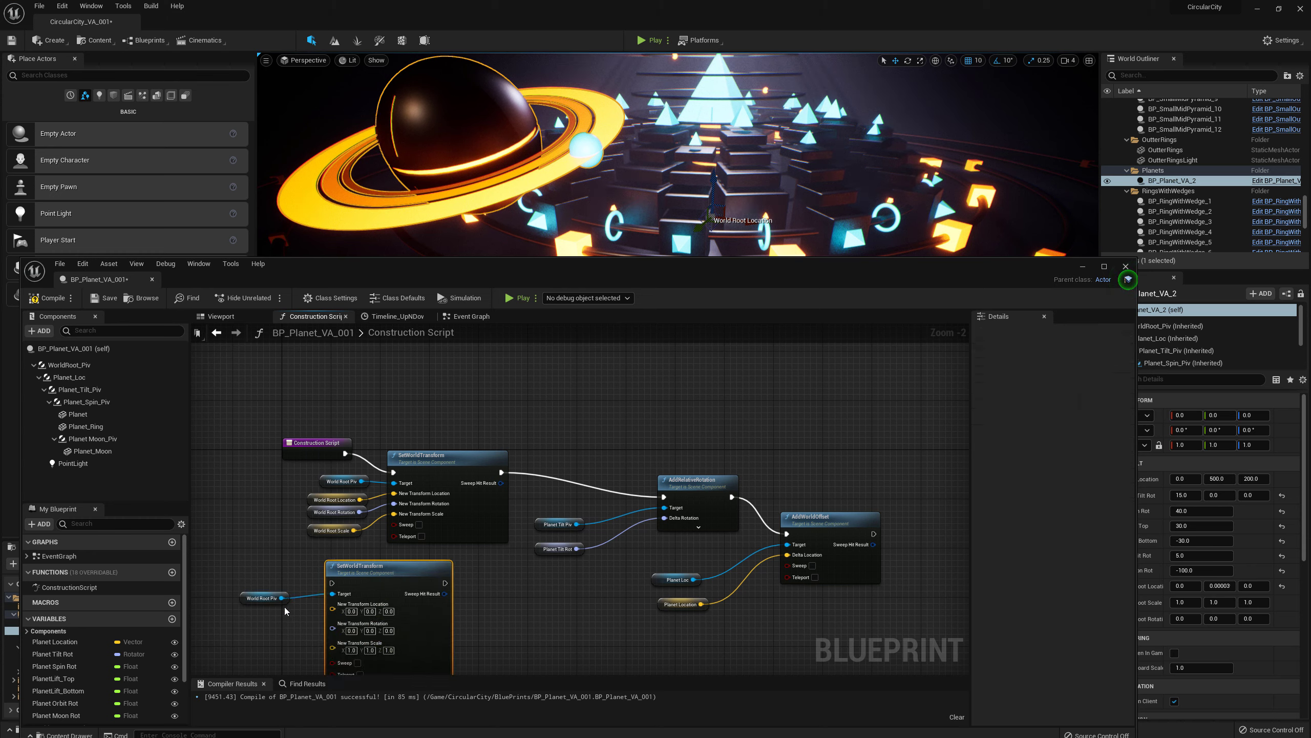
left_click_drag(249, 598, 241, 579)
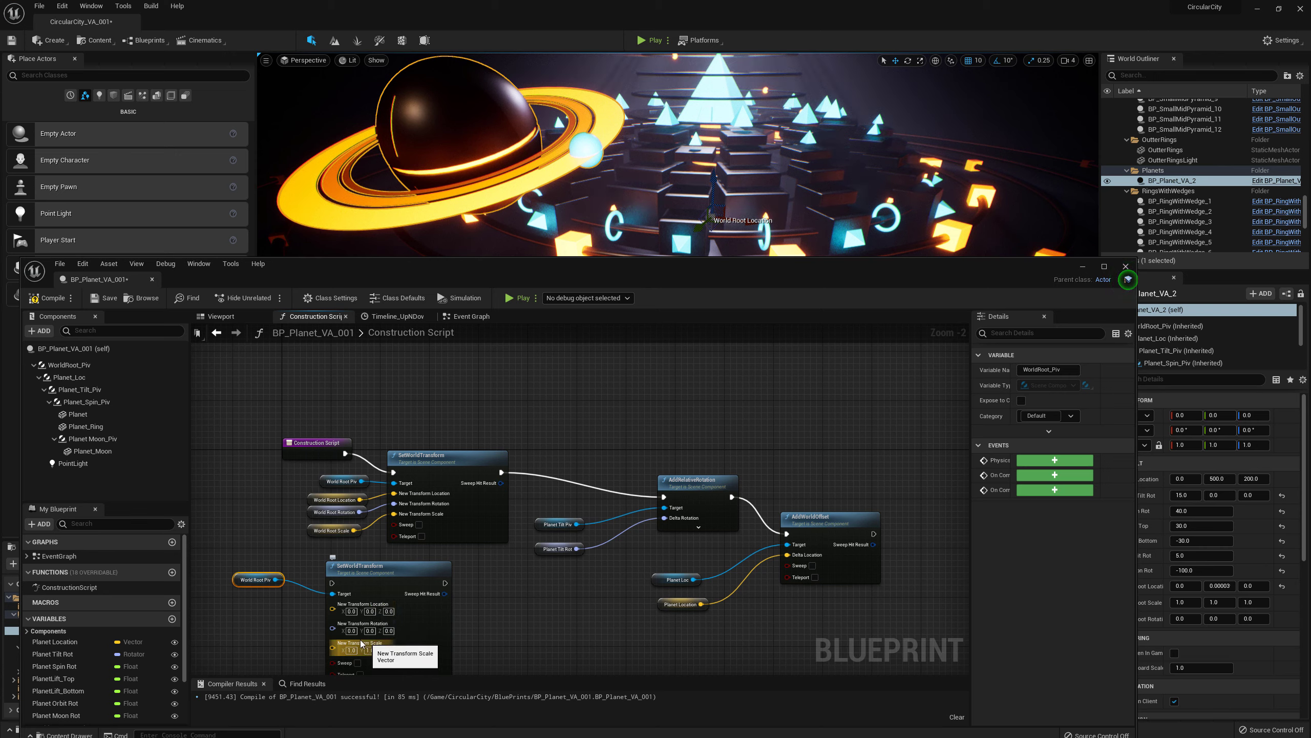
right_click_drag(297, 636, 332, 571)
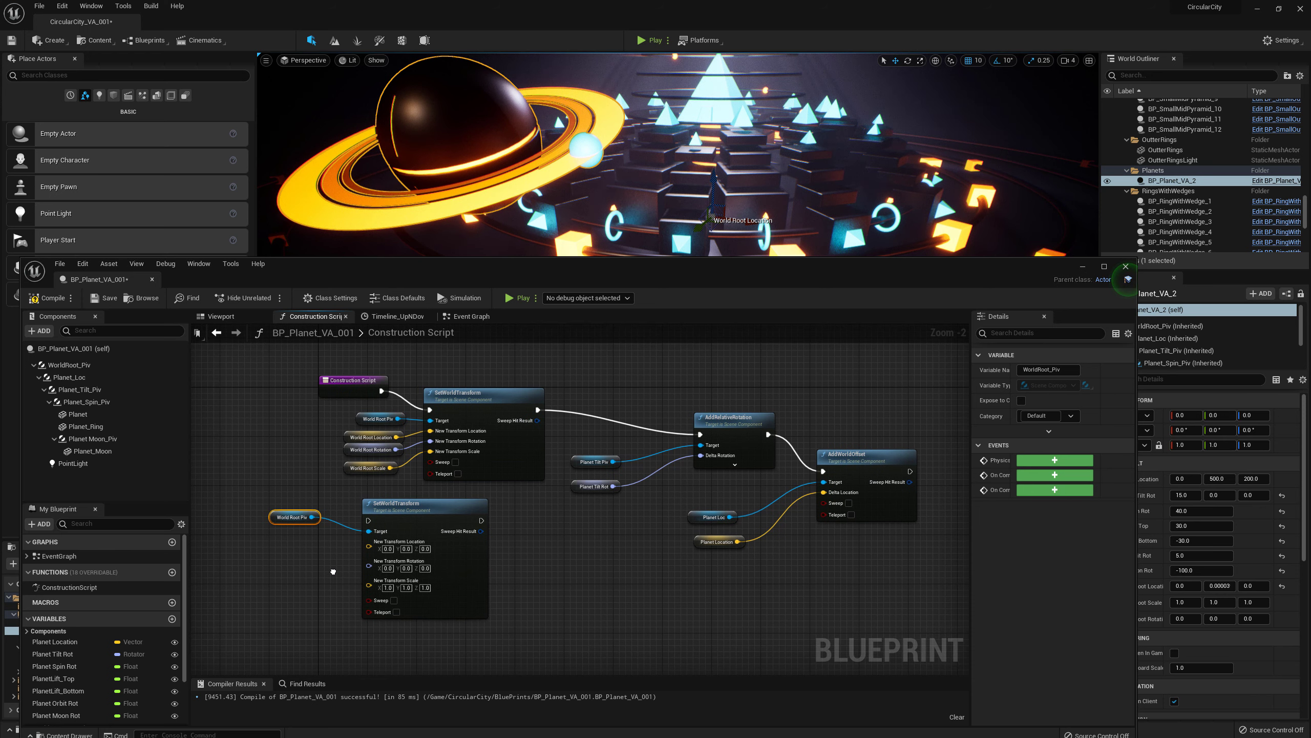
- View the New Transform Location pin's actions, and delete the duplicate SetWorldTransform and WorldRoot_Piv nodes
right_click(369, 546)
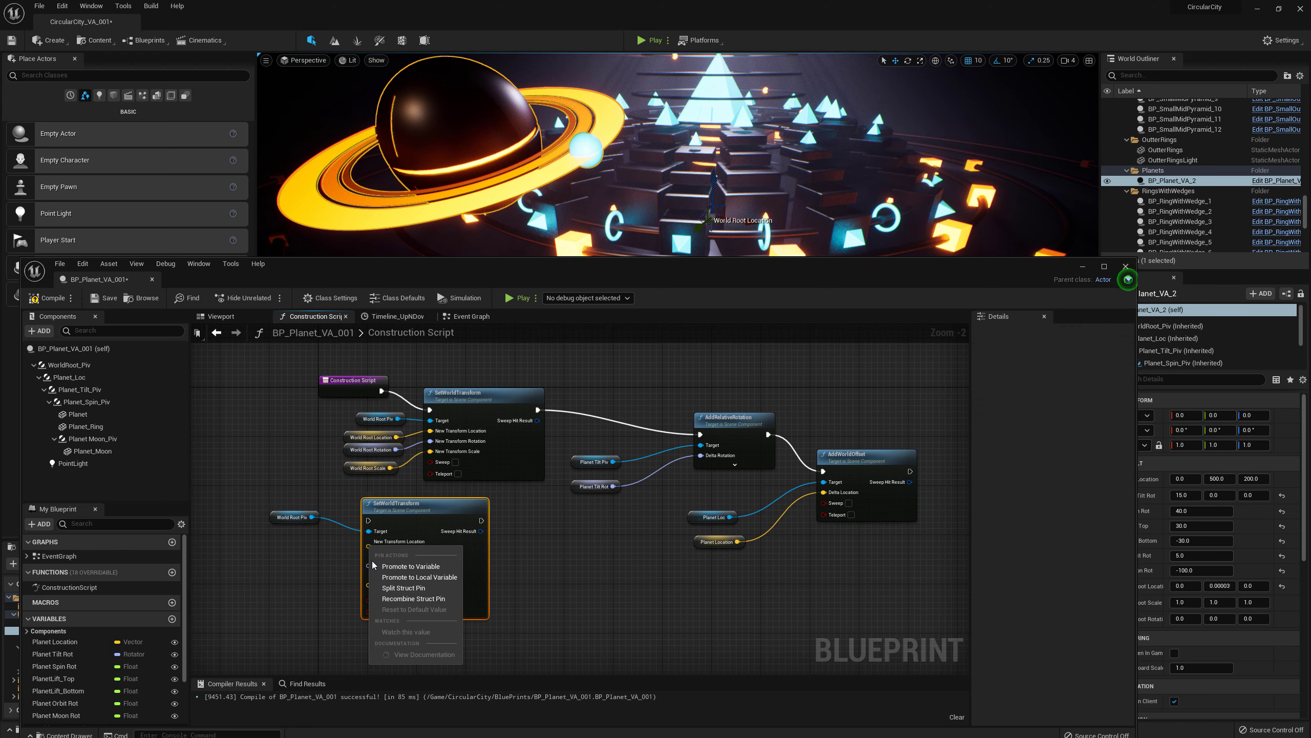
left_click(308, 542)
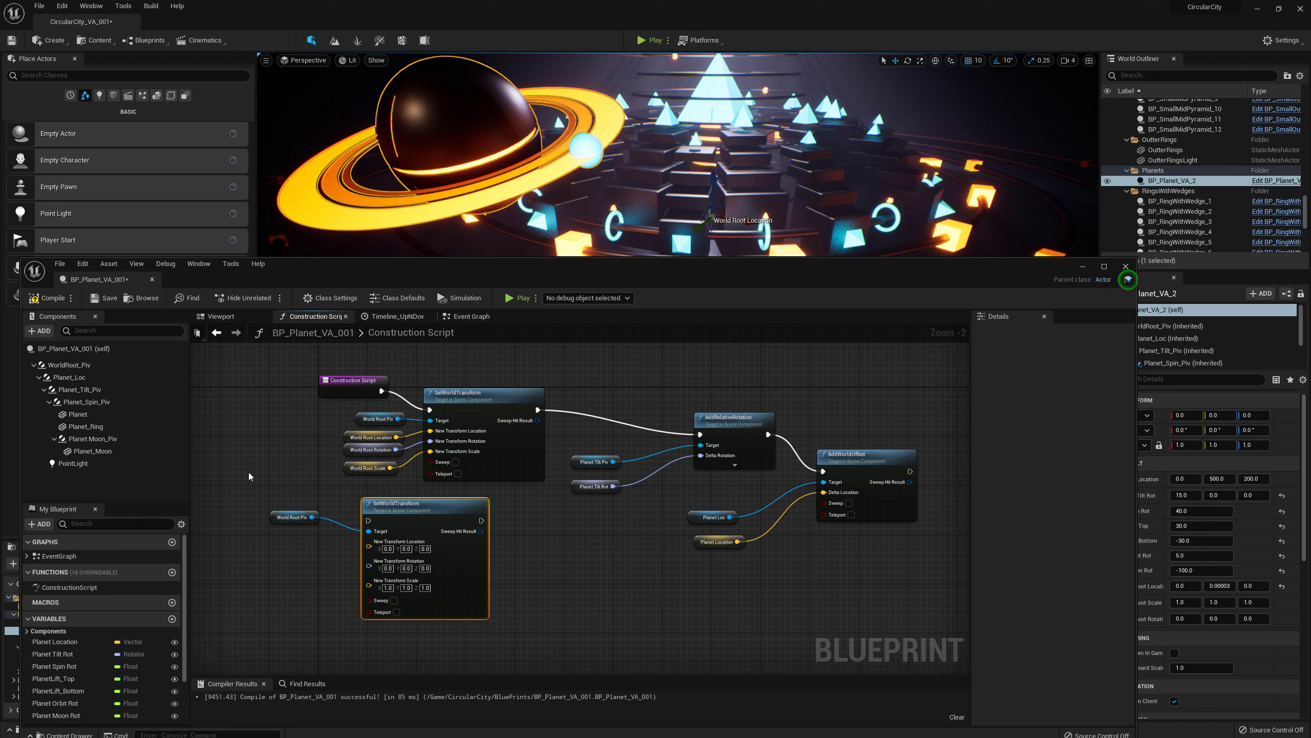
left_click_drag(303, 494, 428, 625)
key("Delete")
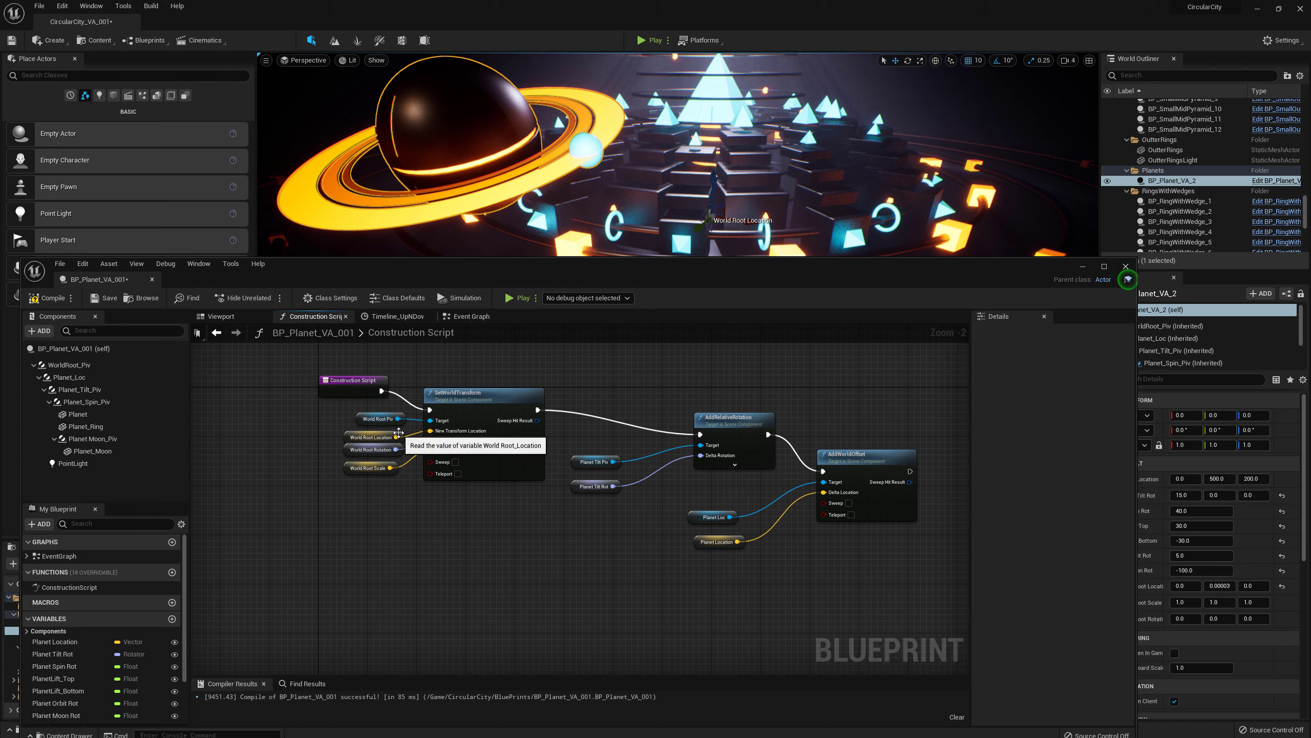
- Inspect the World Root Piv, Location, Rotation and Scale nodes feeding SetWorldTransform, including the variables' types and default values
left_click(360, 419)
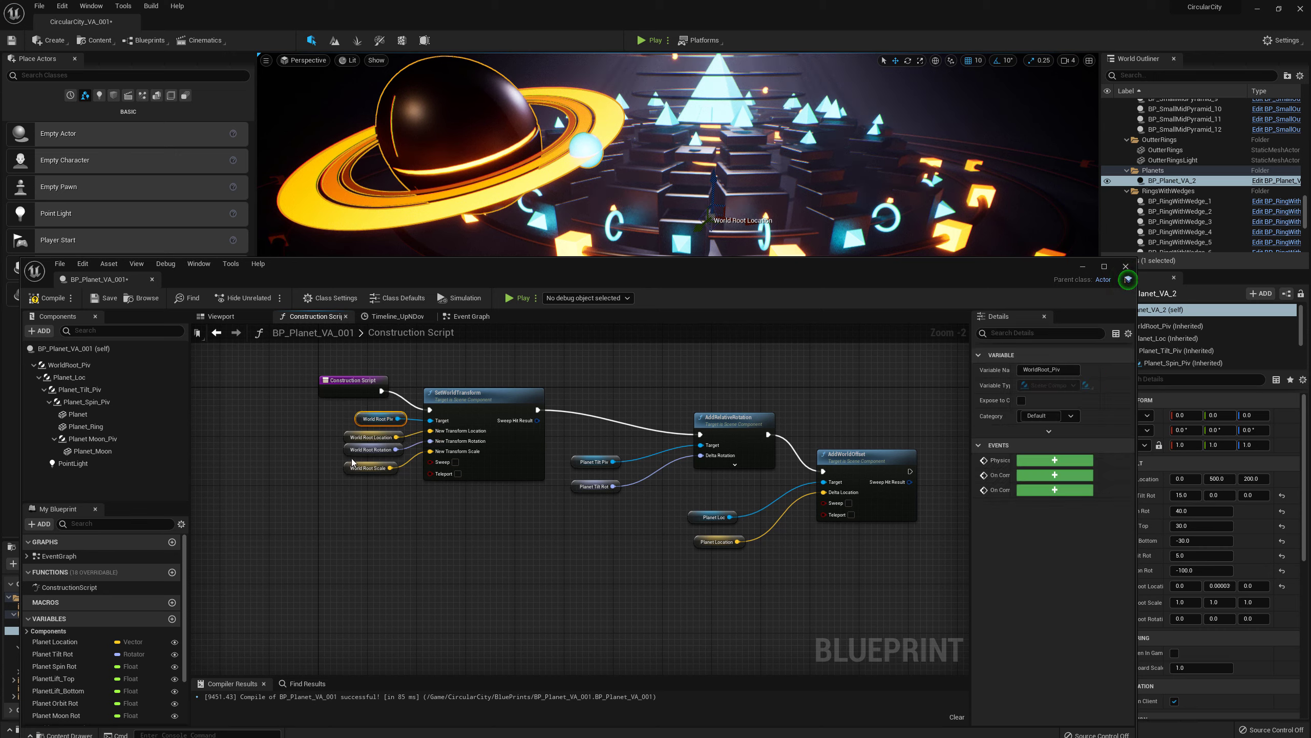
left_click(353, 439)
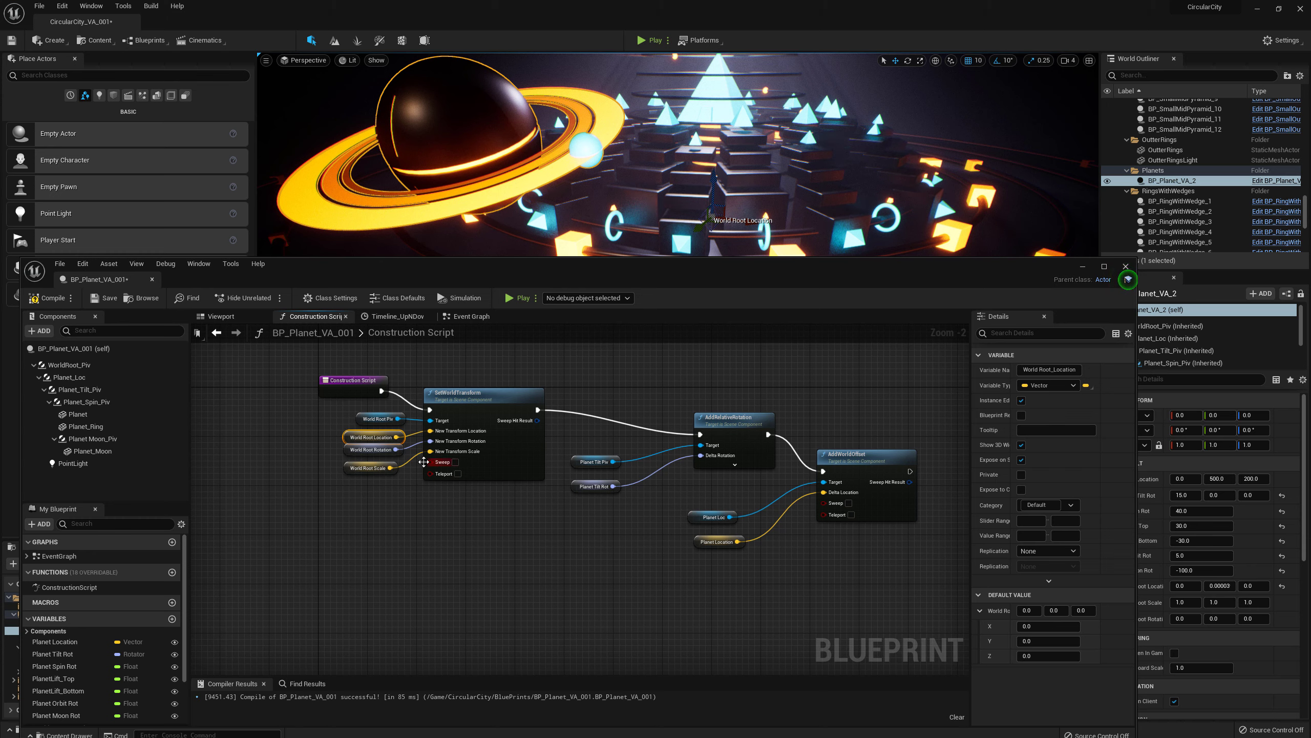
left_click(371, 449)
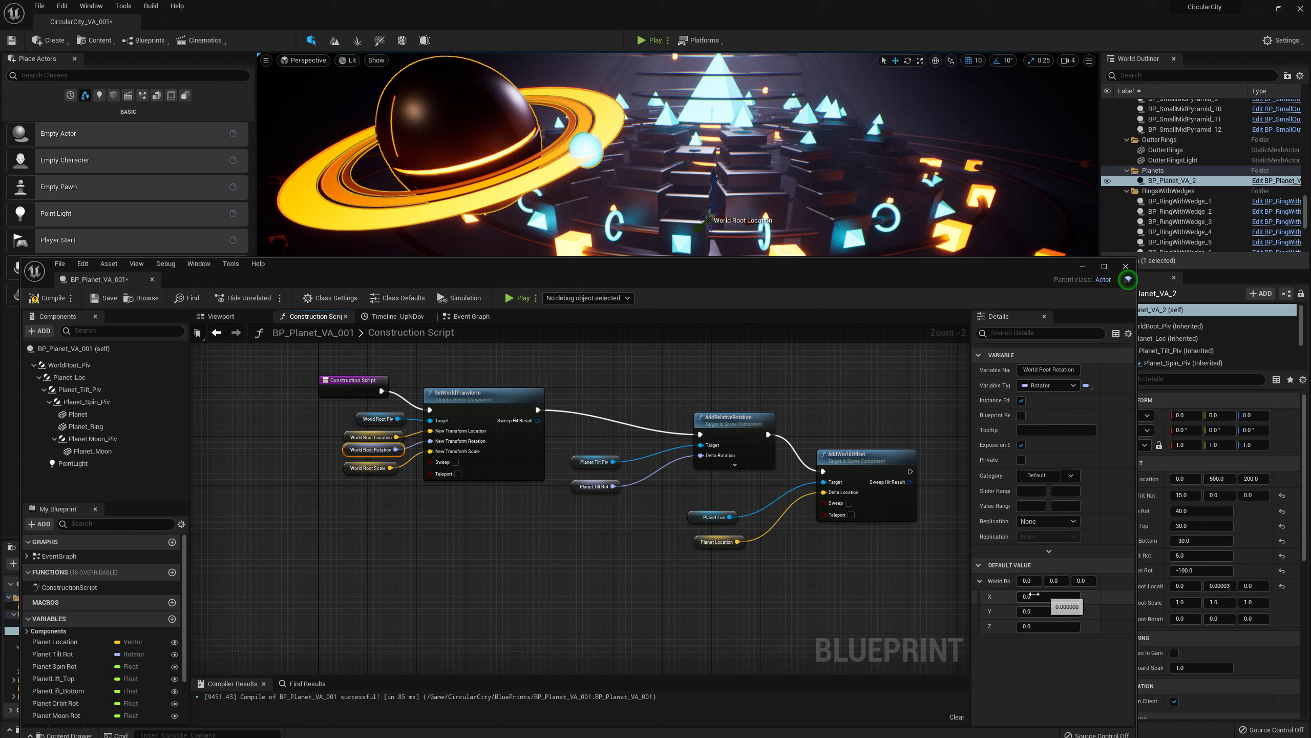
left_click(360, 469)
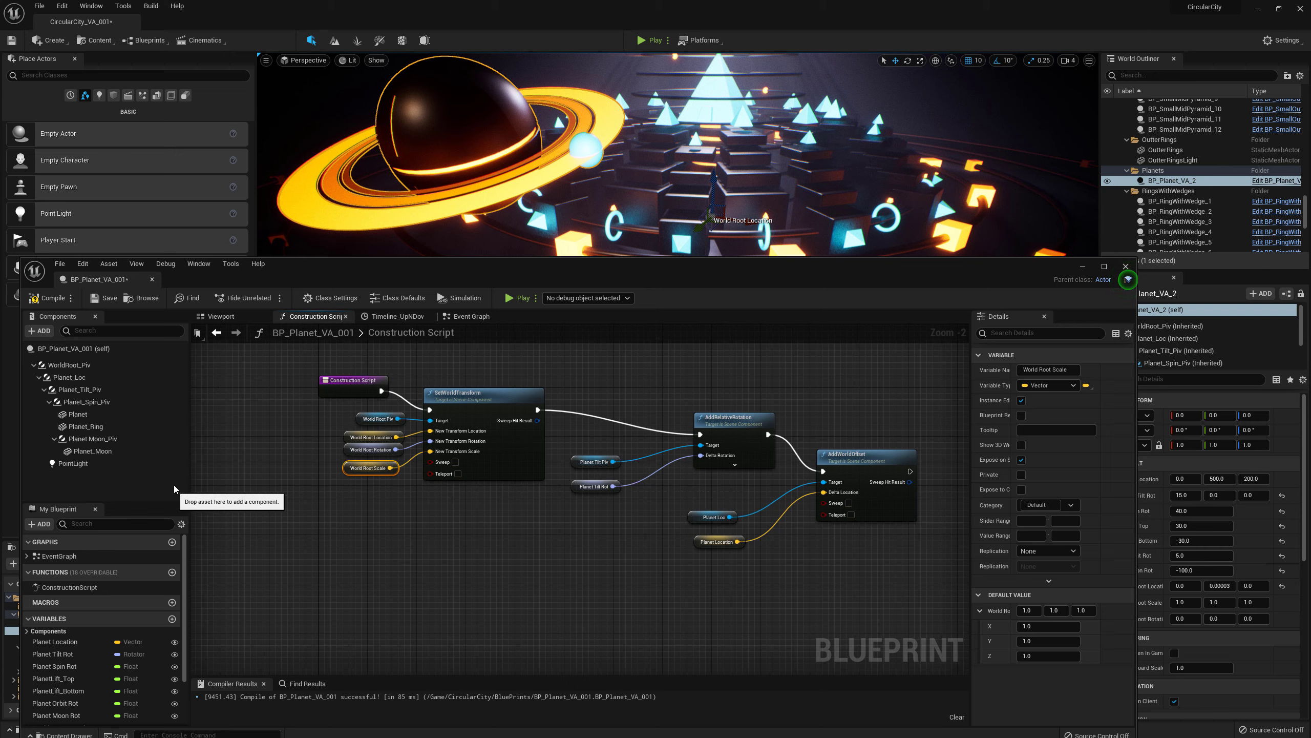
- Add a Planet_Tilt_Piv reference below the existing tilt nodes, and delete the duplicate reference
left_click_drag(80, 390, 570, 566)
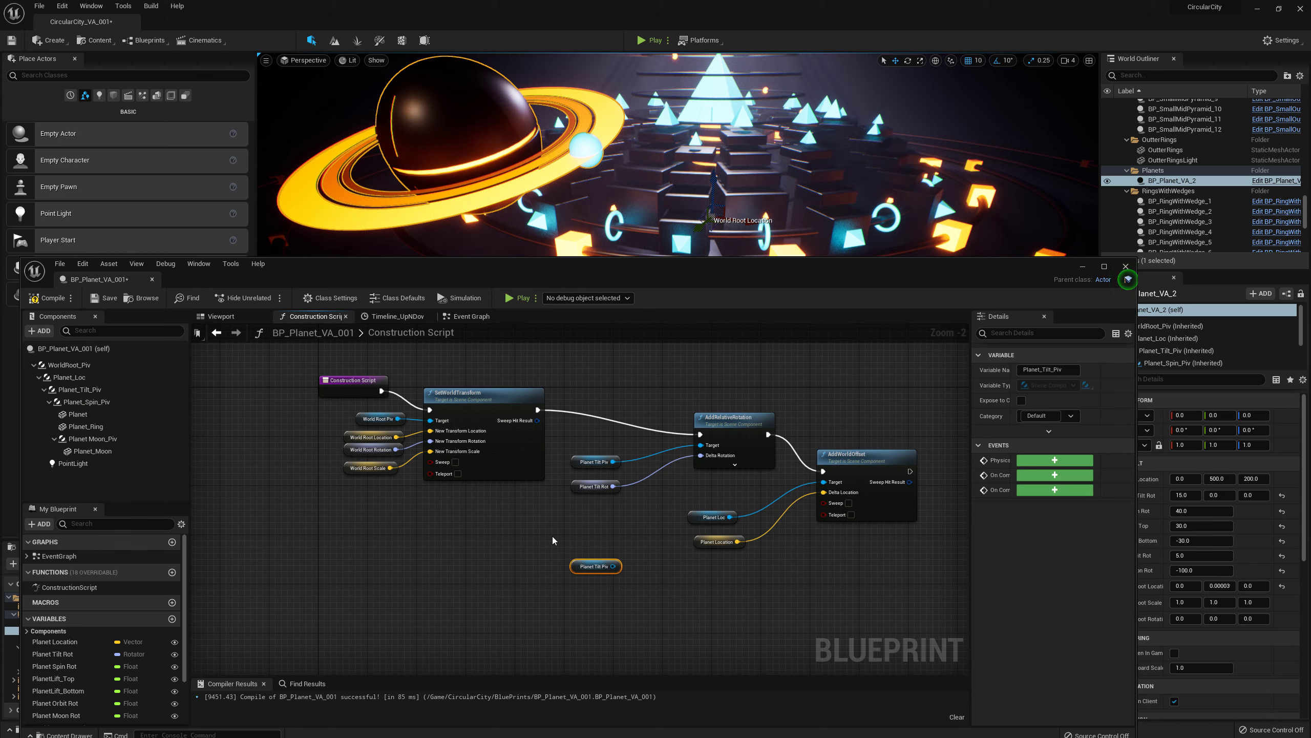
mouse_move(618, 566)
left_mouse_down()
mouse_move(569, 572)
mouse_move(608, 556)
left_mouse_up()
left_click(614, 580)
left_click(614, 580)
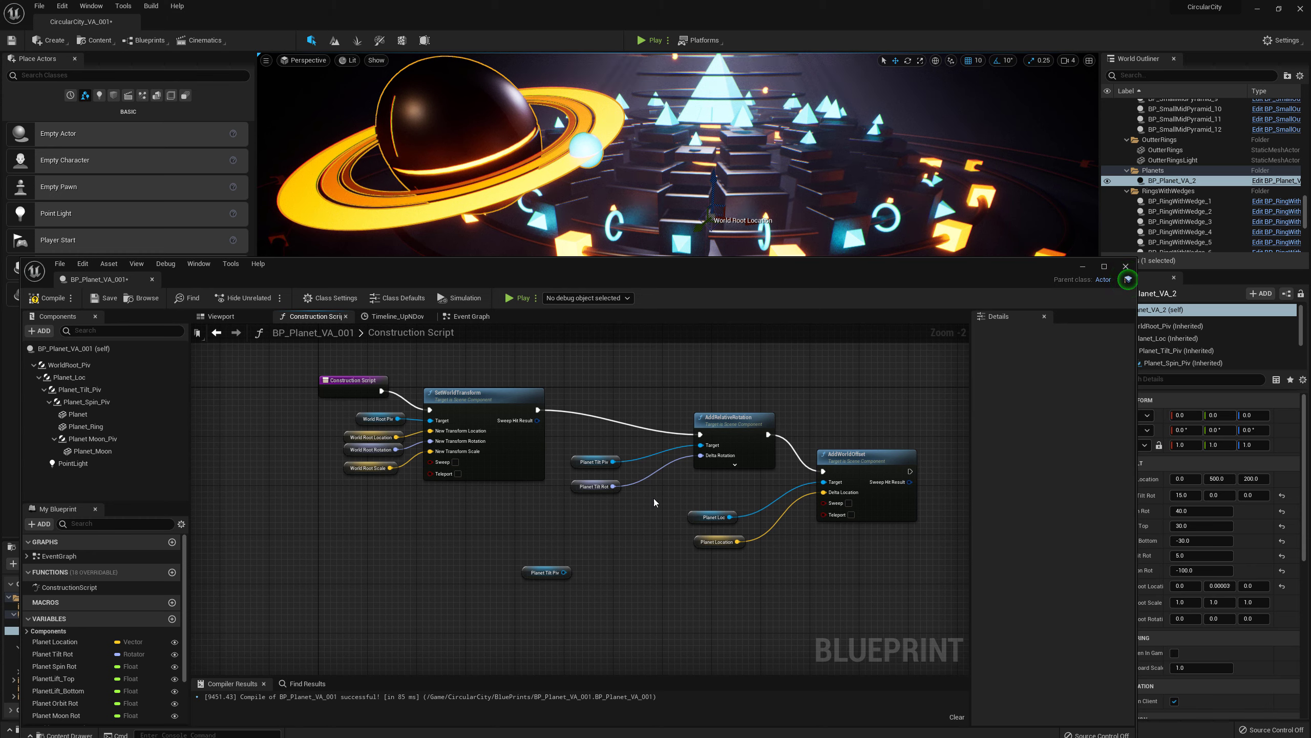
left_click(526, 572)
key("Delete")
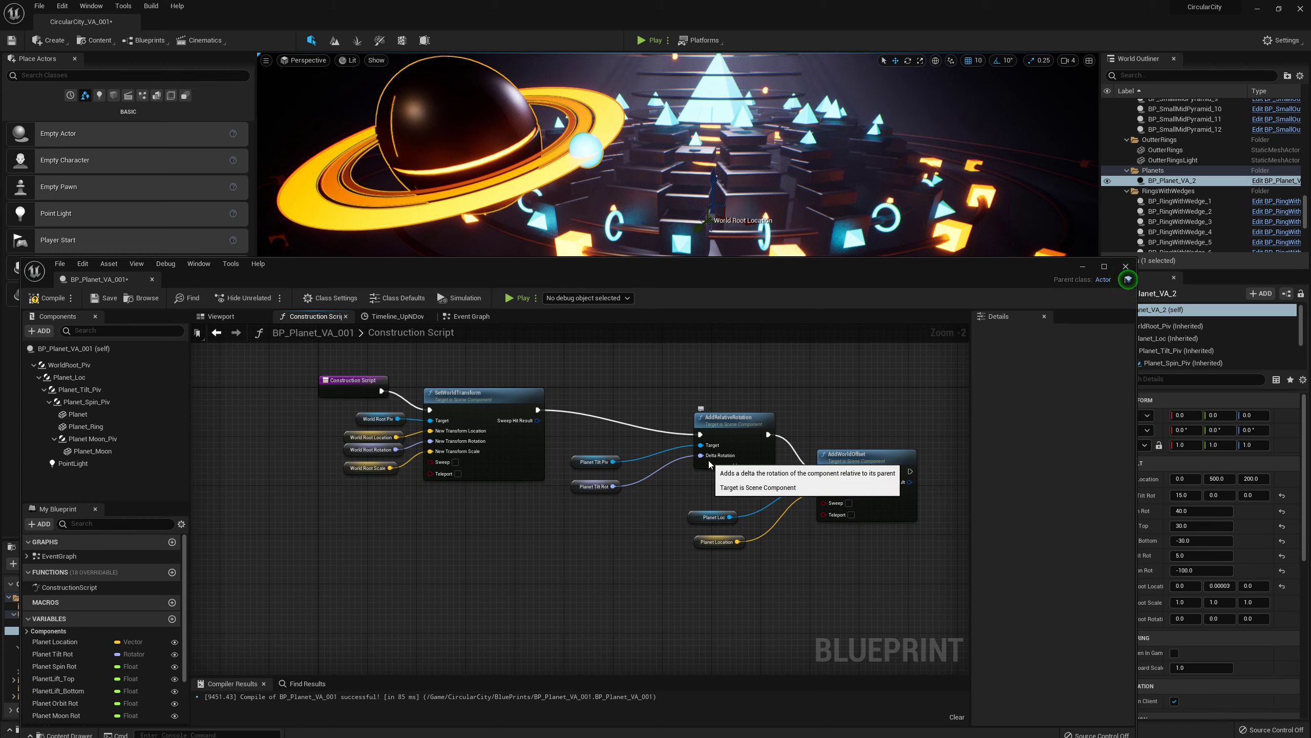
- Check the Instance Editable and Expose on Spawn settings of the World Root Location, Rotation, Scale and Planet Tilt Rot variables
left_click(574, 487)
left_click(370, 437)
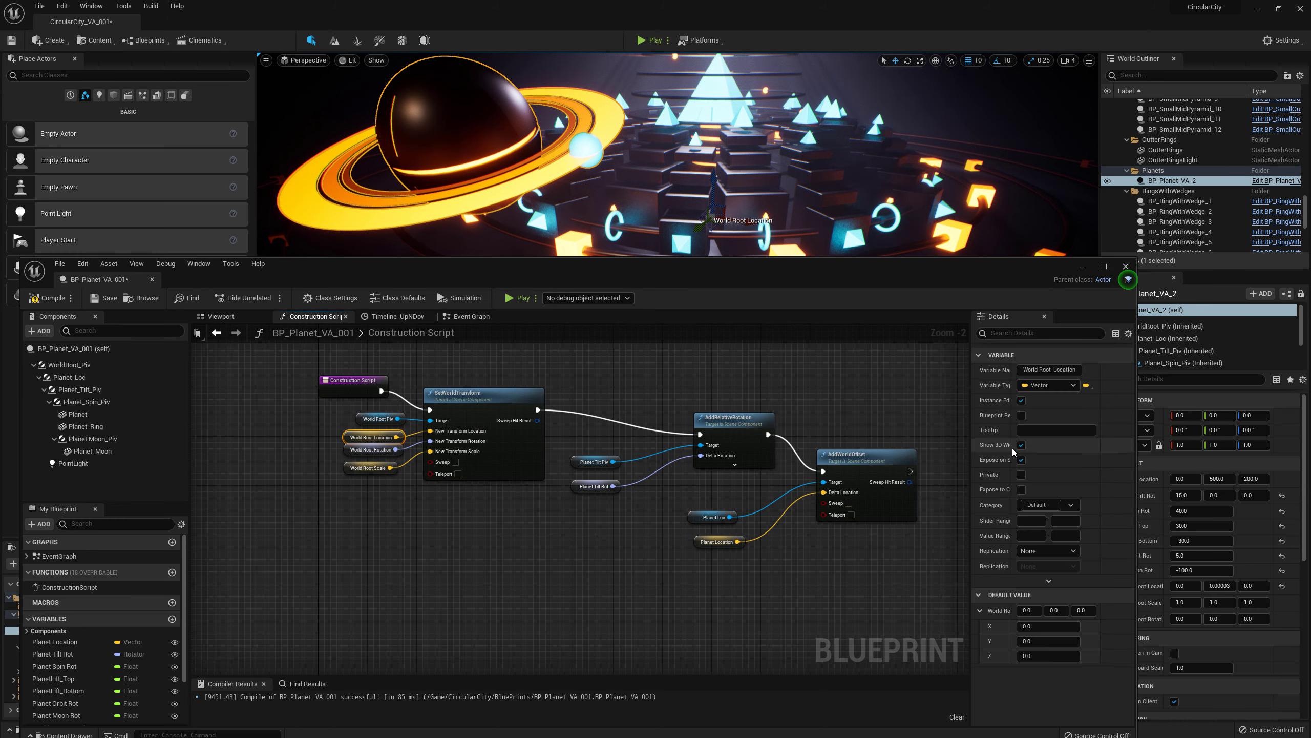
left_click_drag(1013, 451, 1035, 452)
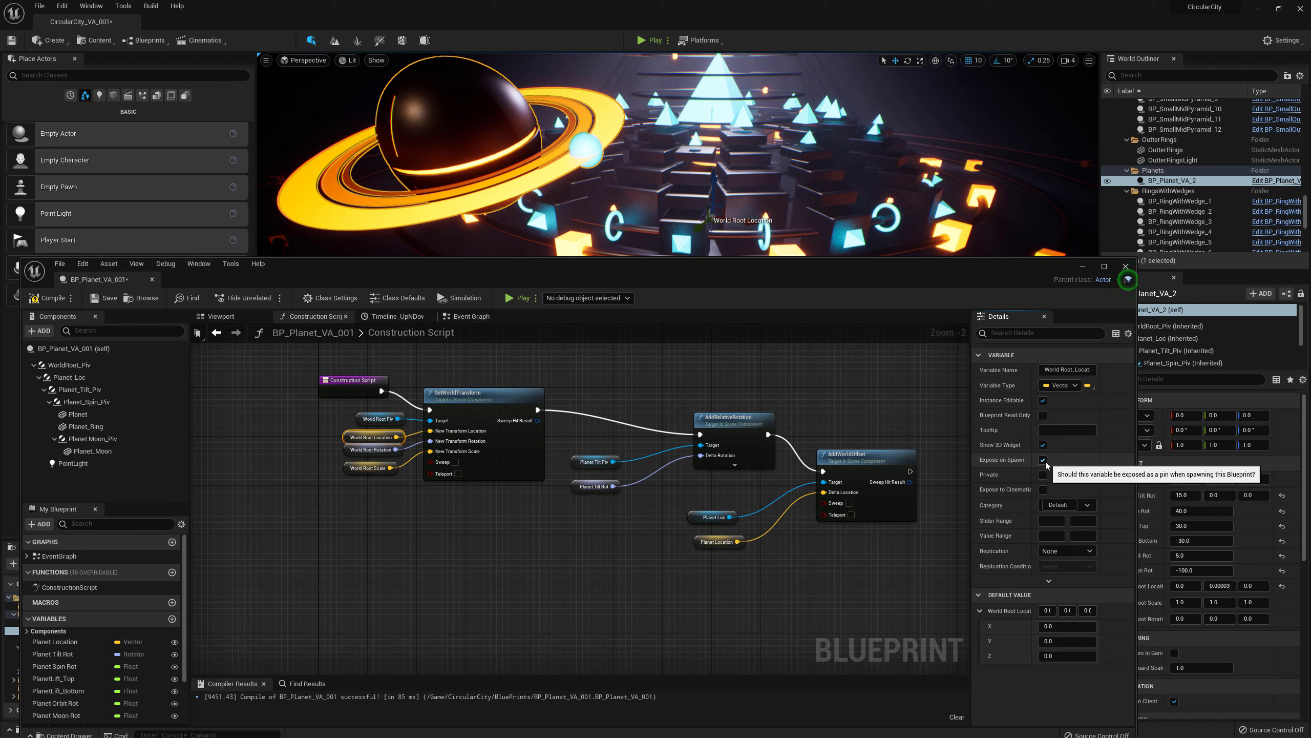
left_click(371, 450)
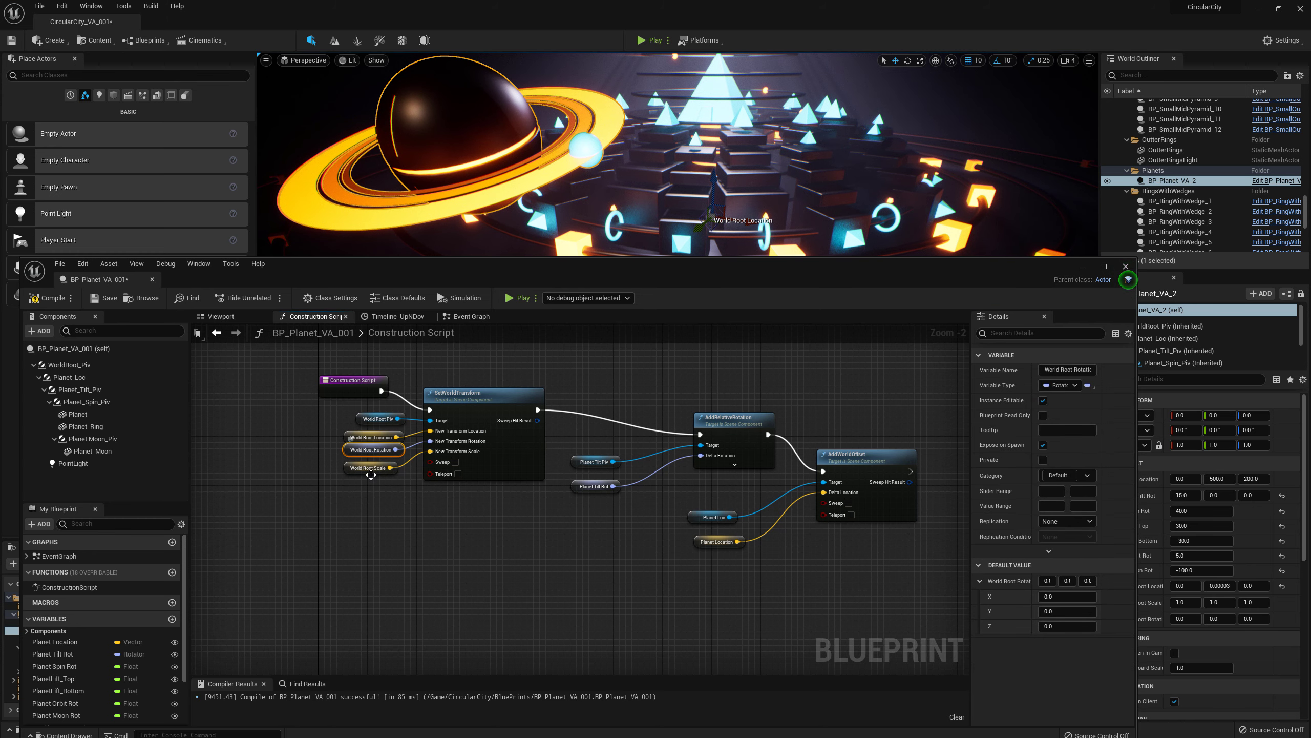
left_click(351, 475)
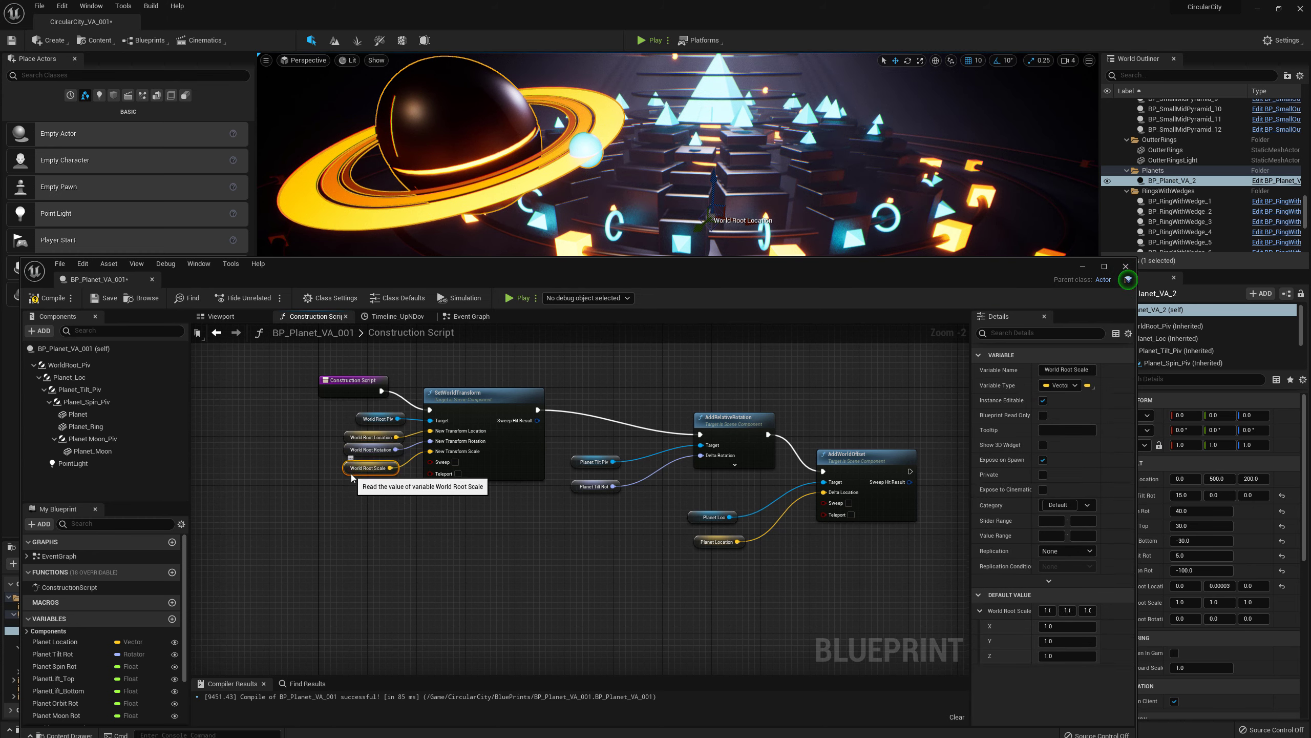
left_click(591, 487)
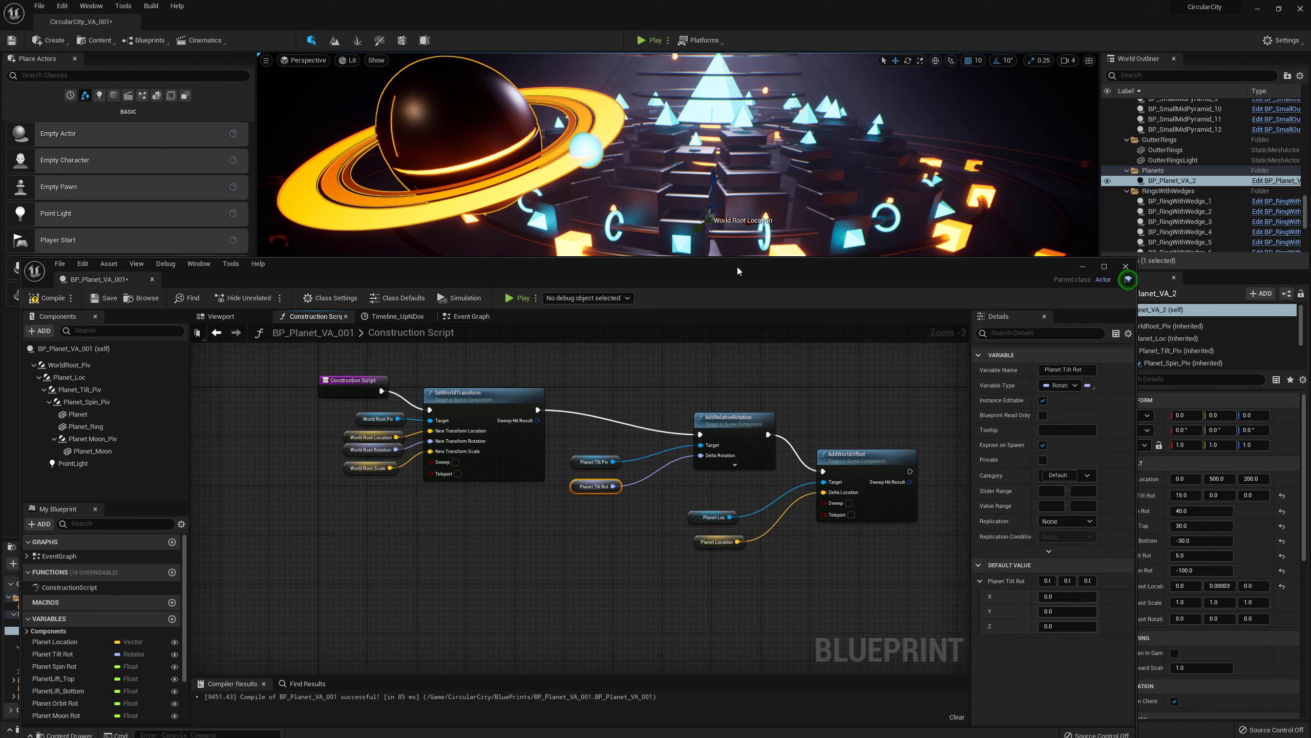
- Try a larger Planet Tilt Rot X value on BP_Planet_VA_2, and set it back to 15
left_click_drag(737, 266, 690, 298)
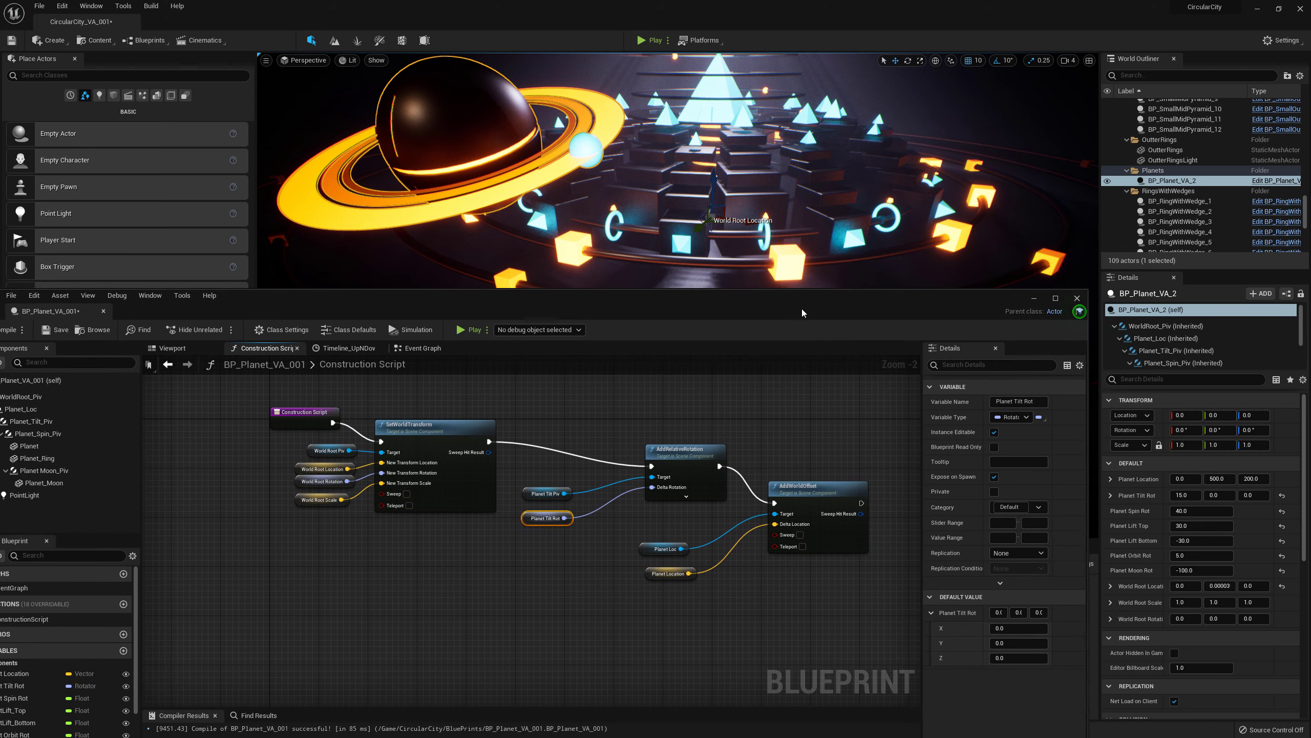
left_click_drag(801, 309, 782, 312)
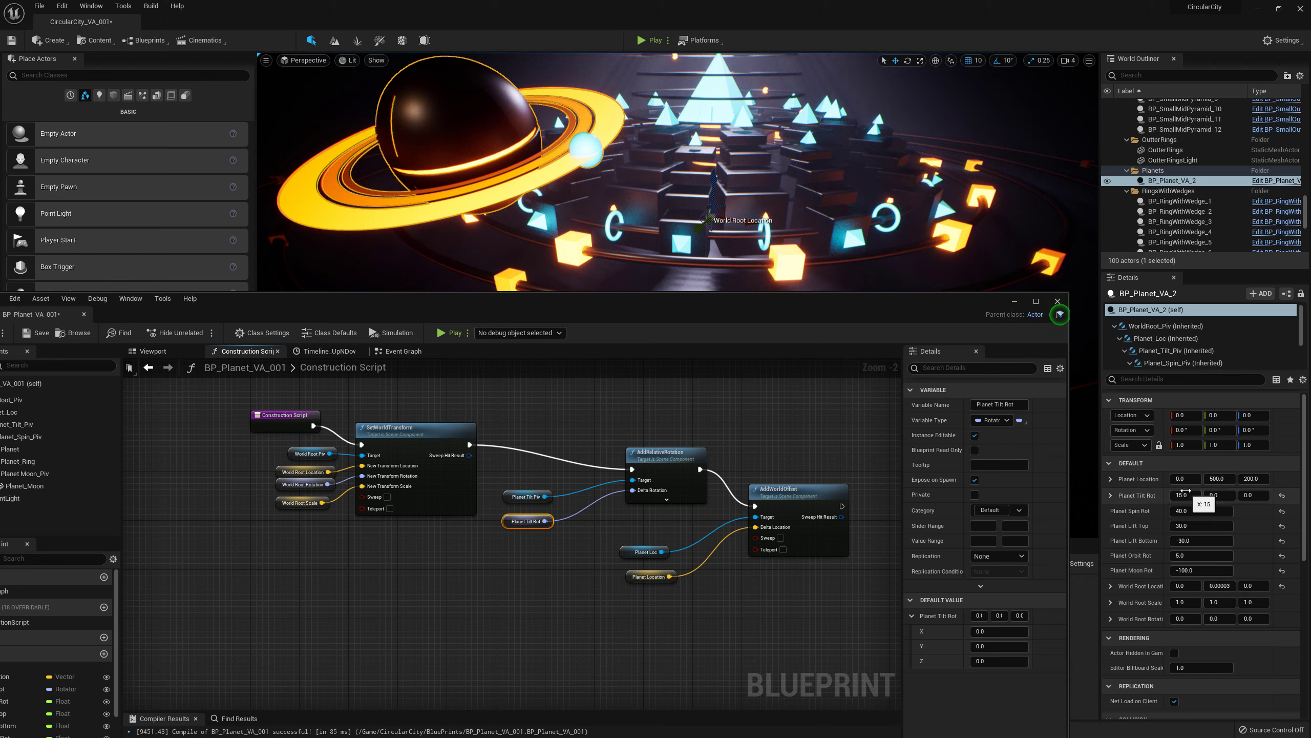
left_click_drag(1183, 495, 1197, 495)
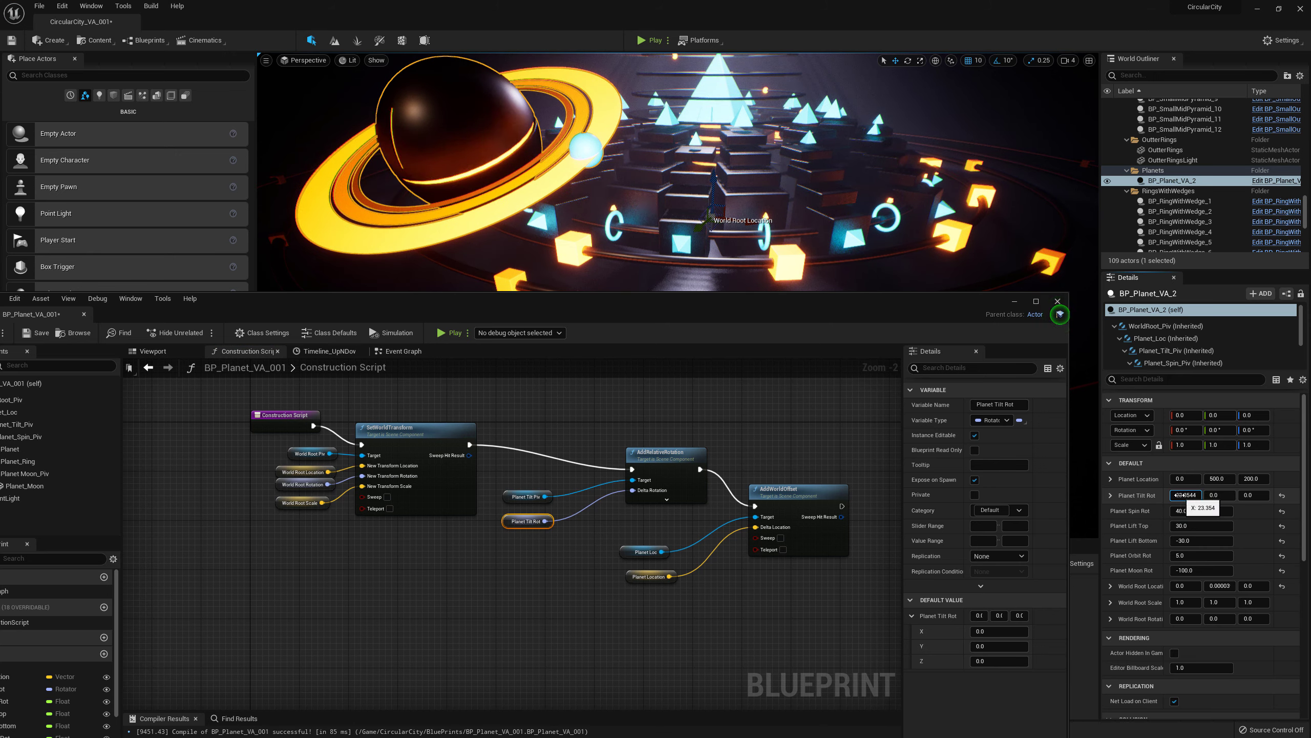
left_click(1180, 496)
type("15")
key("Return")
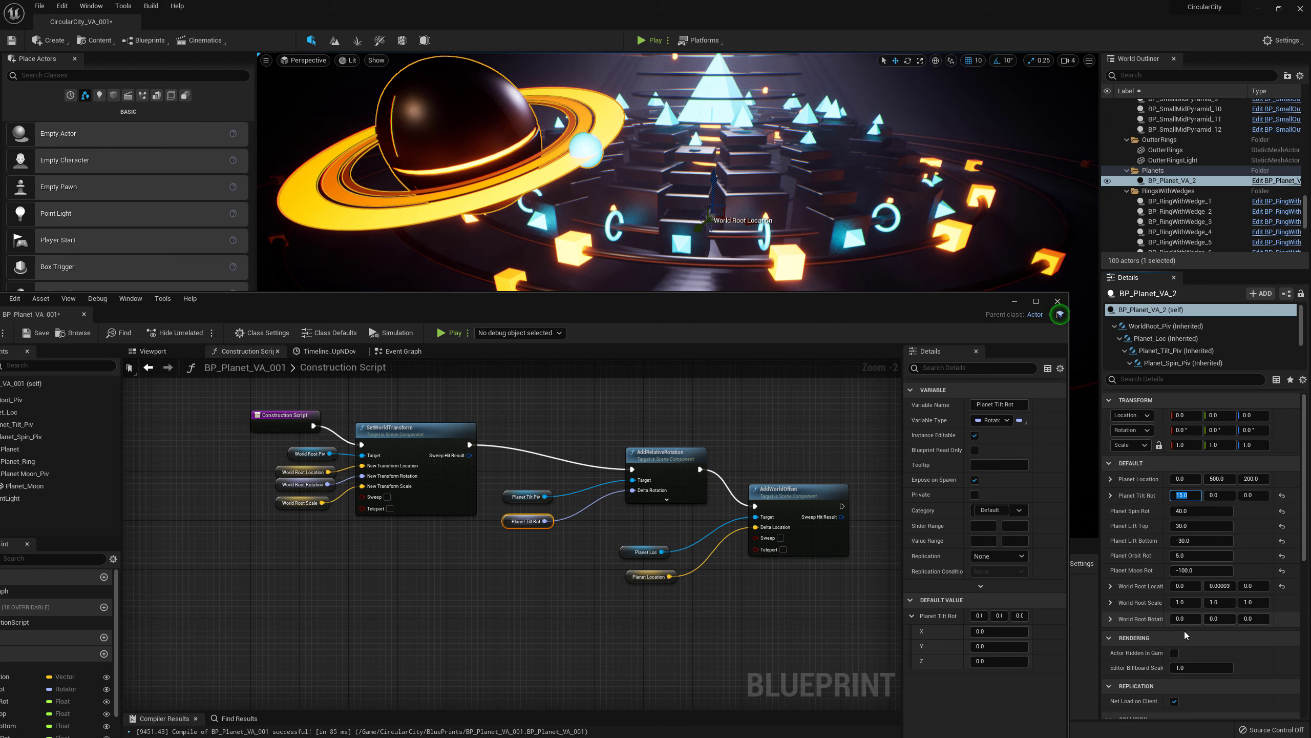
- Inspect the Planet Loc node feeding AddWorldOffset and the Planet_Loc component's details alongside the planet instance's exposed values
left_click_drag(1100, 612, 1087, 612)
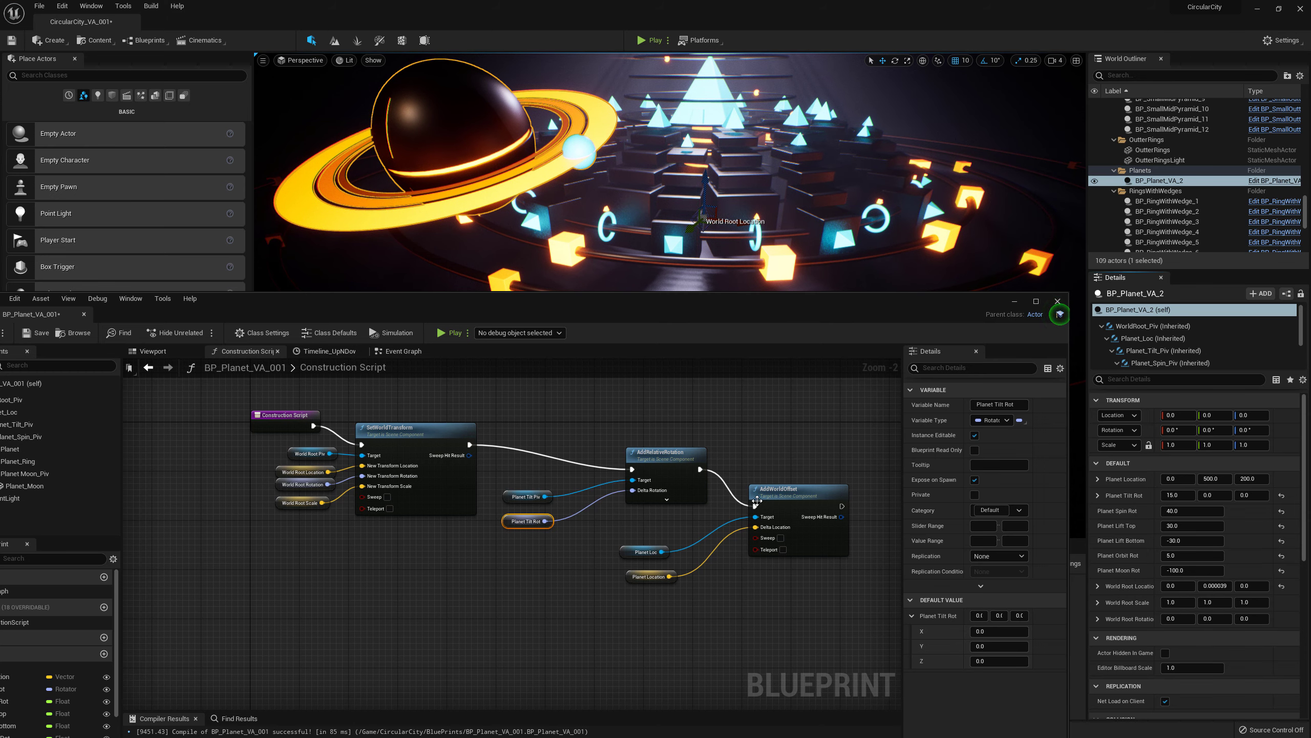
right_click_drag(691, 529, 679, 528)
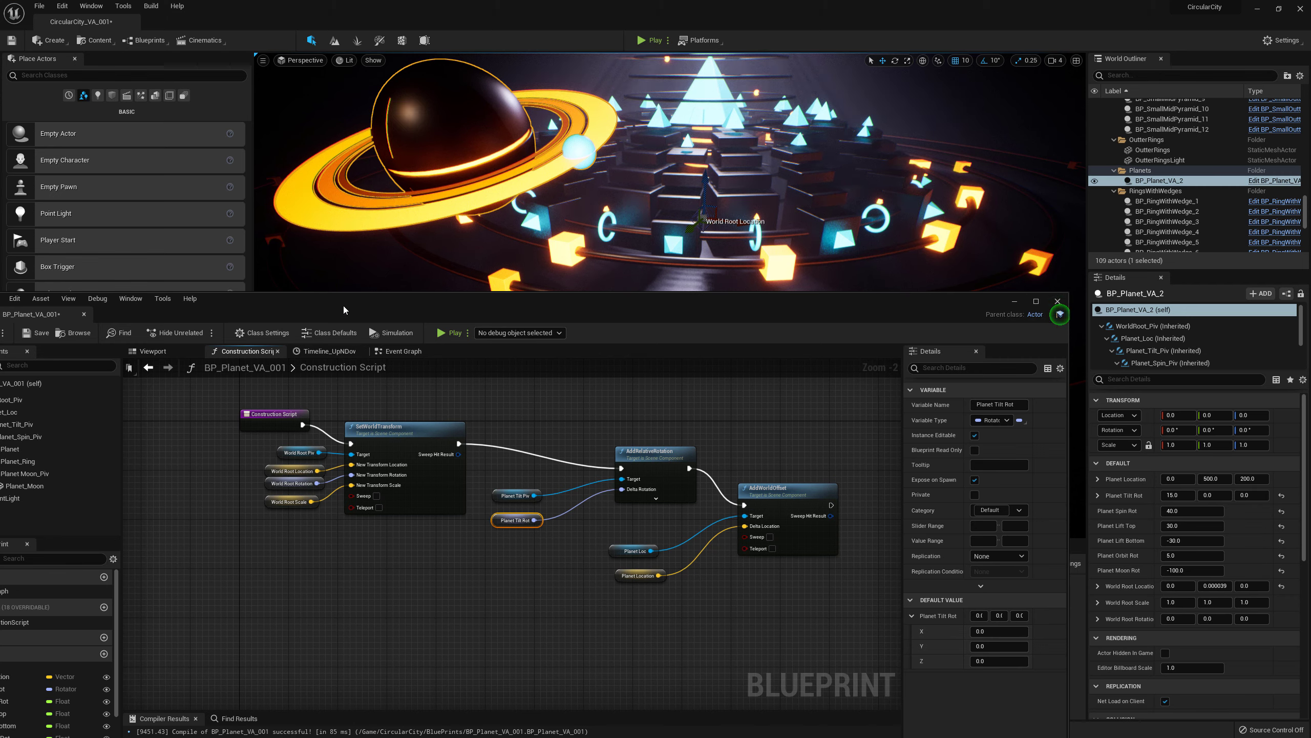
left_click_drag(345, 305, 421, 308)
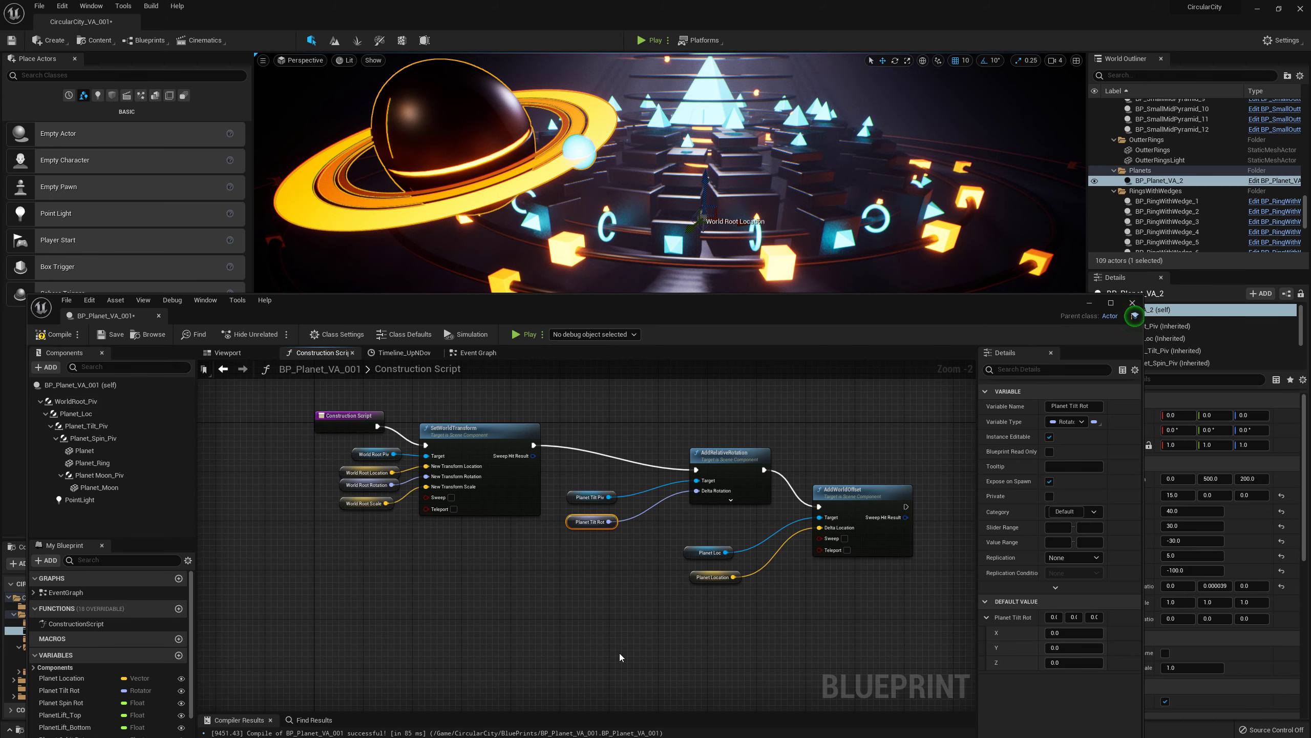
left_click(696, 558)
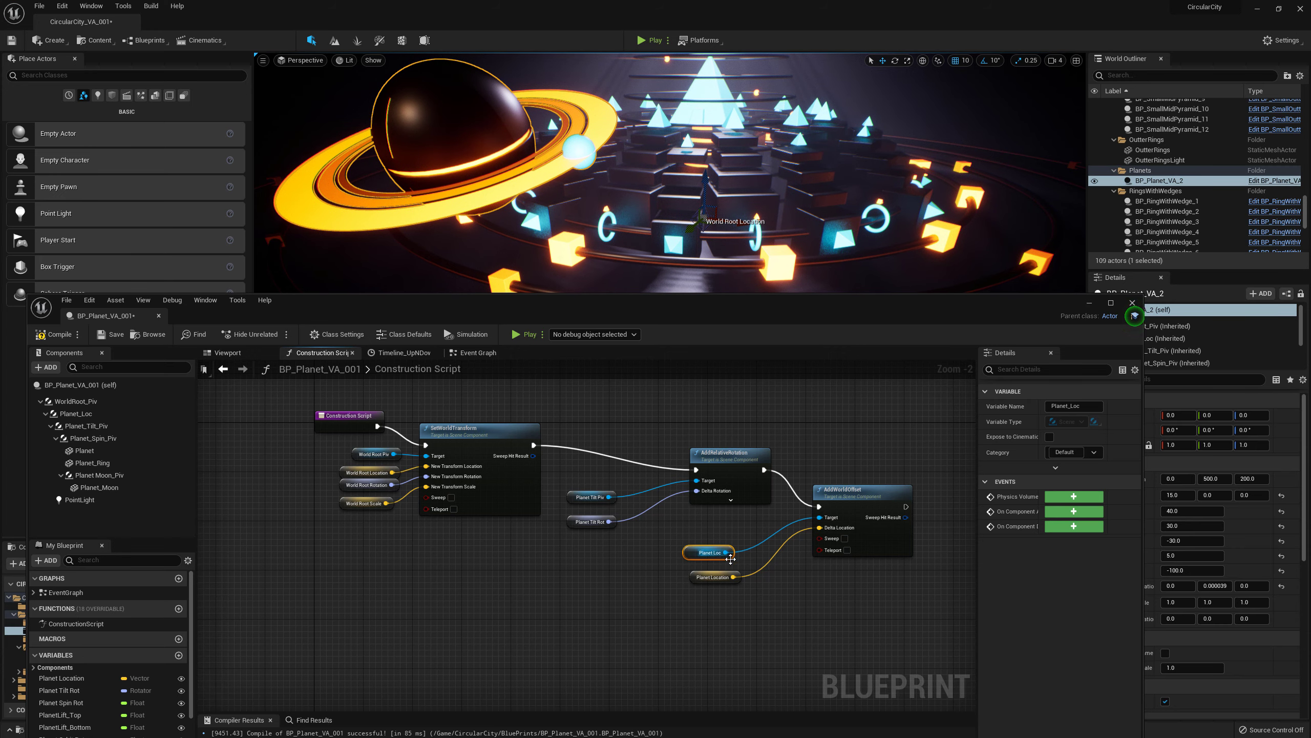
left_click_drag(852, 310, 795, 314)
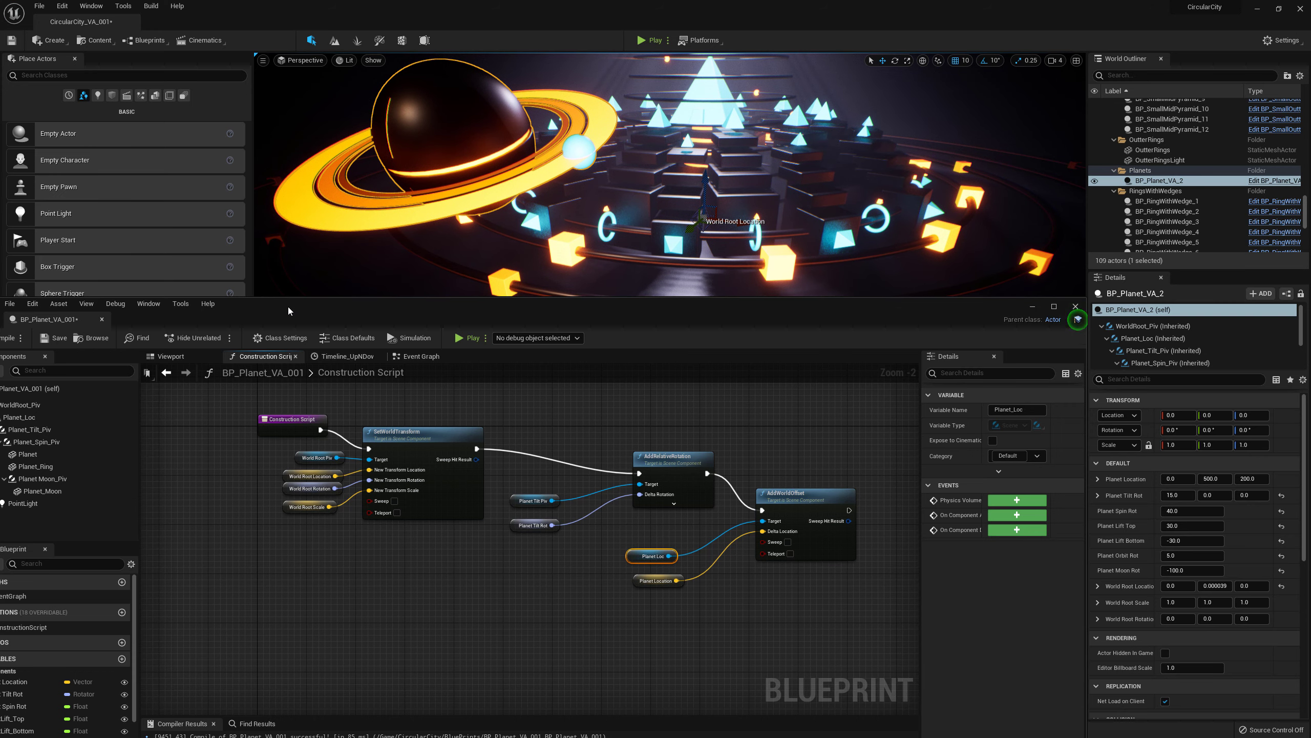
left_click_drag(288, 307, 340, 303)
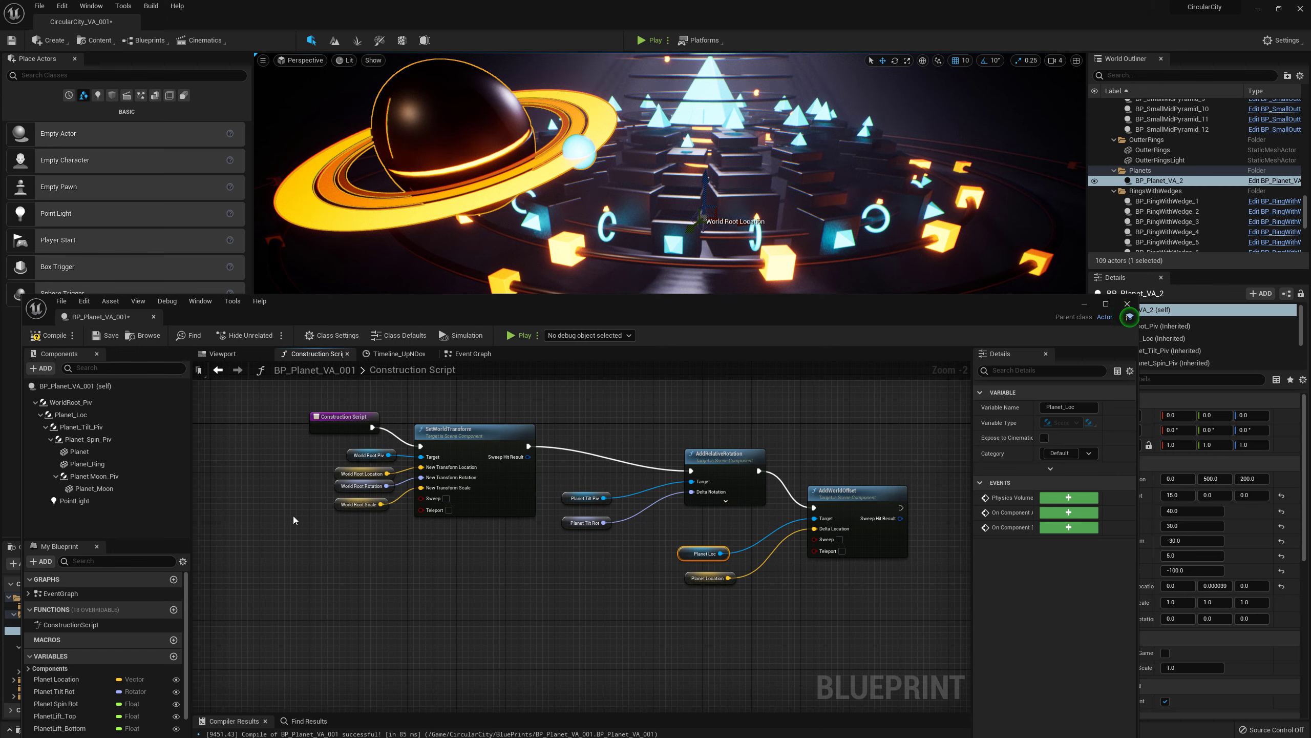
left_click(85, 415)
left_click(85, 414)
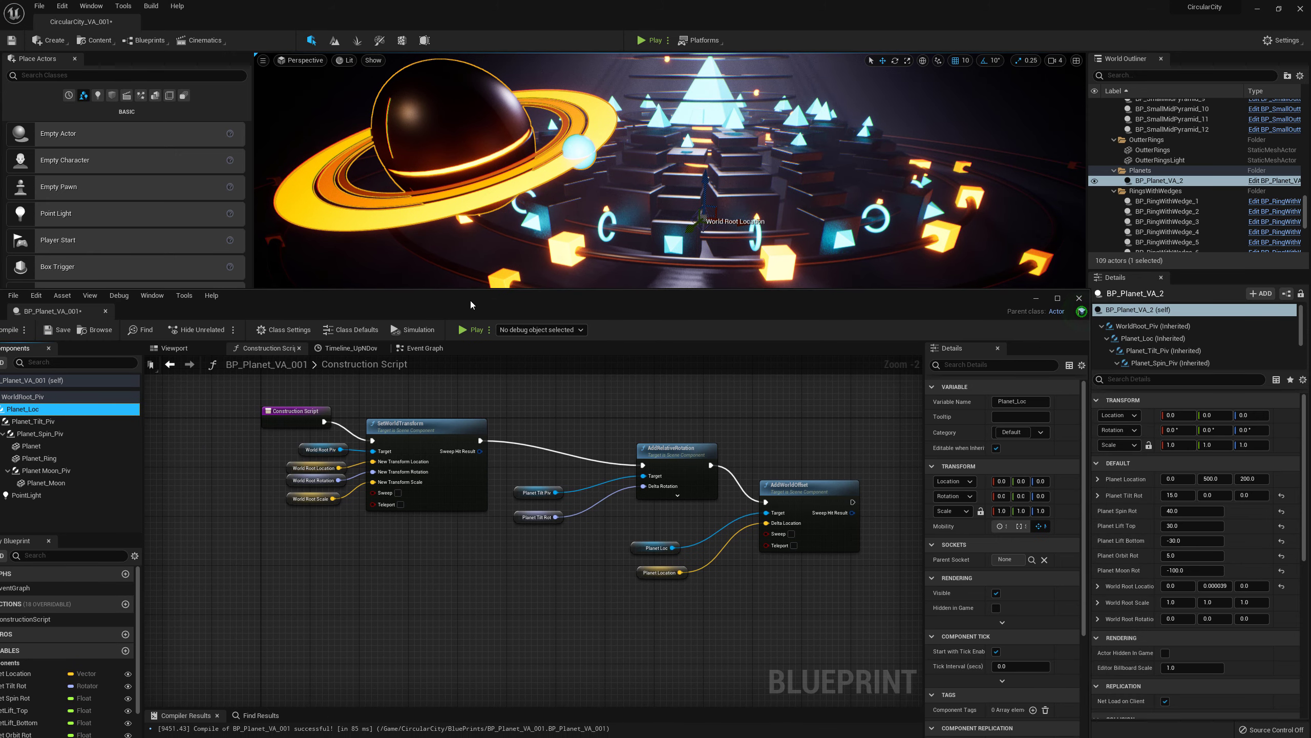
left_click_drag(519, 306, 470, 300)
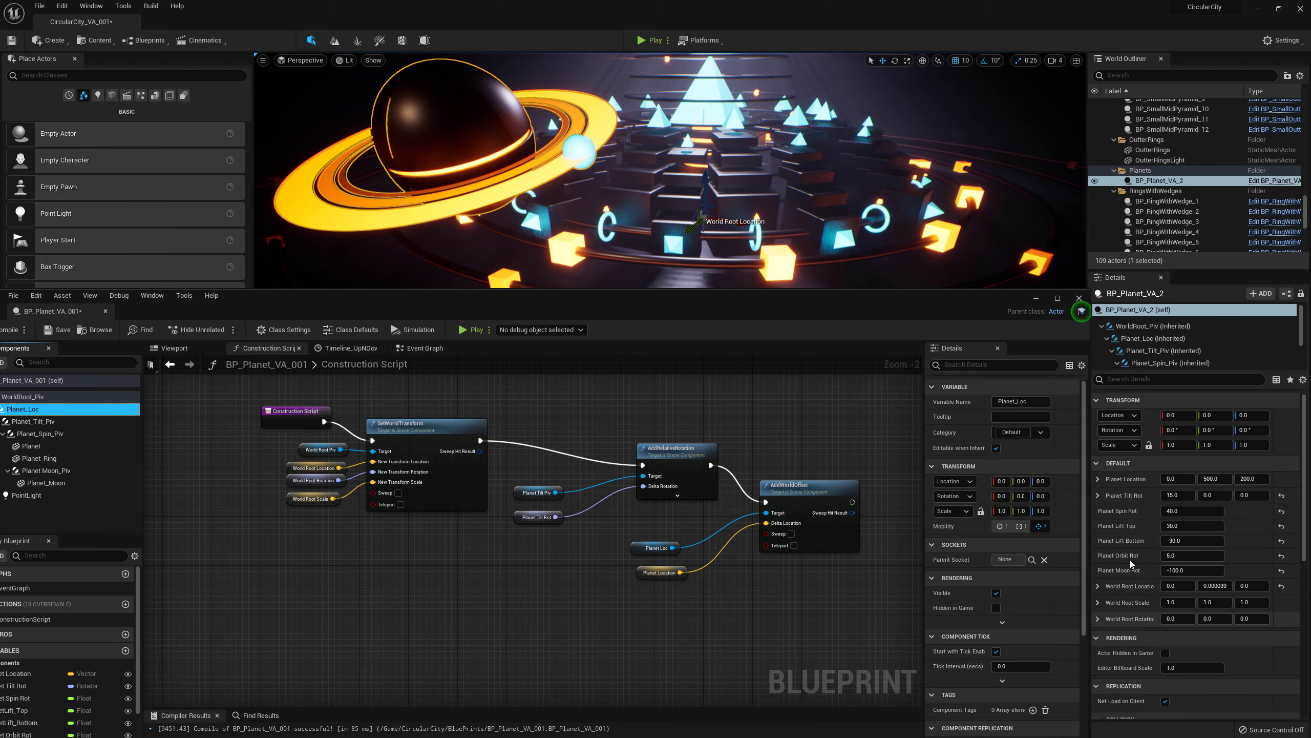
- Shift BP_Planet_VA_2's World Root Location to about X -37.25, Y 45.81 and Z 18.89
left_click_drag(759, 301, 743, 305)
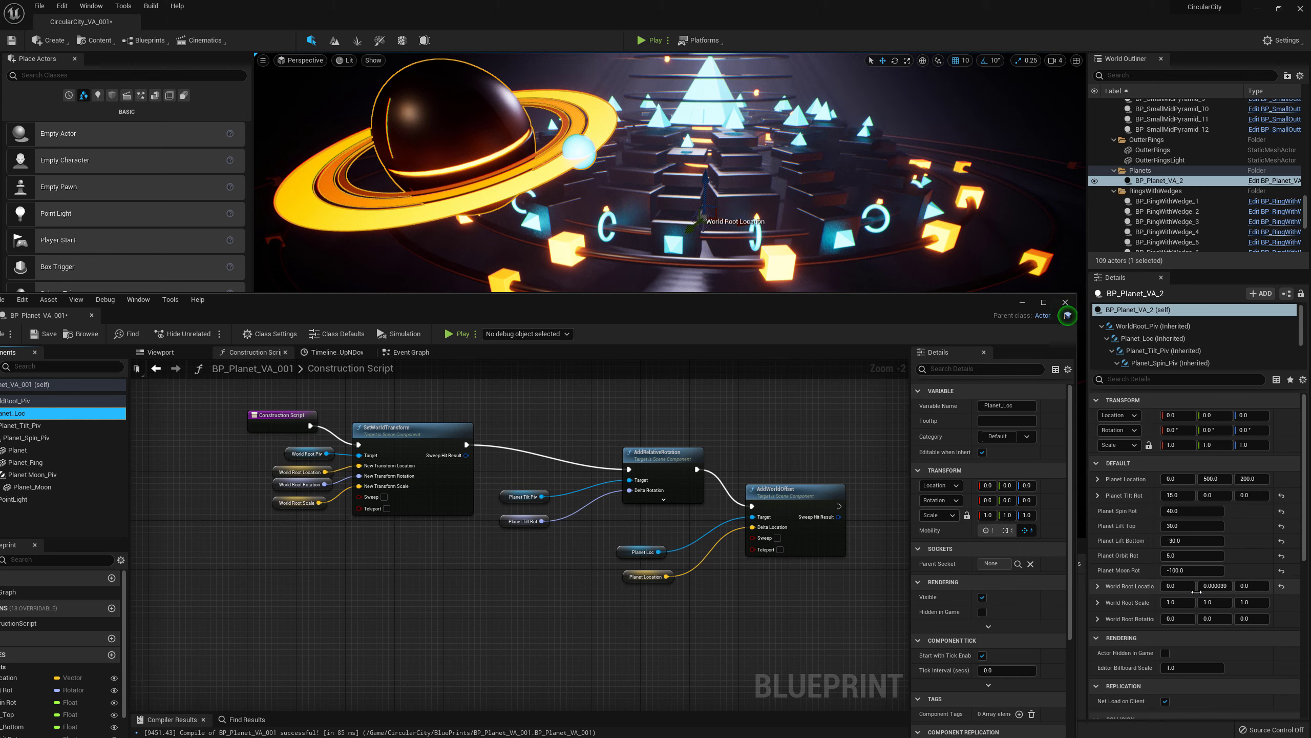
left_click(1215, 587)
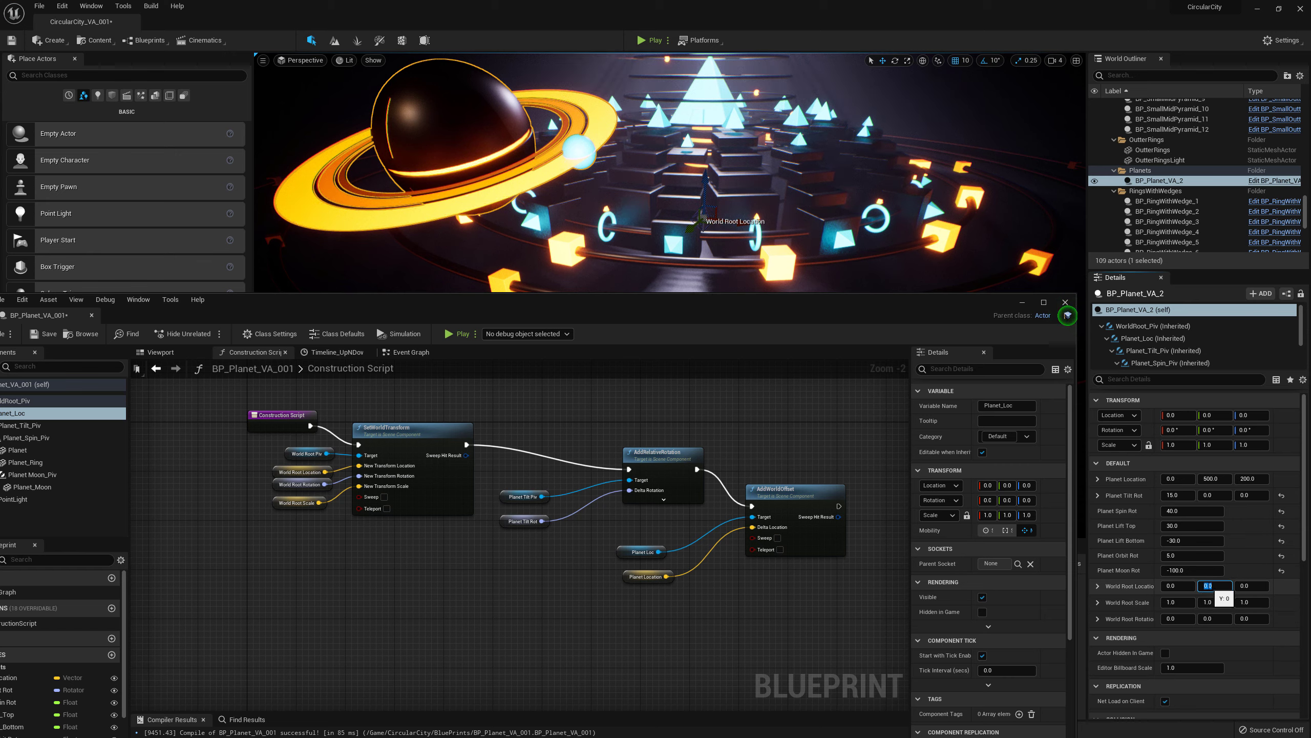
left_click(1177, 586)
mouse_move(1177, 586)
left_mouse_down()
mouse_move(1115, 586)
mouse_move(1179, 586)
mouse_move(1158, 586)
left_mouse_up()
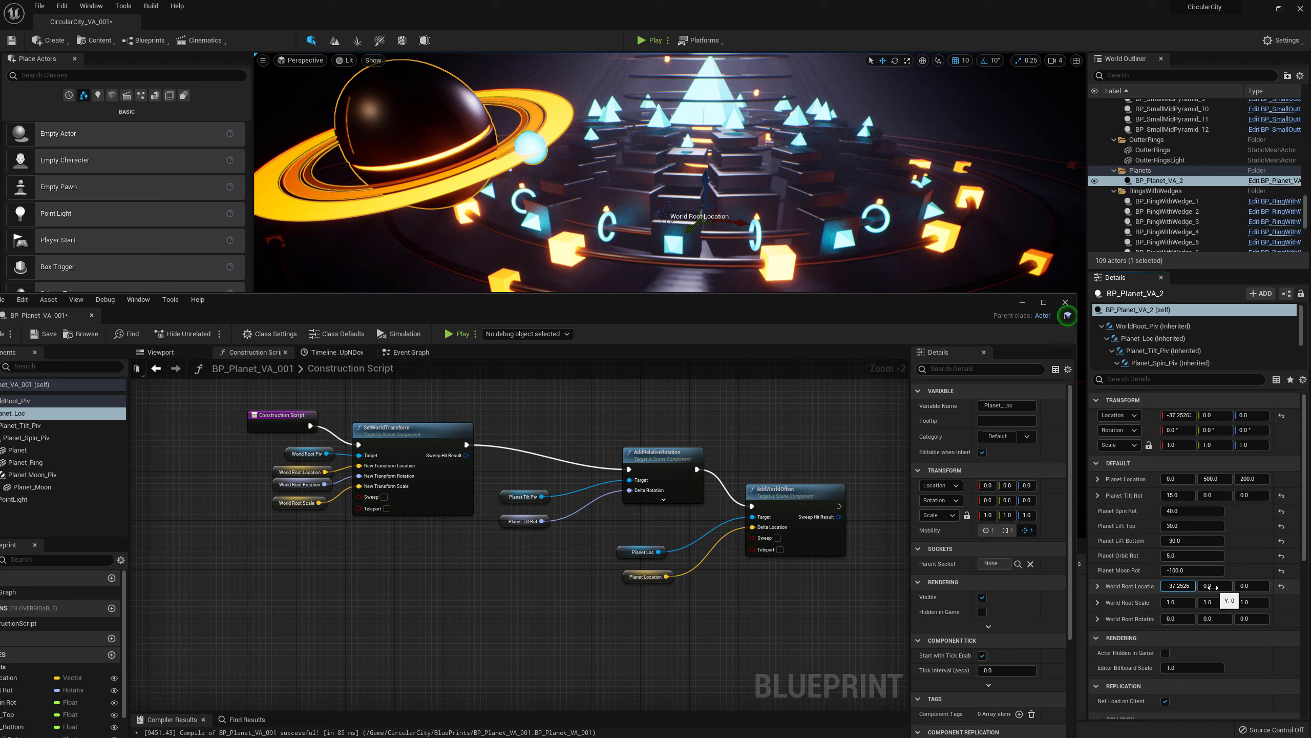
left_click_drag(1215, 586, 1253, 586)
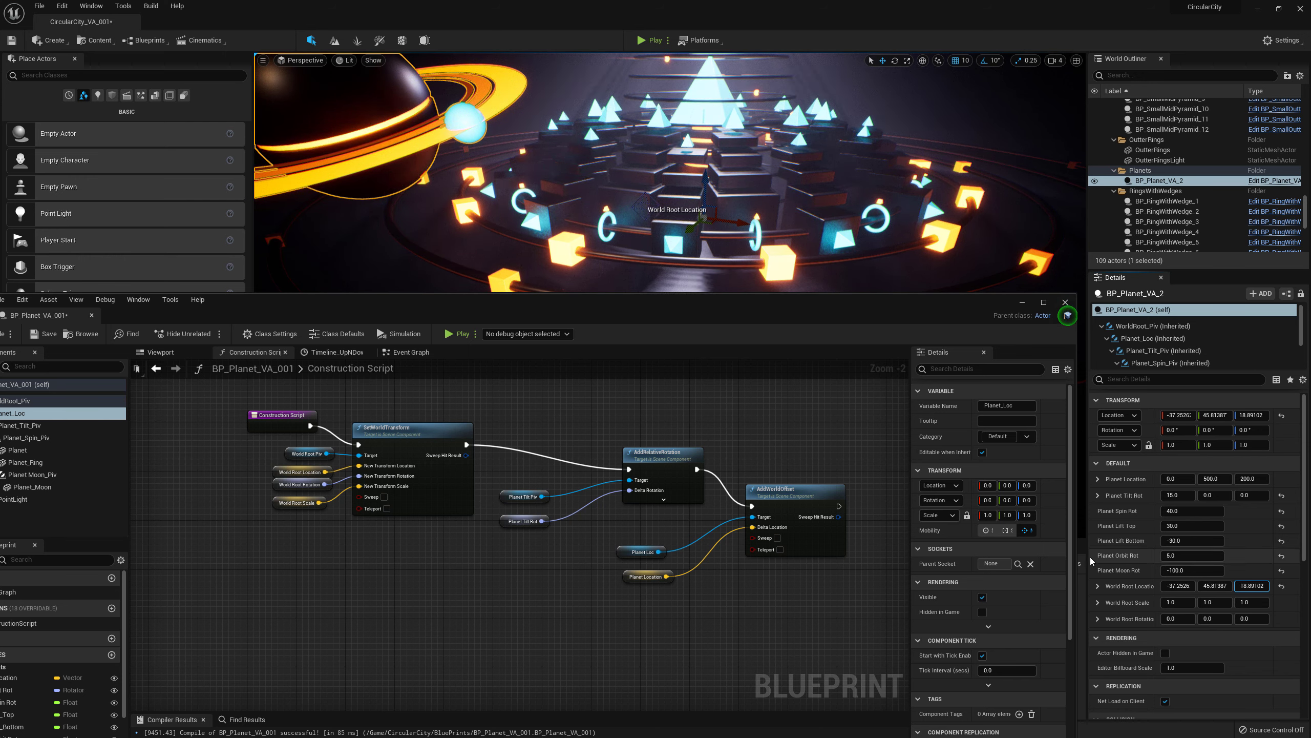
- Set BP_Planet_VA_2's World Root Location X, Y and Z to 0
left_click(1176, 586)
type("0")
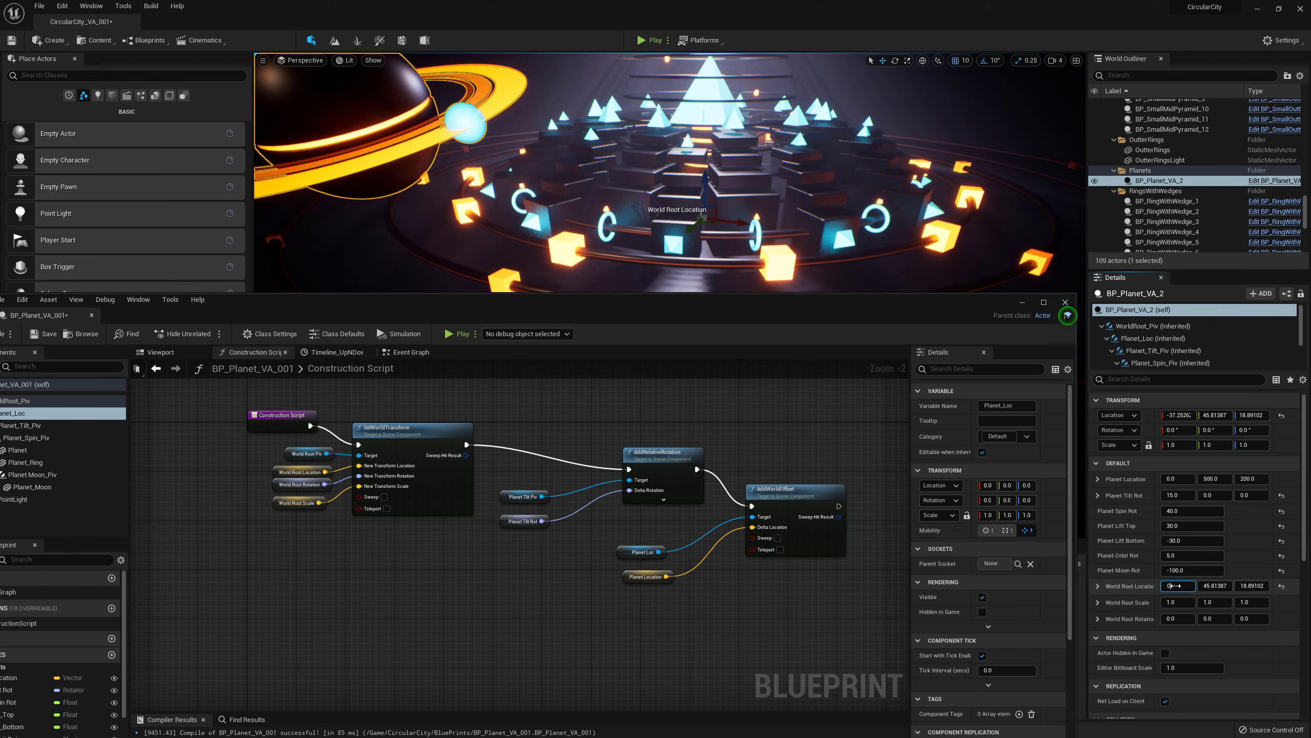
key("Return")
left_click(1215, 585)
type("0")
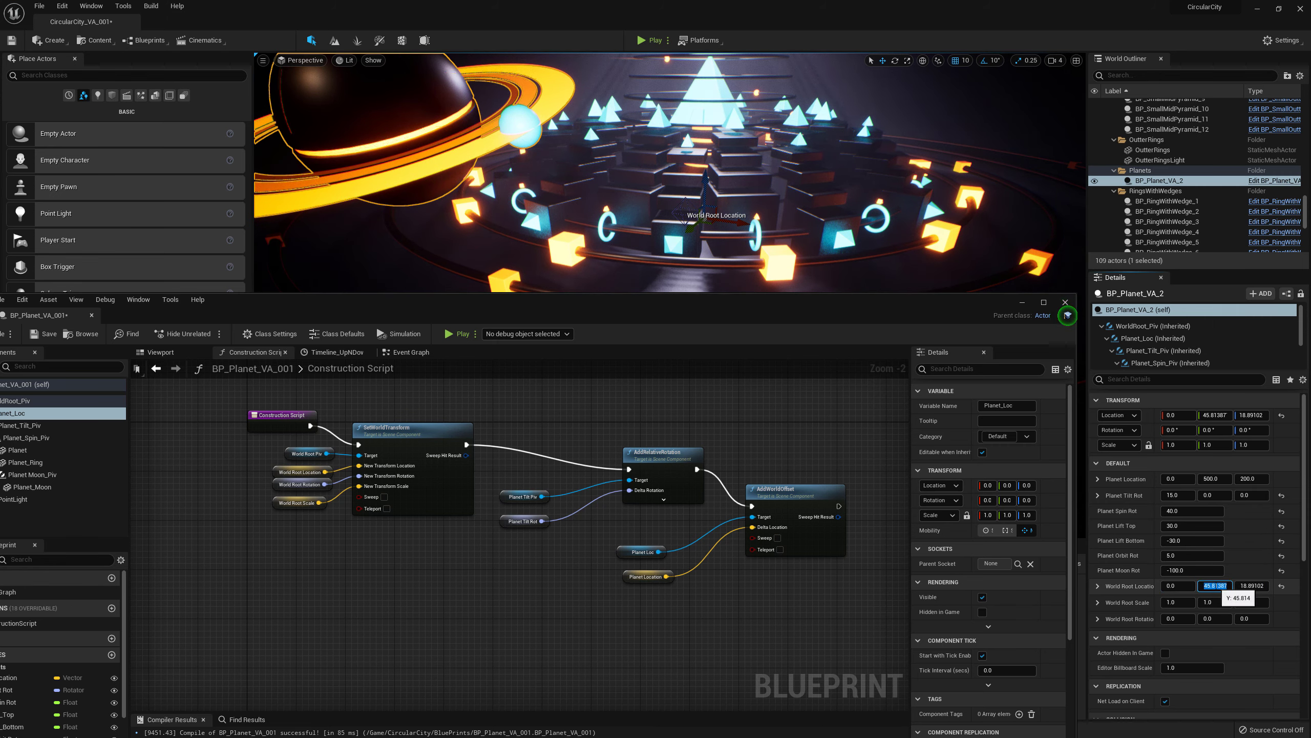
key("Return")
left_click(1252, 586)
type("0")
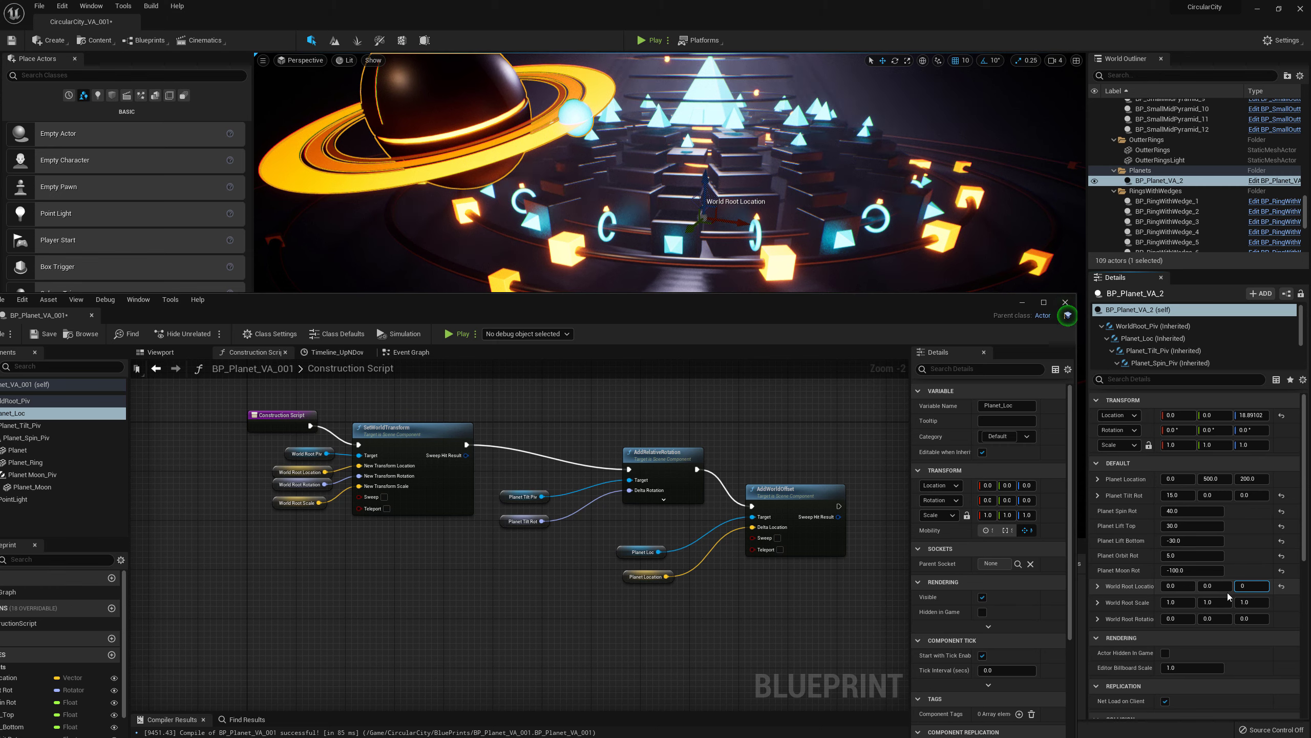
key("Return")
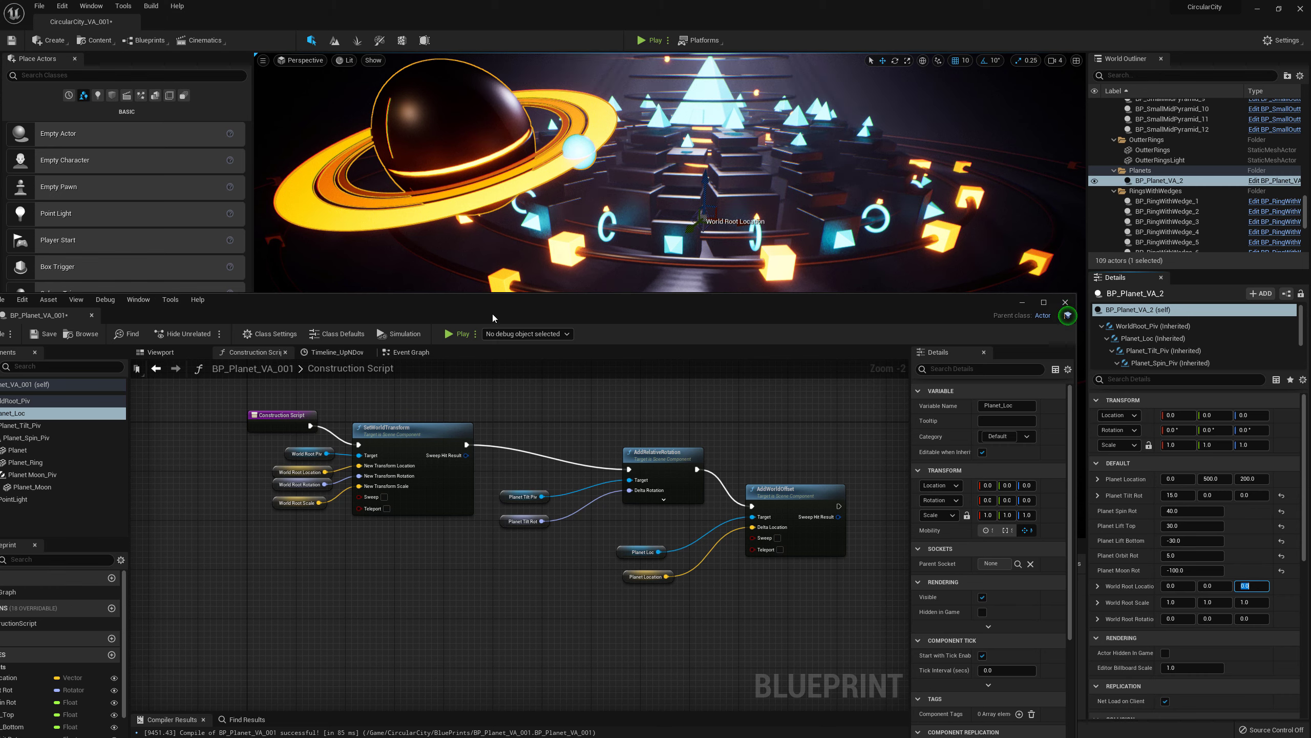
- Open the Event Graph and examine the Event BeginPlay chain through Timeline_UpNDown, Lerp and SetRelativeLocation
left_click_drag(506, 306, 596, 299)
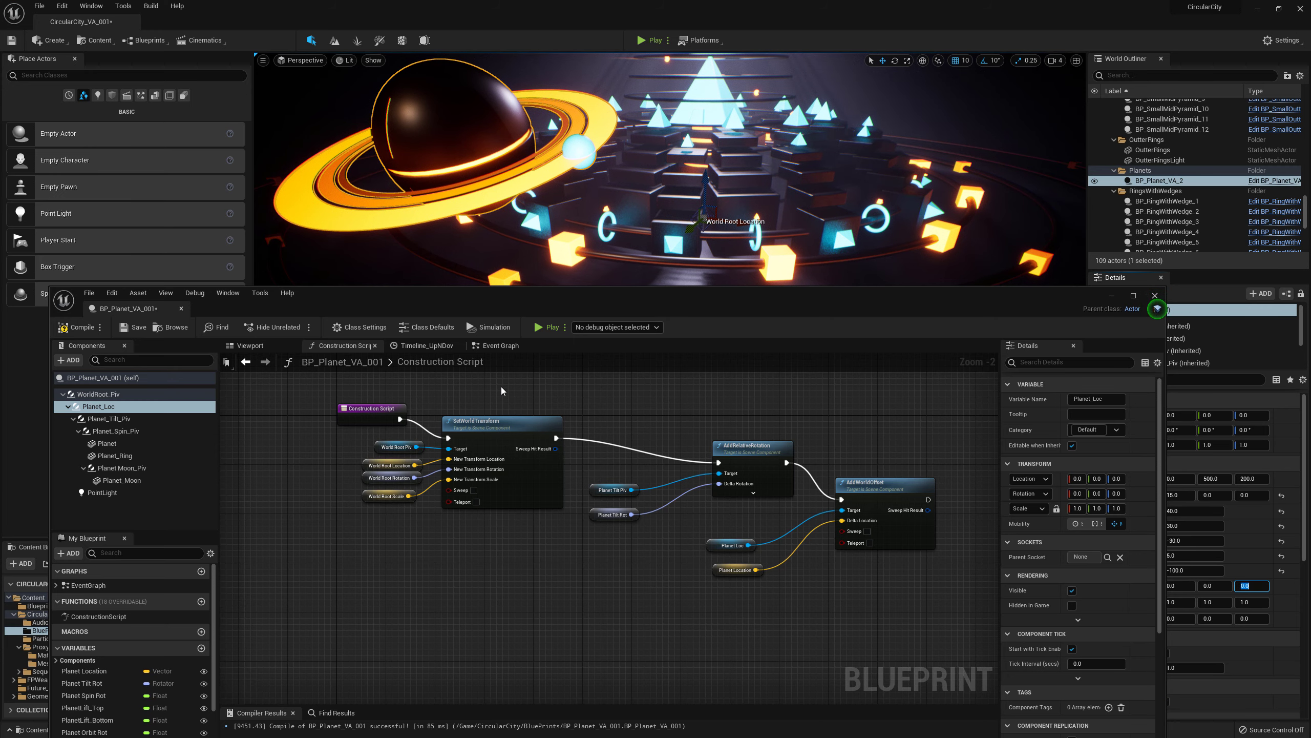
left_click(494, 348)
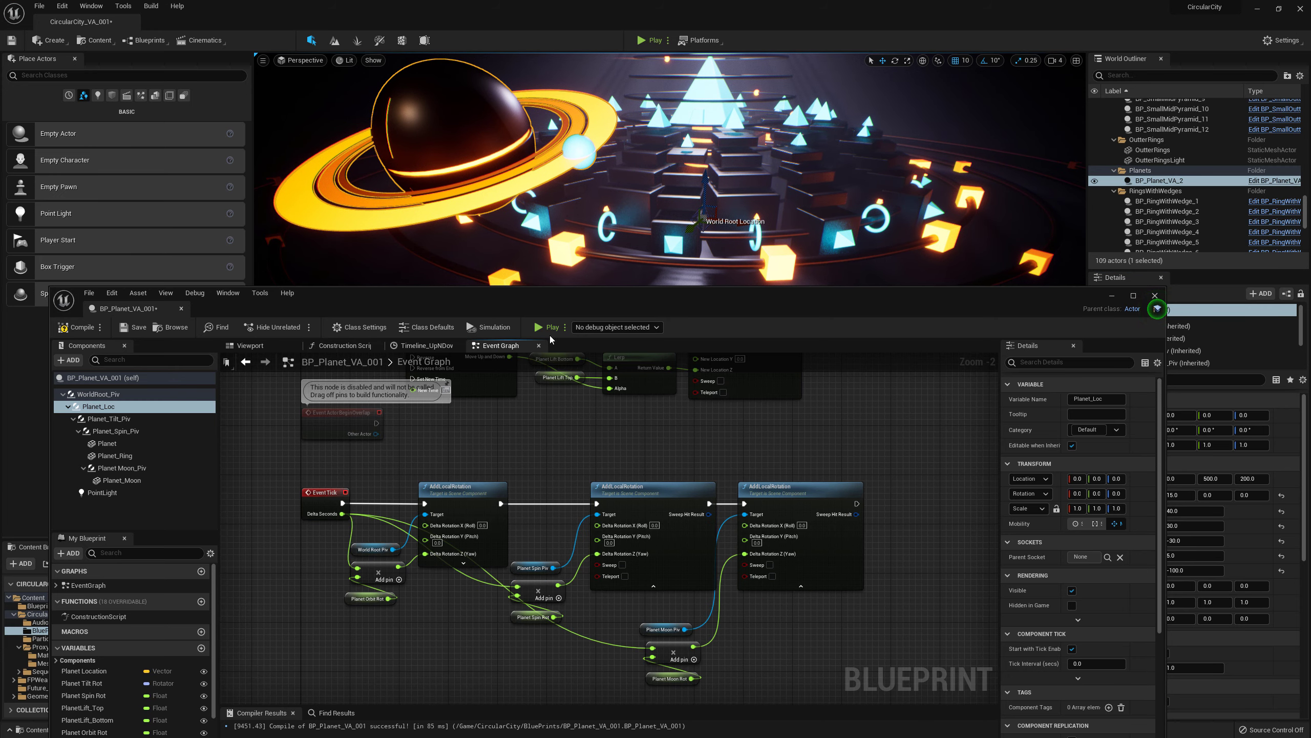
left_click_drag(570, 309, 598, 262)
right_click_drag(568, 377, 575, 453)
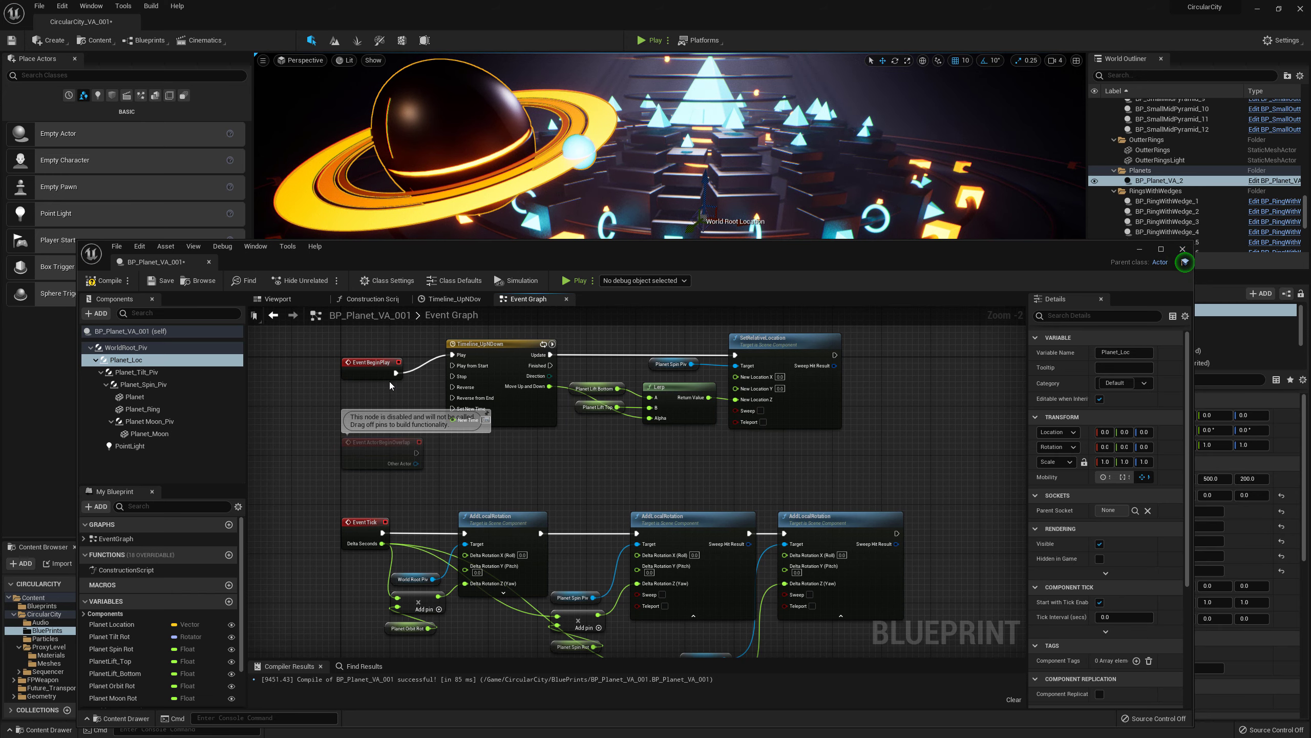
right_click_drag(390, 381, 423, 467)
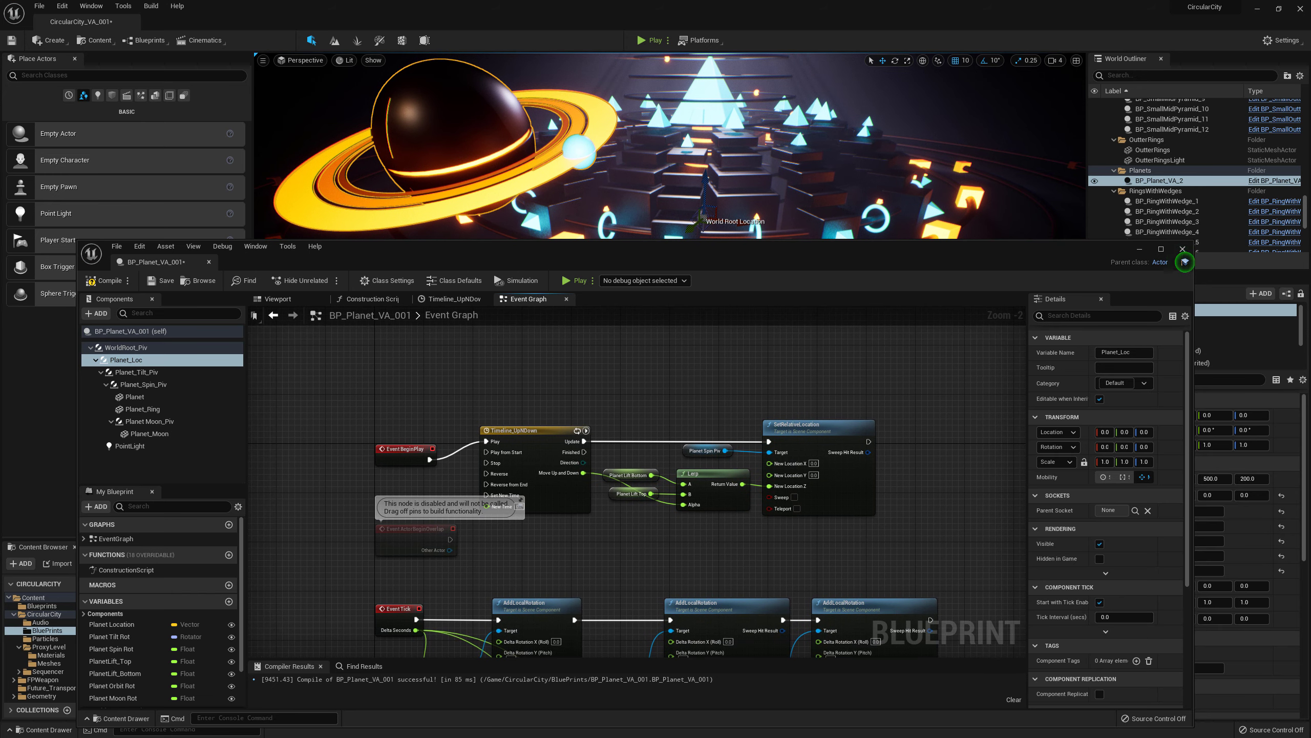
right_click(474, 347)
type("time")
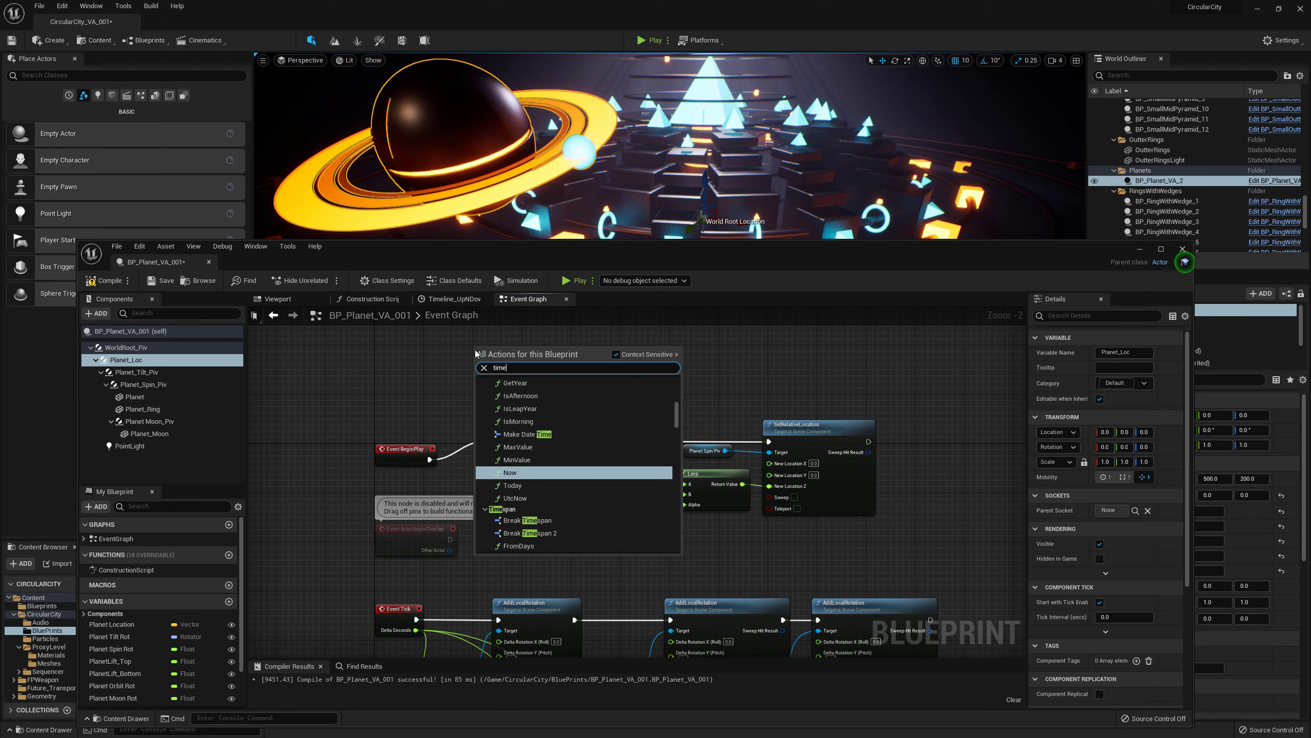
type("lin")
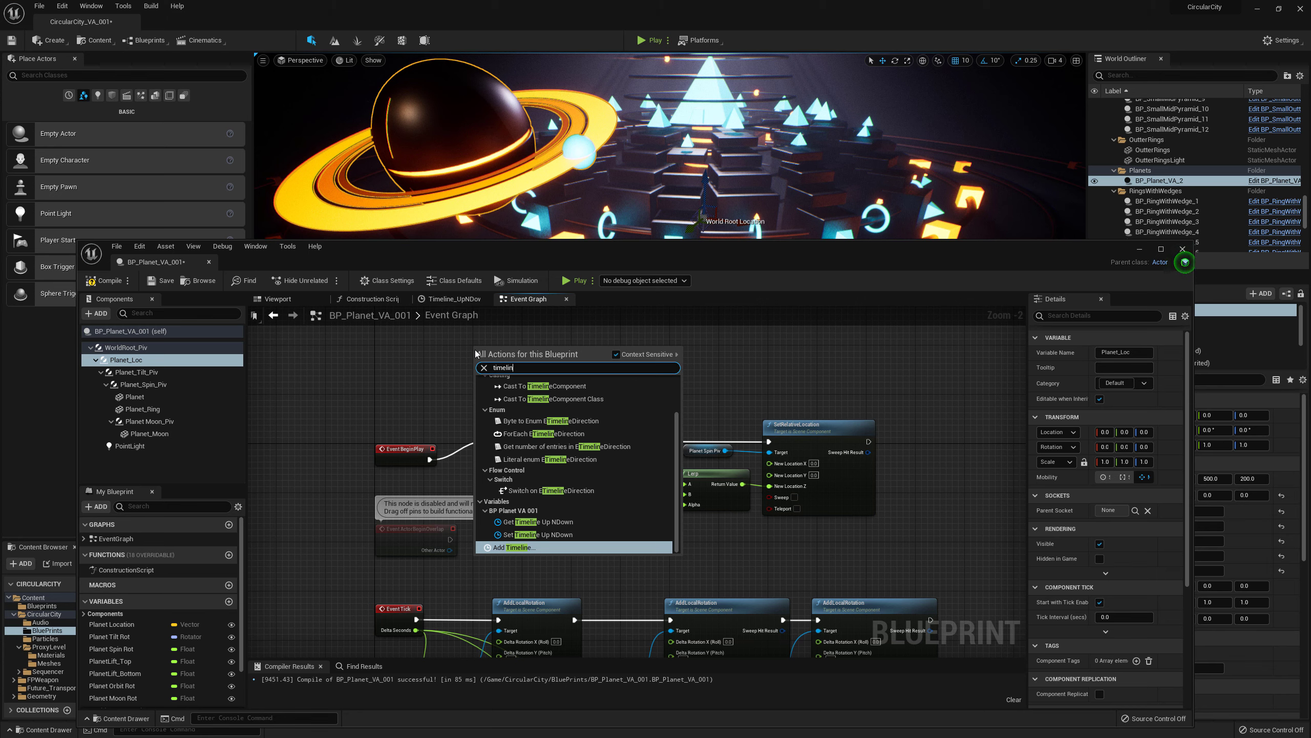
type("e")
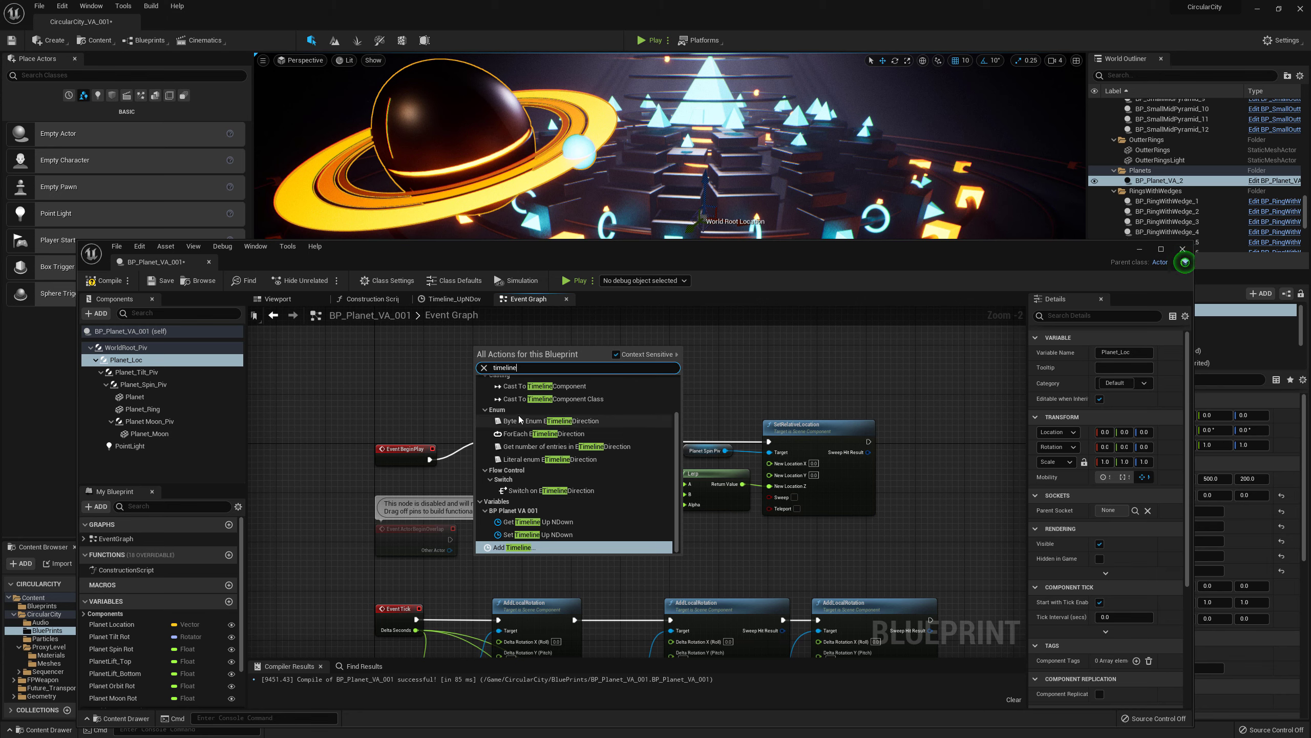
left_click(1184, 262)
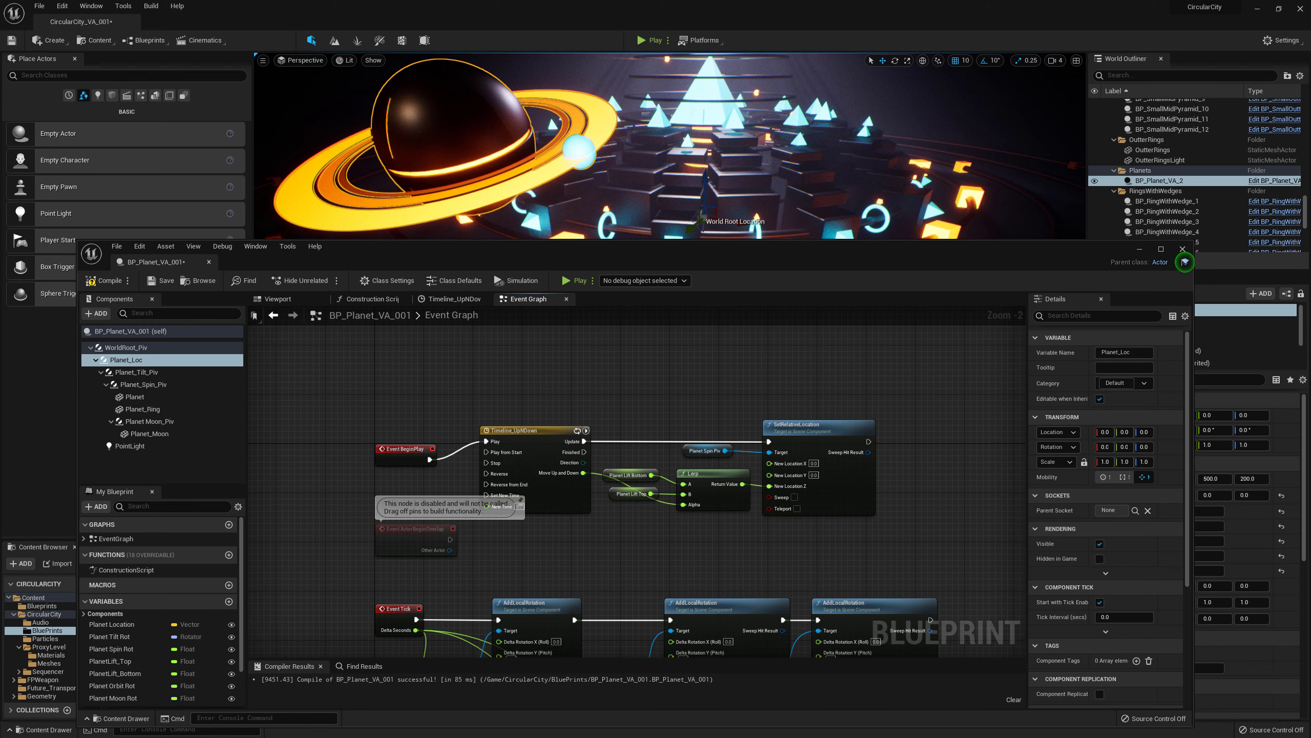
- Add a new Timeline node in the empty graph area above Timeline_UpNDown
right_click(575, 361)
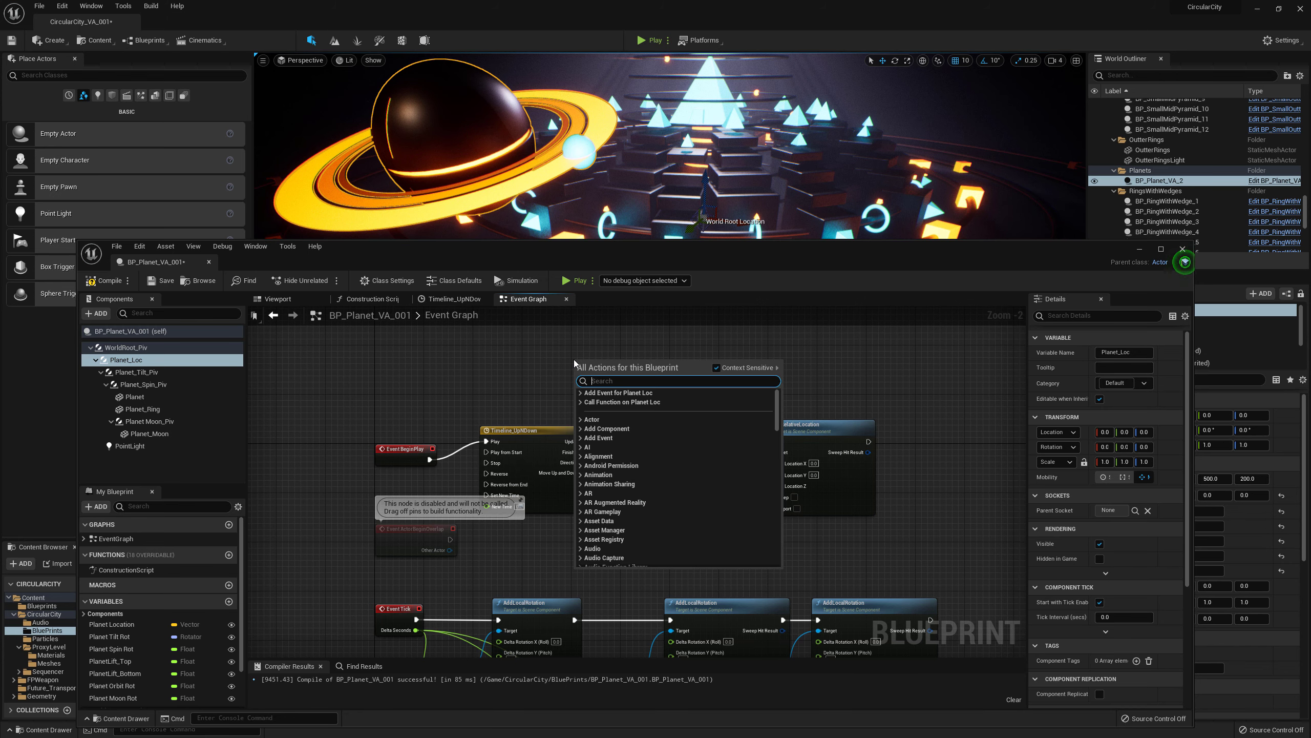
type("add tie")
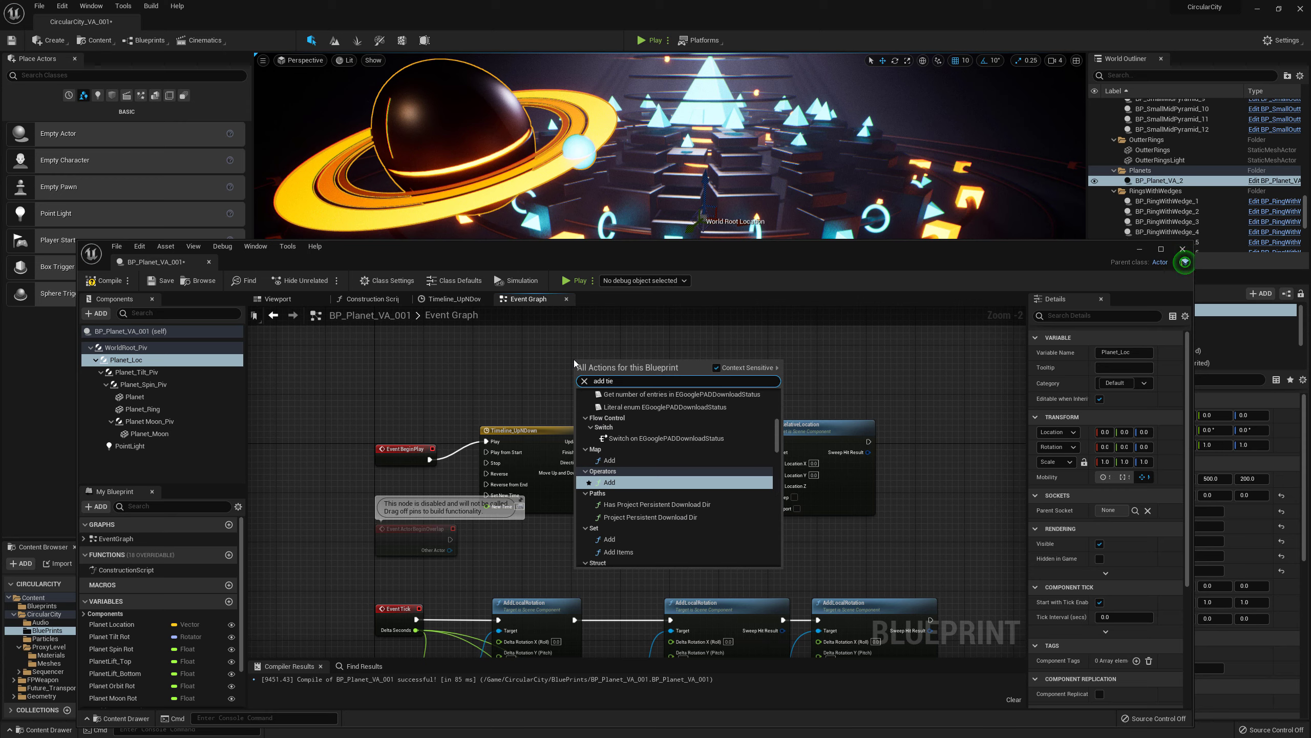
key("BackSpace")
type("me")
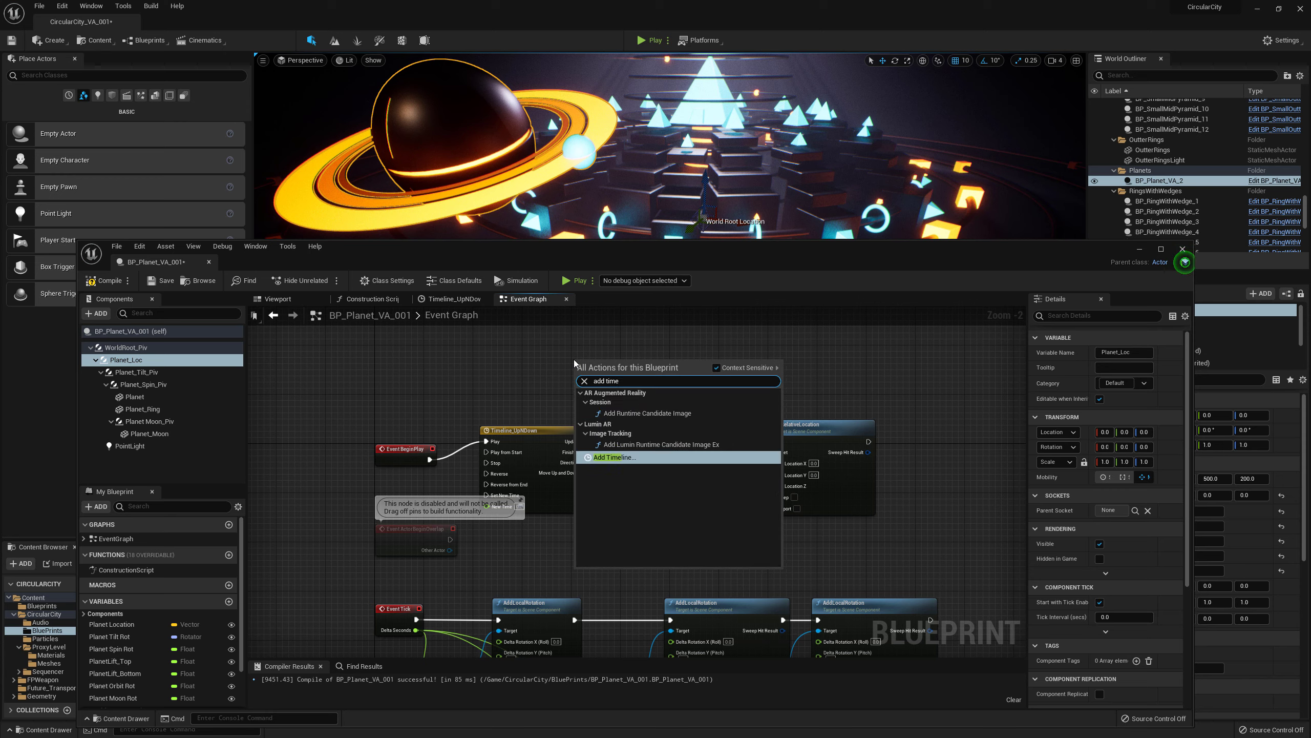
left_click(596, 456)
left_click(678, 366)
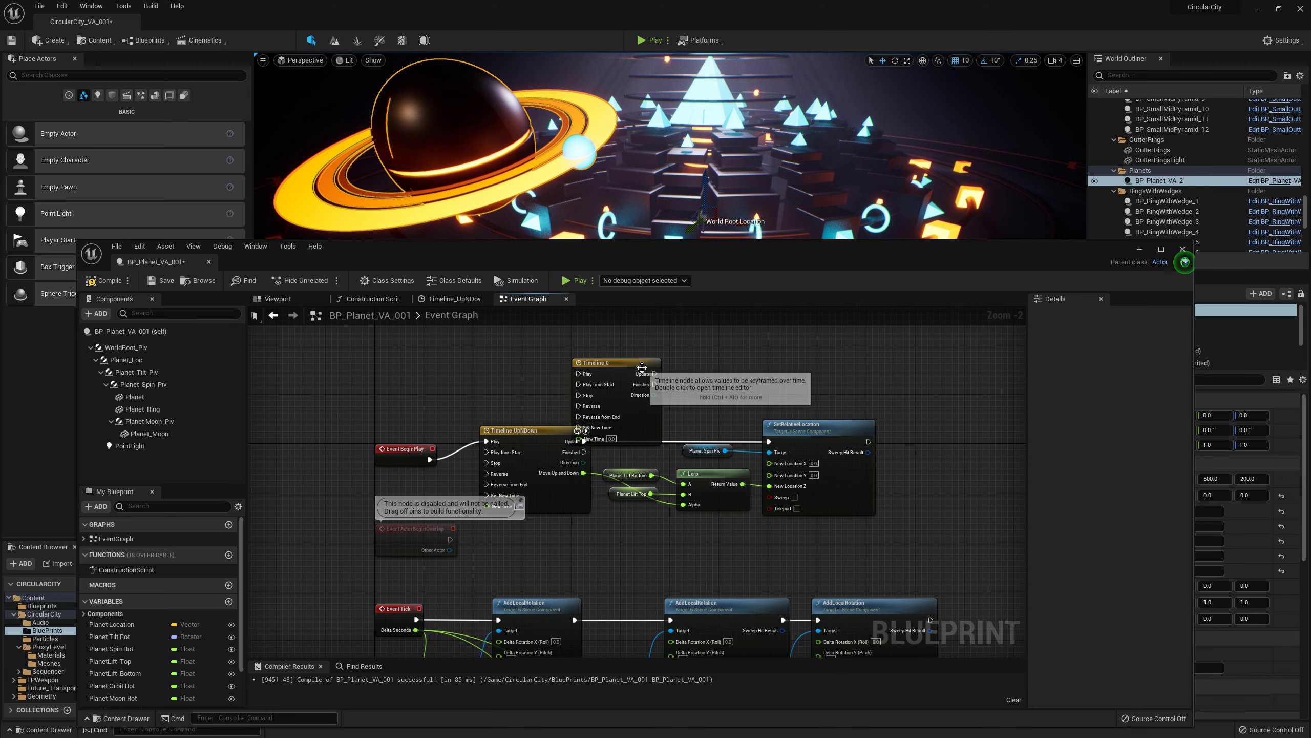
left_click_drag(630, 365, 596, 337)
- Open the new timeline for editing, and add a float track and a vector track
double_click(596, 337)
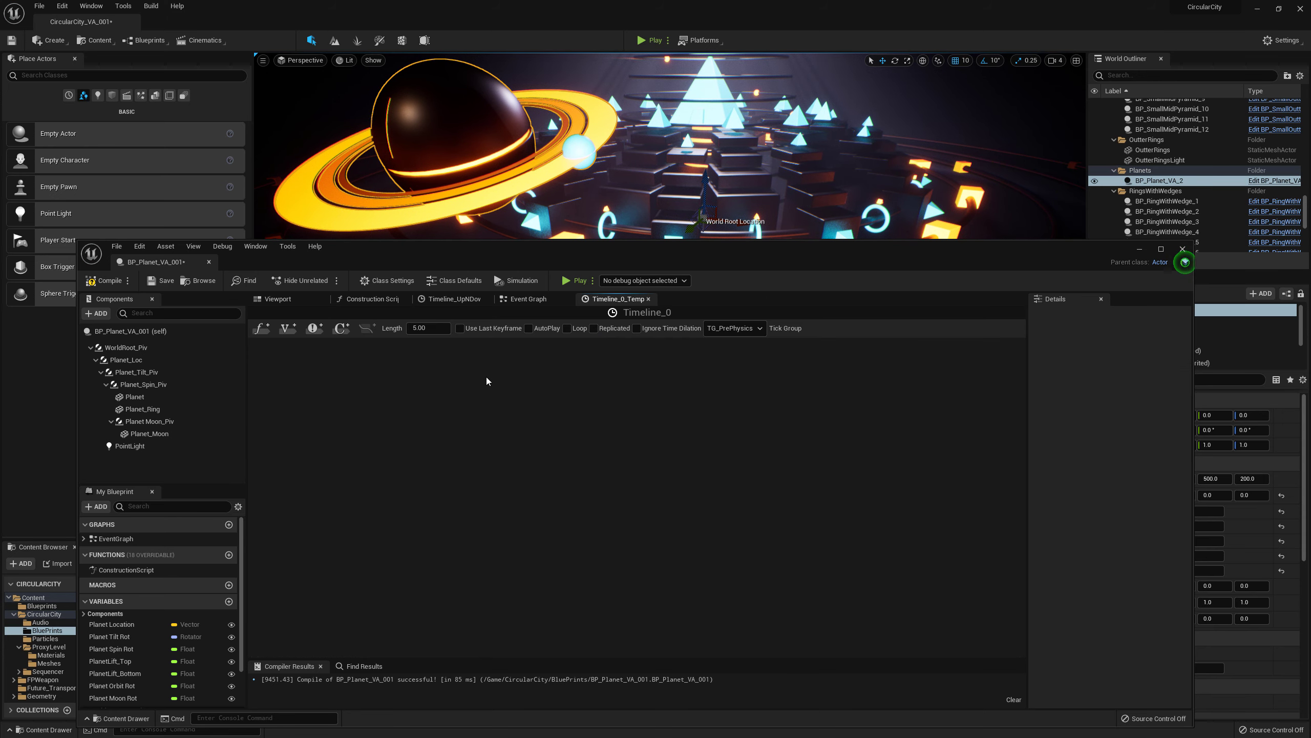
left_click(262, 328)
left_click(285, 329)
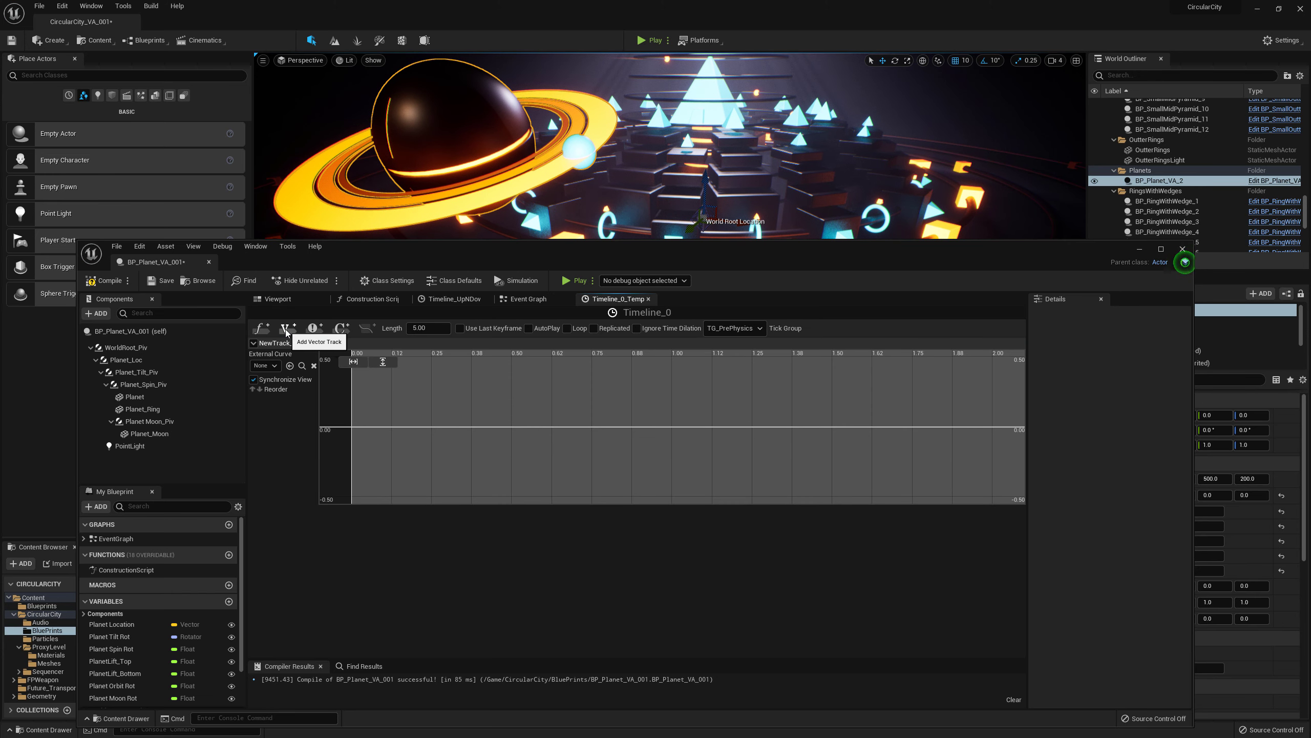
left_click(286, 330)
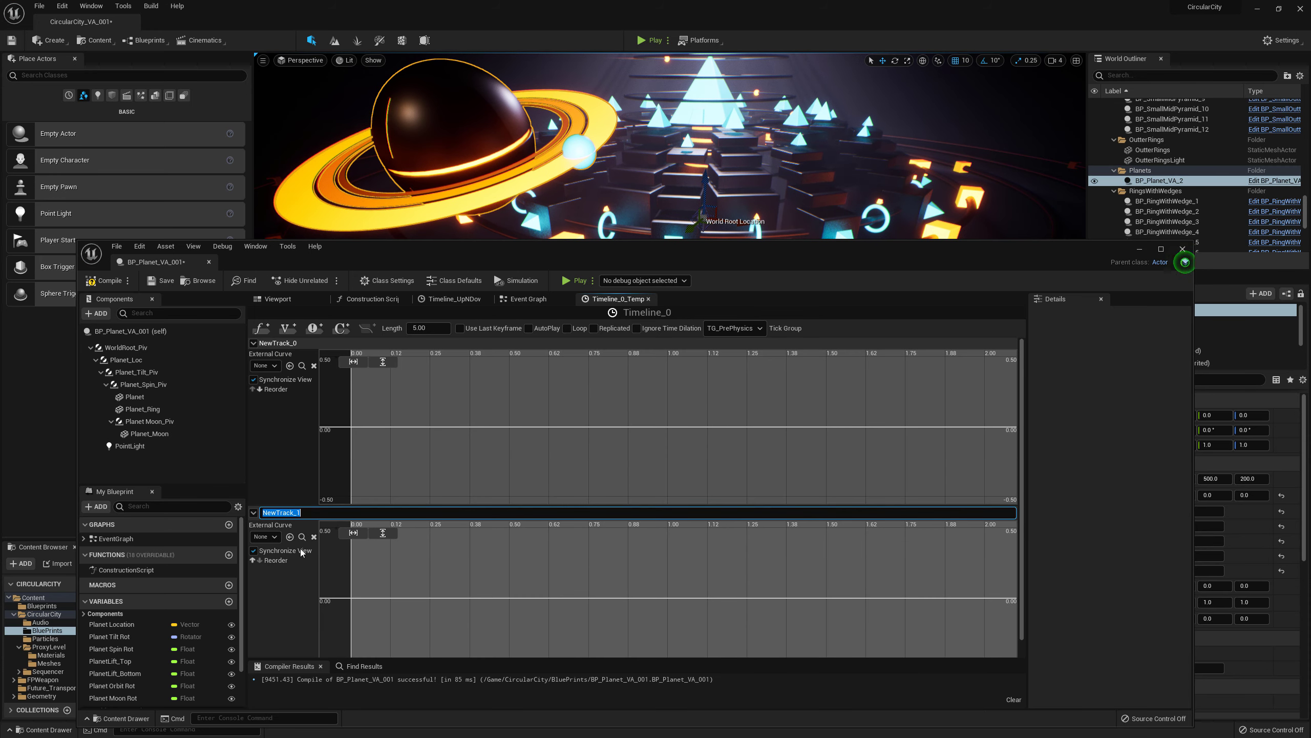
- Collapse the second track, close the Timeline_0 editor, and delete the Timeline_0 node from the Event Graph
left_click(313, 538)
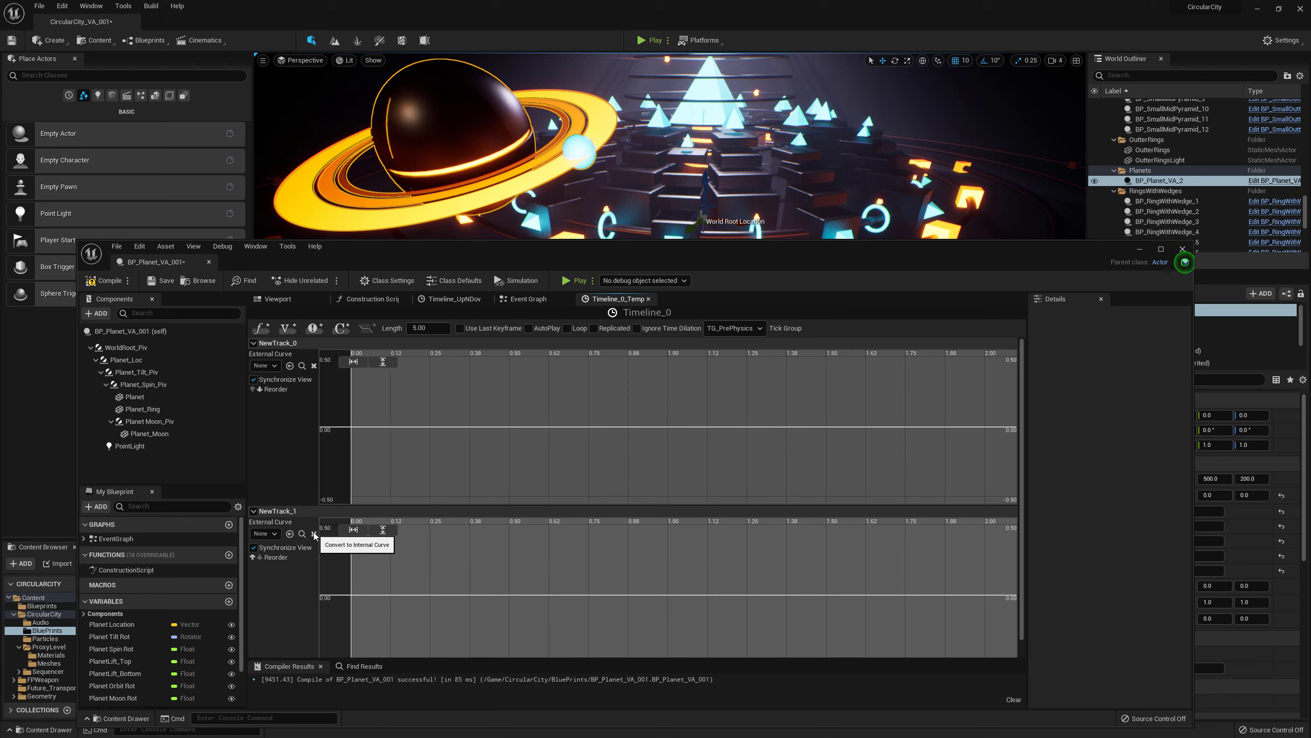
left_click(254, 510)
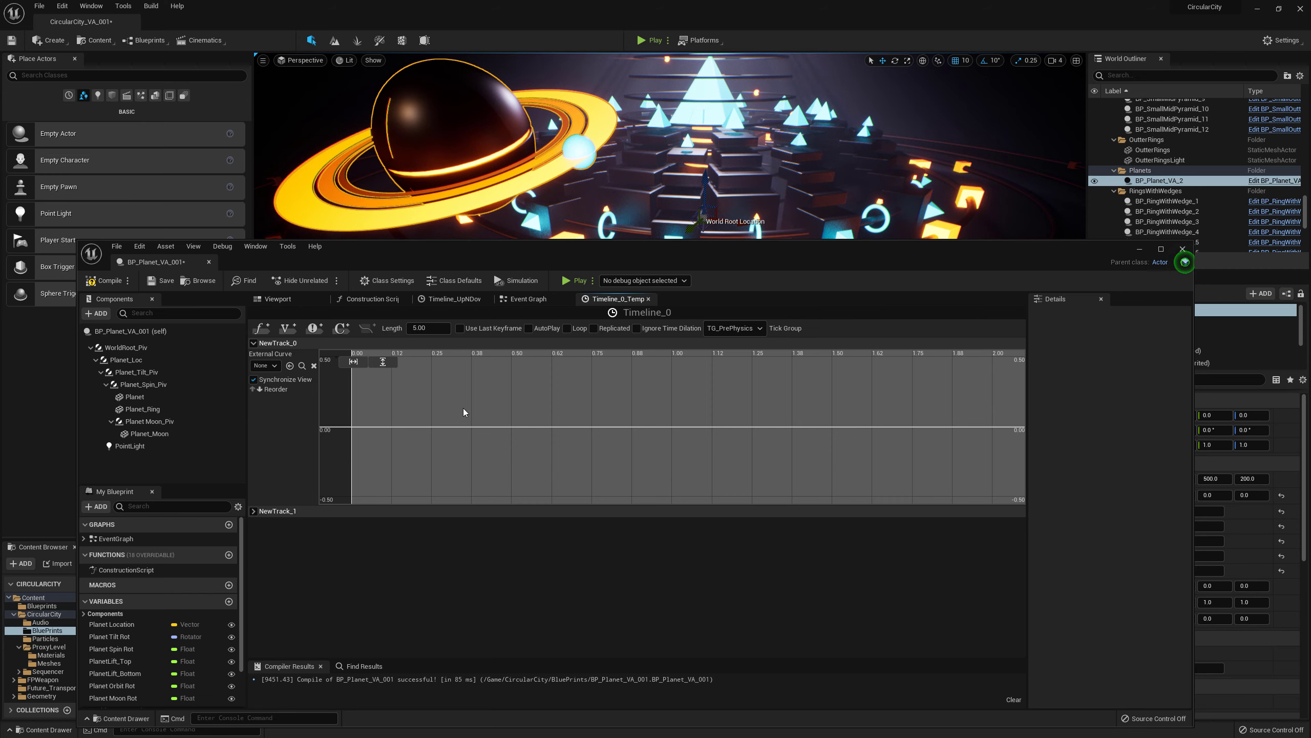
left_click(649, 298)
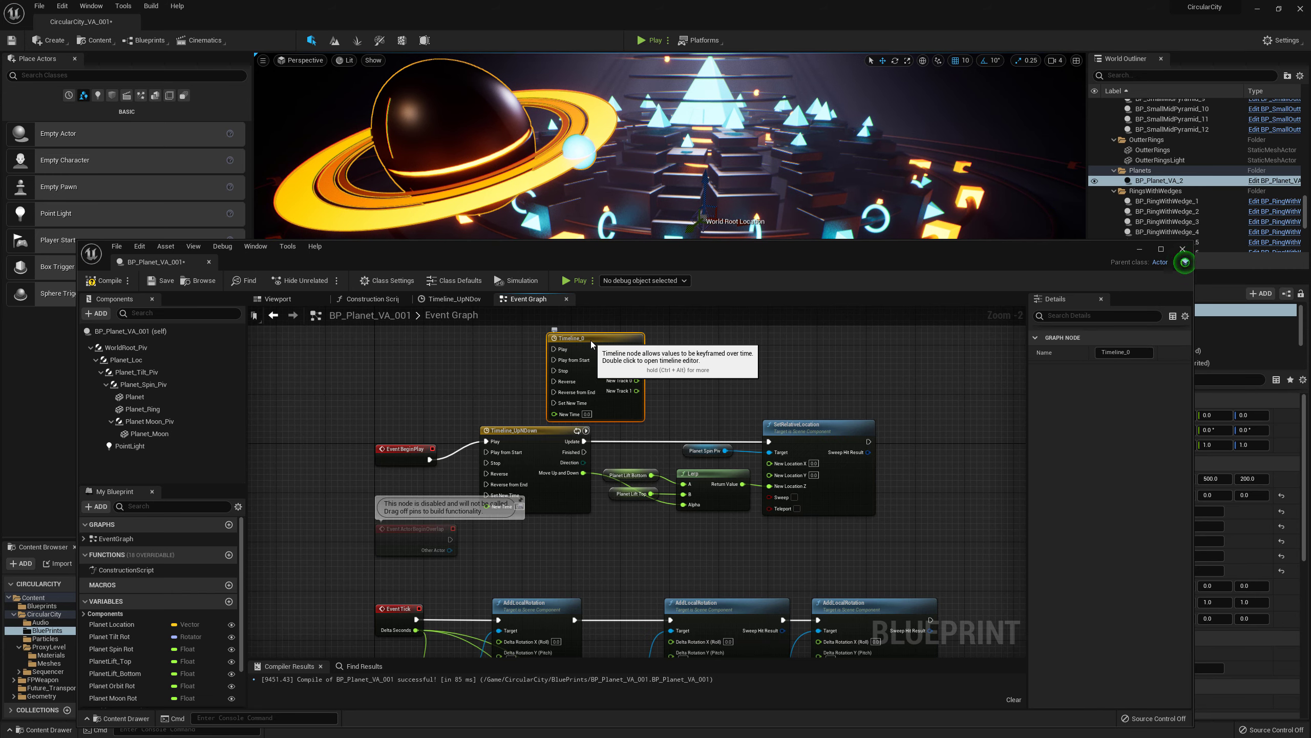
key("Delete")
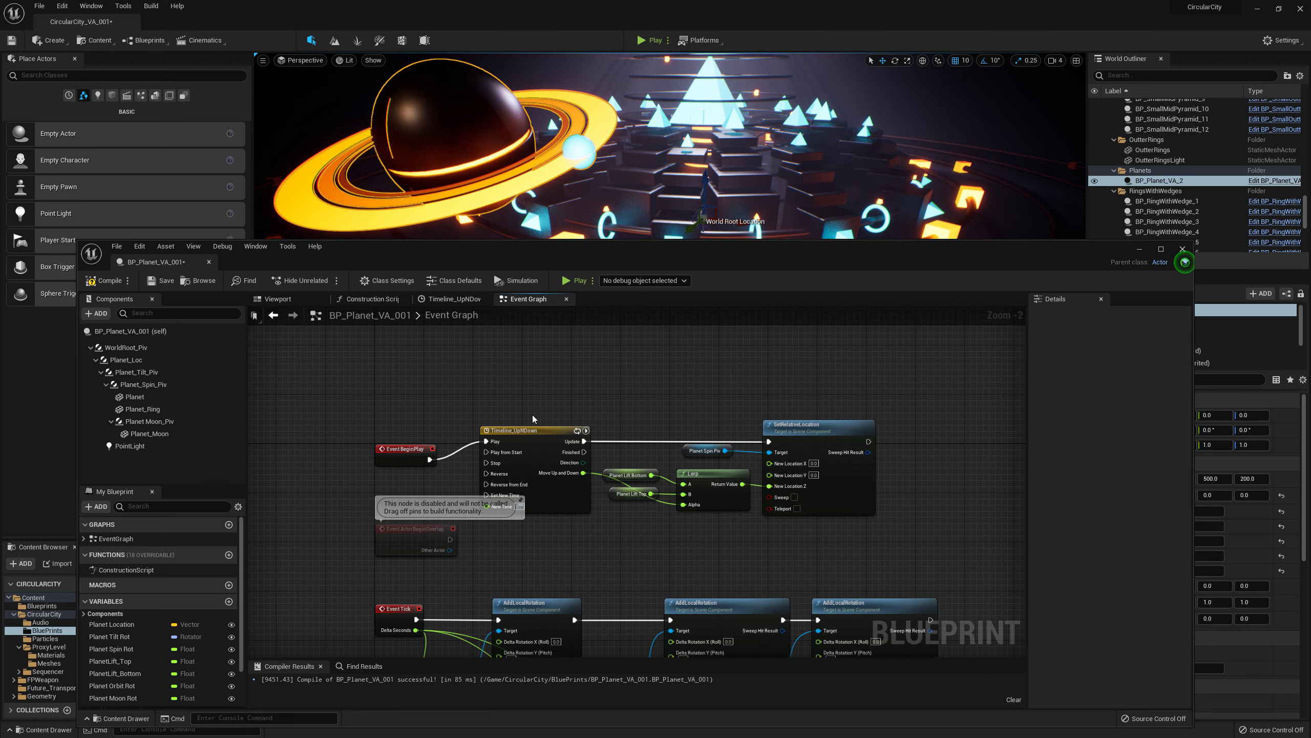
- Open Timeline_UpNDown and examine the time and value of the keys on its MoveUpAndDown curve
double_click(532, 430)
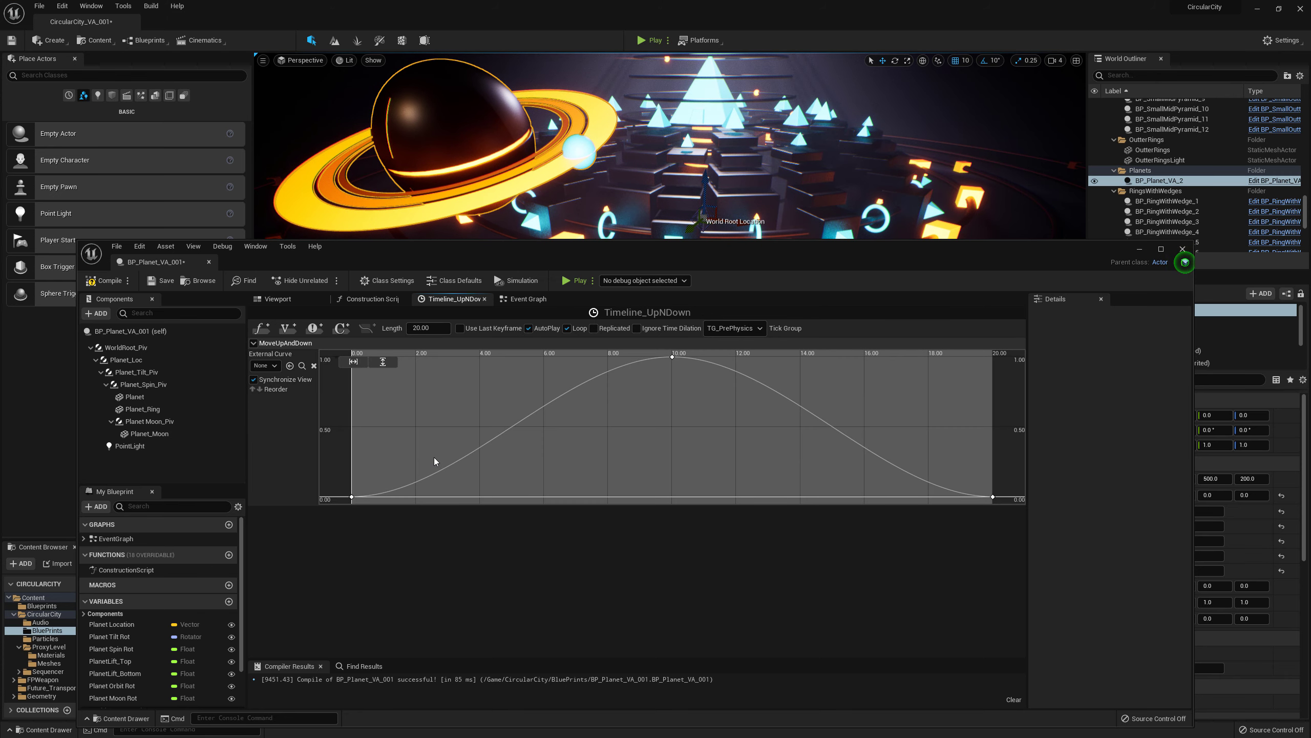
right_click(359, 479)
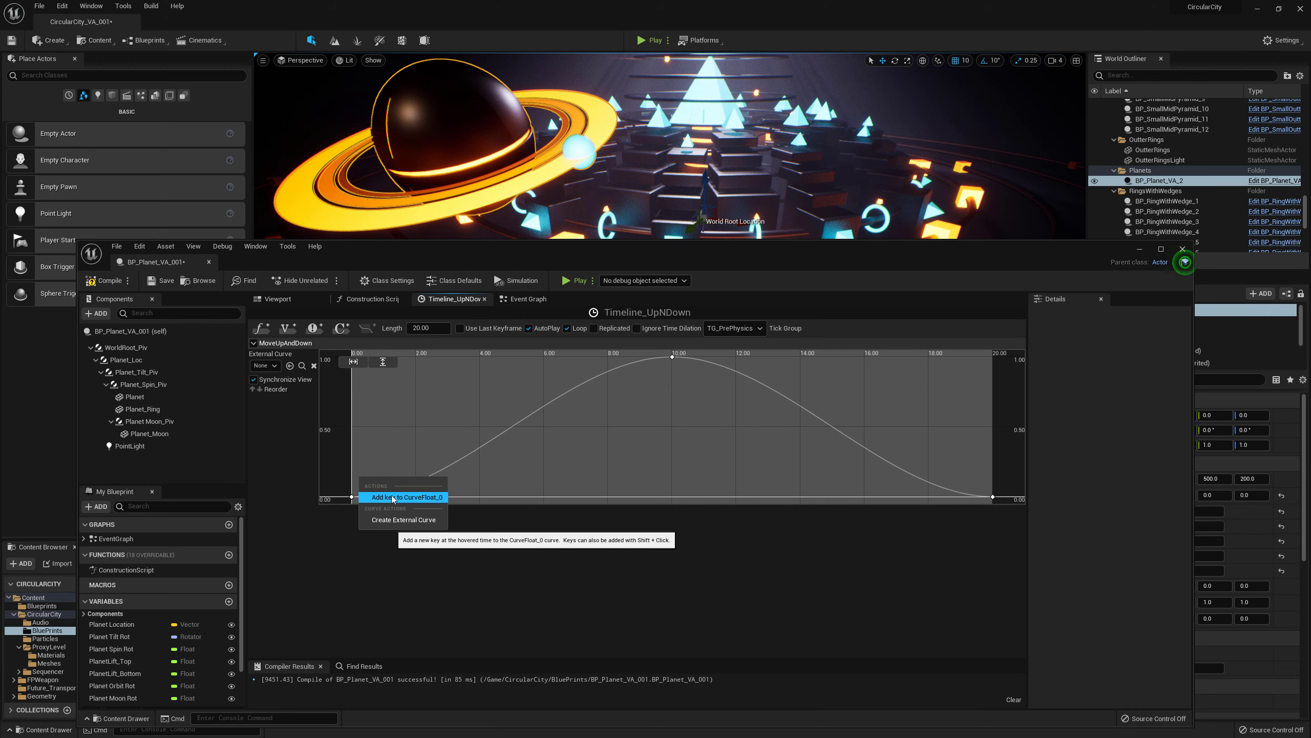
left_click(370, 456)
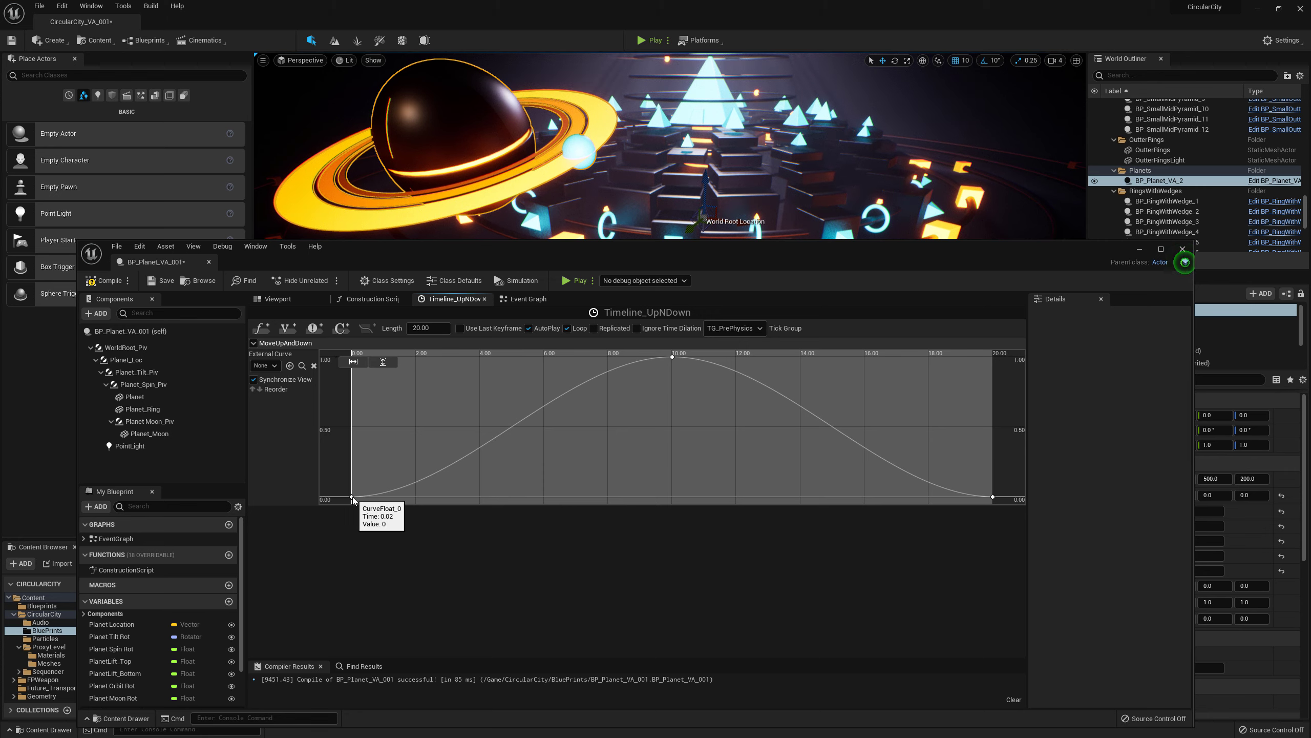
left_click(352, 497)
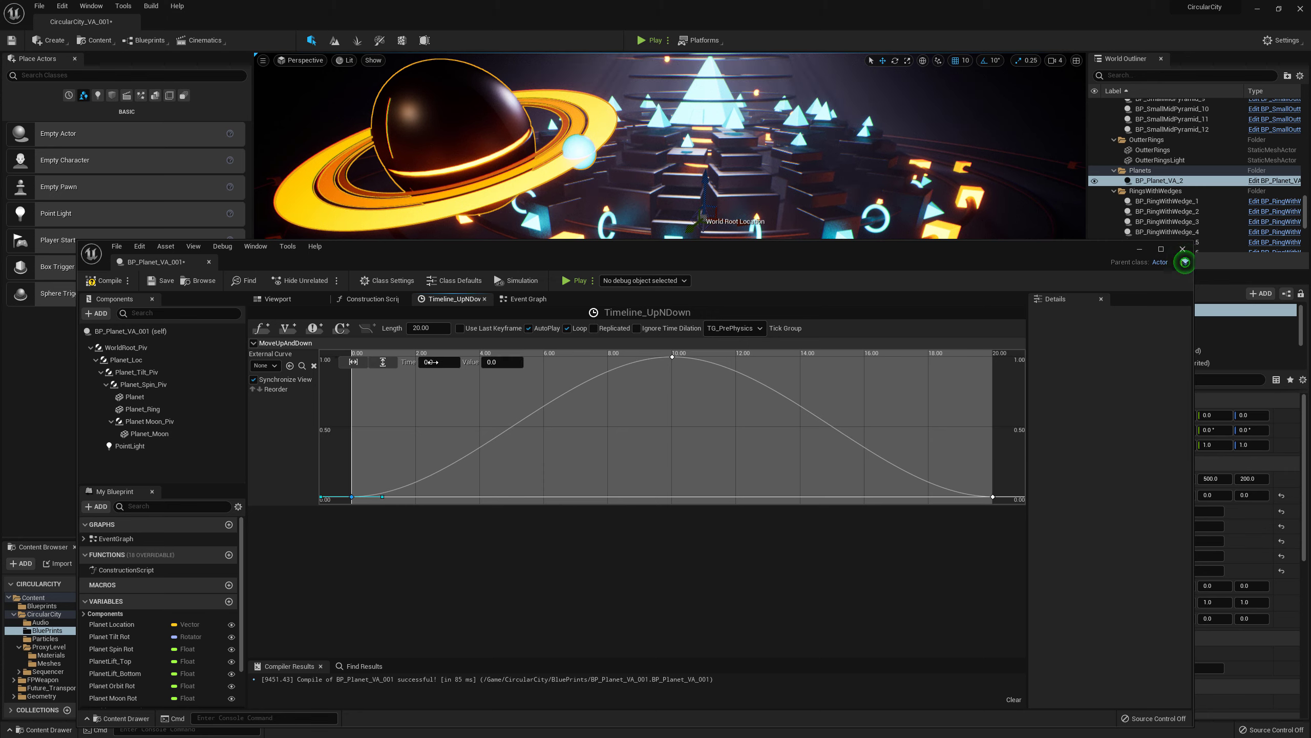
left_click(431, 361)
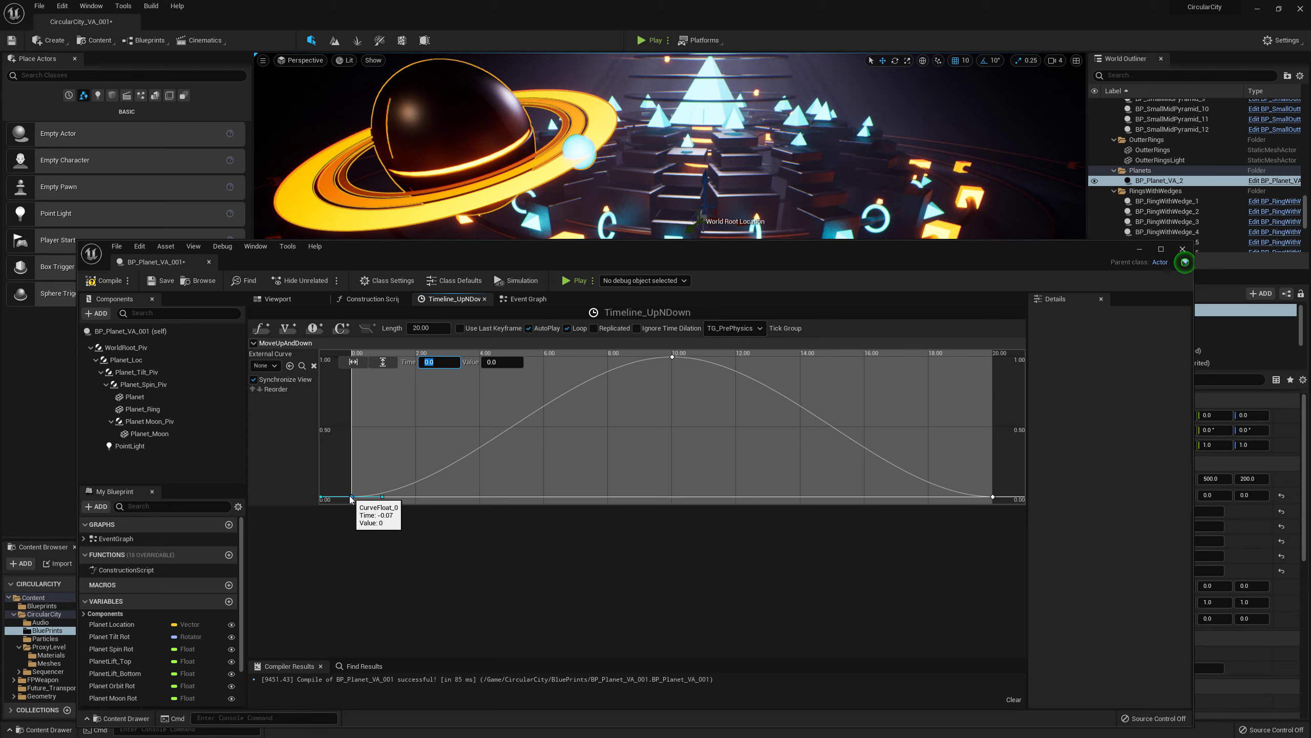
left_click(993, 497)
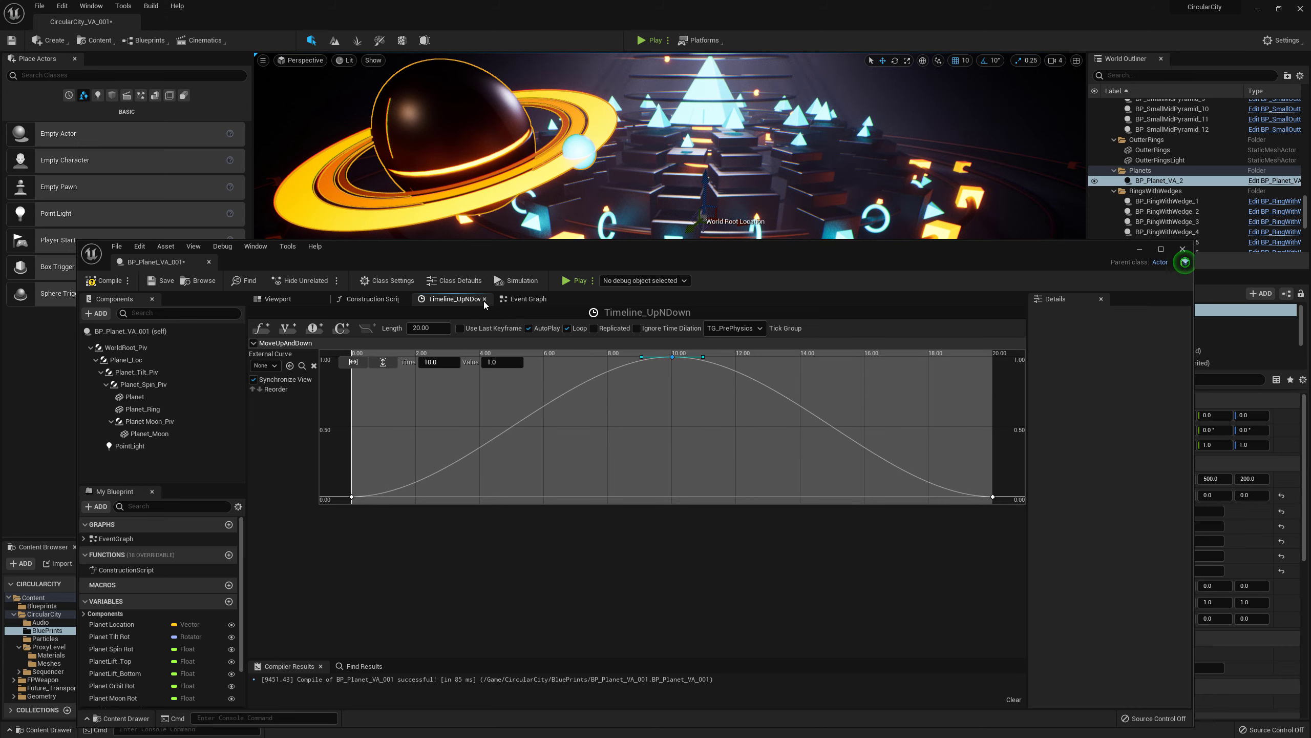
- Compare the Move Up and Down output on the Timeline_UpNDown node with the track name inside the timeline
left_click(526, 299)
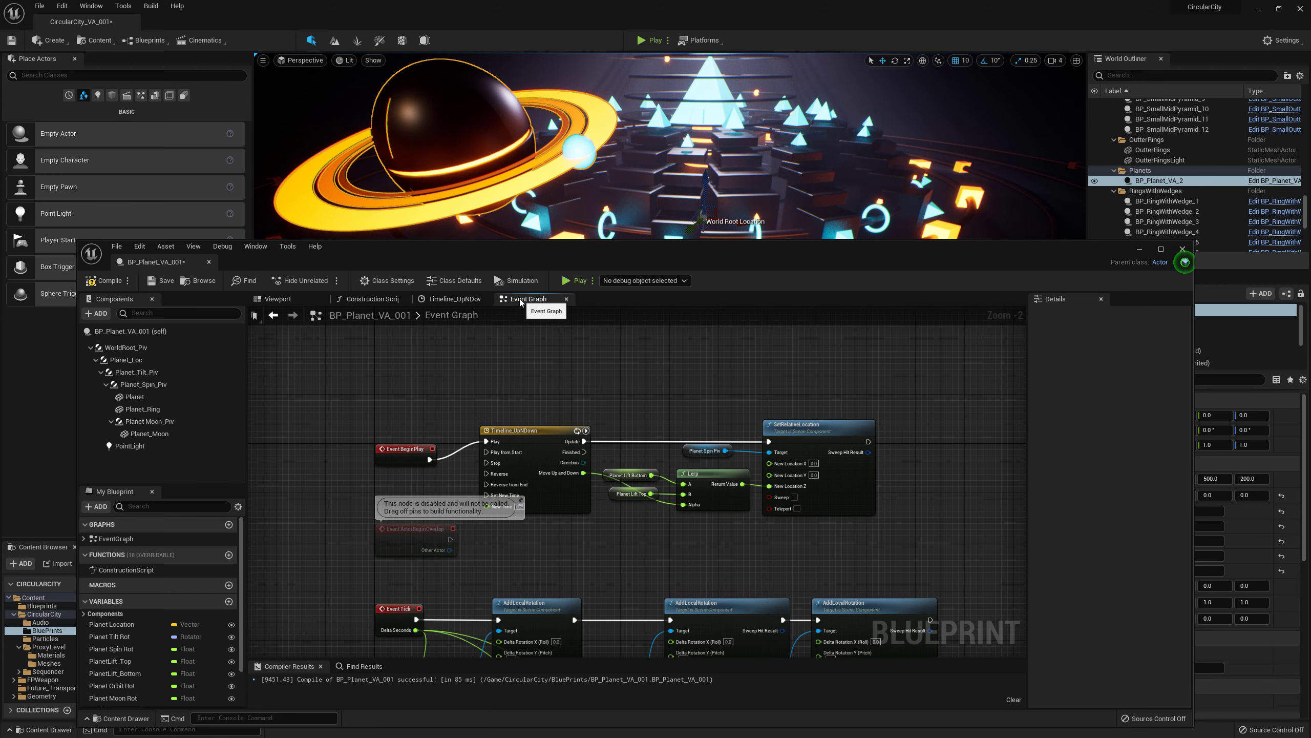
right_click_drag(549, 419, 549, 384)
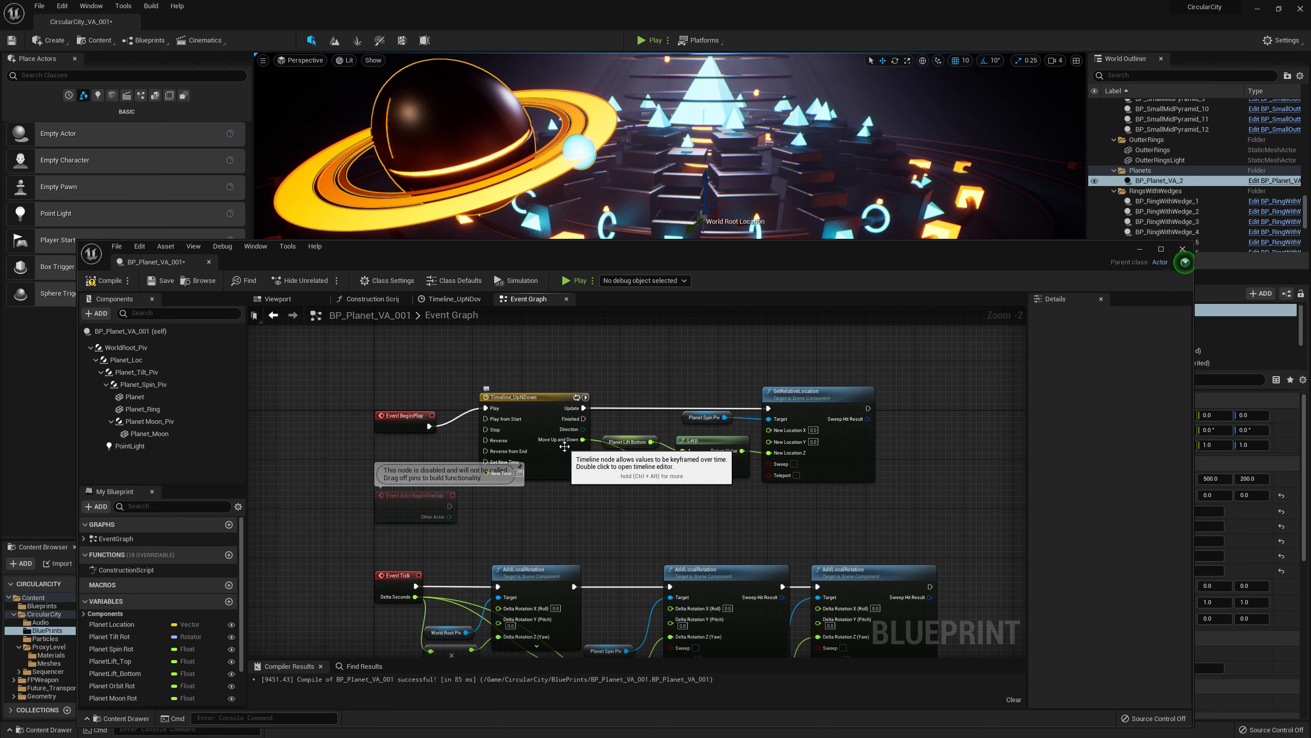
double_click(519, 396)
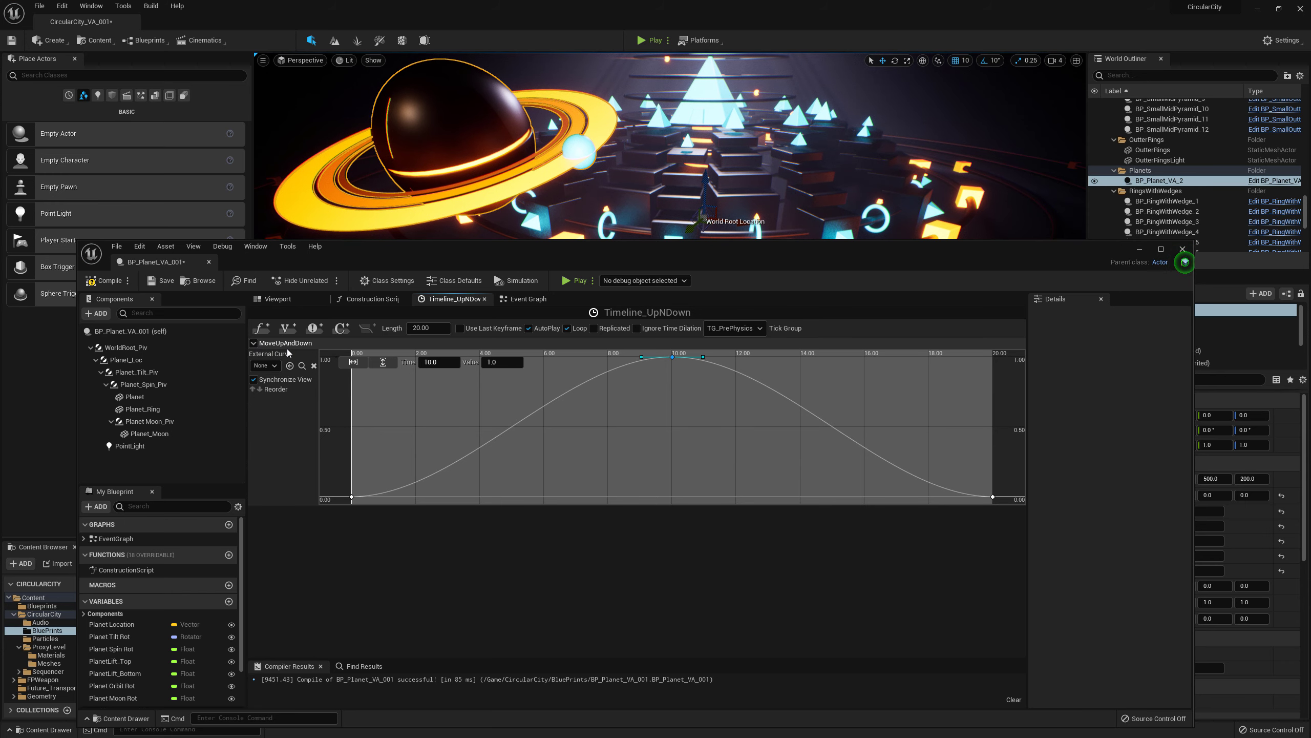
- Add a float Lerp node in the Event Graph below the existing Lerp, and delete it again
left_click(531, 300)
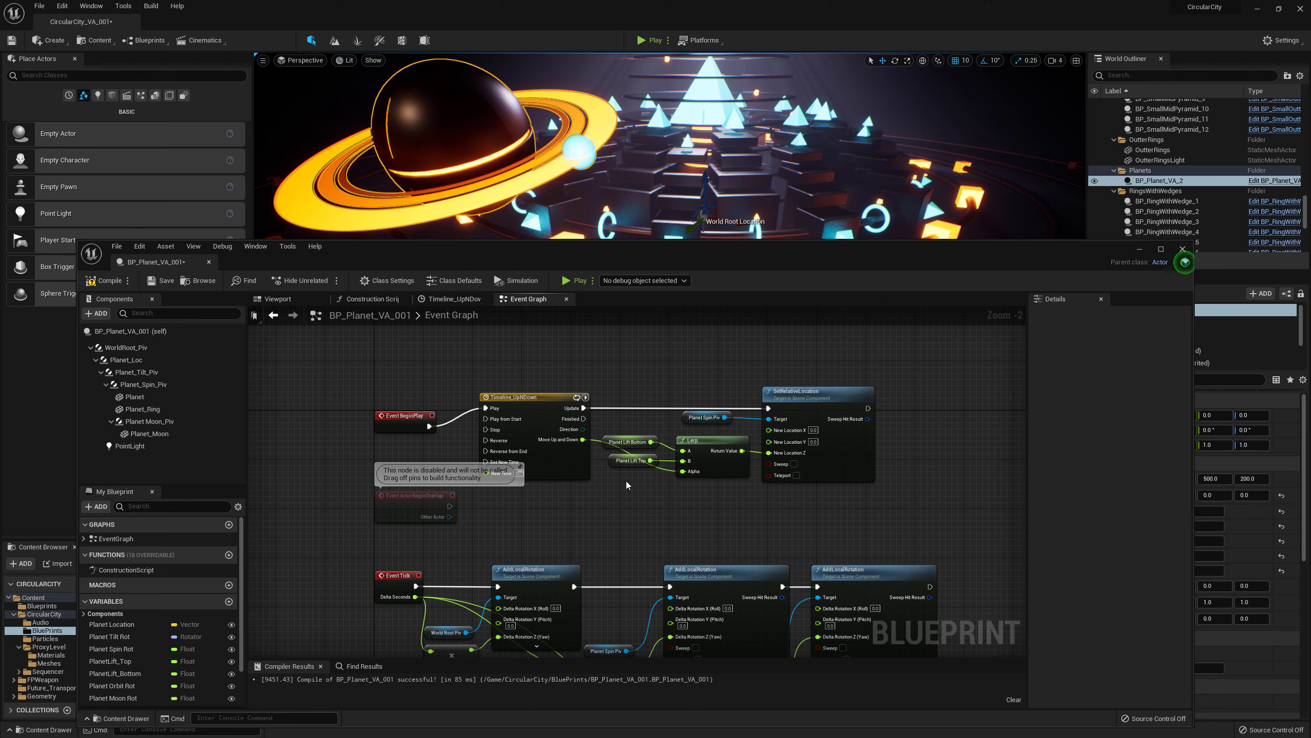
right_click_drag(626, 481, 554, 471)
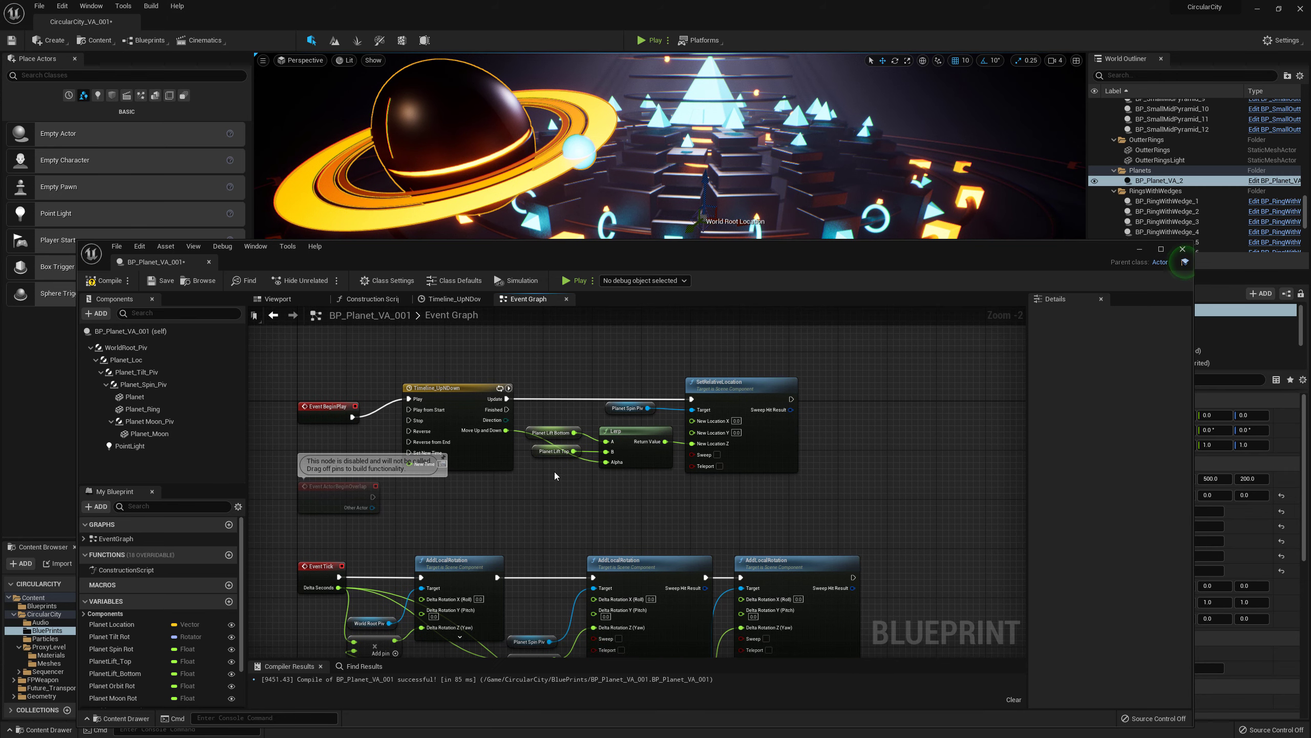
right_click(592, 486)
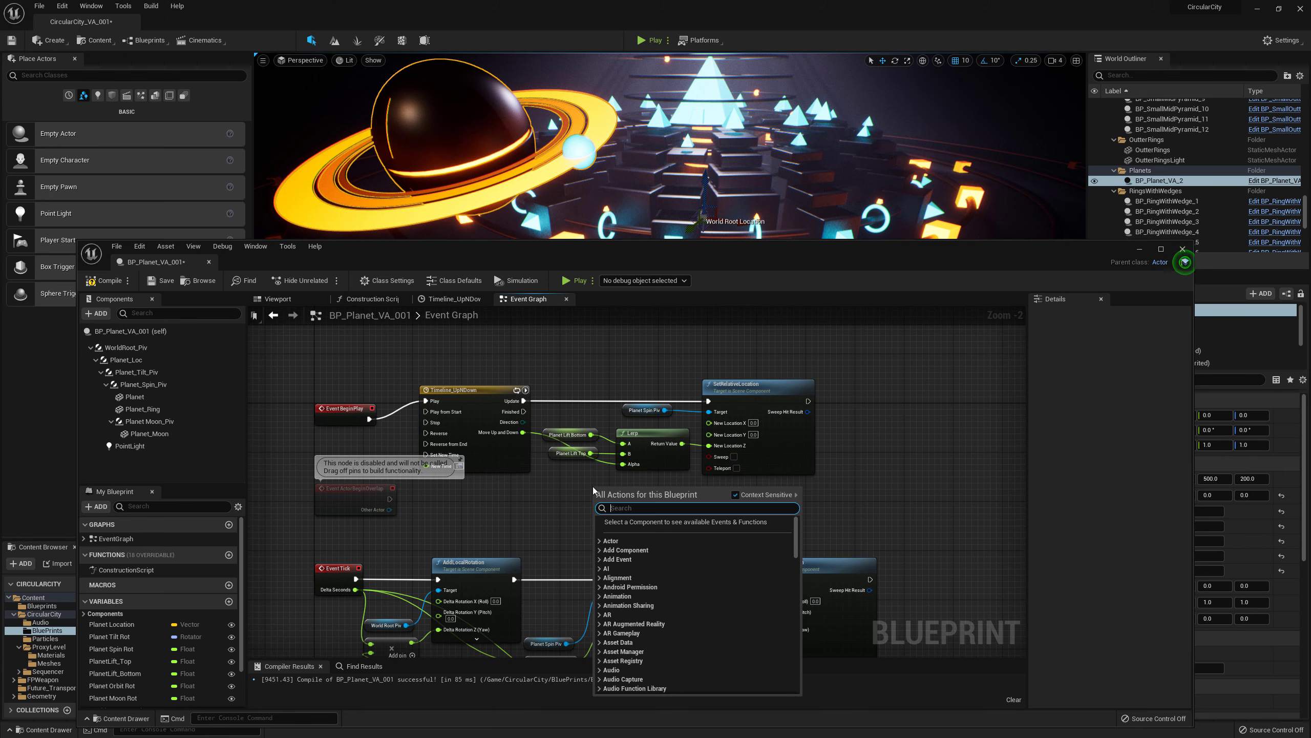
type("lerp")
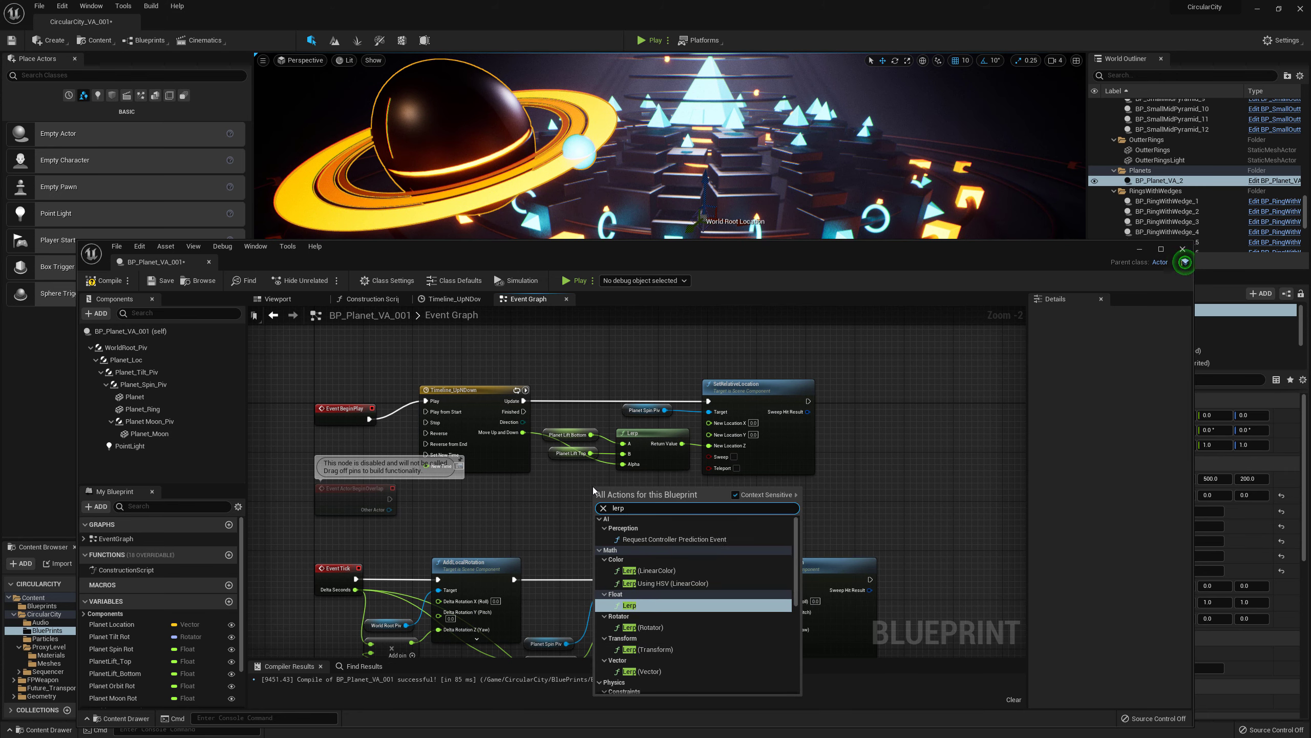
left_click(629, 605)
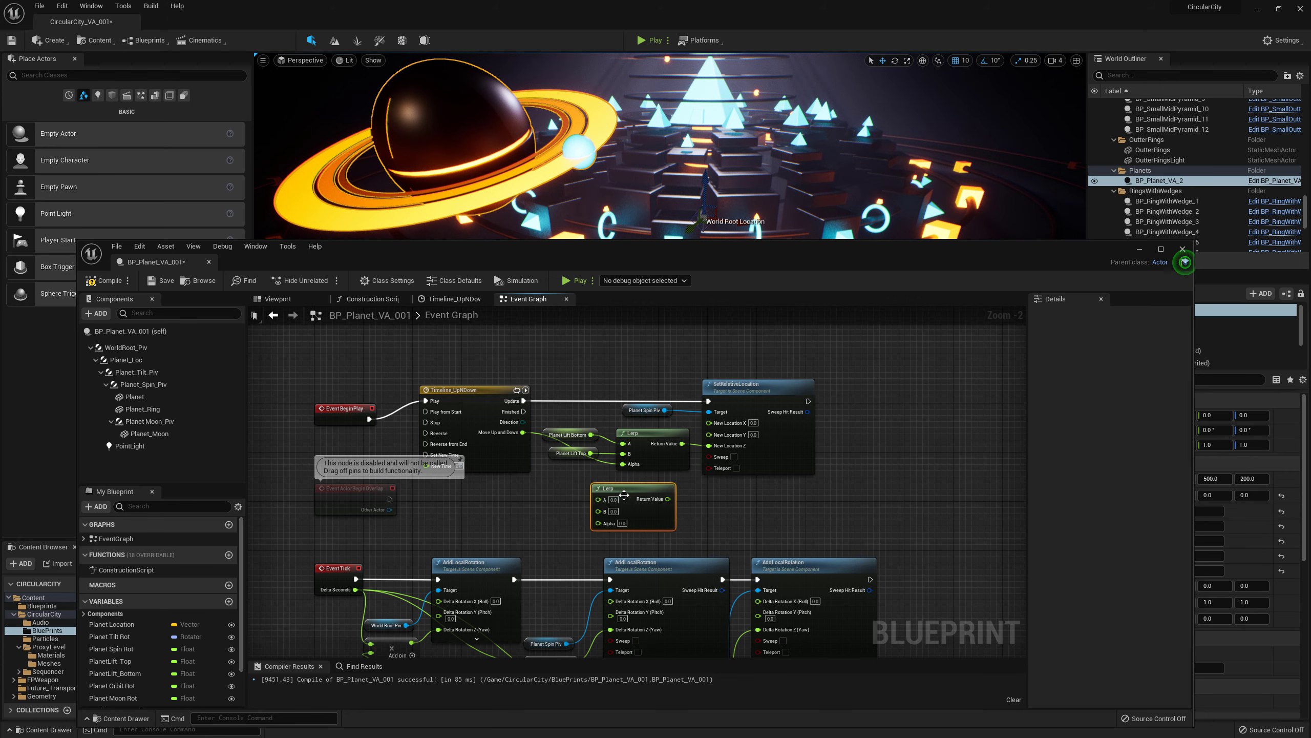
left_click_drag(619, 487, 603, 489)
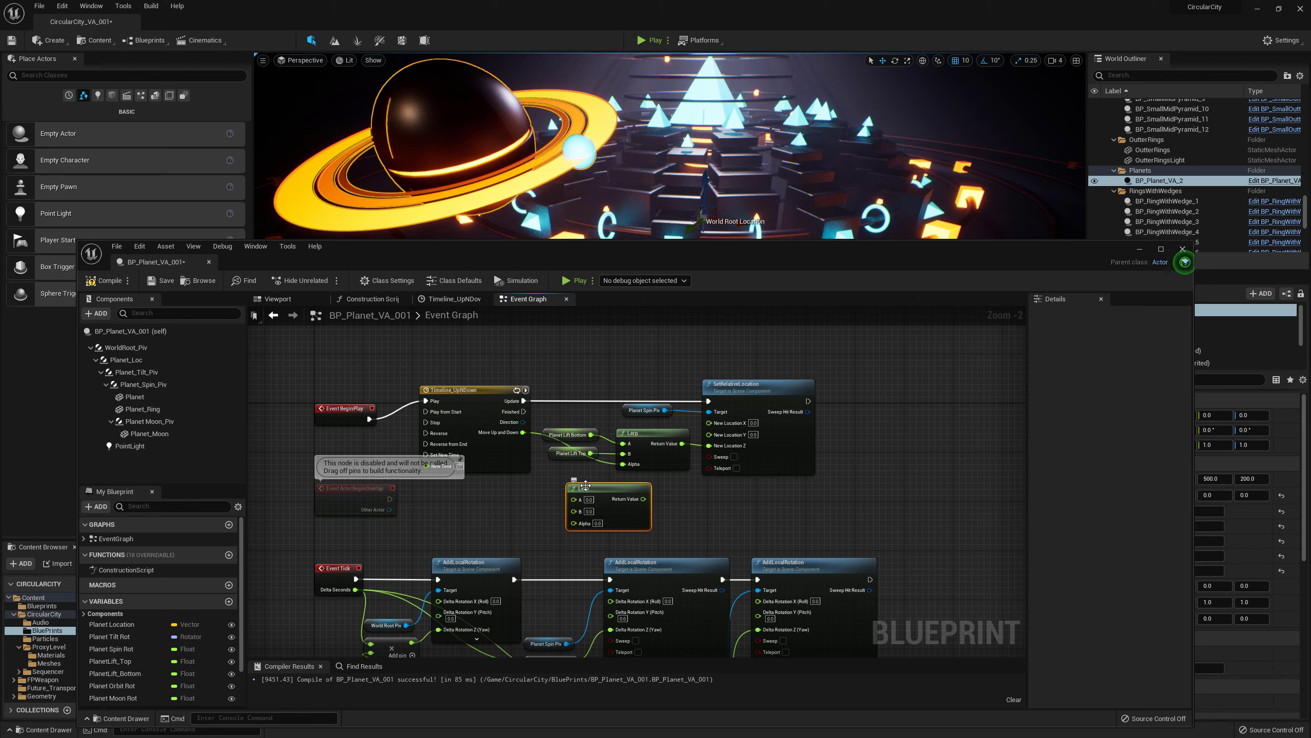
key("Delete")
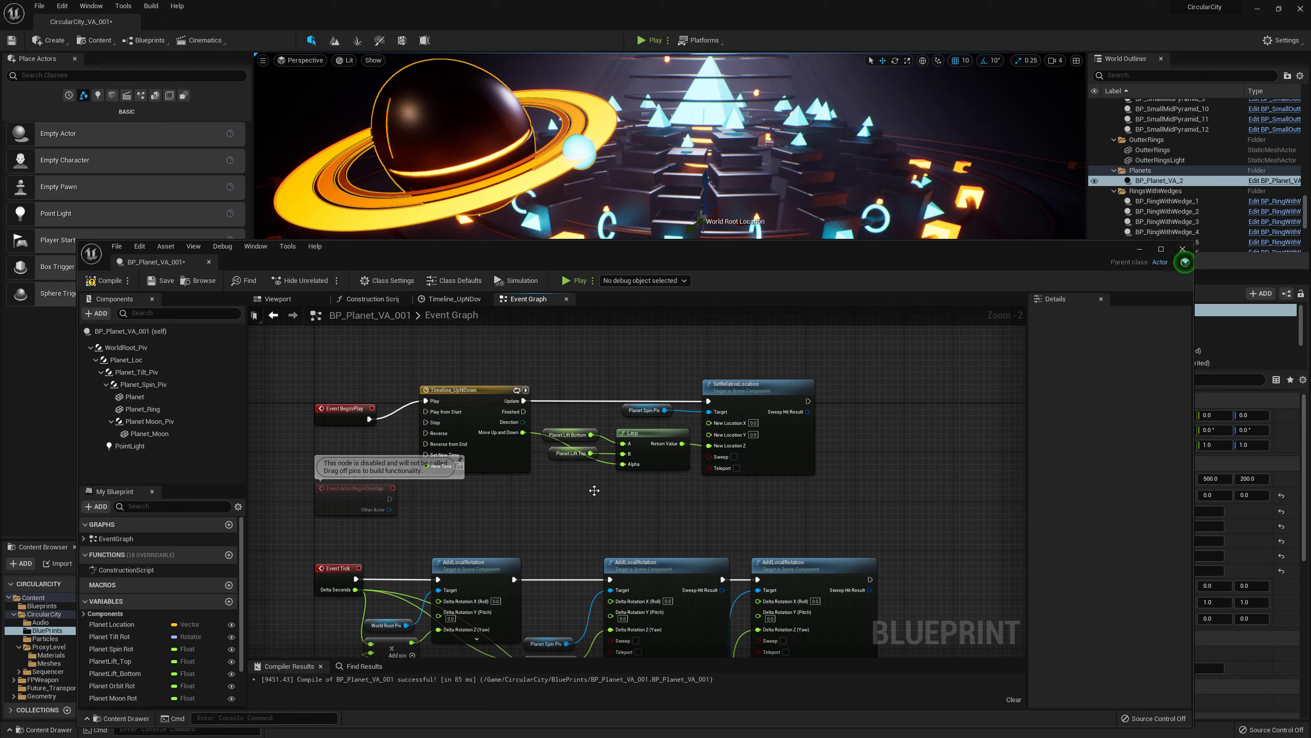
- Examine the Planet Lift Top variable feeding the Lerp and the Planet Spin Piv reference targeted by SetRelativeLocation
left_click(555, 452)
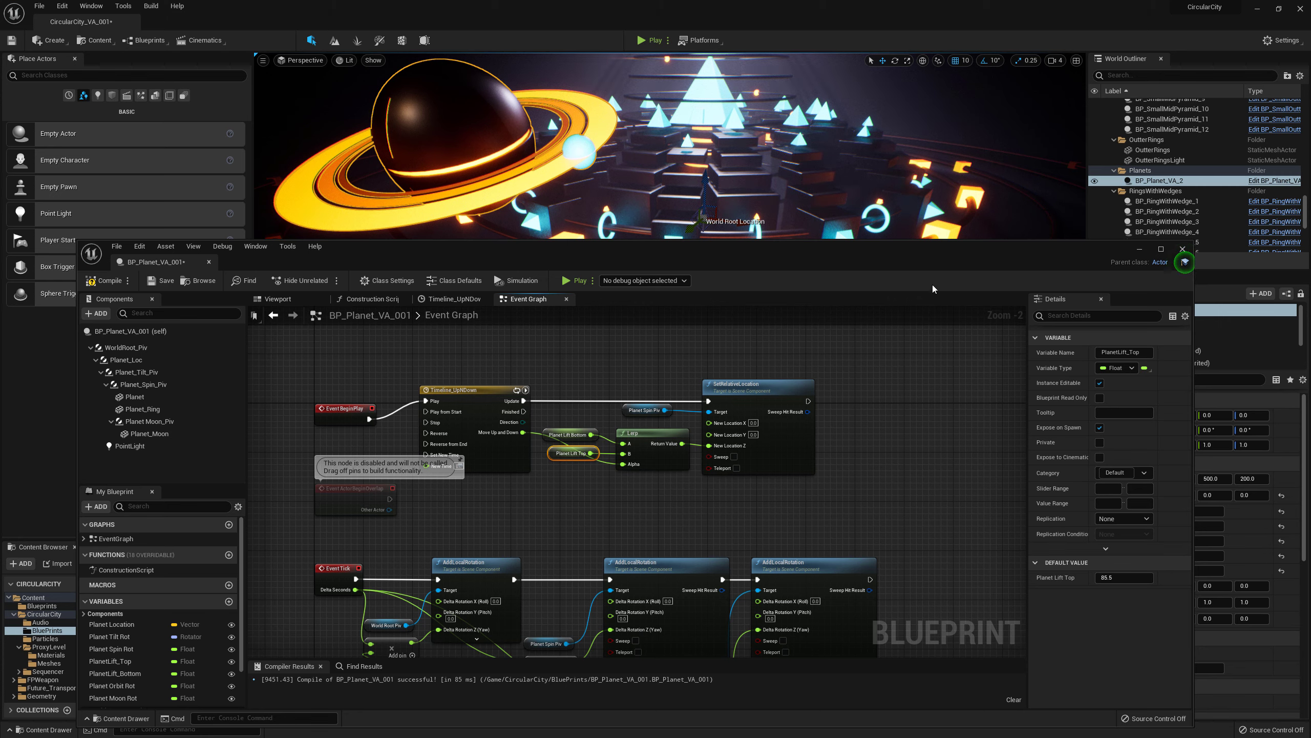
left_click(629, 413)
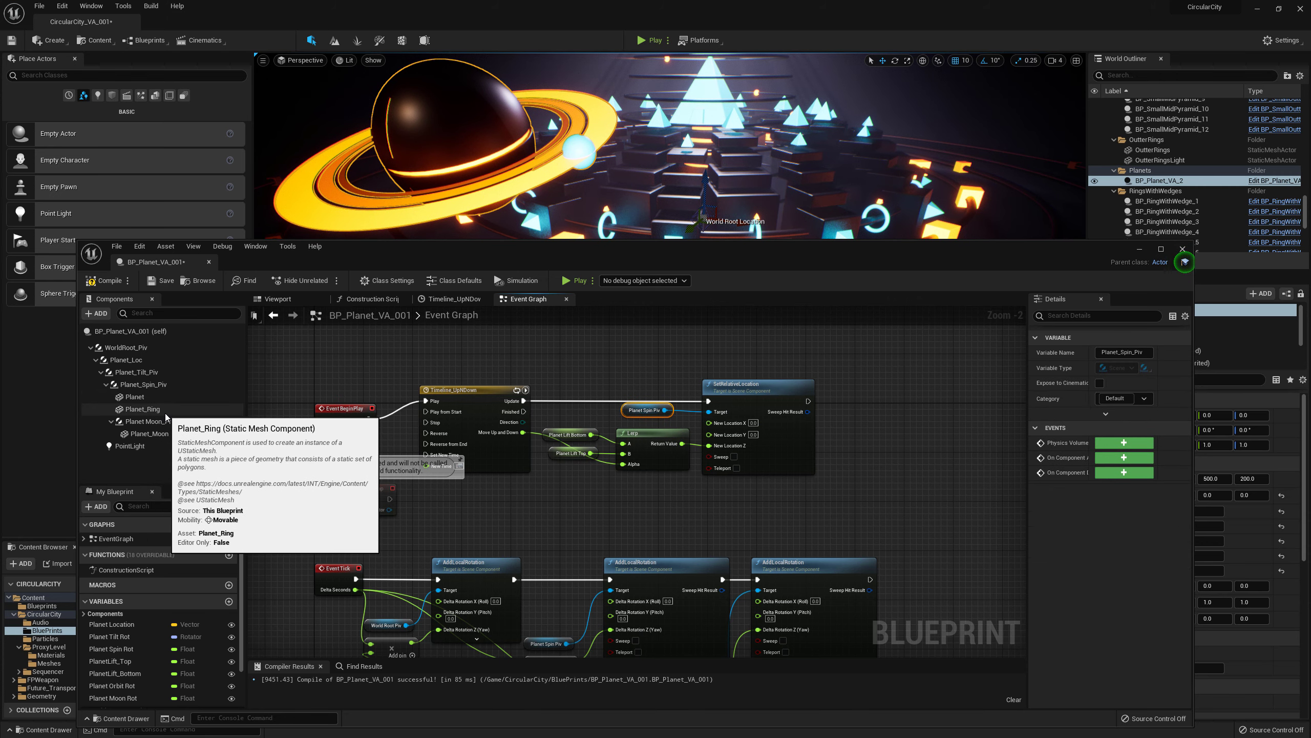
- Add a second reference to the Planet_Spin_Piv component in the empty graph area above the Event BeginPlay chain
left_click(106, 384)
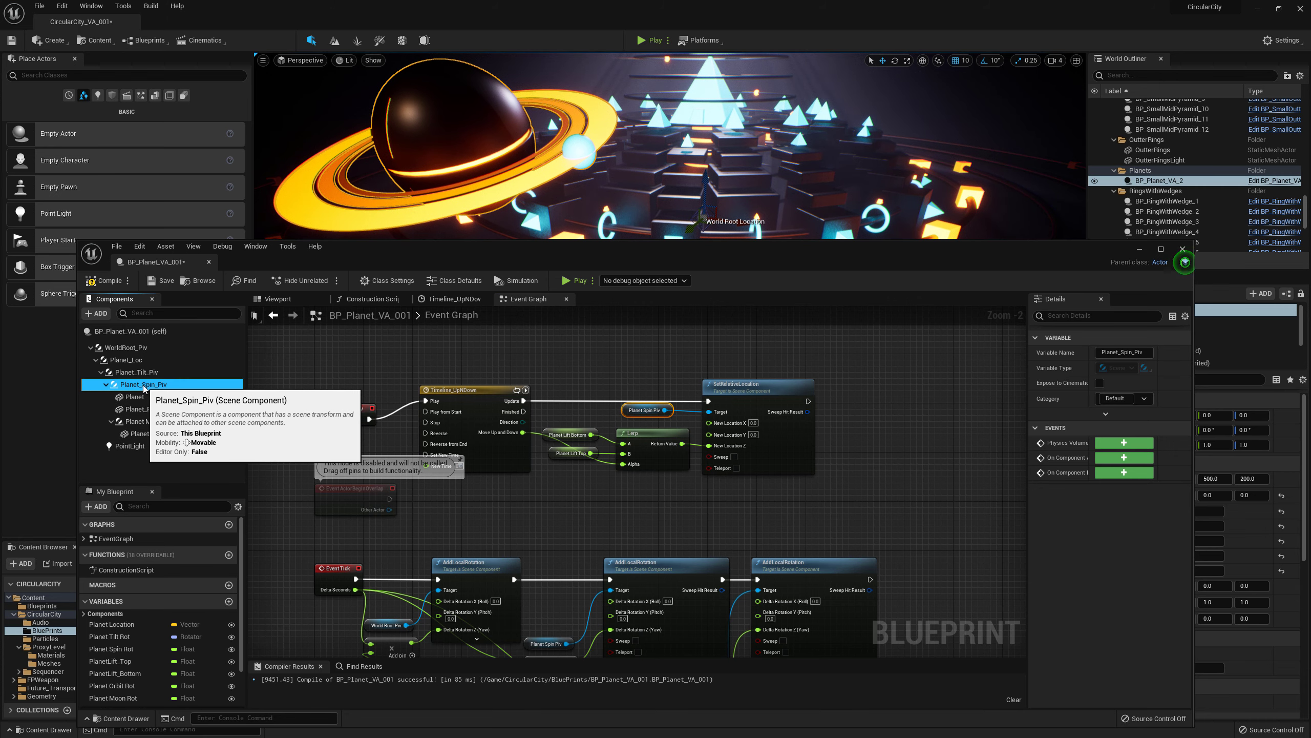
double_click(124, 385)
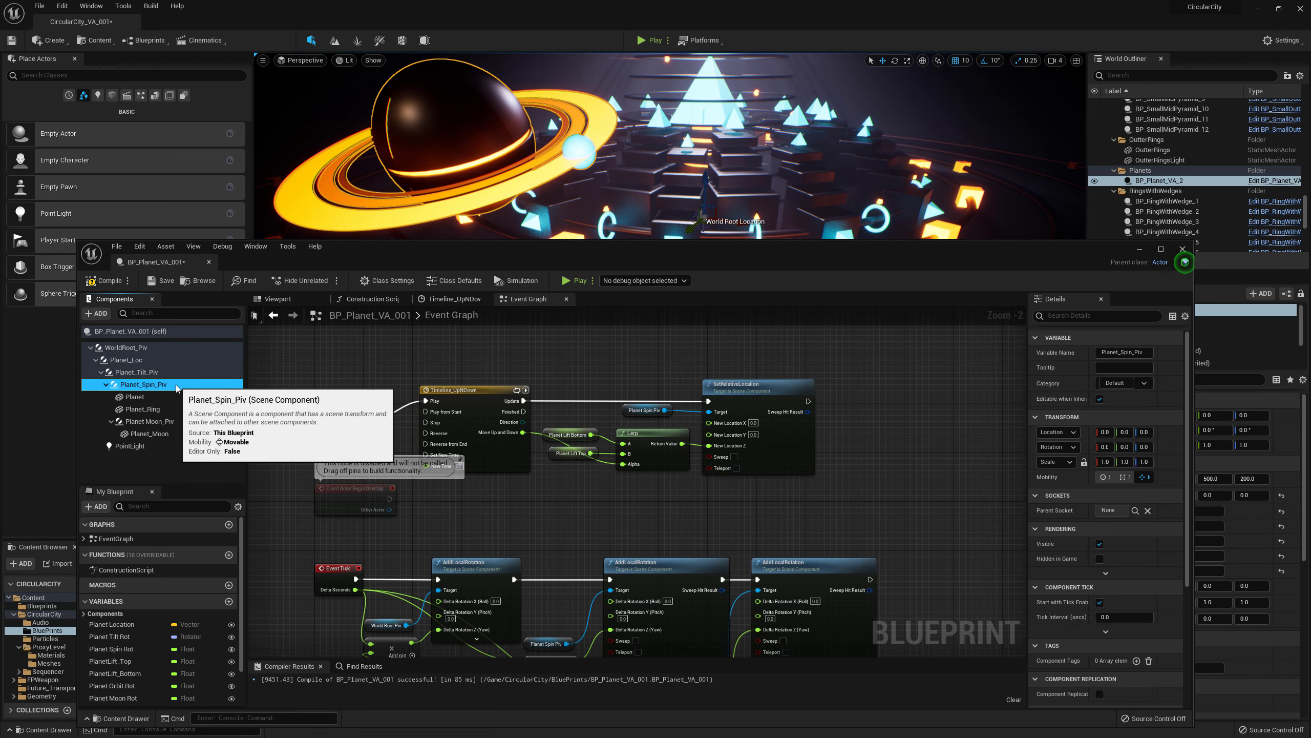
left_click_drag(155, 383, 574, 362)
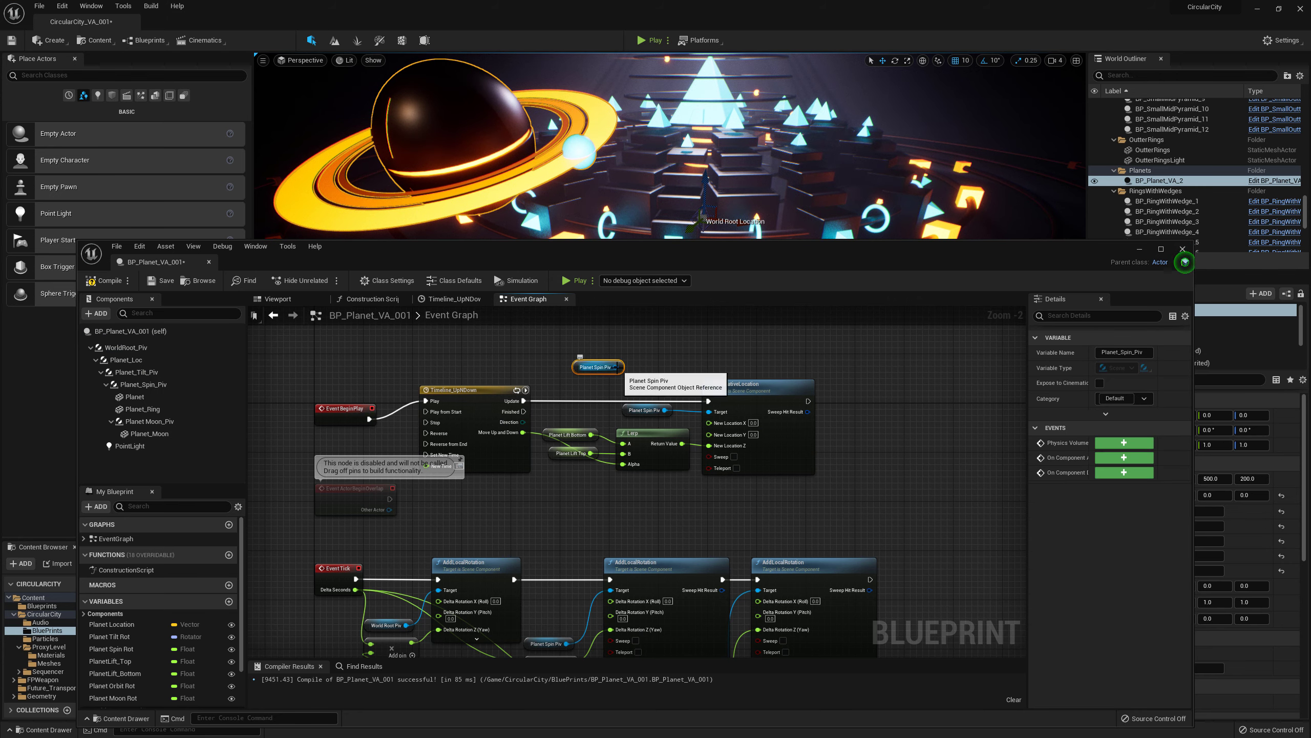
- Search the new Planet Spin Piv reference's available actions for "set relat", dismiss the results, and delete that reference
left_click_drag(615, 366, 651, 356)
type("s")
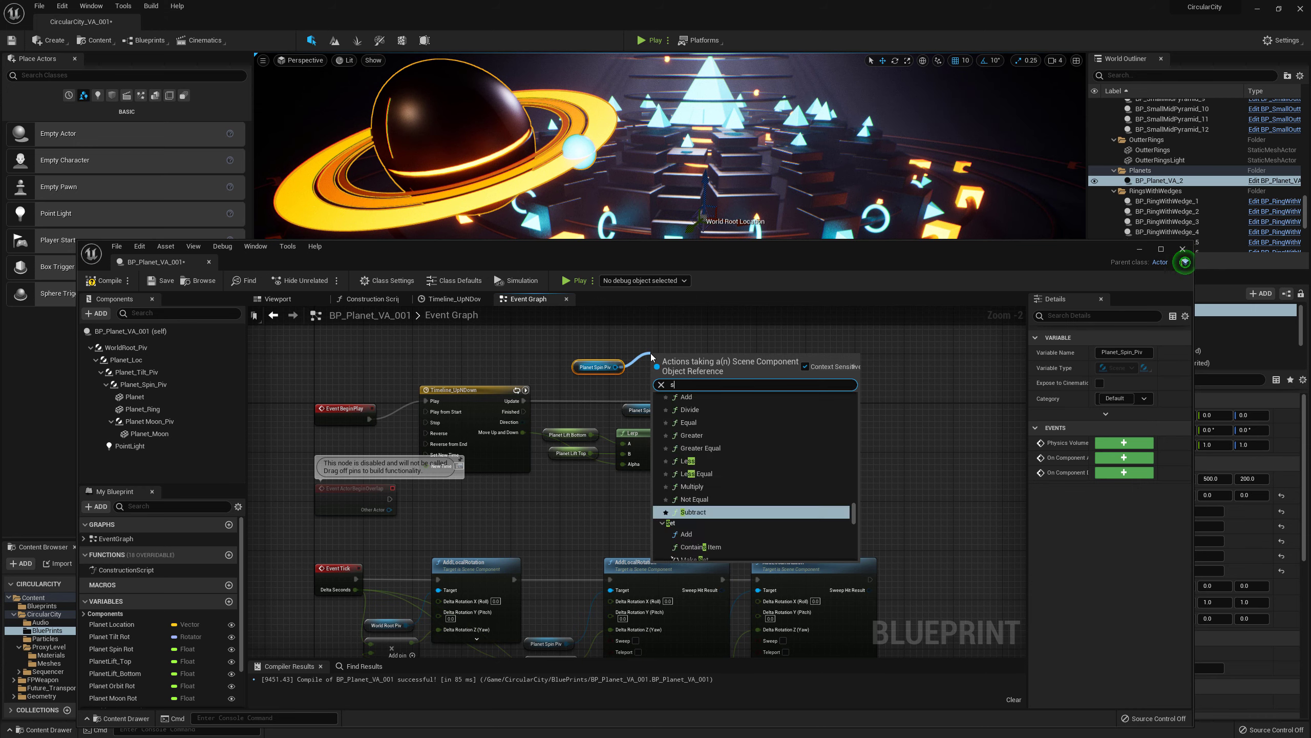
type("et rea")
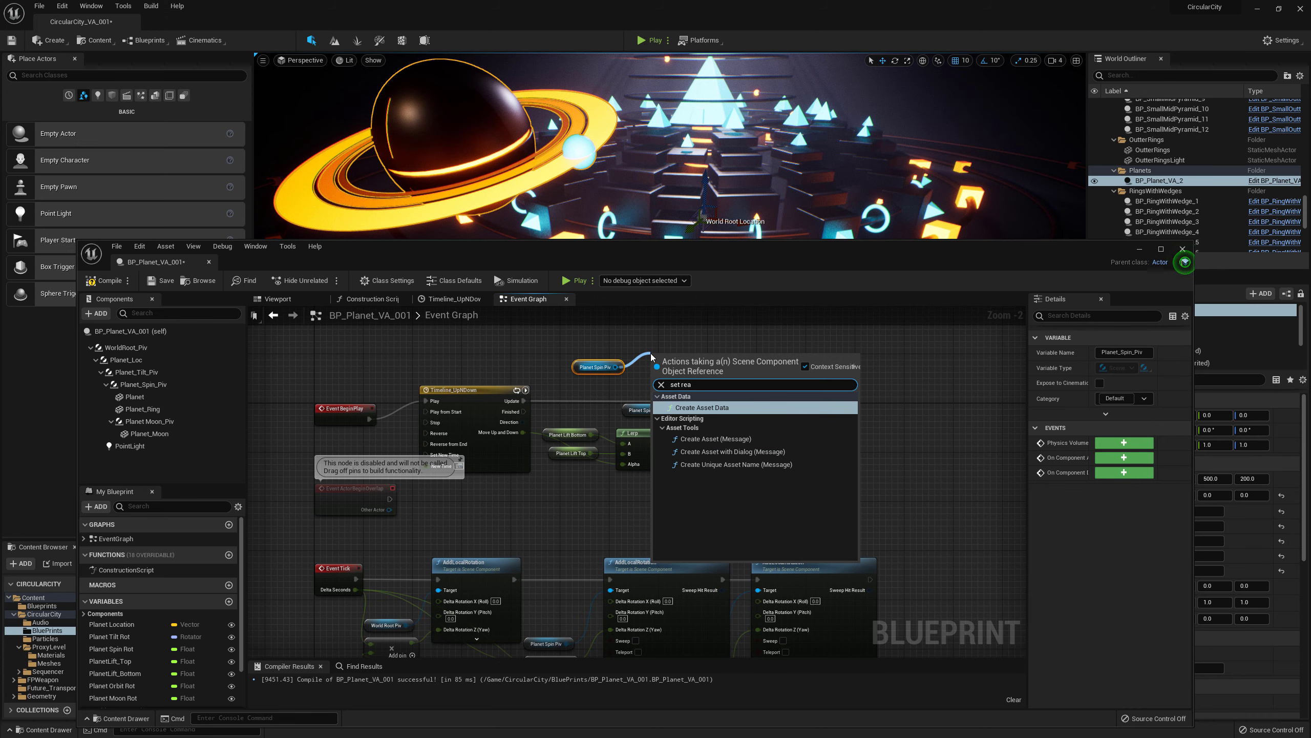
key("BackSpace")
key("BackSpace")
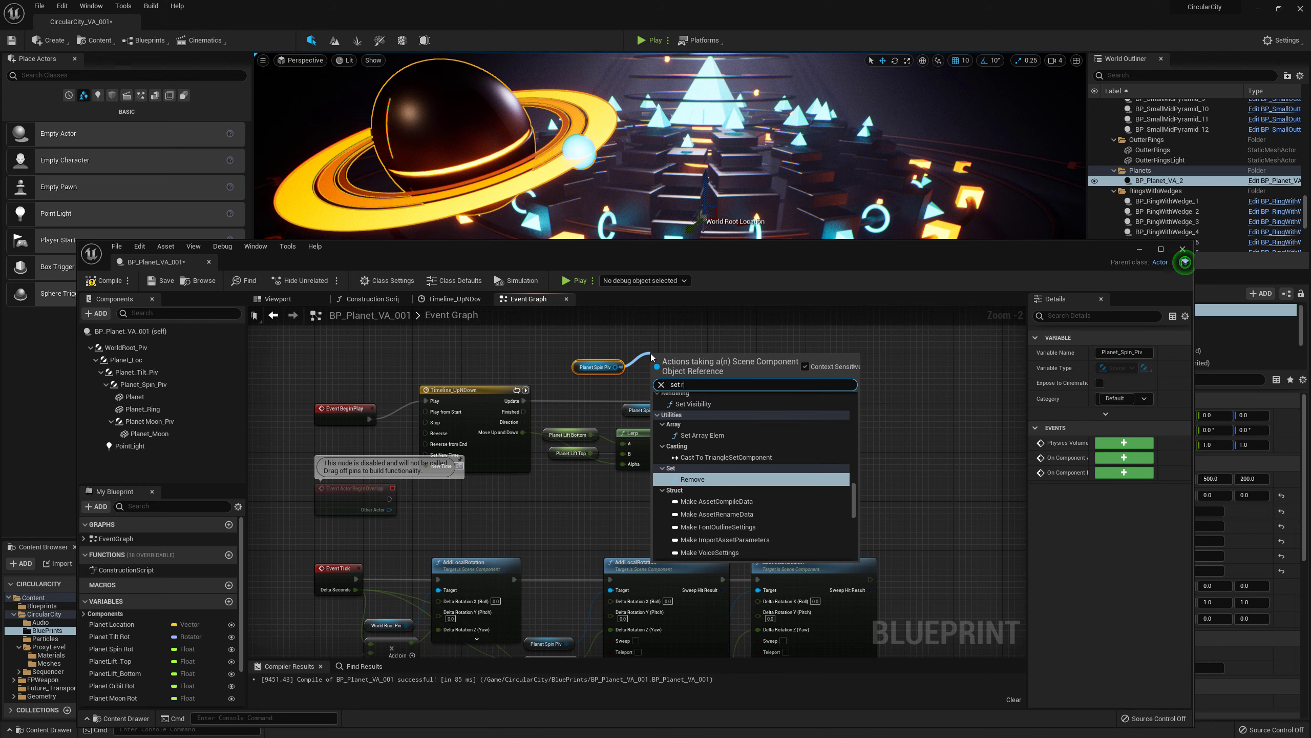
type("elat")
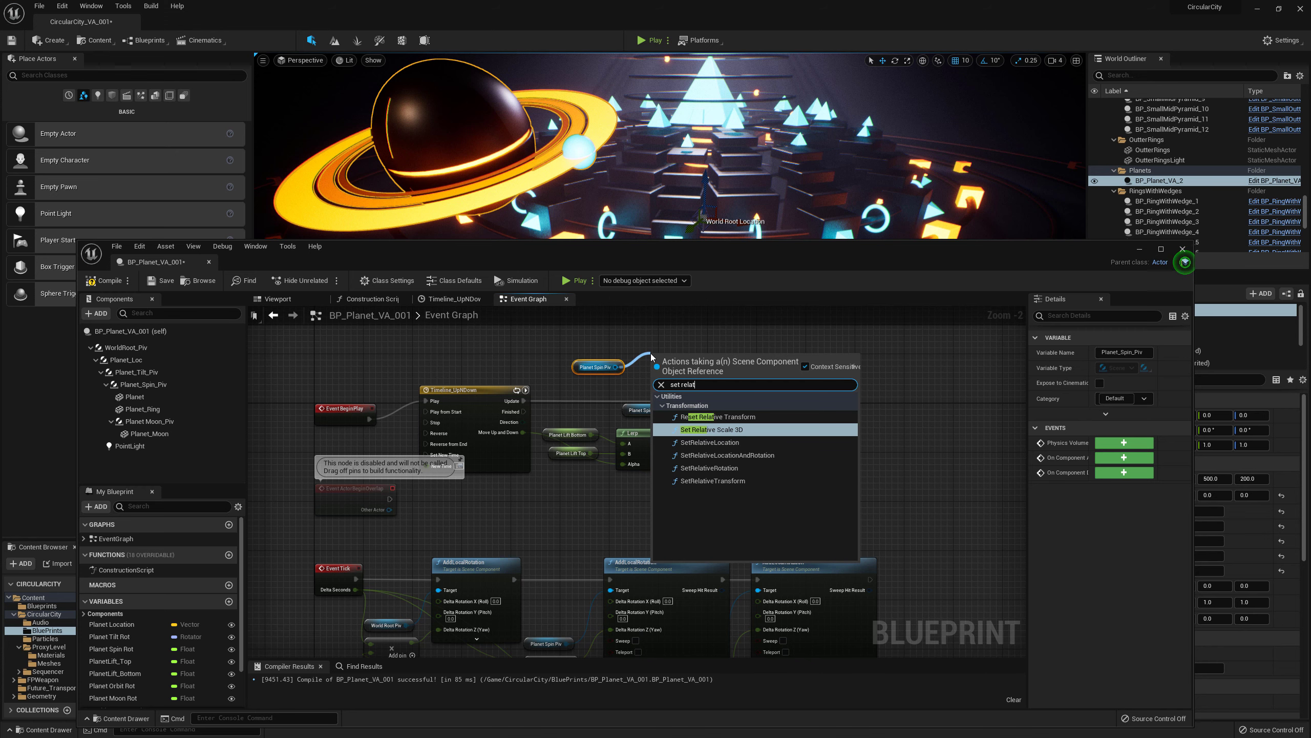
left_click(674, 330)
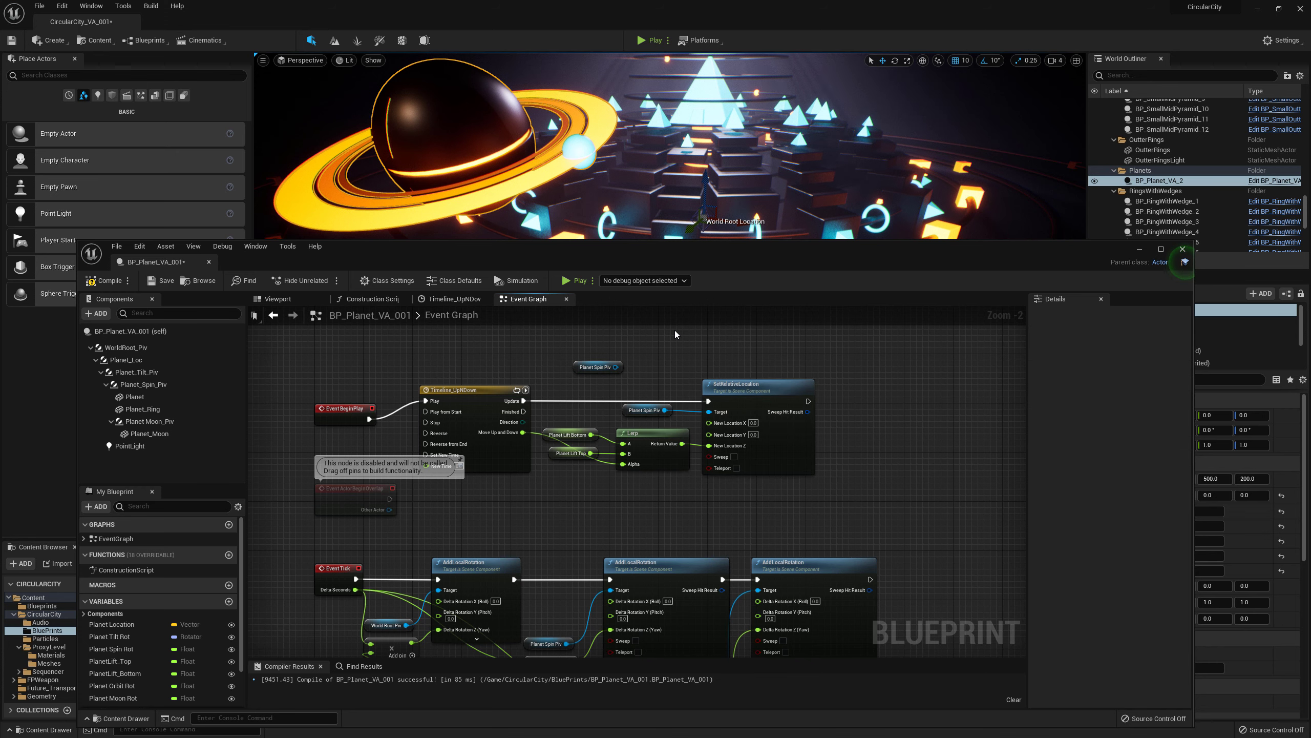
left_click(583, 368)
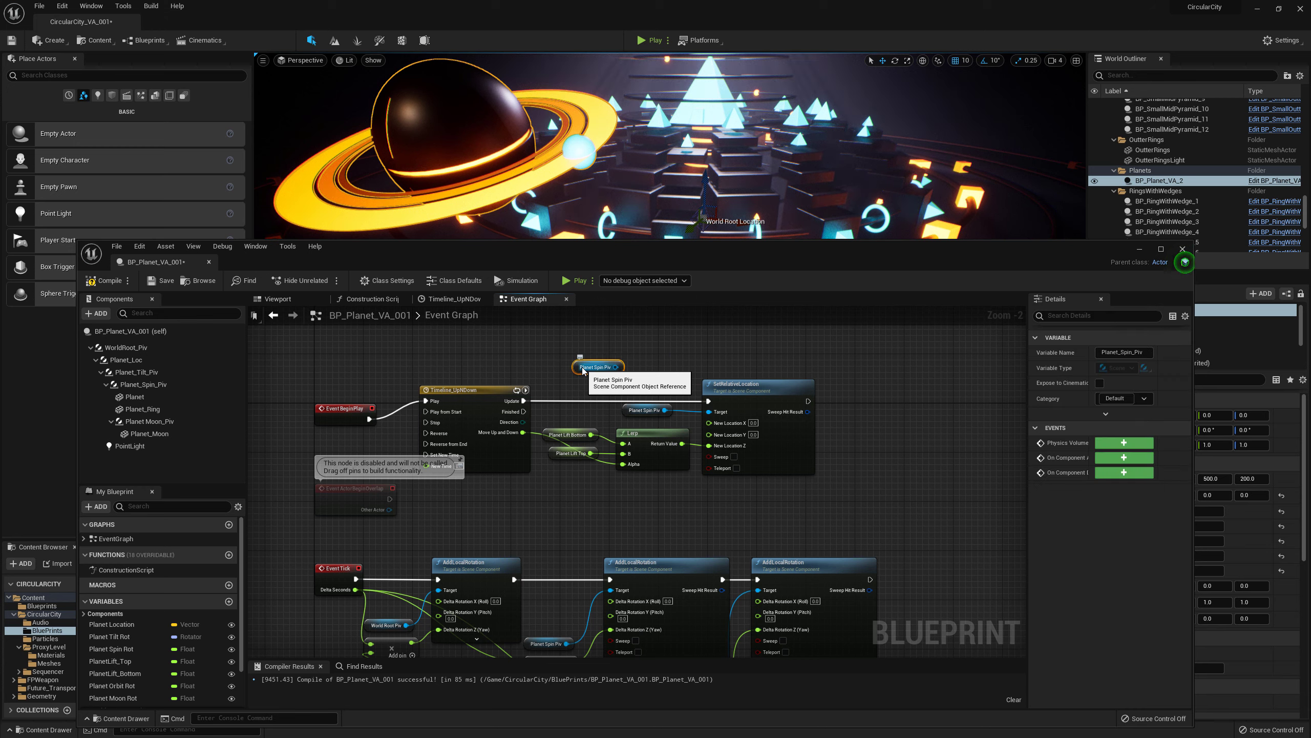
key("Delete")
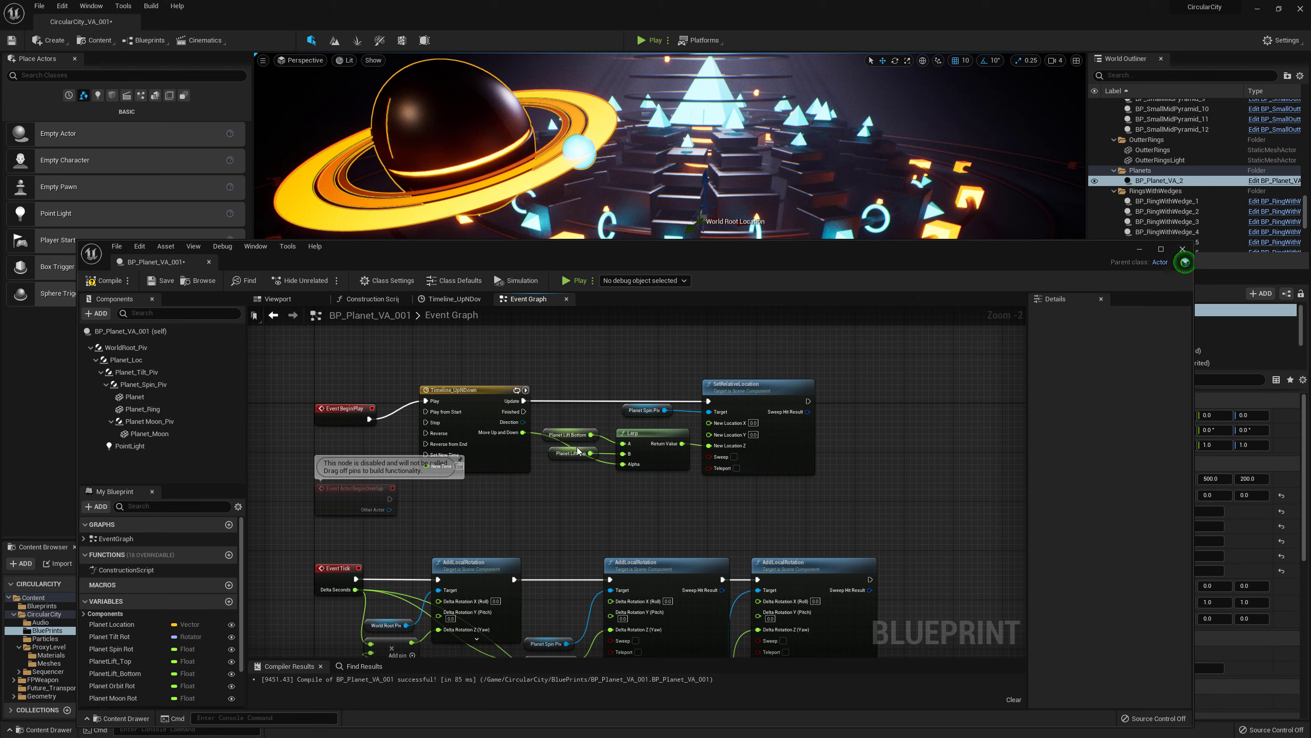
- Show the planet in the blueprint's Viewport and run the simulation to watch its motion
left_click(287, 301)
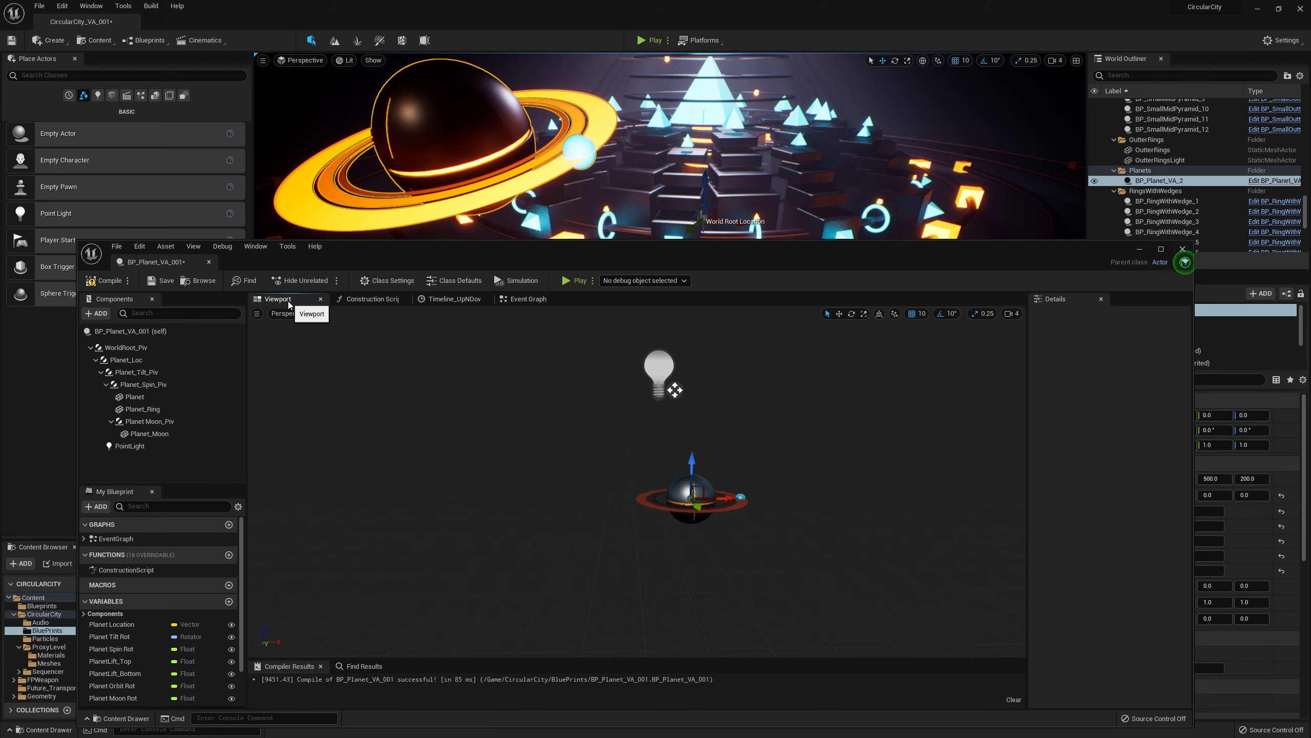
left_click(511, 389)
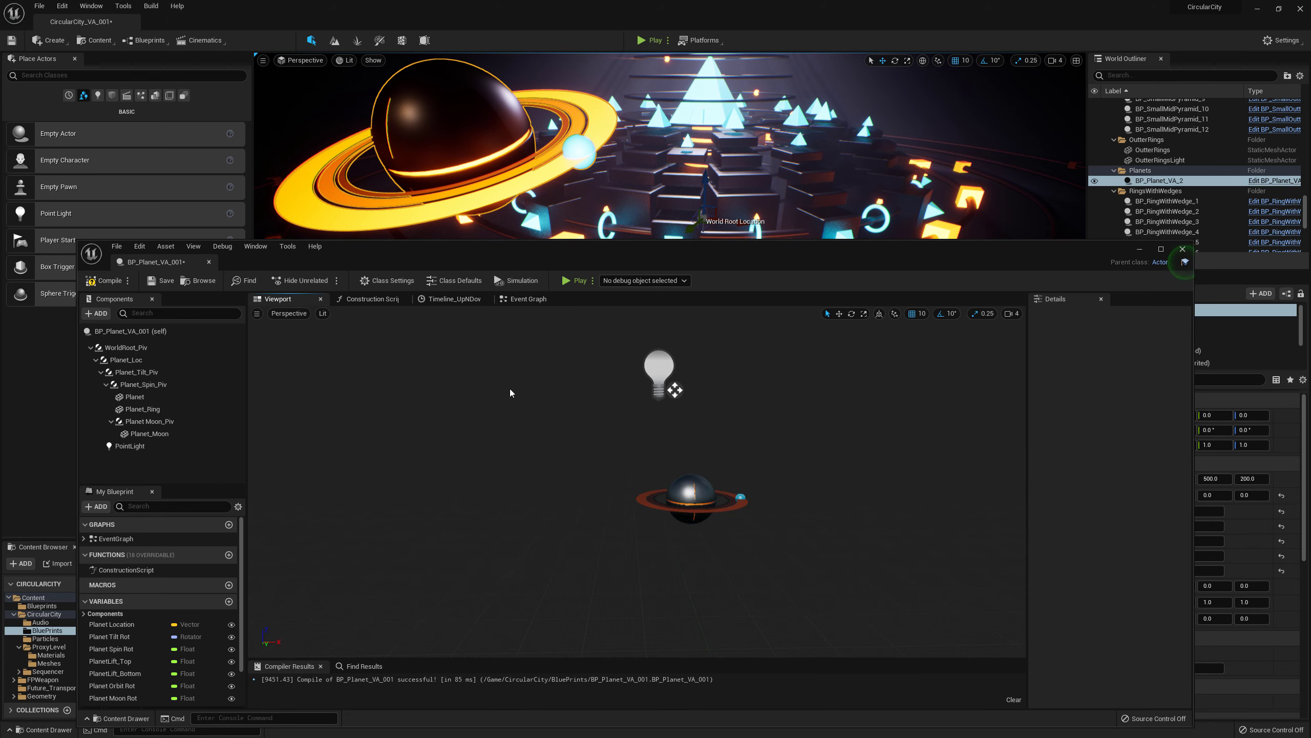
left_click(520, 282)
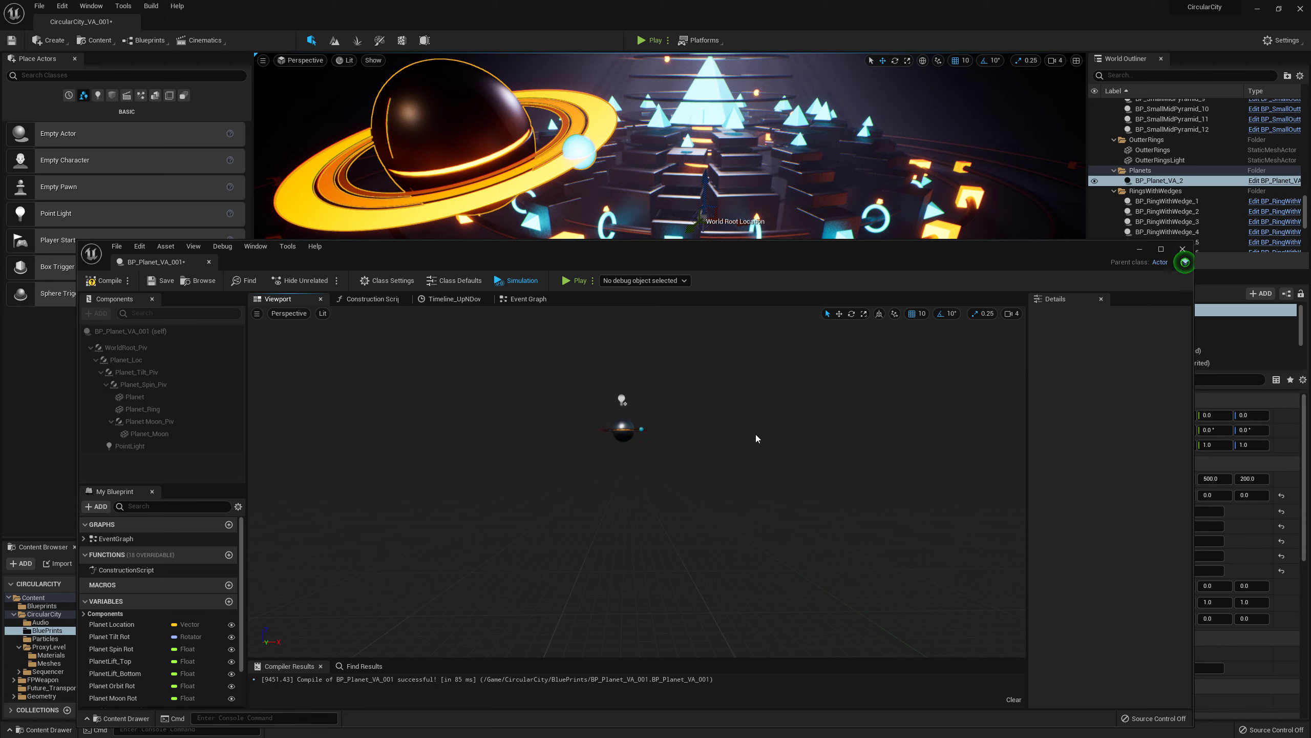
- Stop the simulation and return to the Event Graph to examine the Event Tick chain of AddLocalRotation nodes
left_click(516, 280)
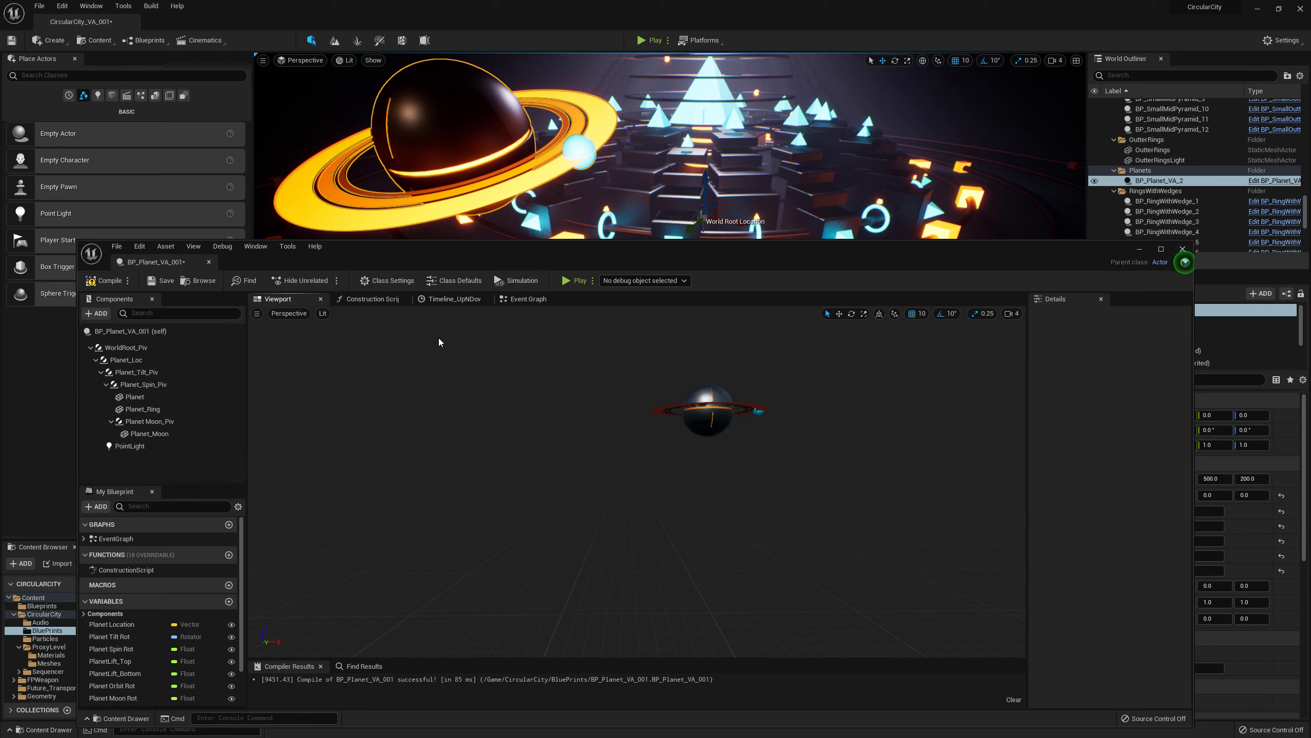
left_click(510, 299)
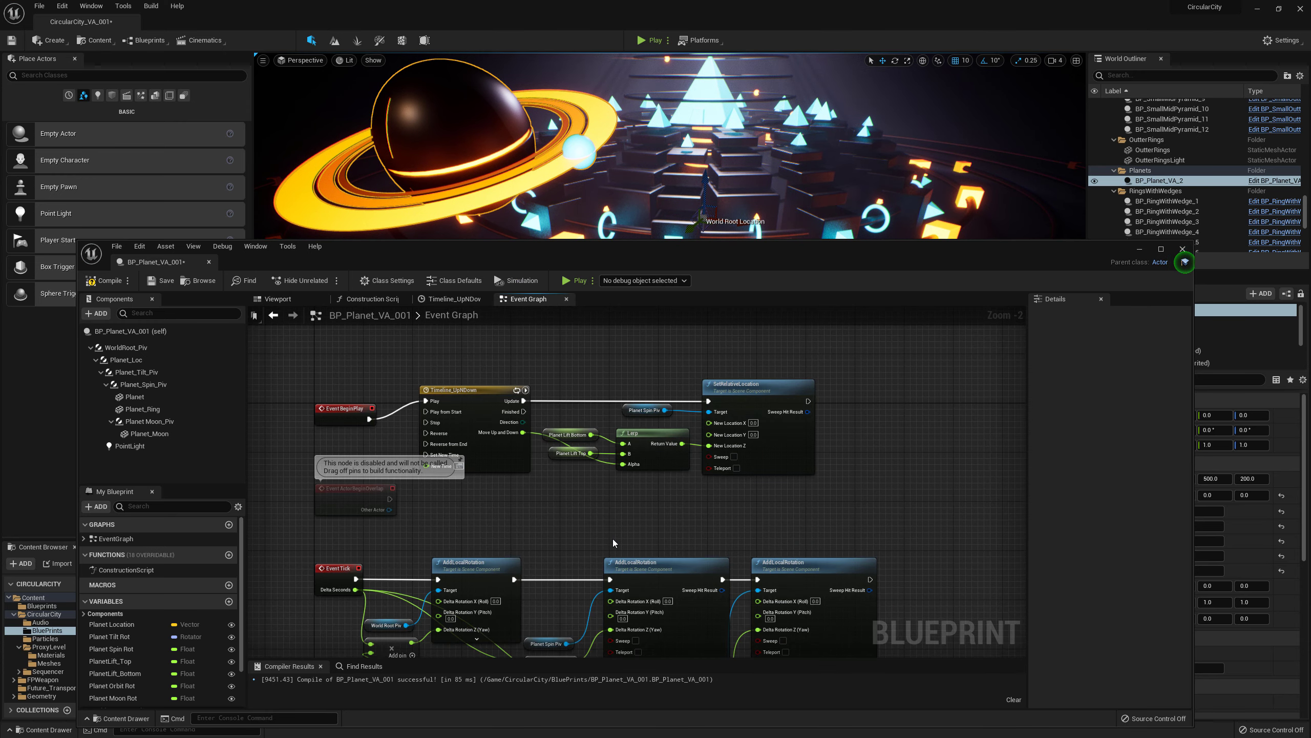
right_click_drag(612, 539, 553, 404)
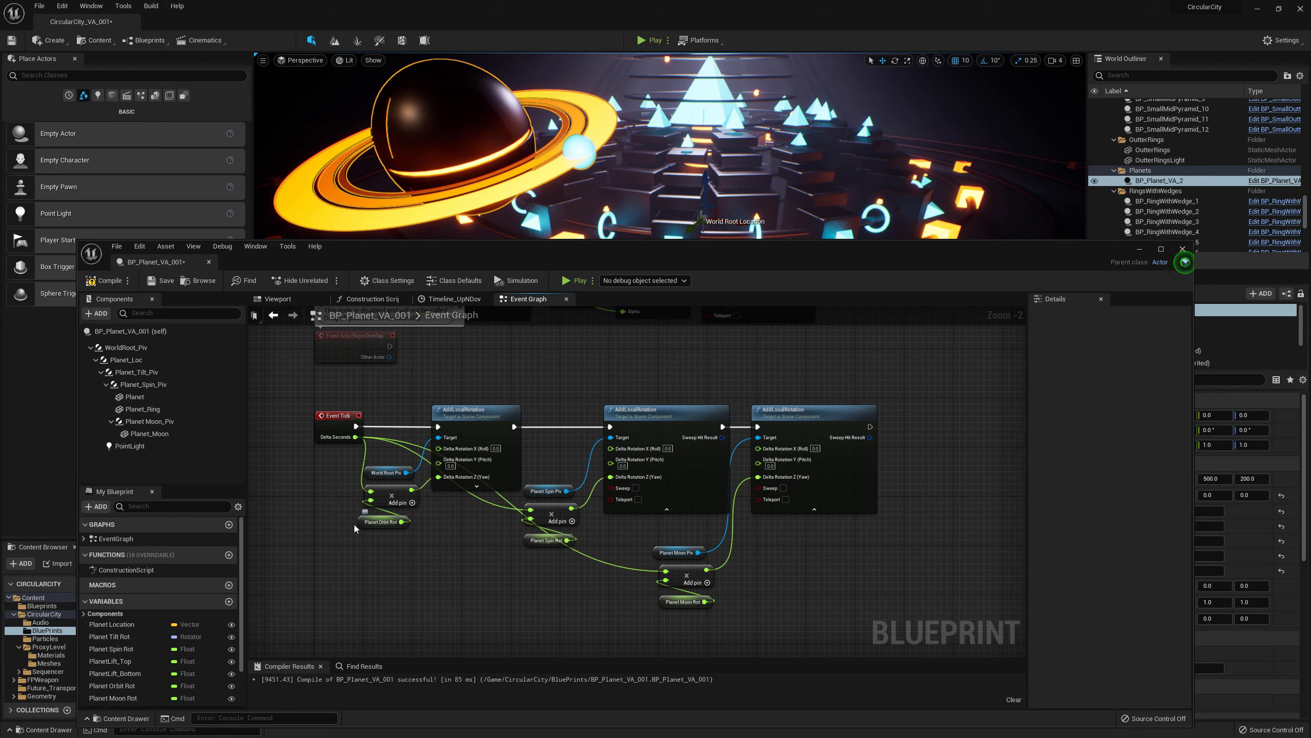
right_click_drag(336, 515, 353, 535)
scroll(356, 539, "up", 1)
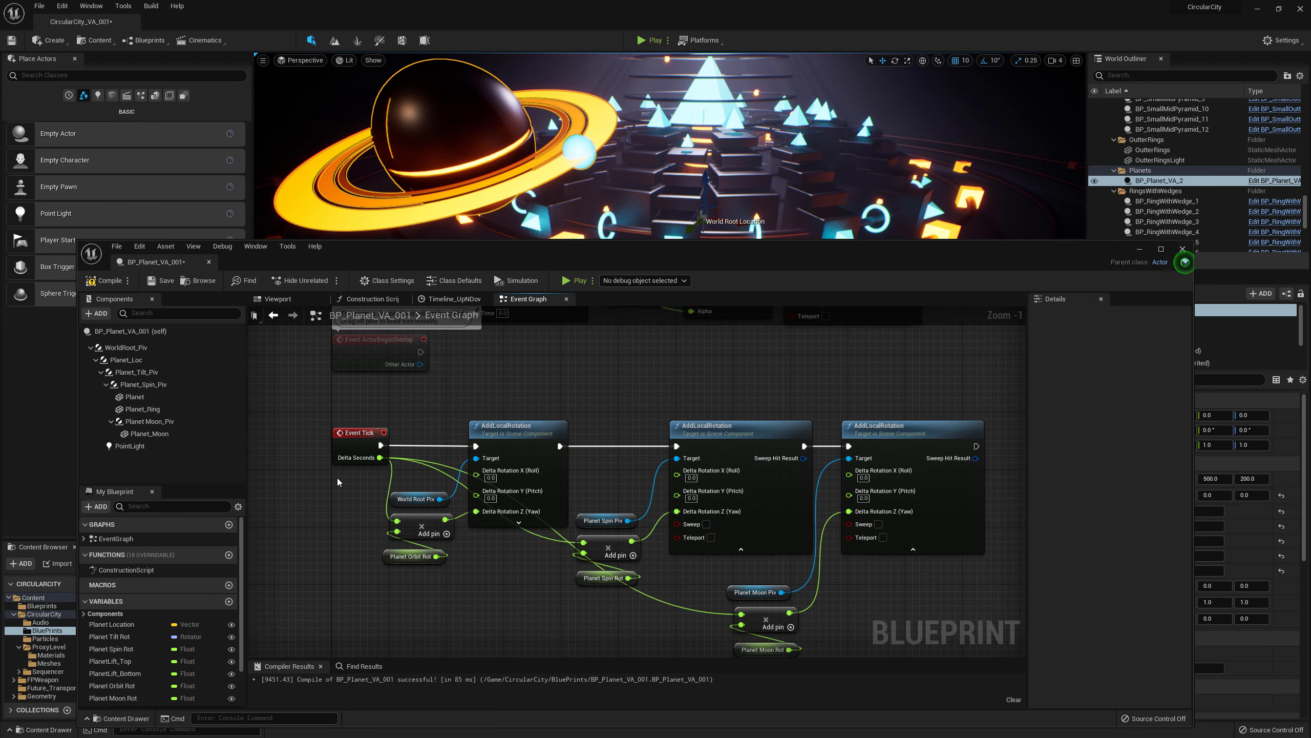
- Examine the World Root Piv target and the Planet Orbit Rot variable that drive the first AddLocalRotation node, keeping the level's planet in view
left_click(410, 498)
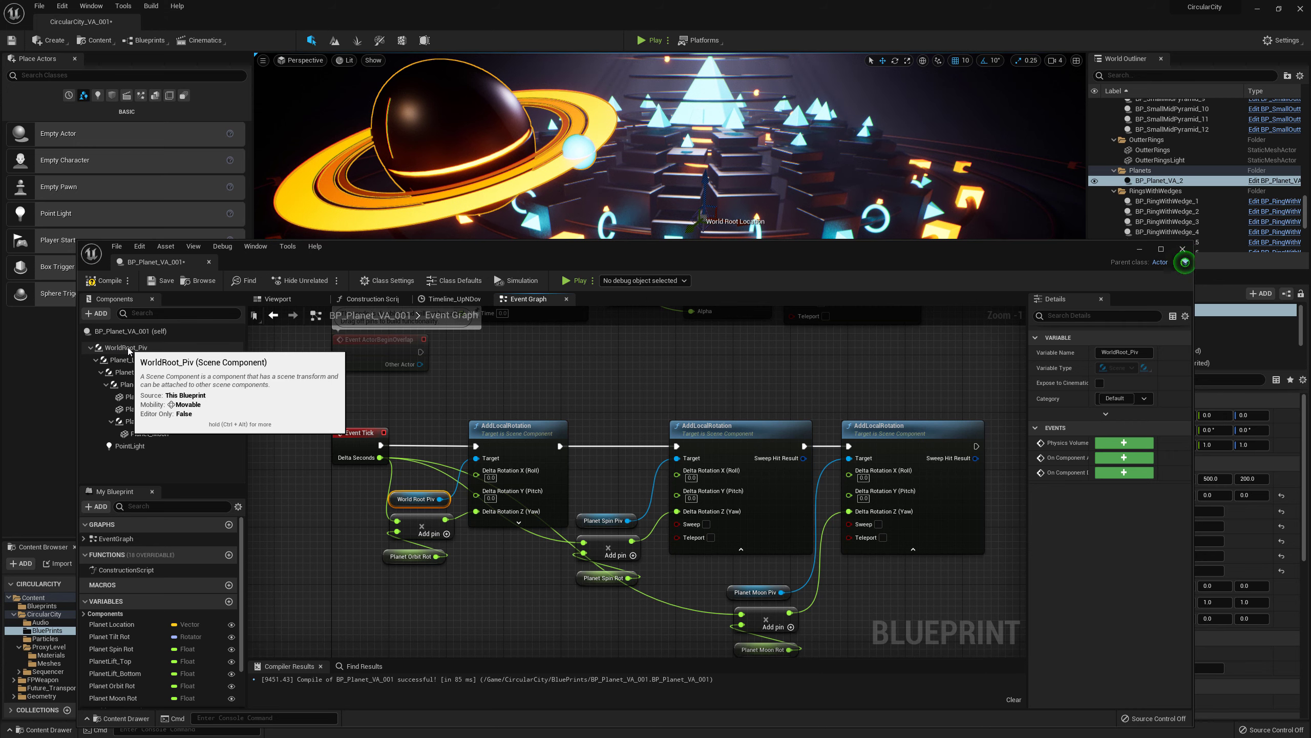
left_click_drag(618, 241, 588, 339)
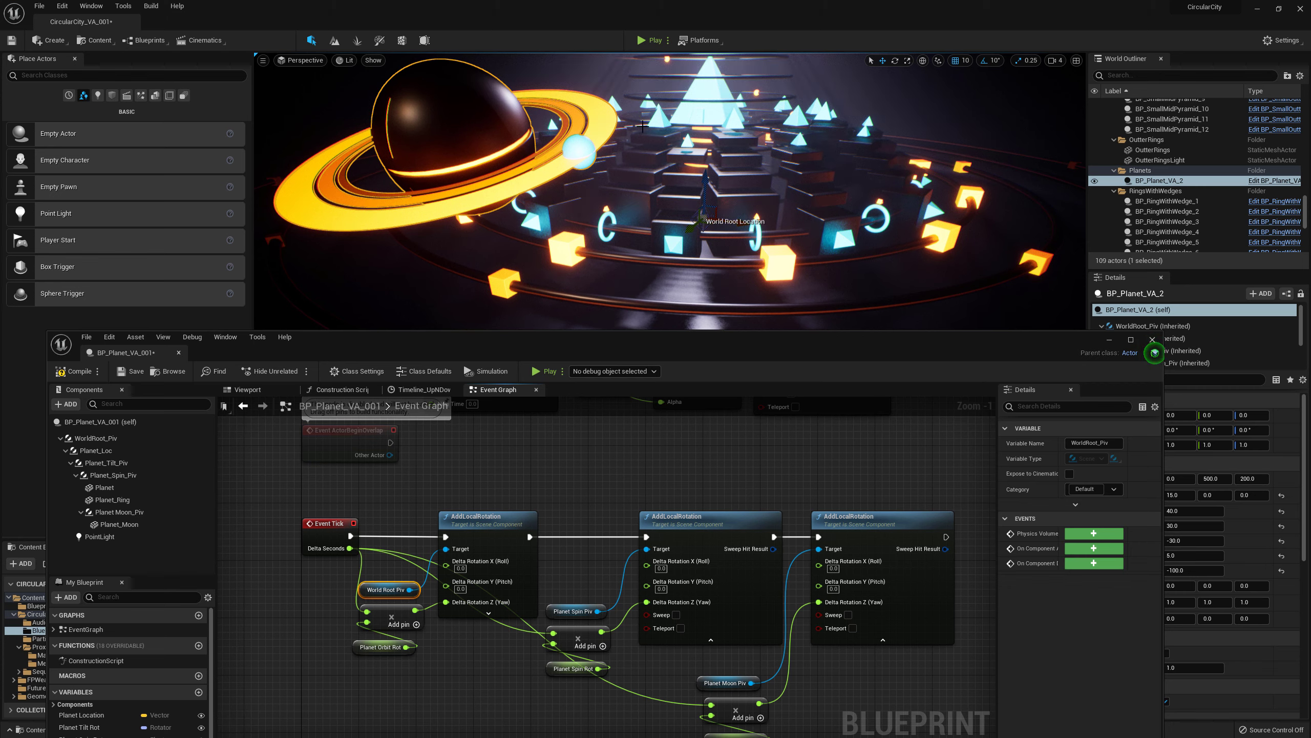
left_click(366, 649)
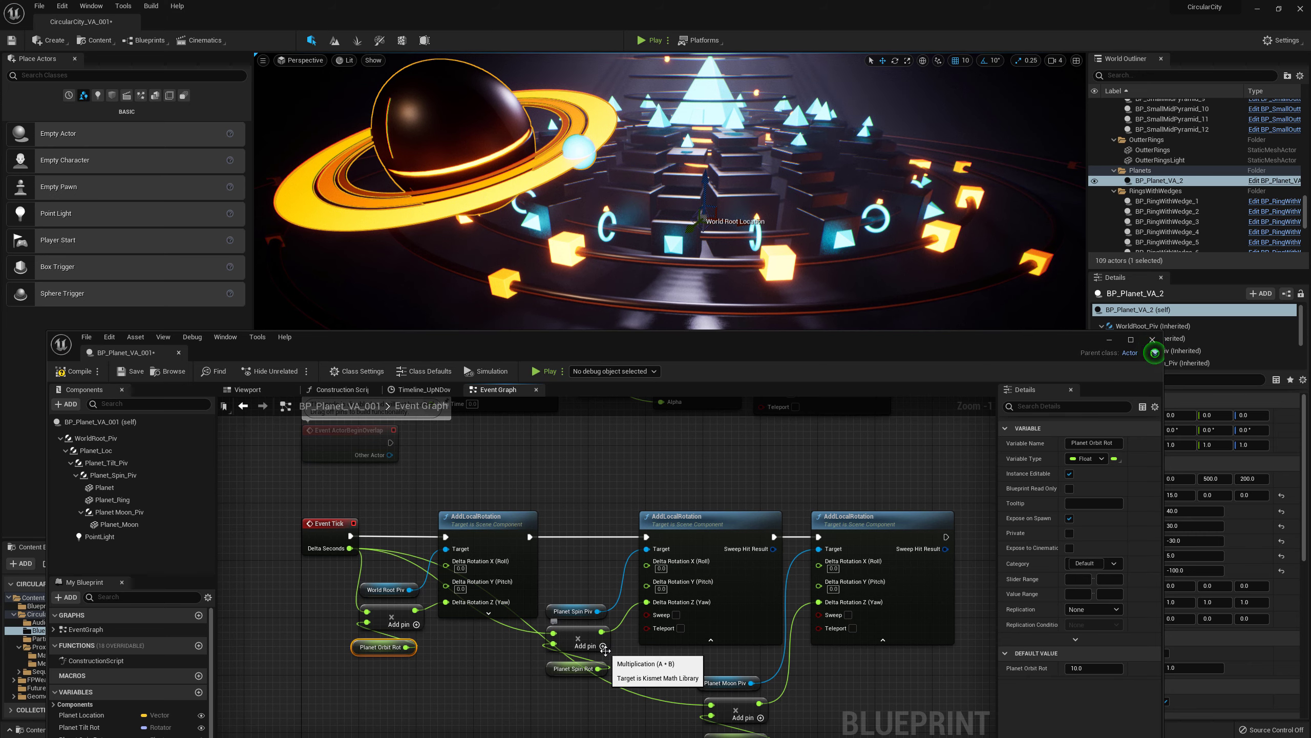
- Examine the Planet Spin Rot variable and the spin and moon rotation nodes alongside the level's planet and its instance settings
right_click_drag(581, 592, 589, 532)
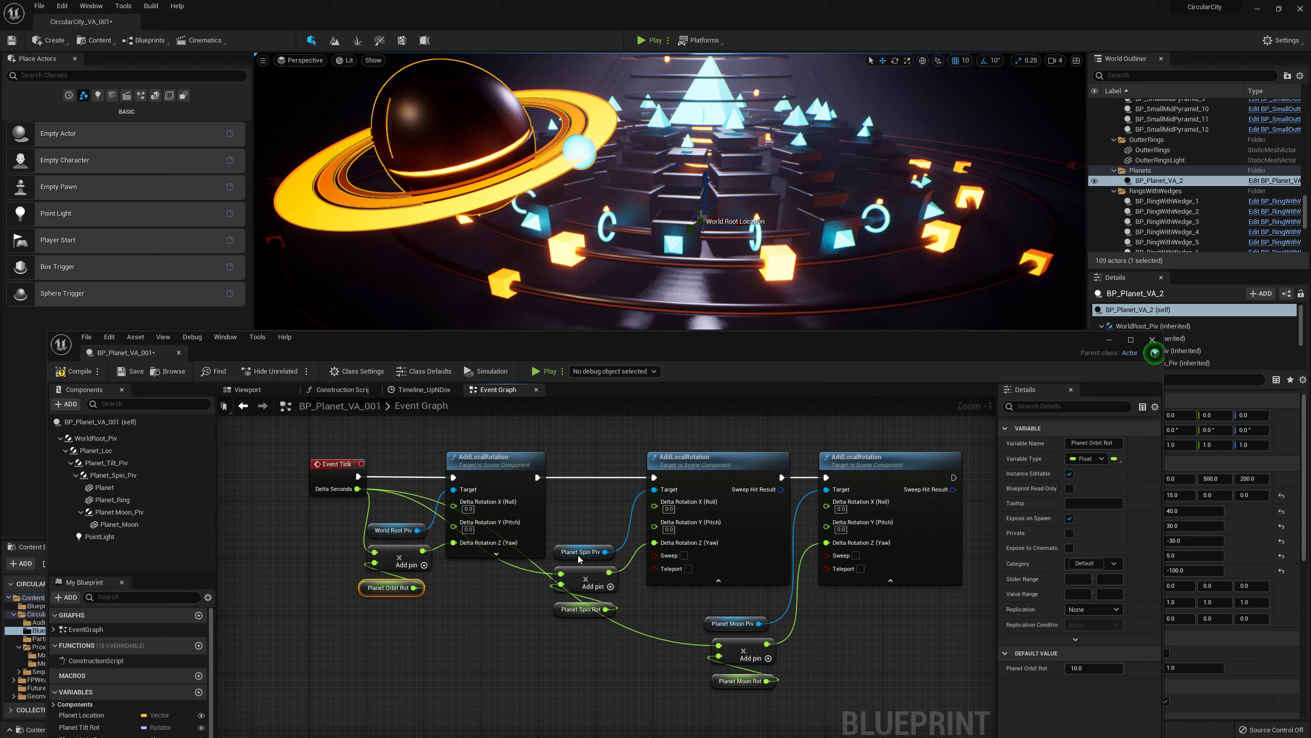
left_click(581, 609)
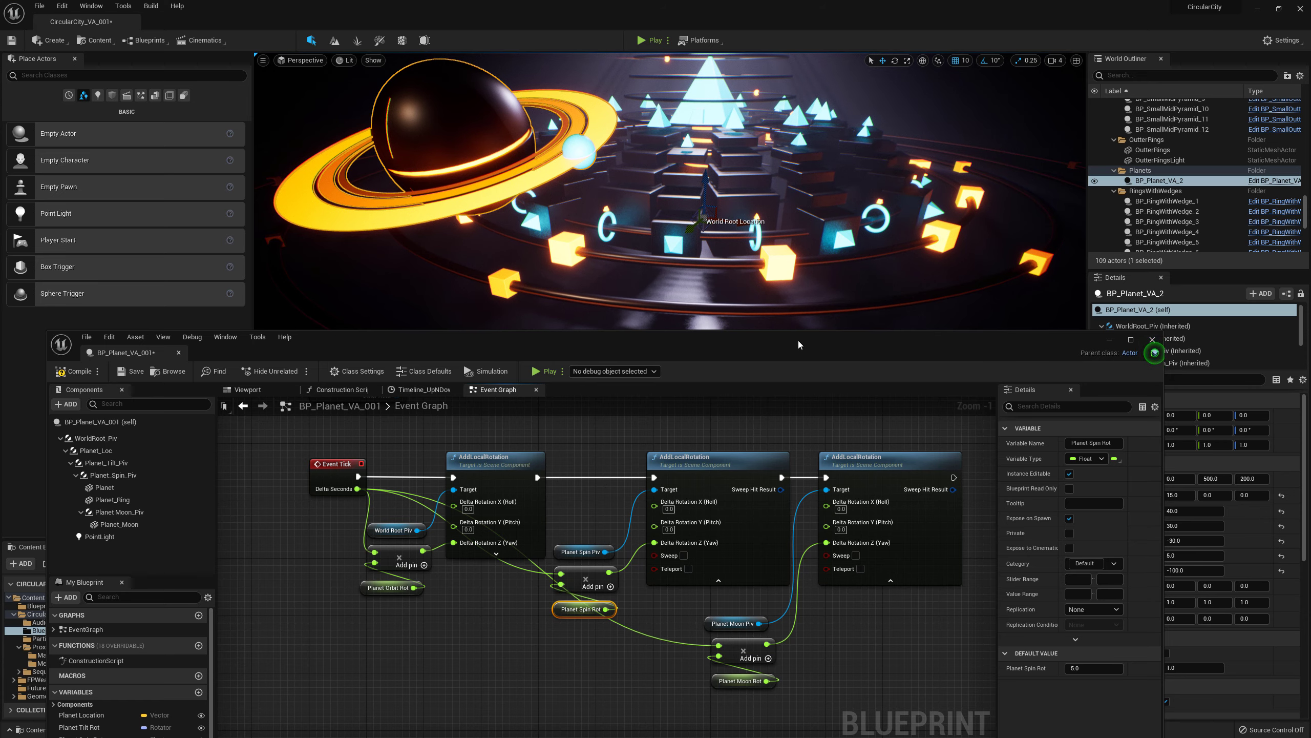
left_click_drag(798, 341, 717, 319)
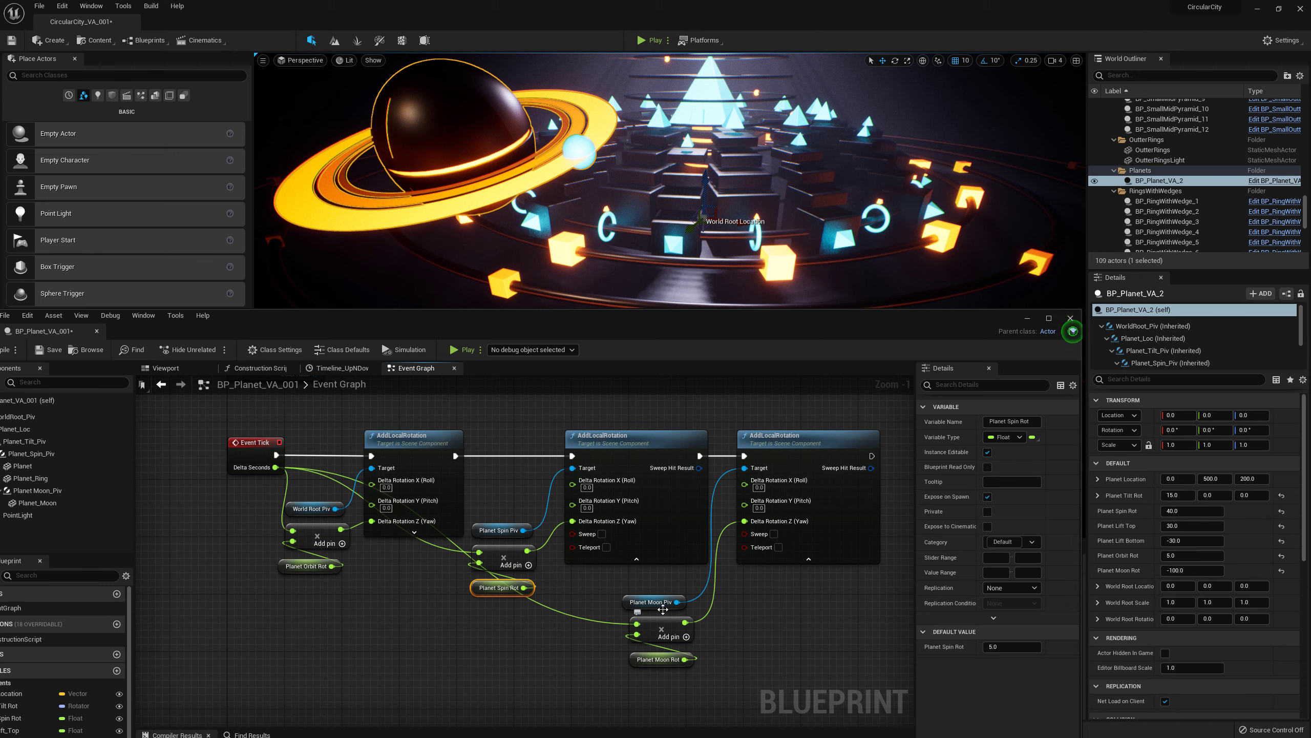
left_click_drag(478, 316, 538, 315)
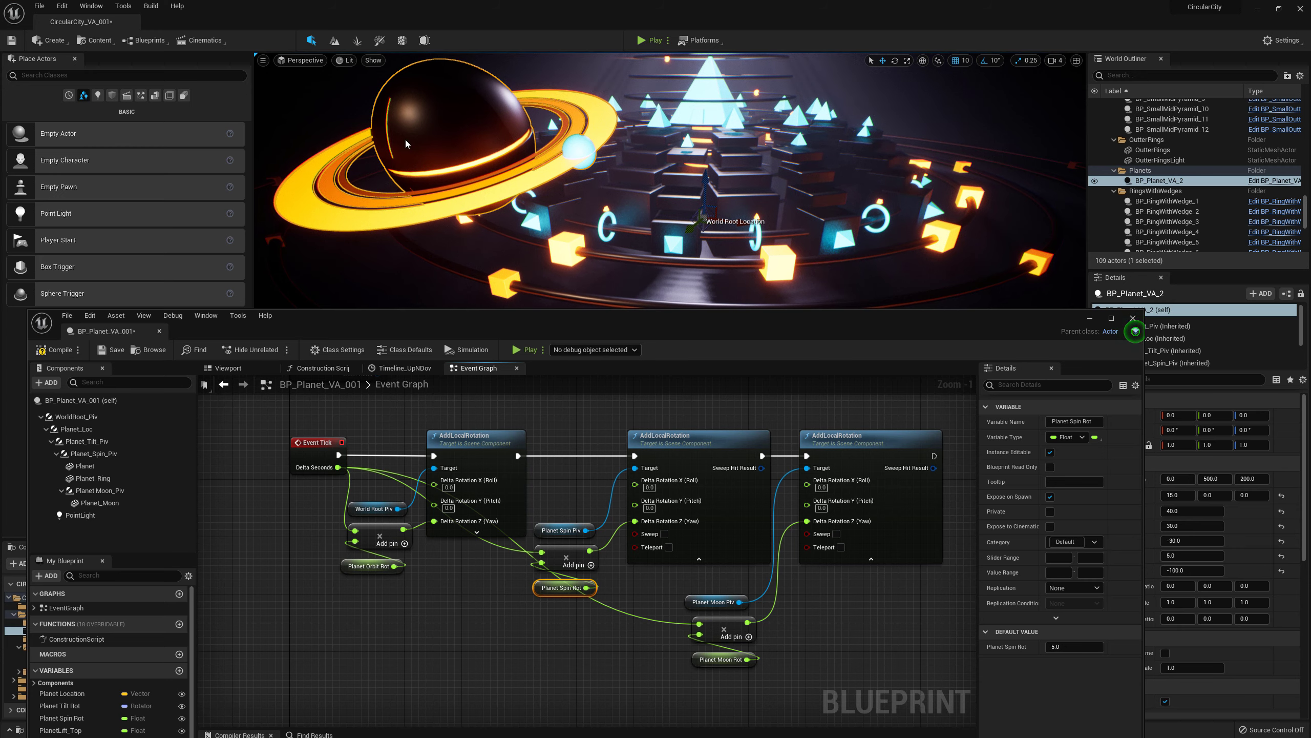
mouse_move(964, 328)
left_mouse_down()
mouse_move(938, 325)
mouse_move(982, 315)
left_mouse_up()
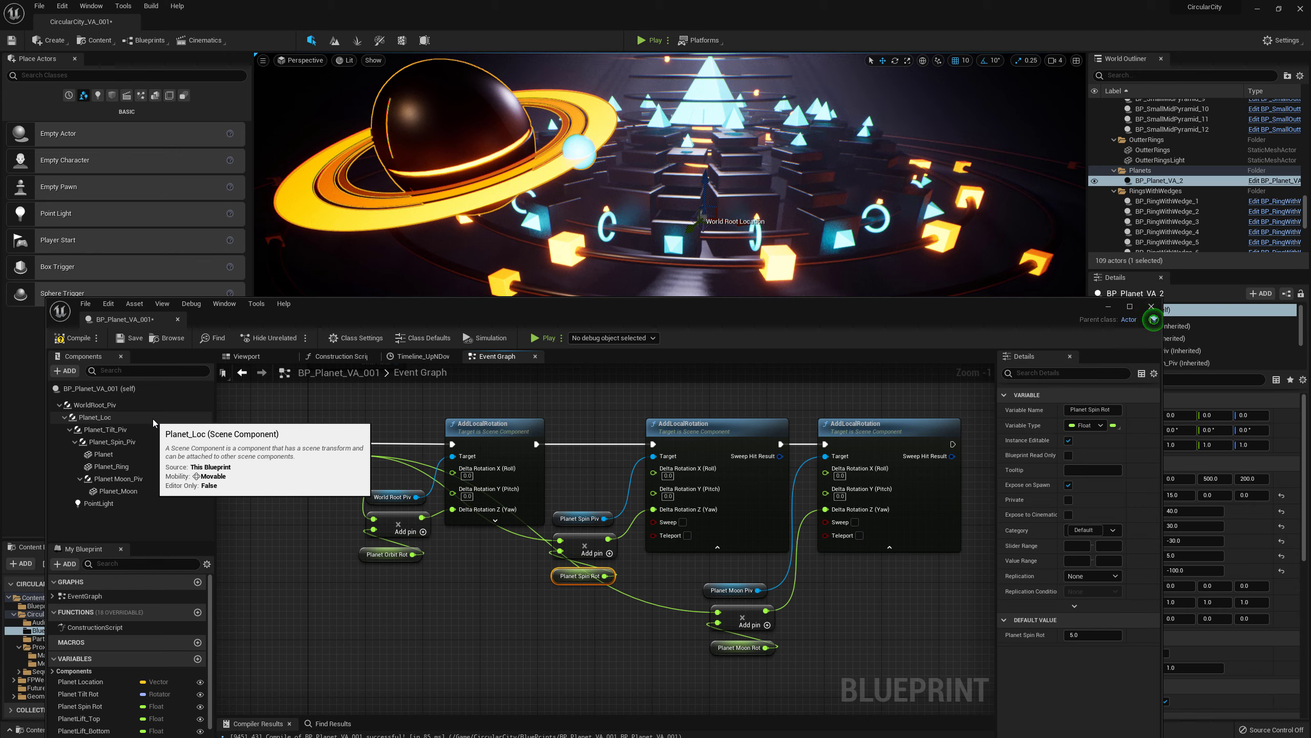
- Close the BP_Planet_VA_001 blueprint editor and play the level to watch the planet's orbit, spin and moon rotation
left_click(1152, 307)
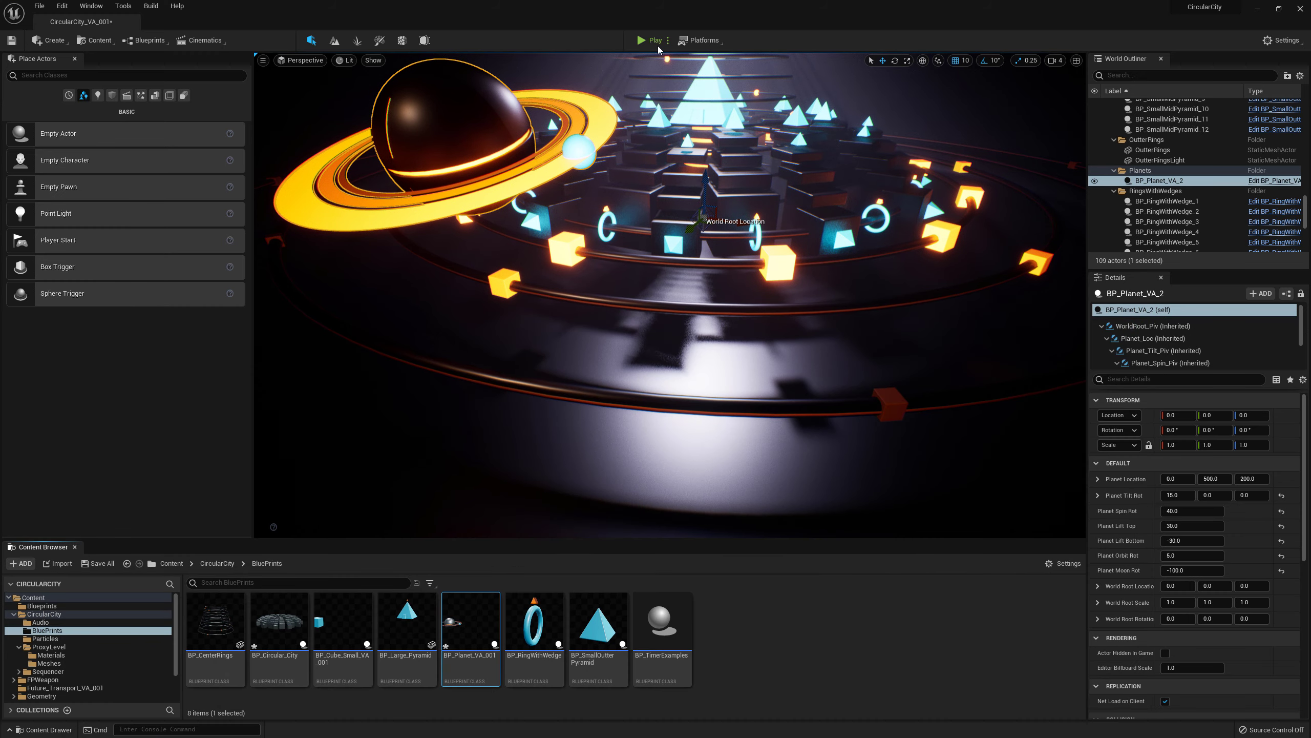
left_click(653, 41)
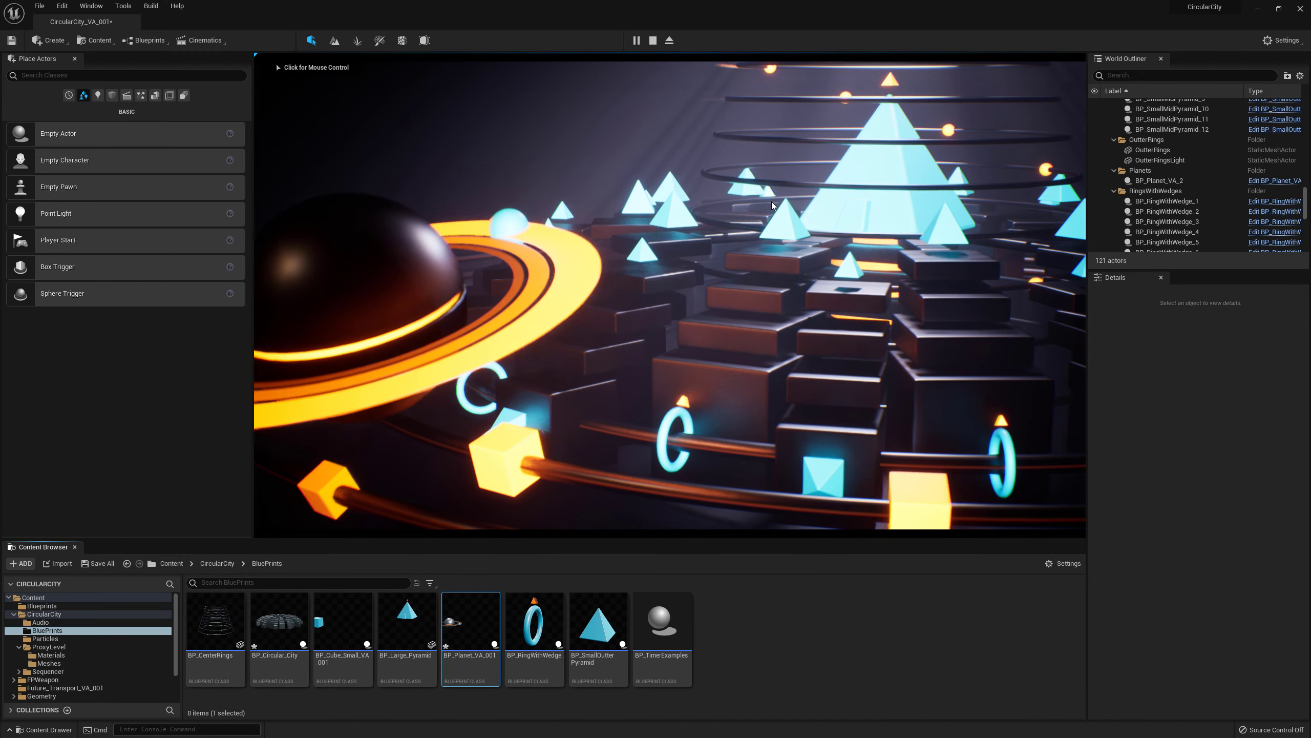